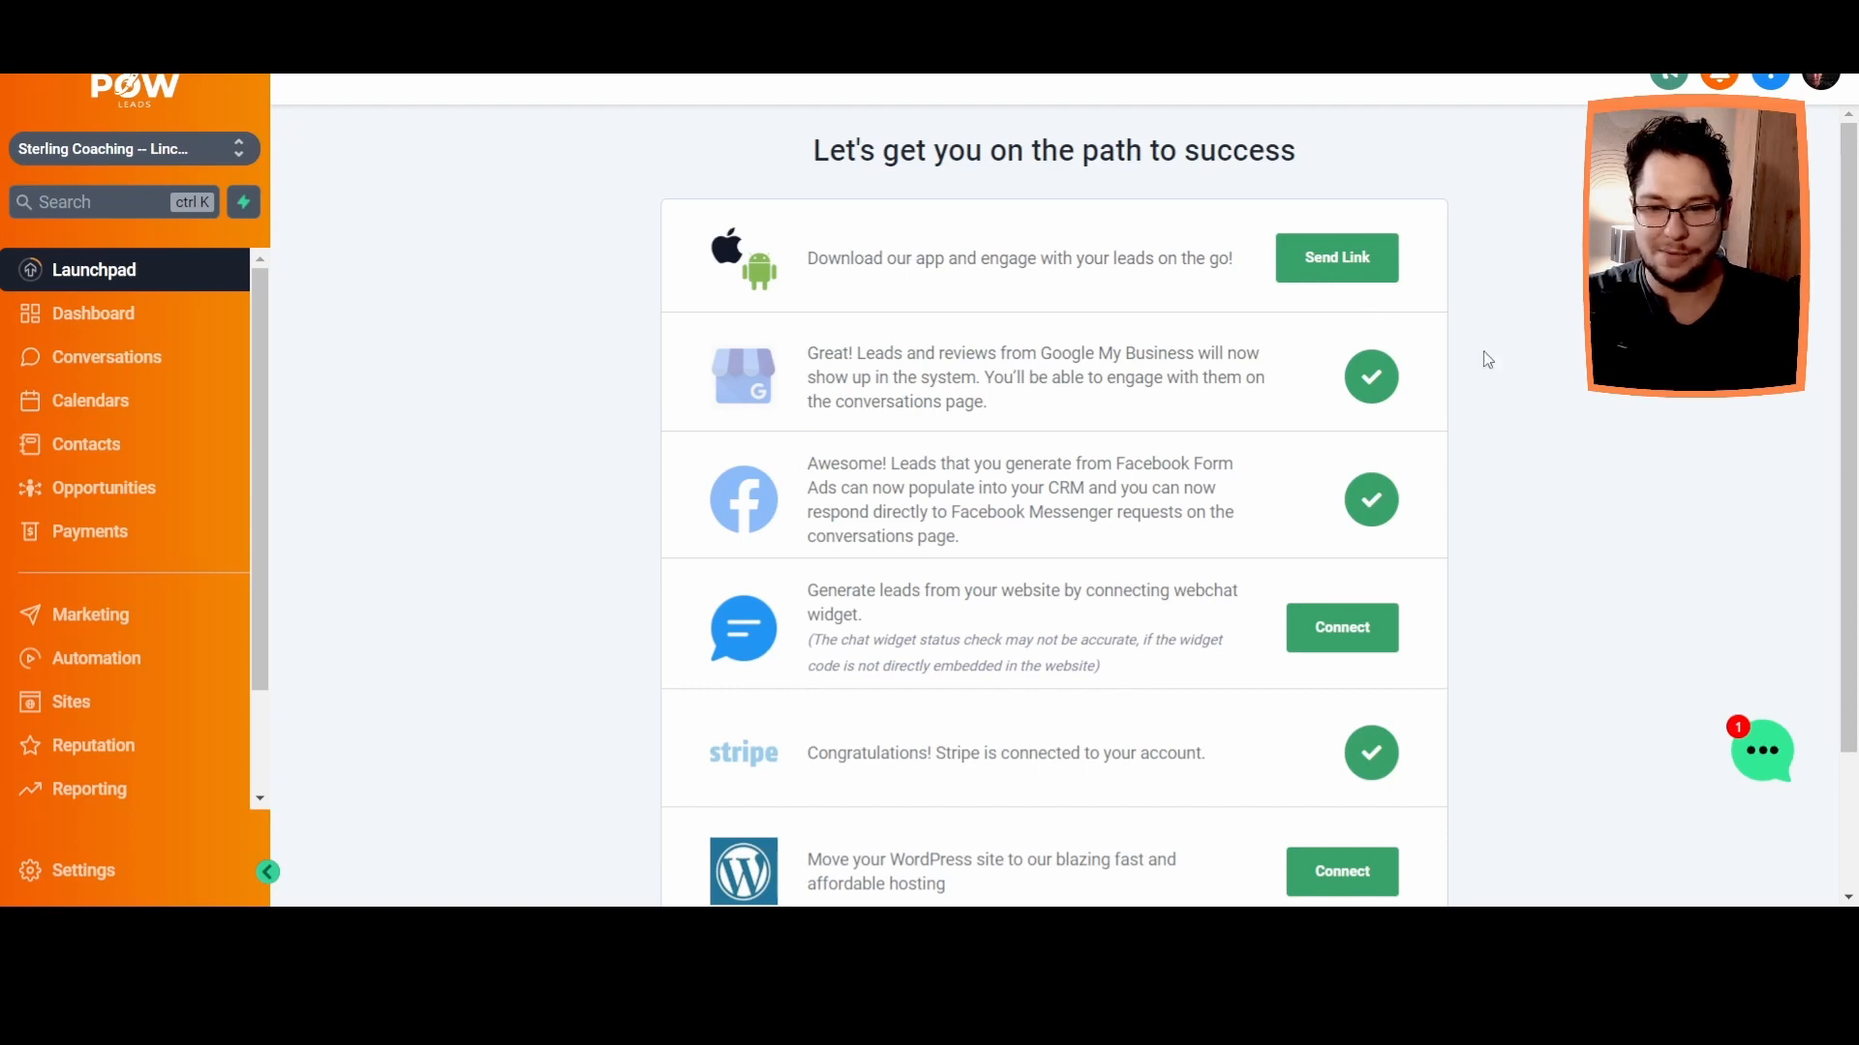
{"action": "scroll", "coordinate": [1553, 489], "scroll_direction": "down", "scroll_amount": 2}
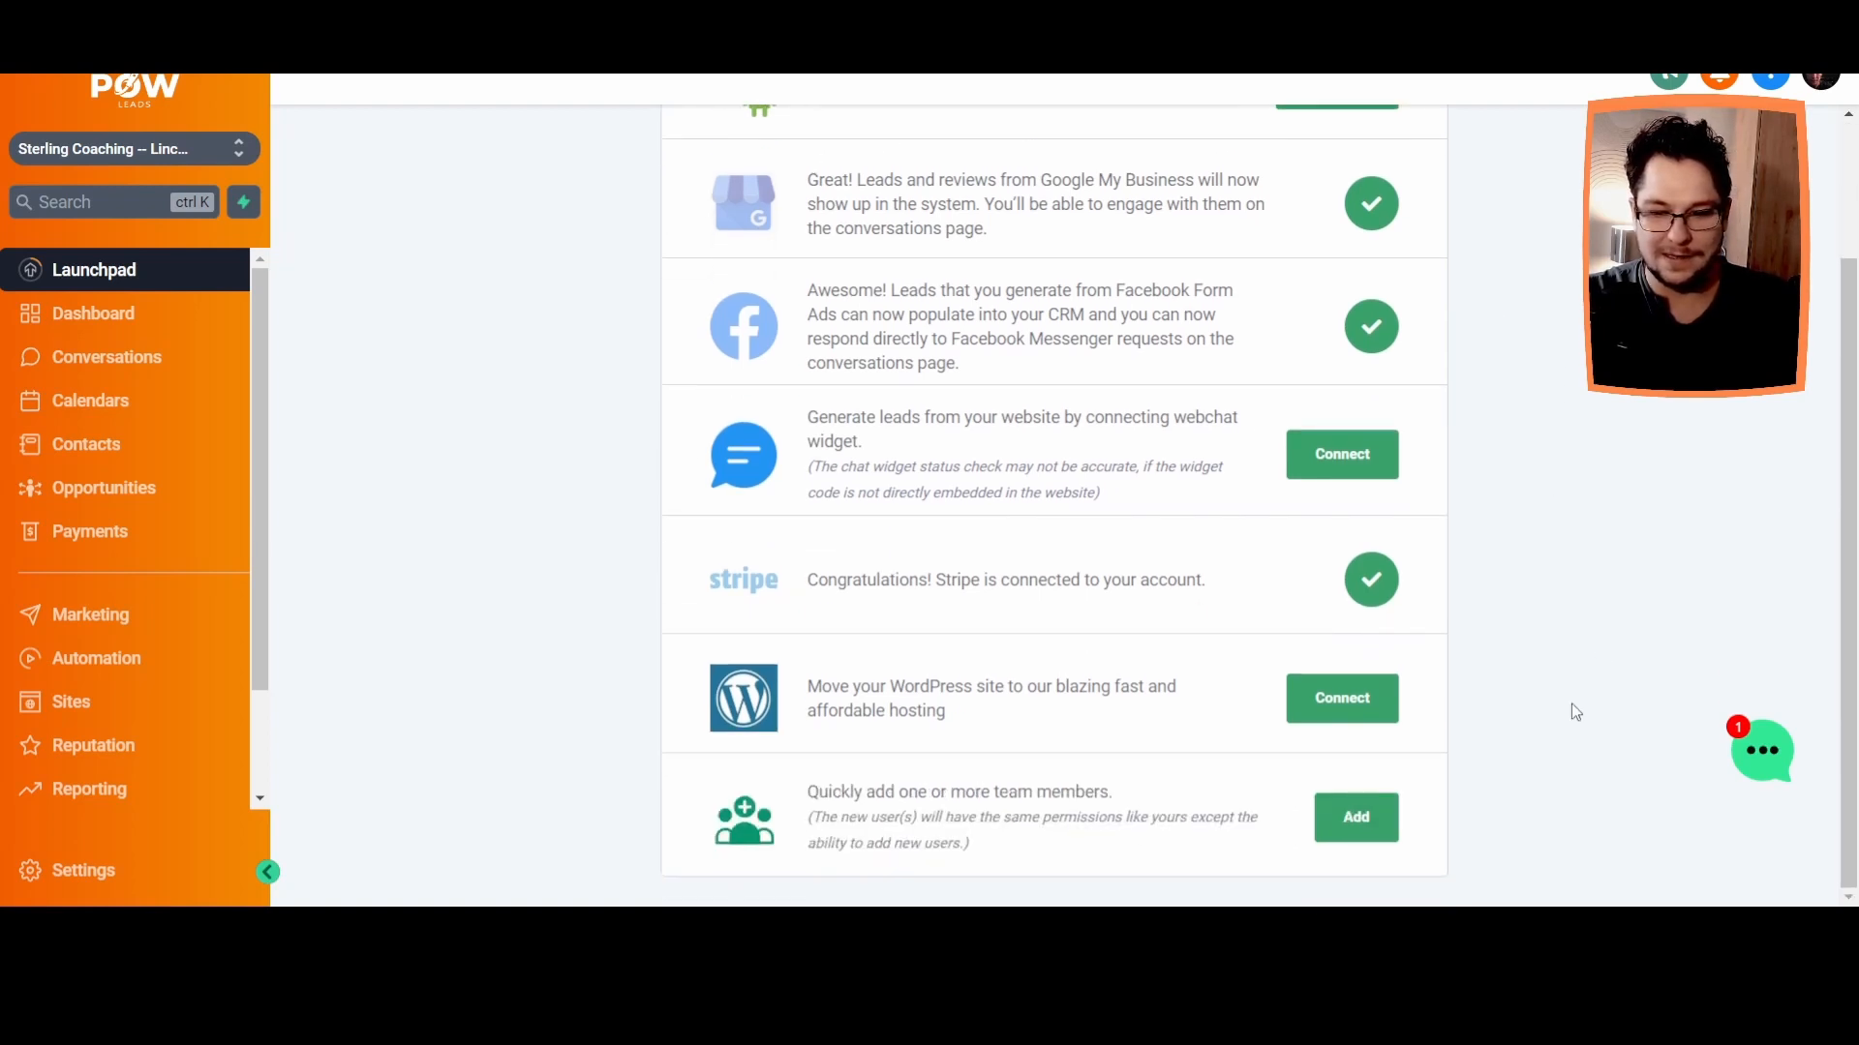
{"action": "scroll", "coordinate": [1563, 702], "scroll_direction": "up", "scroll_amount": 2}
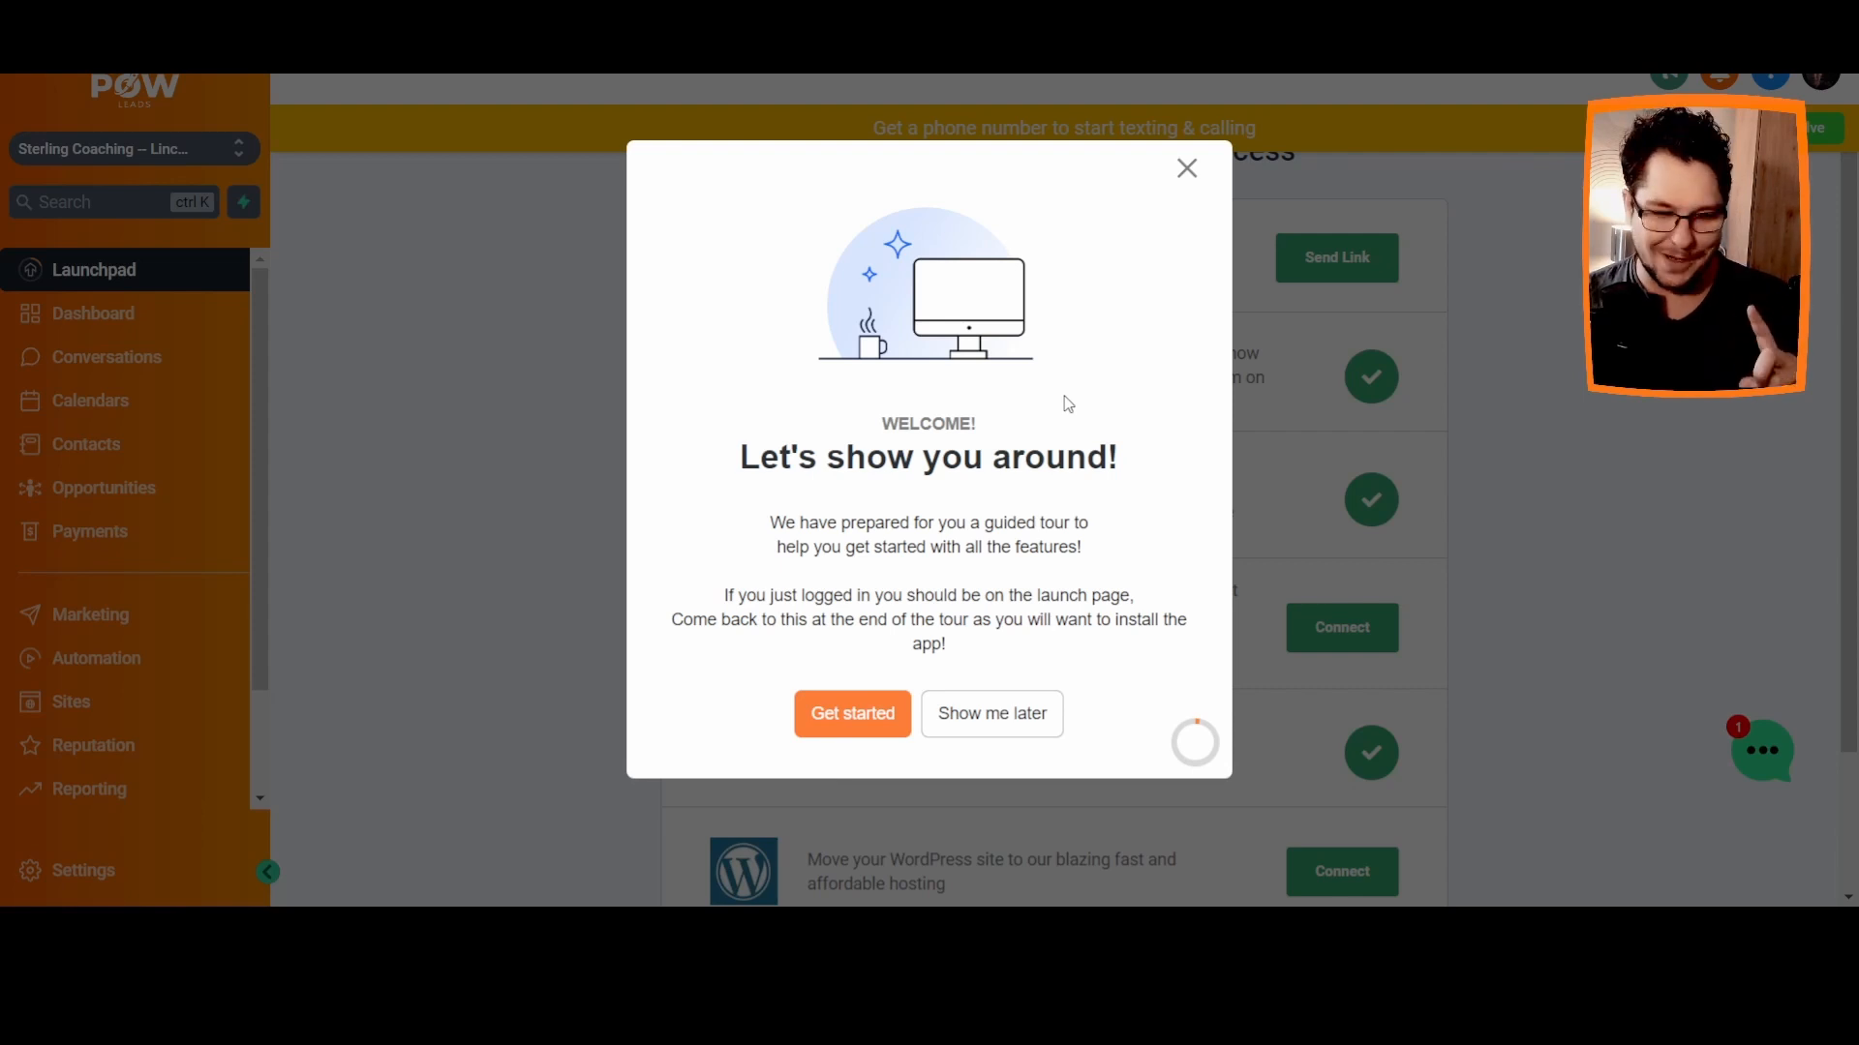
Start the guided tour and follow it through the Dashboard and Conversations pages.
{"action": "left_click", "coordinate": [864, 714]}
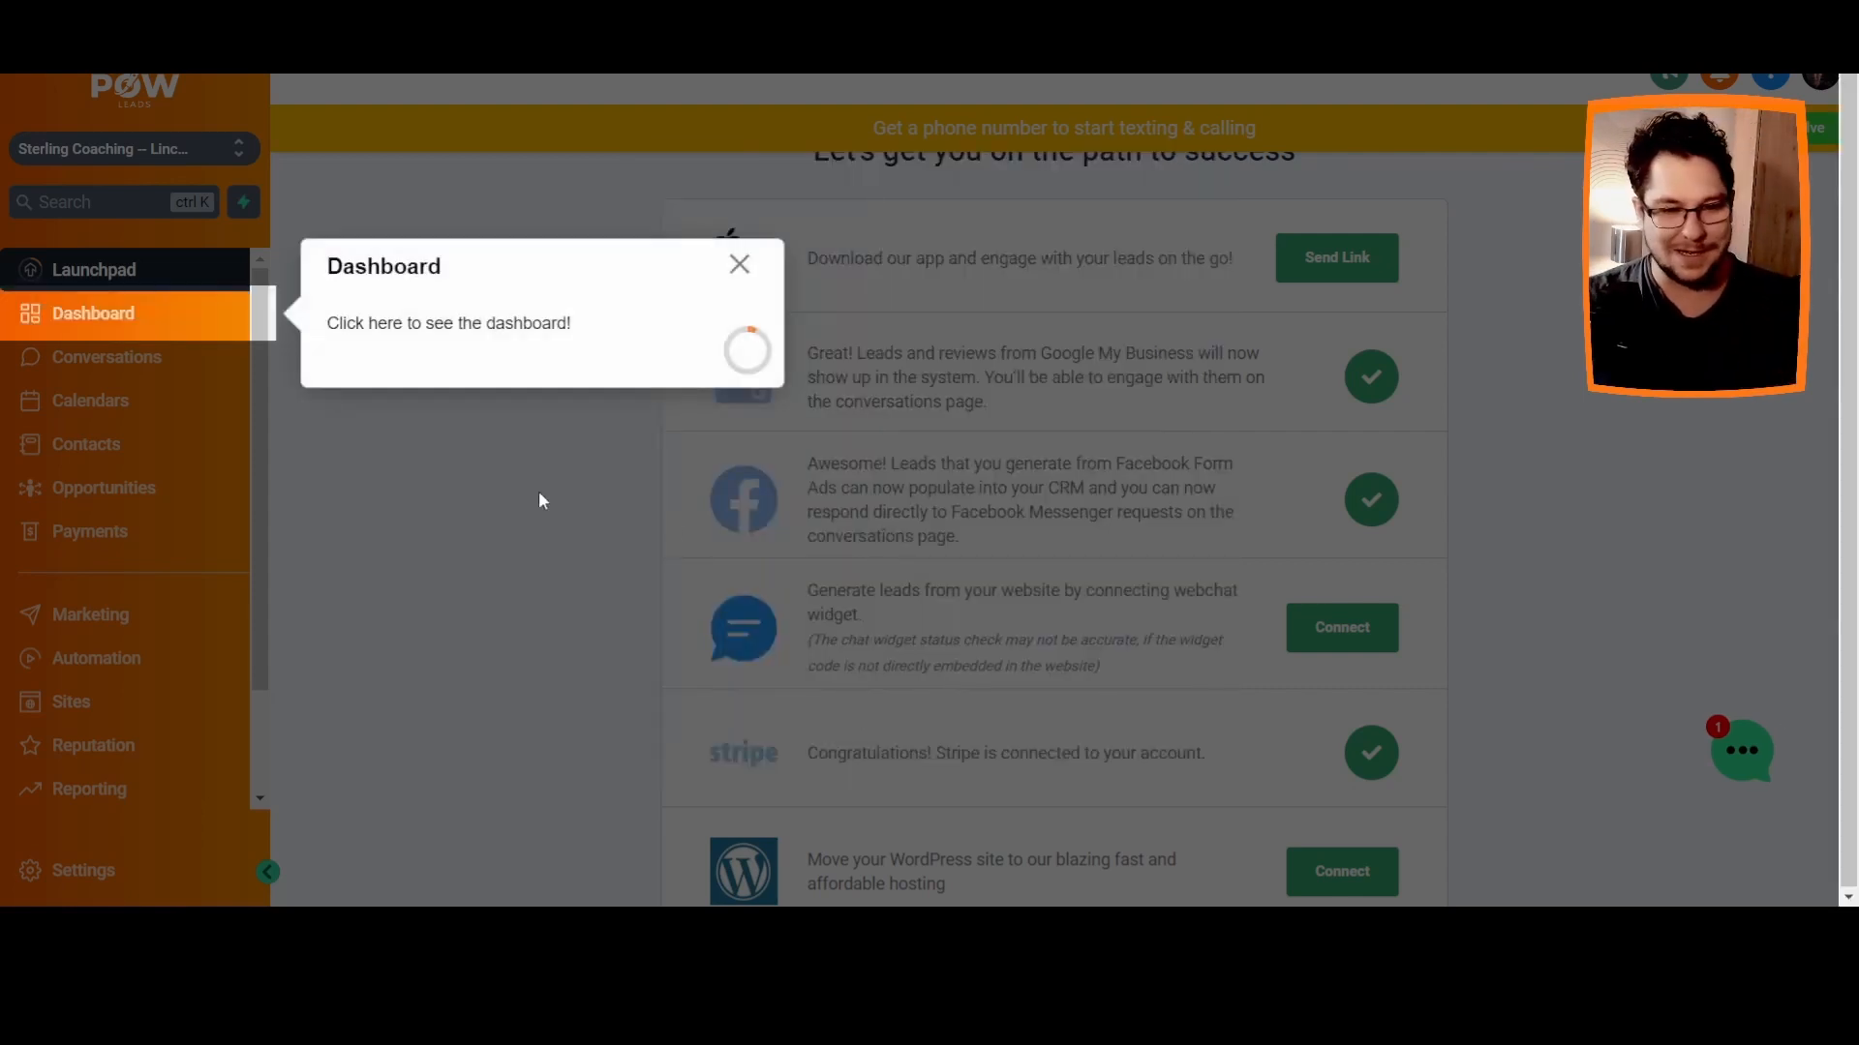
{"action": "left_click", "coordinate": [90, 319]}
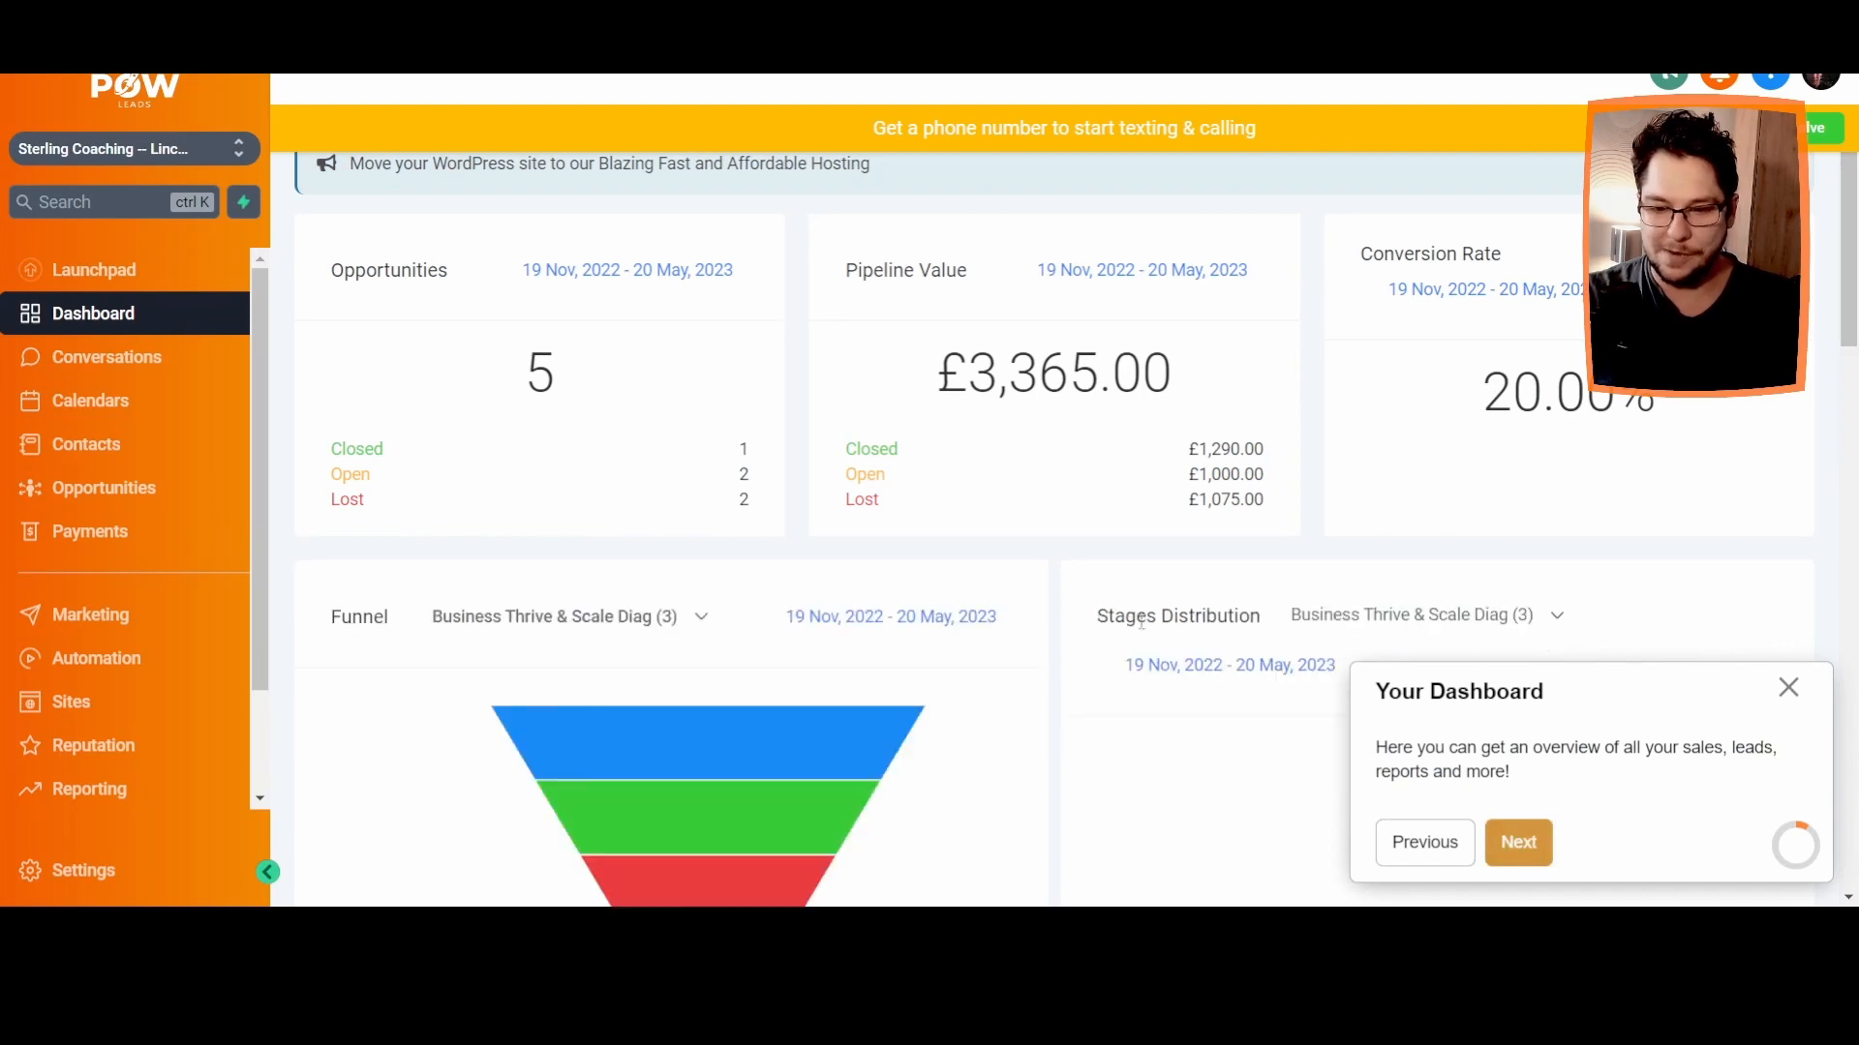
{"action": "left_click", "coordinate": [1518, 842]}
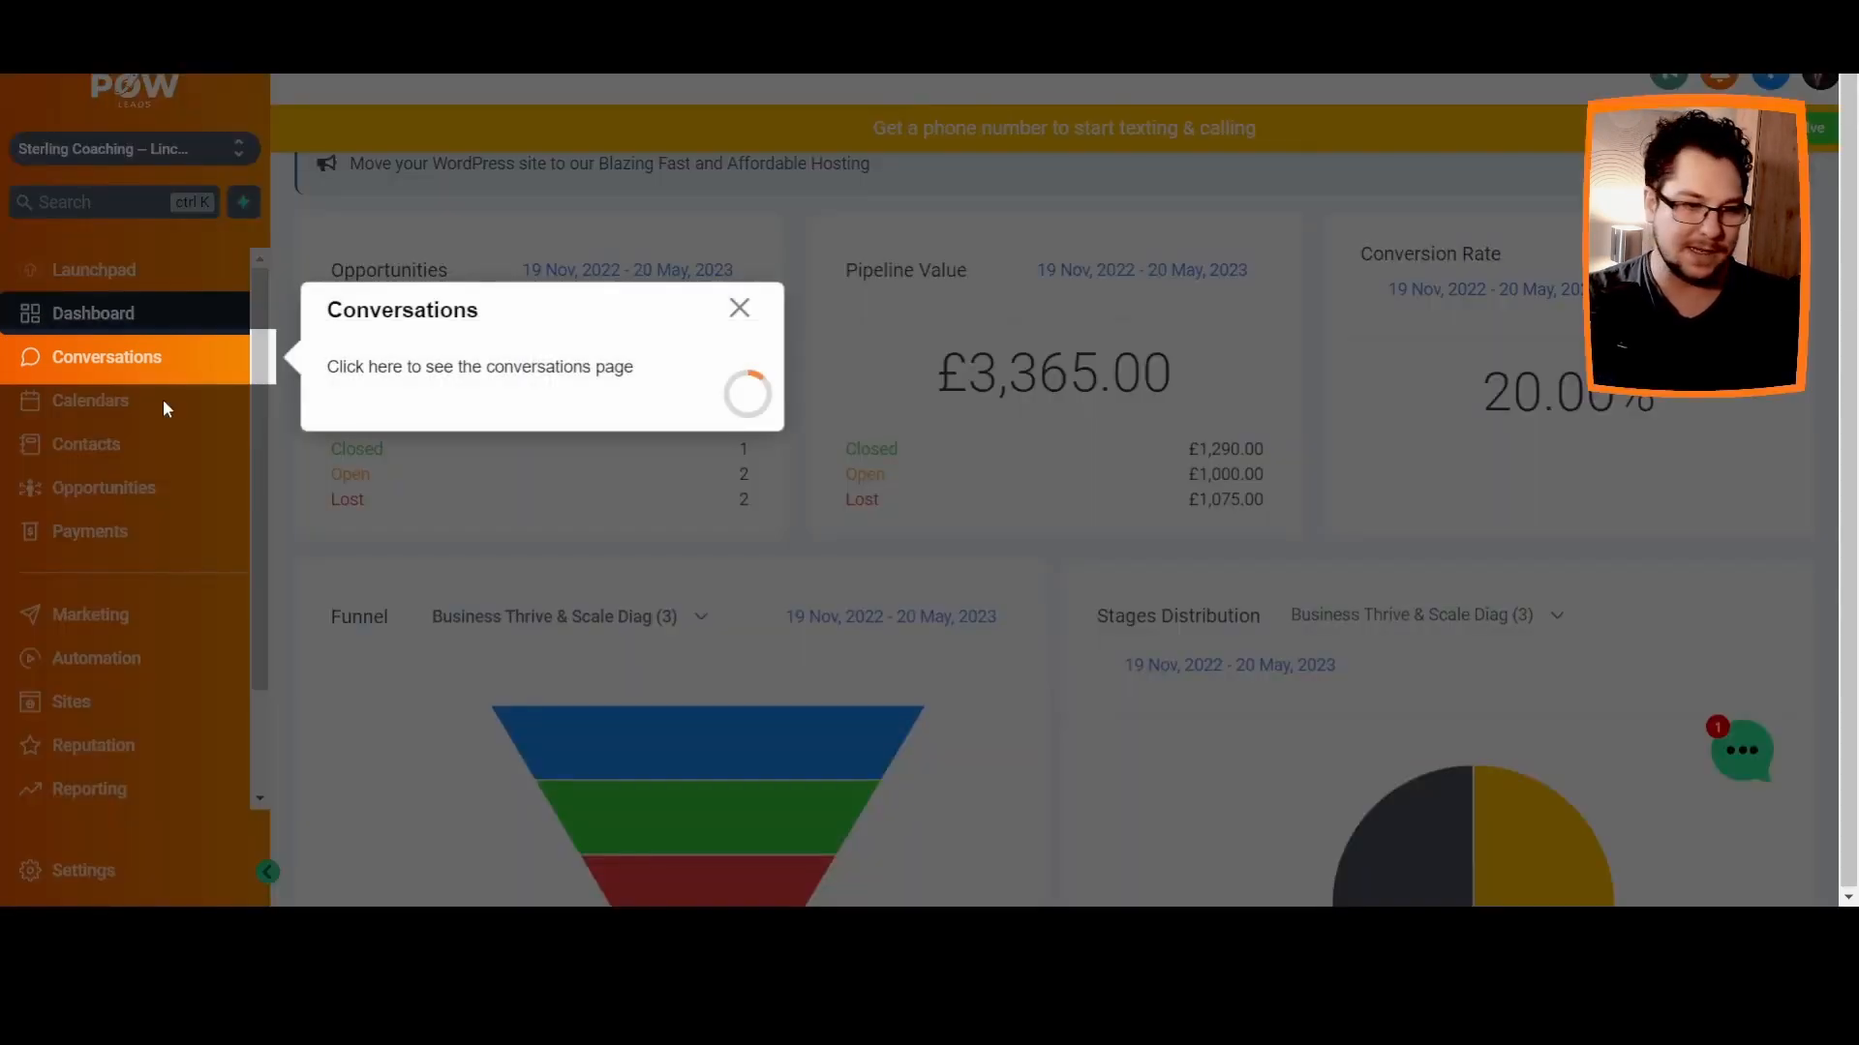
{"action": "left_click", "coordinate": [108, 360]}
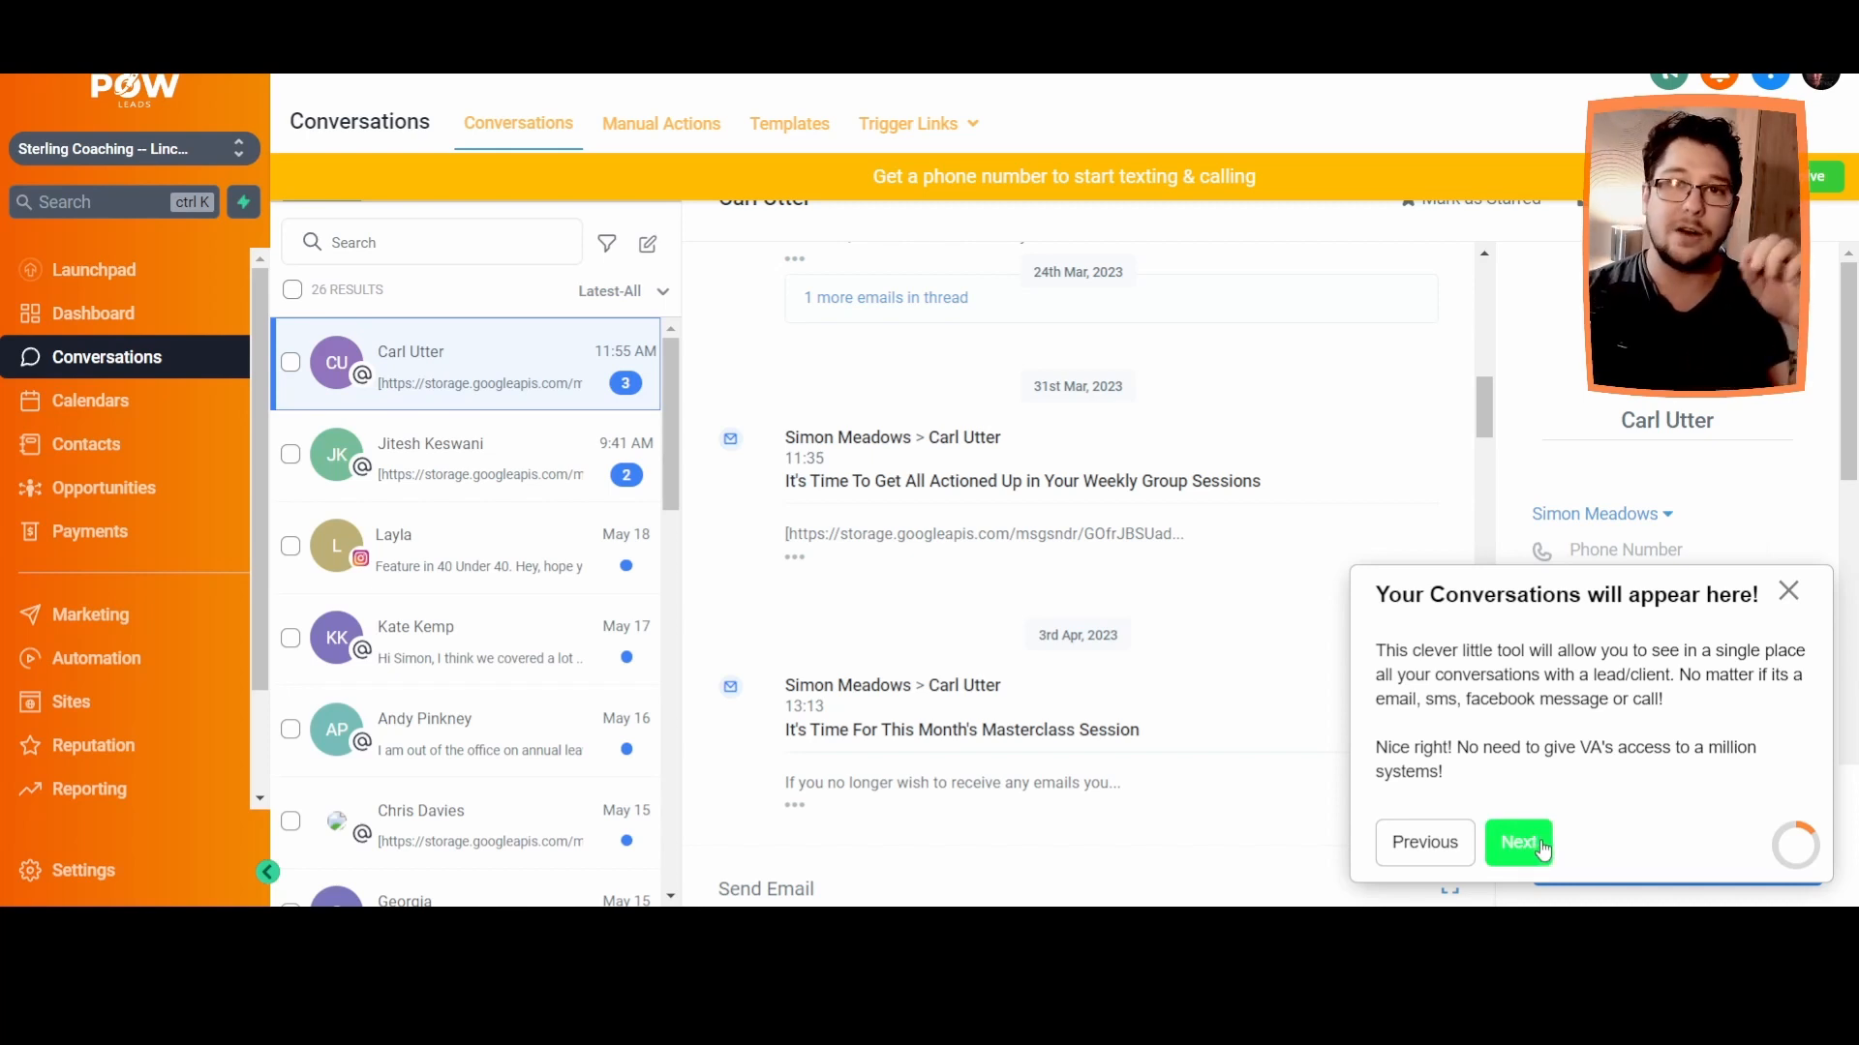
{"action": "scroll", "coordinate": [126, 629], "scroll_direction": "down", "scroll_amount": 2}
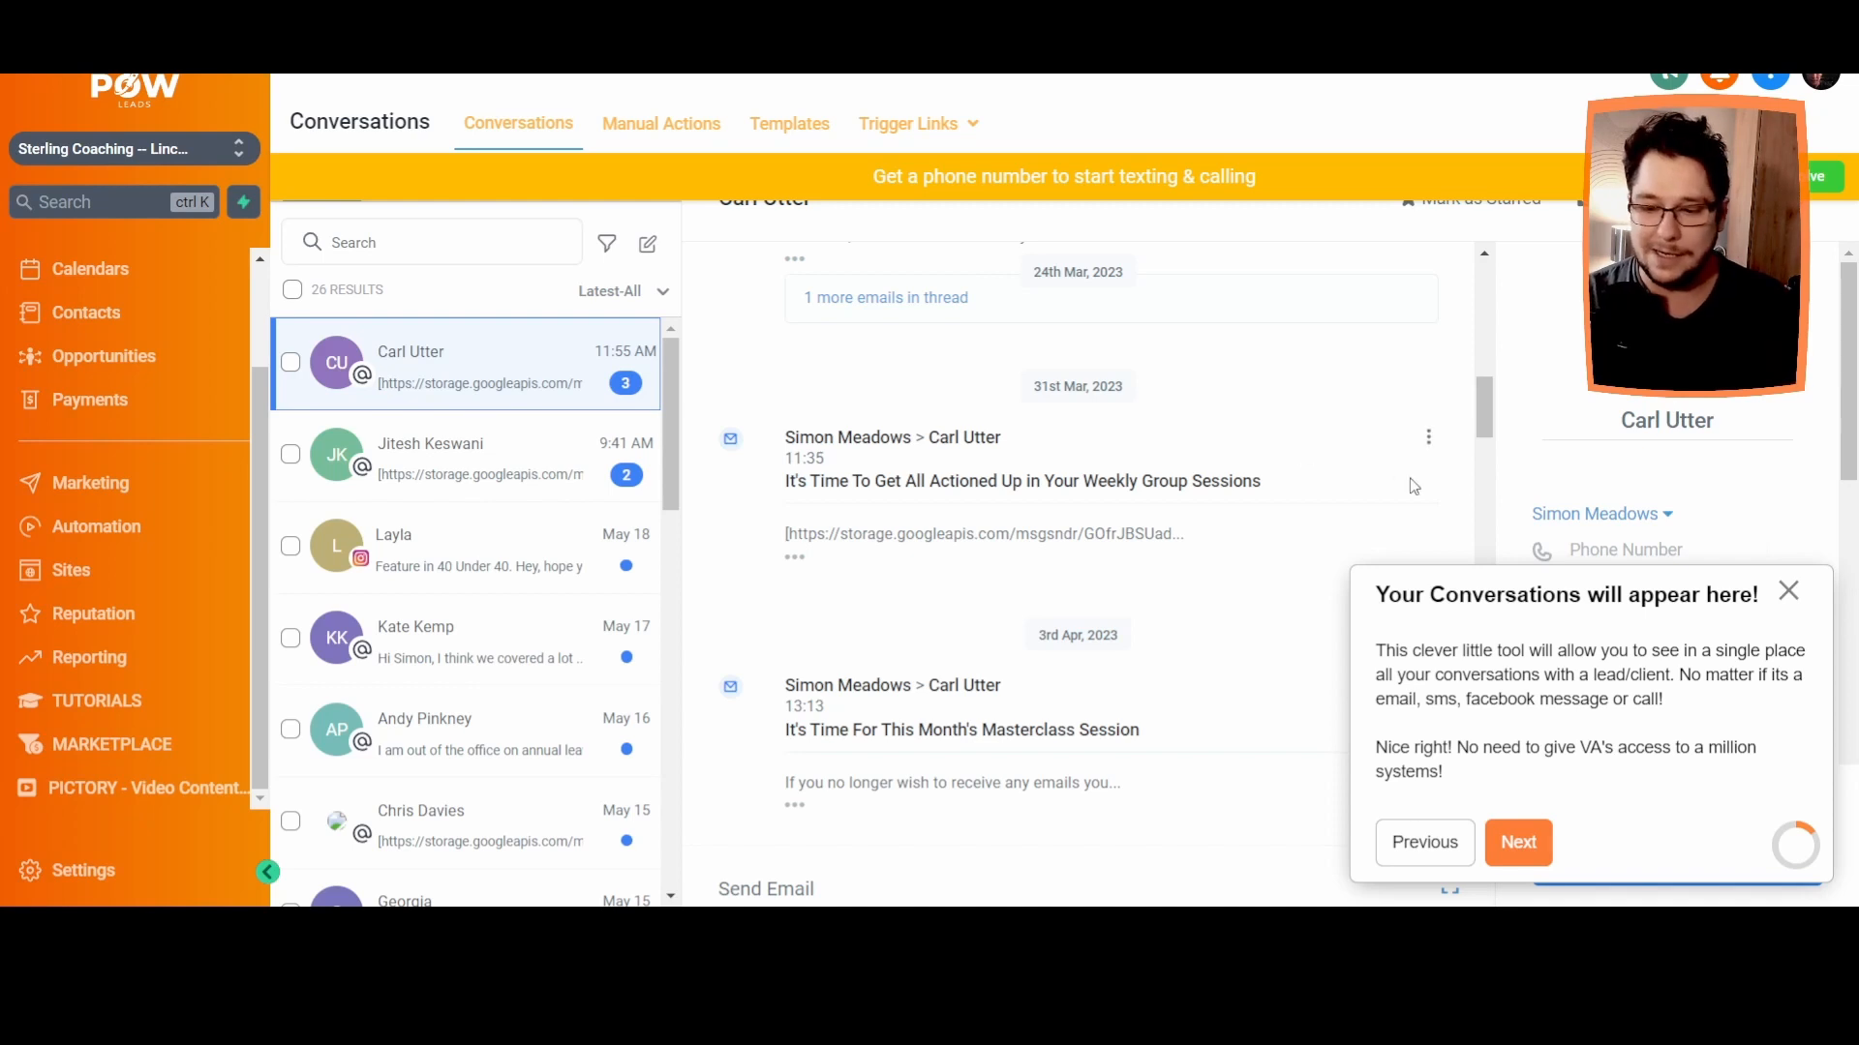
{"action": "left_click", "coordinate": [1515, 838]}
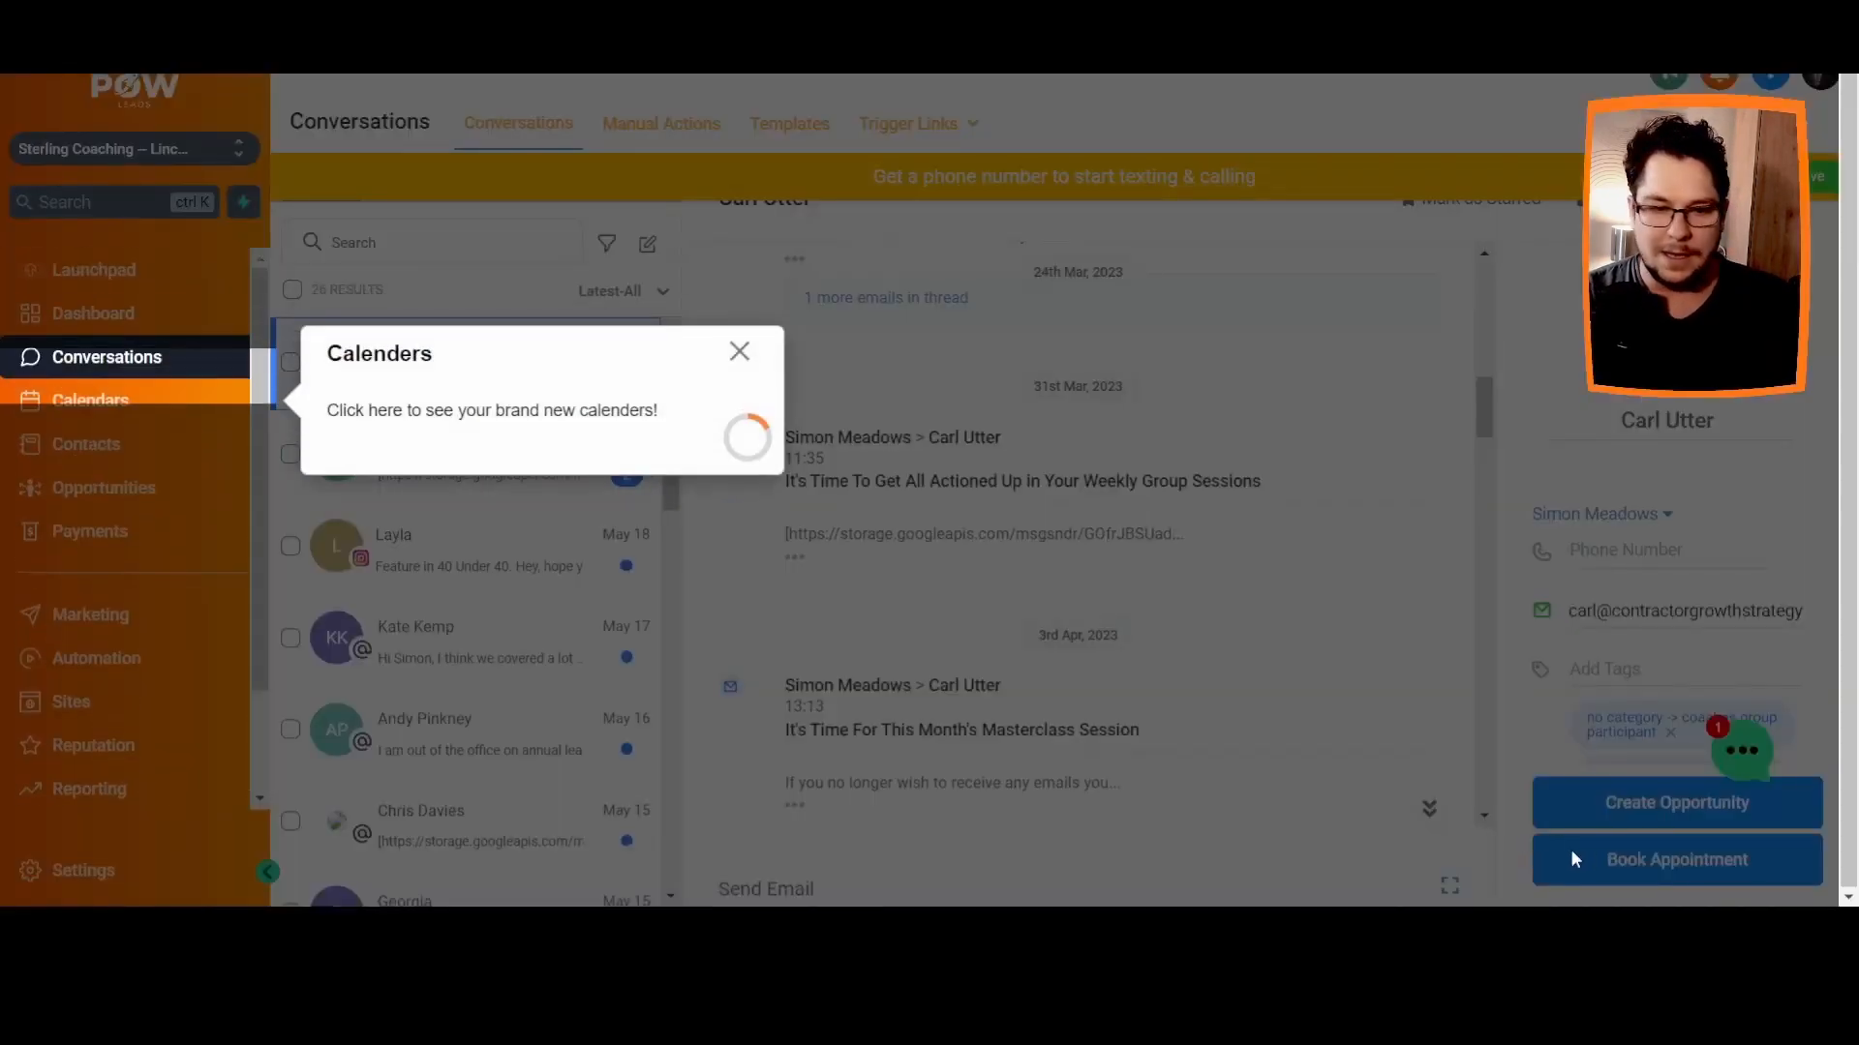
Continue the guided tour through the Calendars page and the Contacts page with its Smart Controls.
{"action": "left_click", "coordinate": [74, 400]}
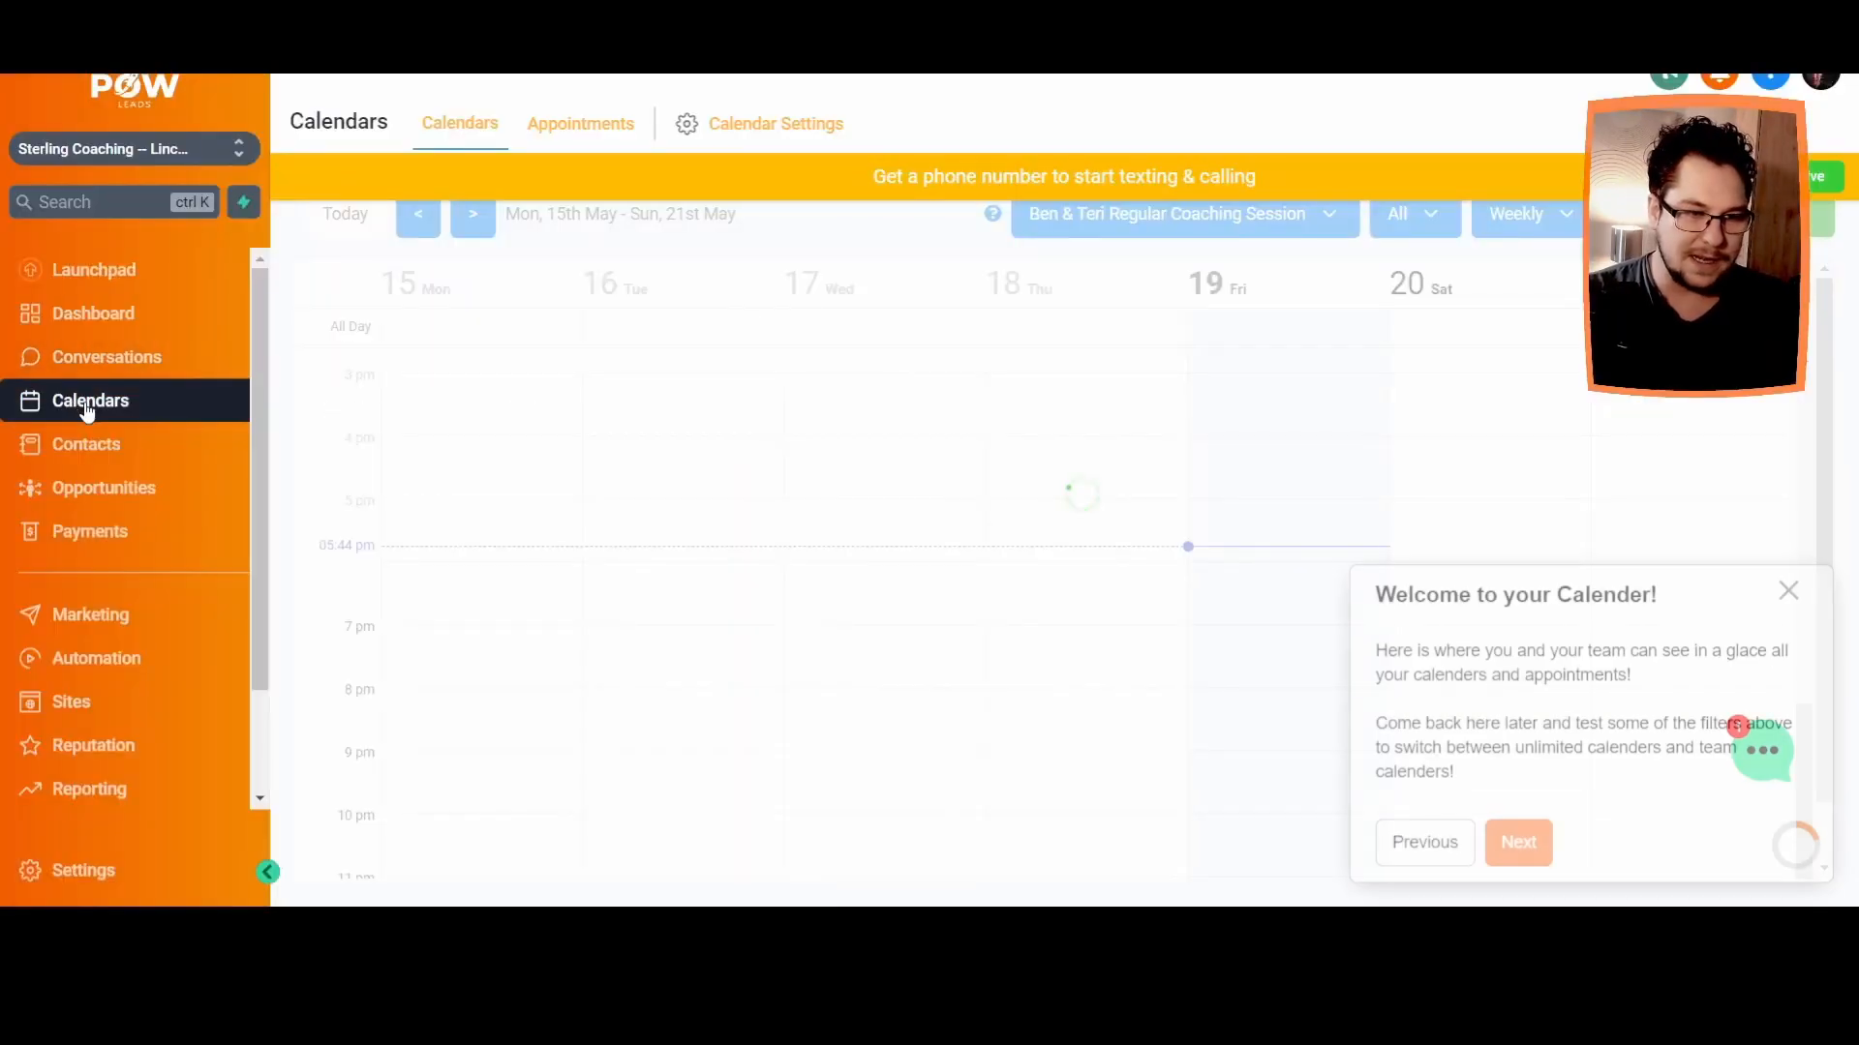
{"action": "left_click", "coordinate": [1518, 842]}
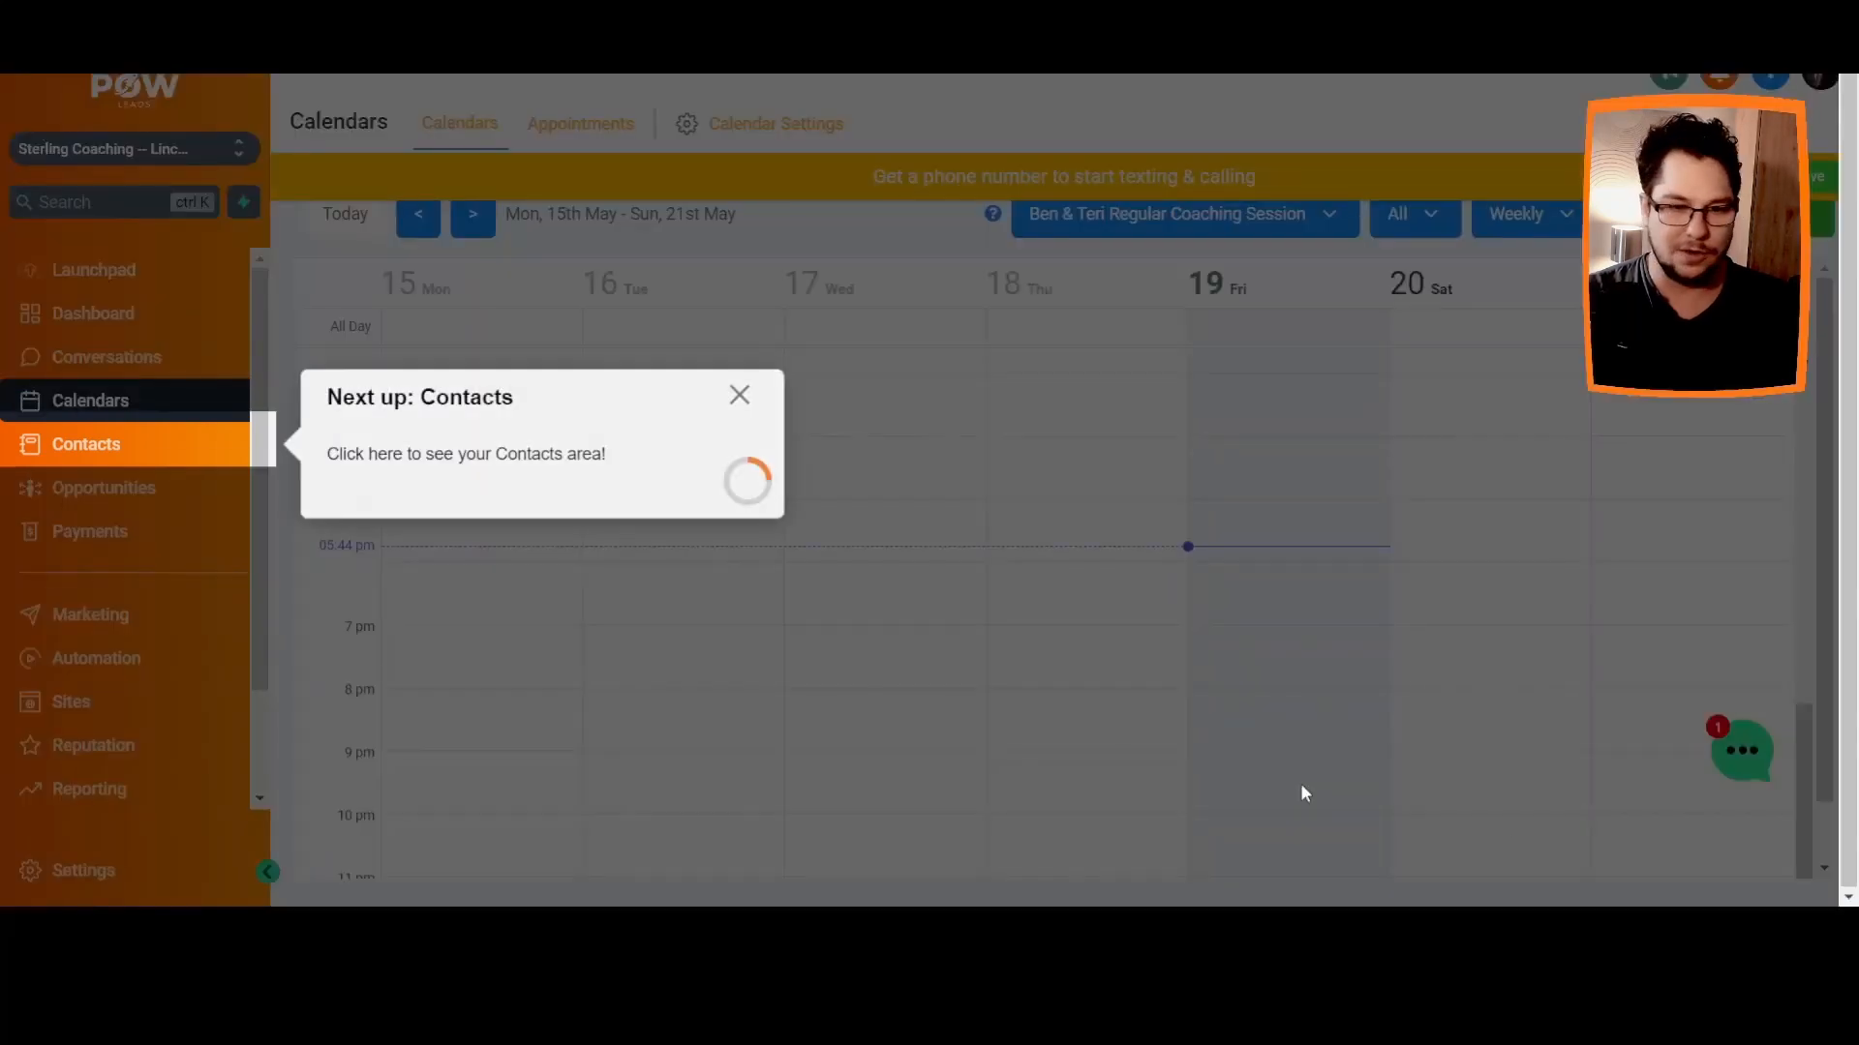
{"action": "left_click", "coordinate": [147, 453]}
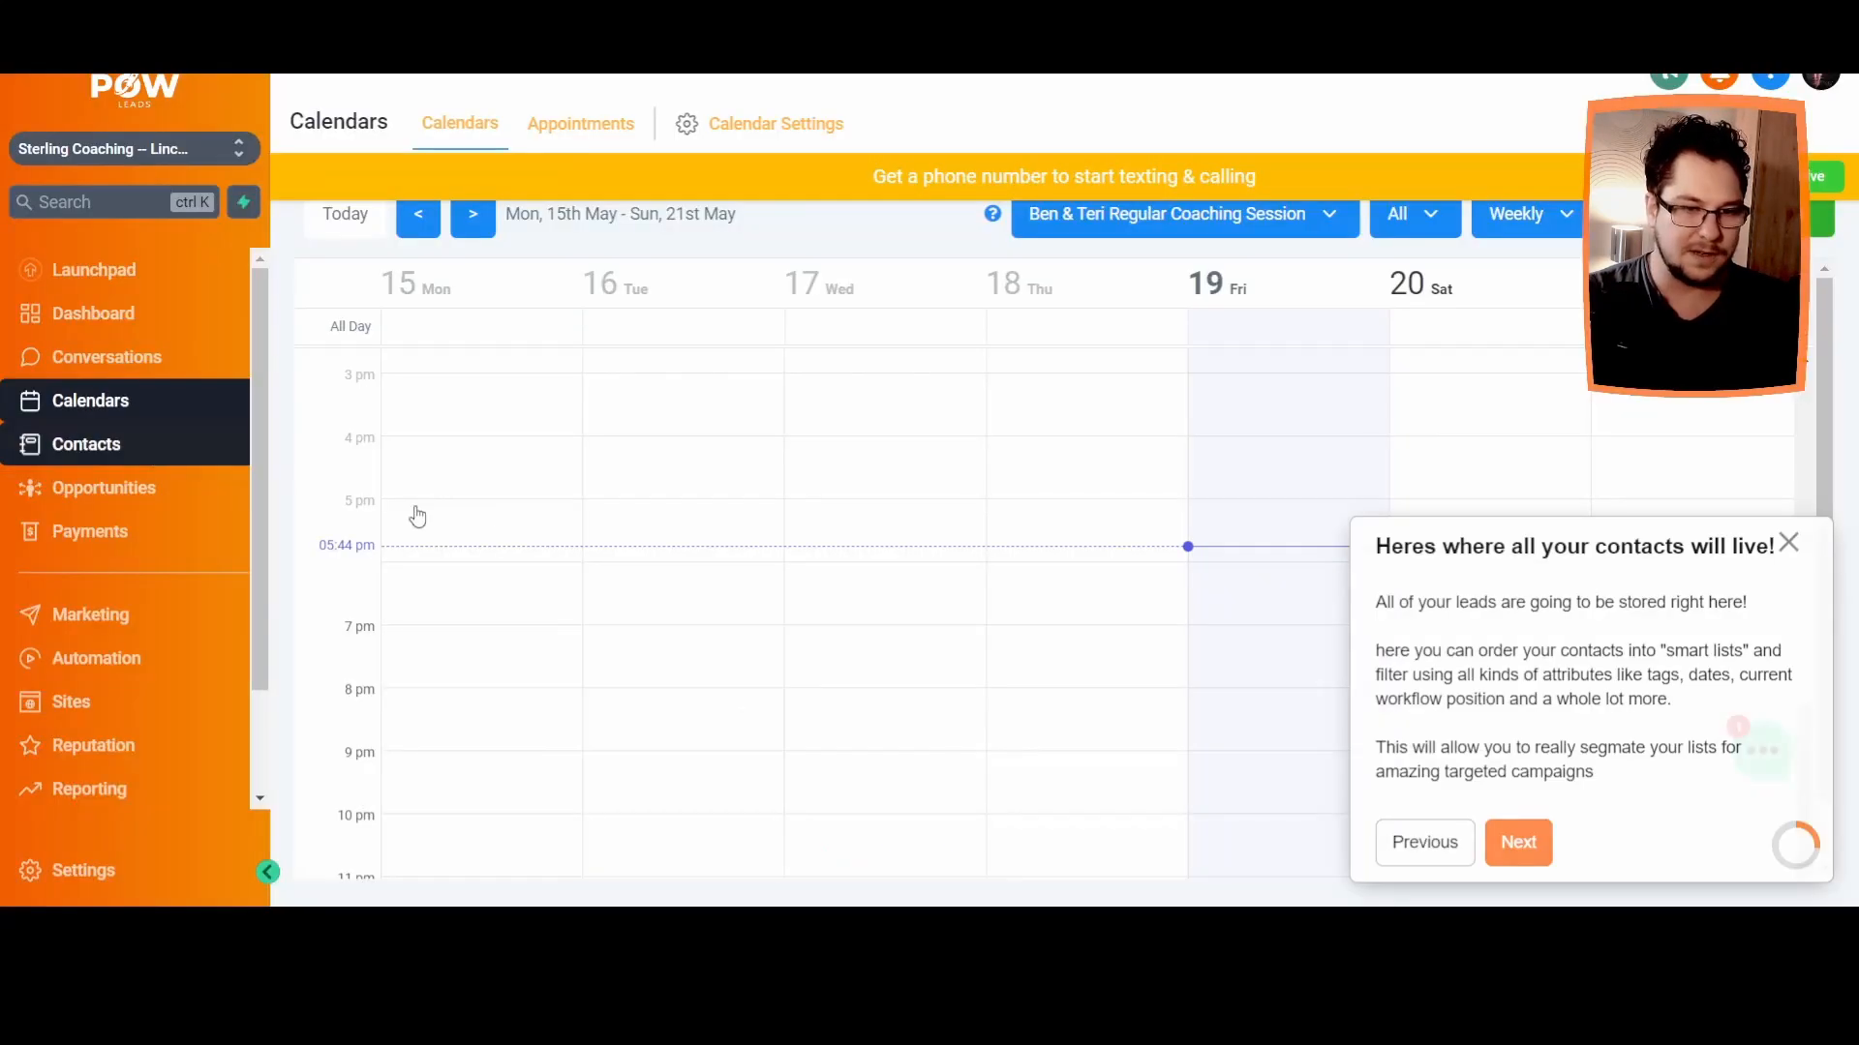
{"action": "left_click", "coordinate": [1518, 842]}
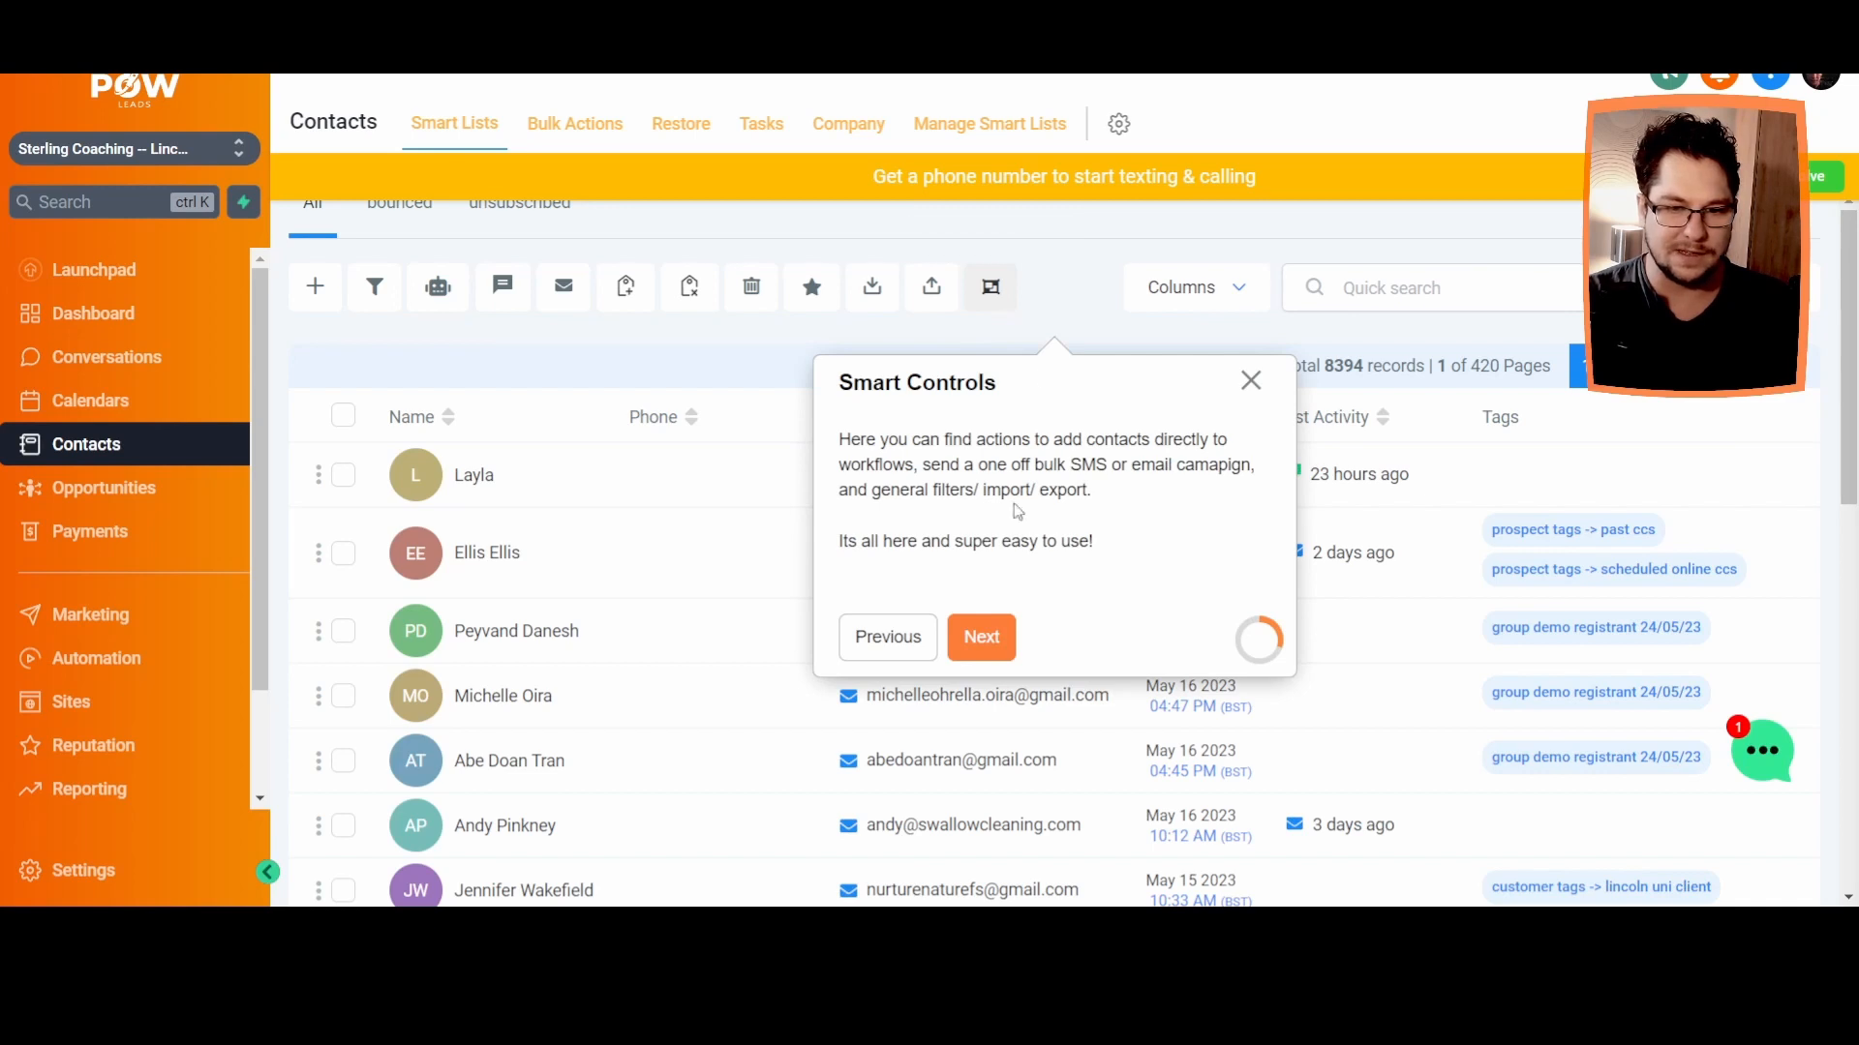
{"action": "left_click", "coordinate": [976, 658]}
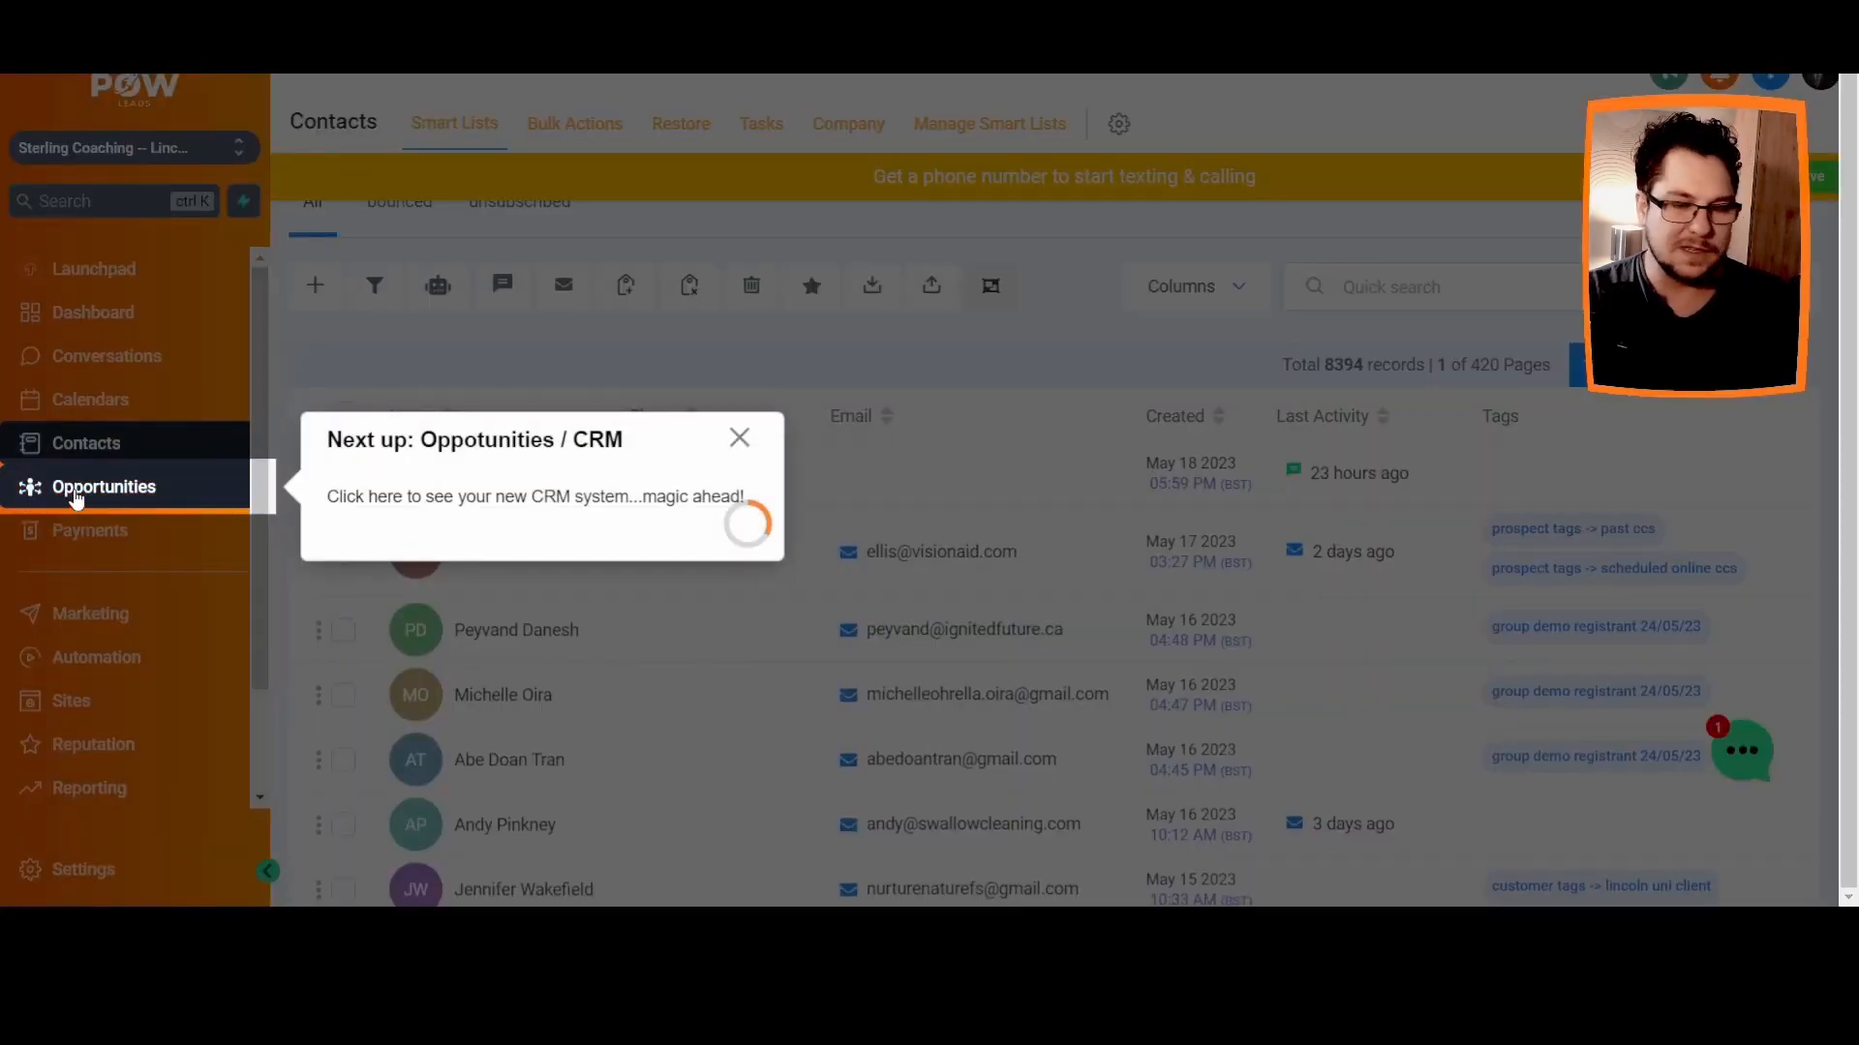
Follow the guided tour through Opportunities and Payments, and close it at the Products stop.
{"action": "left_click", "coordinate": [118, 503]}
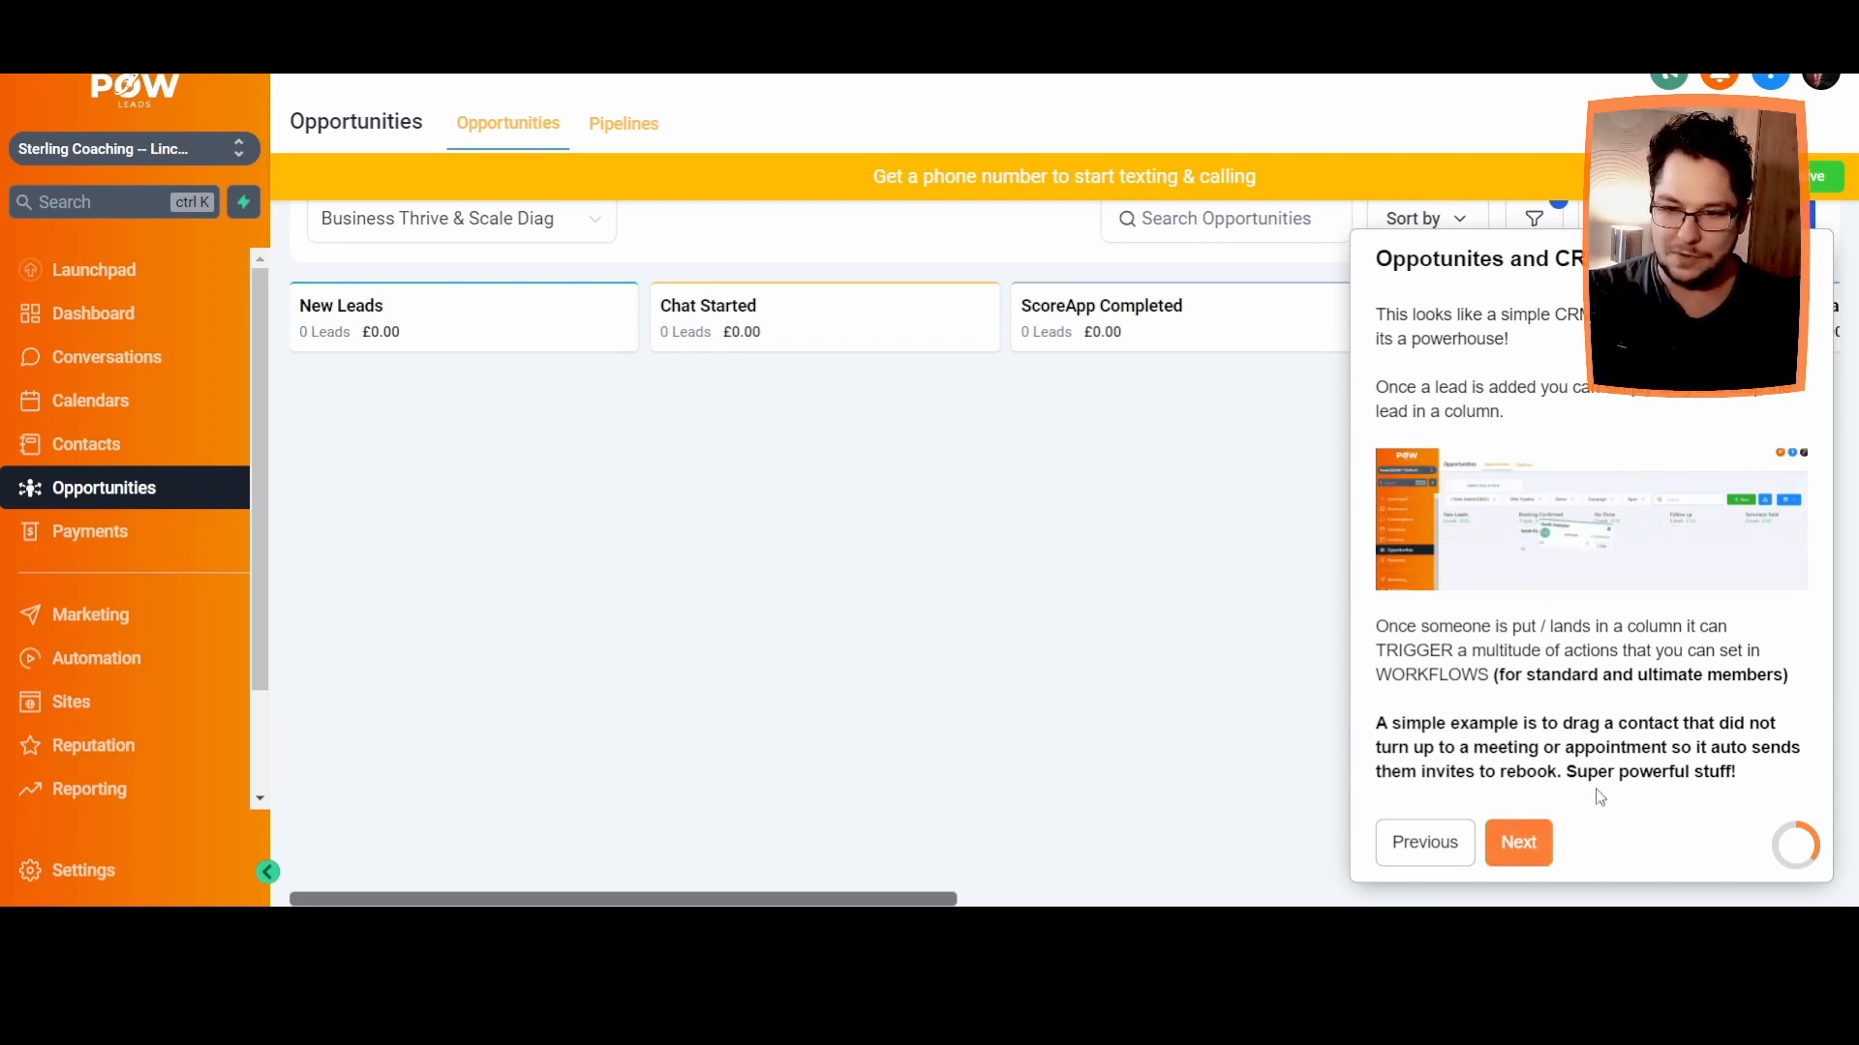
{"action": "left_click", "coordinate": [1553, 859]}
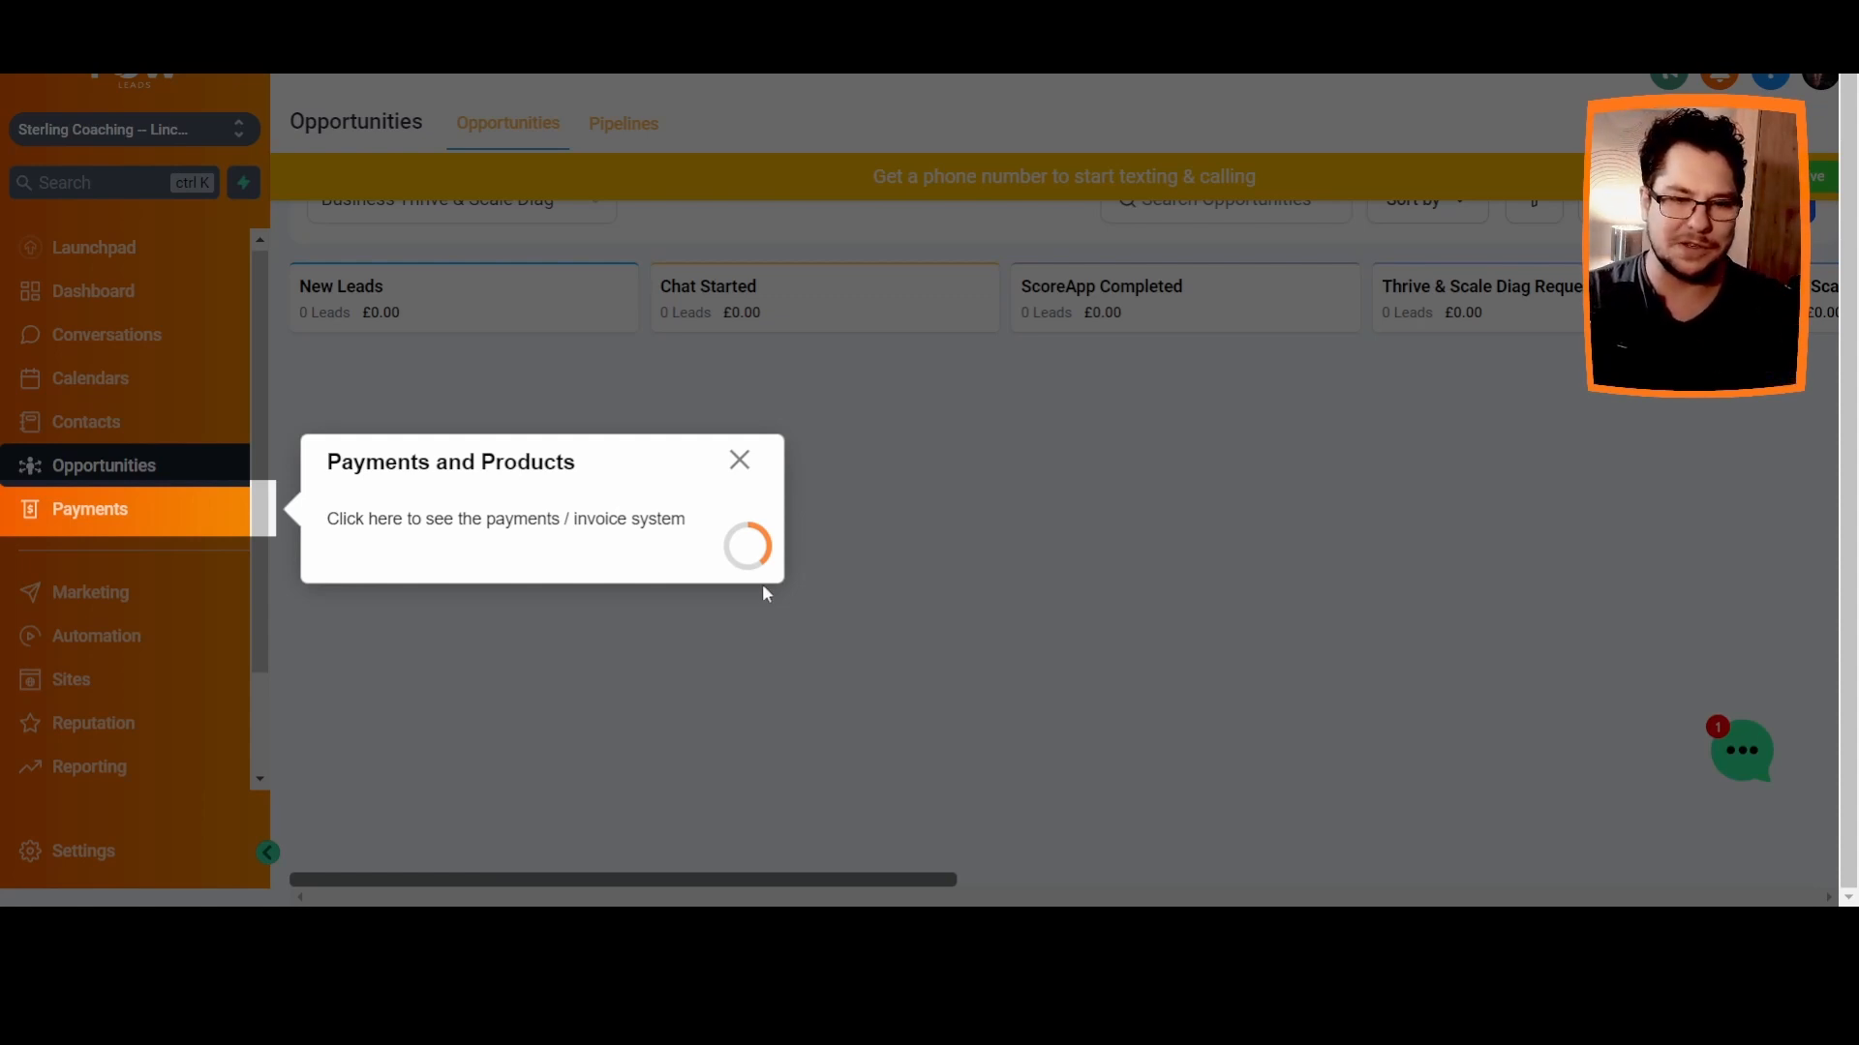
{"action": "left_click", "coordinate": [139, 519]}
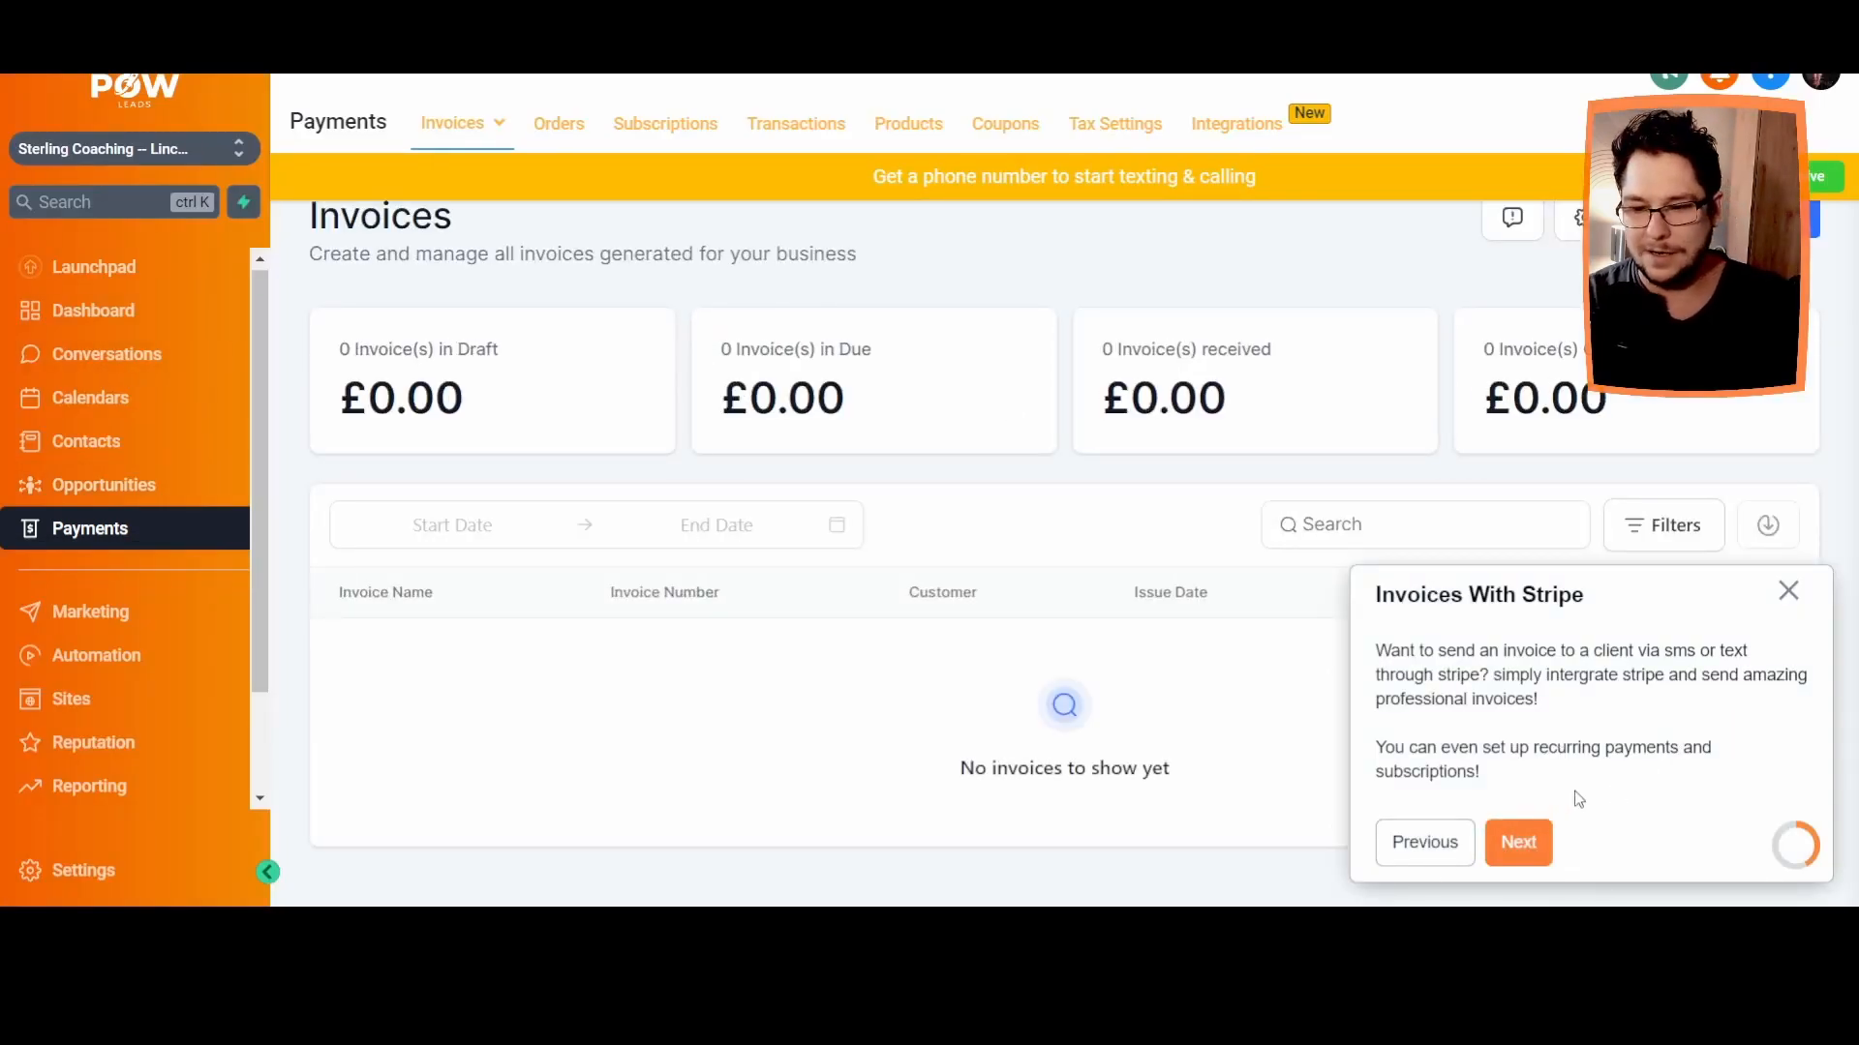
{"action": "left_click", "coordinate": [1518, 843]}
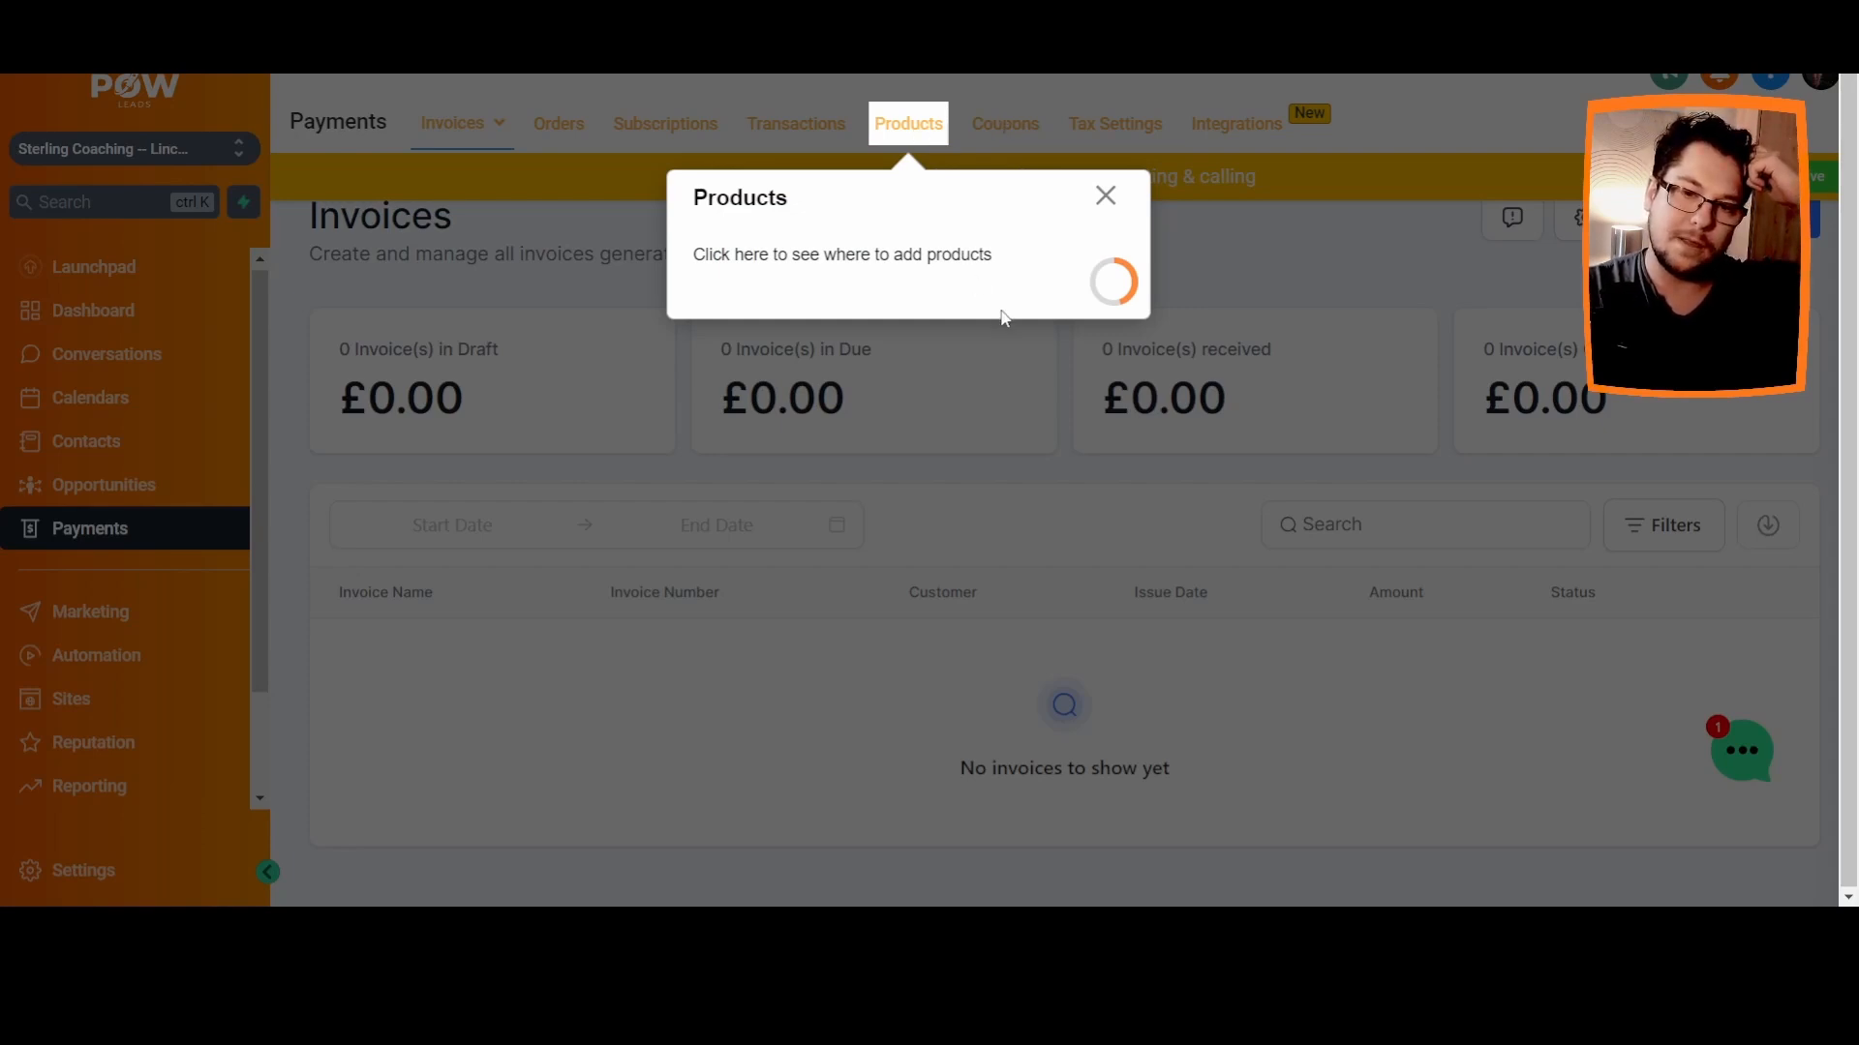
{"action": "left_click", "coordinate": [910, 135]}
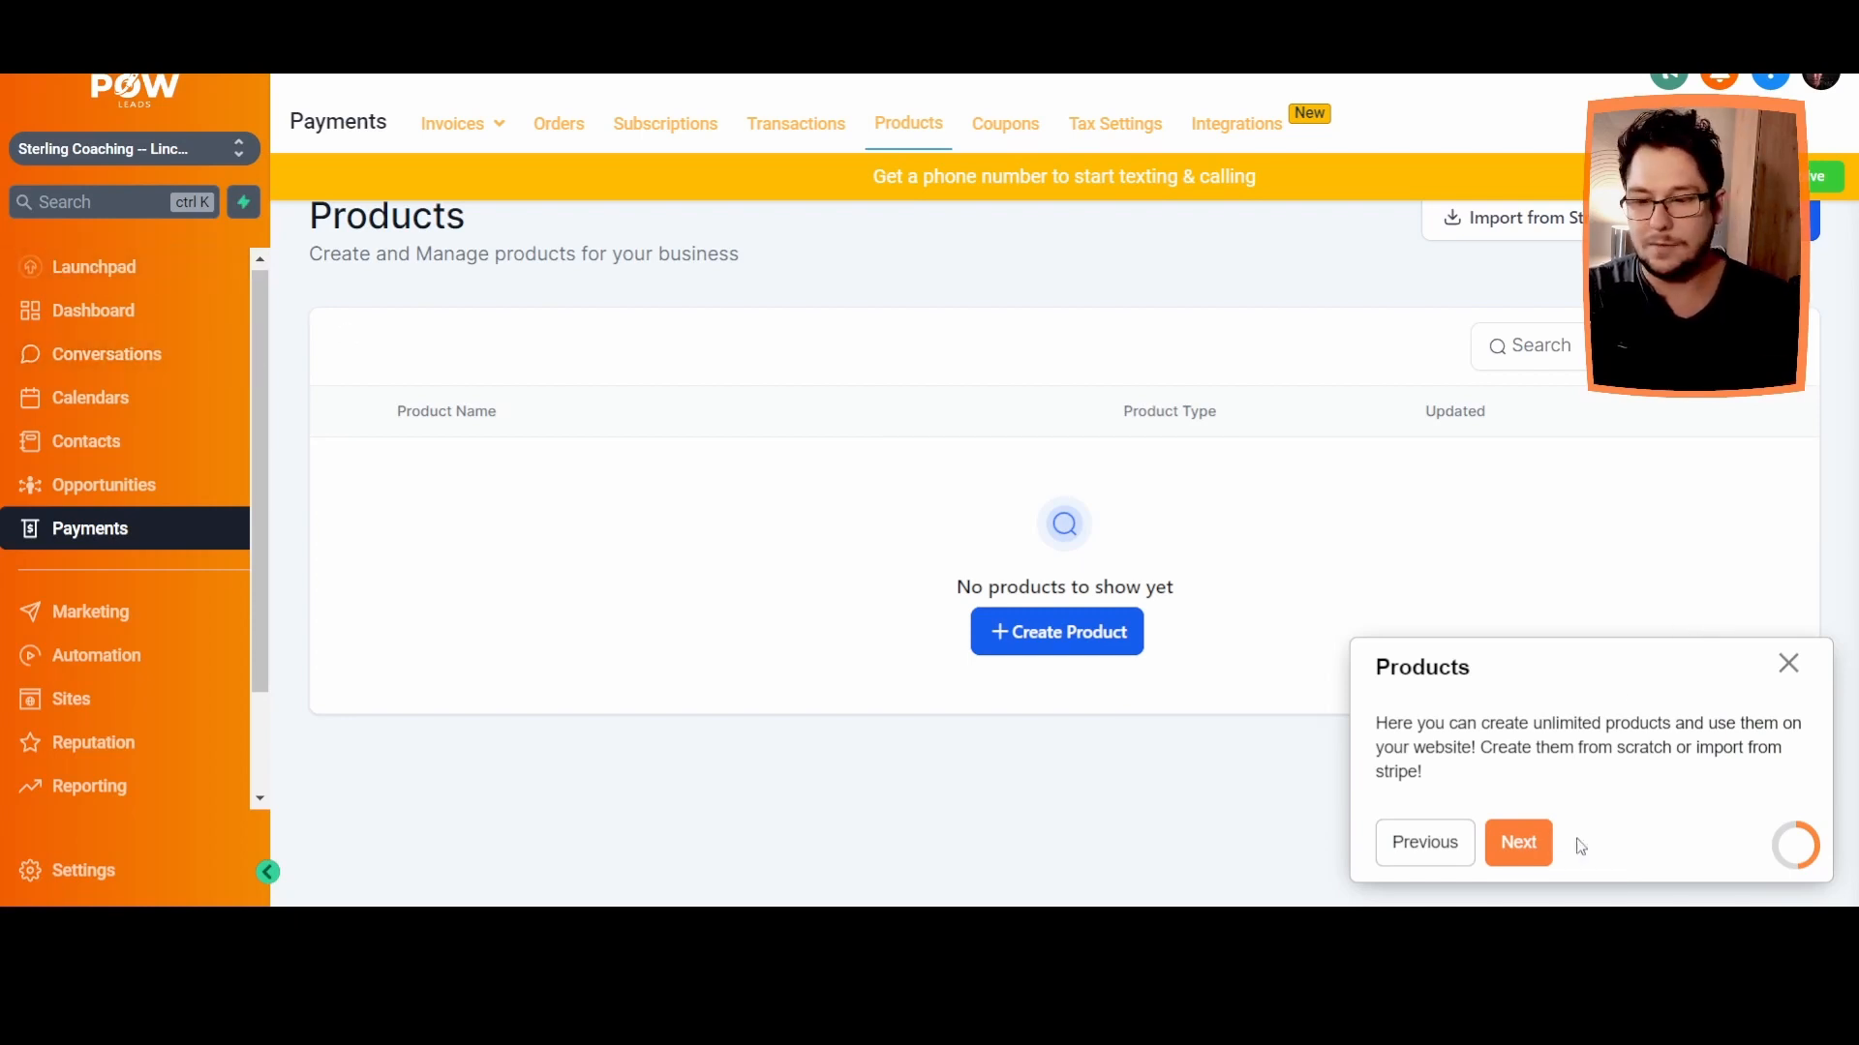
{"action": "left_click", "coordinate": [1791, 677]}
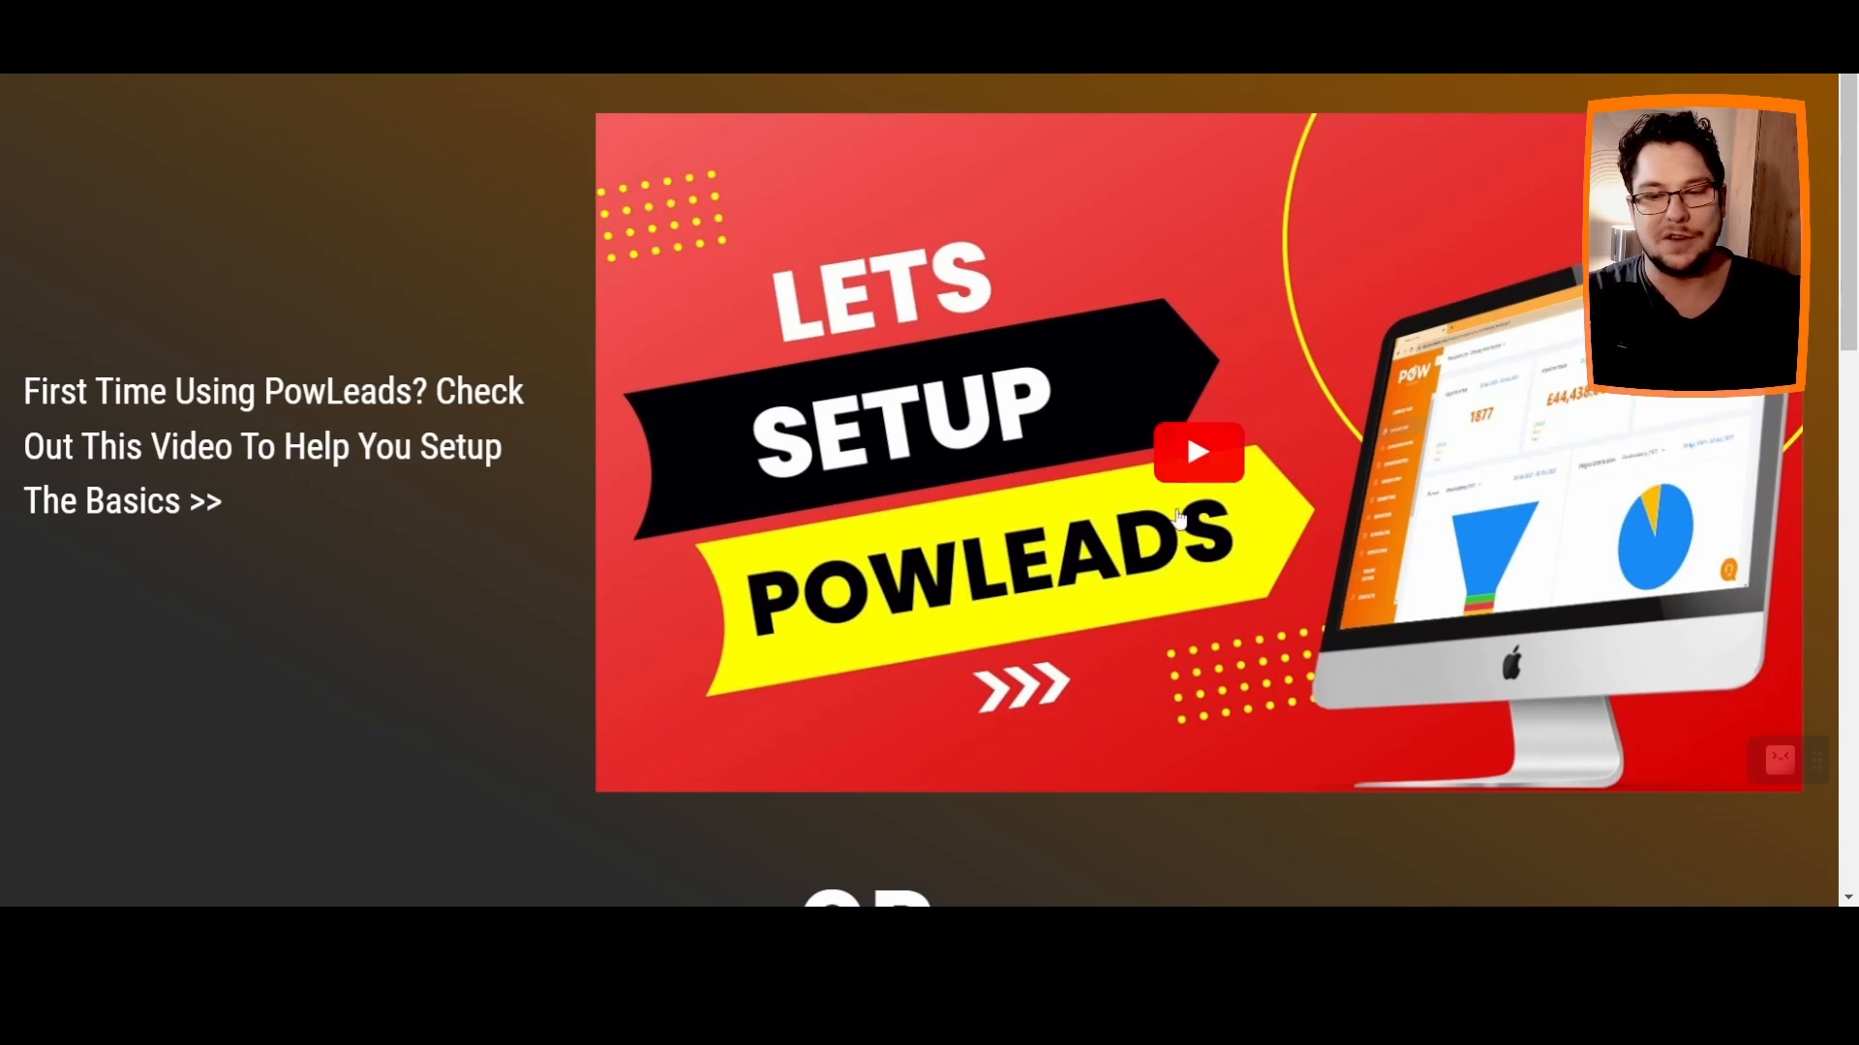
Play the start of the PowLeads setup video for first-time users and pause it.
{"action": "left_click", "coordinate": [1205, 455]}
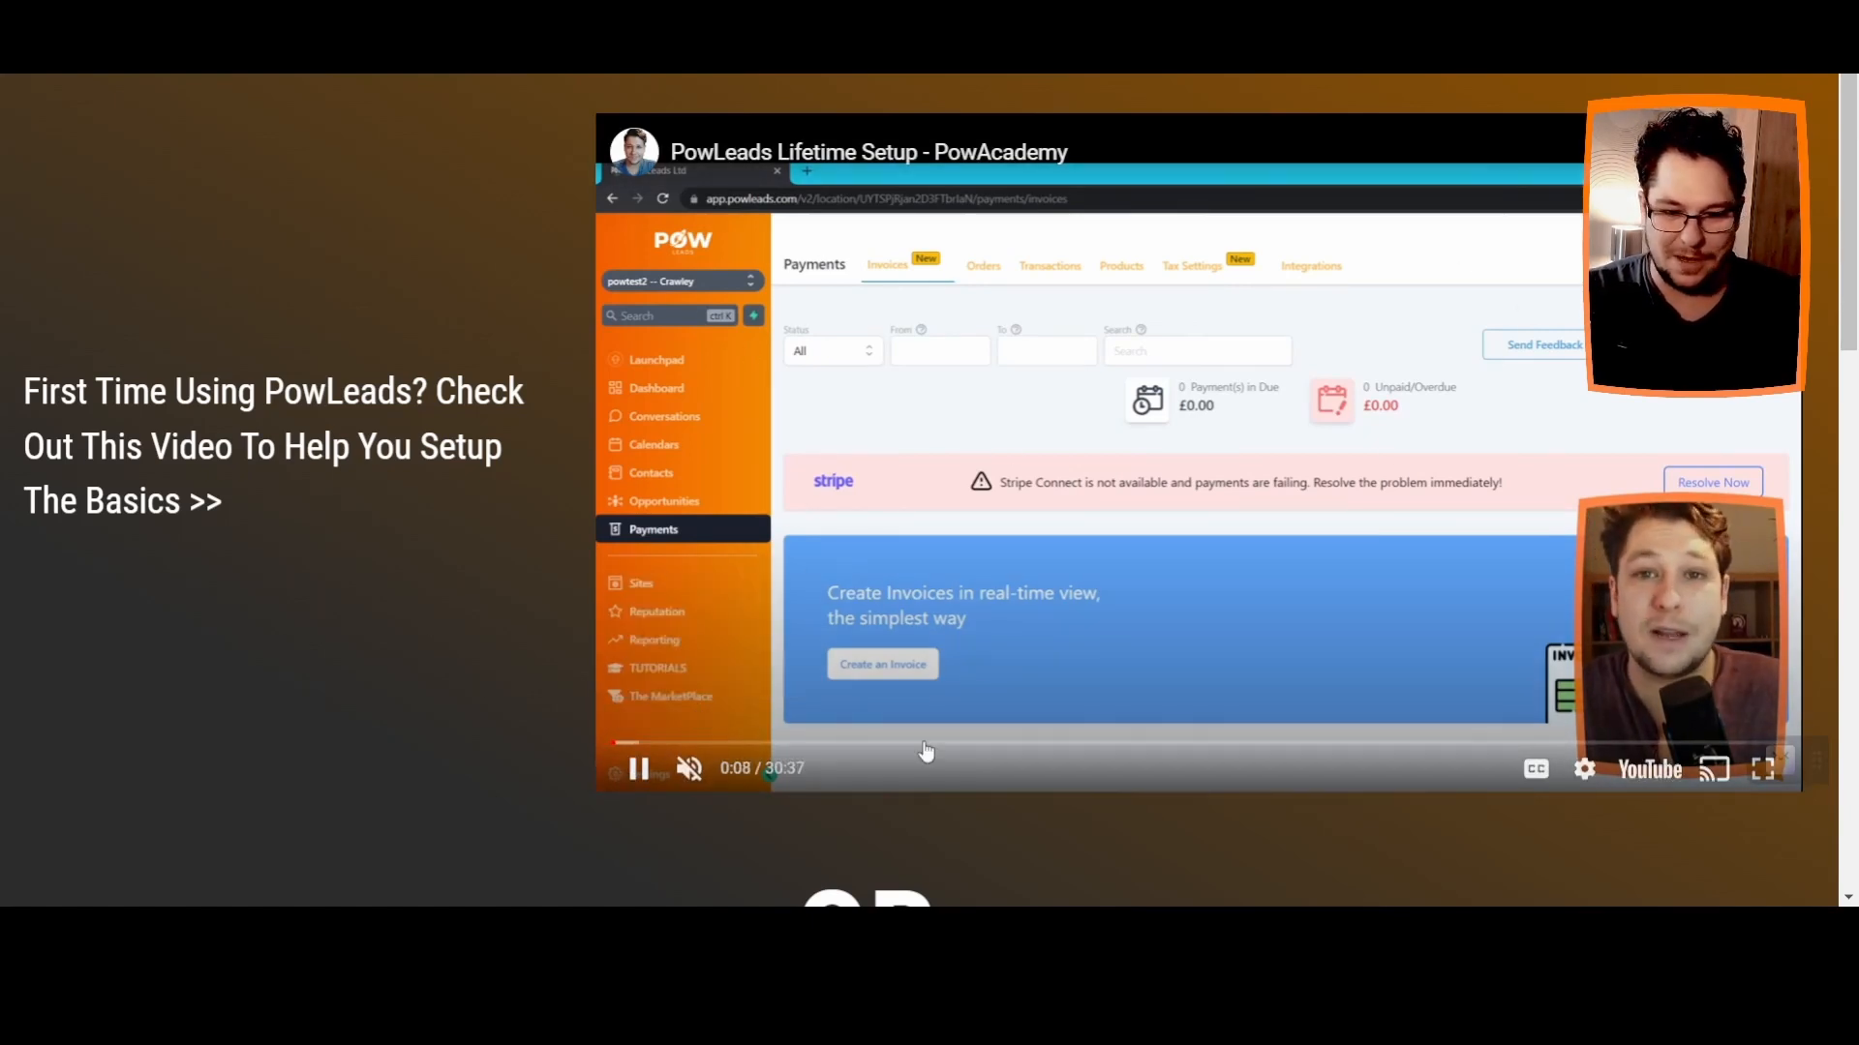
{"action": "left_click", "coordinate": [638, 768]}
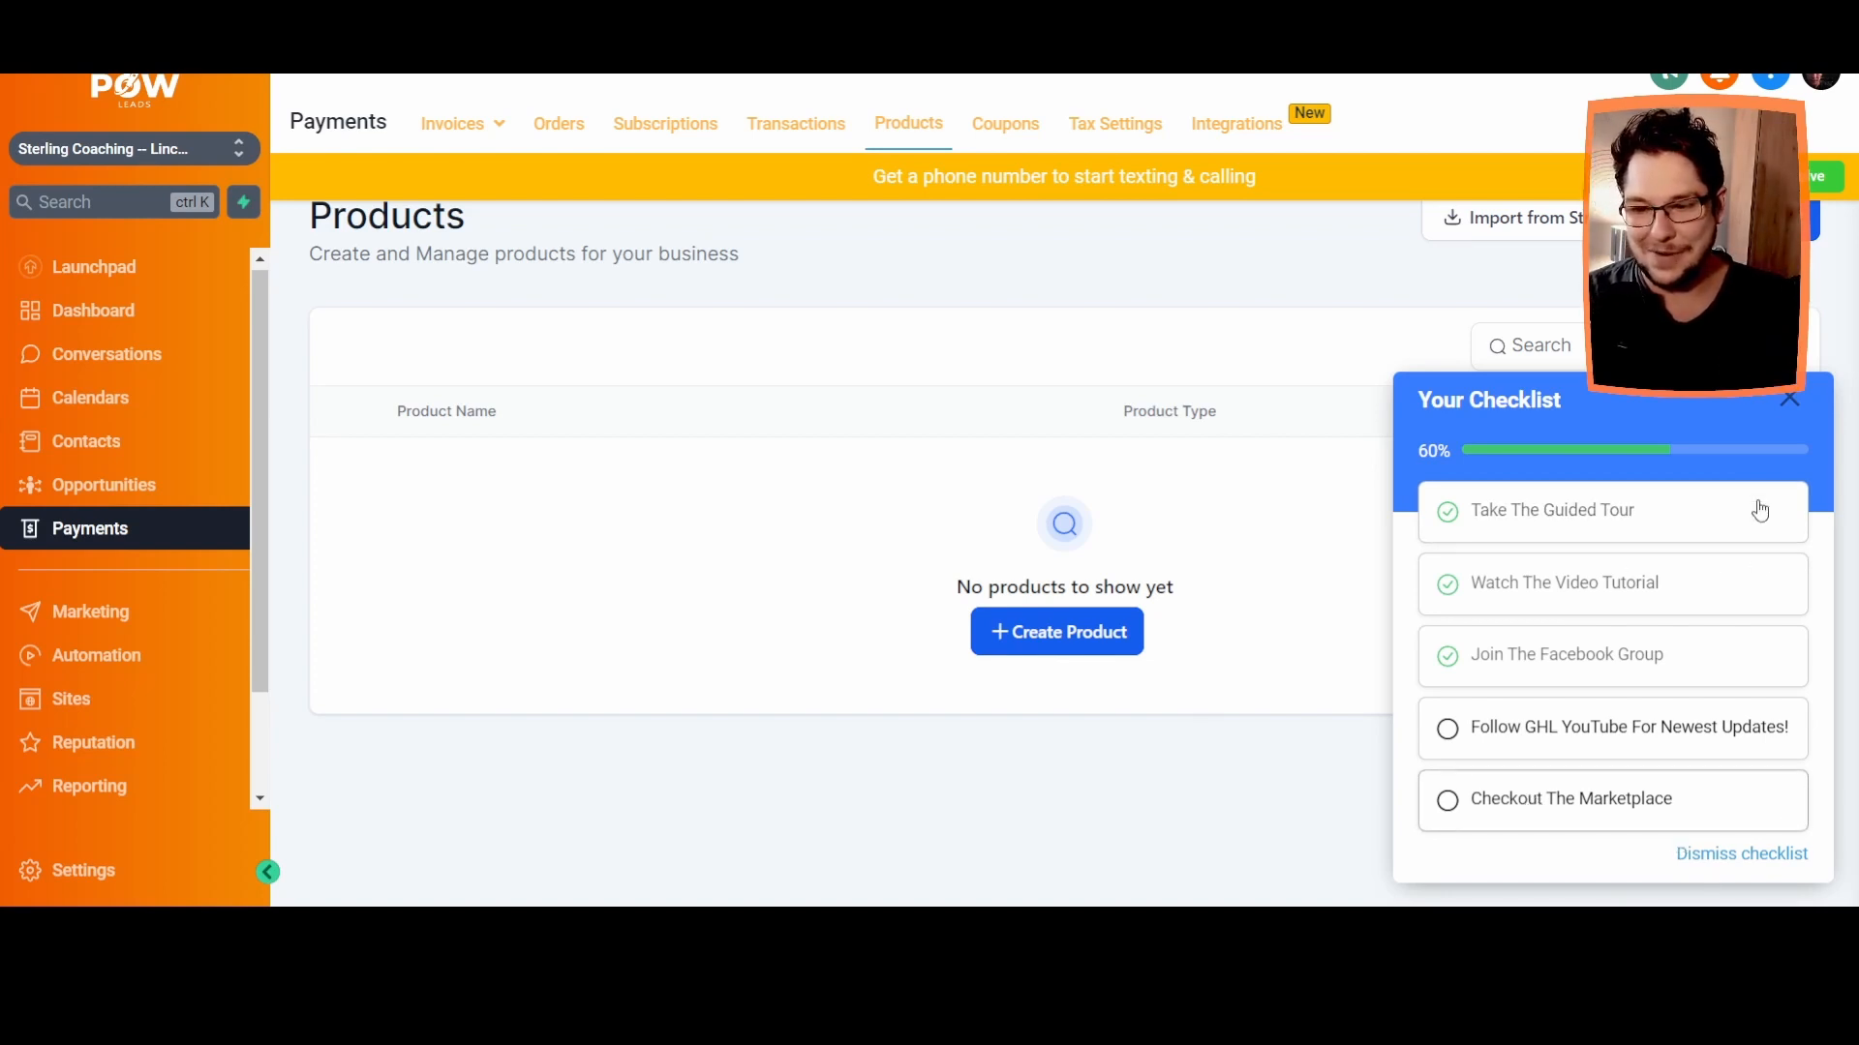
Close the onboarding checklist, and on the Contacts page dismiss the resumed tour and its checklist.
{"action": "left_click", "coordinate": [1790, 399]}
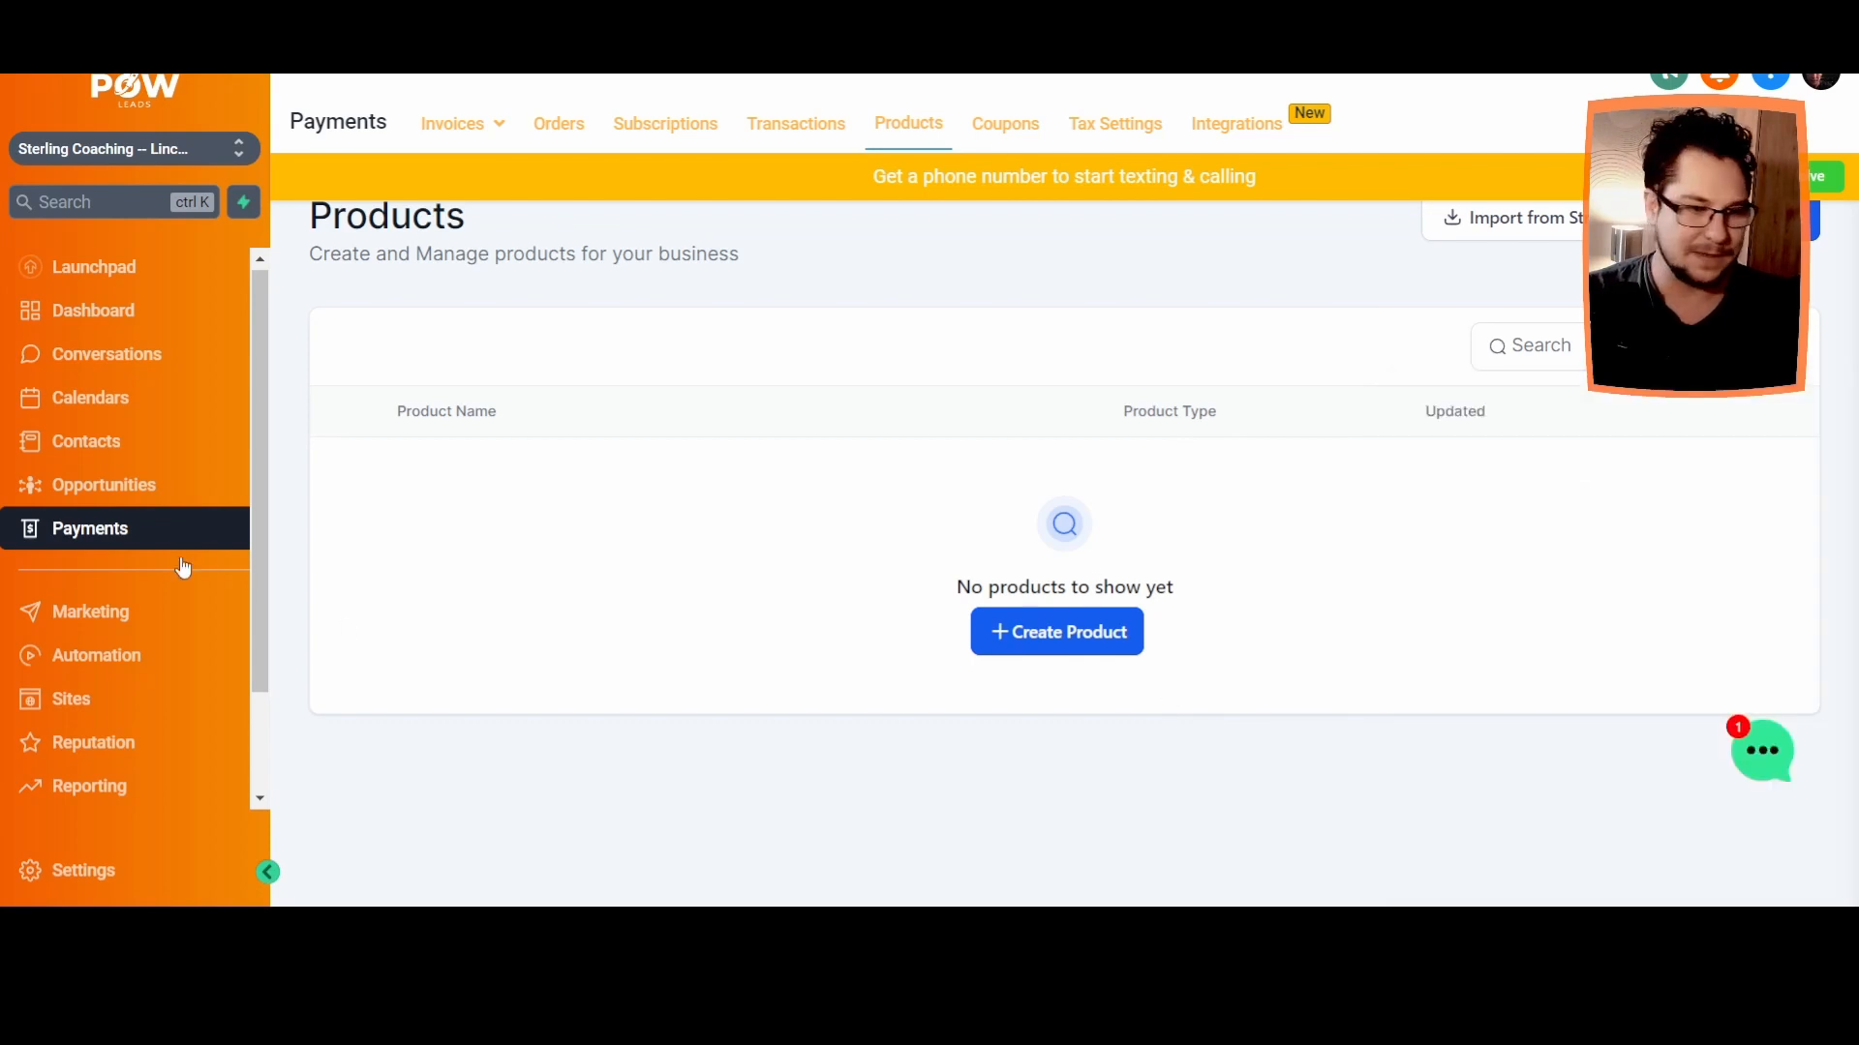
{"action": "left_click", "coordinate": [126, 445]}
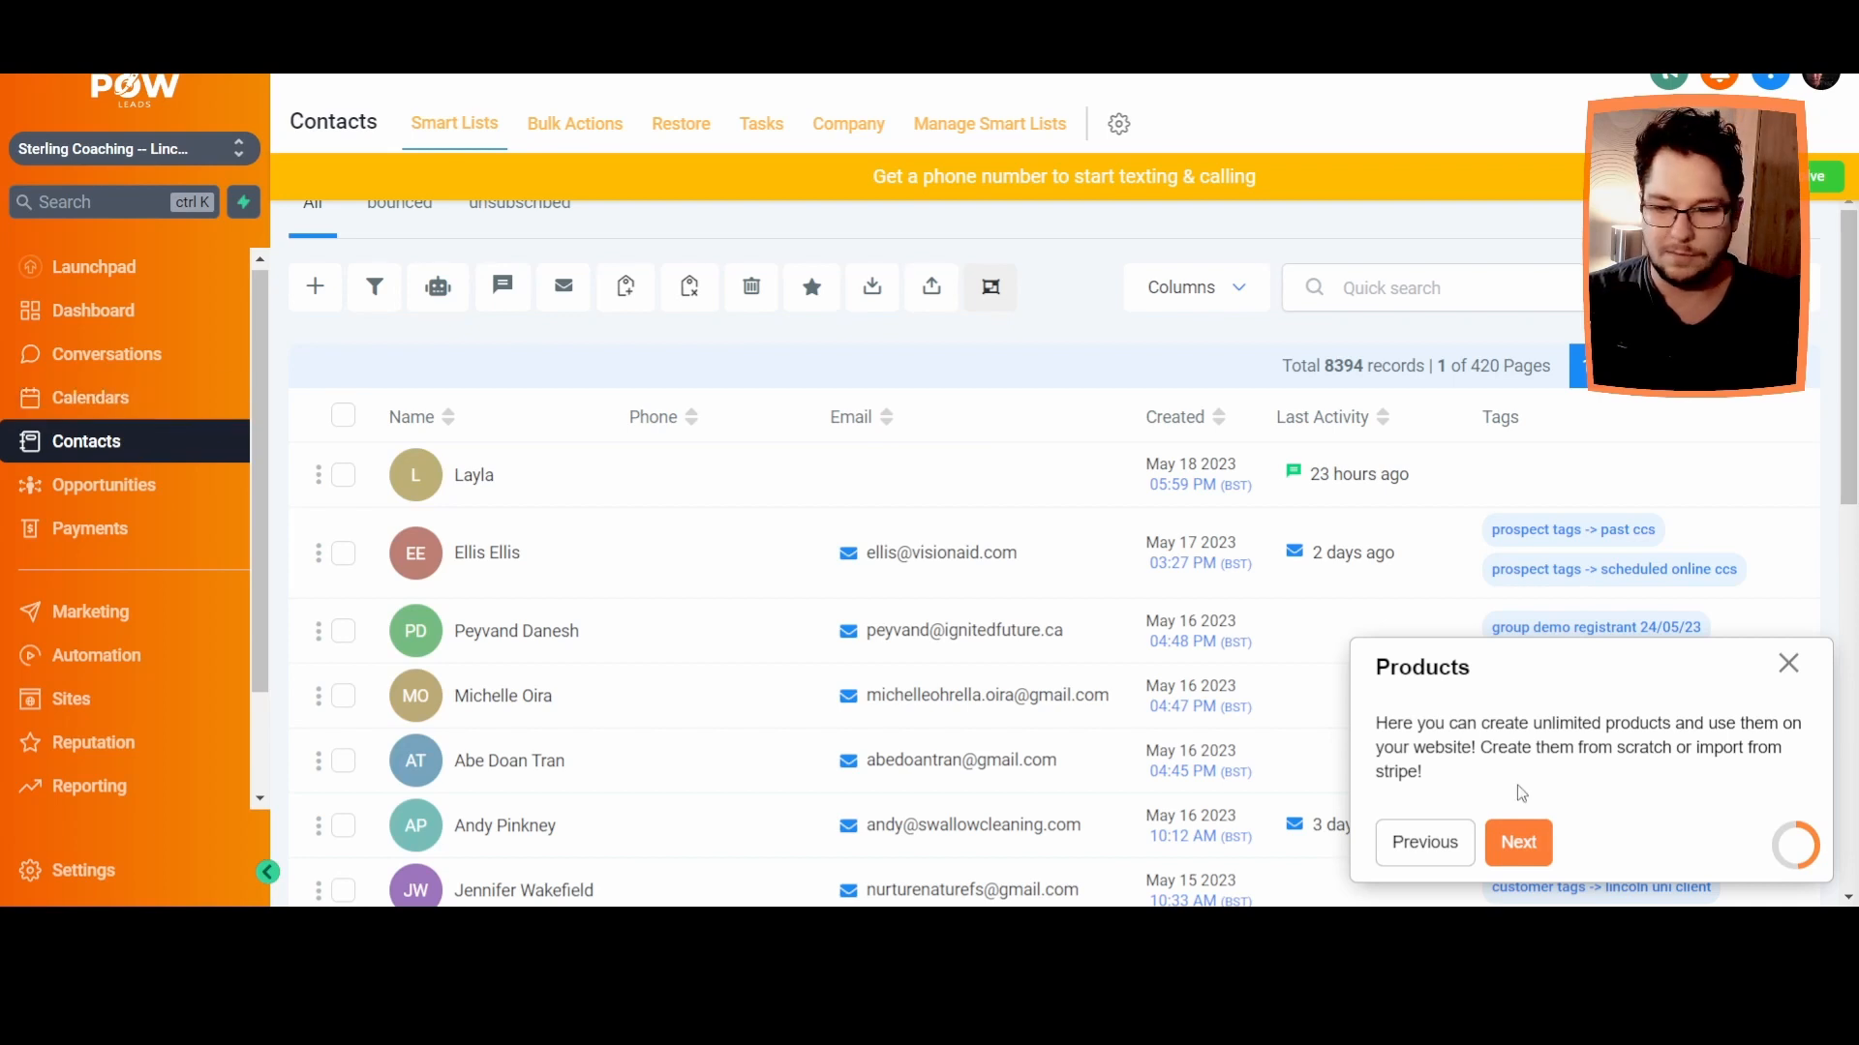
{"action": "left_click", "coordinate": [1789, 664]}
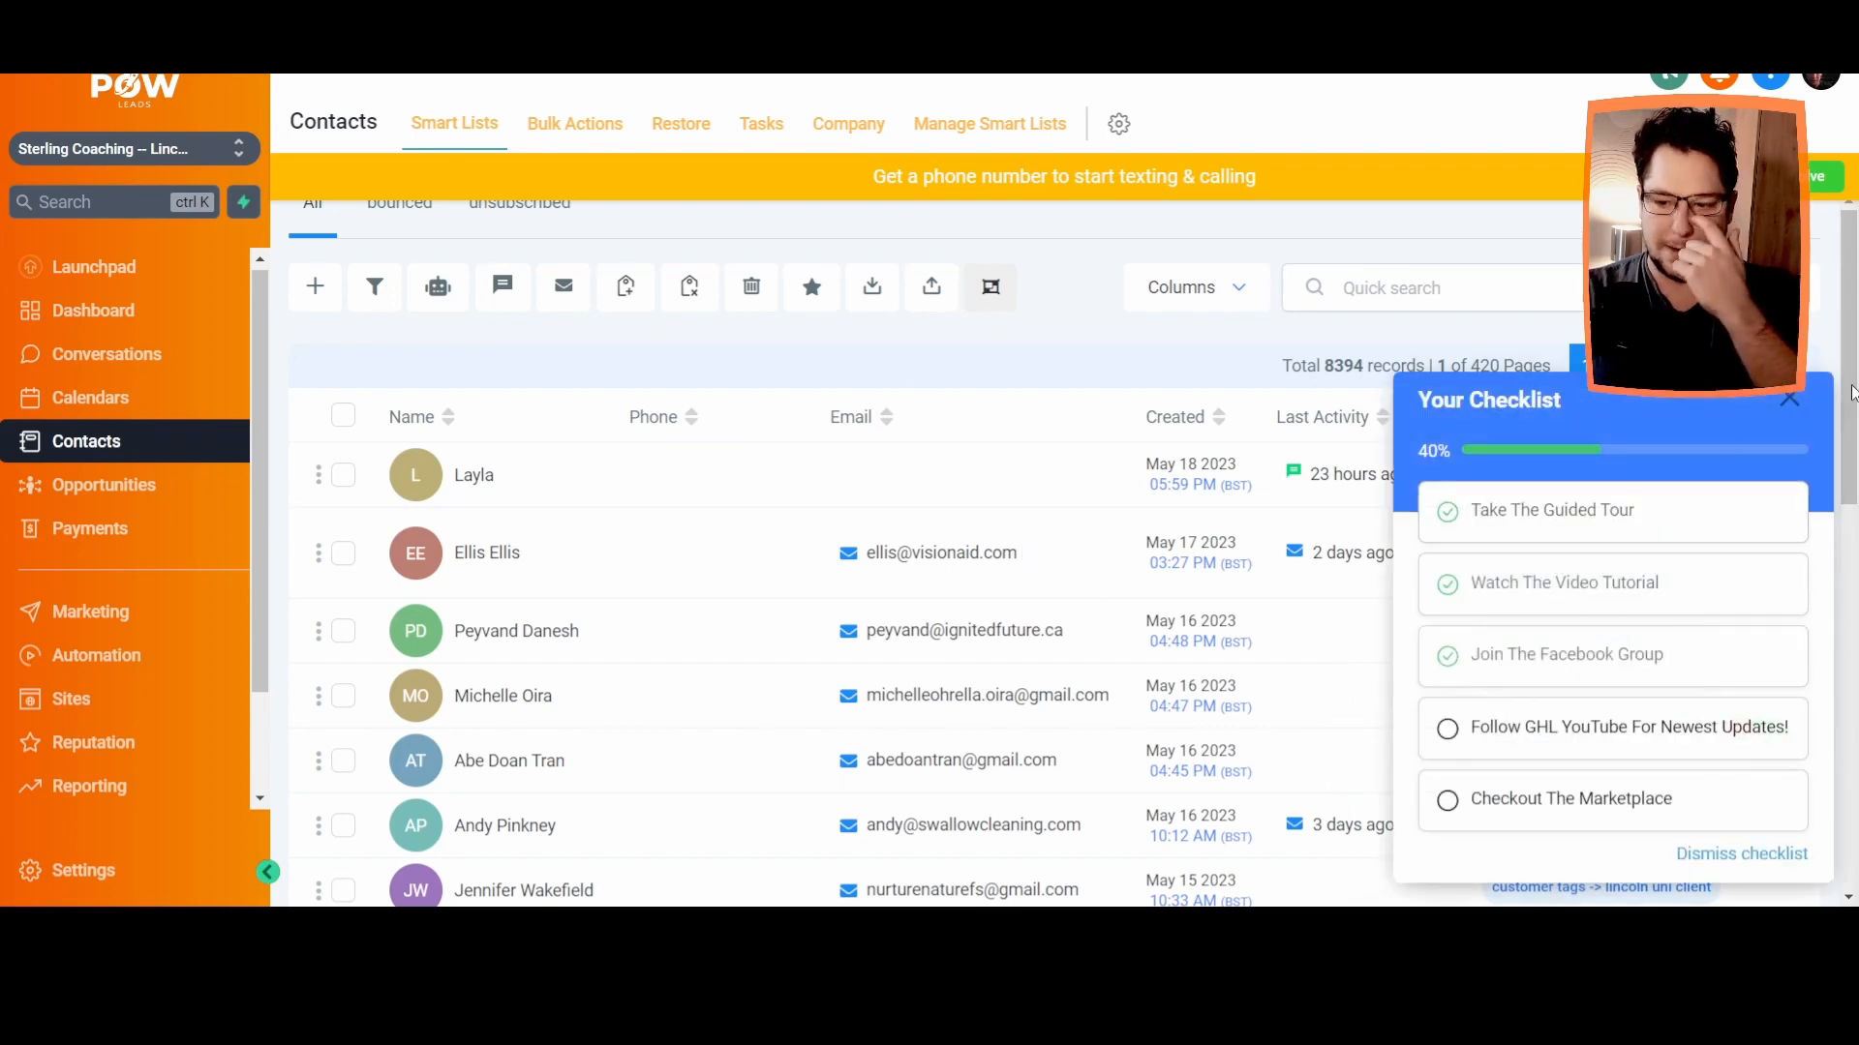
{"action": "left_click", "coordinate": [1791, 405]}
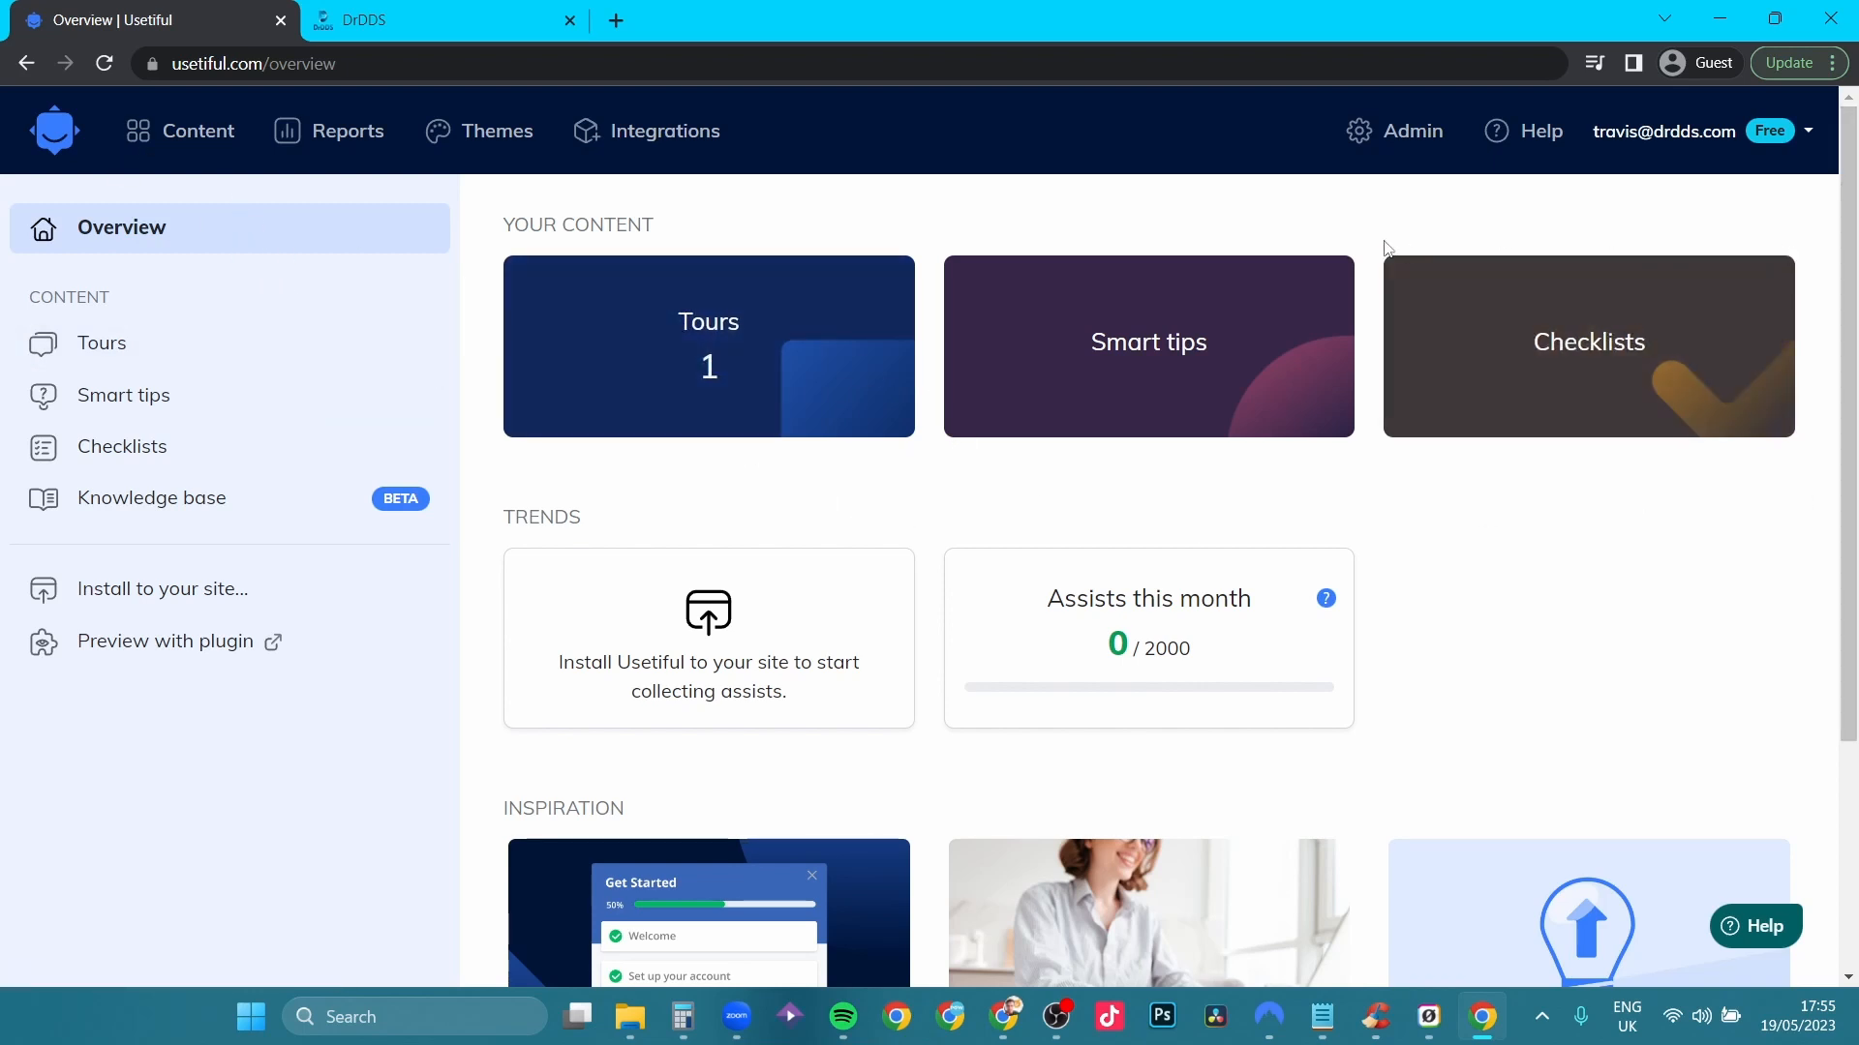
{"action": "left_click", "coordinate": [459, 8]}
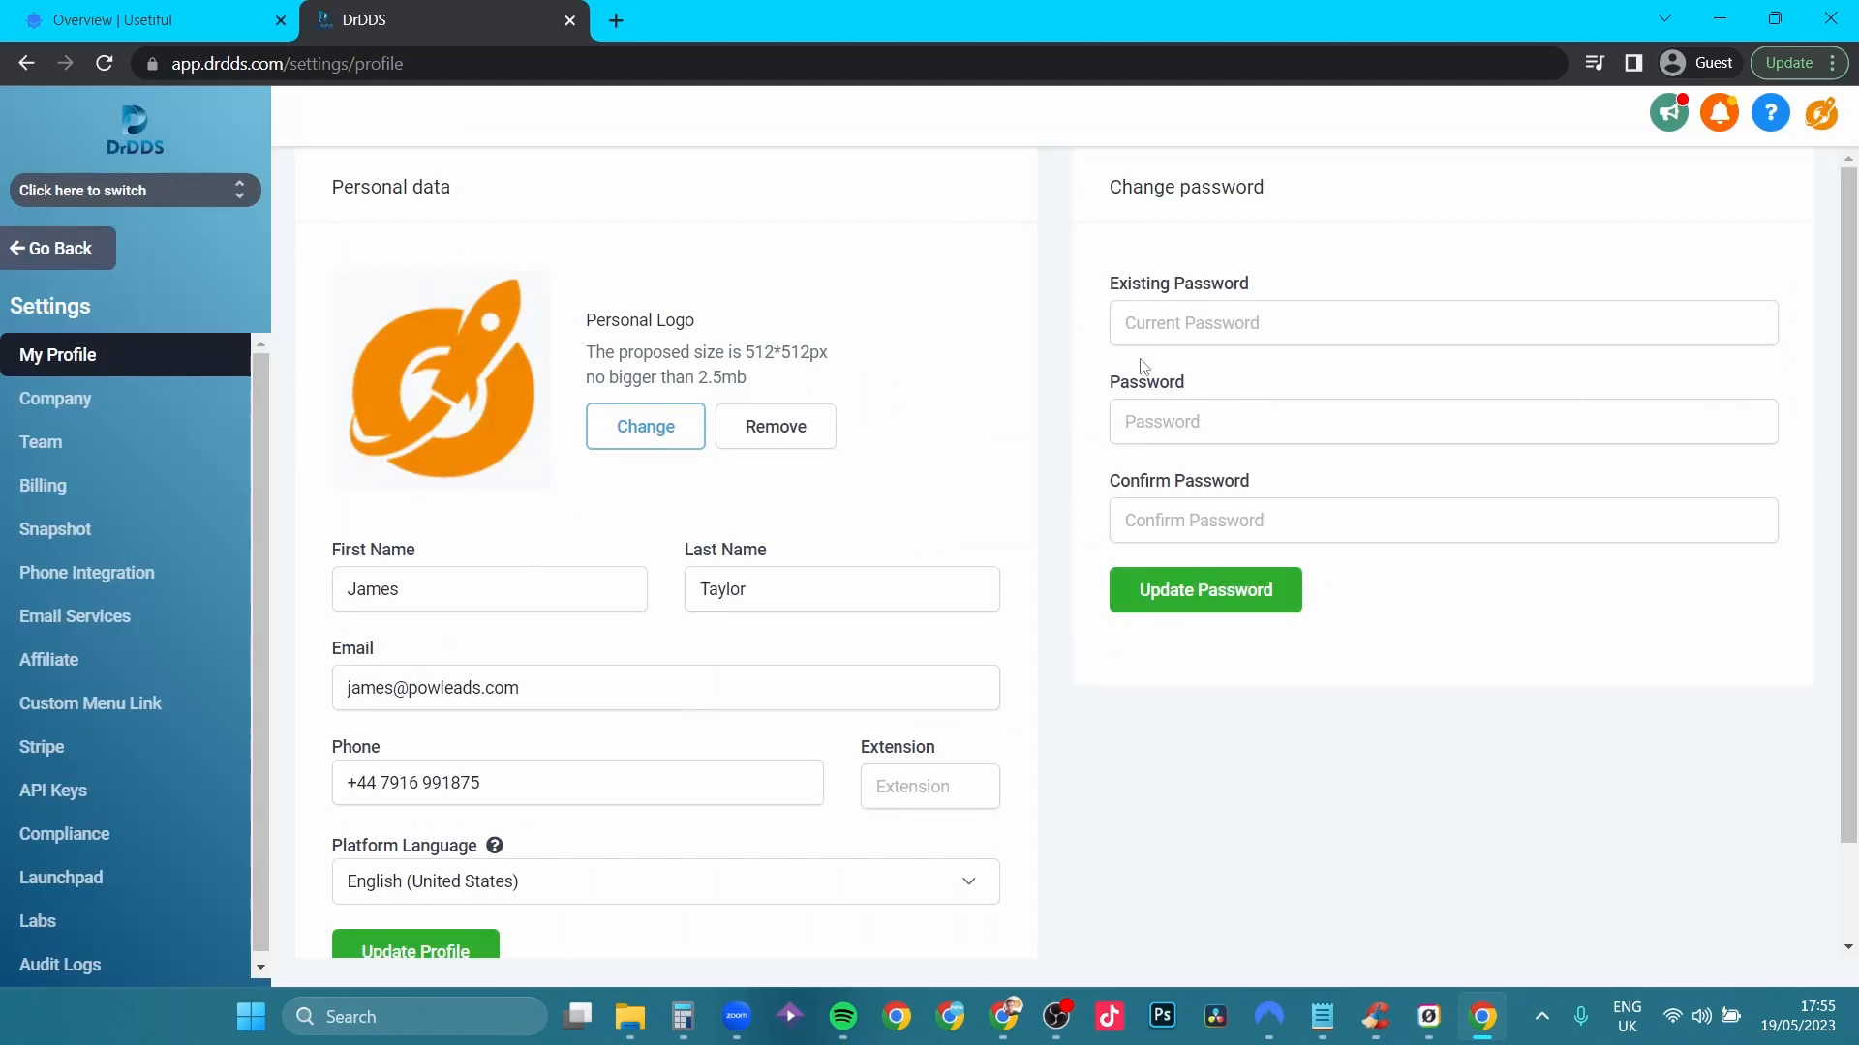
{"action": "left_click", "coordinate": [191, 19]}
{"action": "left_click", "coordinate": [436, 20]}
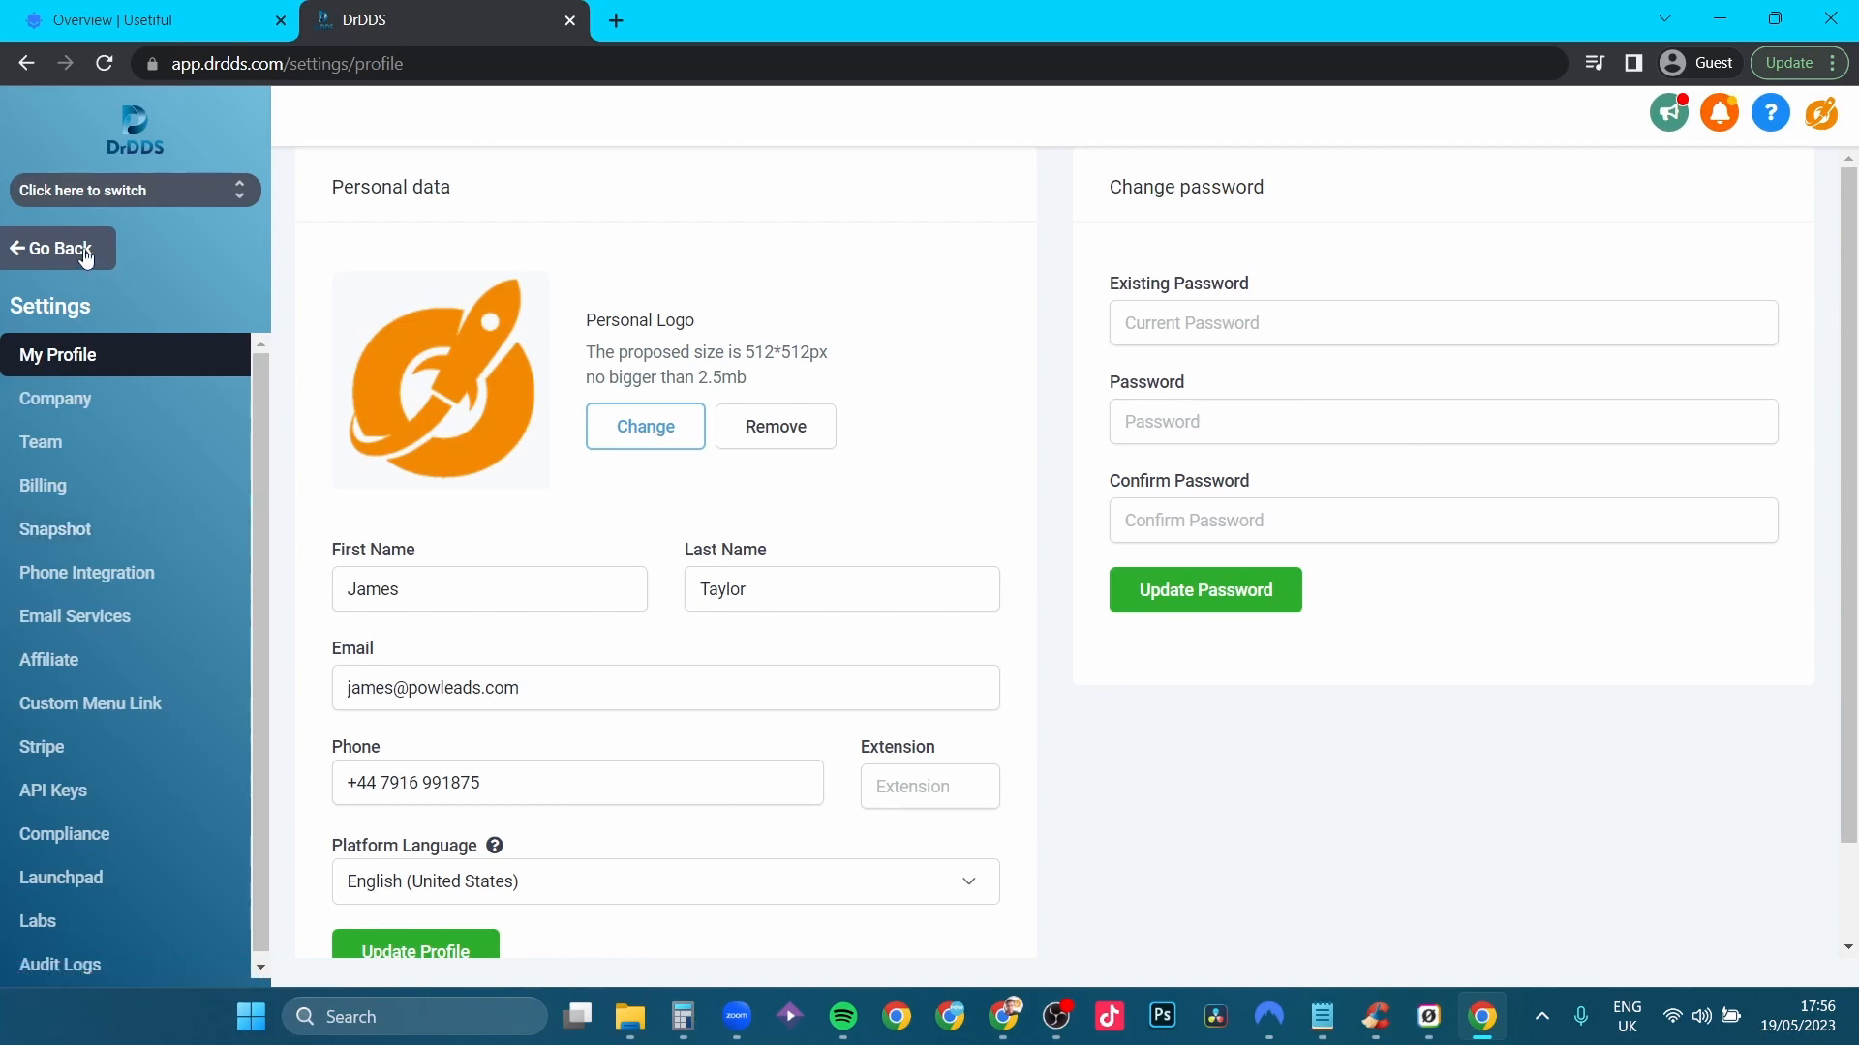
{"action": "left_click", "coordinate": [160, 200]}
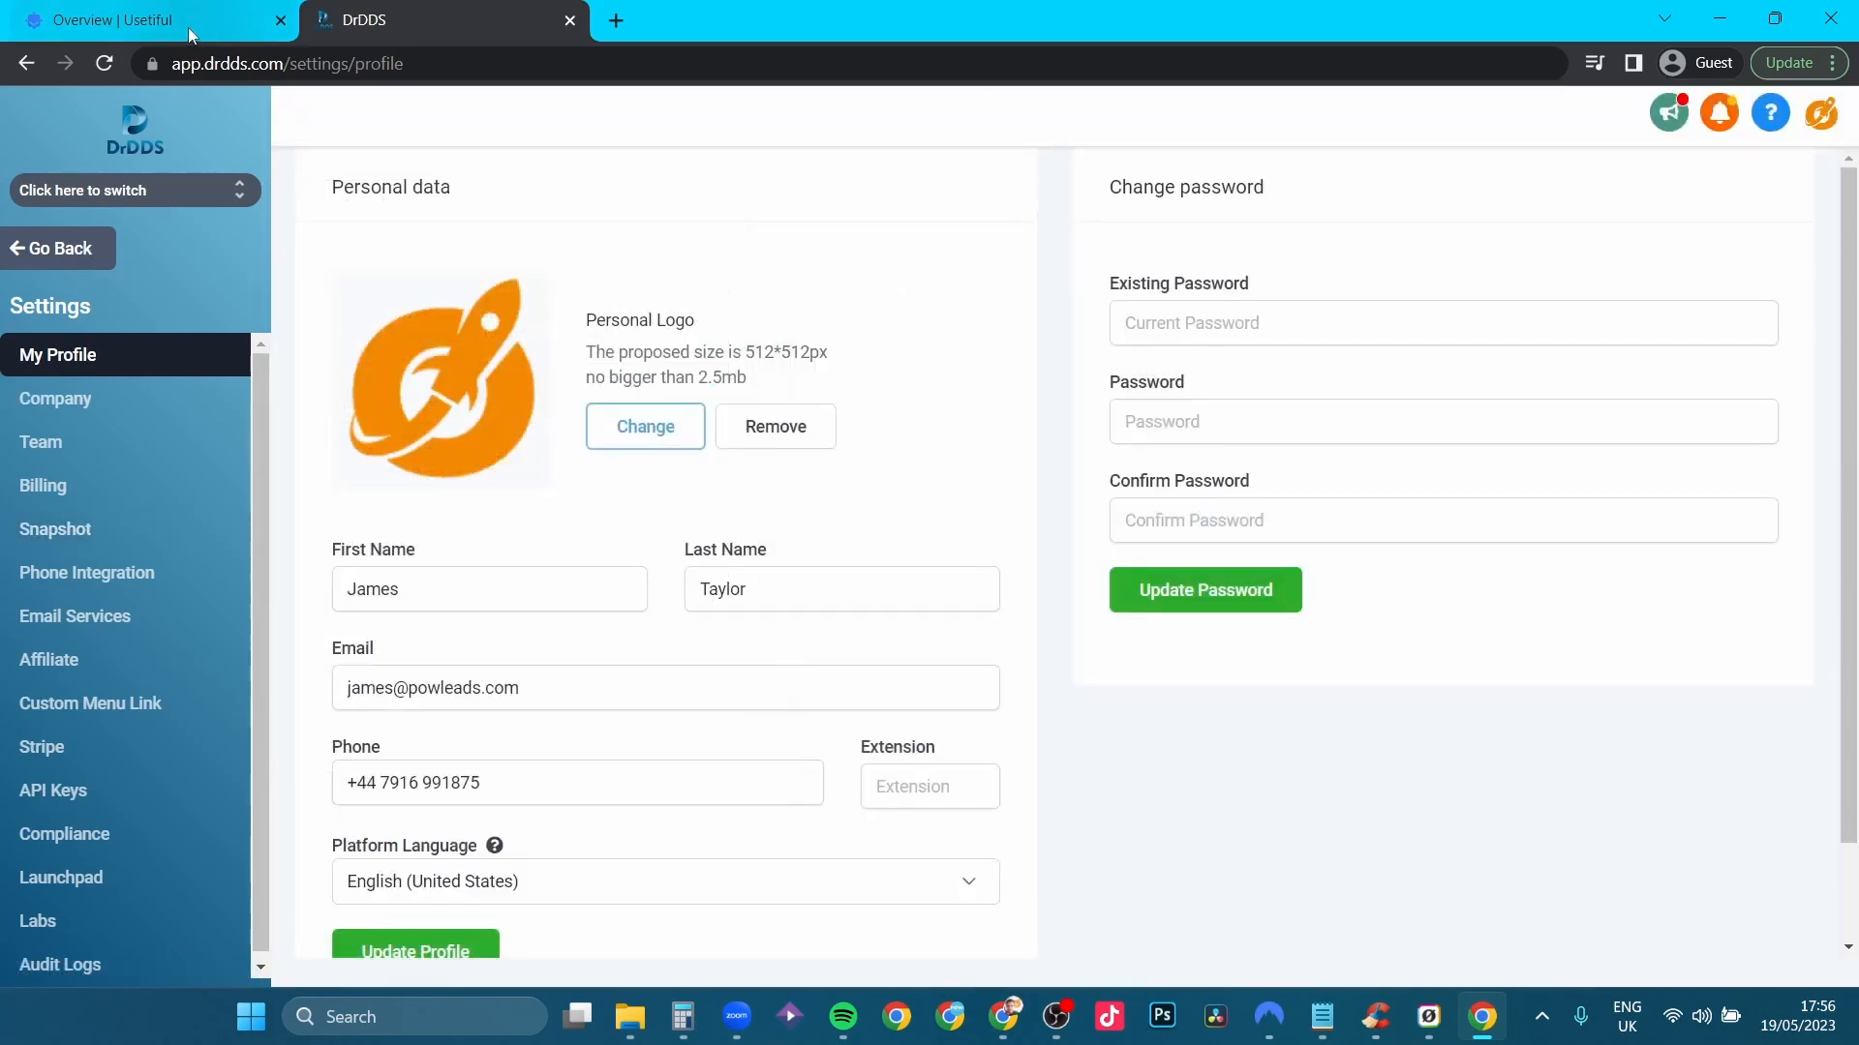
Switch to Usetiful and copy the JavaScript code for installing it to the site.
{"action": "left_click", "coordinate": [188, 21]}
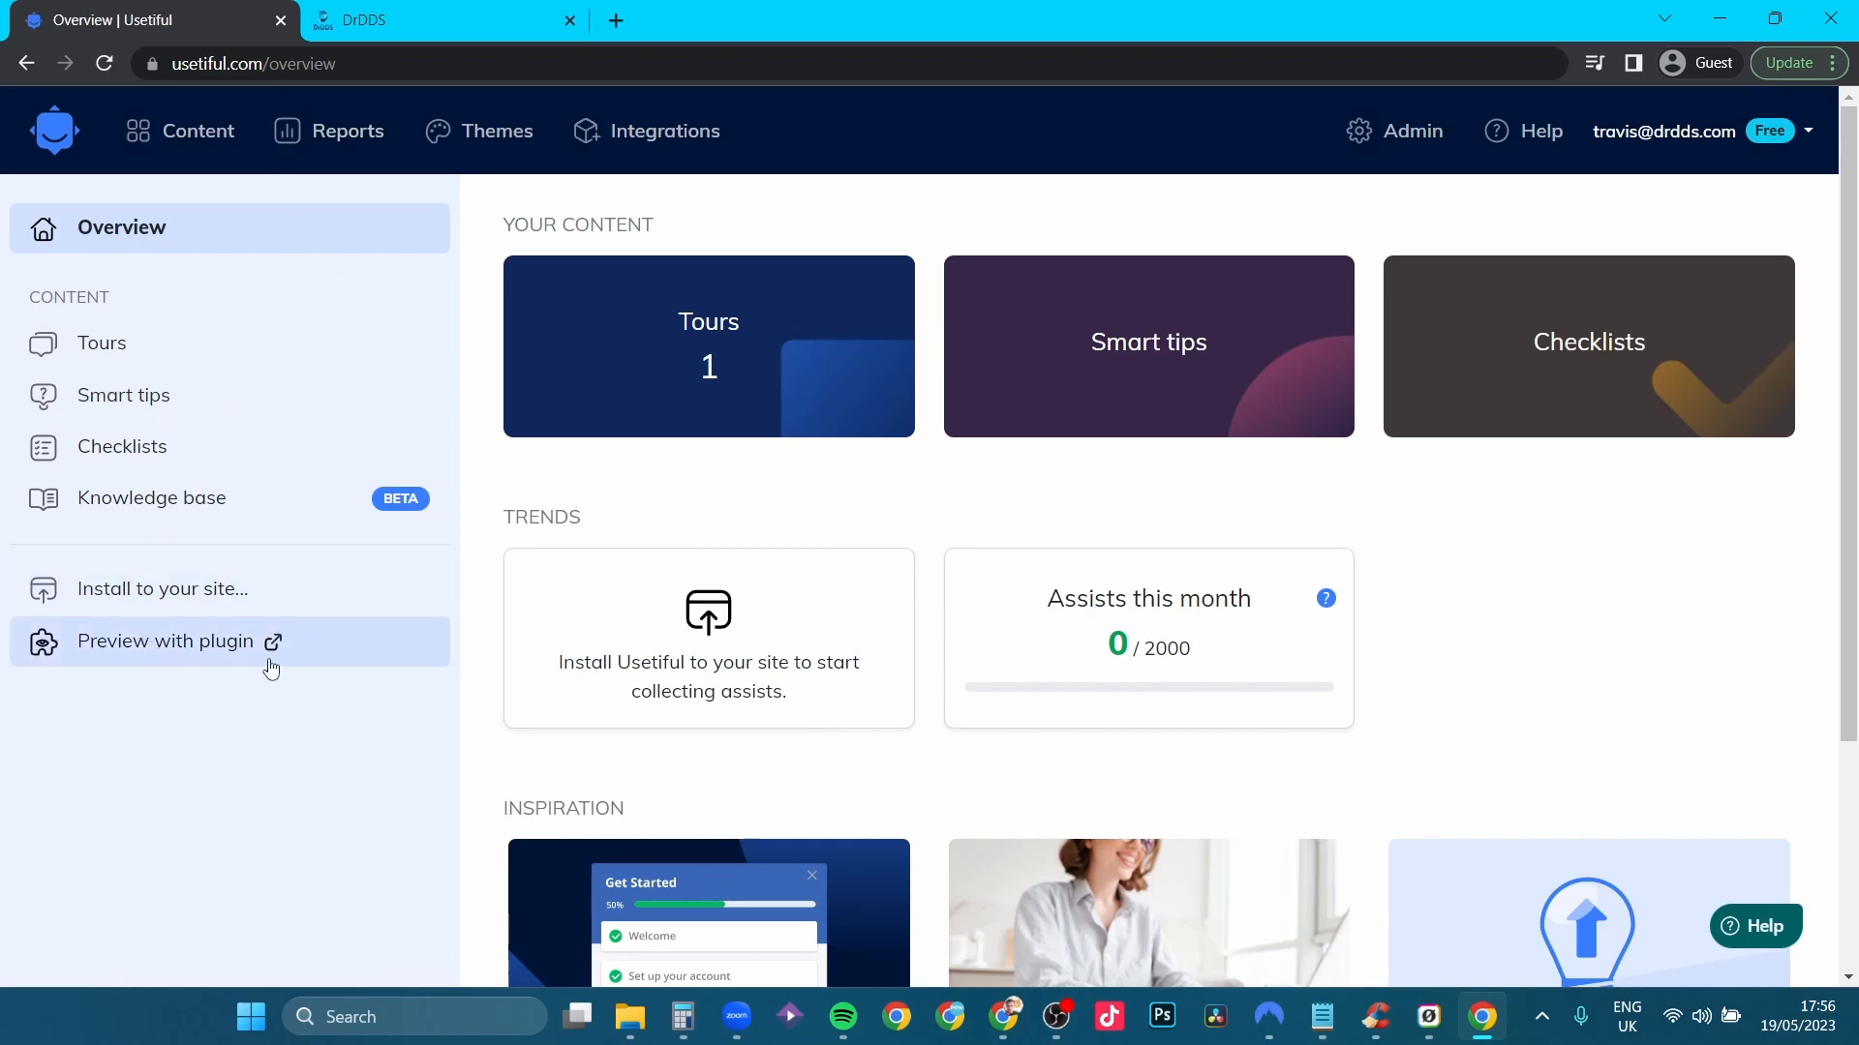
{"action": "left_click", "coordinate": [326, 604]}
{"action": "left_click", "coordinate": [873, 543]}
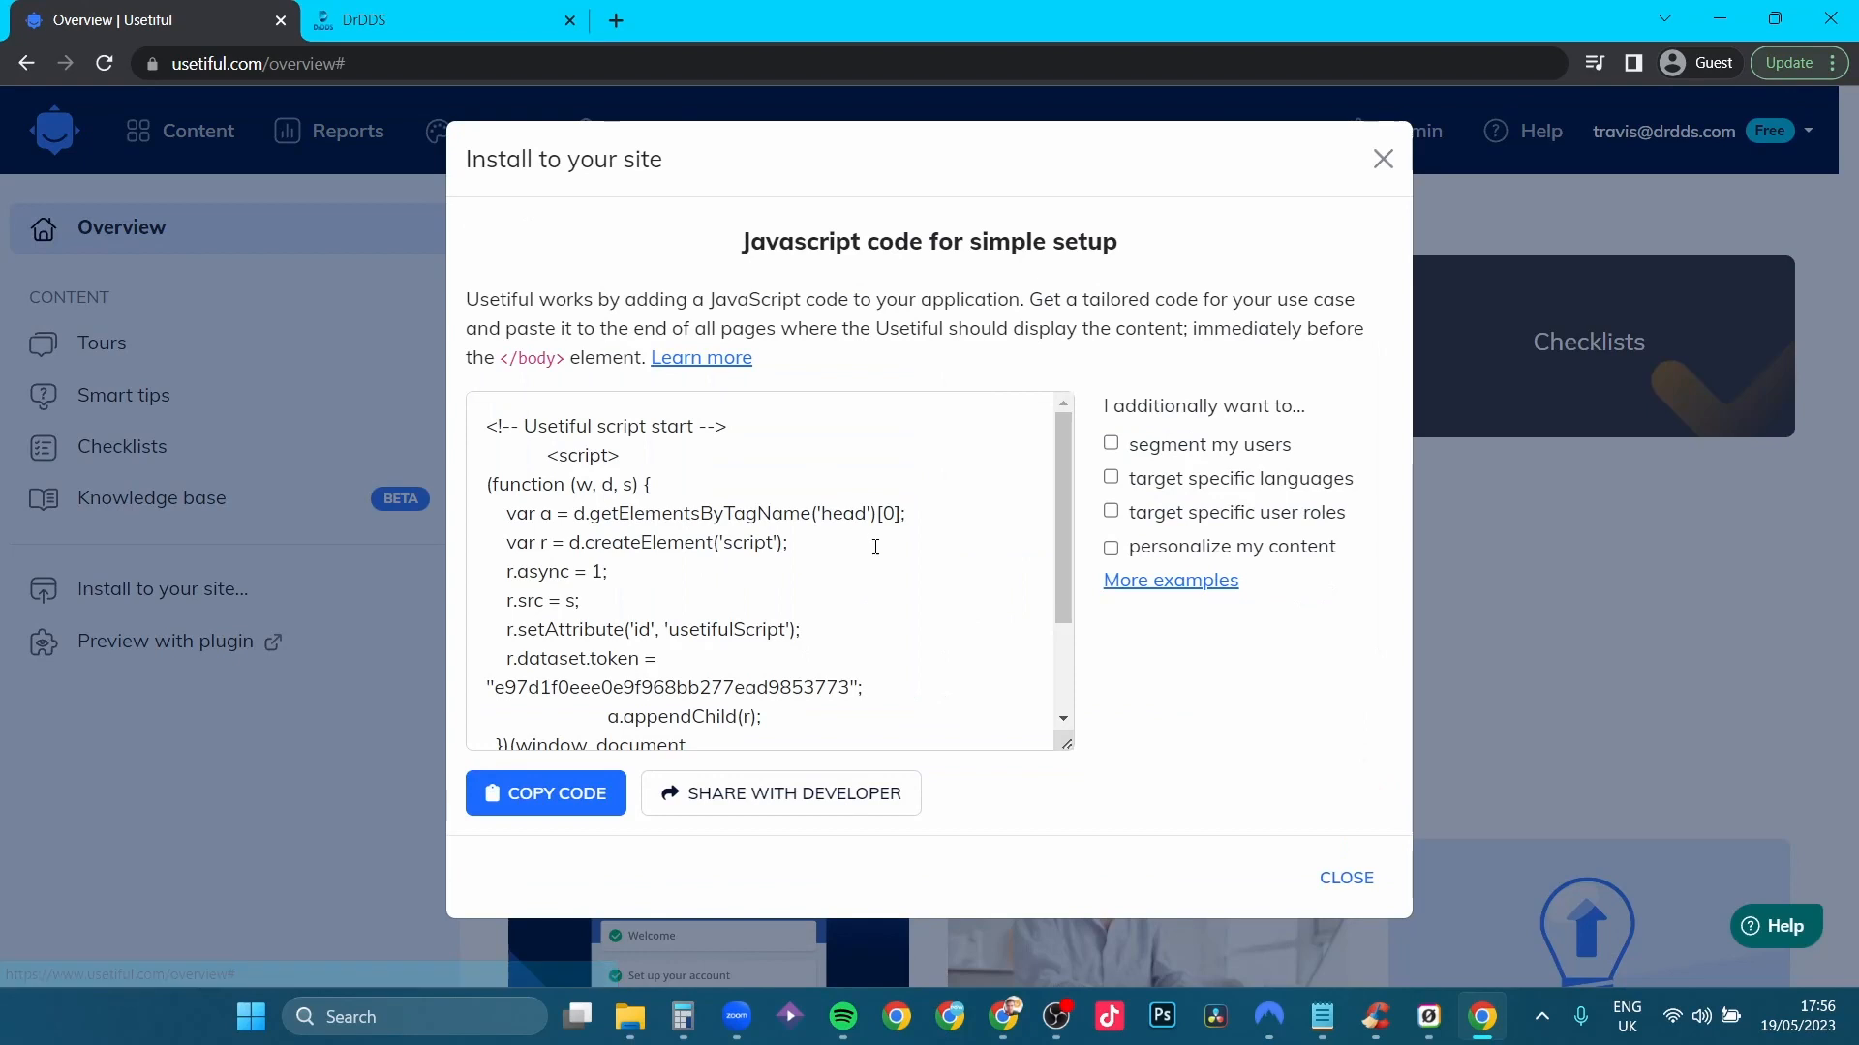
{"action": "left_click", "coordinate": [544, 794]}
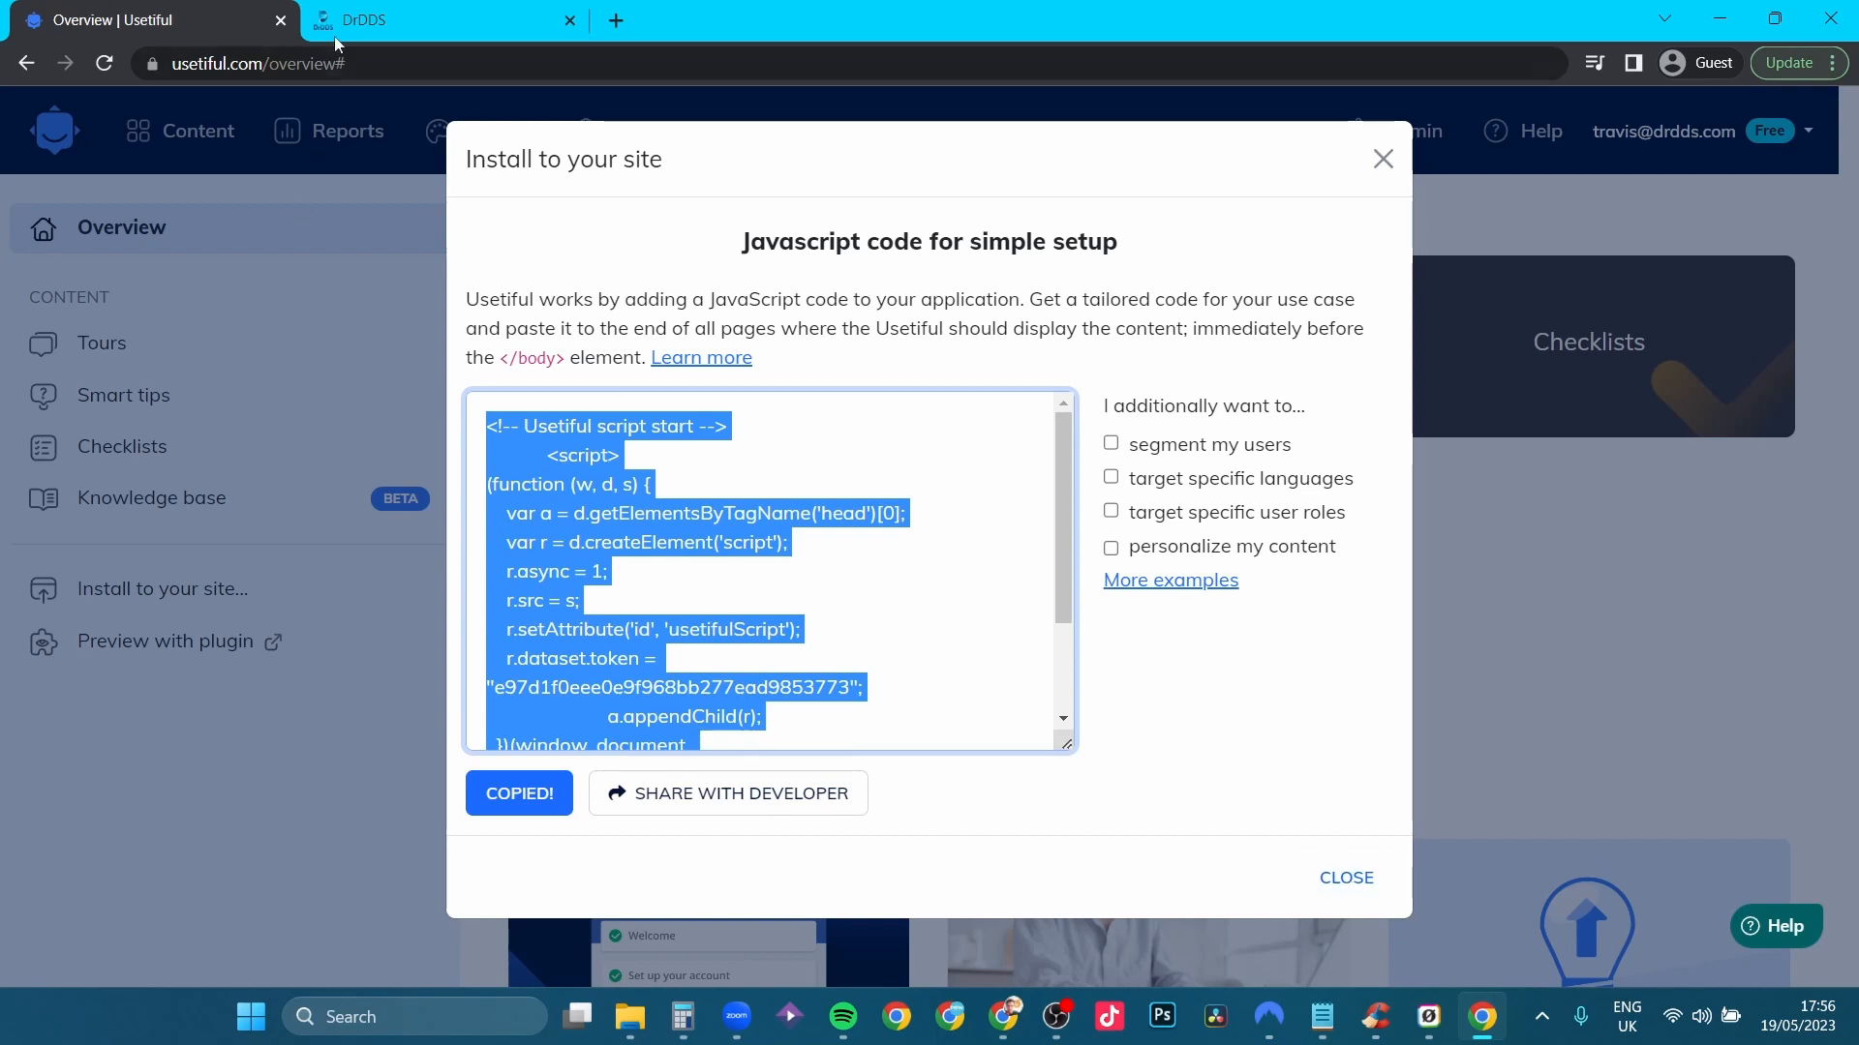
Switch to the DrDDS agency settings and view the sub-account list, closing it without choosing an account.
{"action": "mouse_move", "coordinate": [444, 15]}
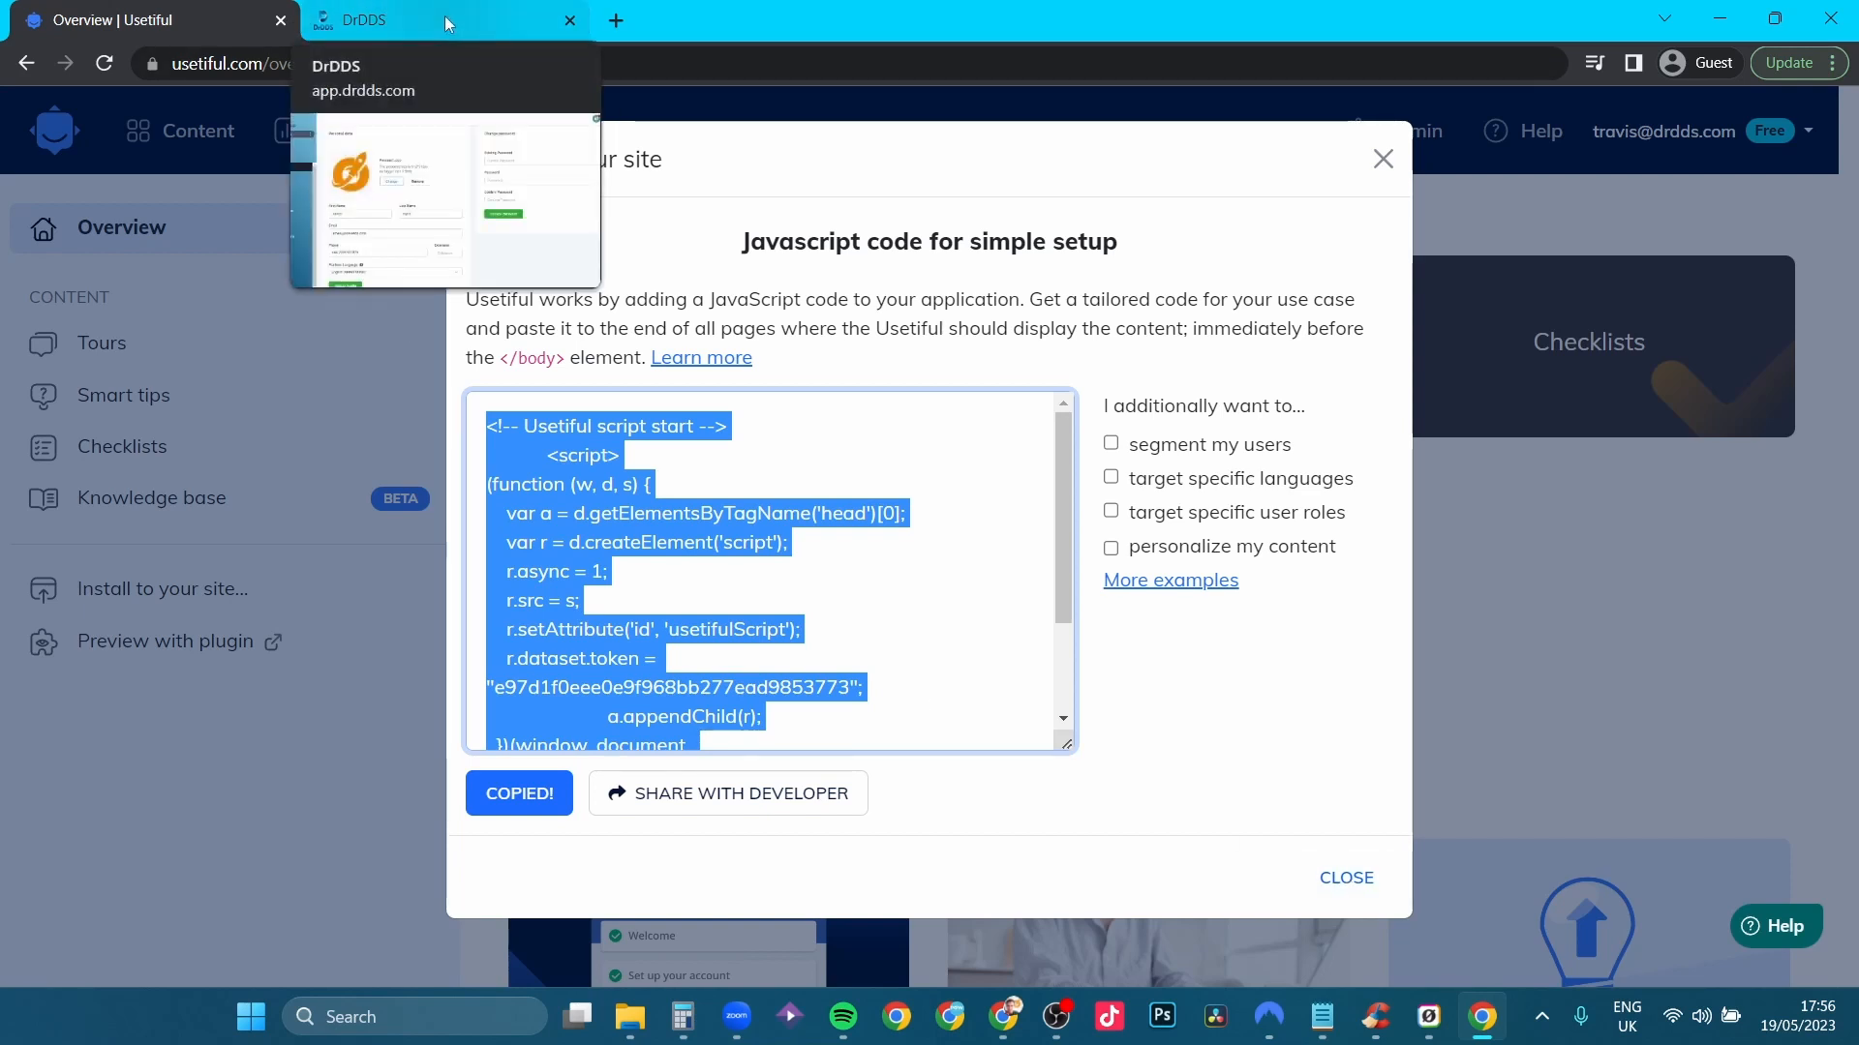
{"action": "left_click", "coordinate": [444, 15]}
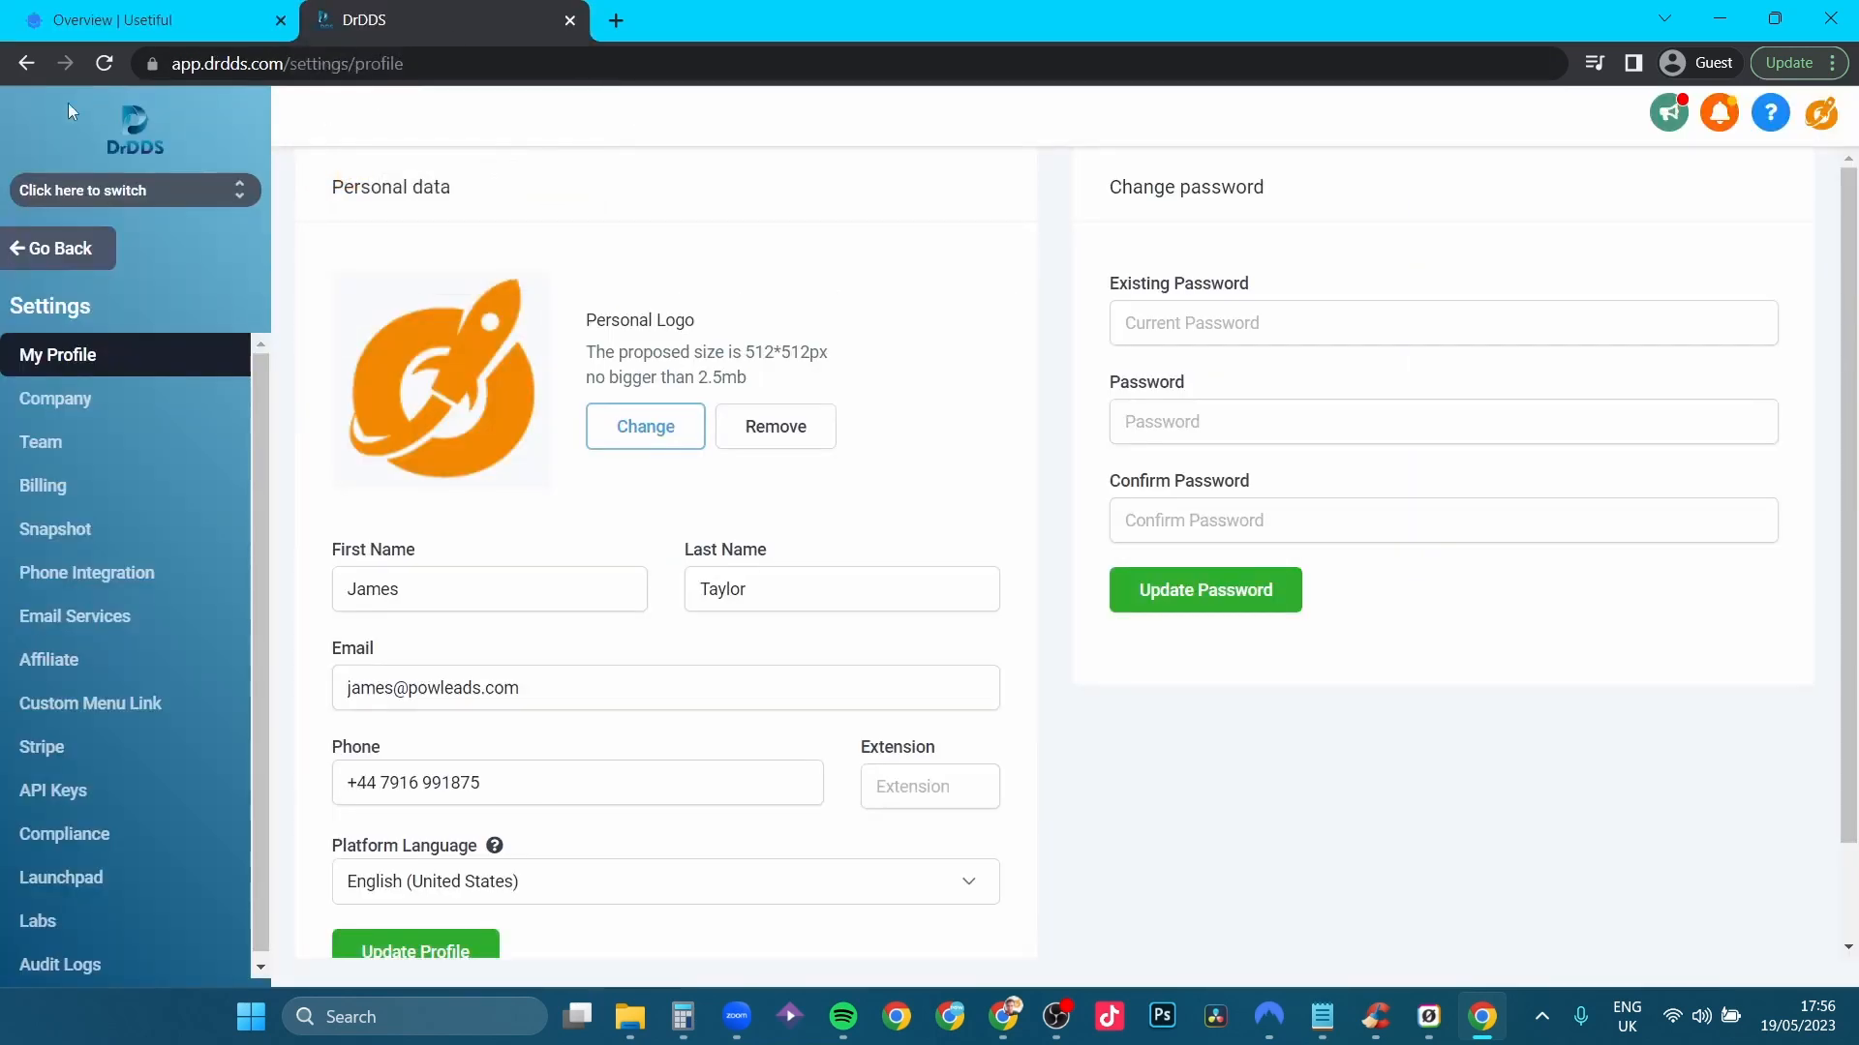
{"action": "left_click", "coordinate": [232, 195]}
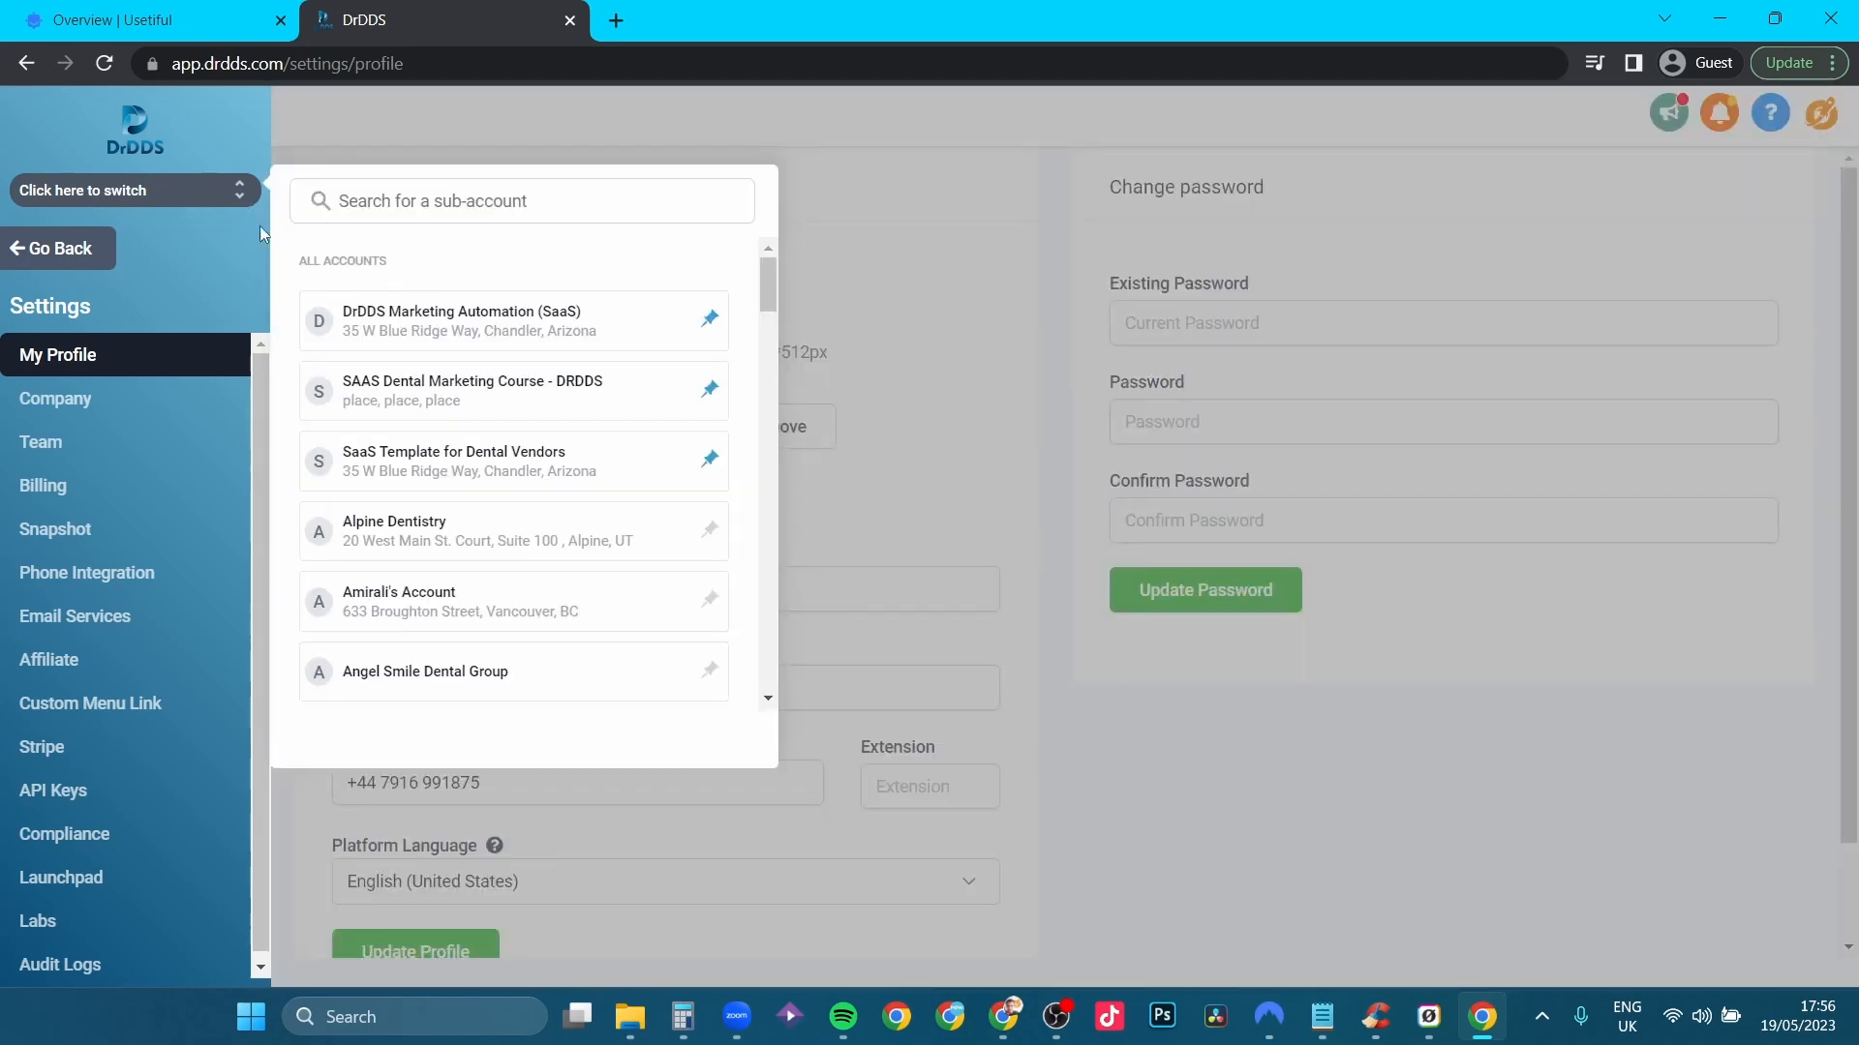
{"action": "left_click", "coordinate": [187, 197]}
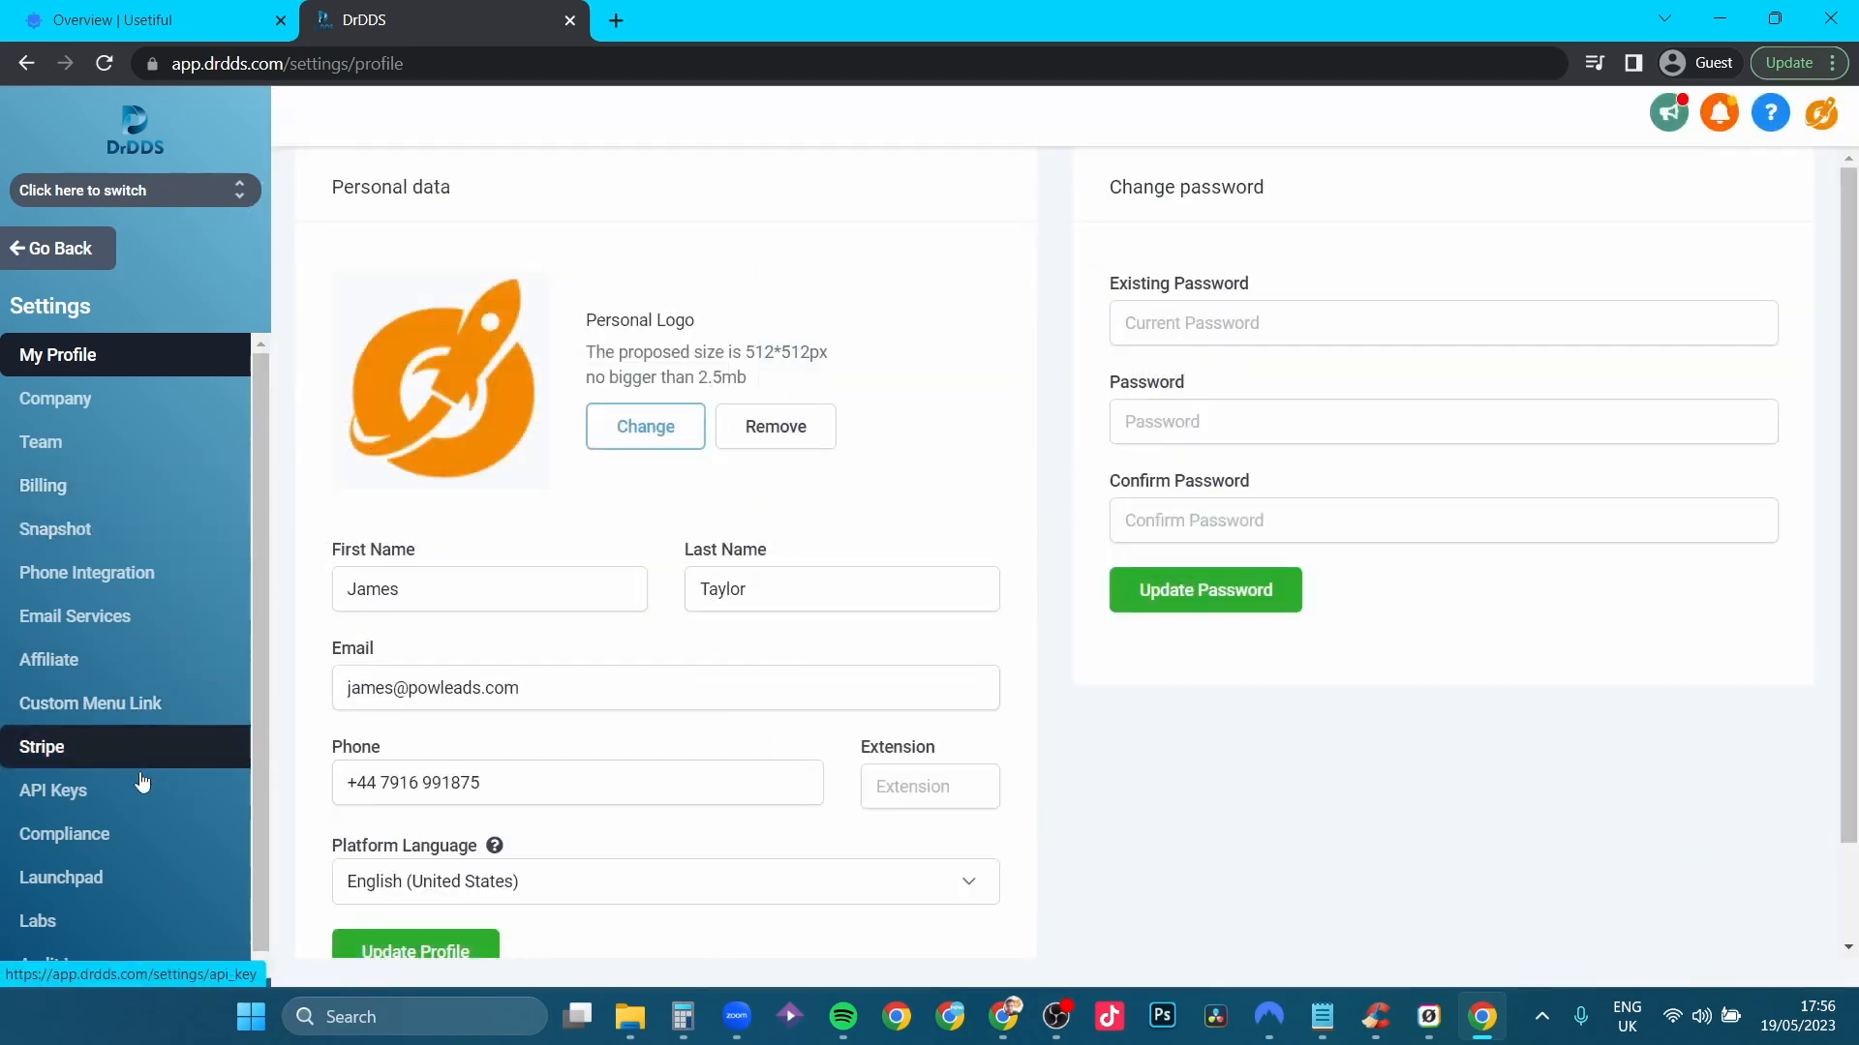
Paste the copied Usetiful script into the empty custom JavaScript field of the company settings, above the custom CSS.
{"action": "left_click", "coordinate": [141, 401]}
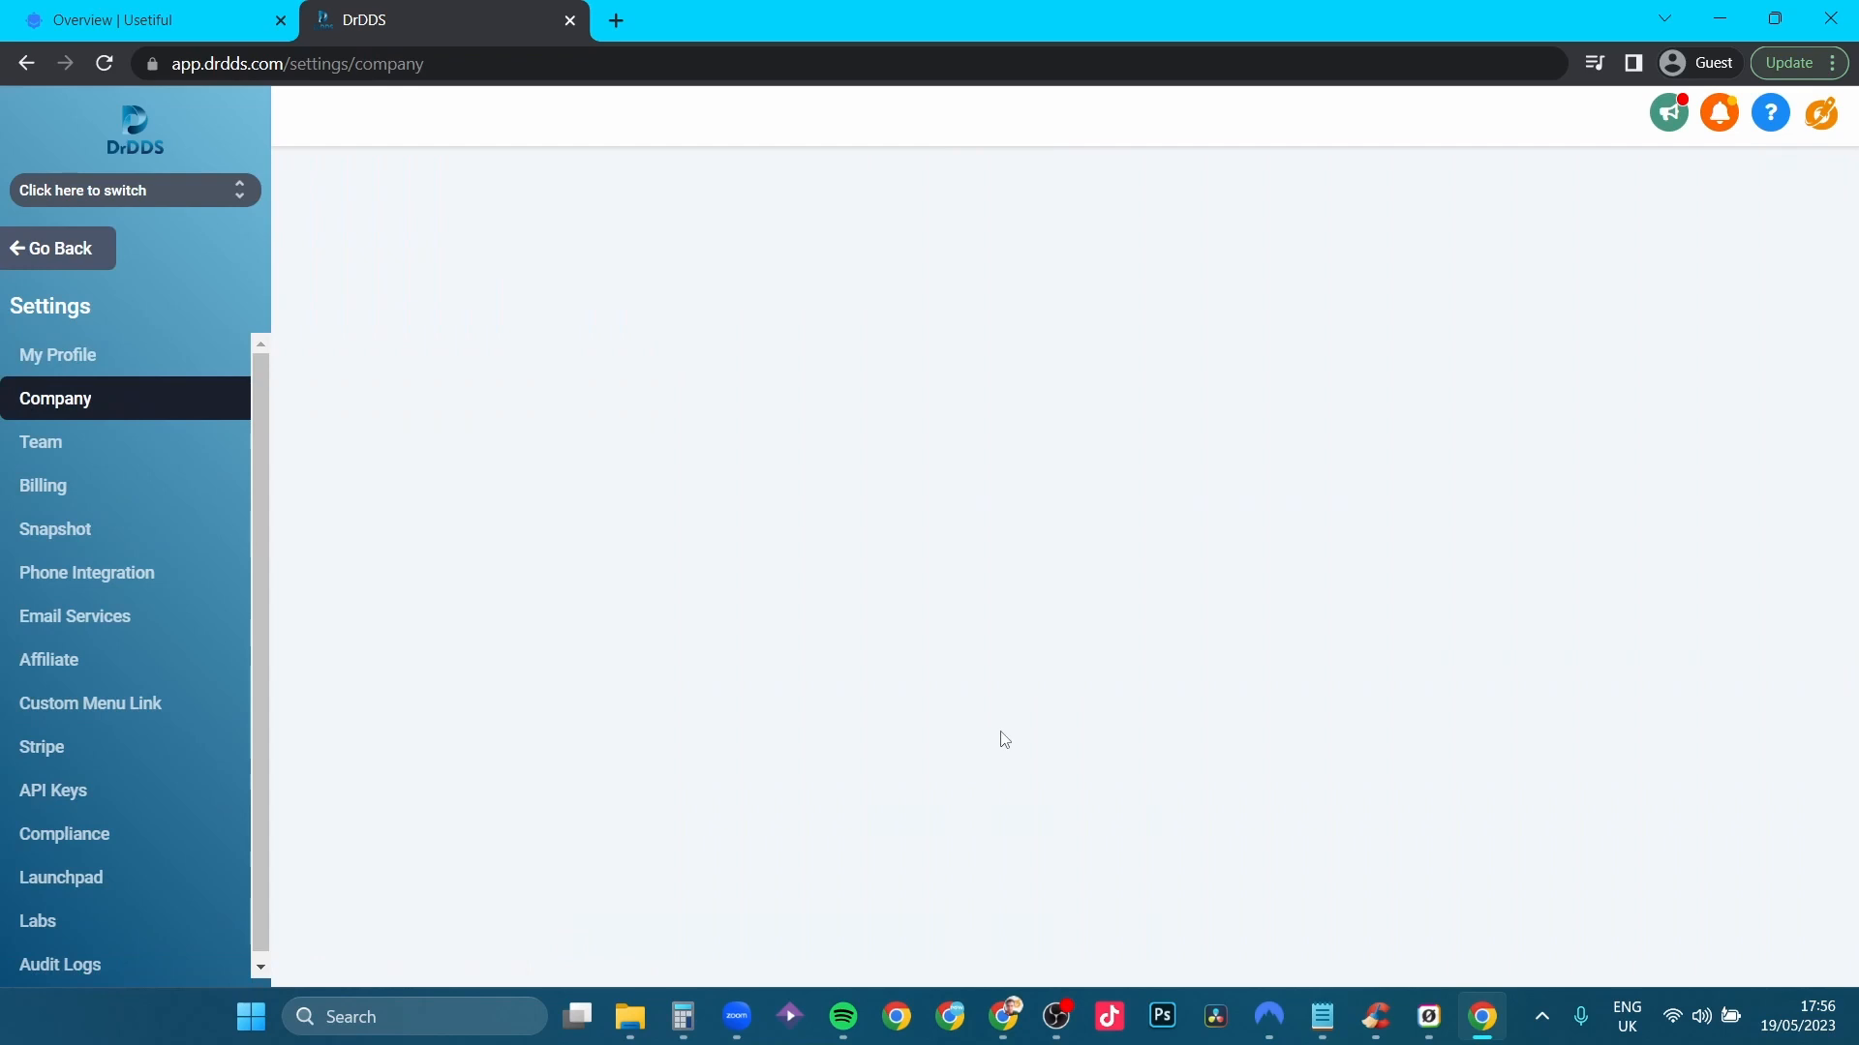
{"action": "scroll", "coordinate": [1017, 737], "scroll_direction": "down", "scroll_amount": 12}
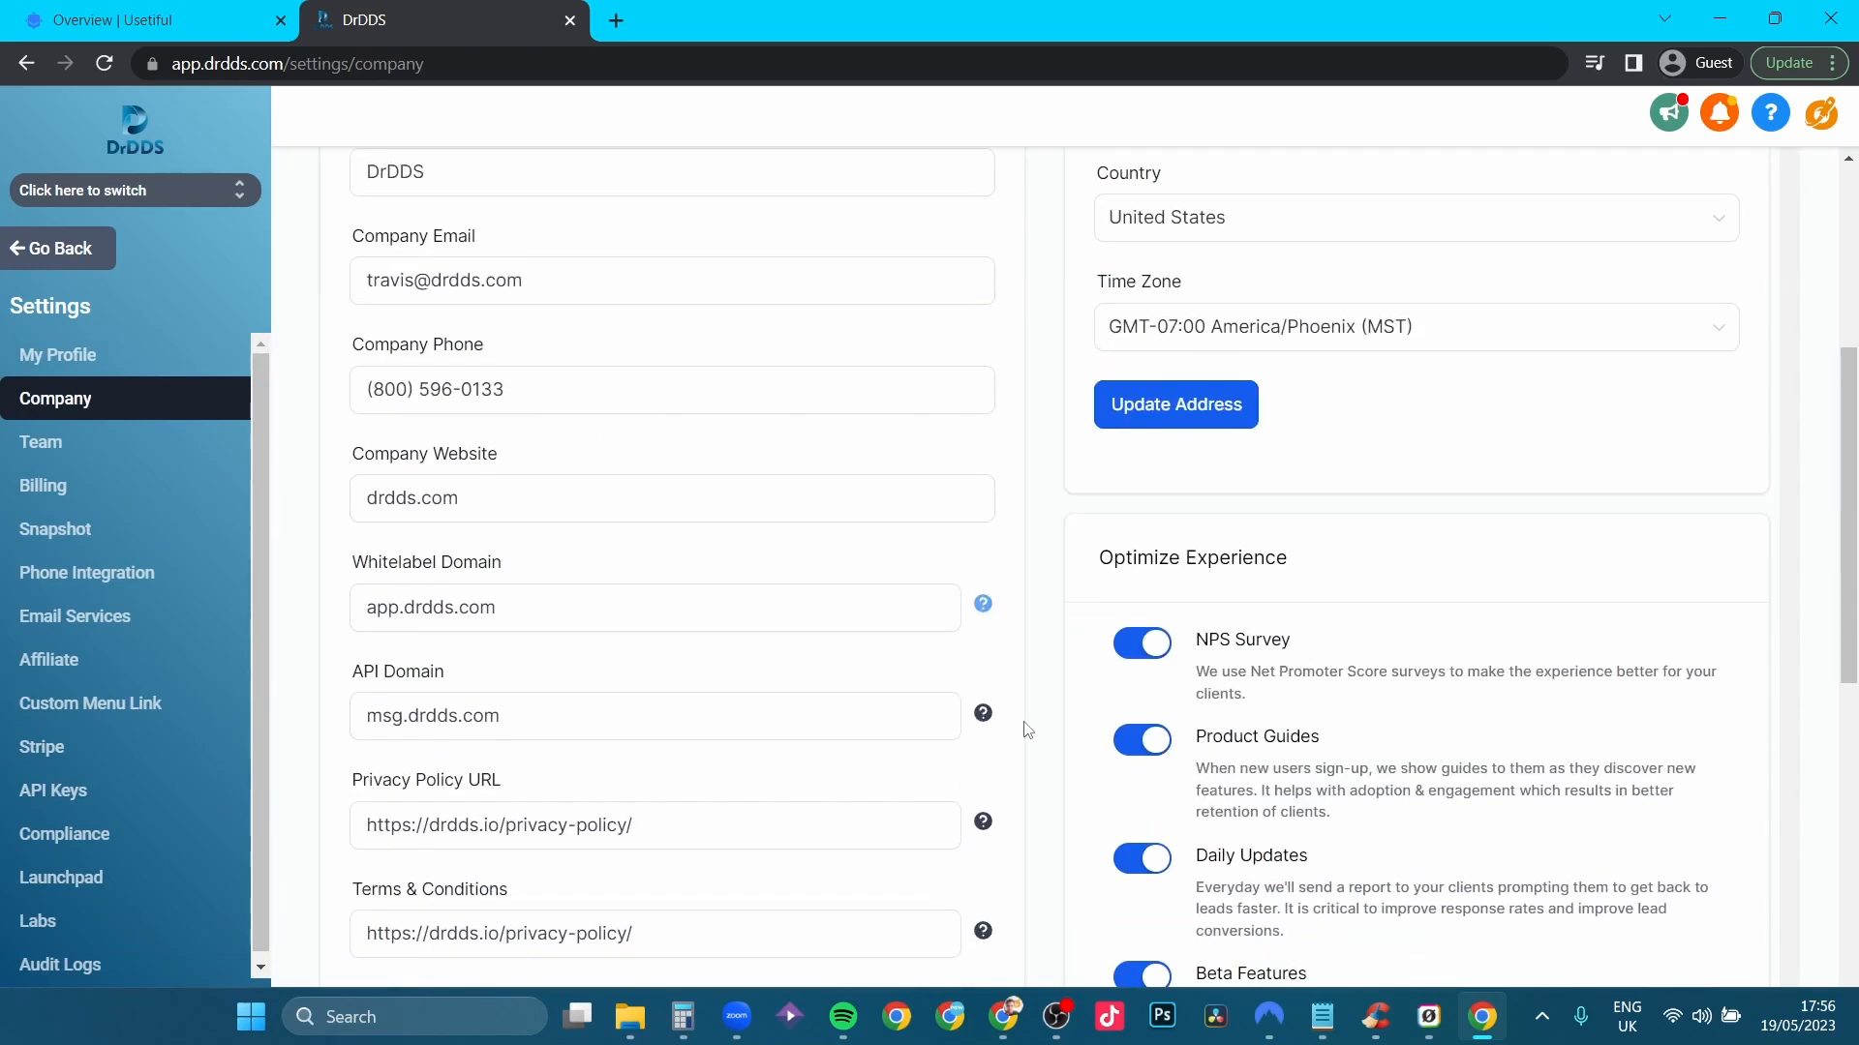
{"action": "scroll", "coordinate": [1028, 730], "scroll_direction": "down", "scroll_amount": 1}
{"action": "left_click", "coordinate": [720, 593]}
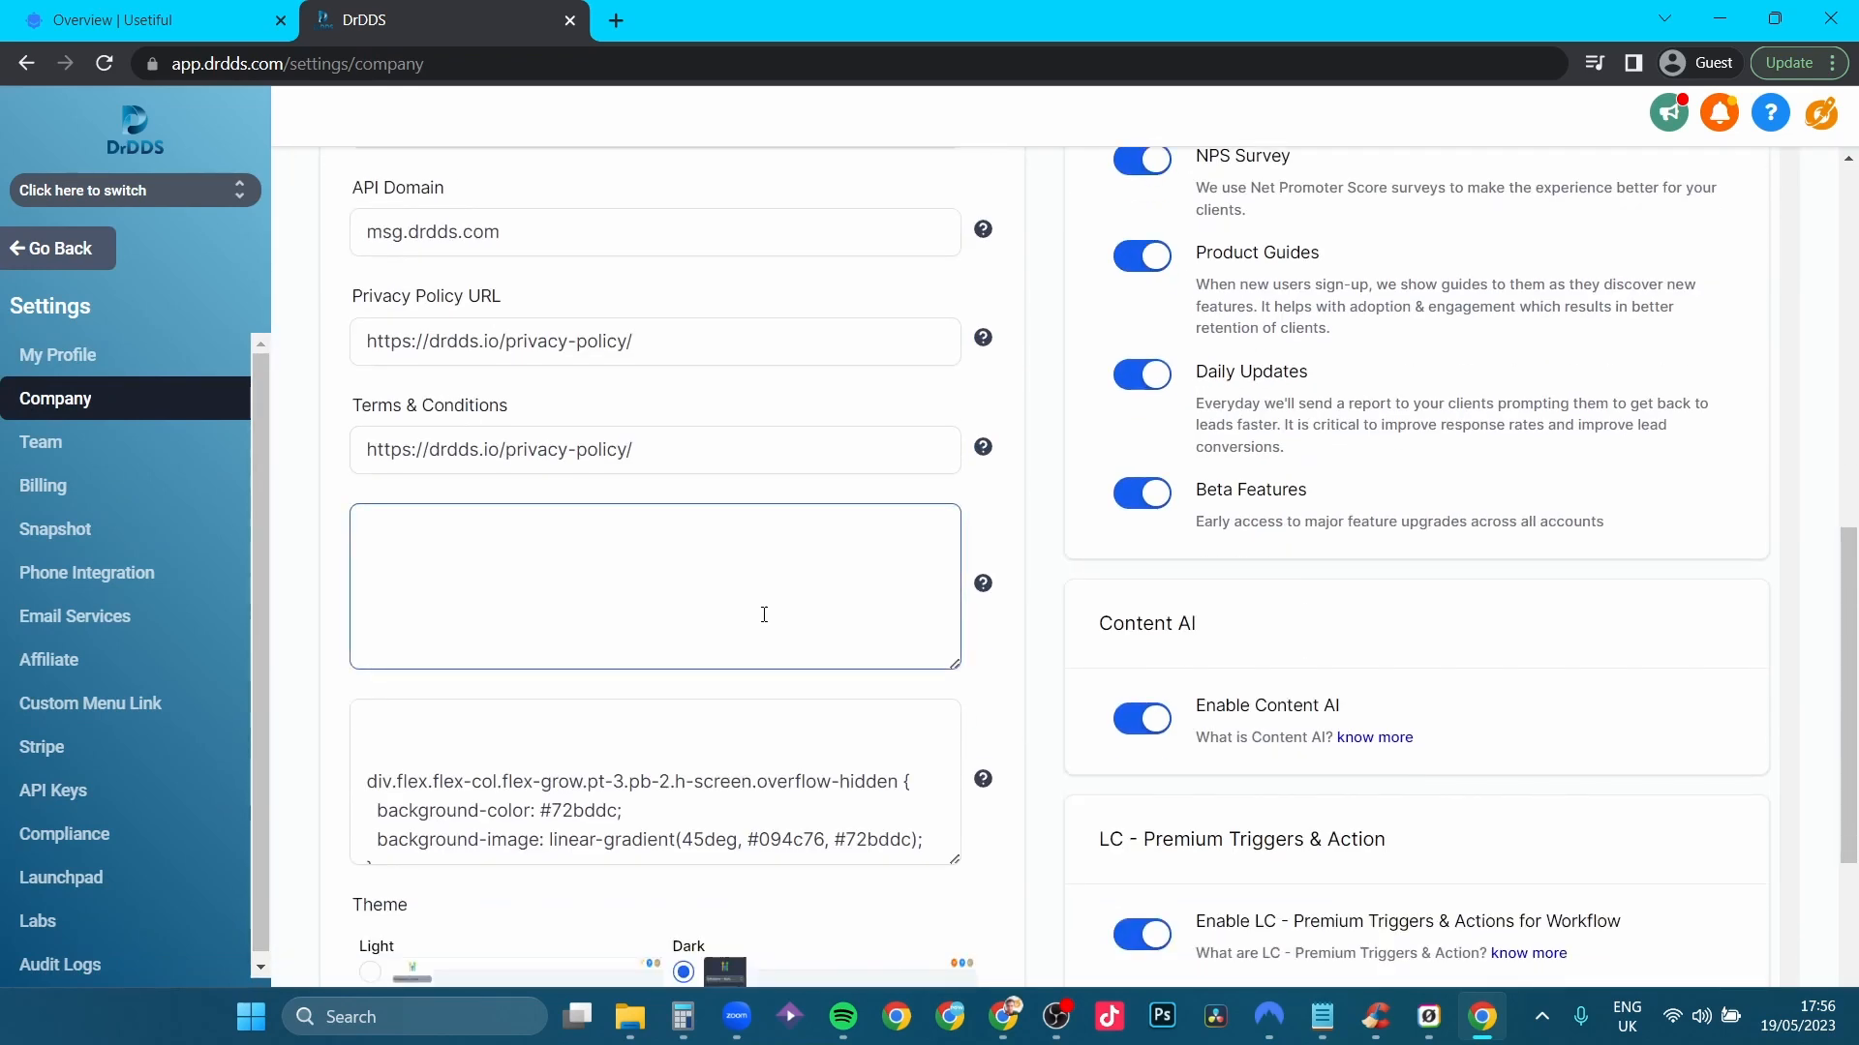
{"action": "scroll", "coordinate": [764, 614], "scroll_direction": "up", "scroll_amount": 8}
{"action": "scroll", "coordinate": [765, 610], "scroll_direction": "down", "scroll_amount": 9}
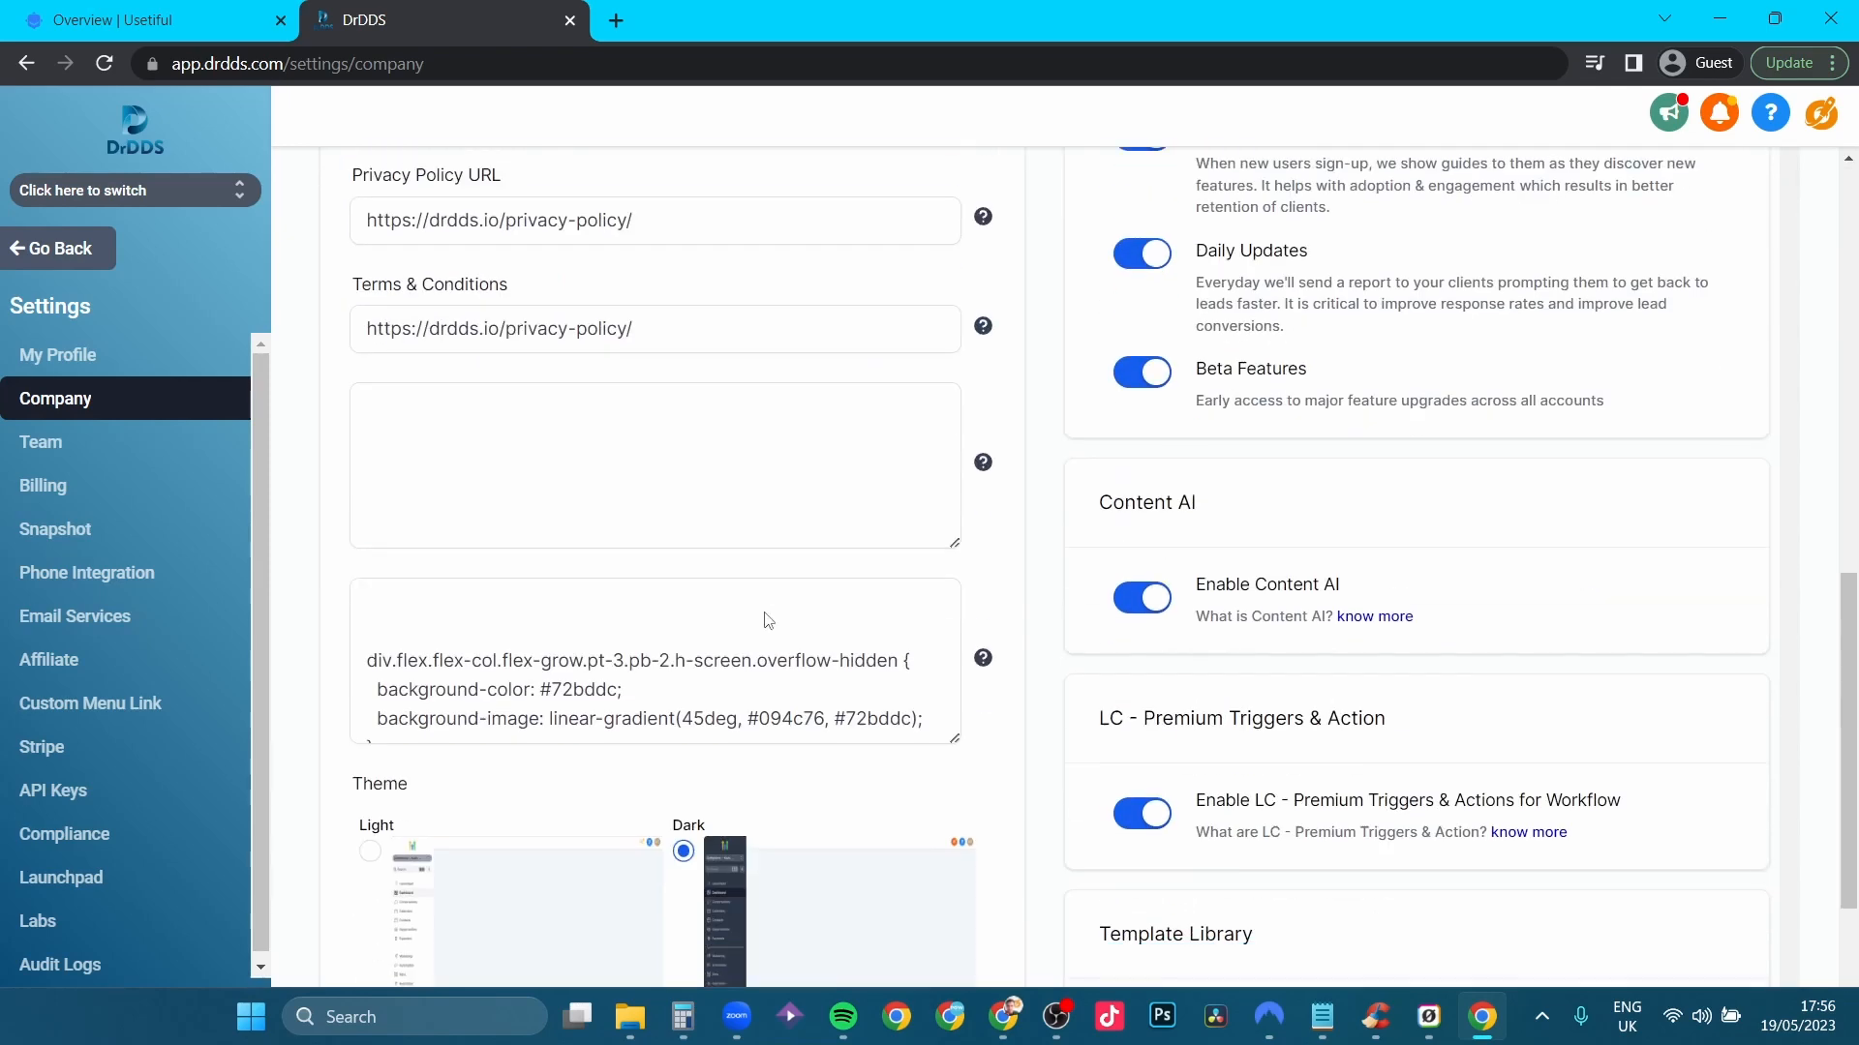
{"action": "scroll", "coordinate": [767, 619], "scroll_direction": "up", "scroll_amount": 1}
{"action": "scroll", "coordinate": [768, 620], "scroll_direction": "up", "scroll_amount": 4}
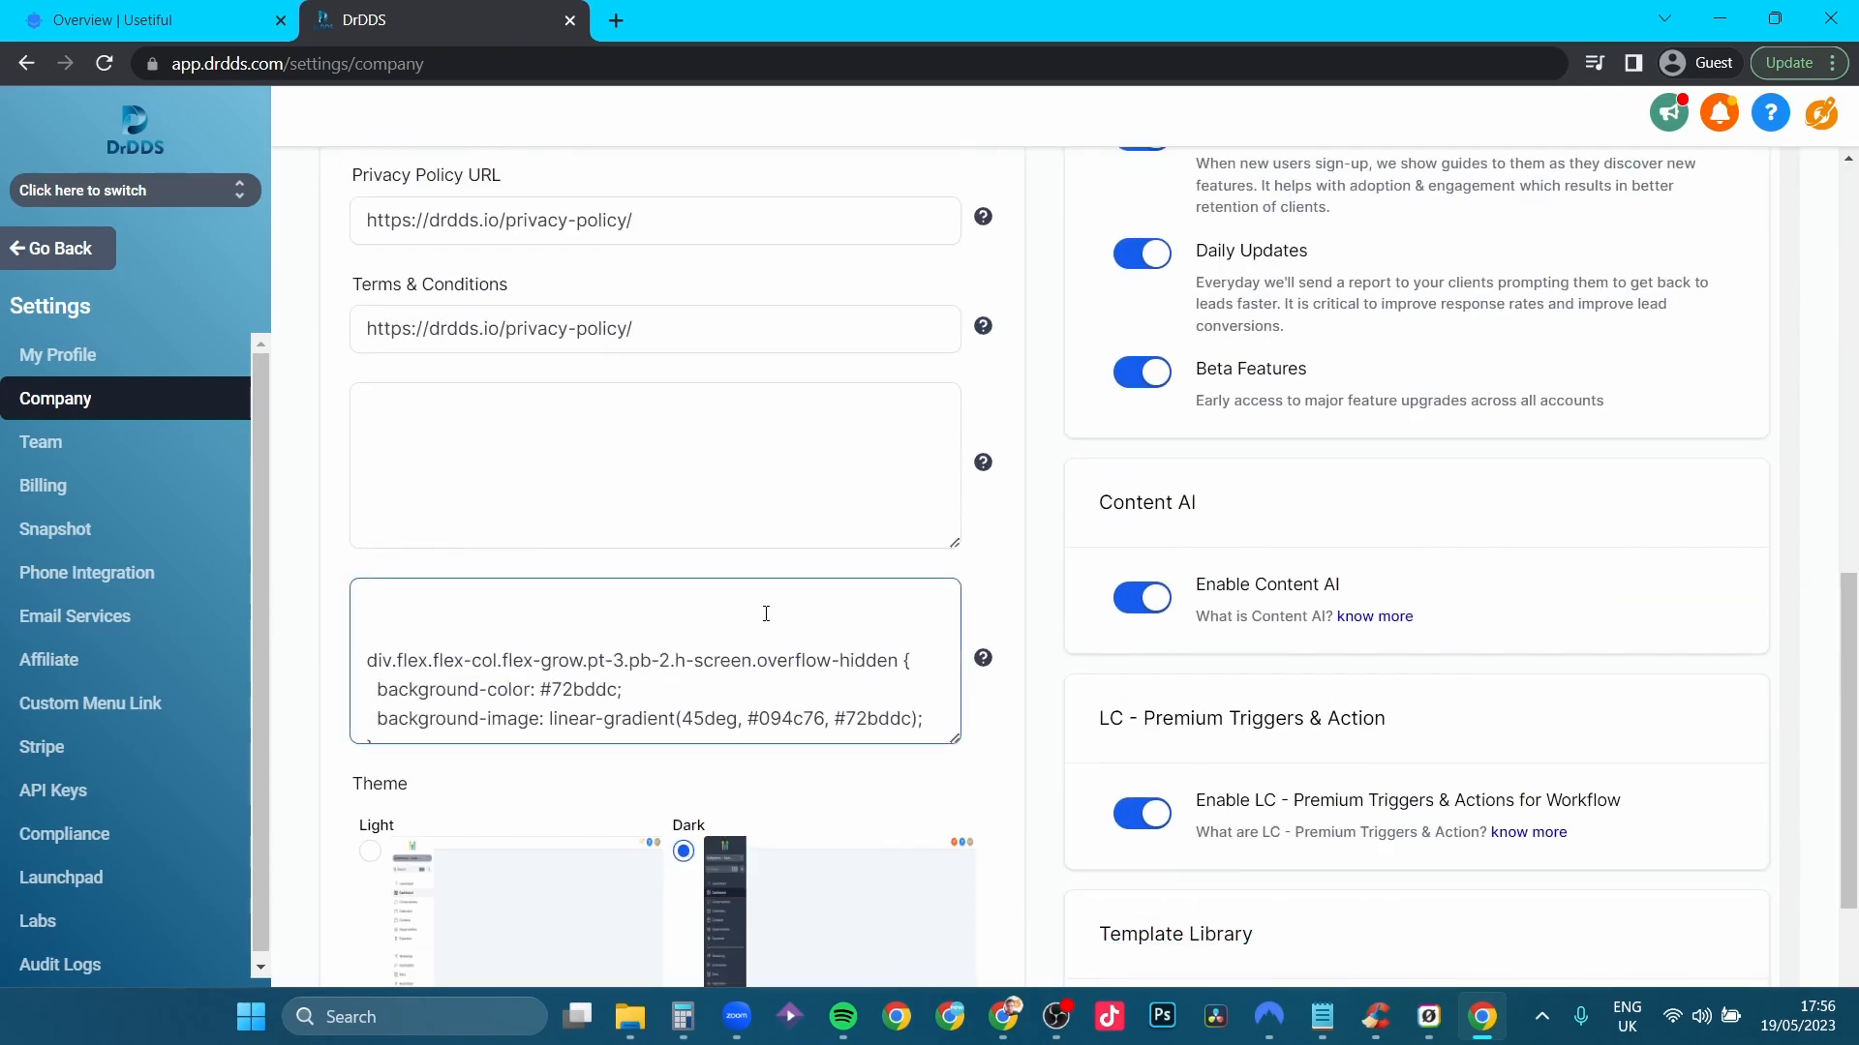
{"action": "left_click", "coordinate": [572, 654]}
{"action": "key", "text": "ctrl+v"}
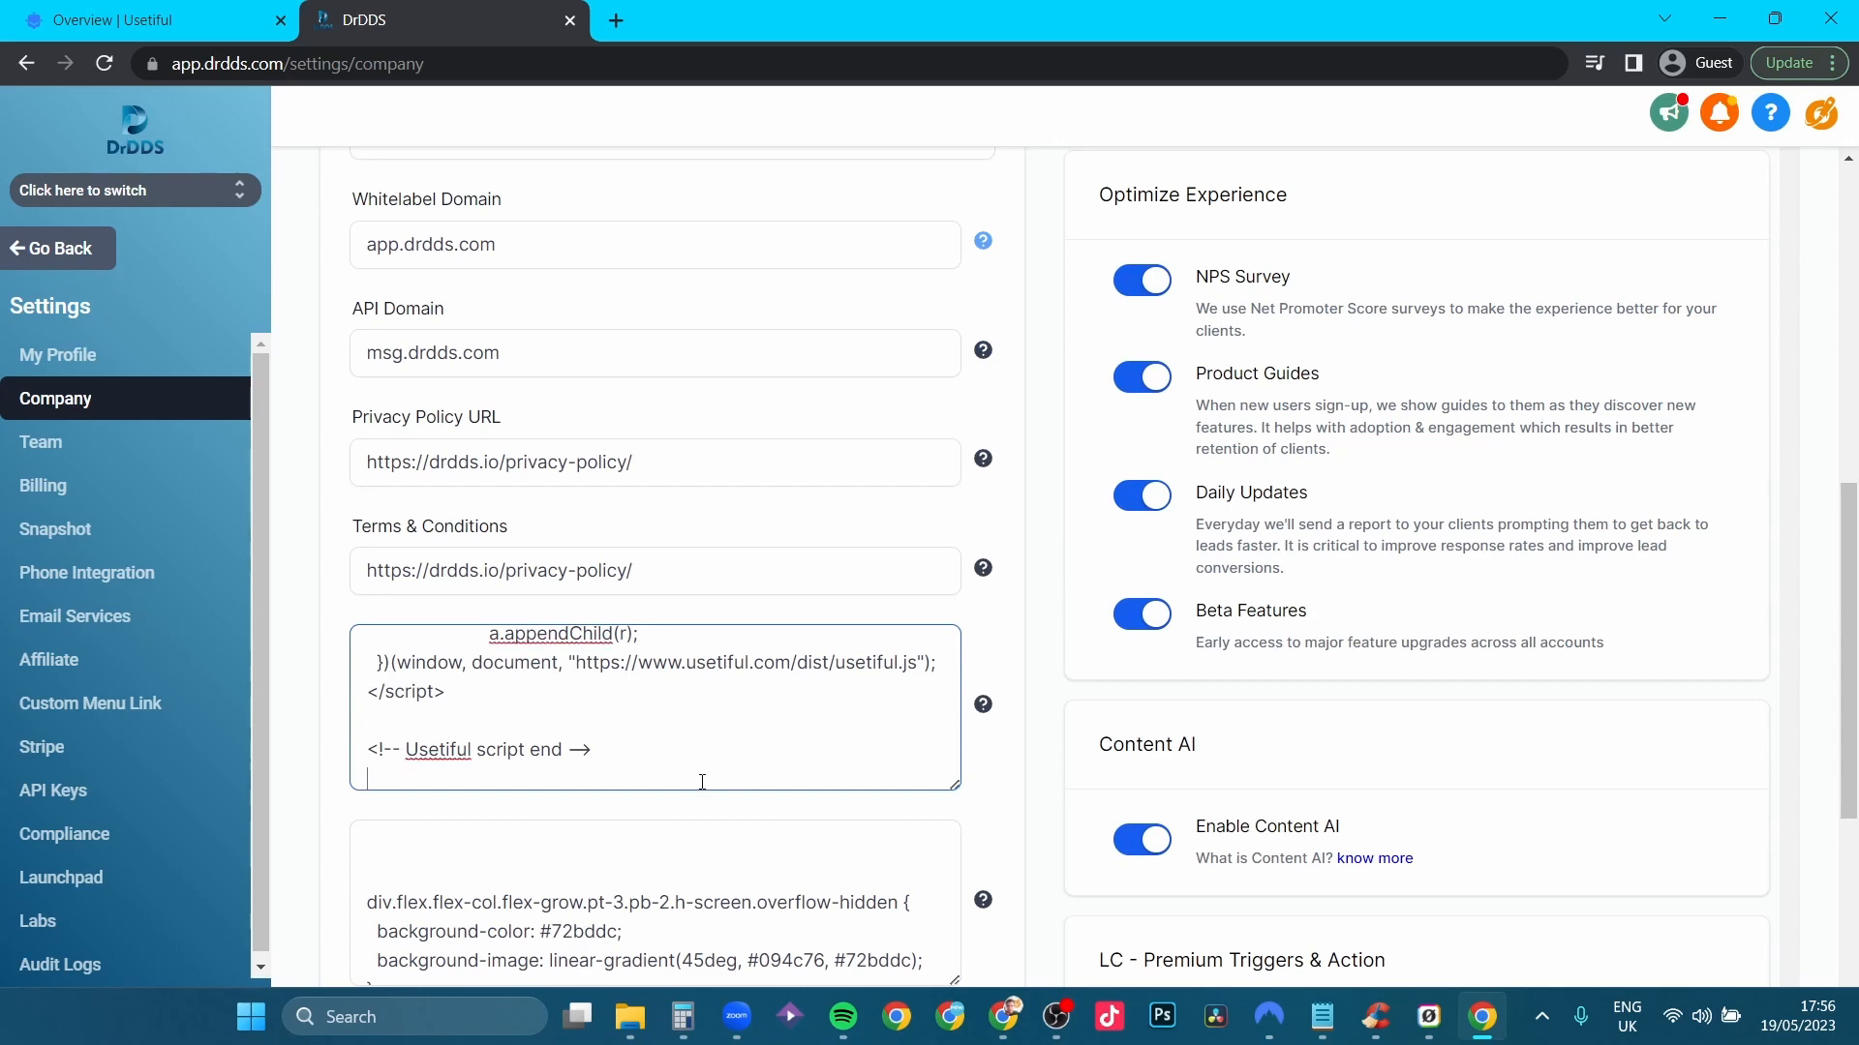
{"action": "mouse_move", "coordinate": [987, 711]}
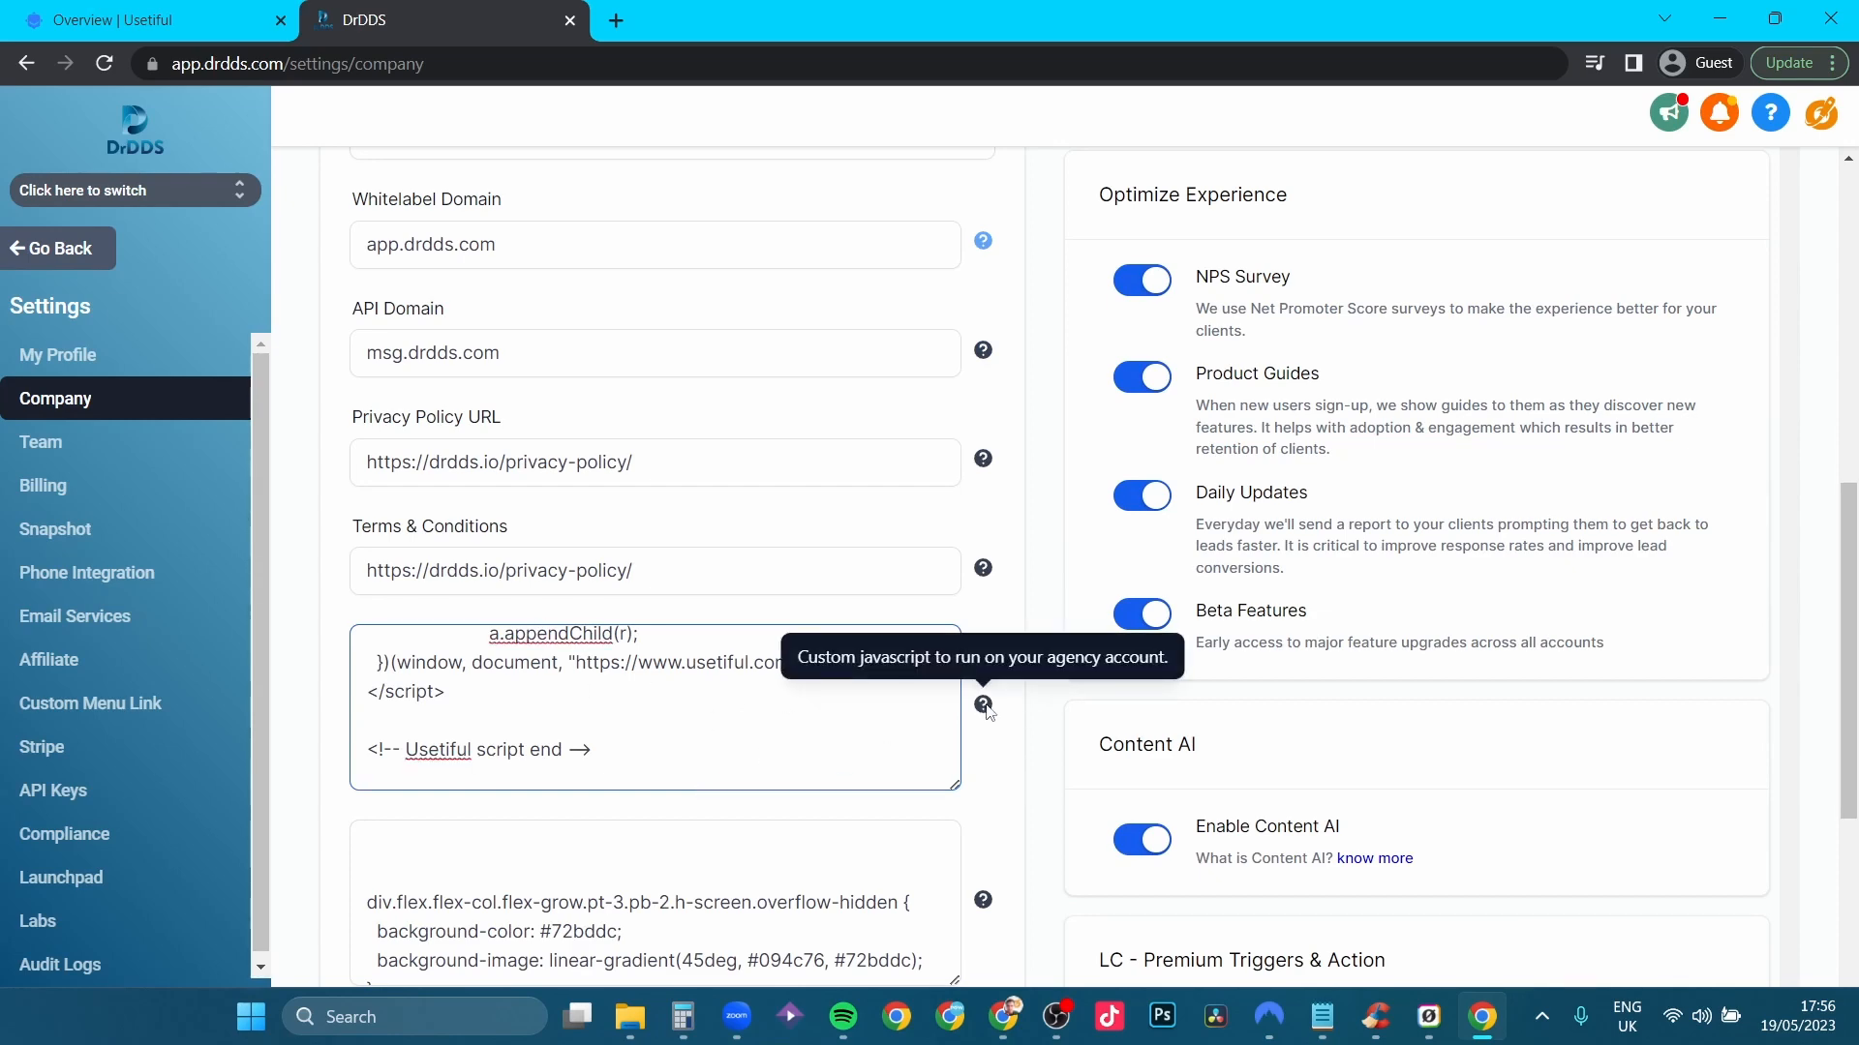
Save the updated company settings and accept the third-party script warning.
{"action": "scroll", "coordinate": [1037, 767], "scroll_direction": "down", "scroll_amount": 6}
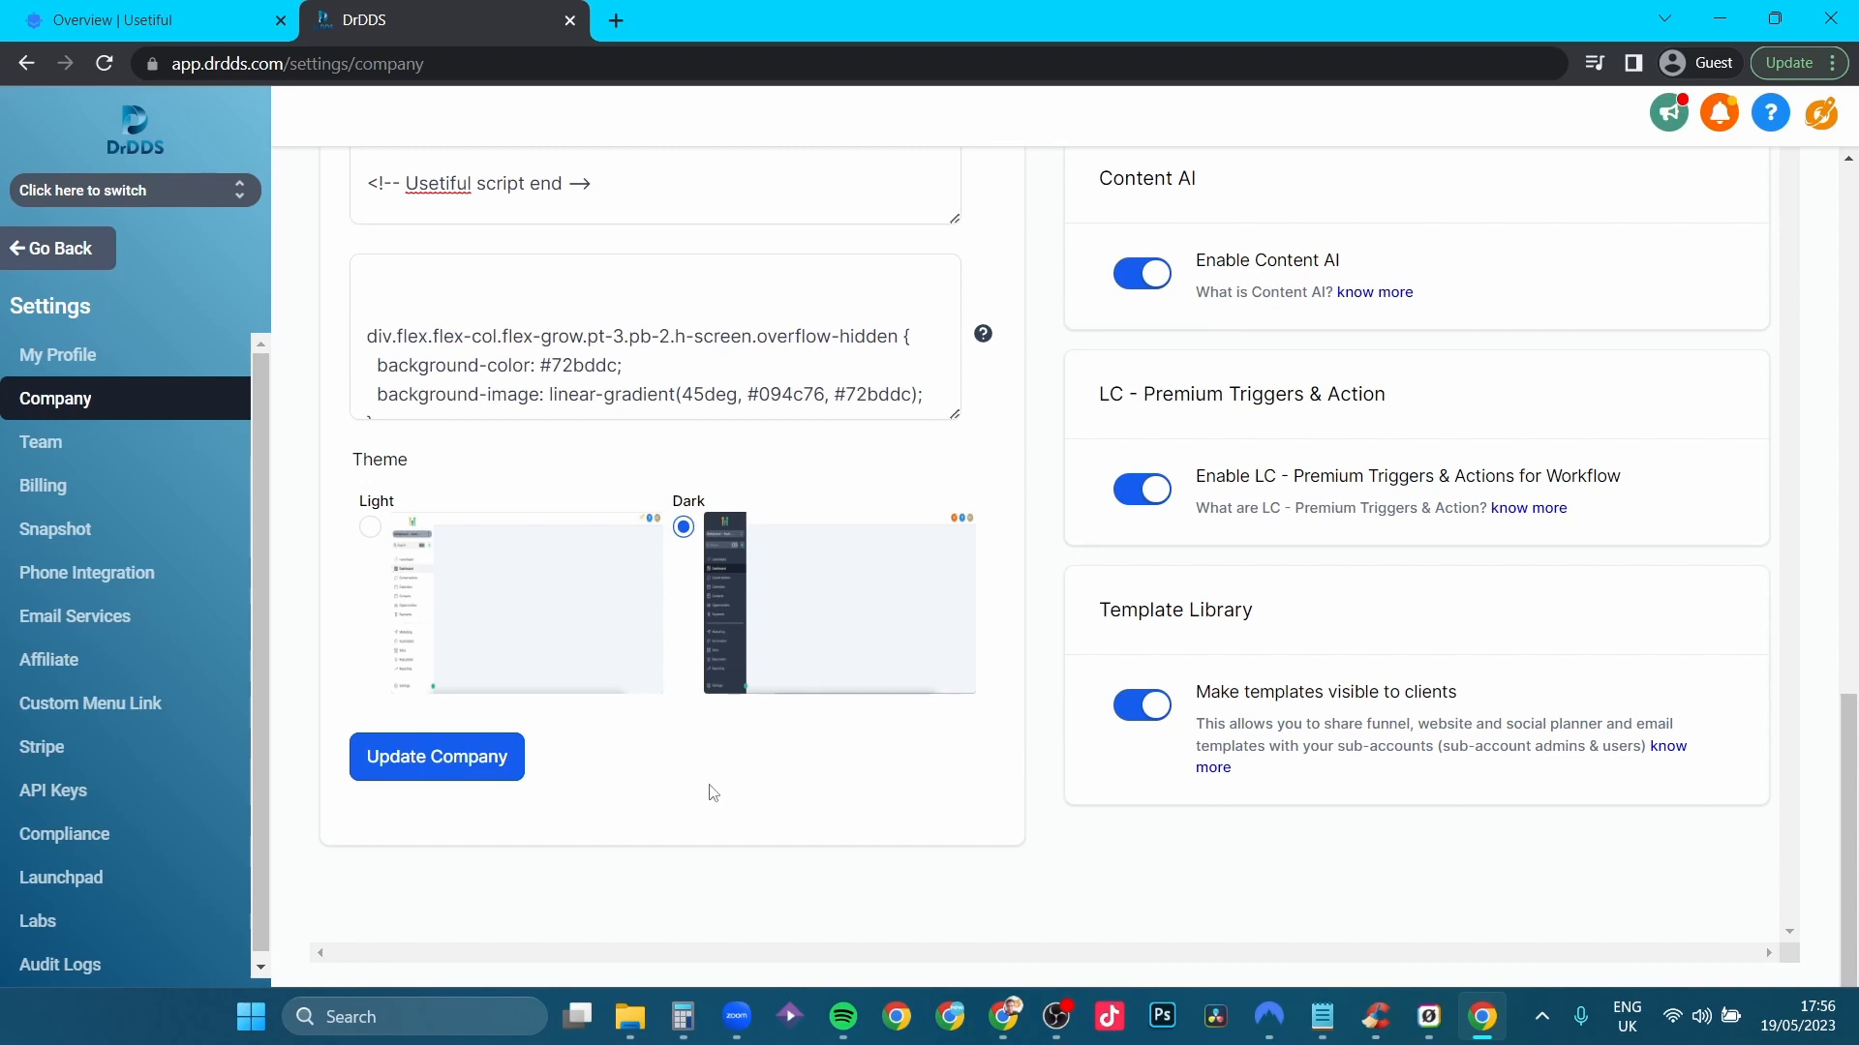
{"action": "left_click", "coordinate": [468, 767]}
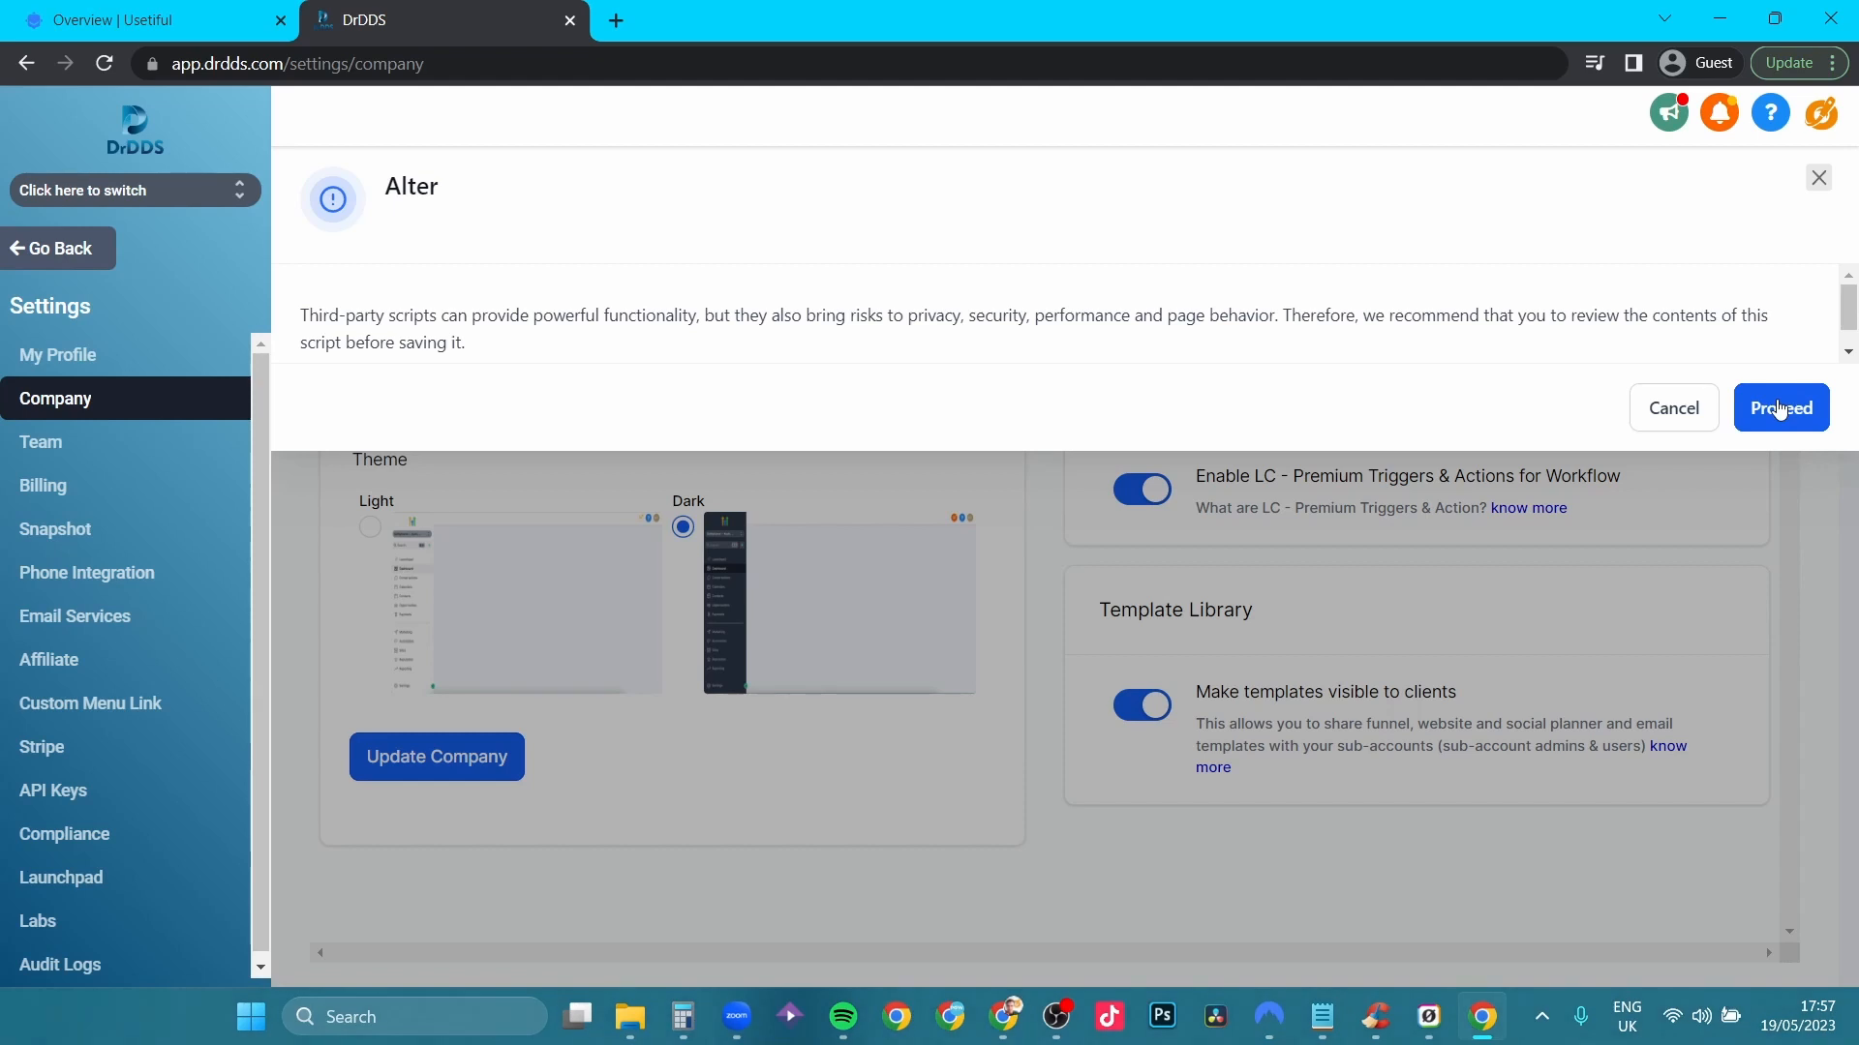
{"action": "left_click", "coordinate": [1779, 410]}
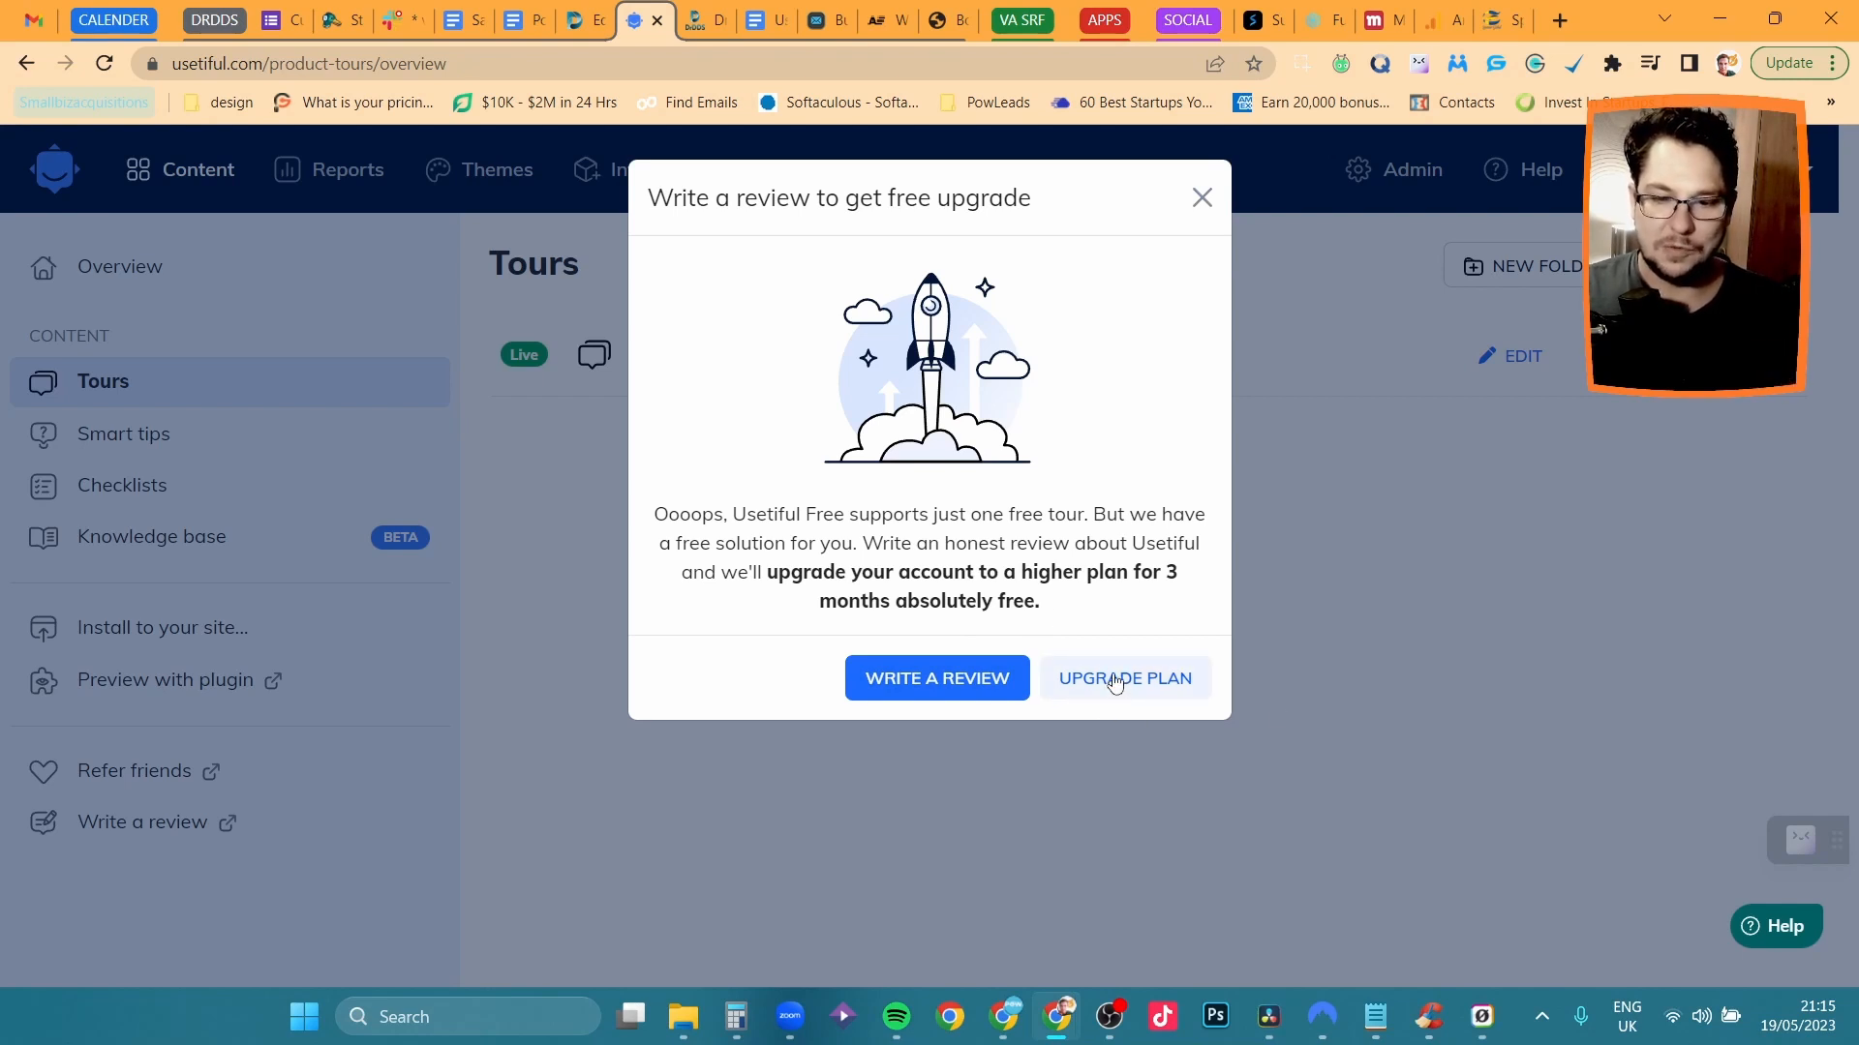
Dismiss Usetiful's offer of a free upgrade for a review and open the DrDDS.io Welcome Tour for editing.
{"action": "left_click_drag", "start_coordinate": [1166, 576], "coordinate": [740, 545]}
{"action": "left_click", "coordinate": [1077, 518]}
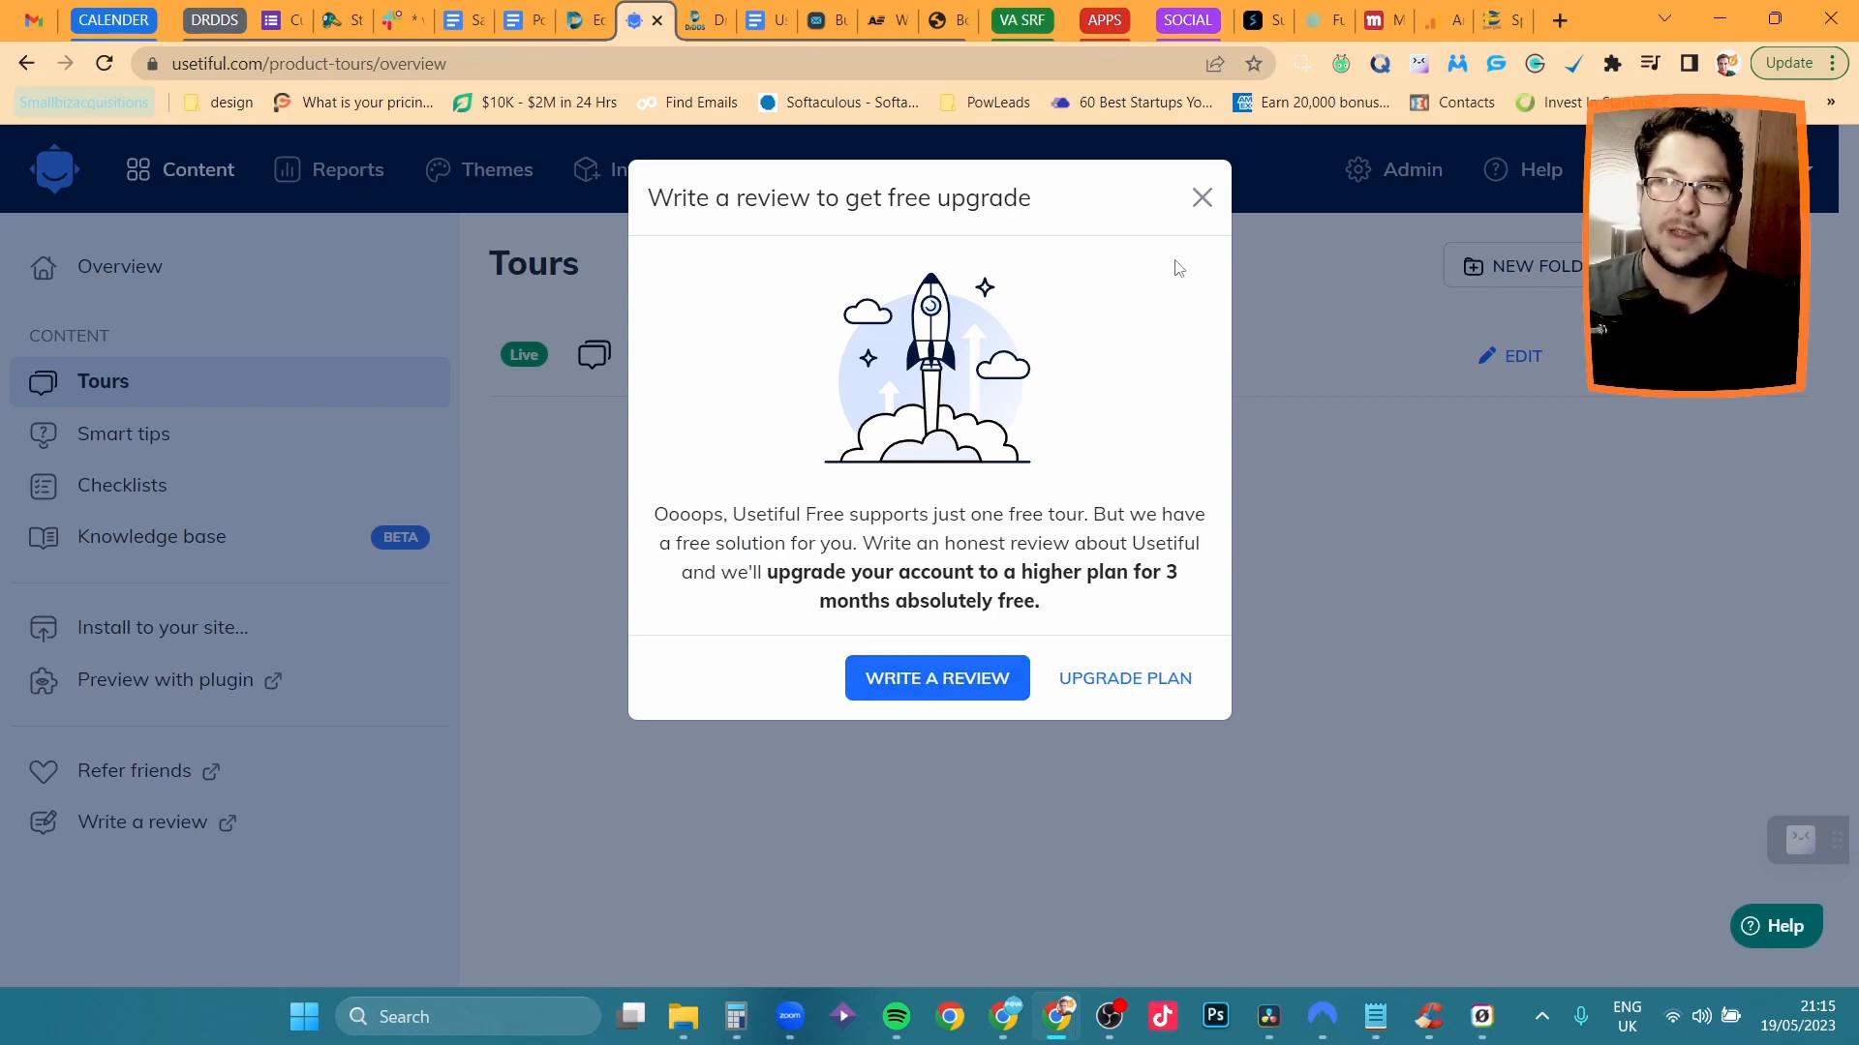
{"action": "left_click", "coordinate": [1202, 198]}
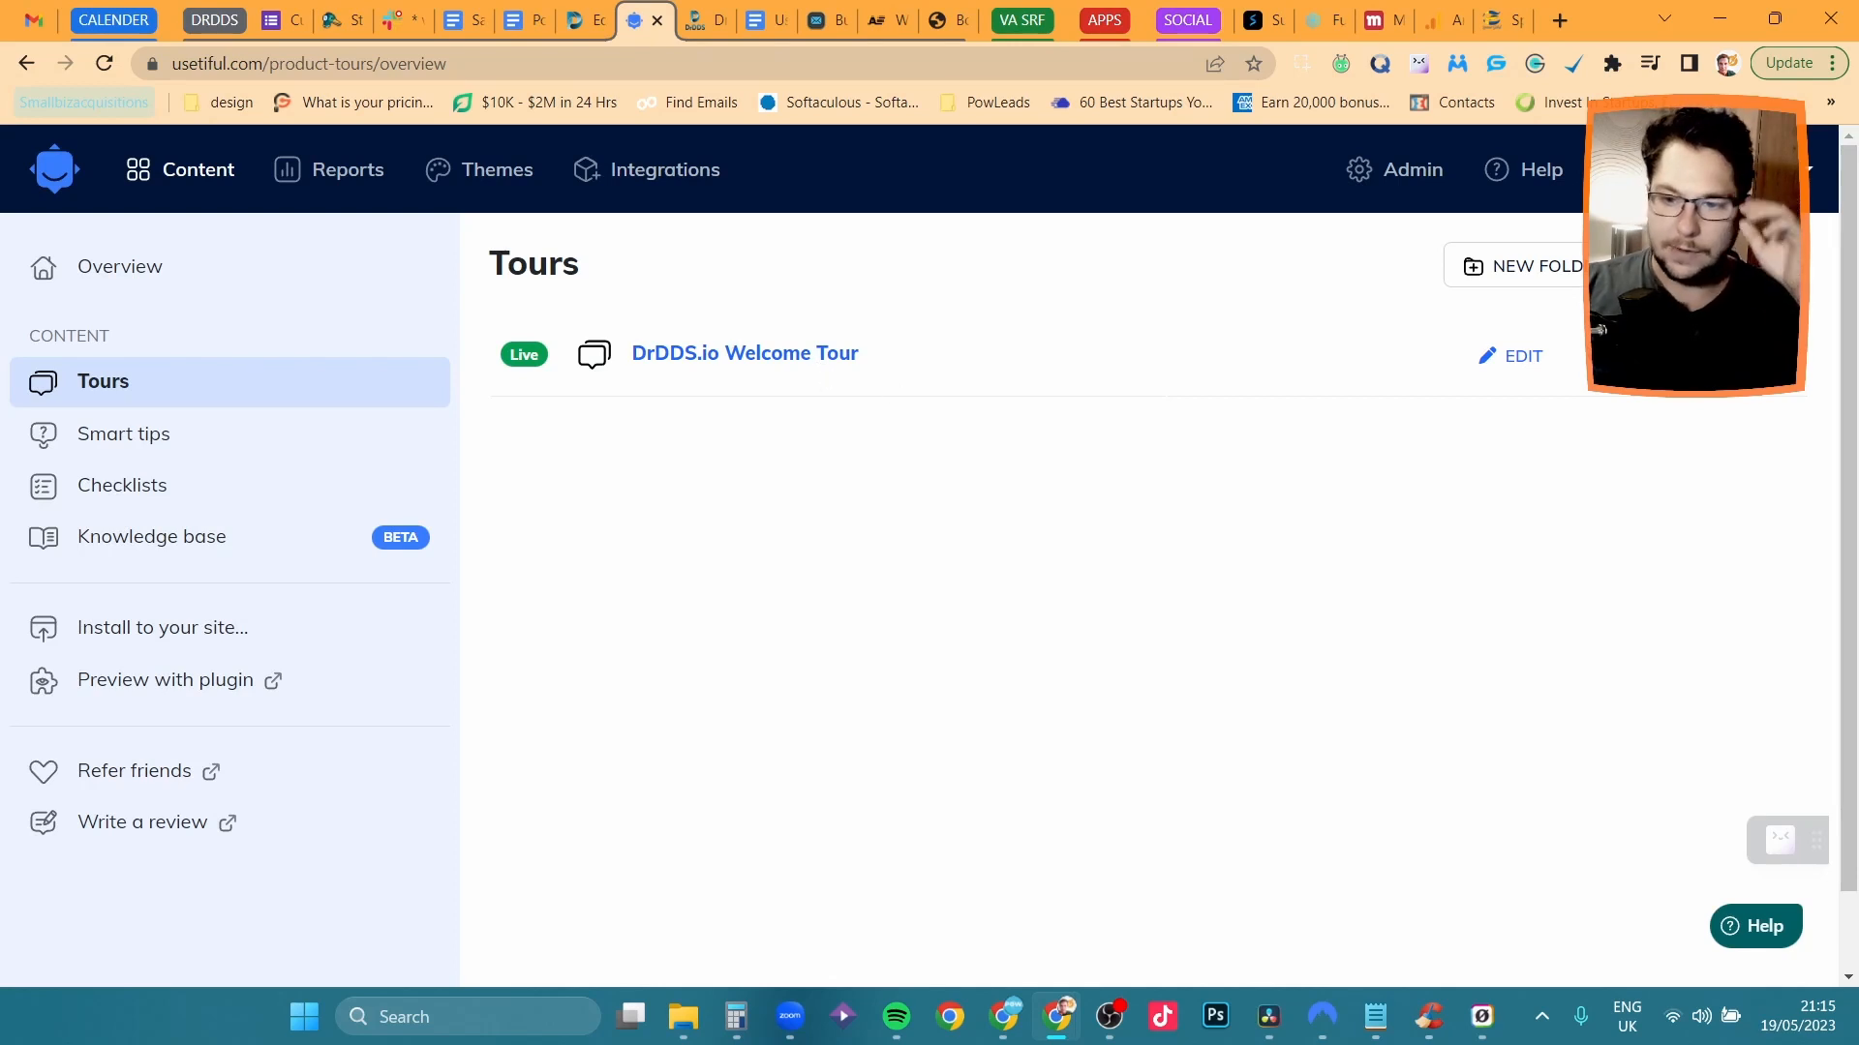
{"action": "left_click", "coordinate": [1507, 360]}
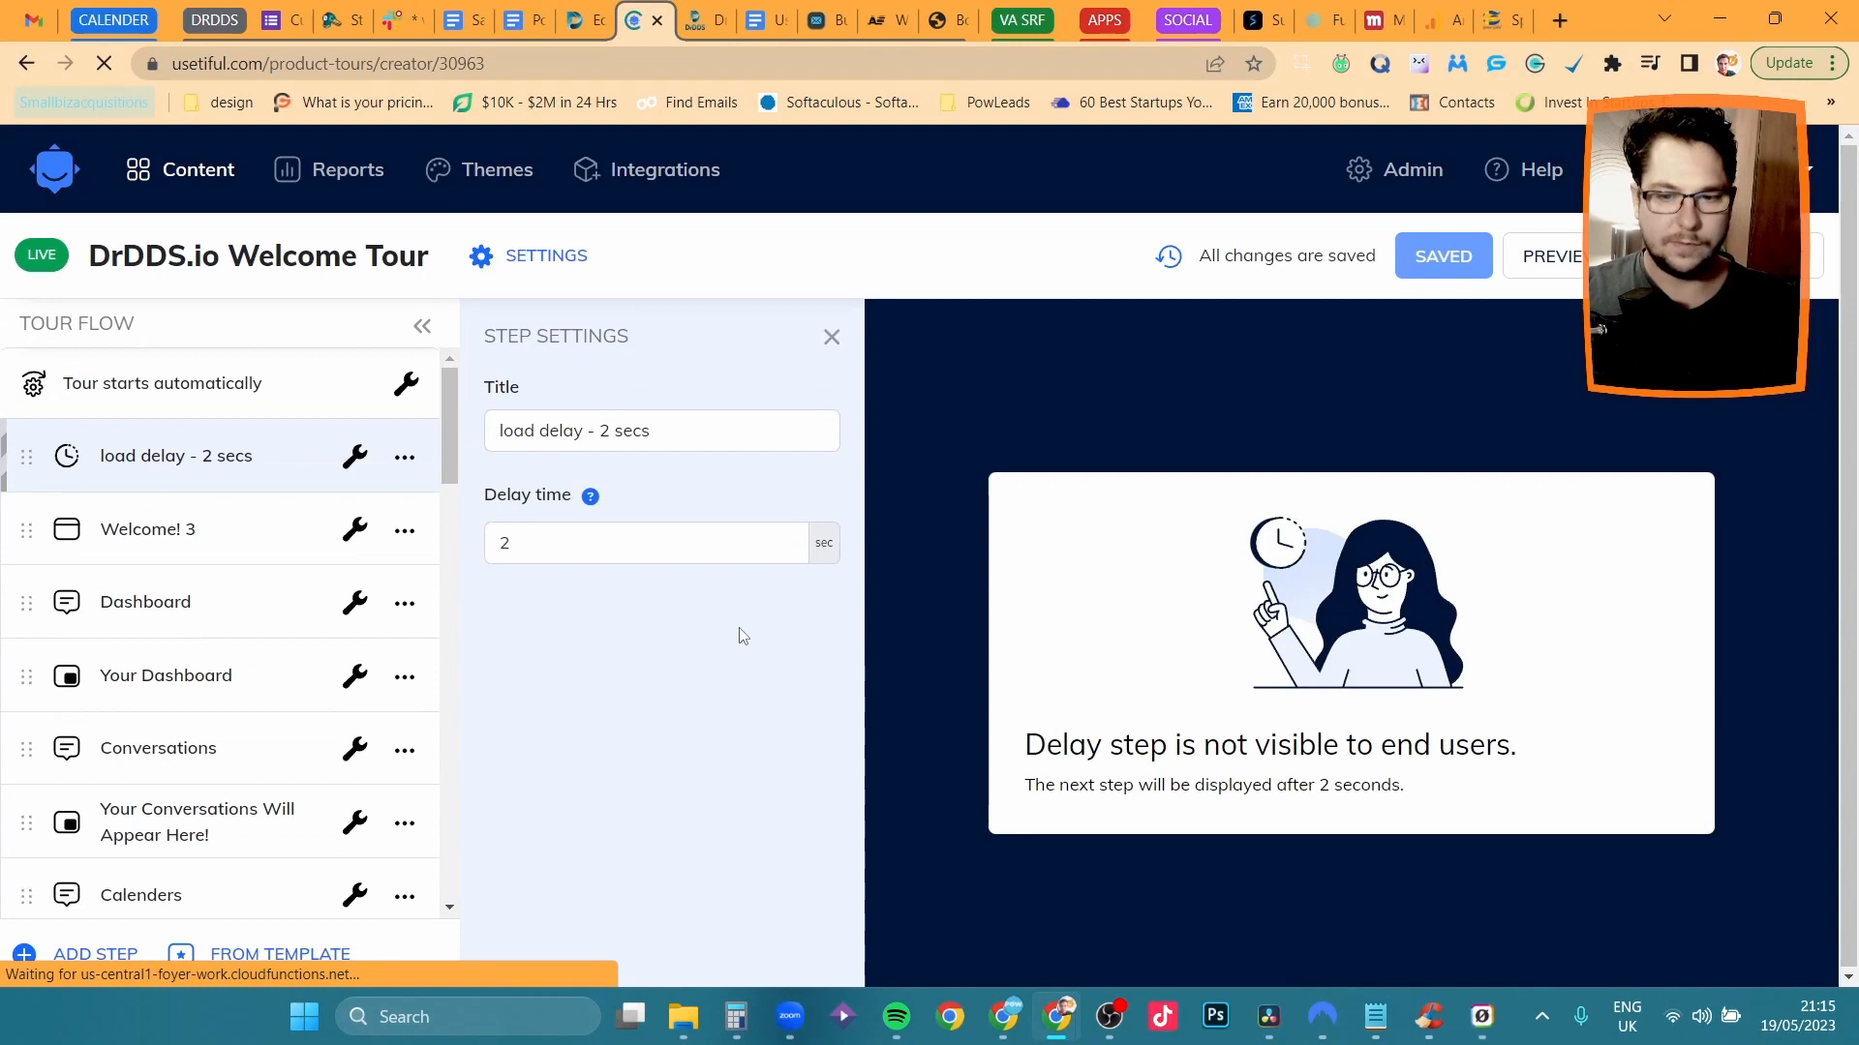
Switch to the DrDDS sub-account, go to the Launchpad and dismiss the calendar tour pop-up.
{"action": "left_click", "coordinate": [693, 19]}
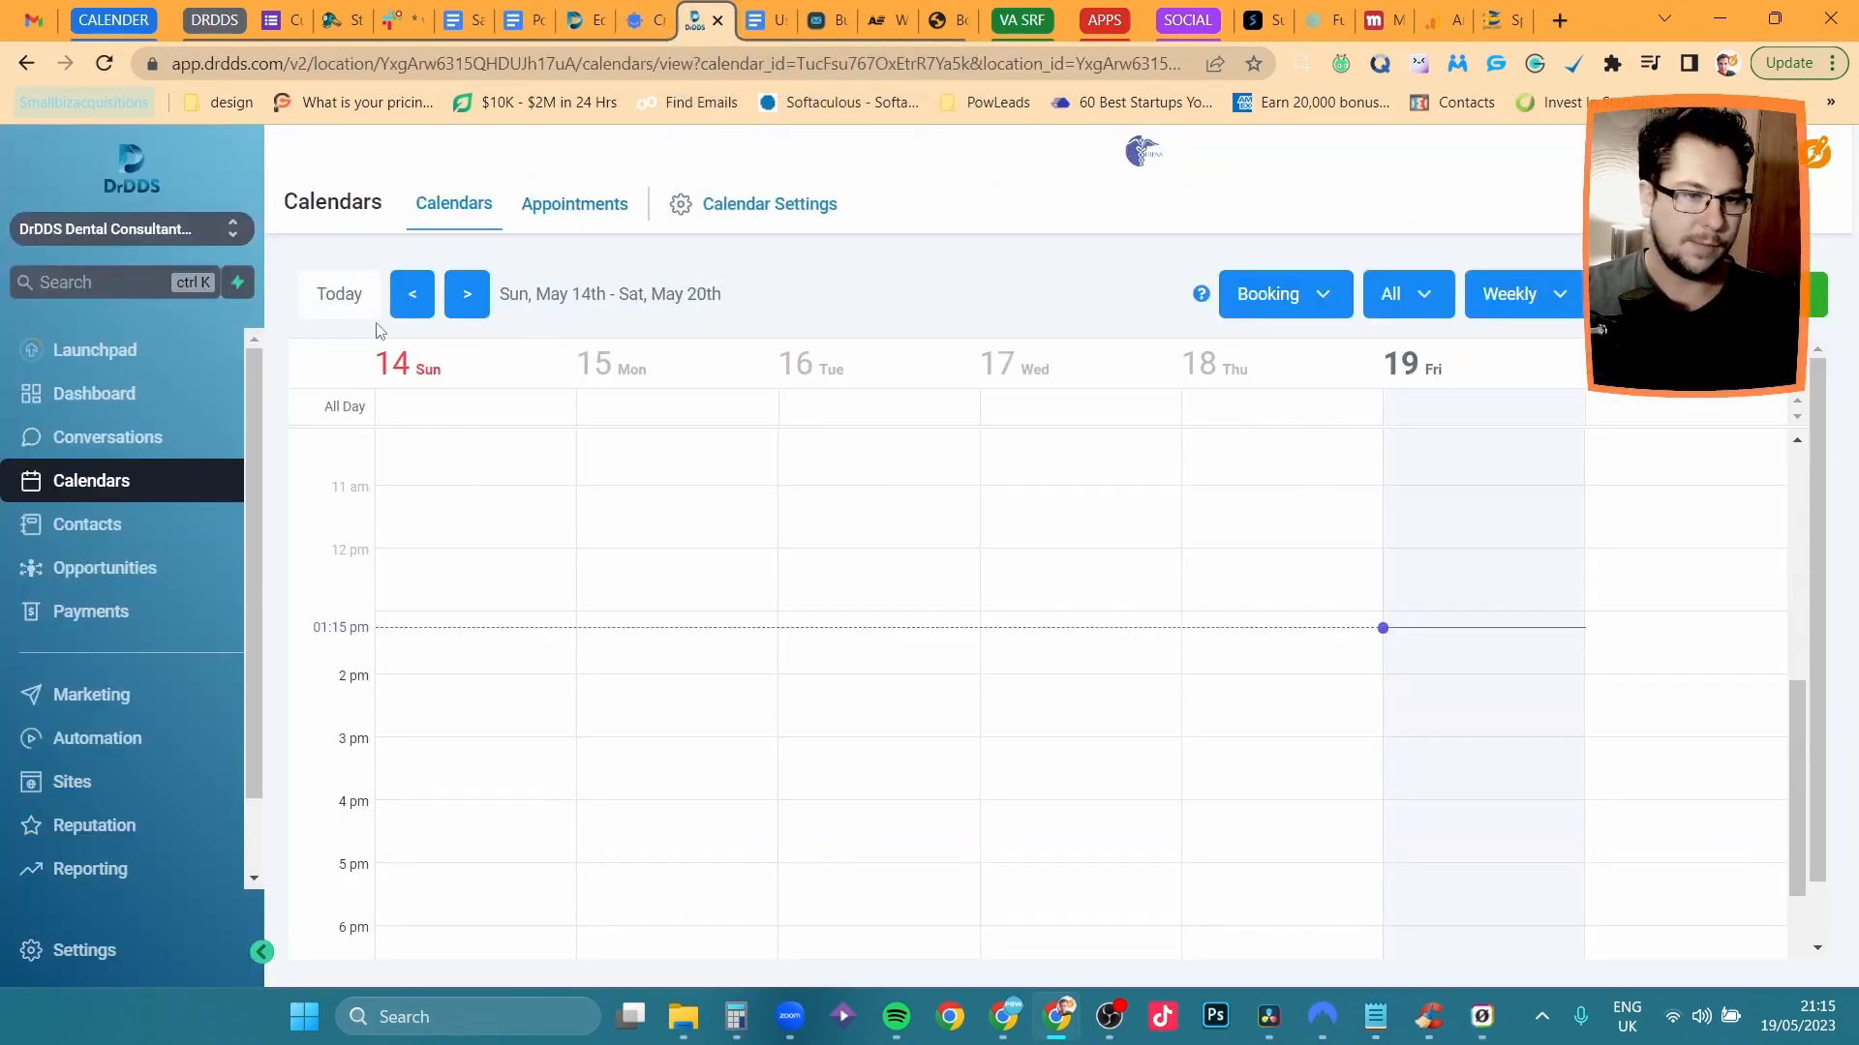
{"action": "left_click", "coordinate": [80, 359]}
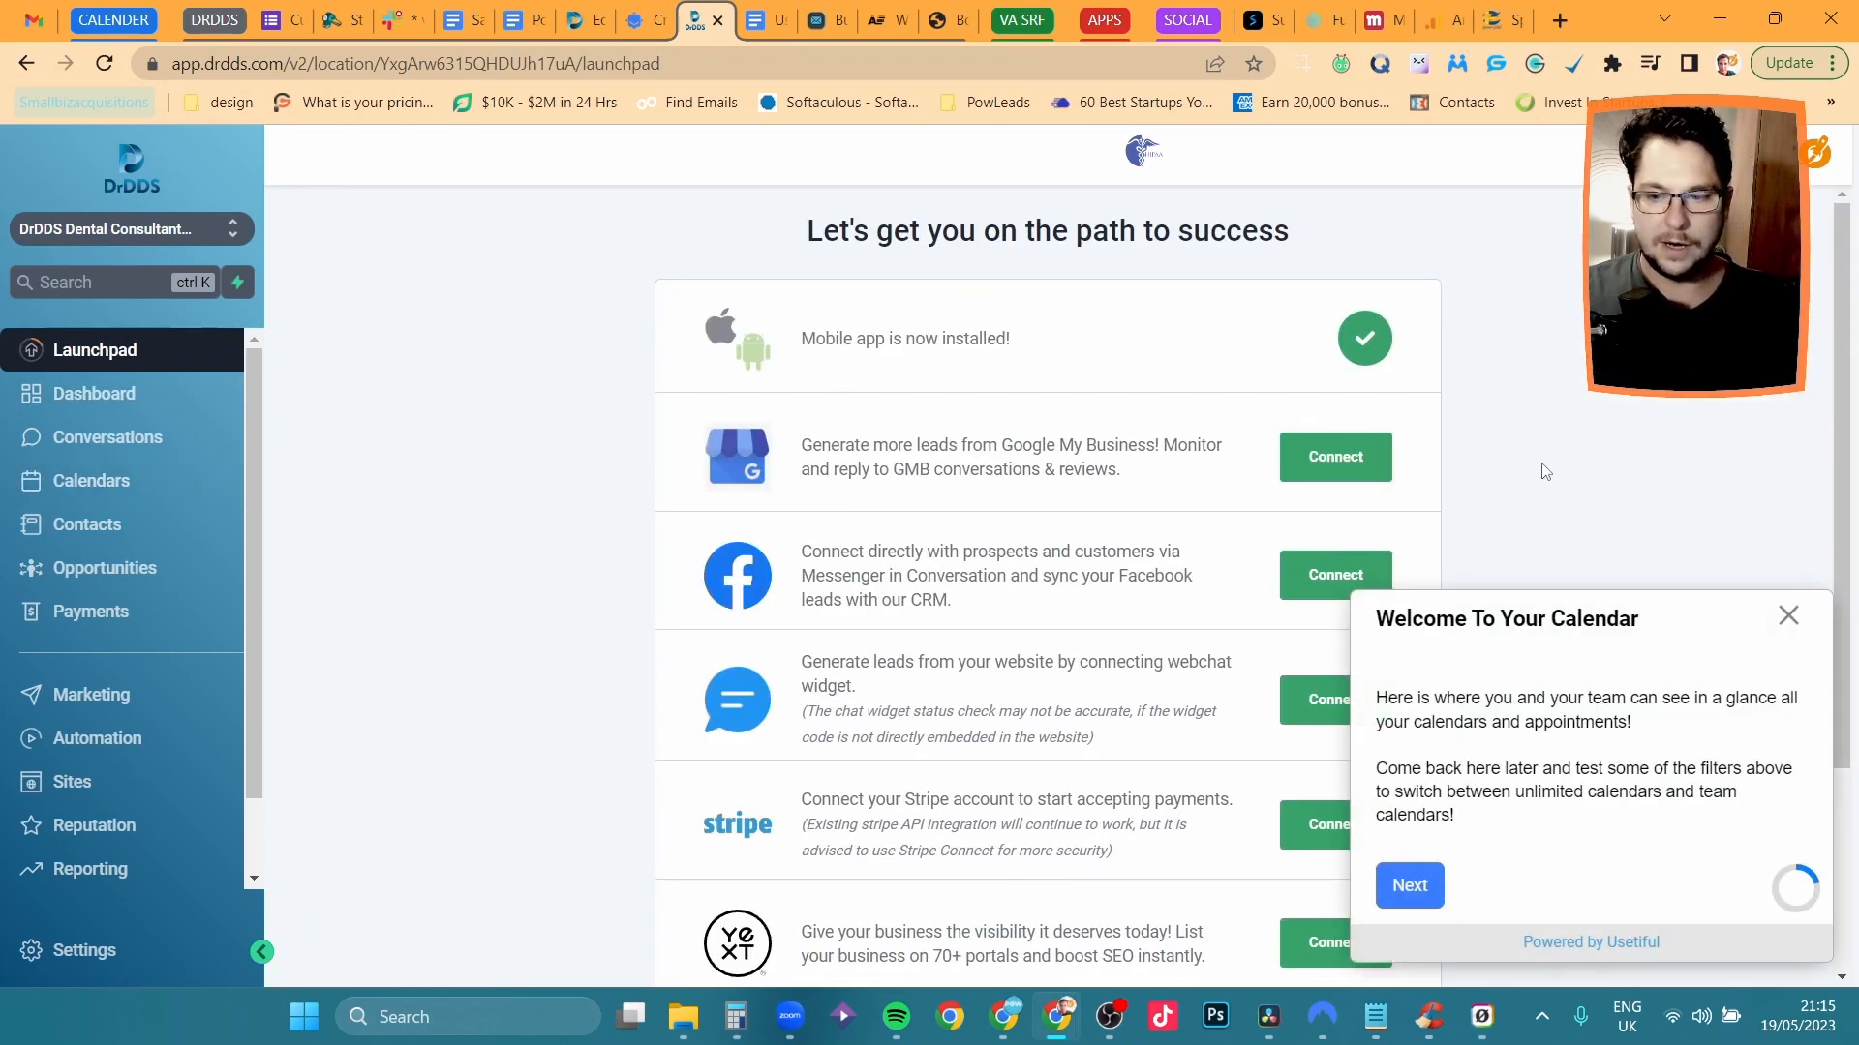
{"action": "left_click", "coordinate": [1788, 616]}
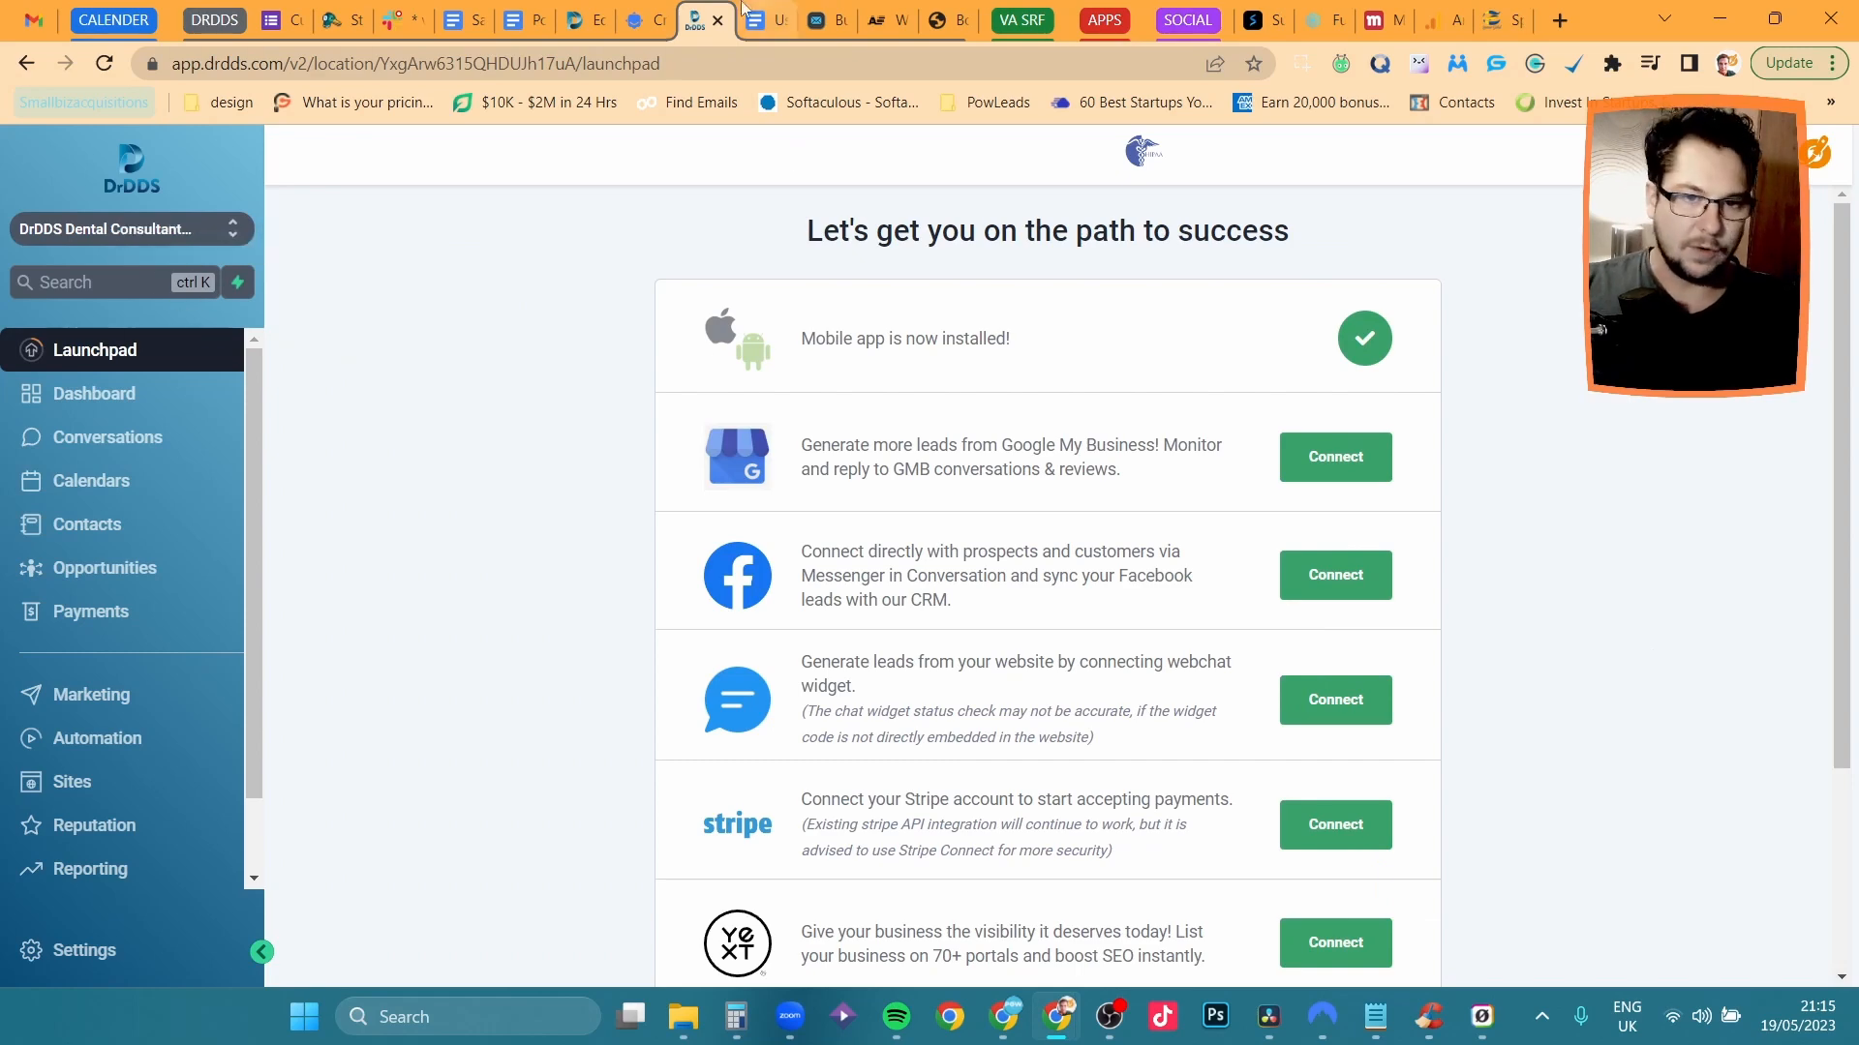
Revisit the Usetiful tour editor, then switch to the Google Docs product tour build document and look over its opening section.
{"action": "left_click", "coordinate": [641, 23]}
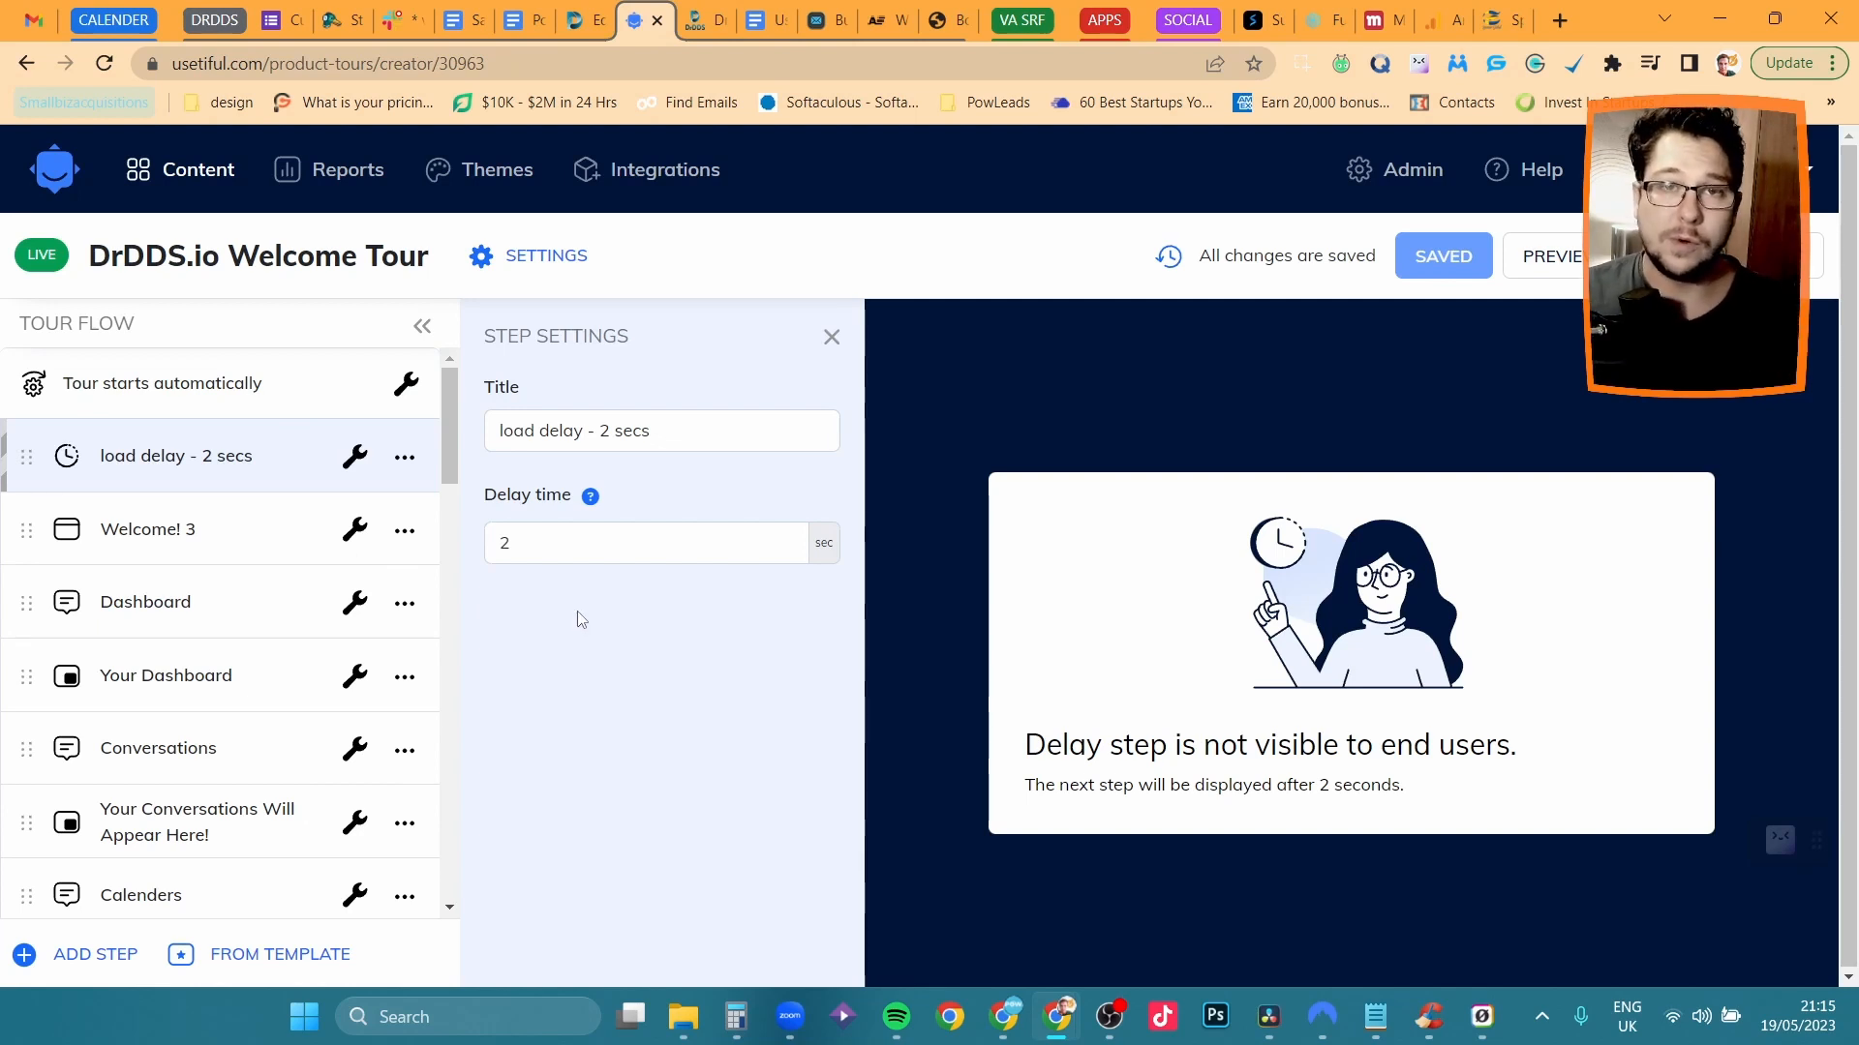
{"action": "left_click", "coordinate": [754, 24]}
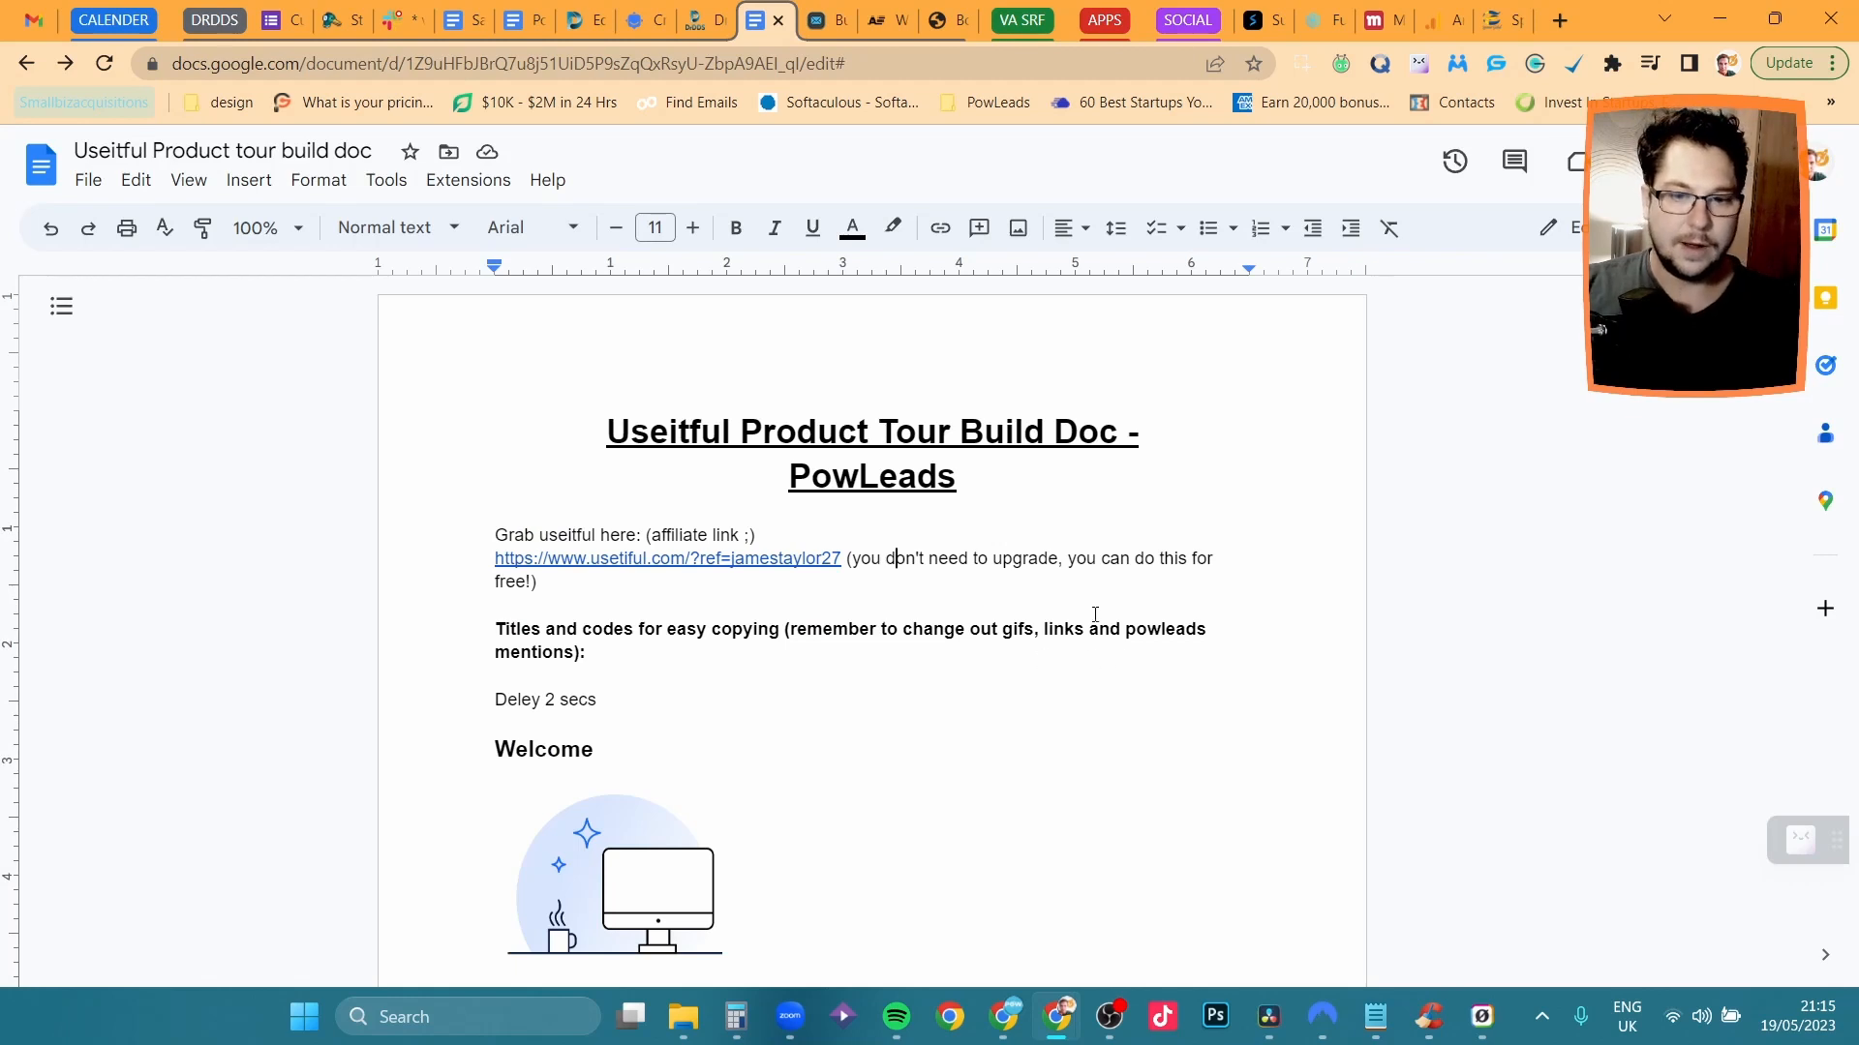
{"action": "left_click", "coordinate": [973, 494]}
{"action": "scroll", "coordinate": [1129, 556], "scroll_direction": "down", "scroll_amount": 3}
{"action": "scroll", "coordinate": [9, 554], "scroll_direction": "up", "scroll_amount": 3}
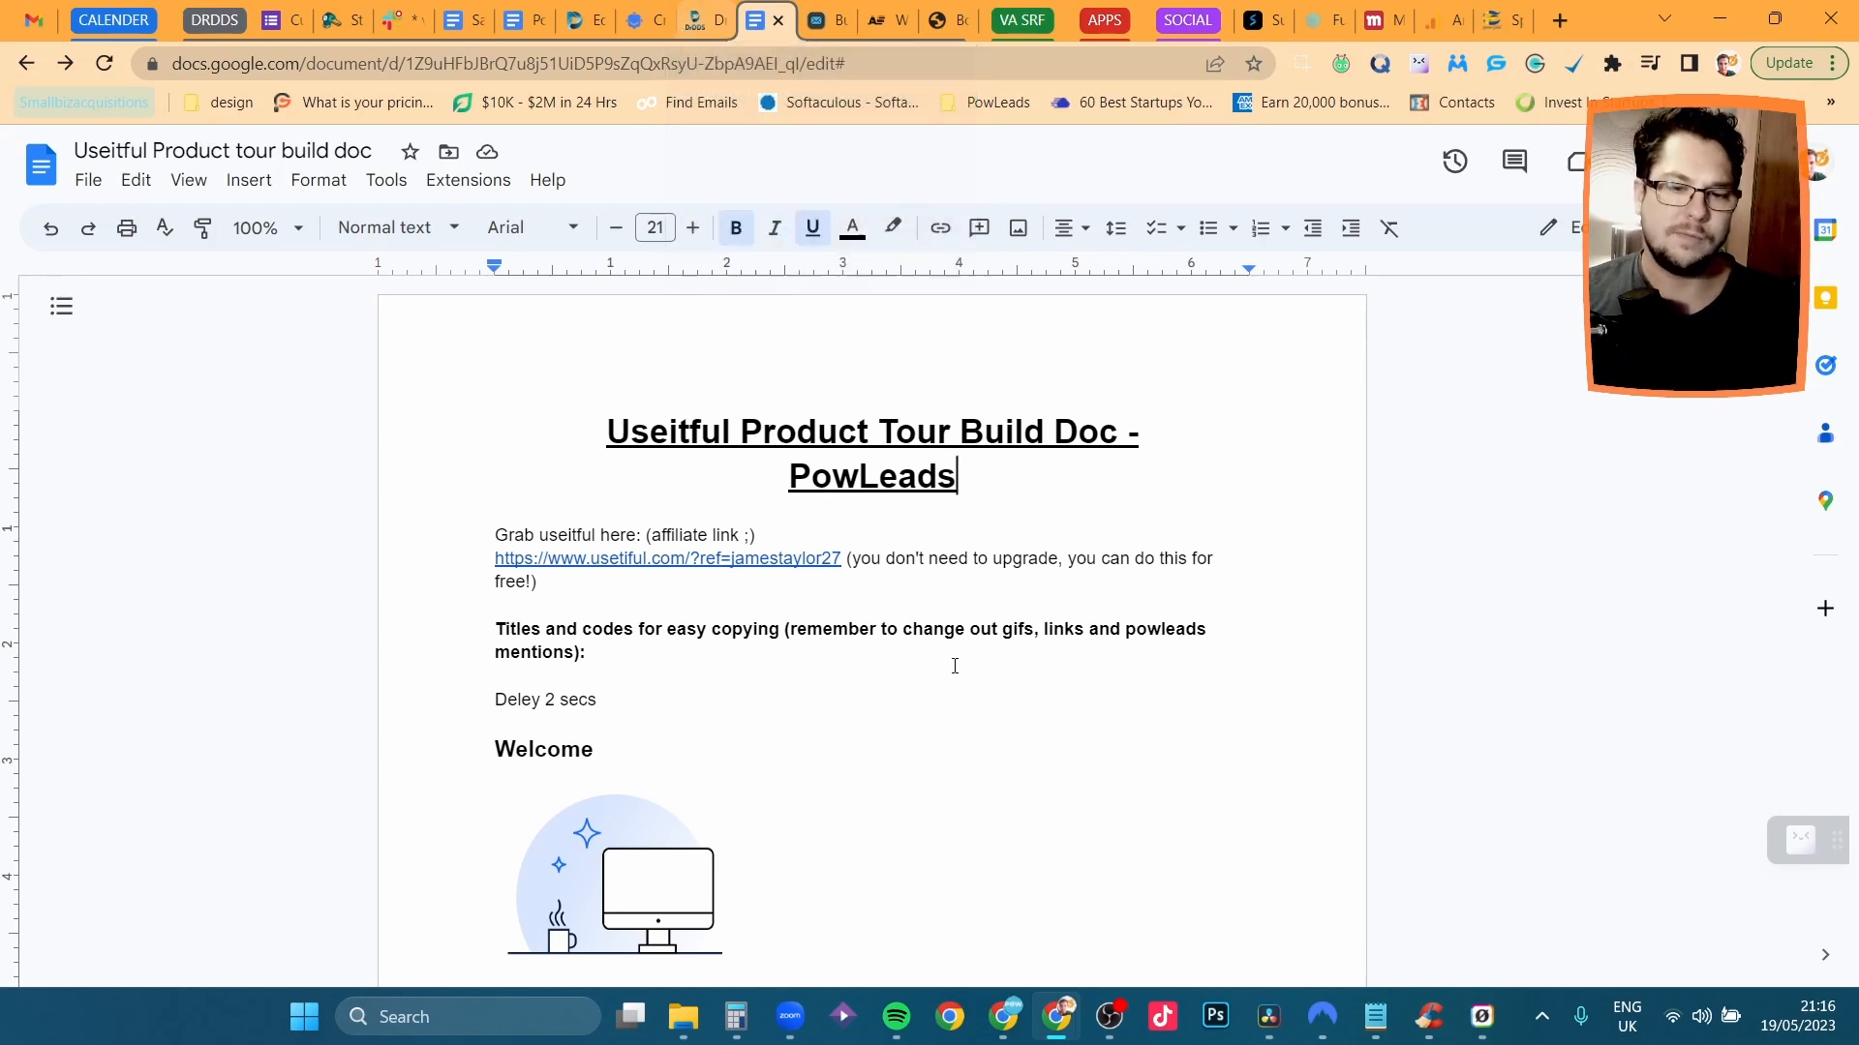
Check the DrDDS Launchpad briefly, then return to the build document and skim its titles and codes for copying.
{"action": "left_click", "coordinate": [695, 21]}
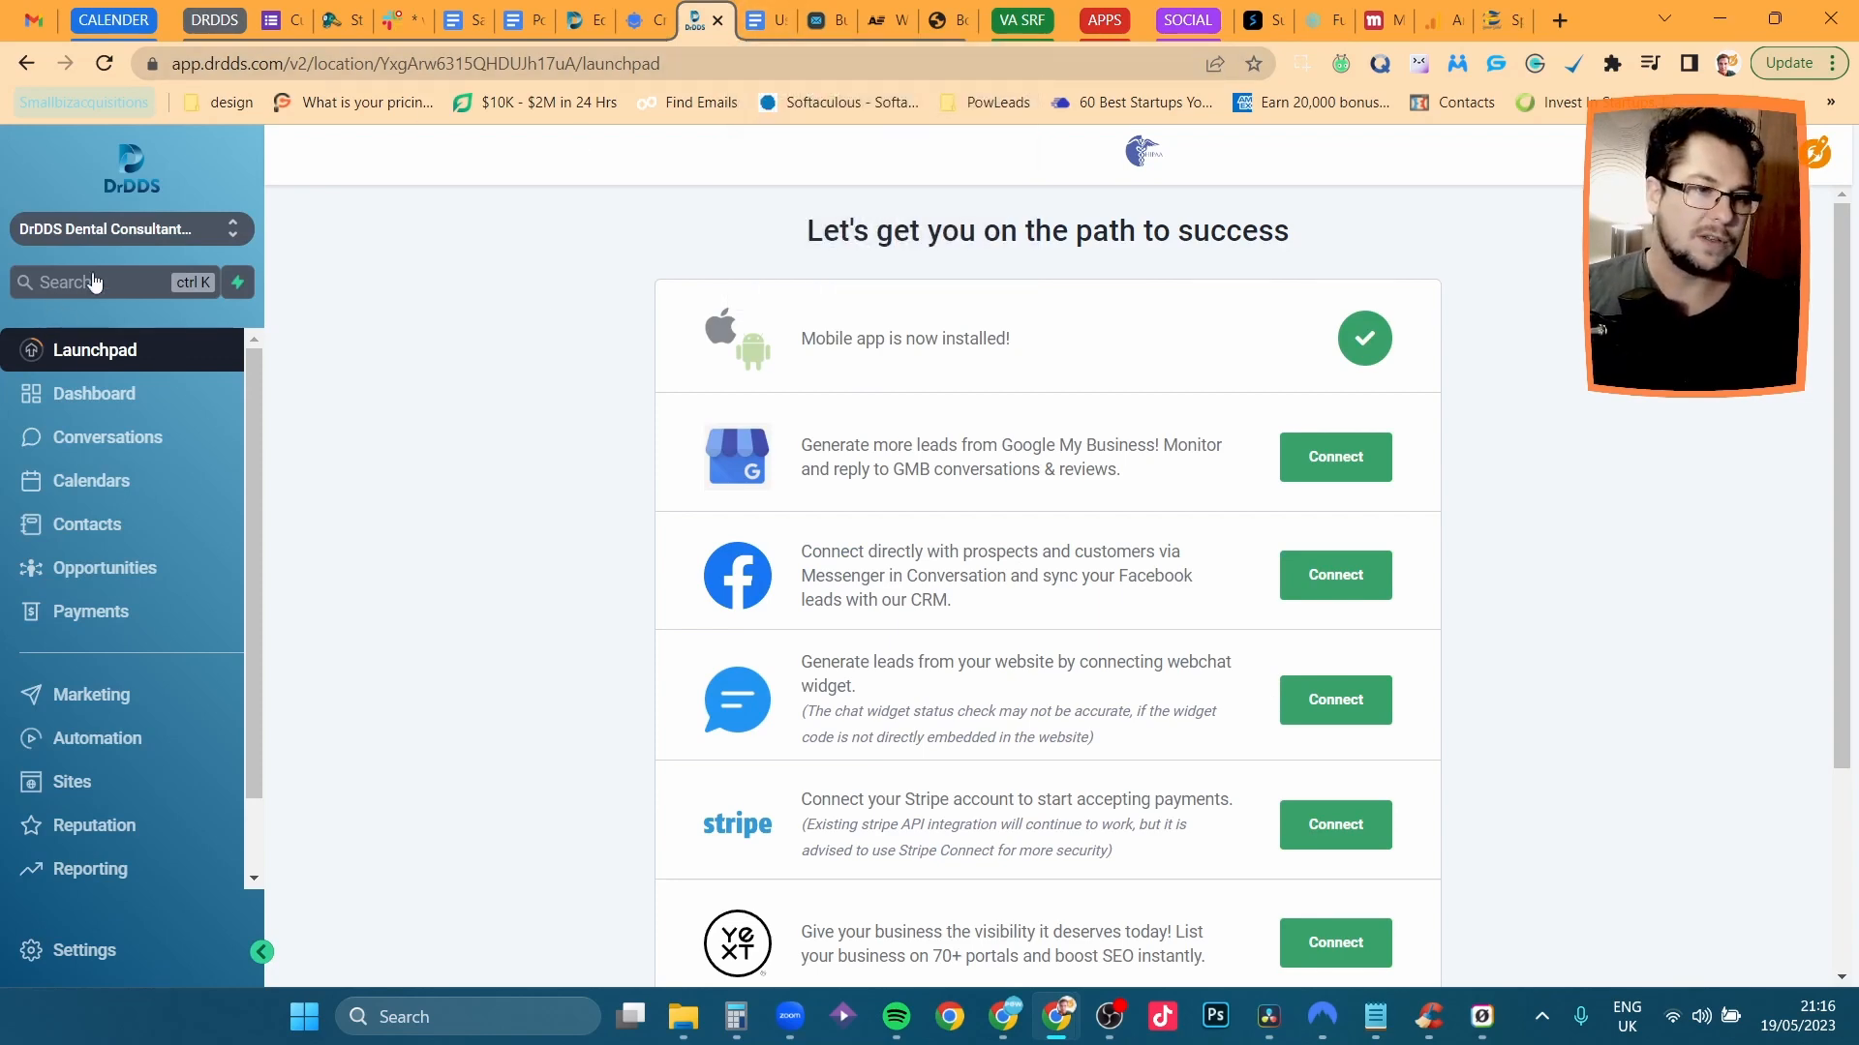
{"action": "left_click", "coordinate": [764, 29]}
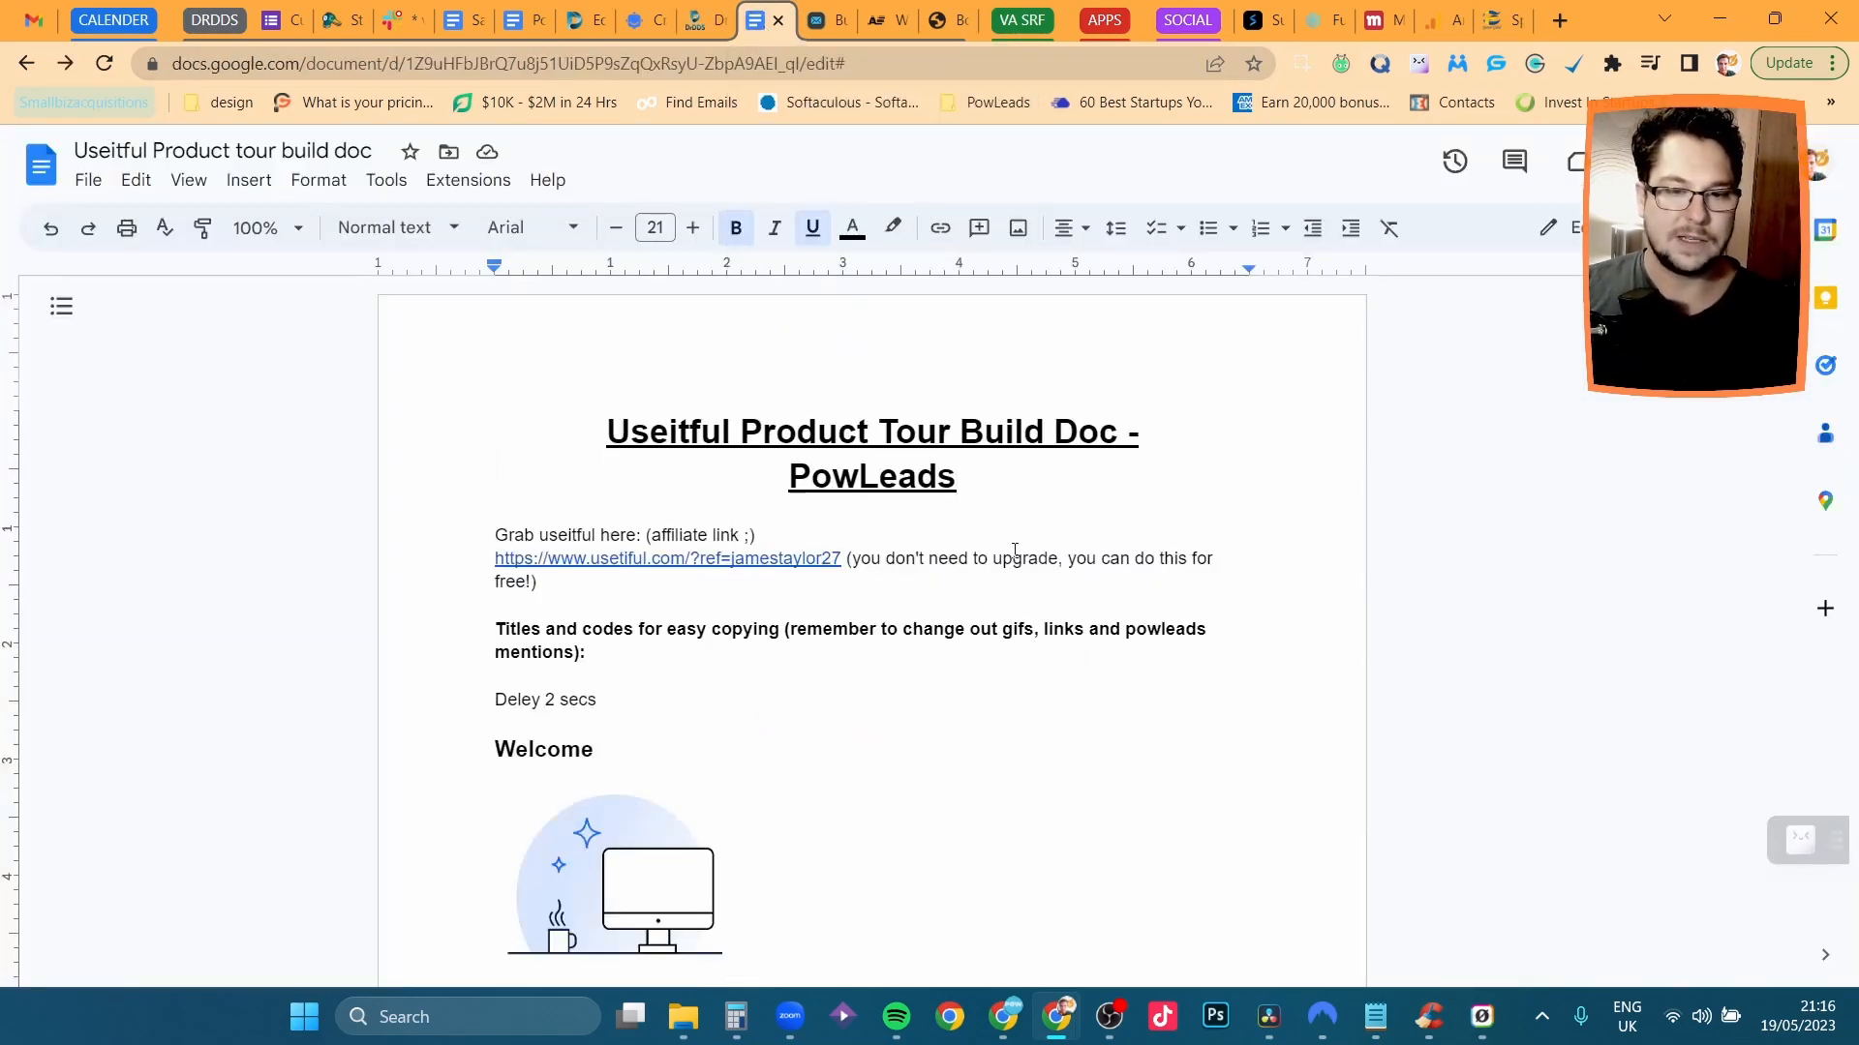
{"action": "left_click_drag", "start_coordinate": [612, 438], "coordinate": [1028, 504]}
{"action": "double_click", "coordinate": [1026, 519]}
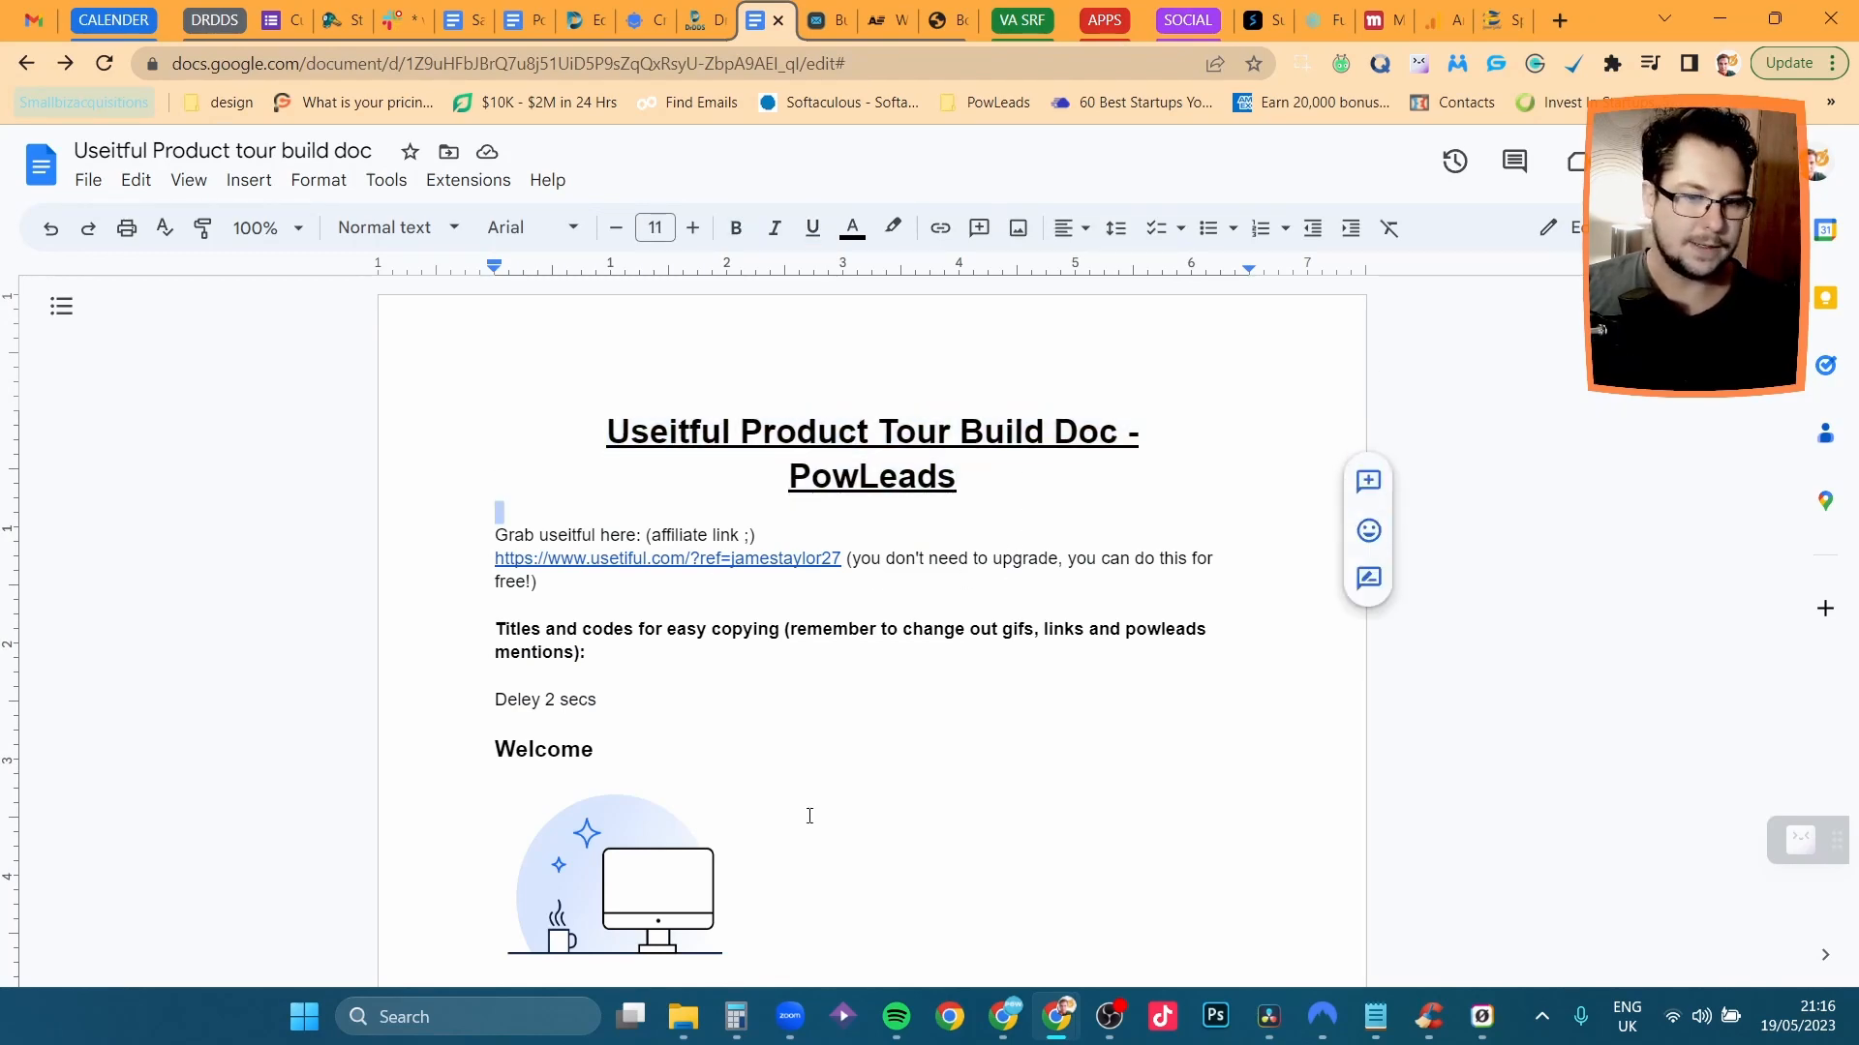
{"action": "scroll", "coordinate": [810, 813], "scroll_direction": "down", "scroll_amount": 10}
{"action": "scroll", "coordinate": [809, 809], "scroll_direction": "up", "scroll_amount": 10}
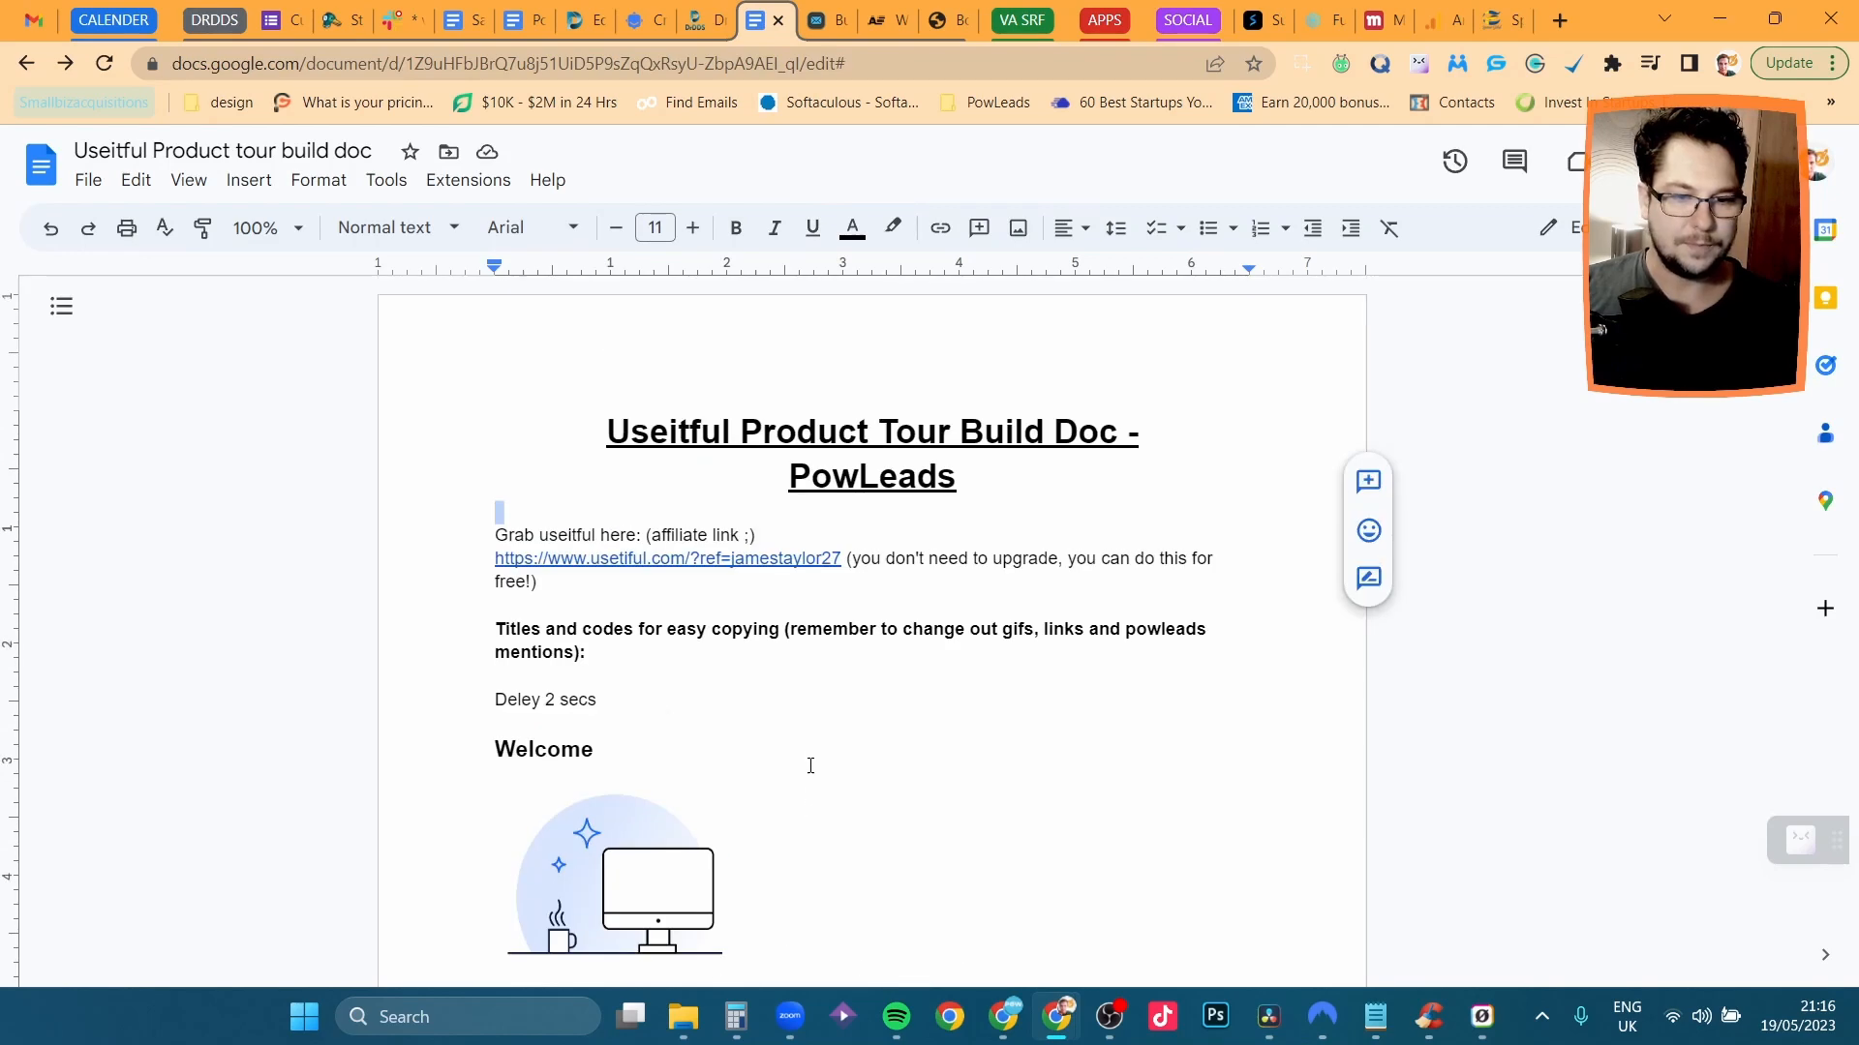
{"action": "scroll", "coordinate": [810, 766], "scroll_direction": "down", "scroll_amount": 3}
{"action": "scroll", "coordinate": [810, 766], "scroll_direction": "up", "scroll_amount": 3}
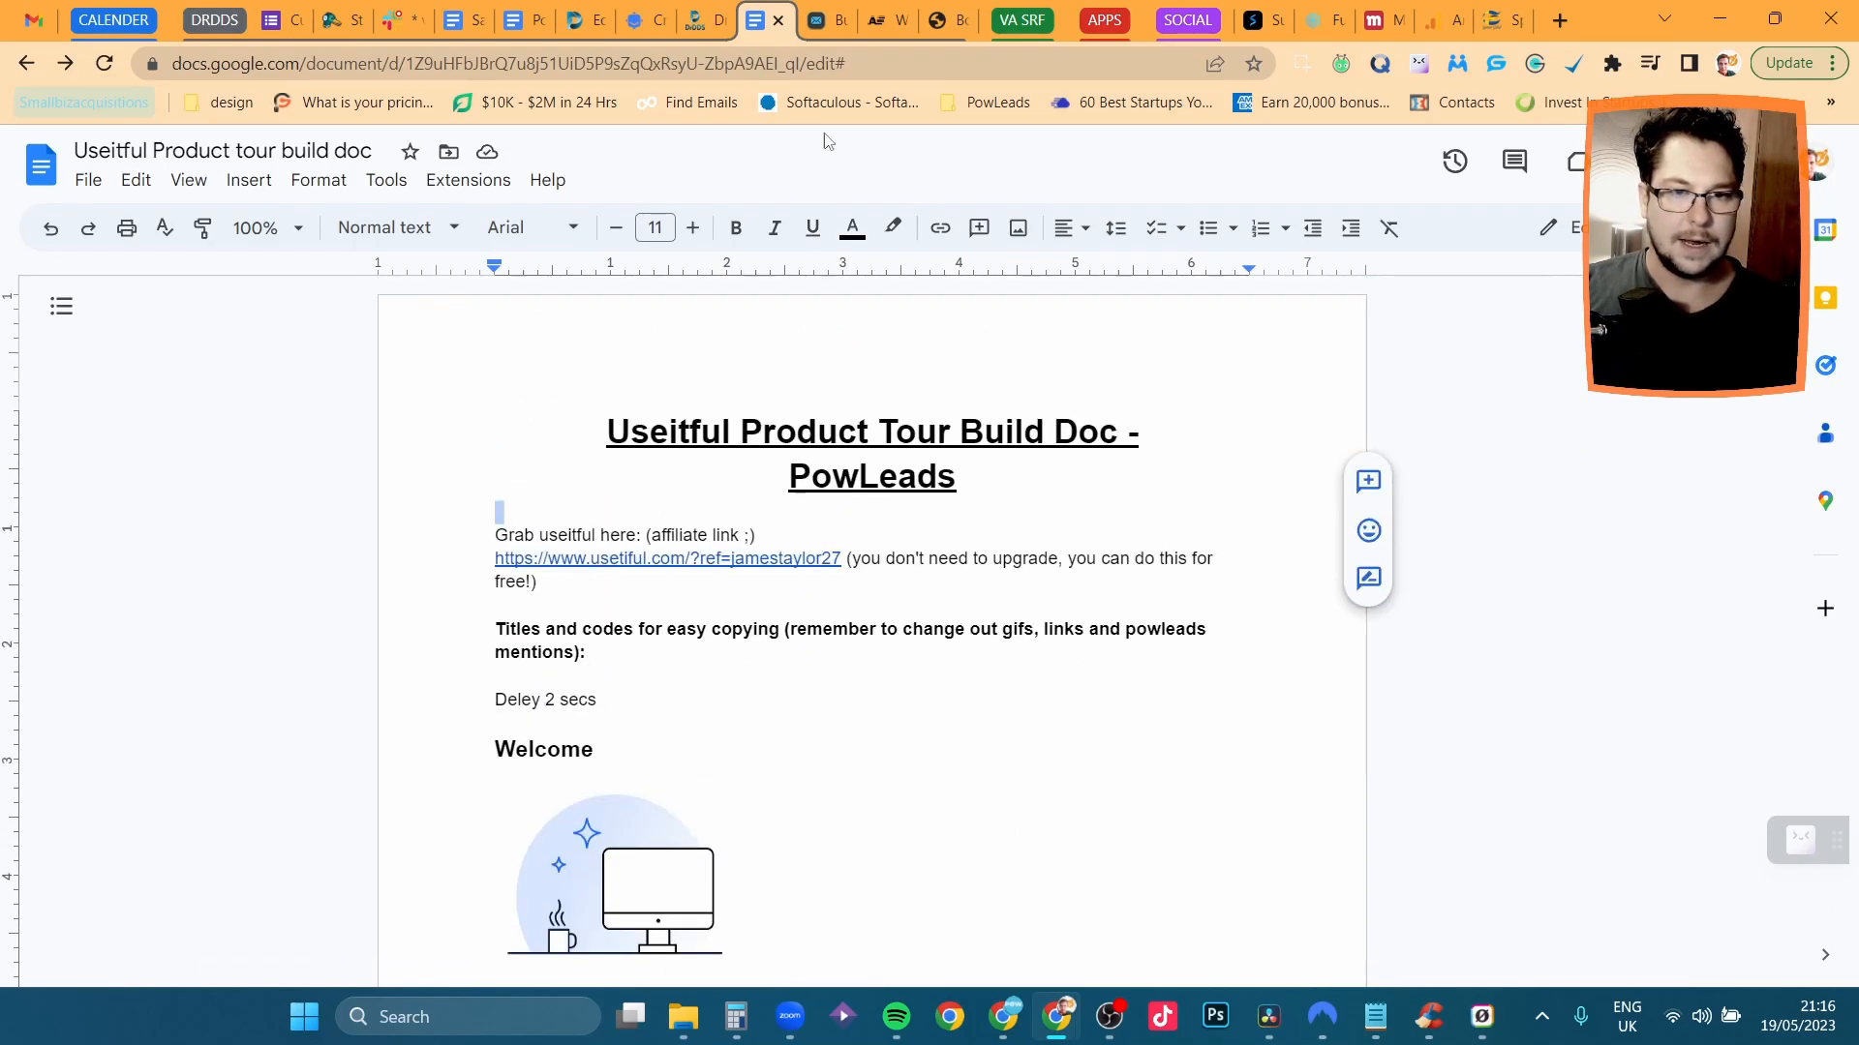
Switch by way of DrDDS to Usetiful and look through the available integrations and partner products.
{"action": "left_click", "coordinate": [707, 21]}
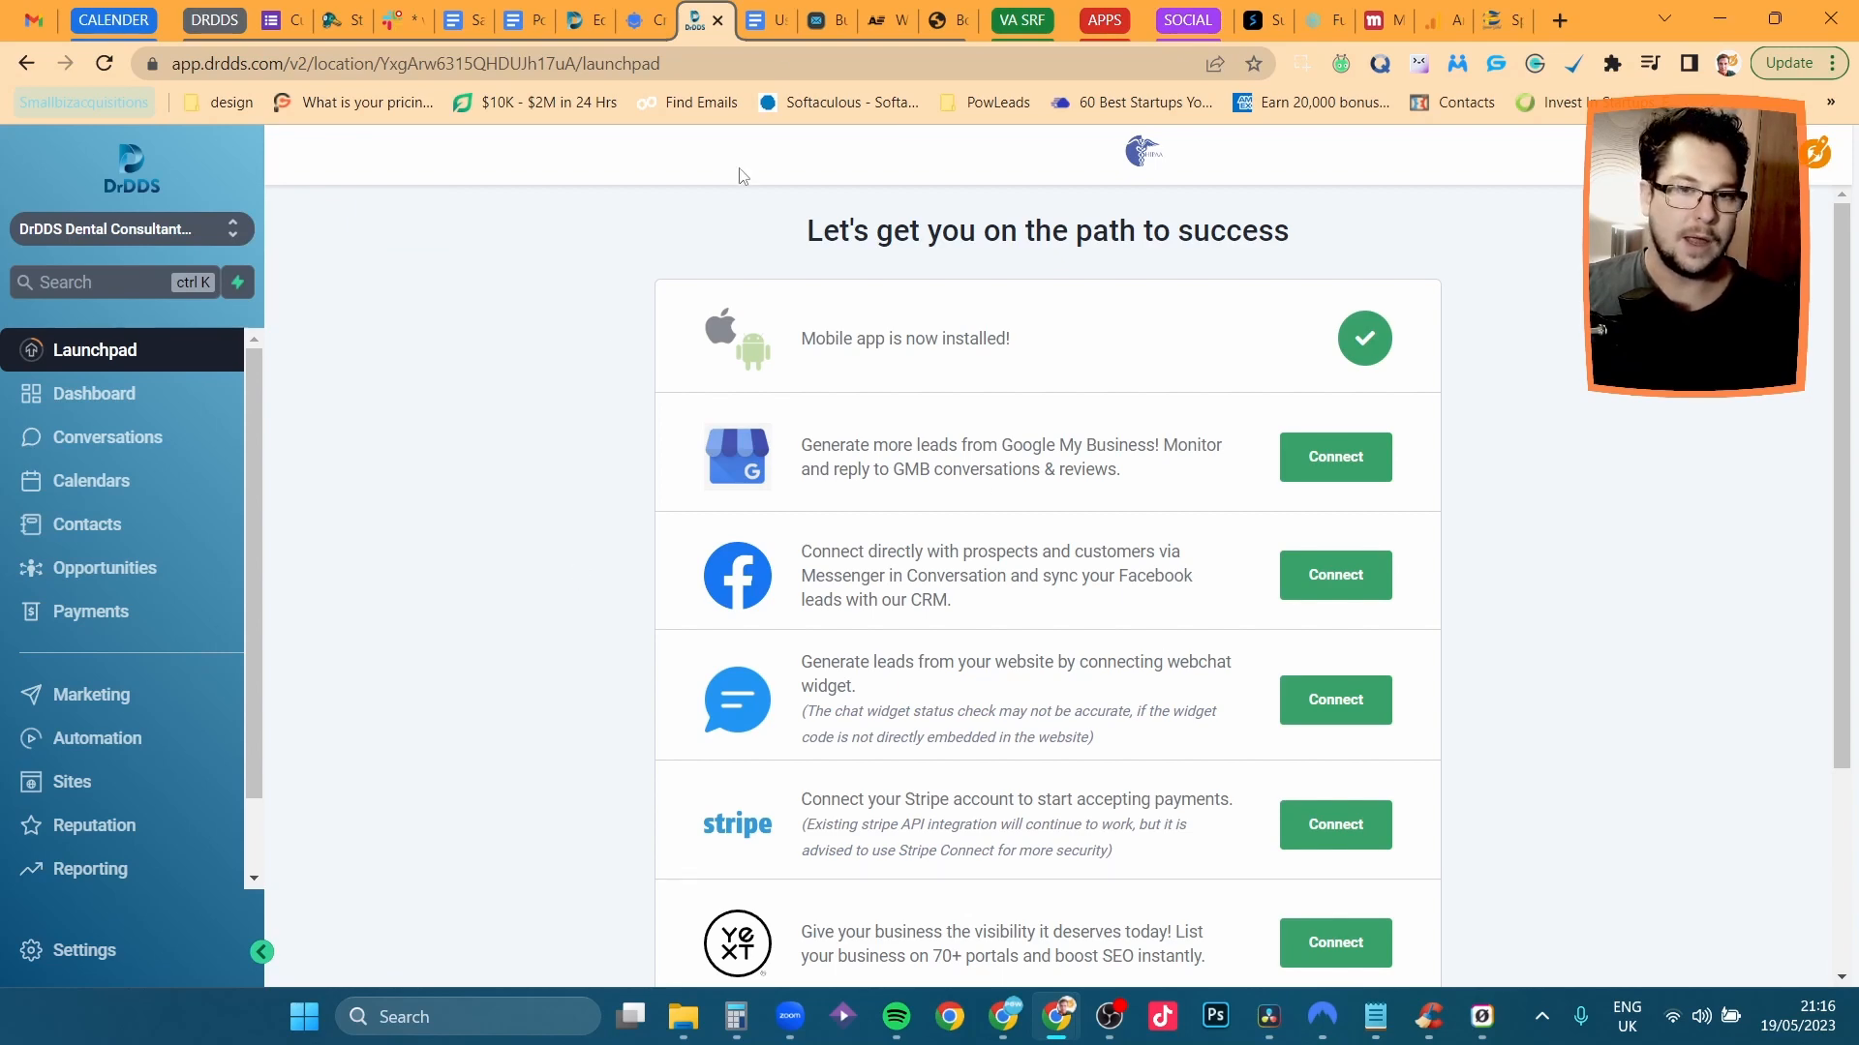
{"action": "left_click", "coordinate": [648, 26]}
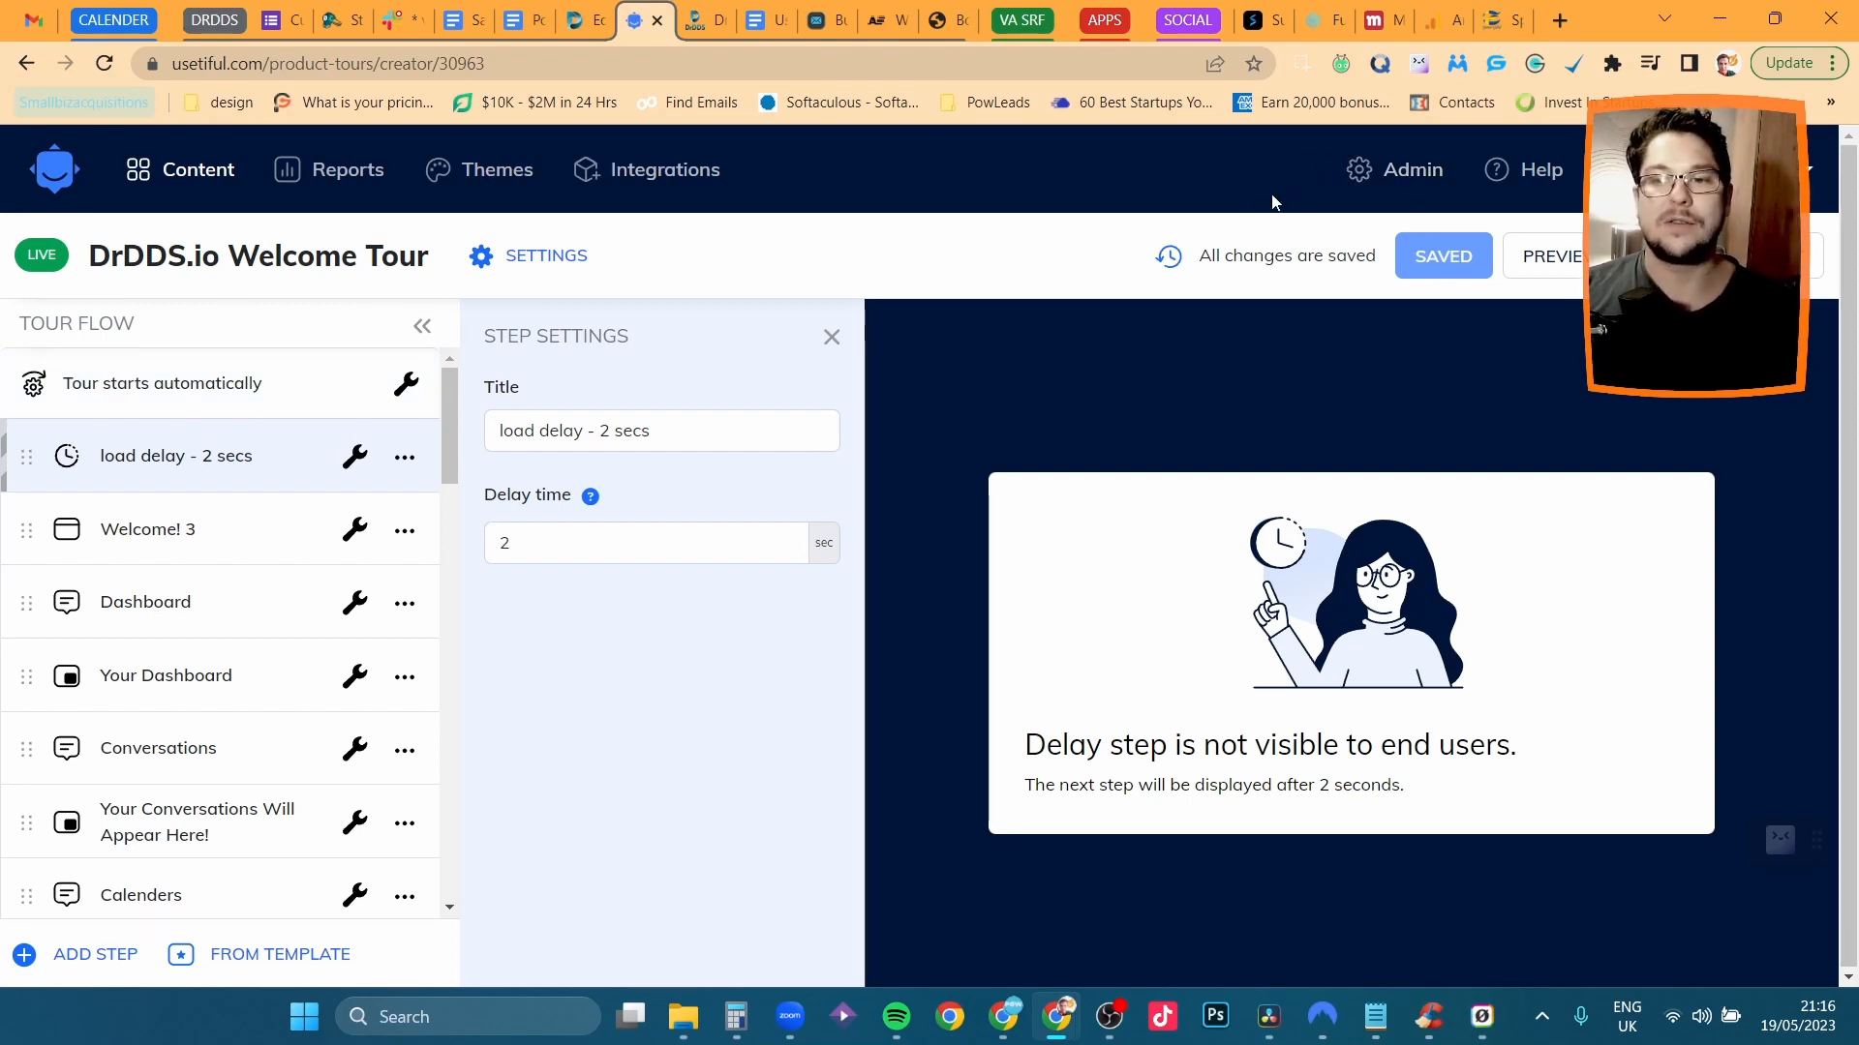
{"action": "left_click", "coordinate": [644, 174]}
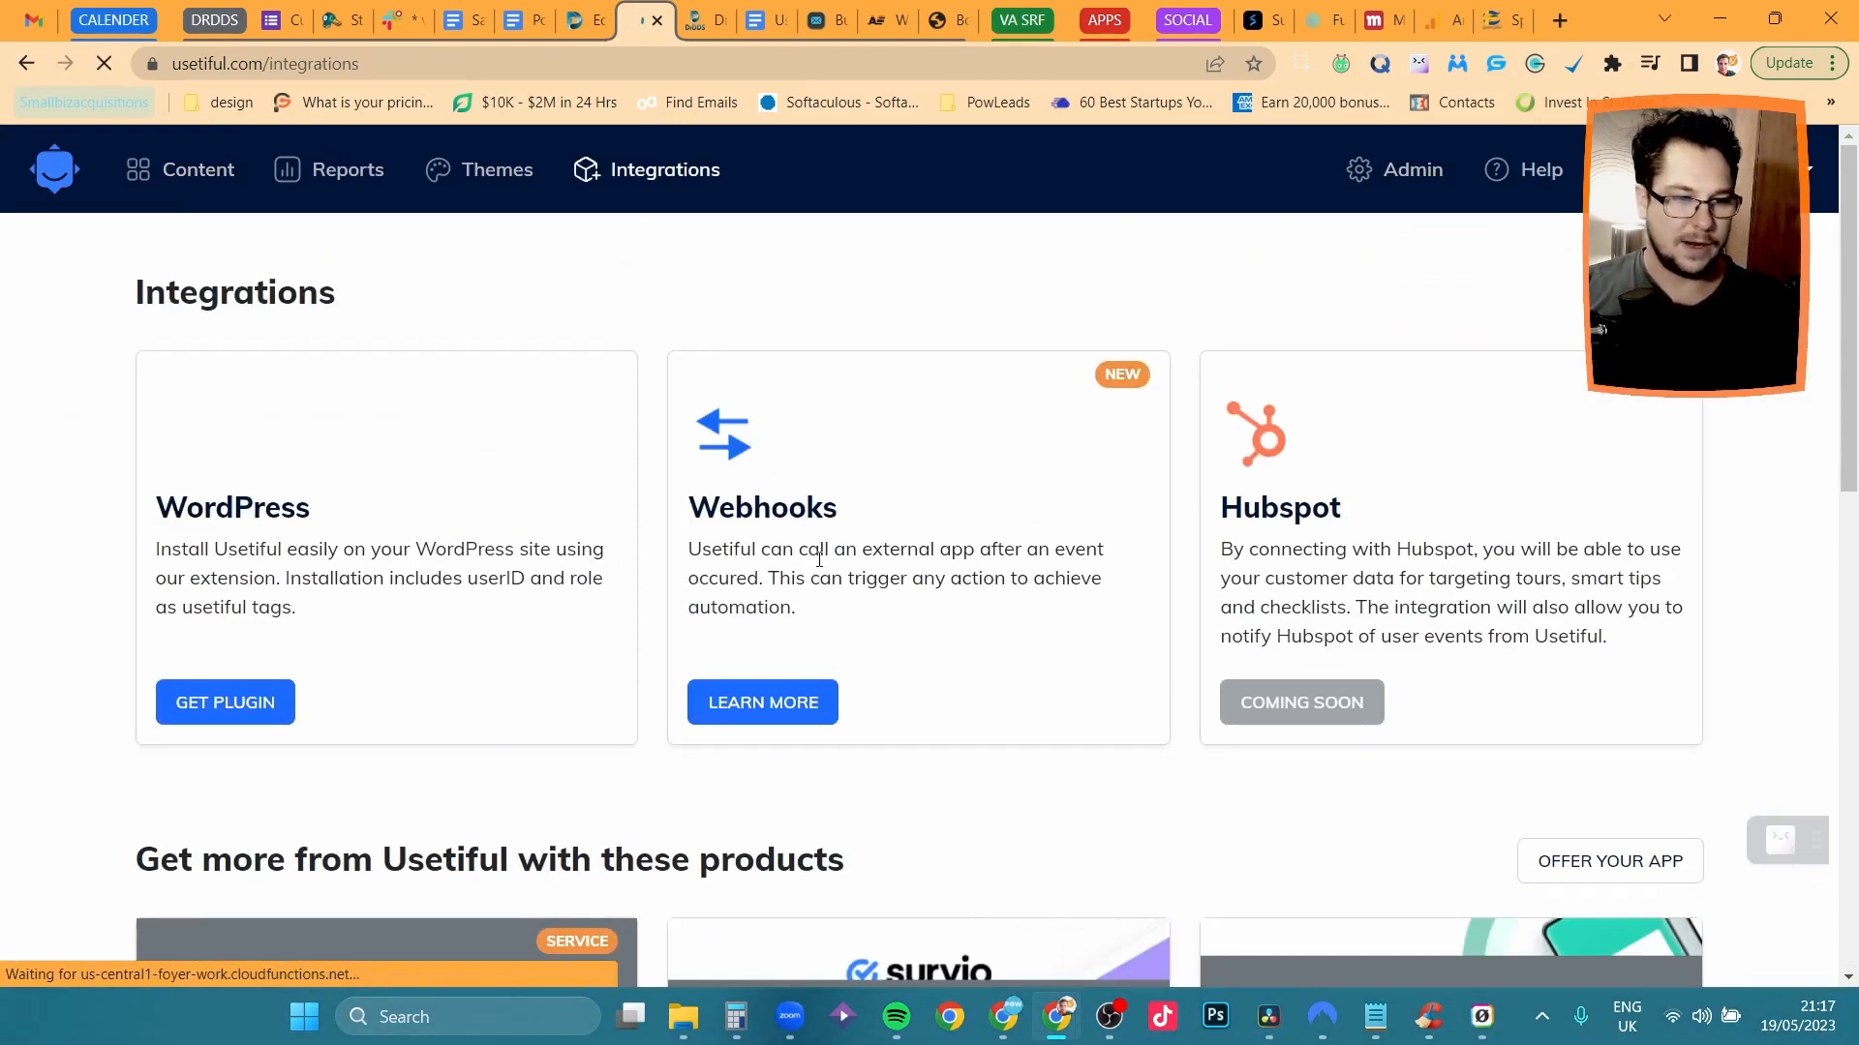
{"action": "scroll", "coordinate": [960, 542], "scroll_direction": "down", "scroll_amount": 5}
{"action": "scroll", "coordinate": [963, 543], "scroll_direction": "down", "scroll_amount": 6}
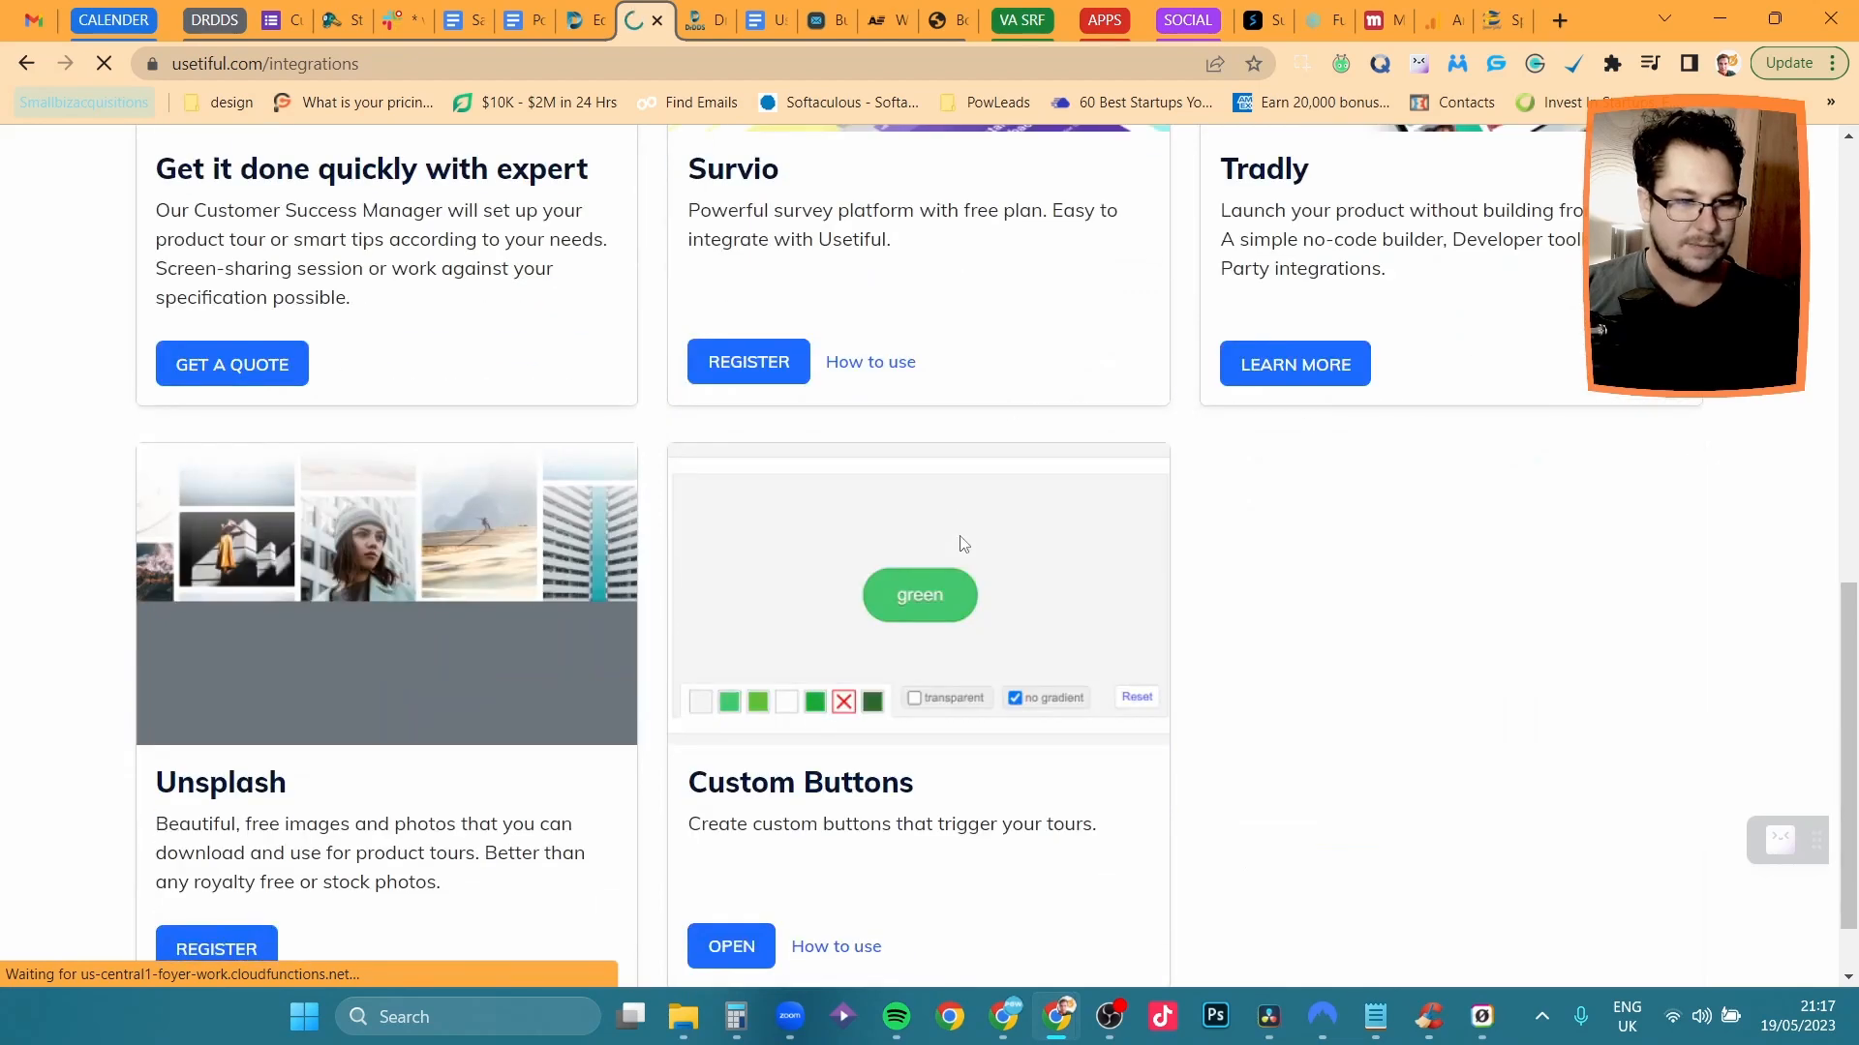
{"action": "scroll", "coordinate": [964, 544], "scroll_direction": "up", "scroll_amount": 10}
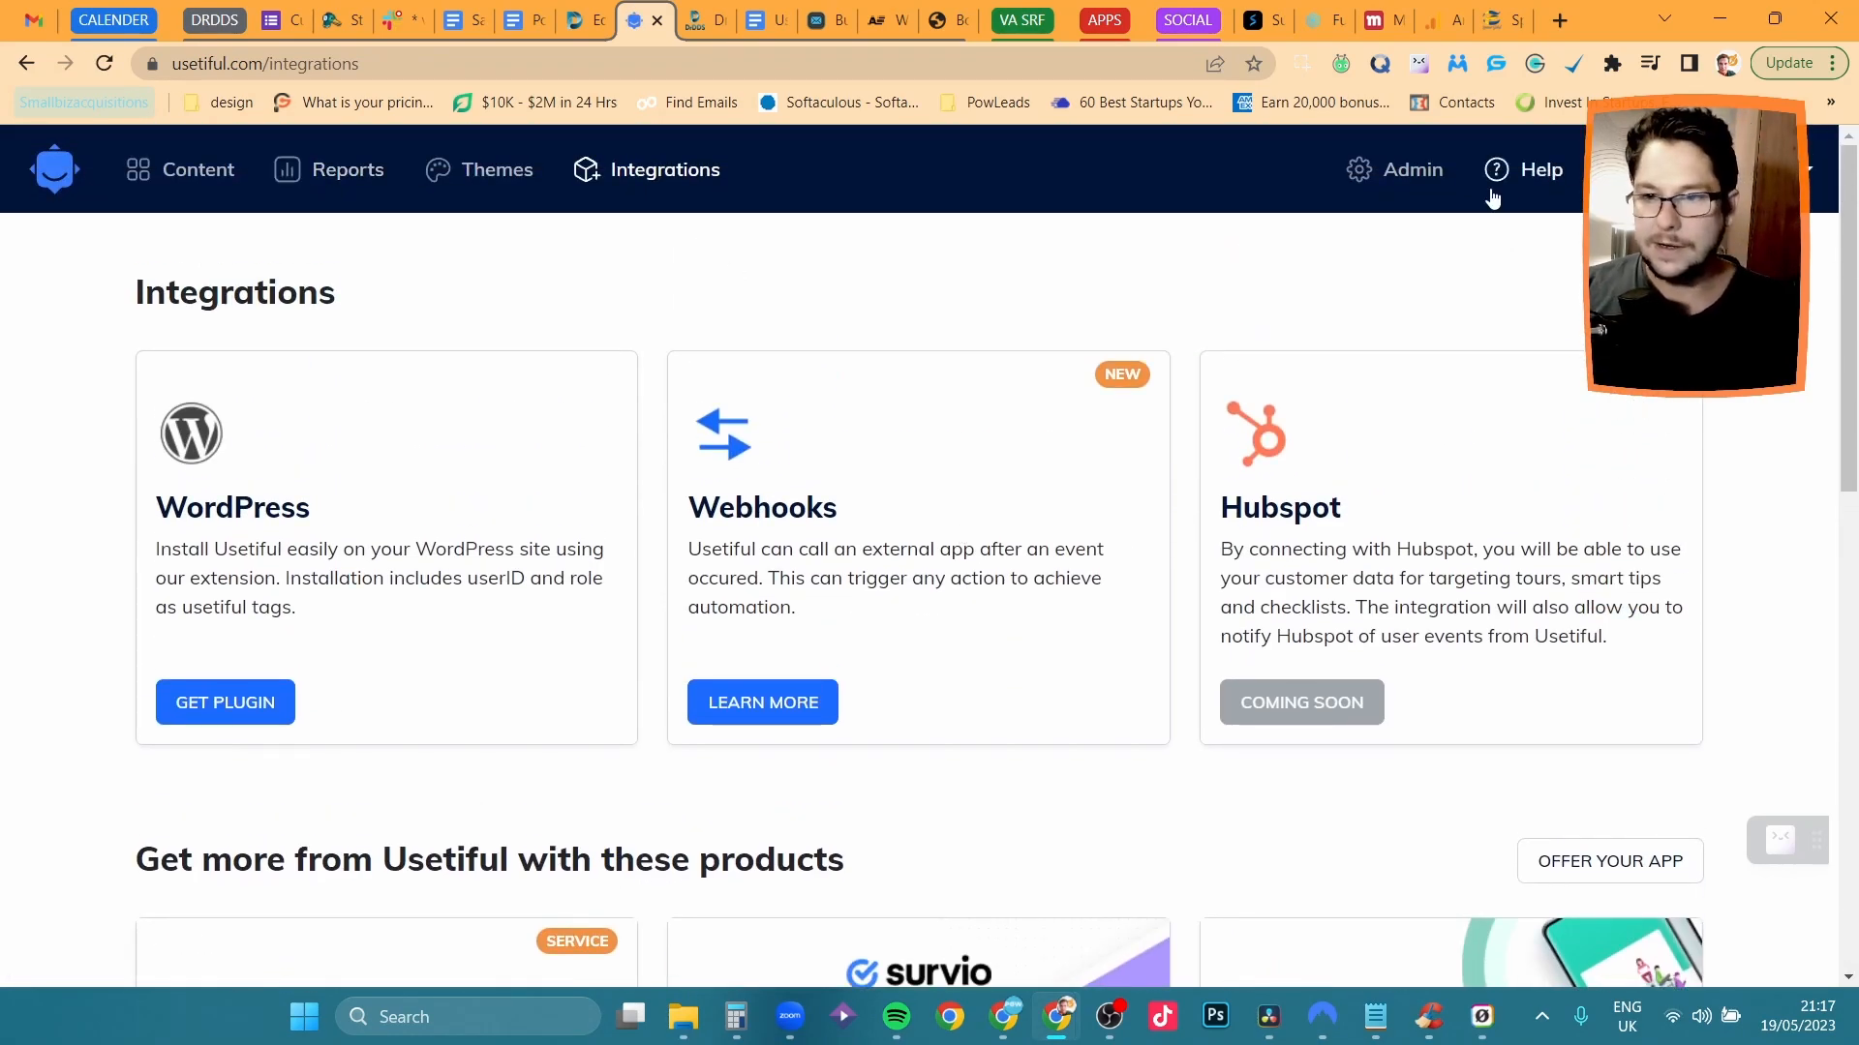
Return to the Tours list, view the preview plugin's Chrome Web Store page and close it.
{"action": "left_click", "coordinate": [214, 174]}
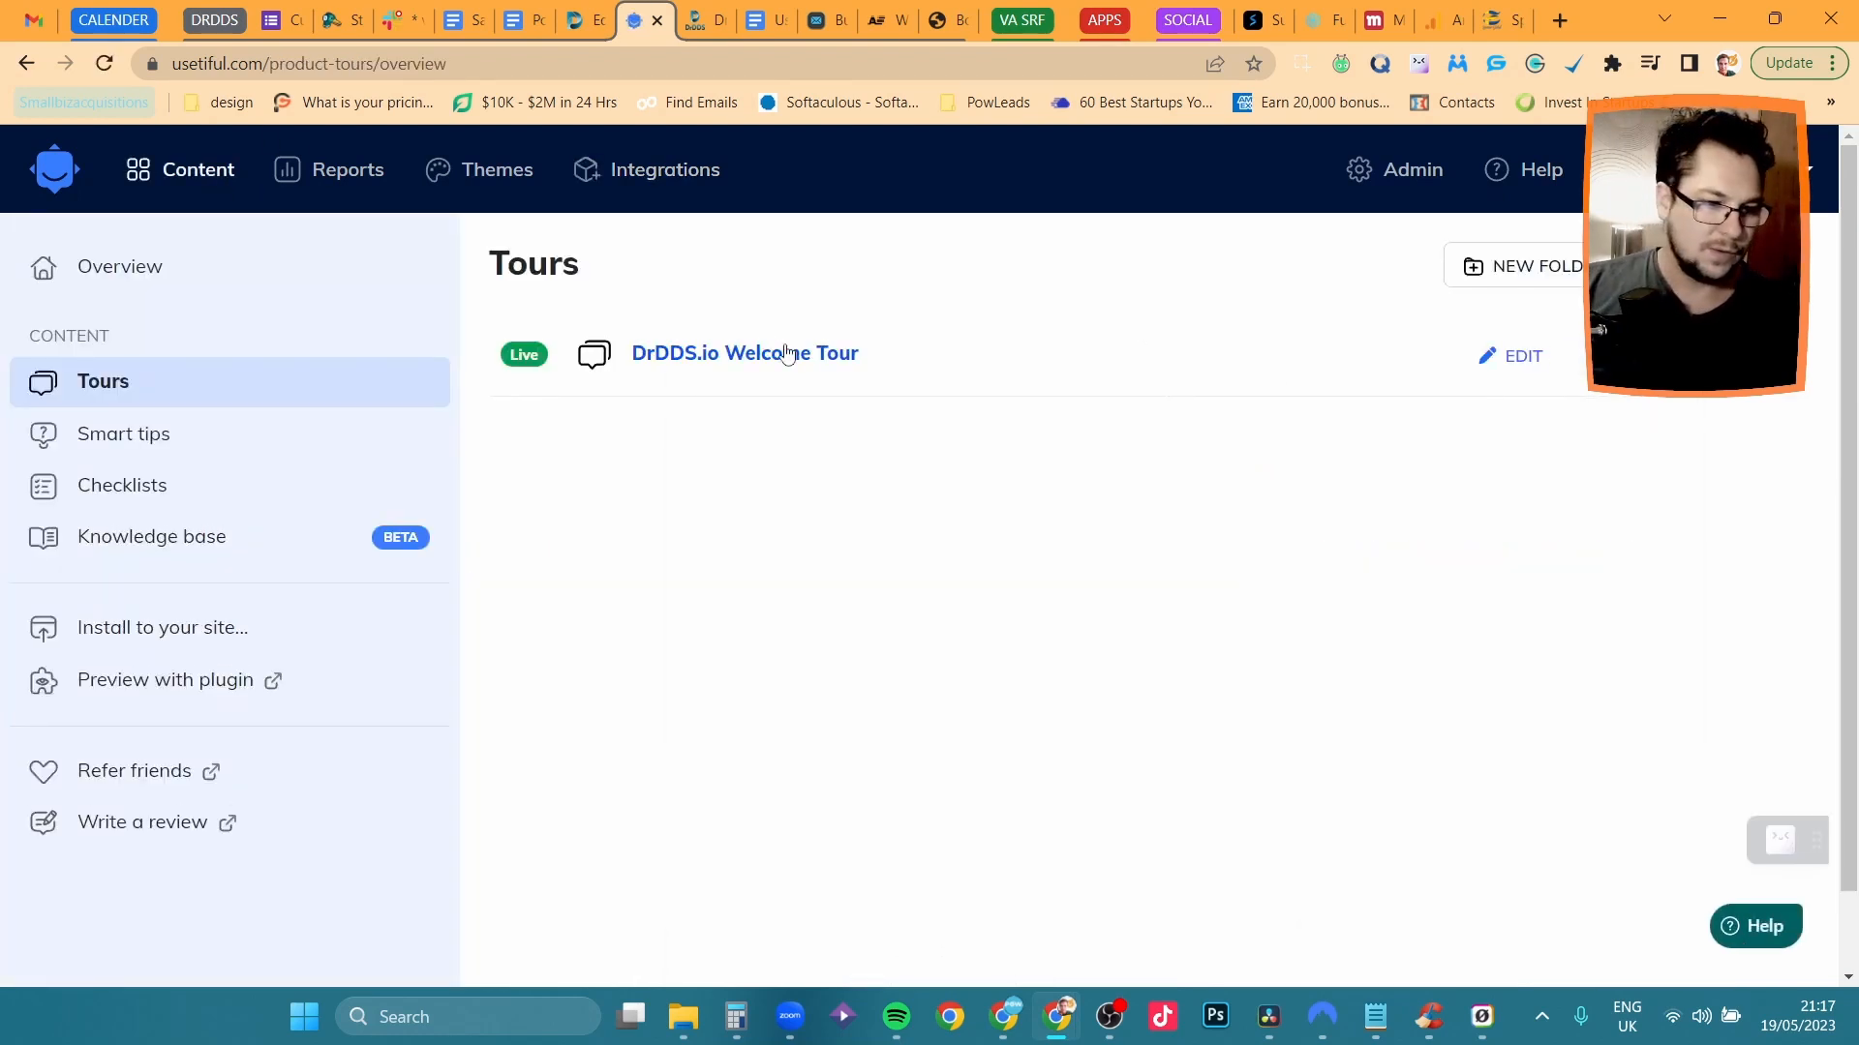
{"action": "left_click", "coordinate": [211, 693]}
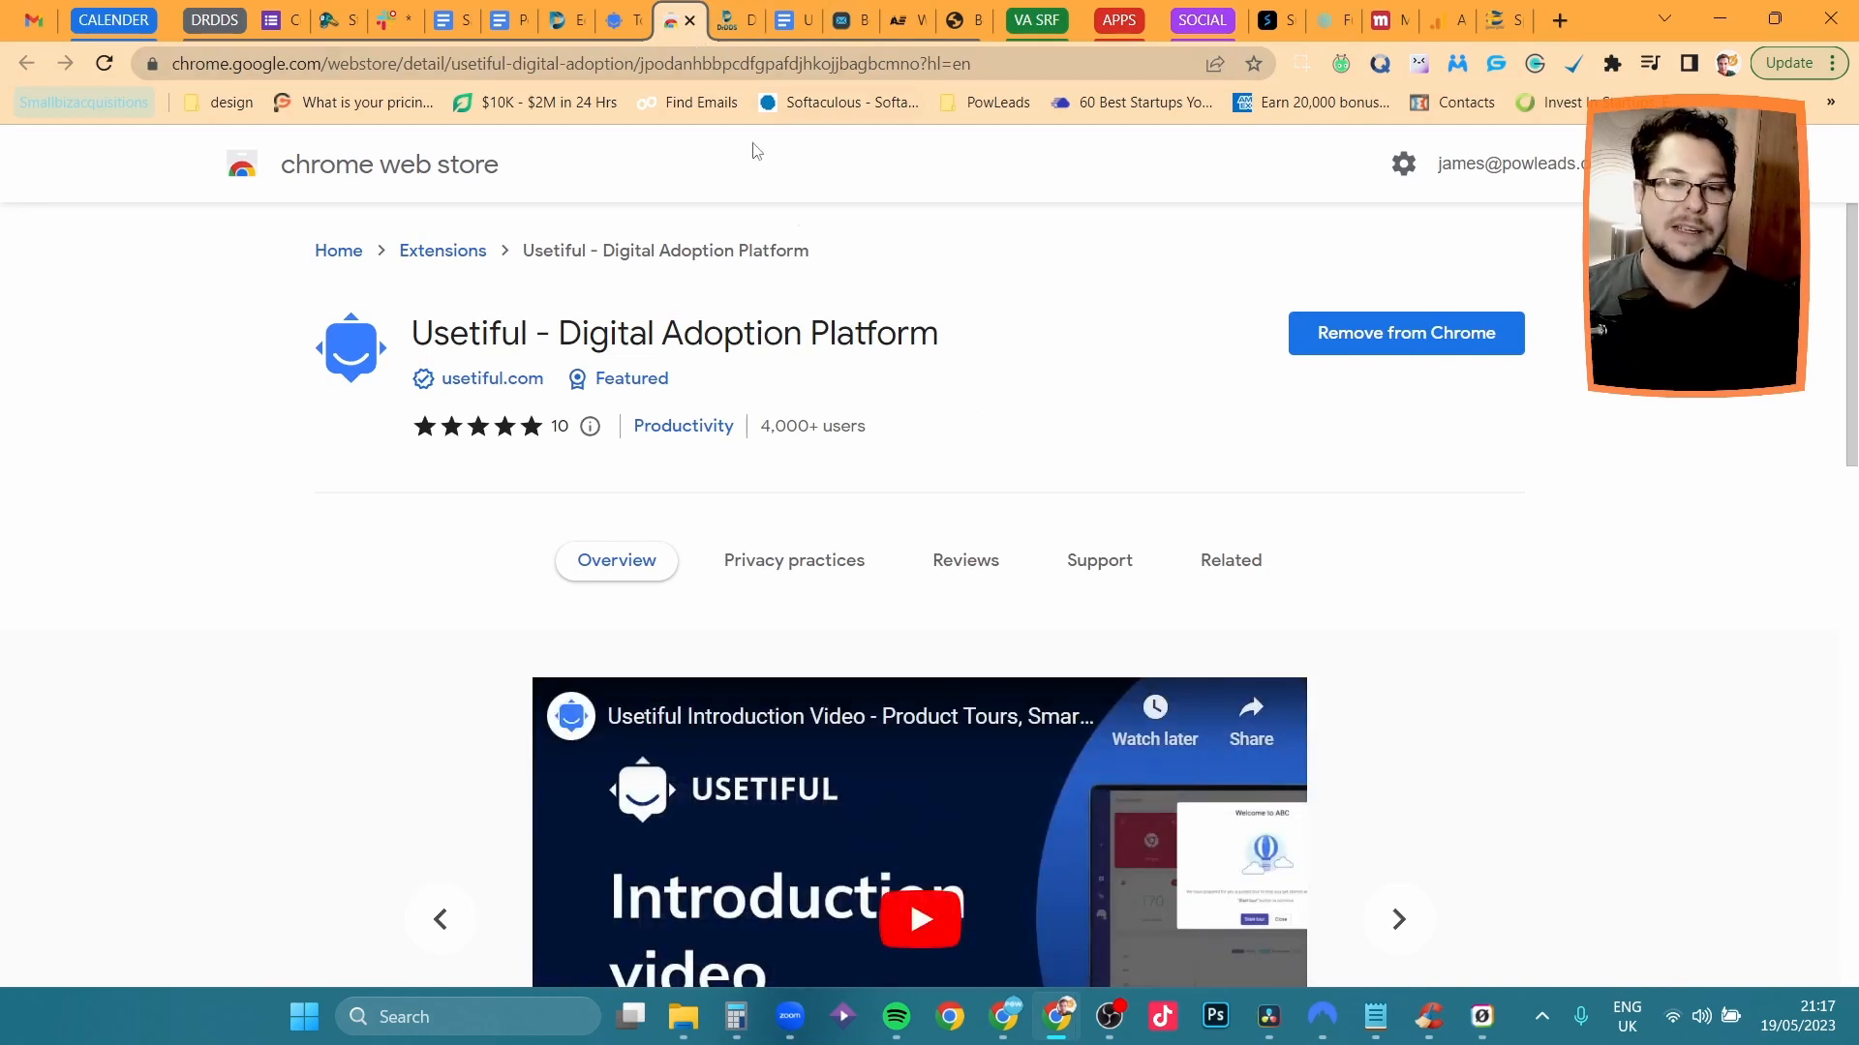
{"action": "left_click", "coordinate": [690, 20]}
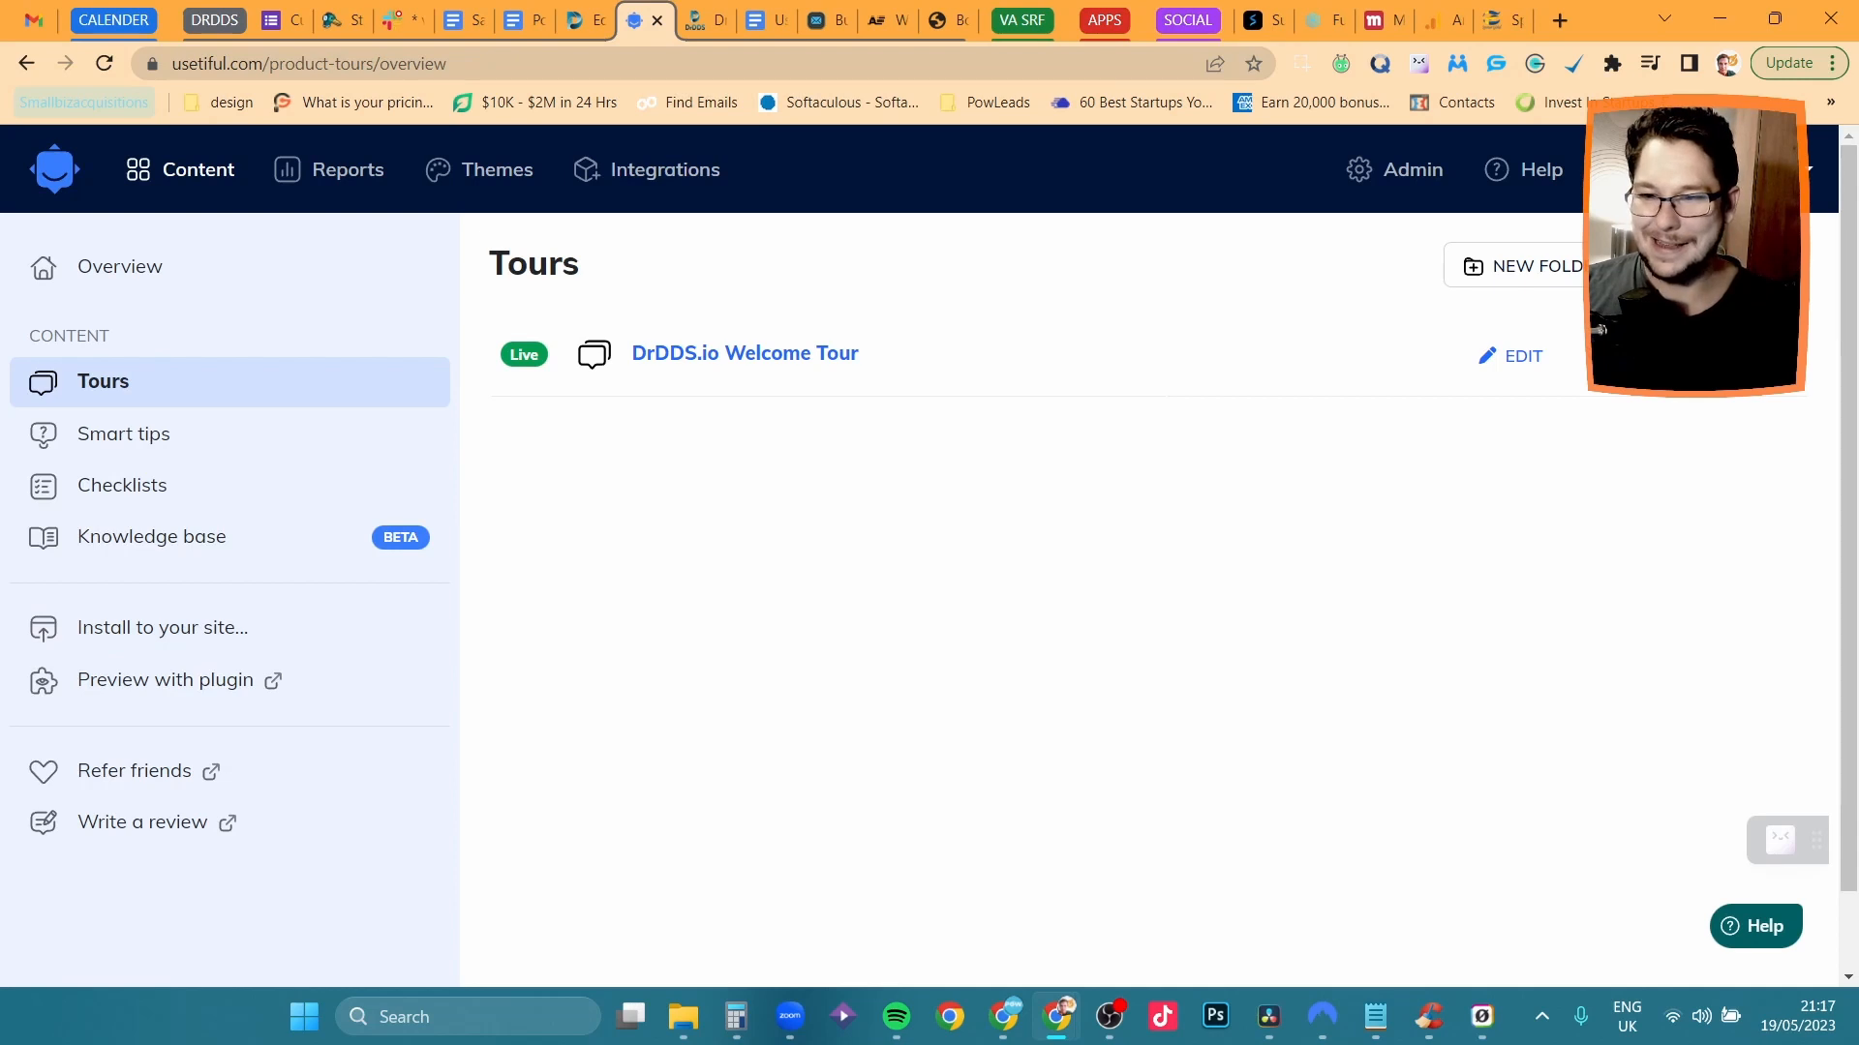
Open the DrDDS.io Welcome Tour in Usetiful, then switch past the build document to the DrDDS Launchpad.
{"action": "left_click", "coordinate": [753, 356]}
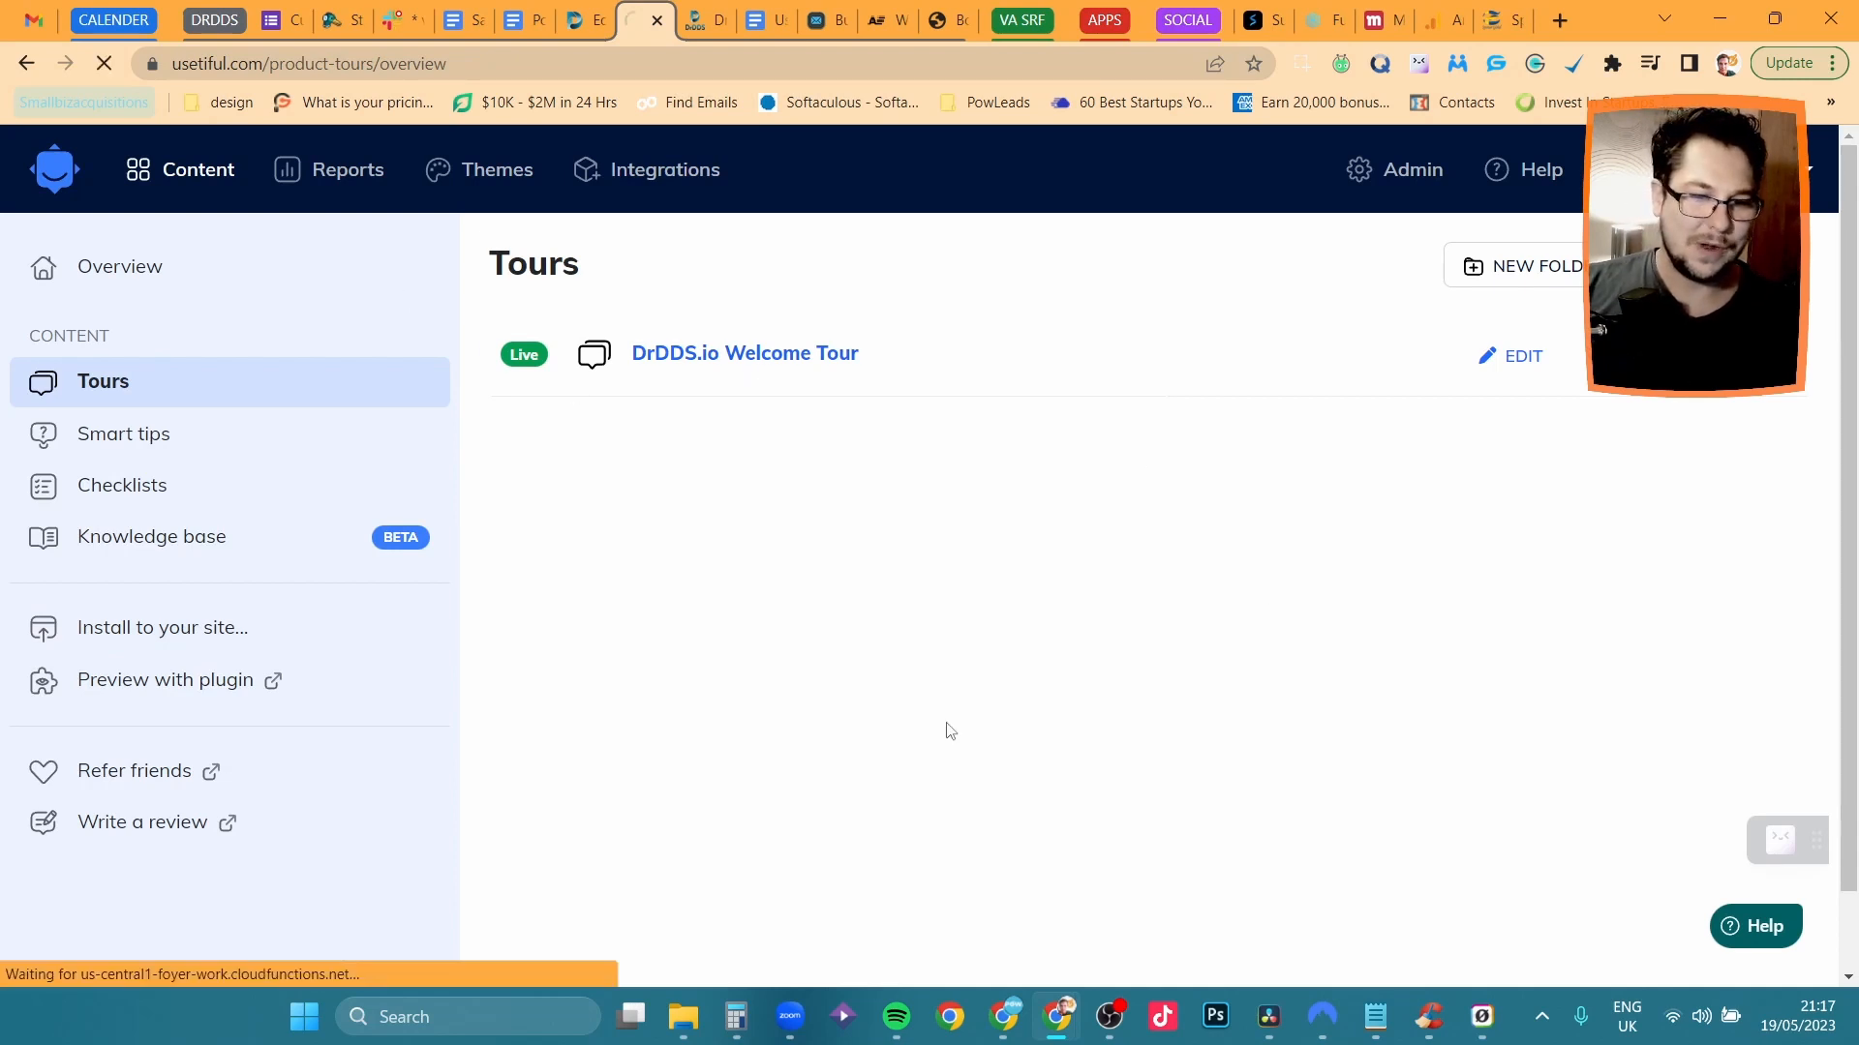
{"action": "left_click", "coordinate": [743, 24]}
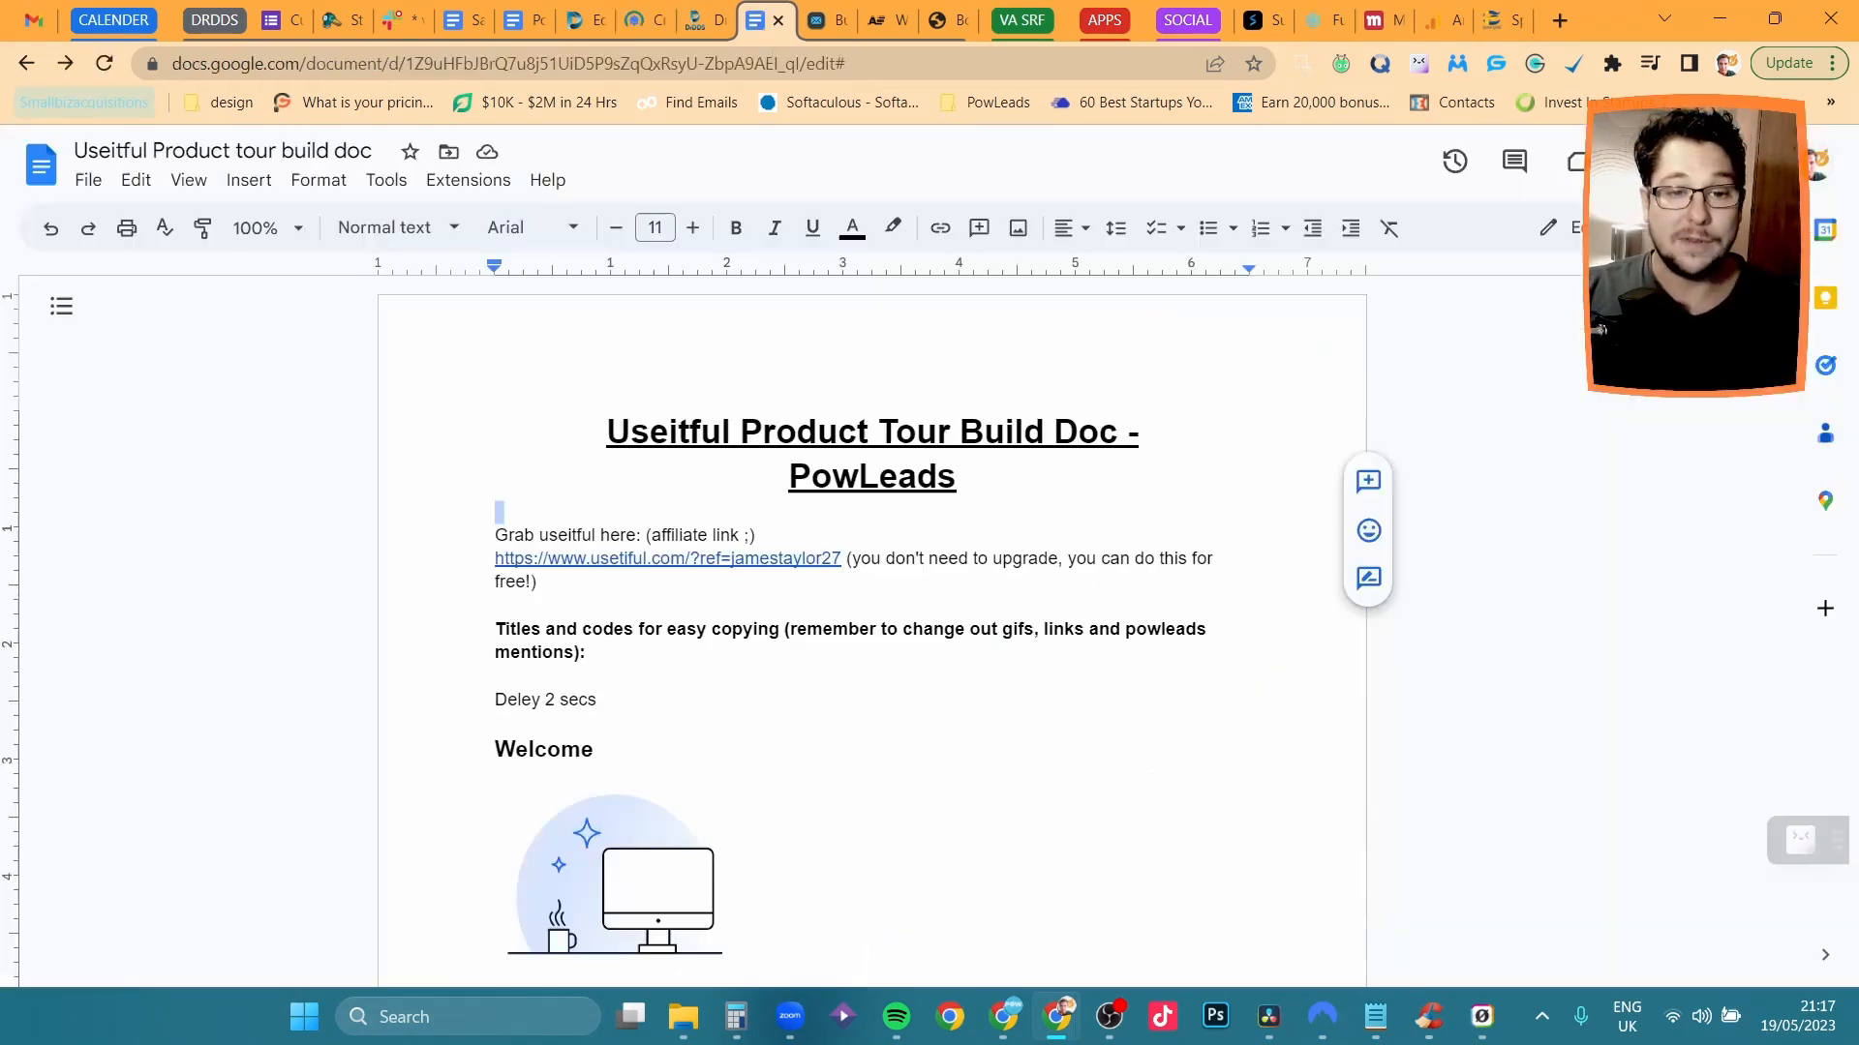
{"action": "left_click", "coordinate": [695, 20]}
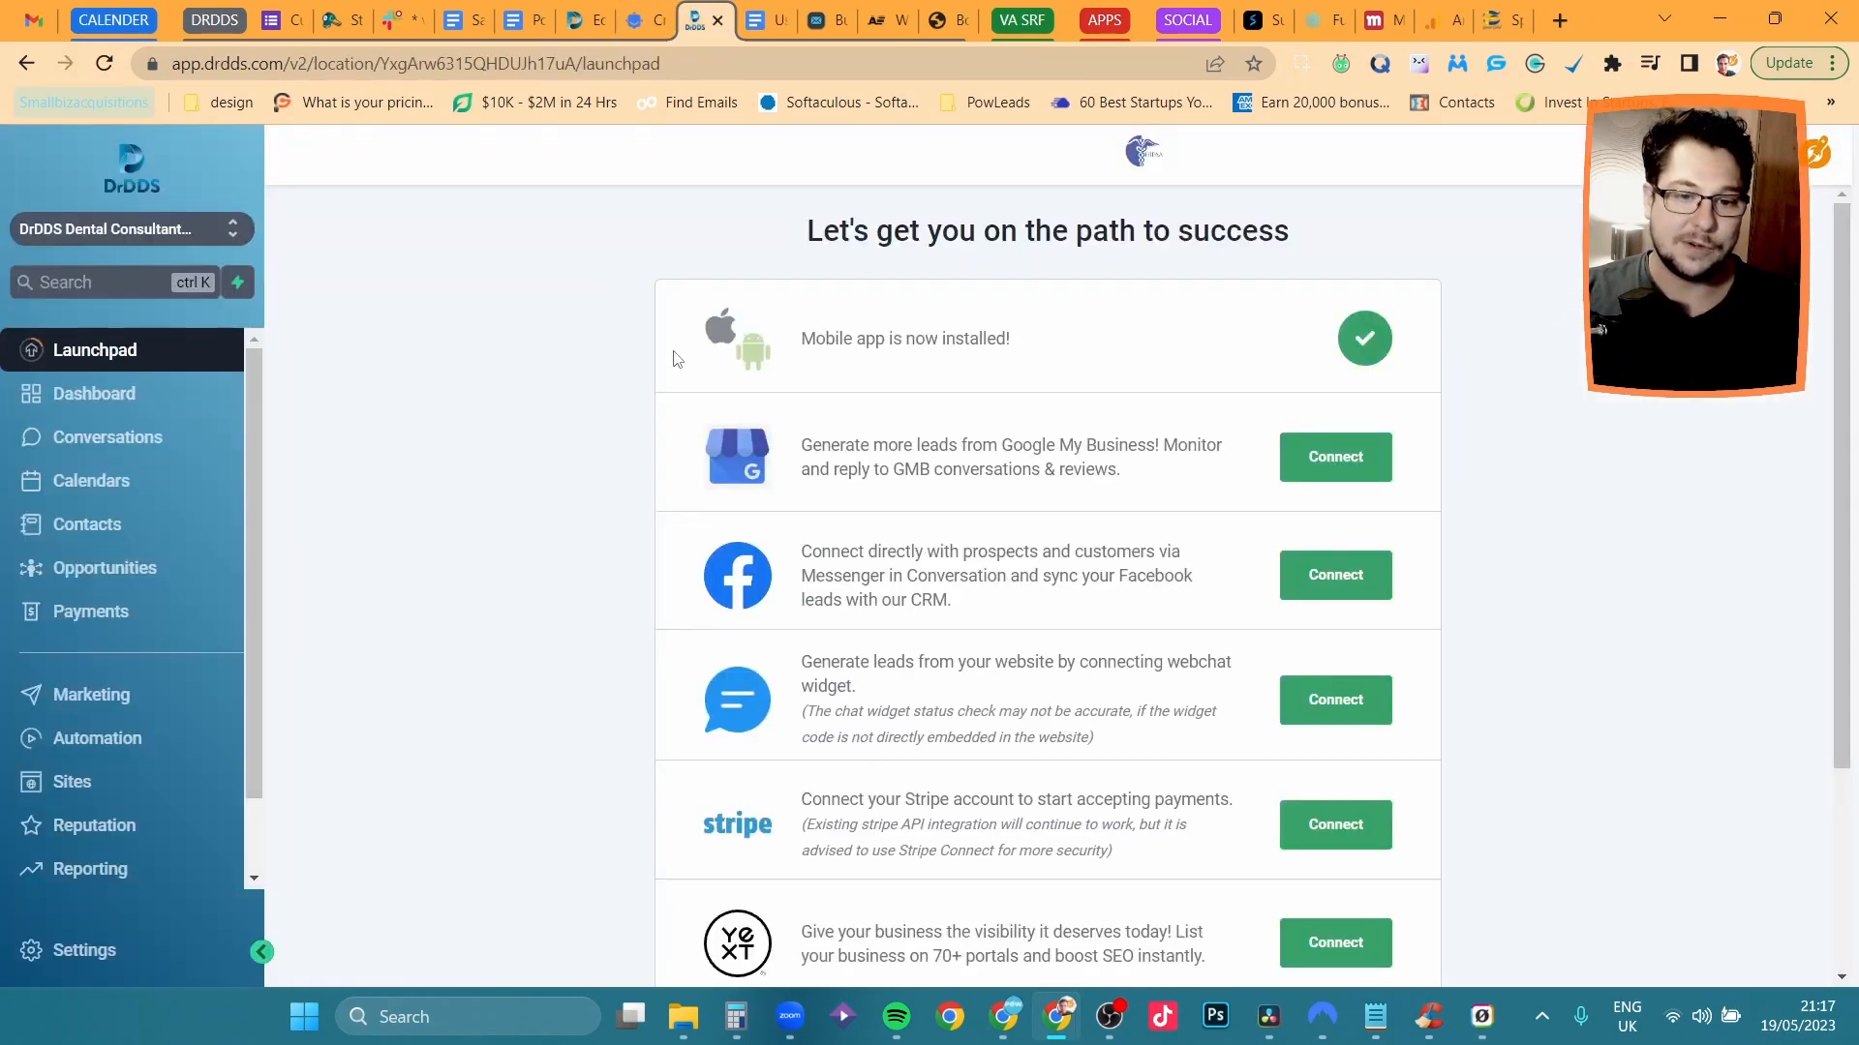
Place the Usetiful tour editor and the build document side by side, giving the editor the wider share of the screen.
{"action": "left_click_drag", "start_coordinate": [756, 24], "coordinate": [685, 22]}
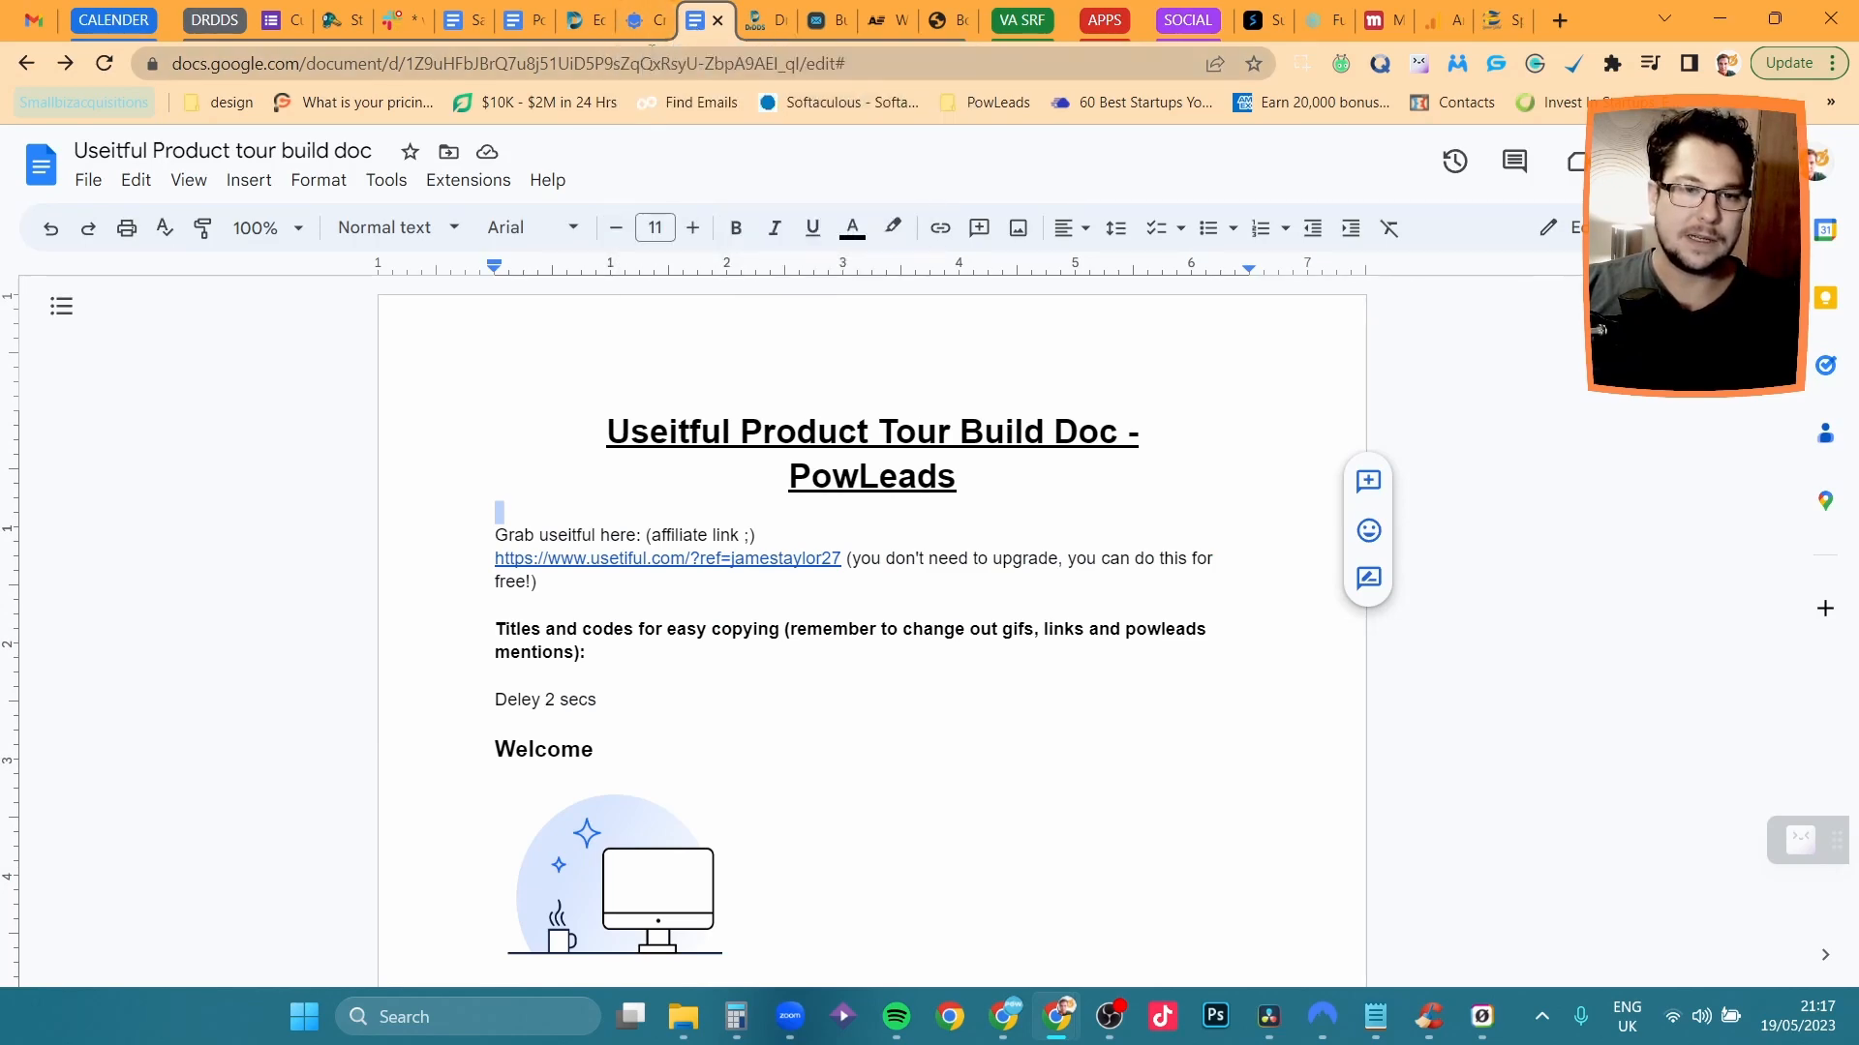
{"action": "left_click", "coordinate": [639, 23]}
{"action": "left_click_drag", "start_coordinate": [650, 140], "coordinate": [2, 208]}
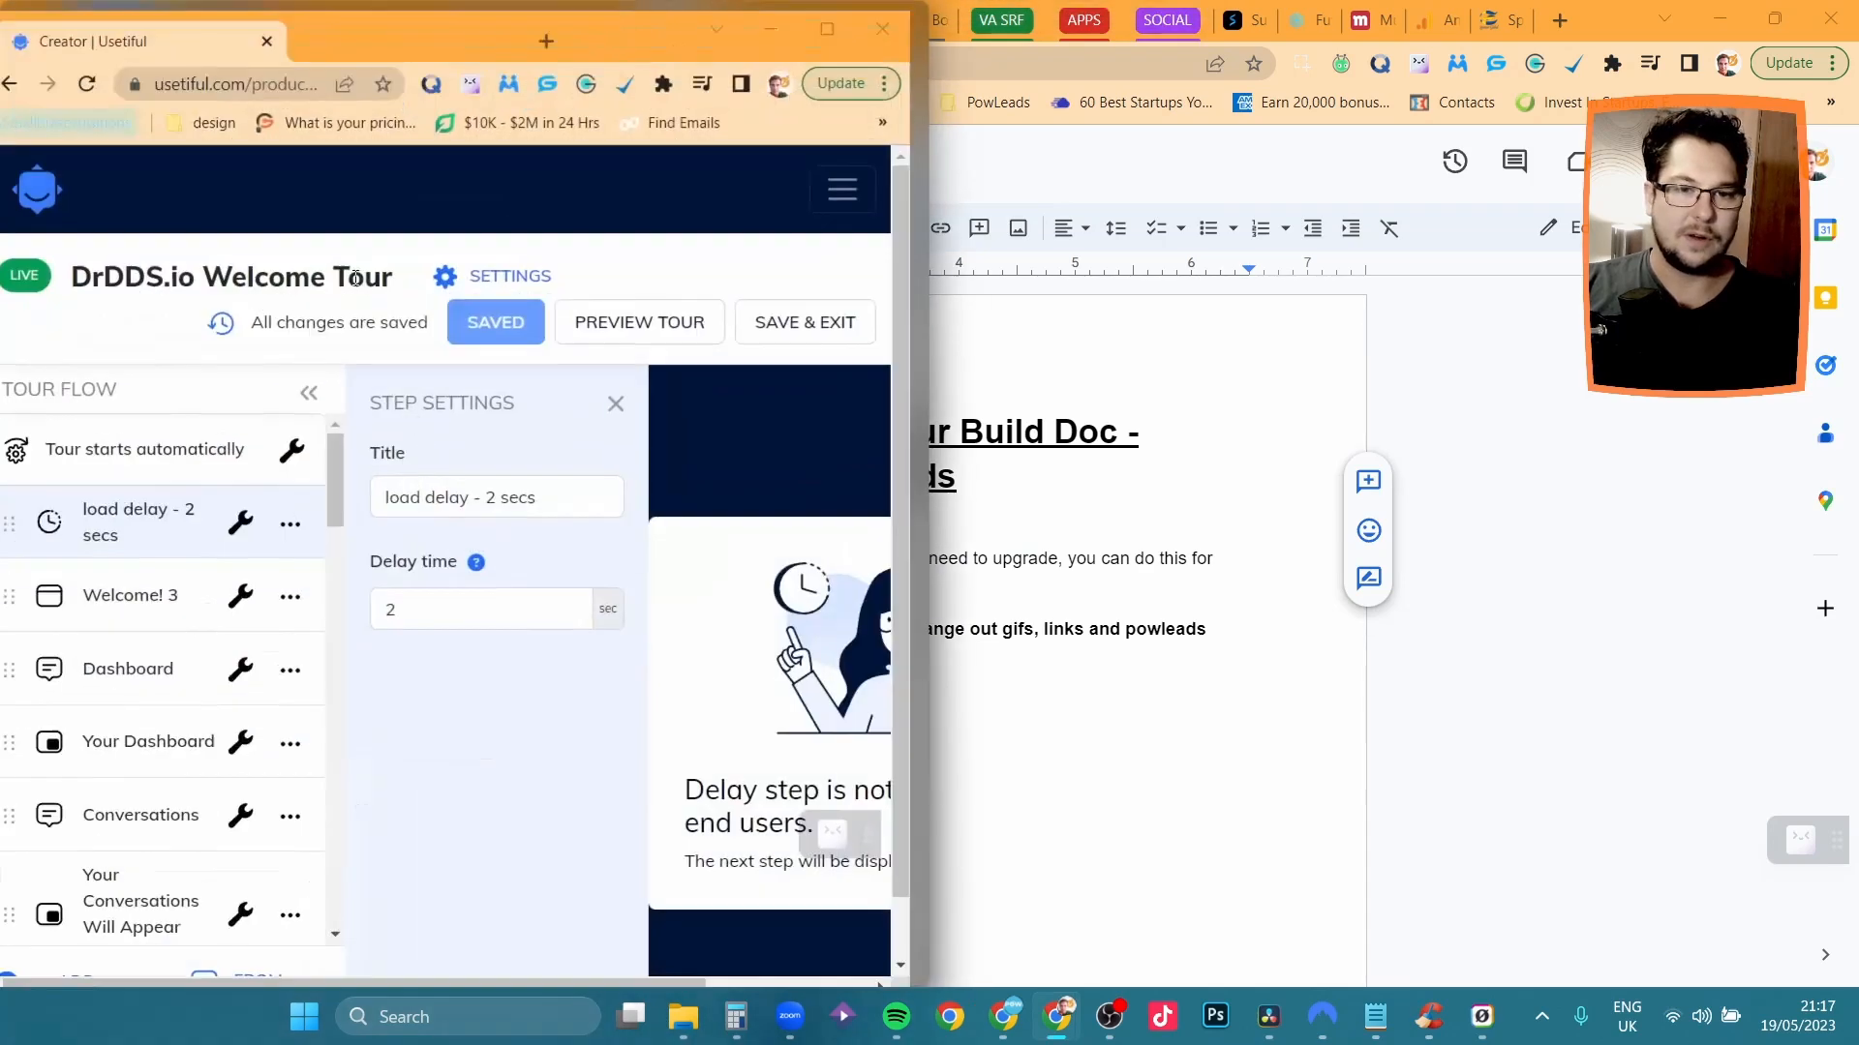
{"action": "left_click", "coordinate": [1142, 183]}
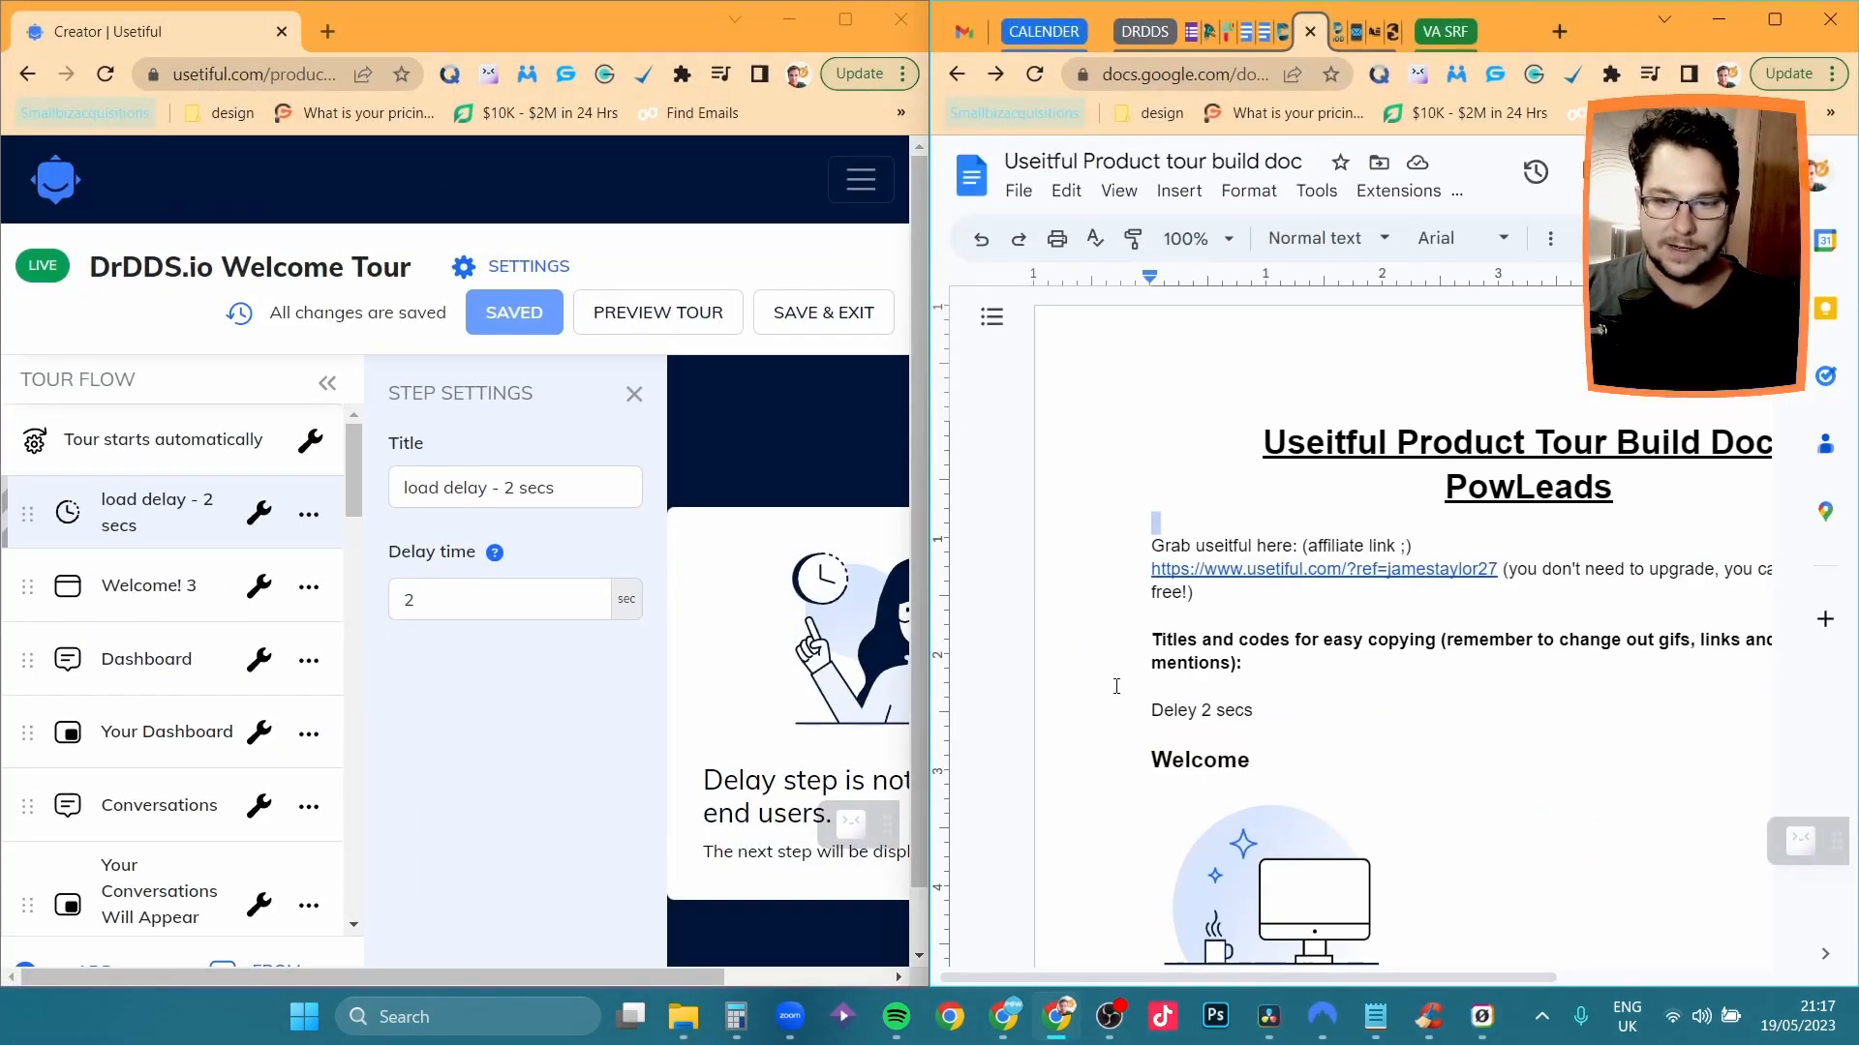
{"action": "left_click_drag", "start_coordinate": [925, 701], "coordinate": [1204, 697]}
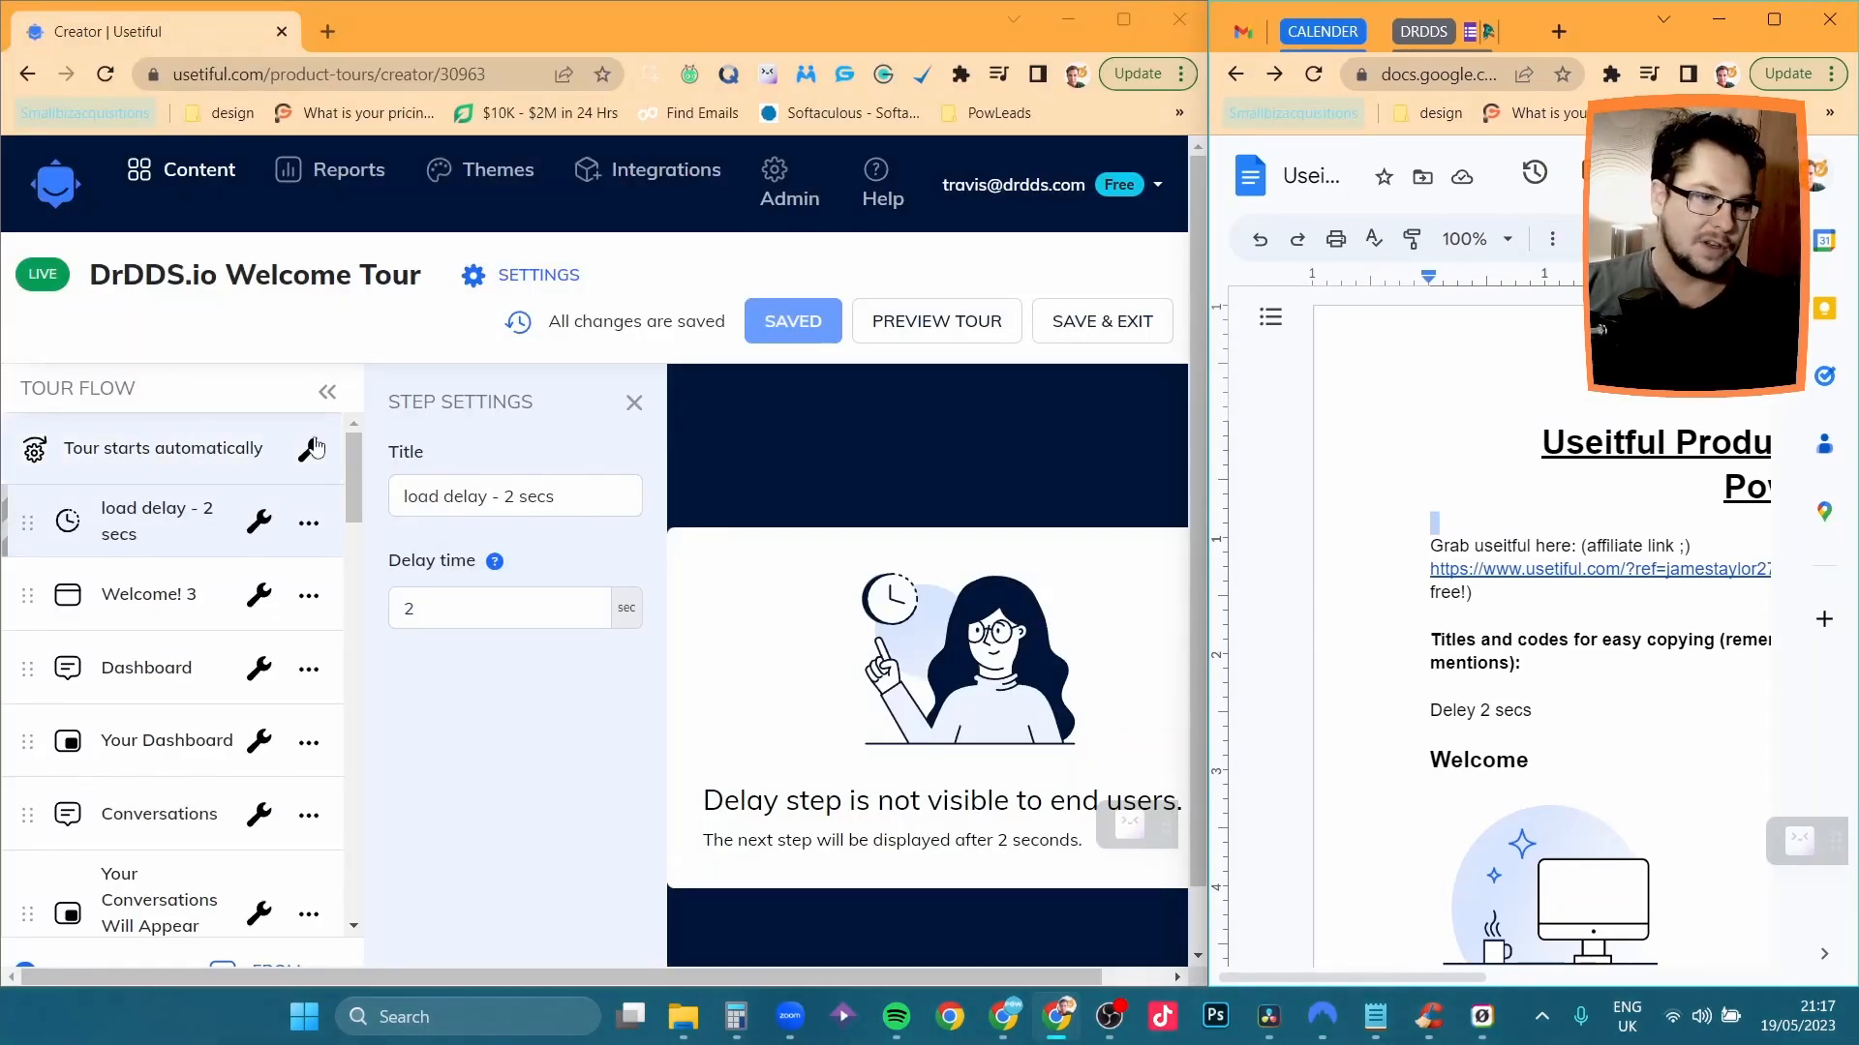
Review the tour settings, covering page and audience conditions, trigger and progress options, and leave the dialog.
{"action": "left_click", "coordinate": [212, 448]}
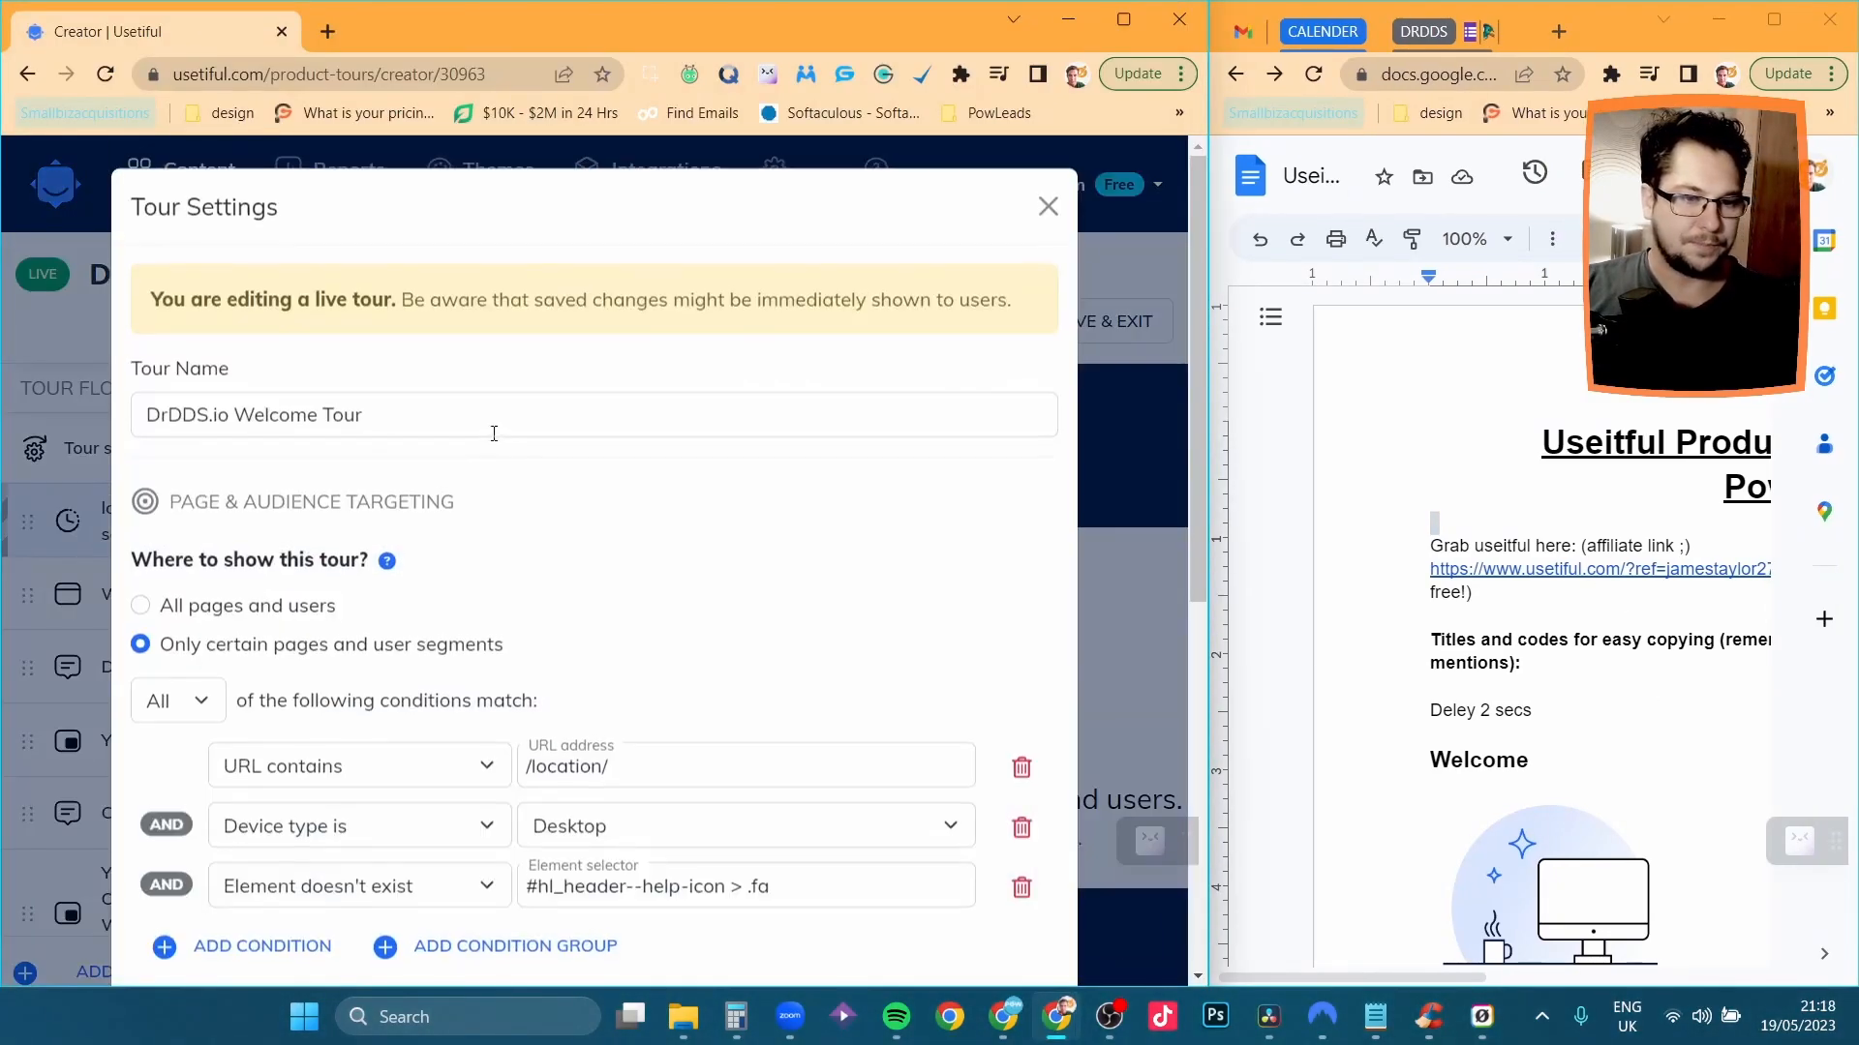
{"action": "scroll", "coordinate": [646, 499], "scroll_direction": "down", "scroll_amount": 2}
{"action": "scroll", "coordinate": [645, 500], "scroll_direction": "down", "scroll_amount": 5}
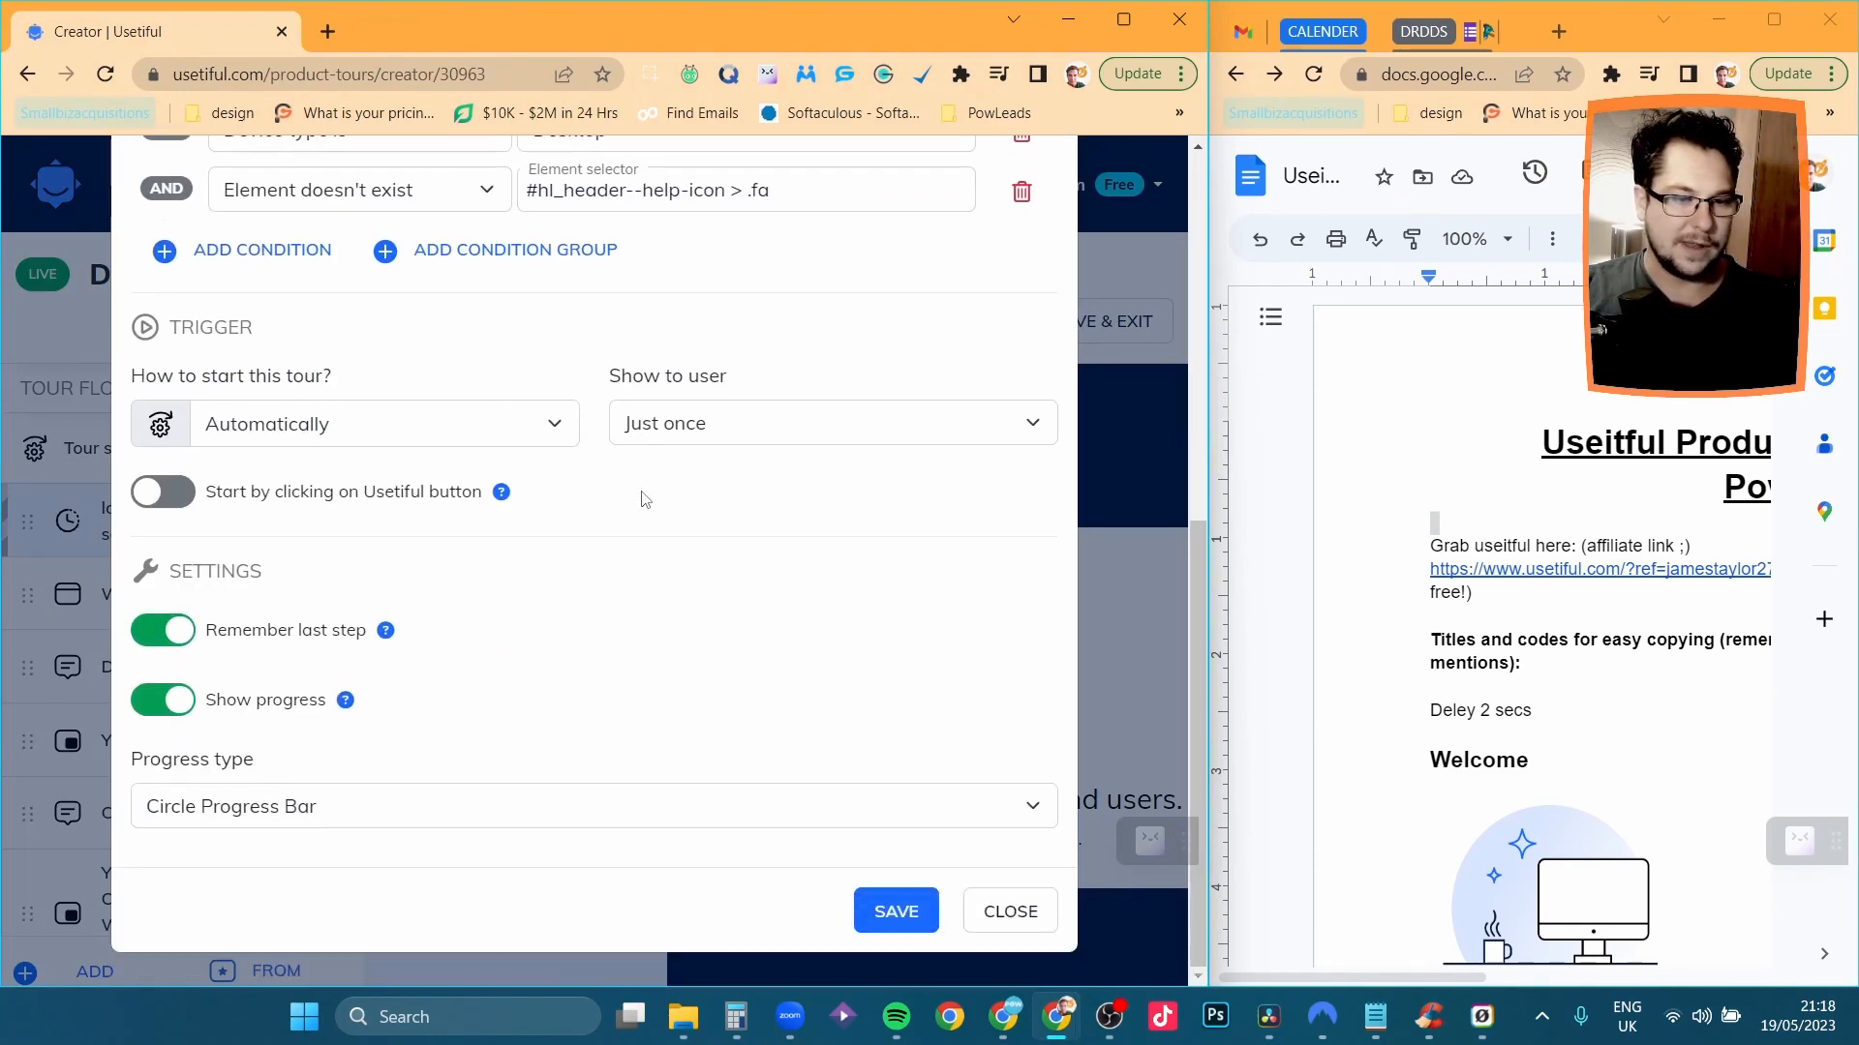
{"action": "scroll", "coordinate": [645, 500], "scroll_direction": "up", "scroll_amount": 7}
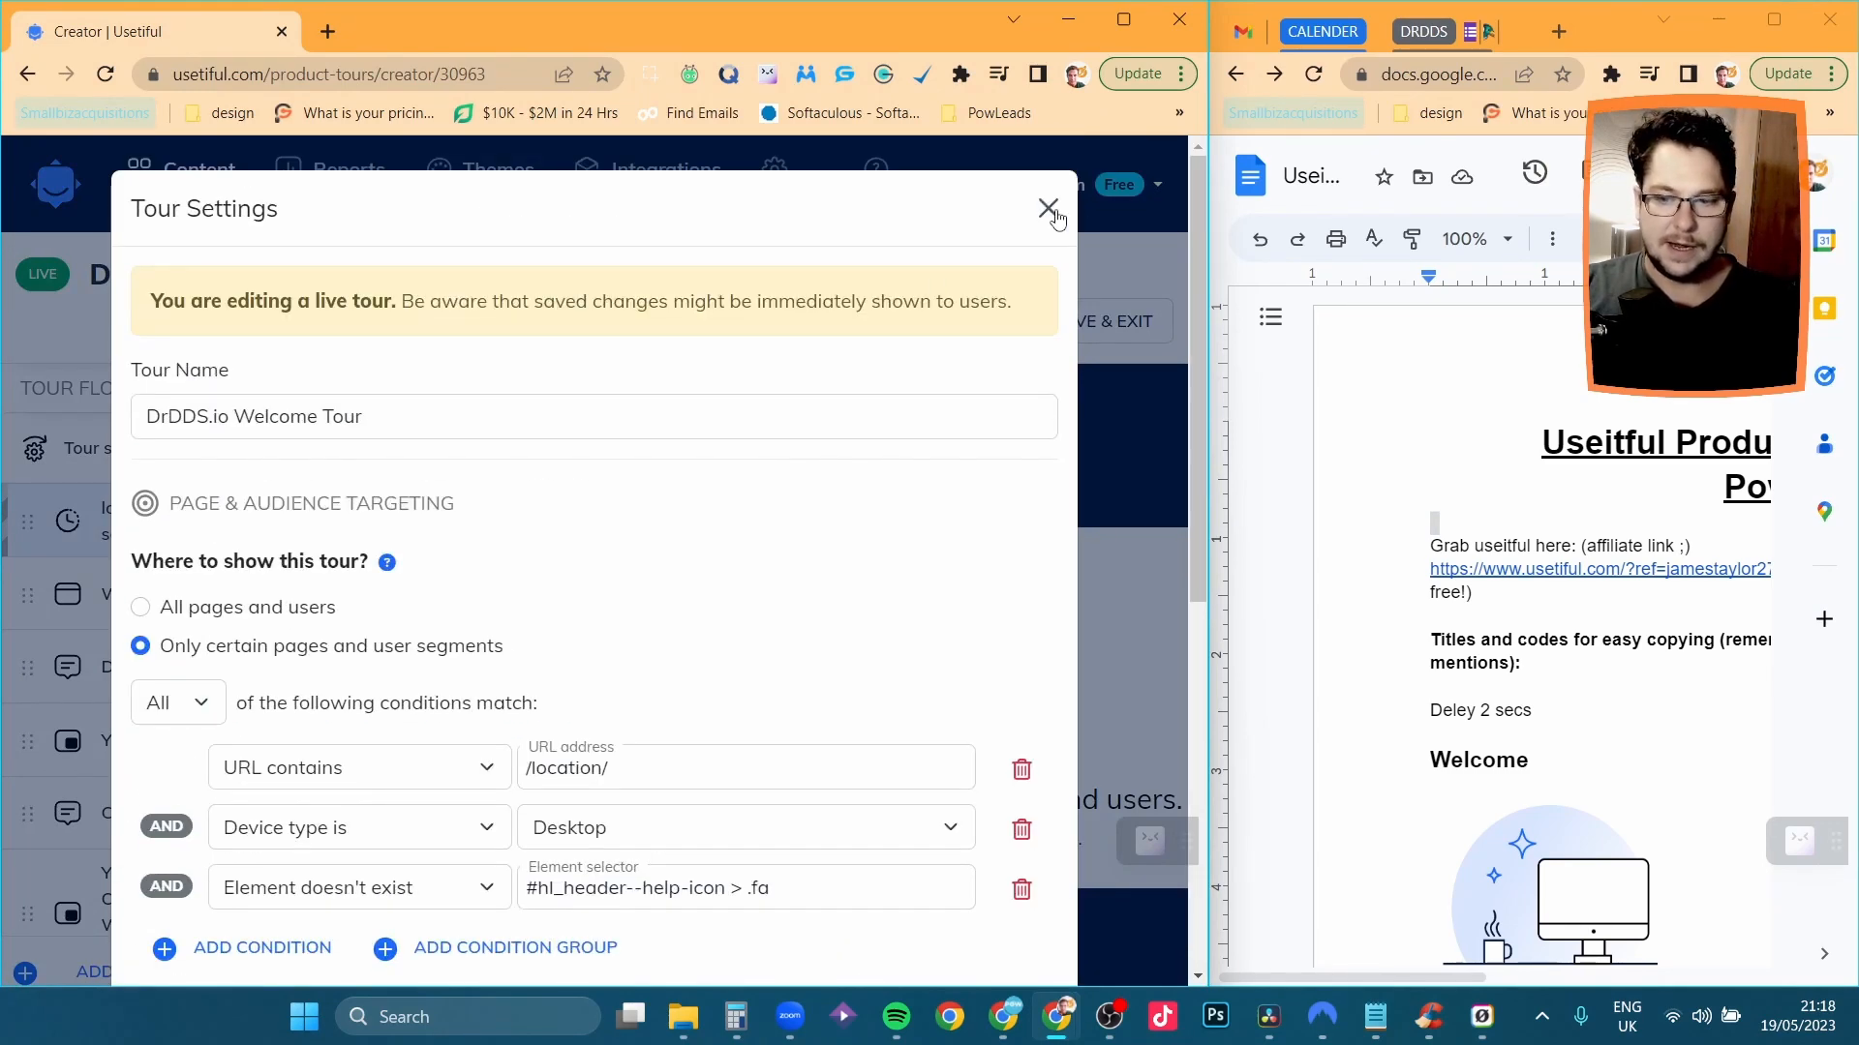
{"action": "scroll", "coordinate": [828, 512], "scroll_direction": "down", "scroll_amount": 2}
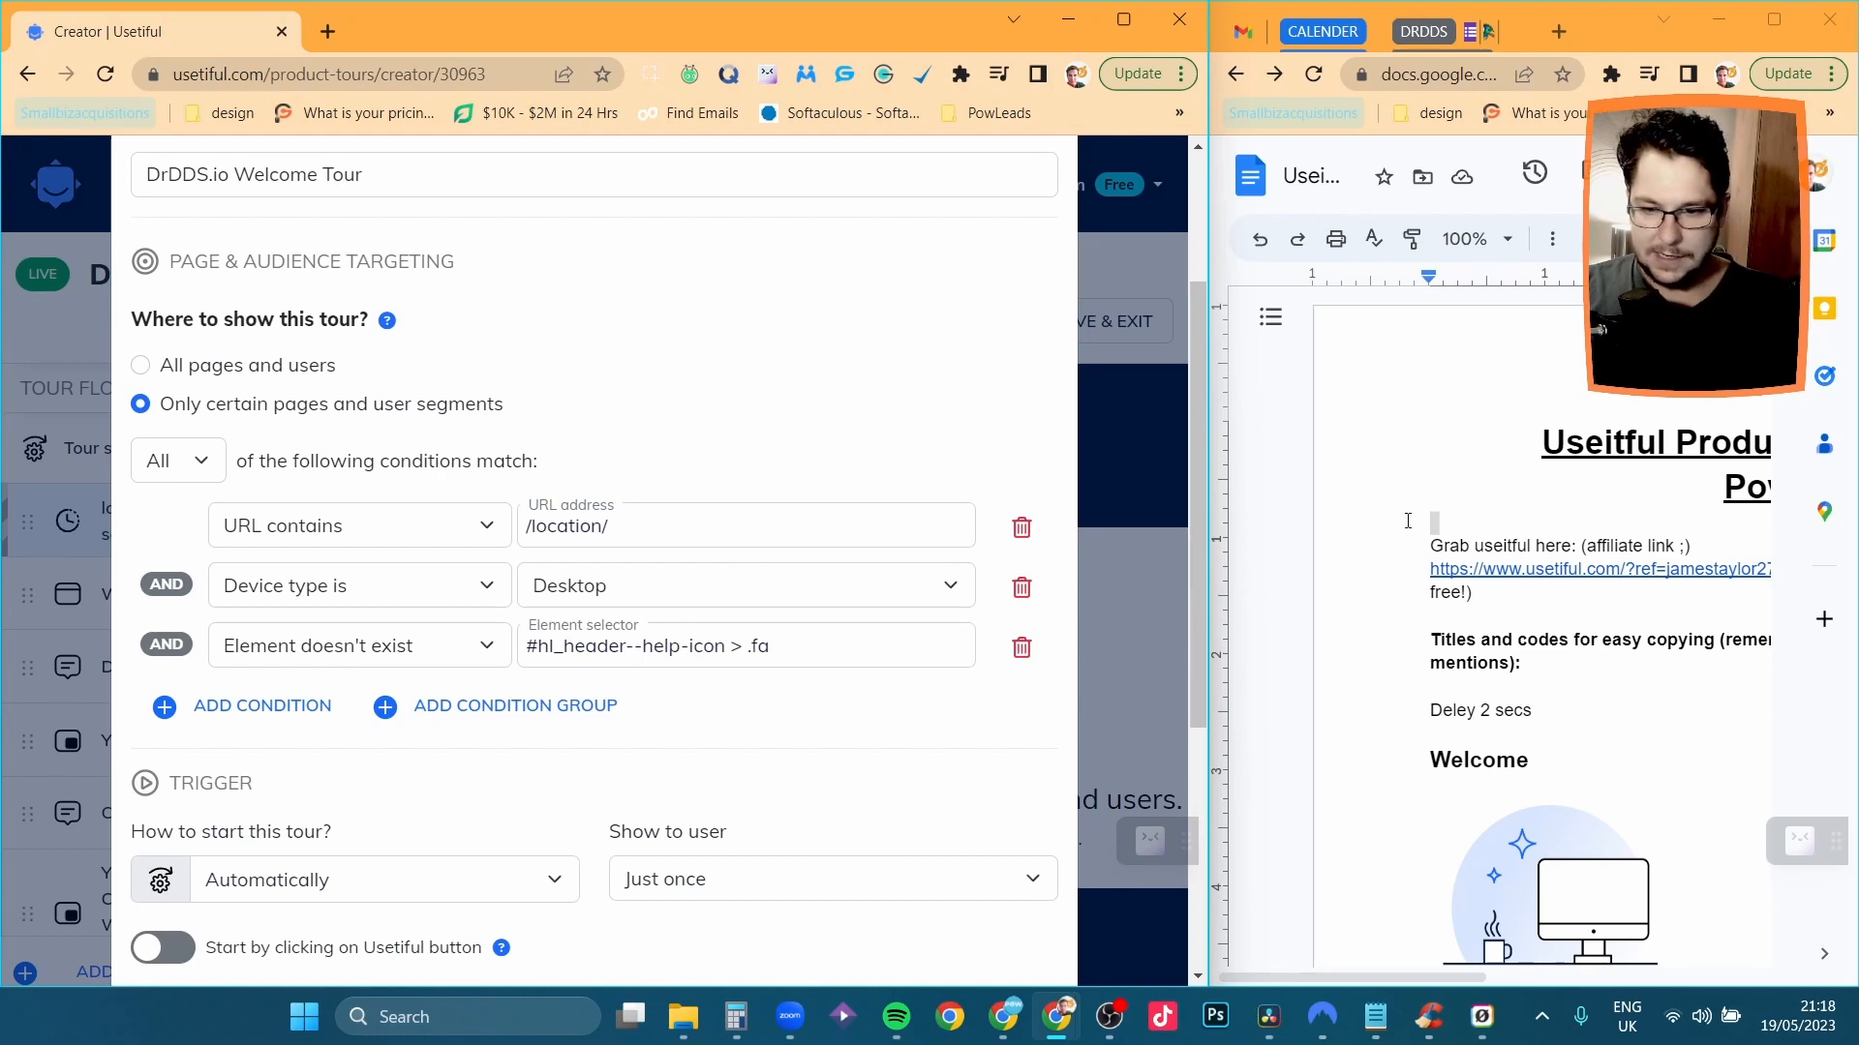
{"action": "left_click_drag", "start_coordinate": [1207, 466], "coordinate": [1307, 512]}
{"action": "left_click", "coordinate": [981, 474]}
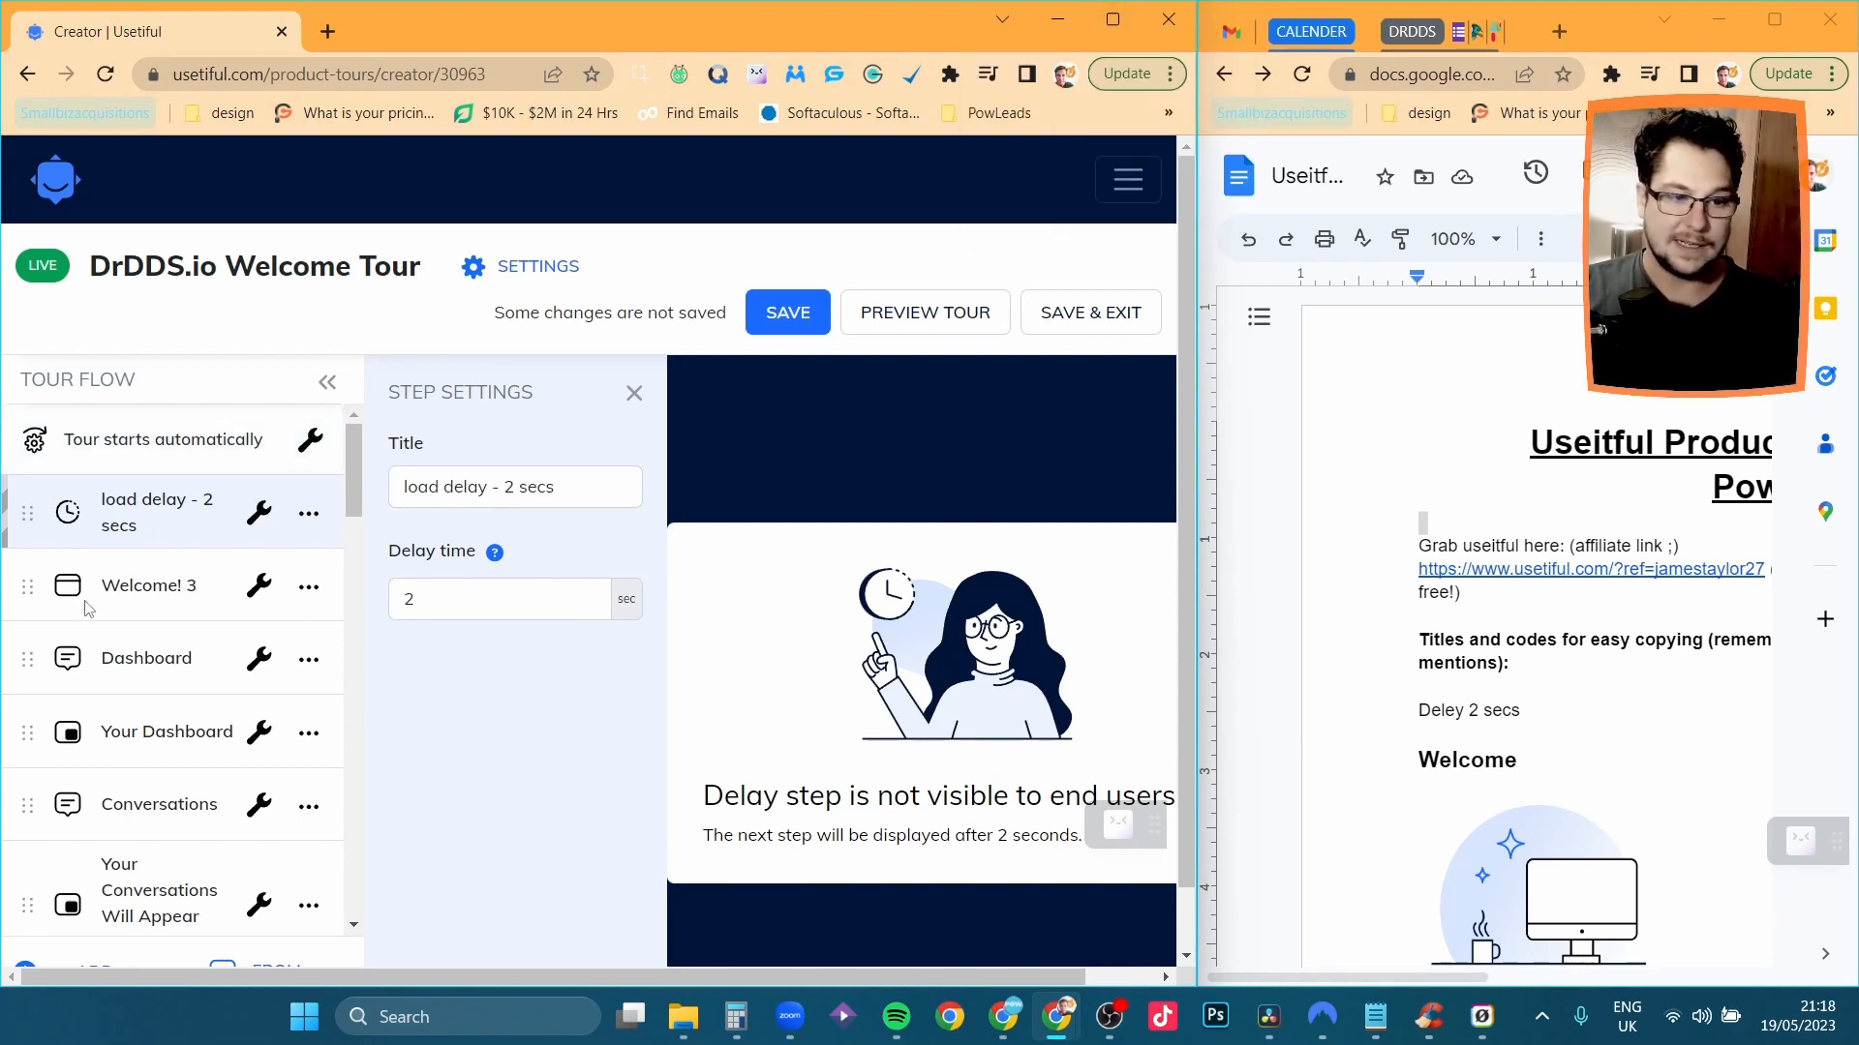
Compare the load delay and Welcome! 3 tour steps with the "Deley 2 secs" line and Welcome heading in the build document.
{"action": "scroll", "coordinate": [1225, 710], "scroll_direction": "down", "scroll_amount": 3}
{"action": "left_click_drag", "start_coordinate": [1530, 469], "coordinate": [1417, 472]}
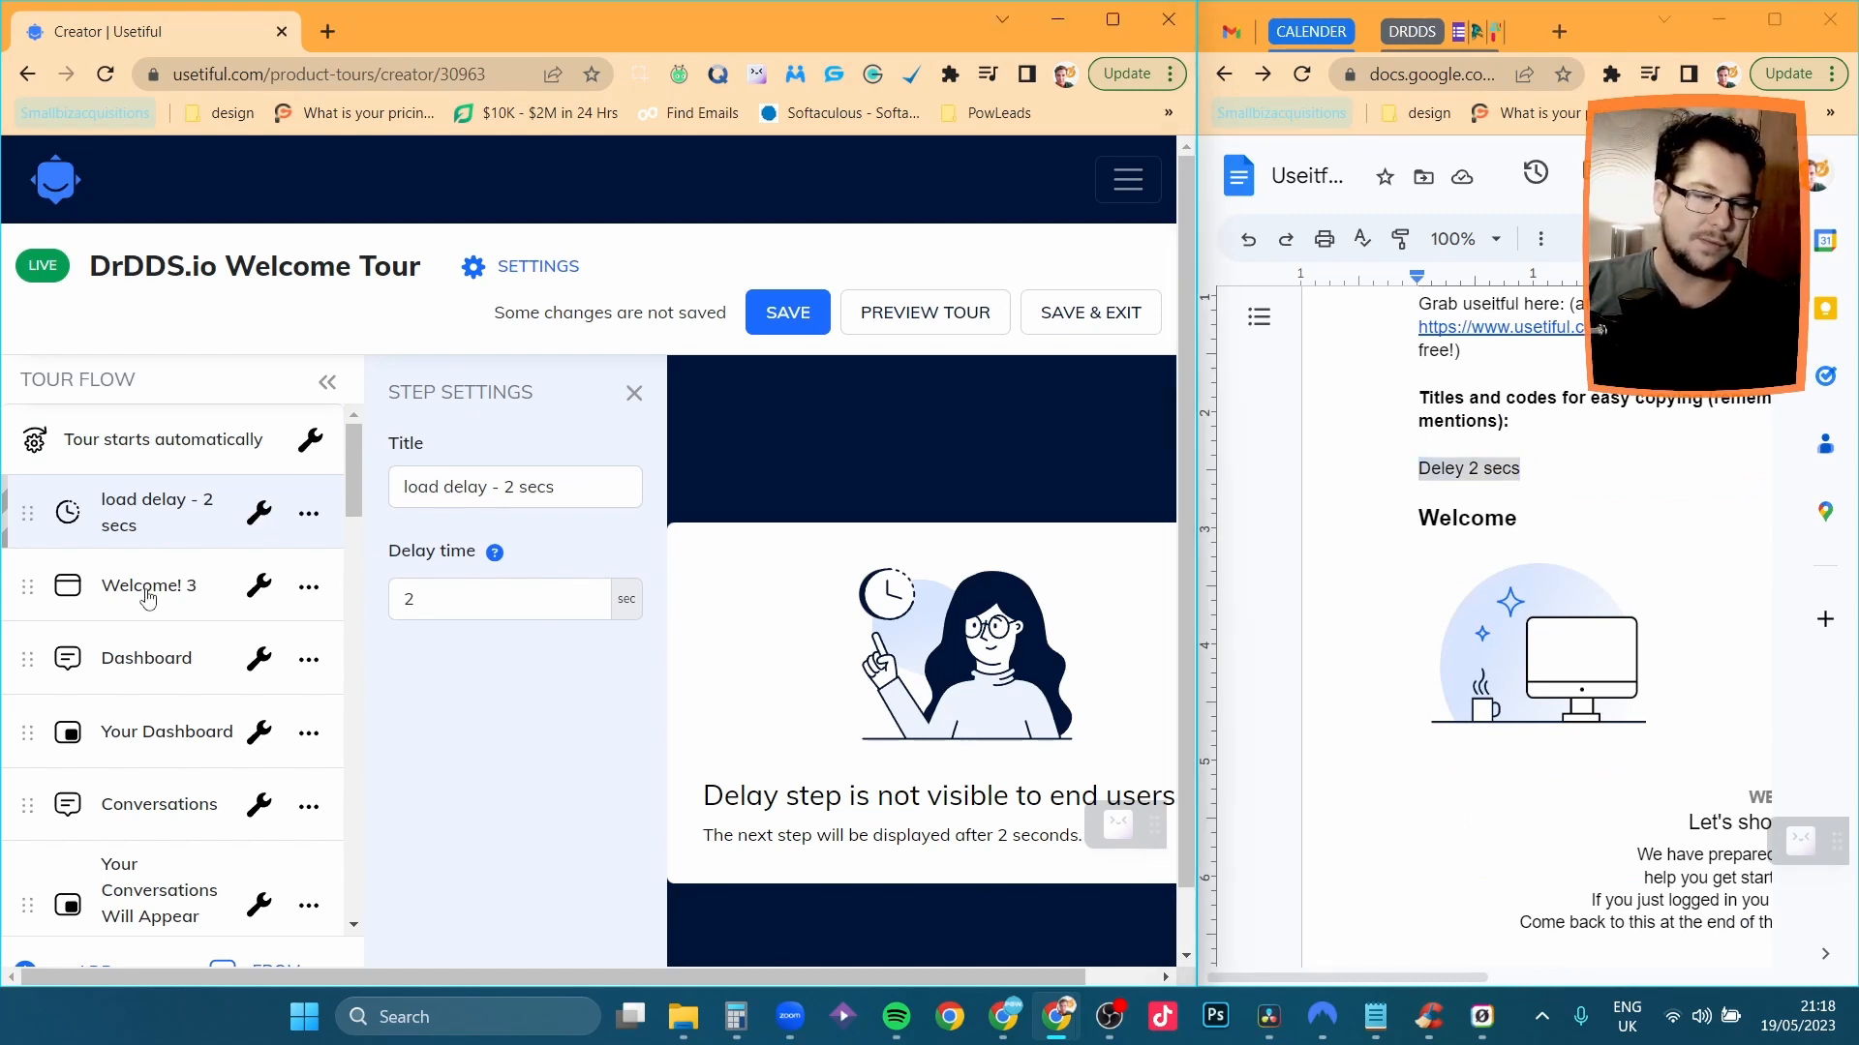
{"action": "left_click", "coordinate": [147, 597]}
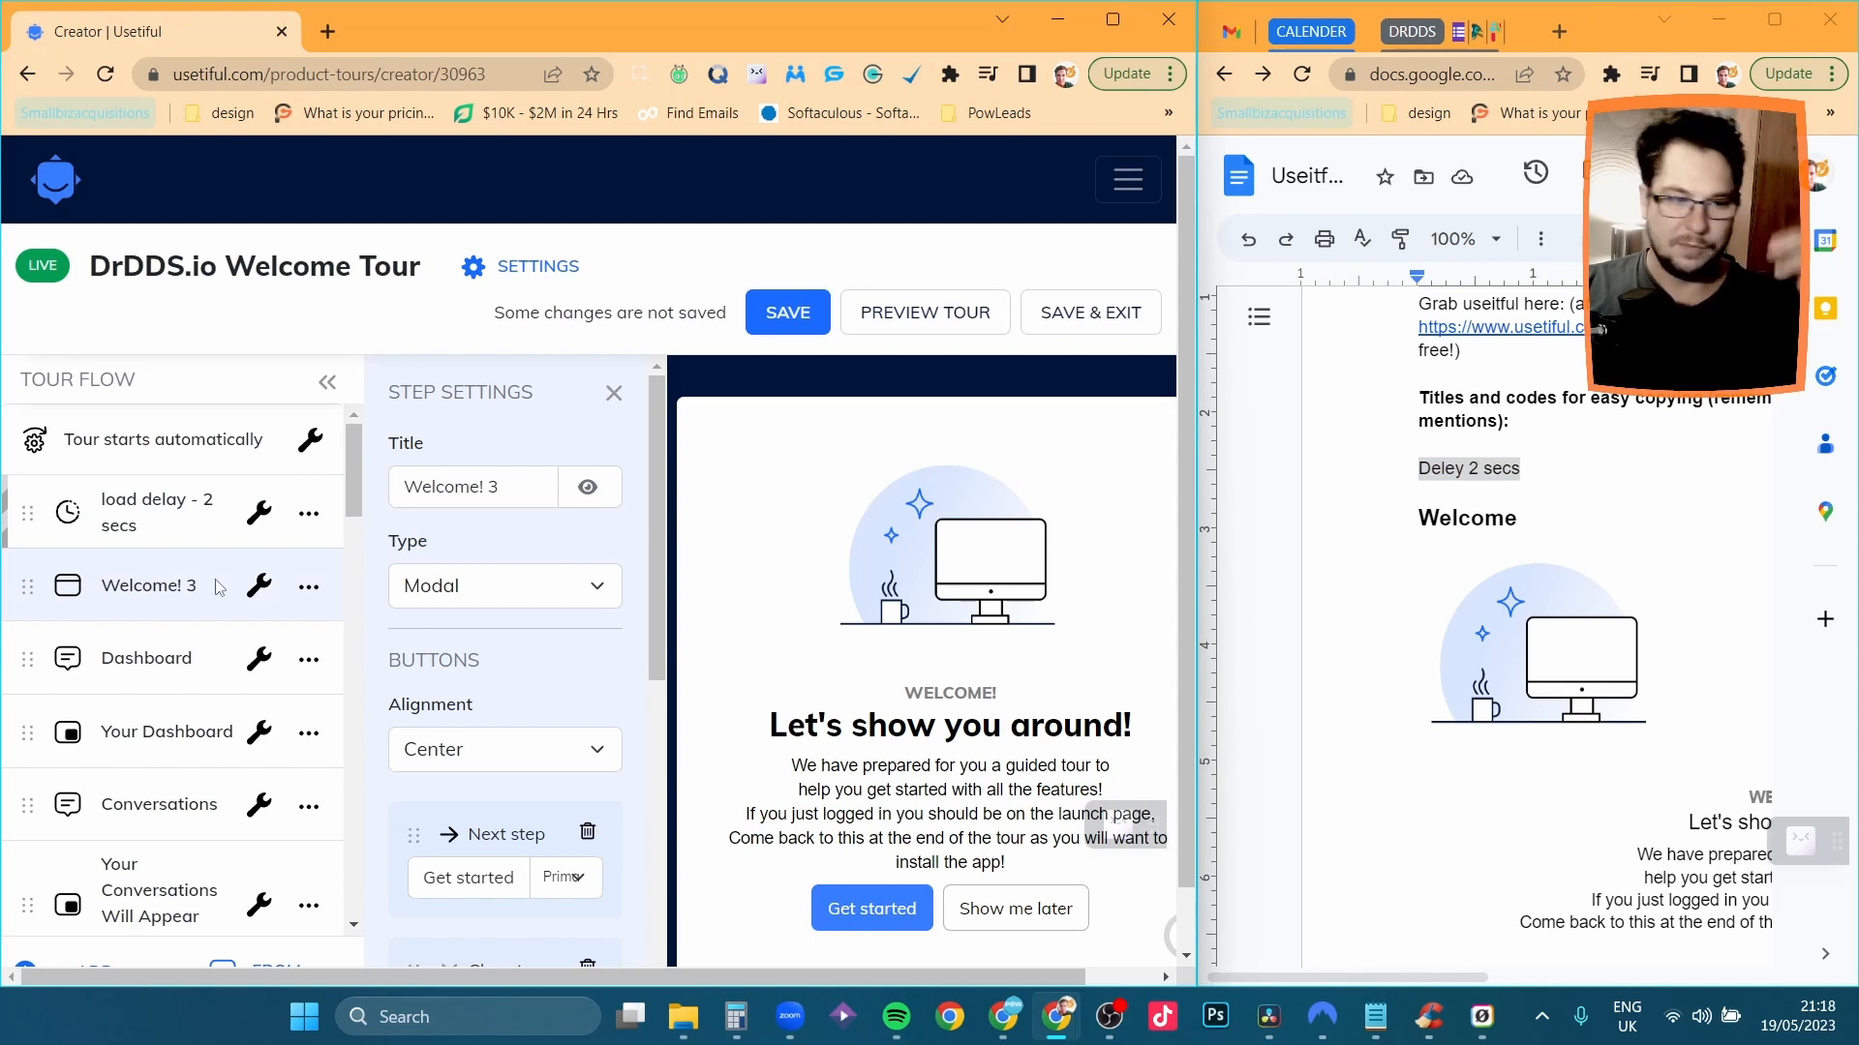
{"action": "left_click_drag", "start_coordinate": [1518, 529], "coordinate": [1392, 526]}
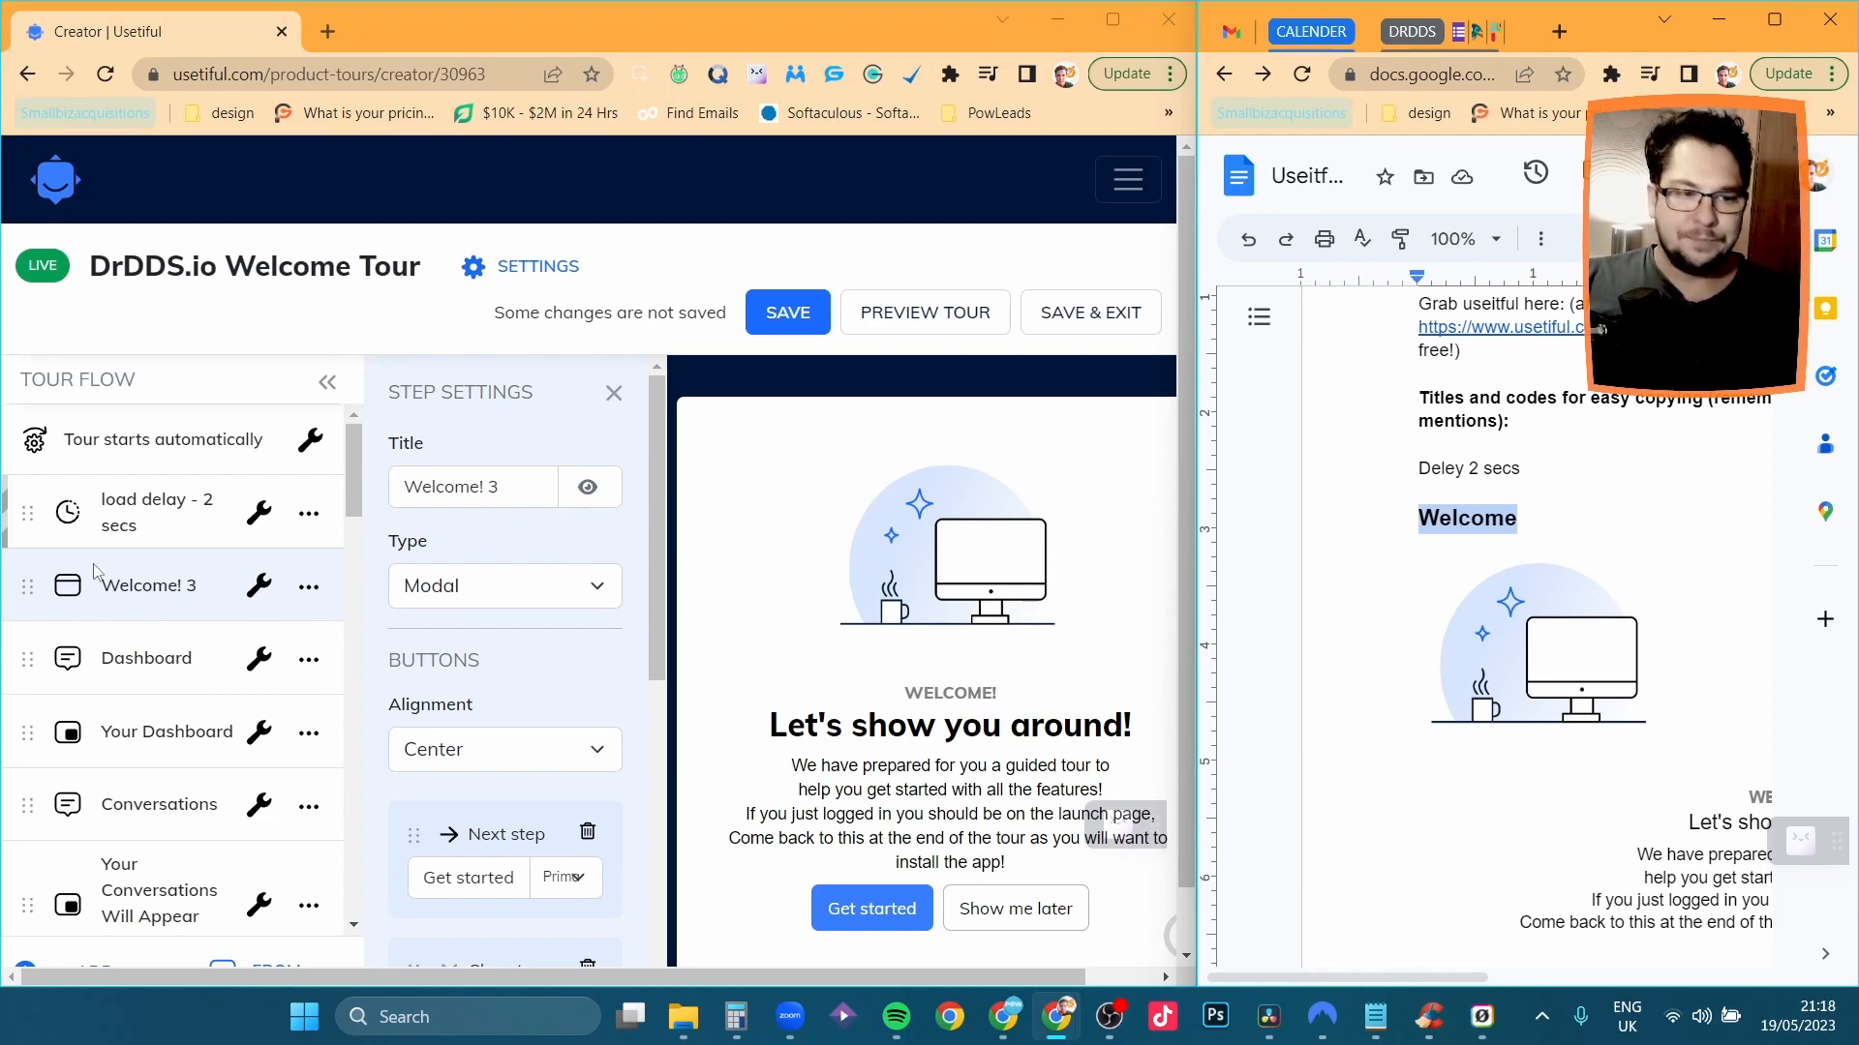
Look through the tour flow to its last step and examine the build document's titles and codes for copying.
{"action": "scroll", "coordinate": [158, 557], "scroll_direction": "down", "scroll_amount": 10}
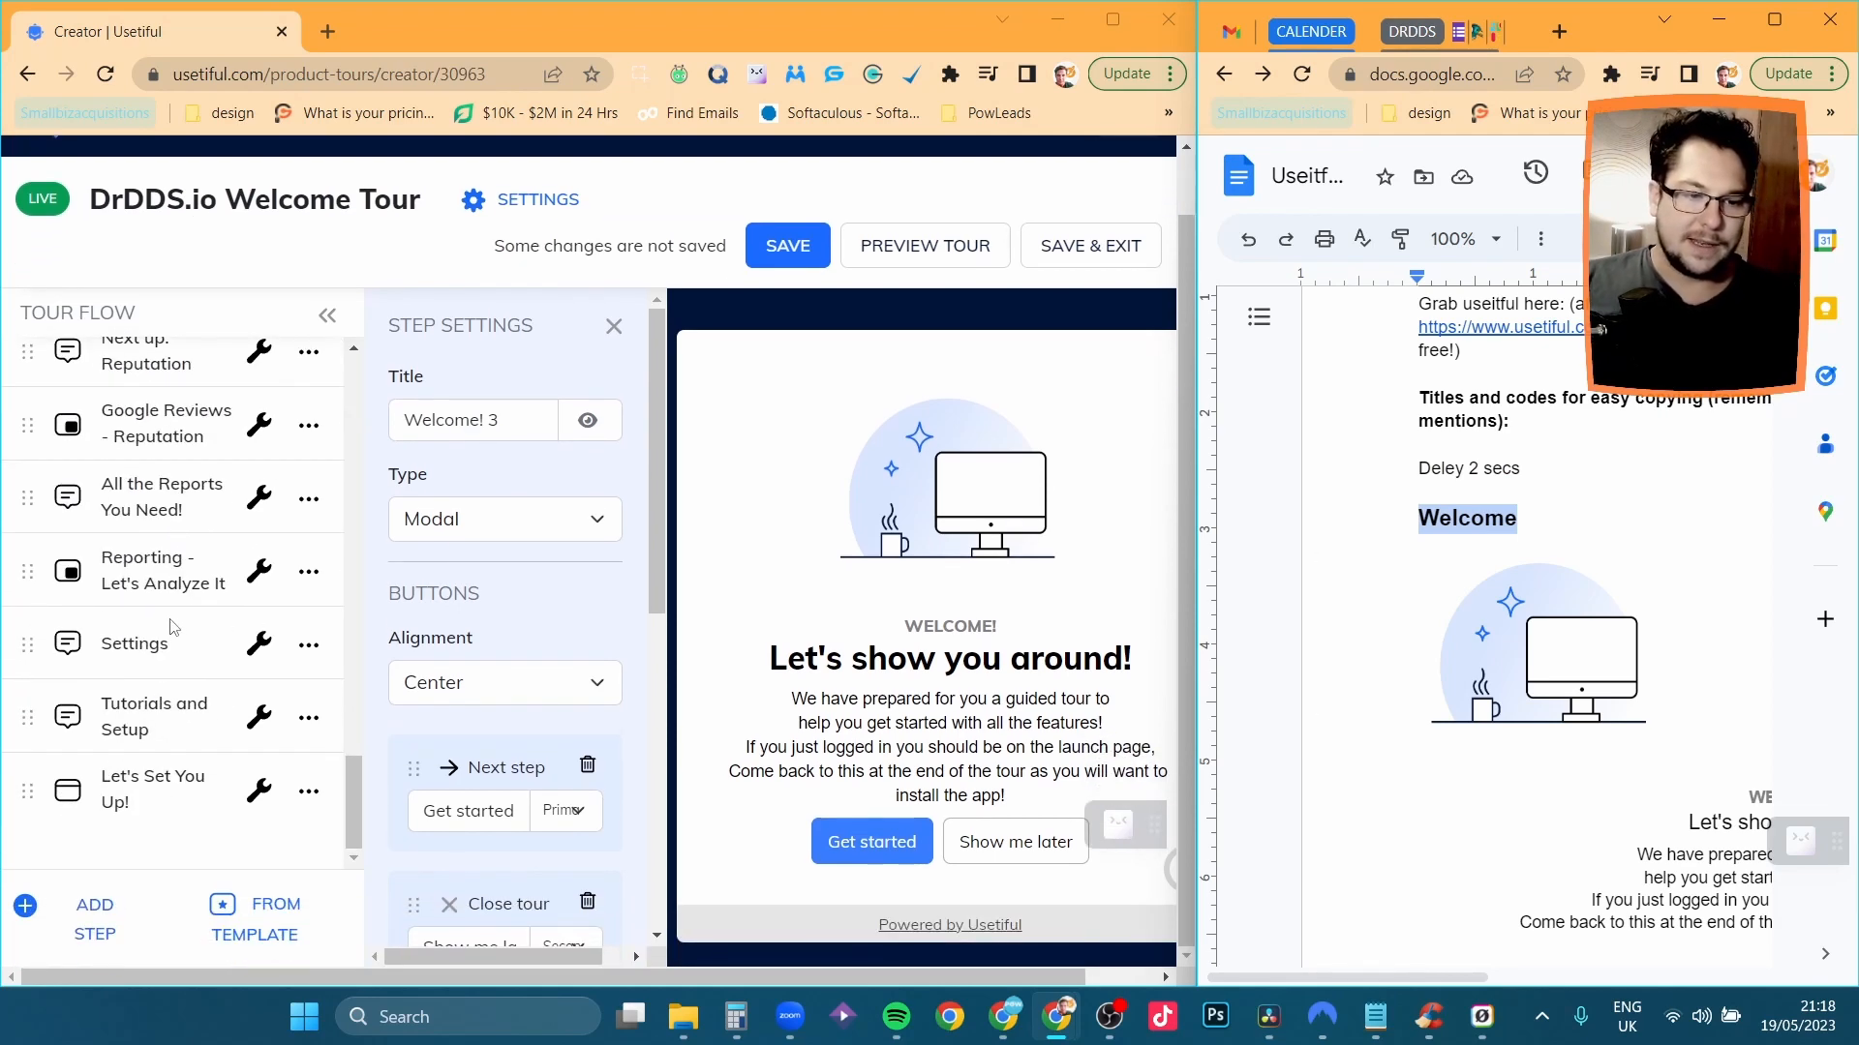
{"action": "scroll", "coordinate": [1506, 590], "scroll_direction": "up", "scroll_amount": 2}
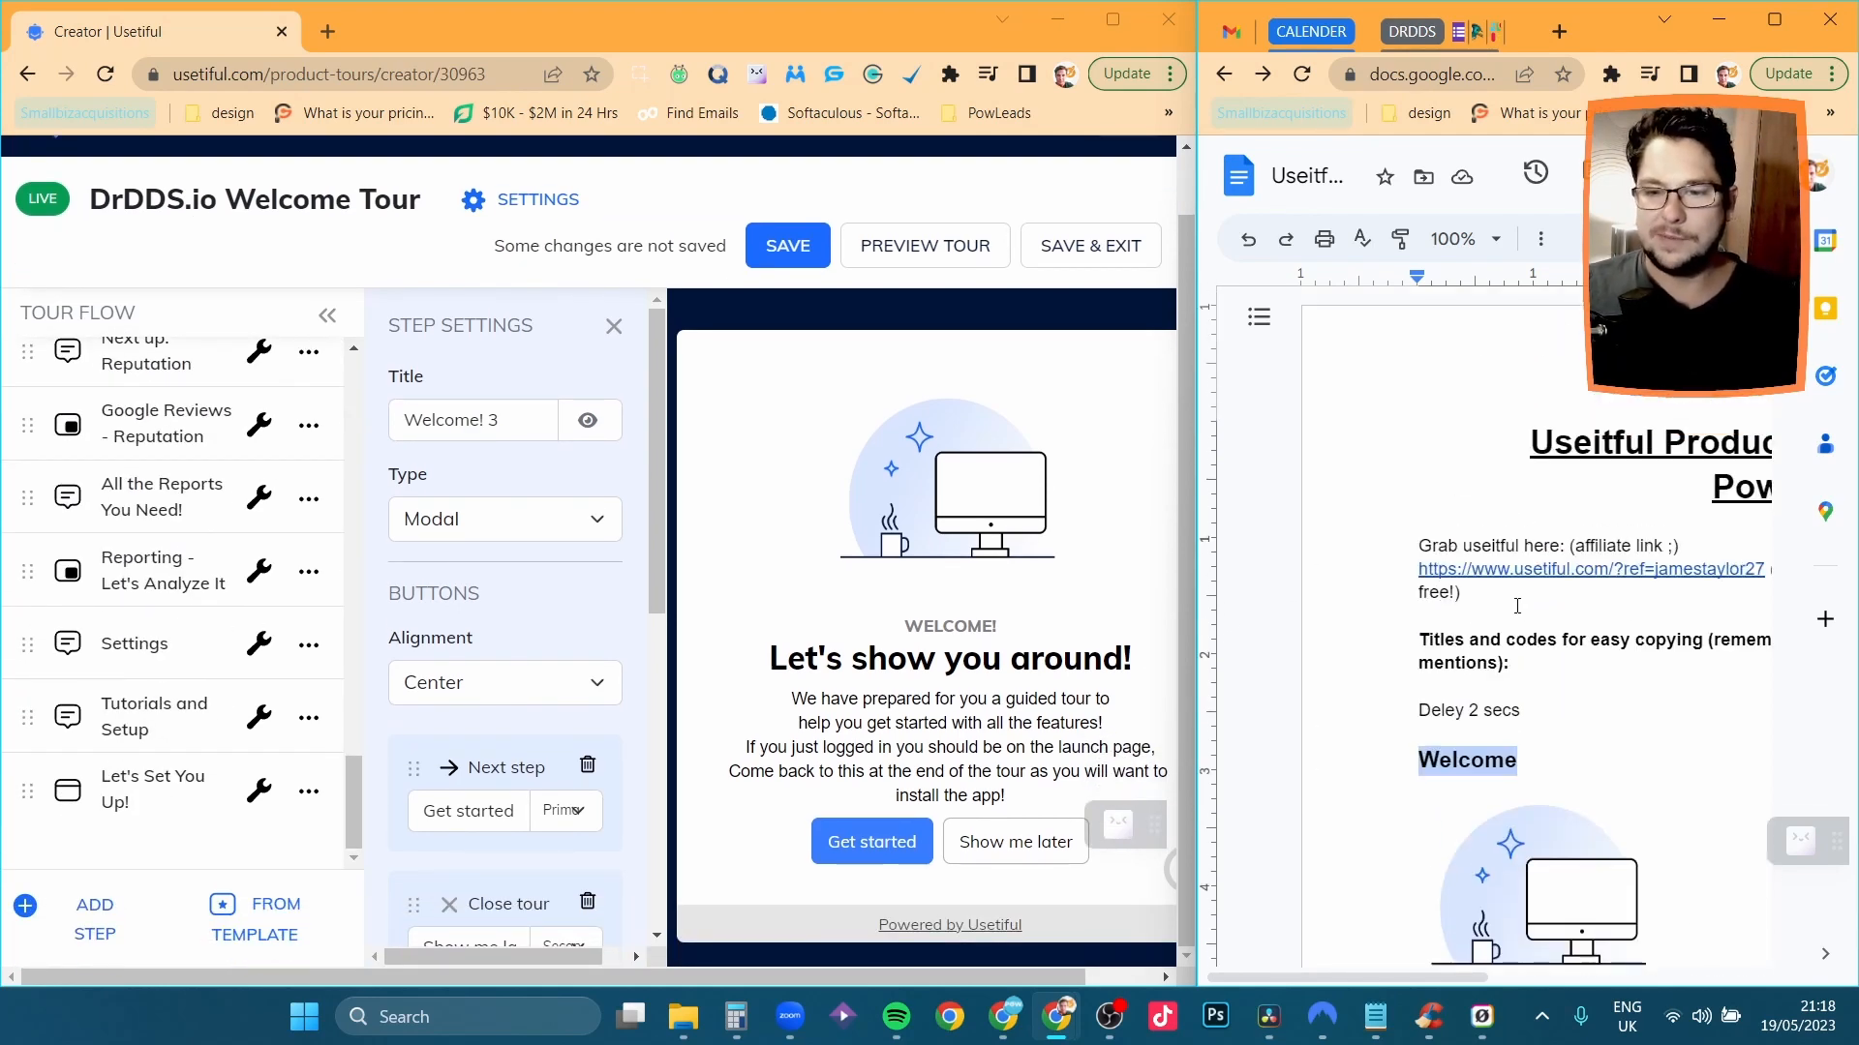
{"action": "scroll", "coordinate": [1512, 593], "scroll_direction": "down", "scroll_amount": 5}
{"action": "scroll", "coordinate": [1518, 571], "scroll_direction": "up", "scroll_amount": 3}
{"action": "scroll", "coordinate": [1524, 546], "scroll_direction": "down", "scroll_amount": 2}
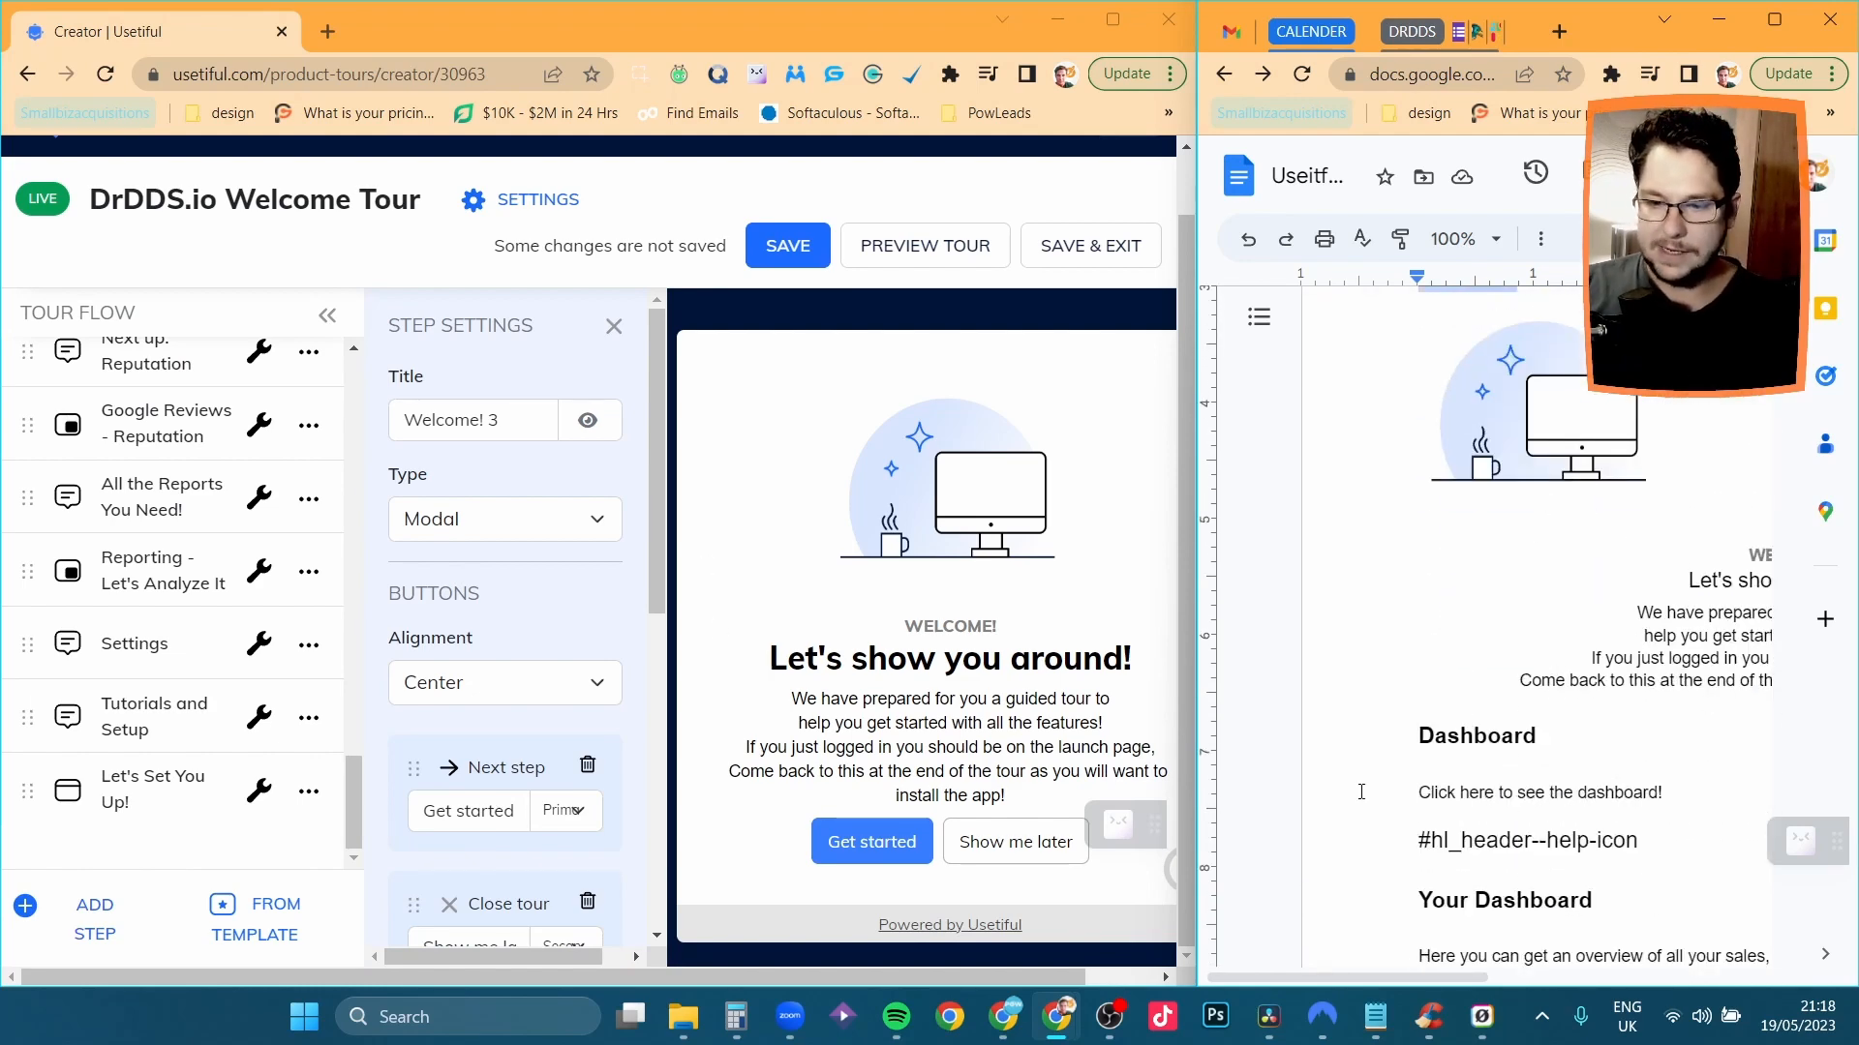
{"action": "scroll", "coordinate": [1524, 612], "scroll_direction": "up", "scroll_amount": 4}
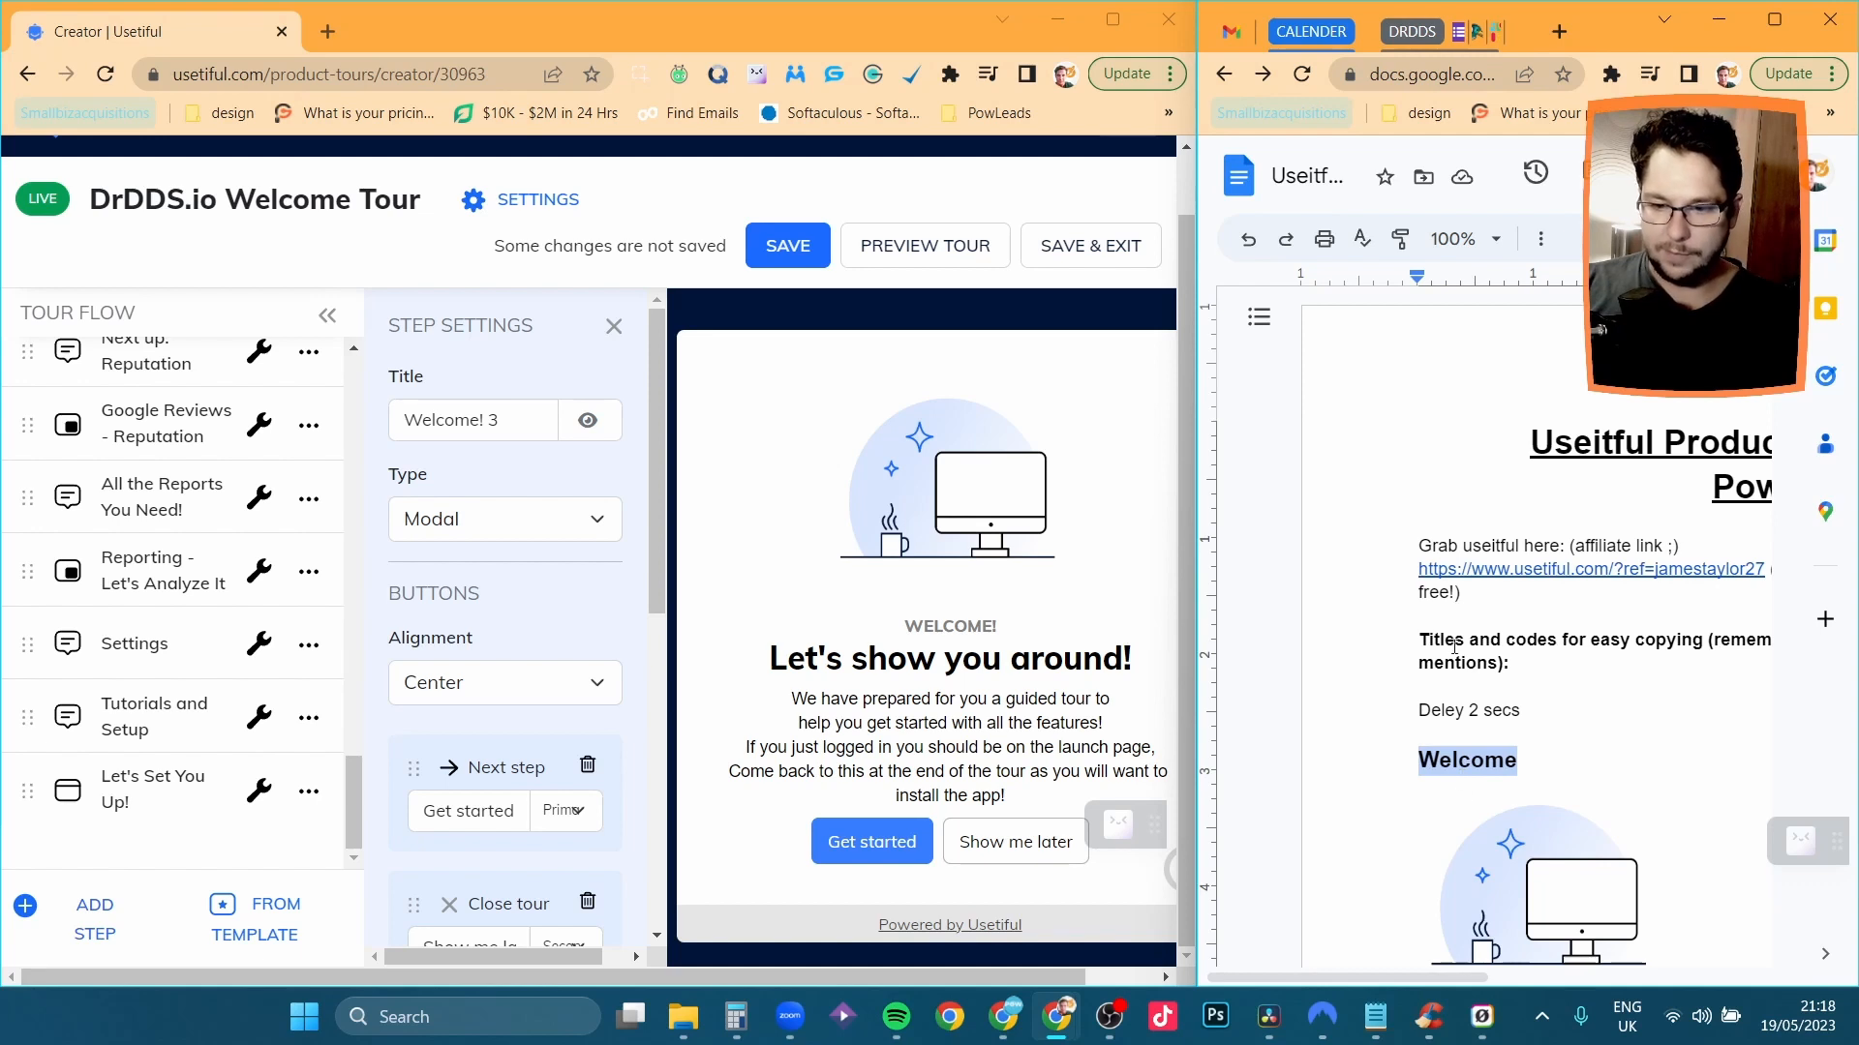
{"action": "left_click_drag", "start_coordinate": [1420, 642], "coordinate": [1606, 690]}
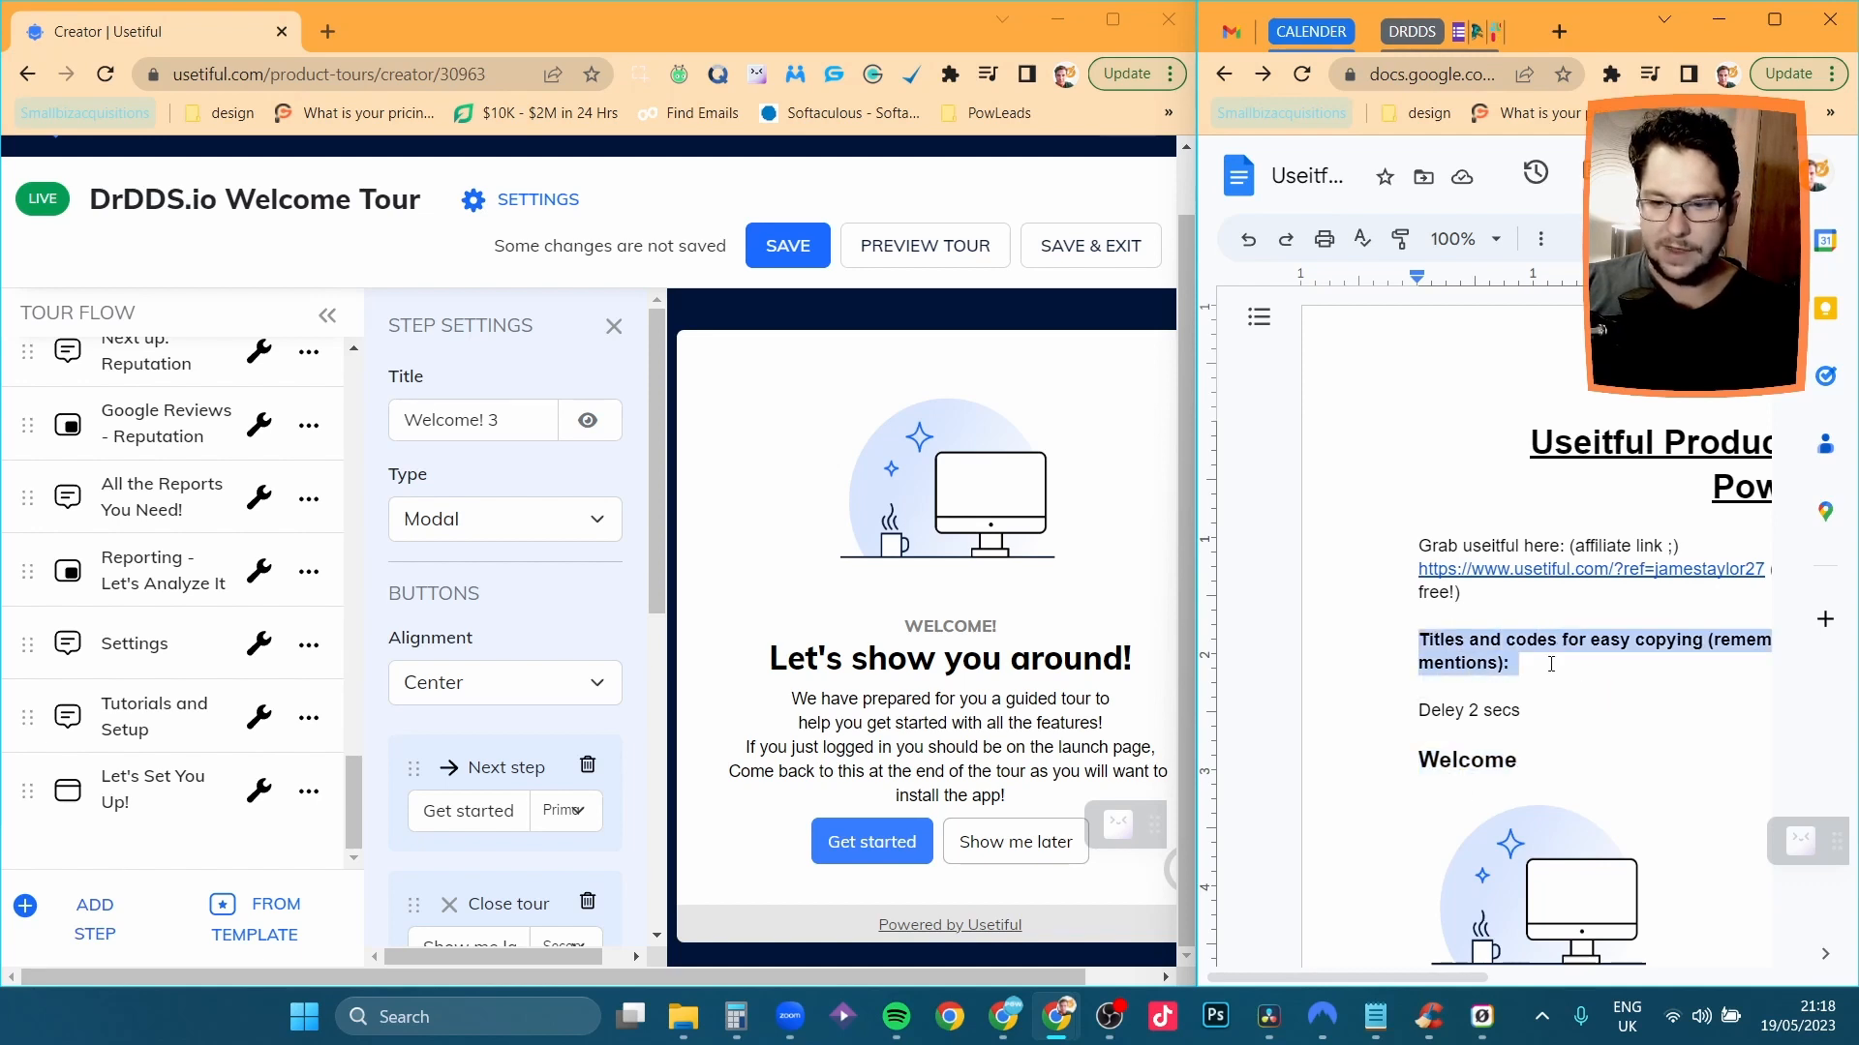
{"action": "scroll", "coordinate": [1551, 665], "scroll_direction": "down", "scroll_amount": 4}
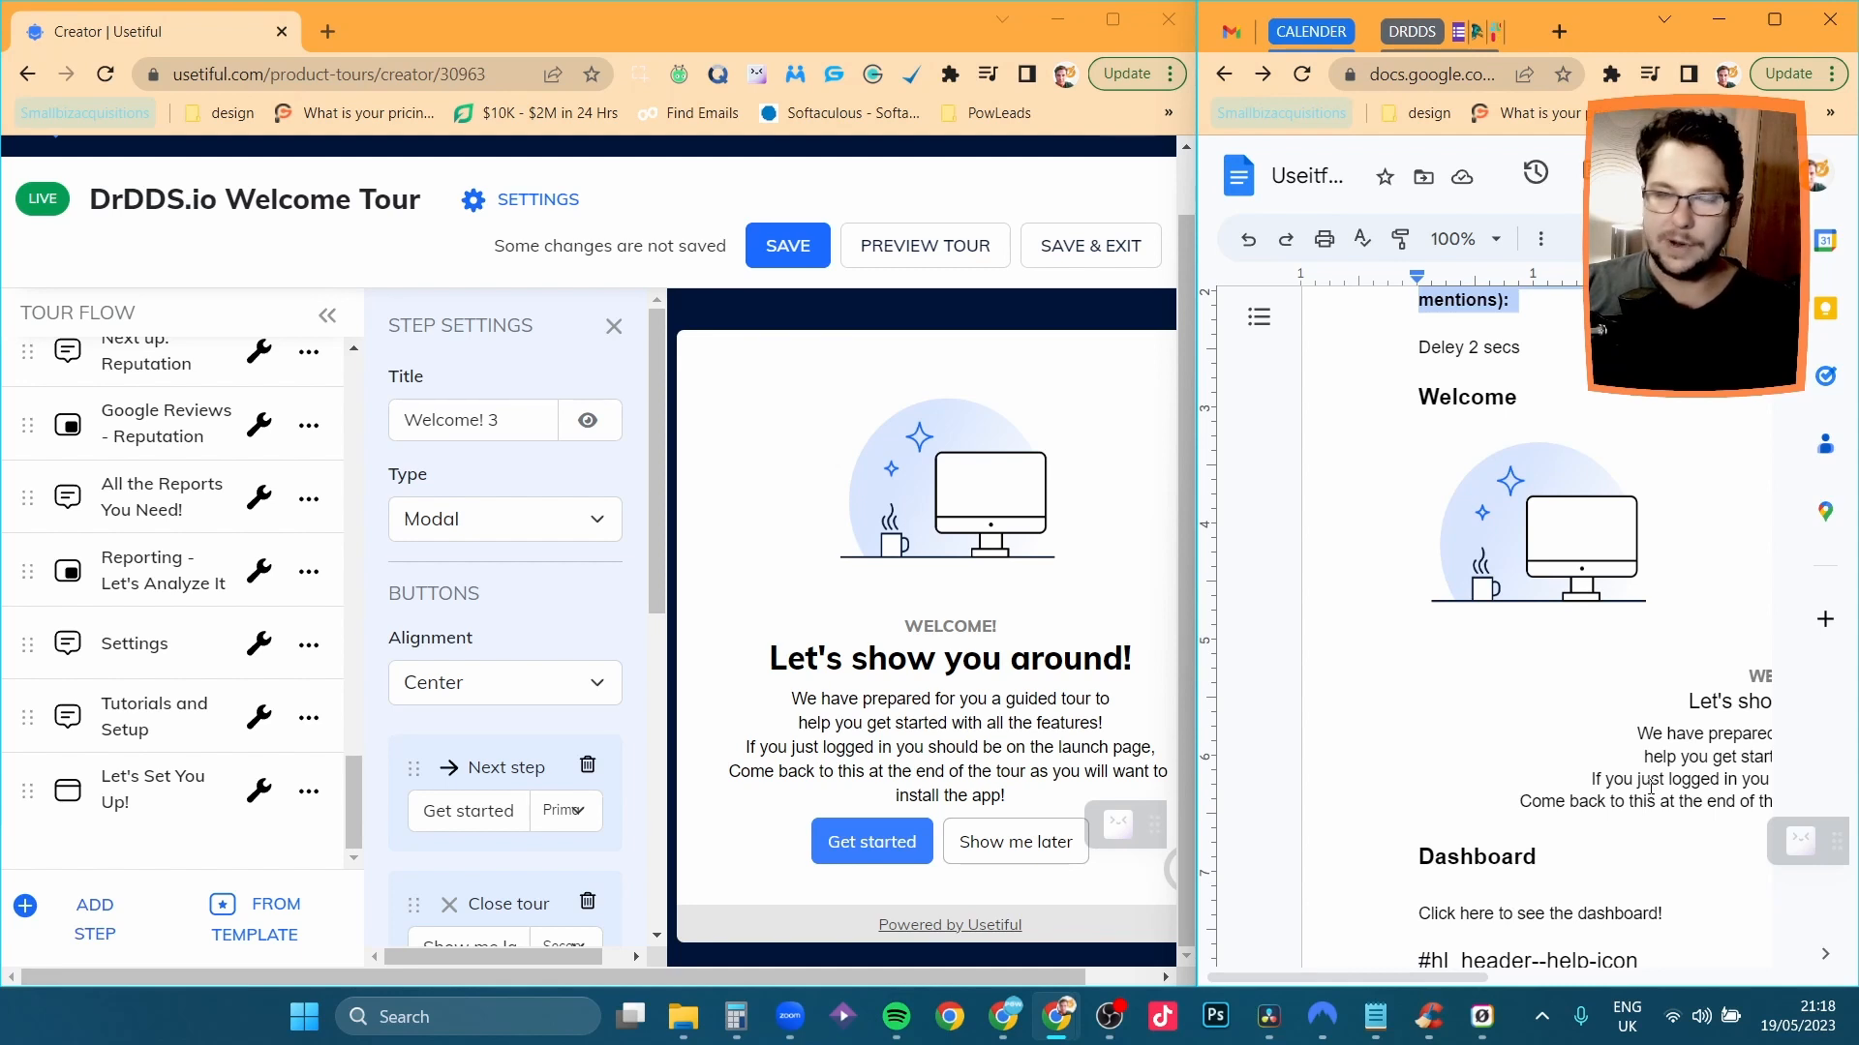
{"action": "scroll", "coordinate": [1718, 525], "scroll_direction": "up", "scroll_amount": 4}
{"action": "left_click", "coordinate": [1557, 666]}
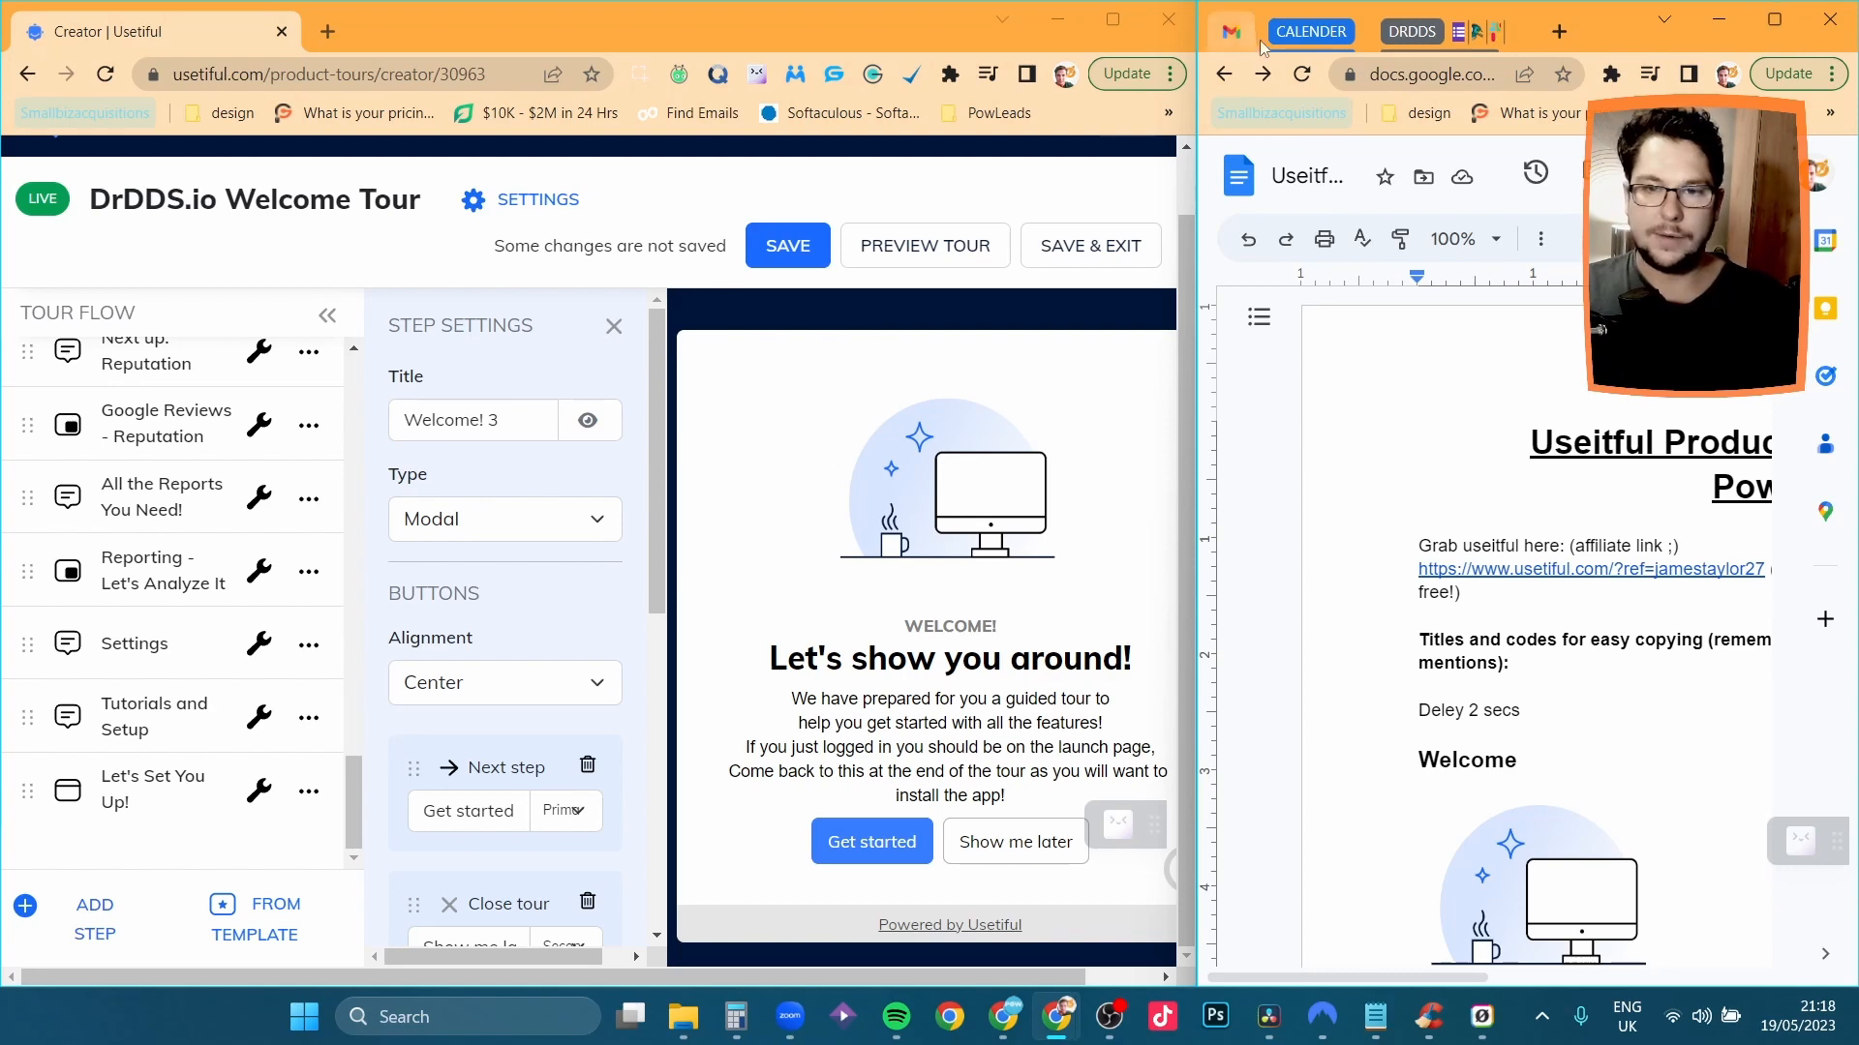
Maximize the build document and skim its Welcome, Dashboard and Conversations sections.
{"action": "left_click", "coordinate": [1775, 20]}
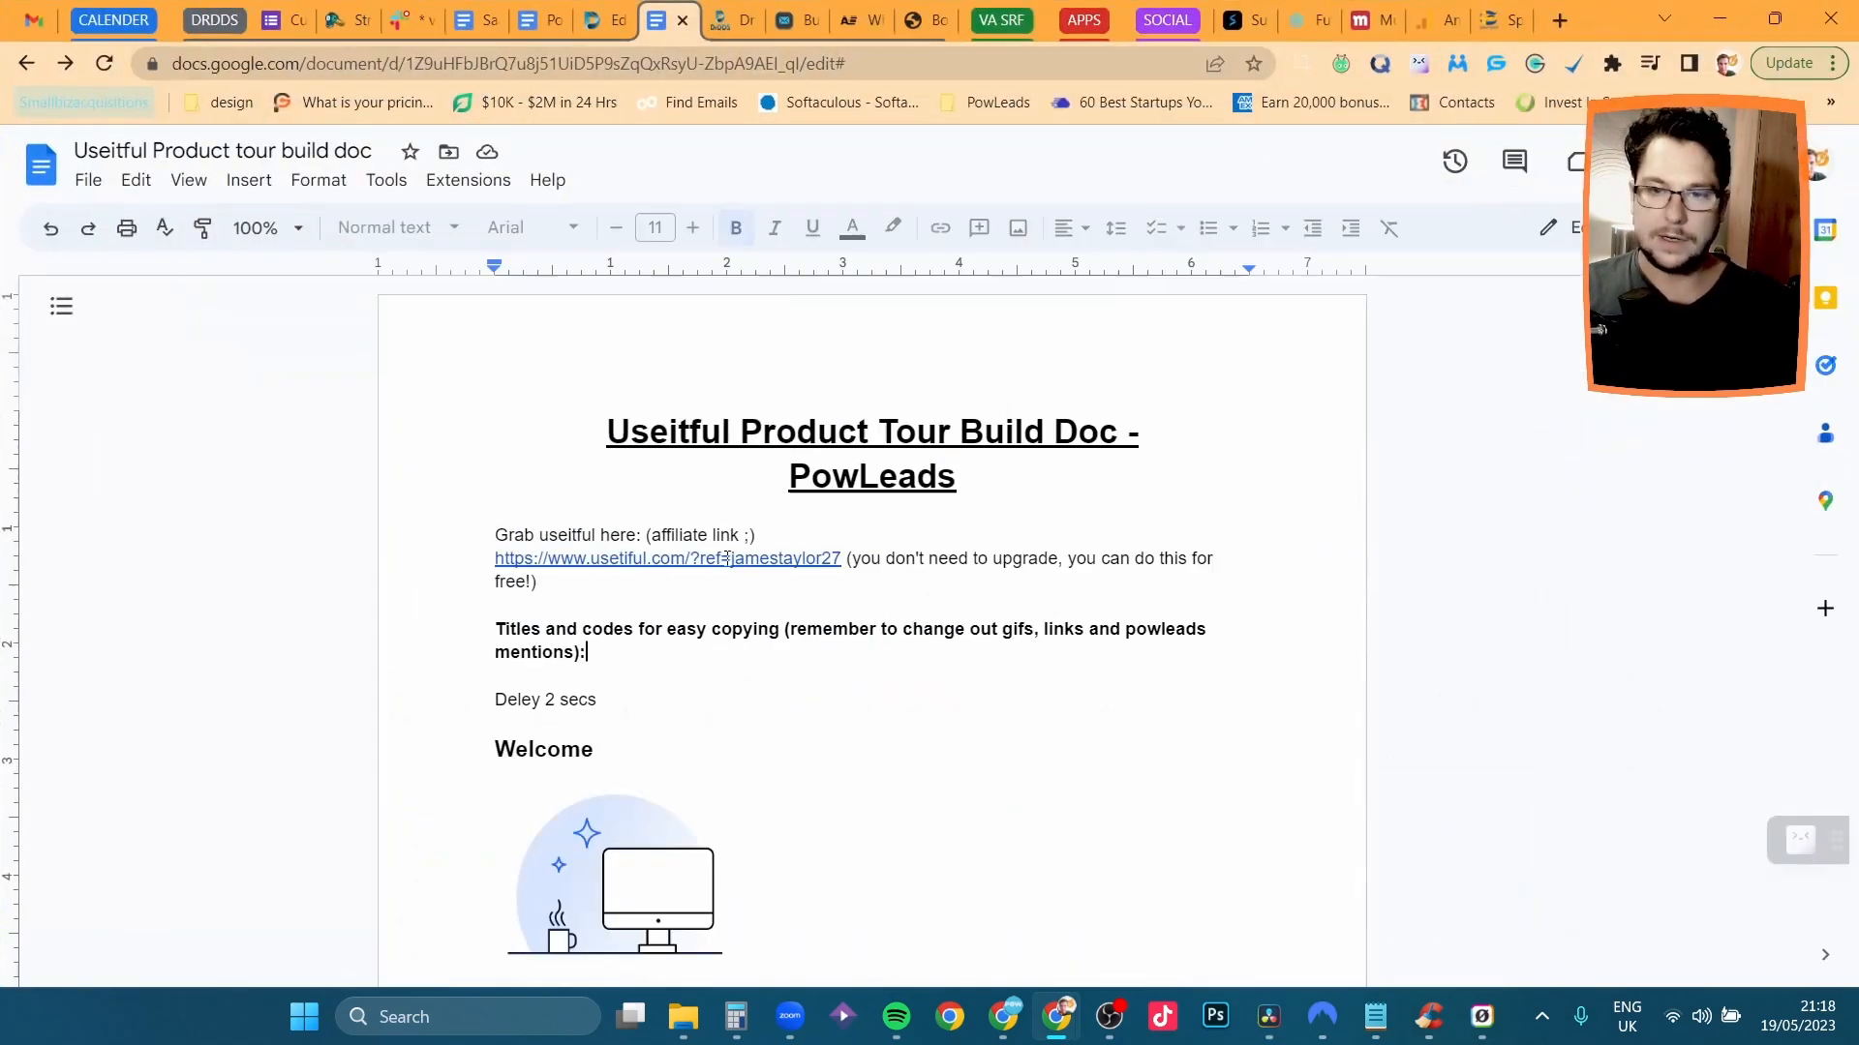
{"action": "scroll", "coordinate": [931, 728], "scroll_direction": "down", "scroll_amount": 10}
{"action": "scroll", "coordinate": [934, 724], "scroll_direction": "down", "scroll_amount": 10}
{"action": "scroll", "coordinate": [933, 716], "scroll_direction": "up", "scroll_amount": 10}
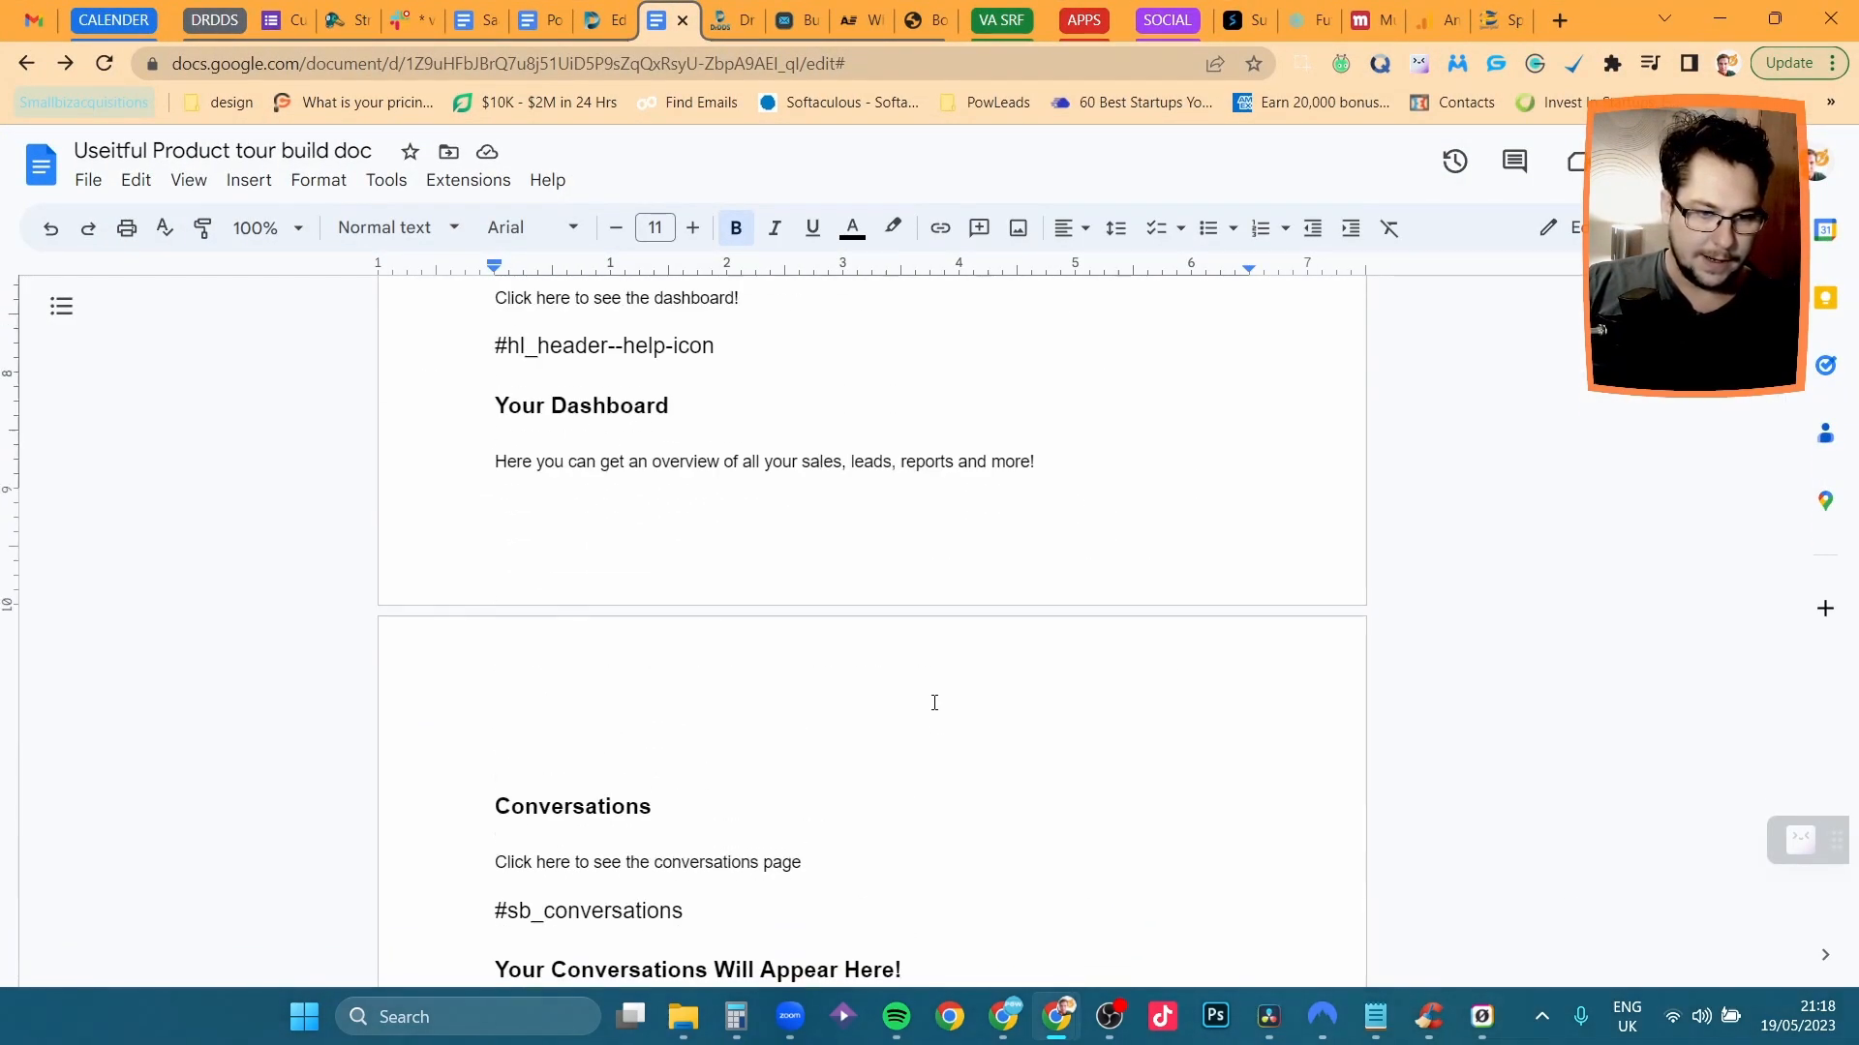
{"action": "scroll", "coordinate": [931, 707], "scroll_direction": "up", "scroll_amount": 5}
{"action": "scroll", "coordinate": [931, 689], "scroll_direction": "up", "scroll_amount": 5}
{"action": "scroll", "coordinate": [924, 658], "scroll_direction": "down", "scroll_amount": 6}
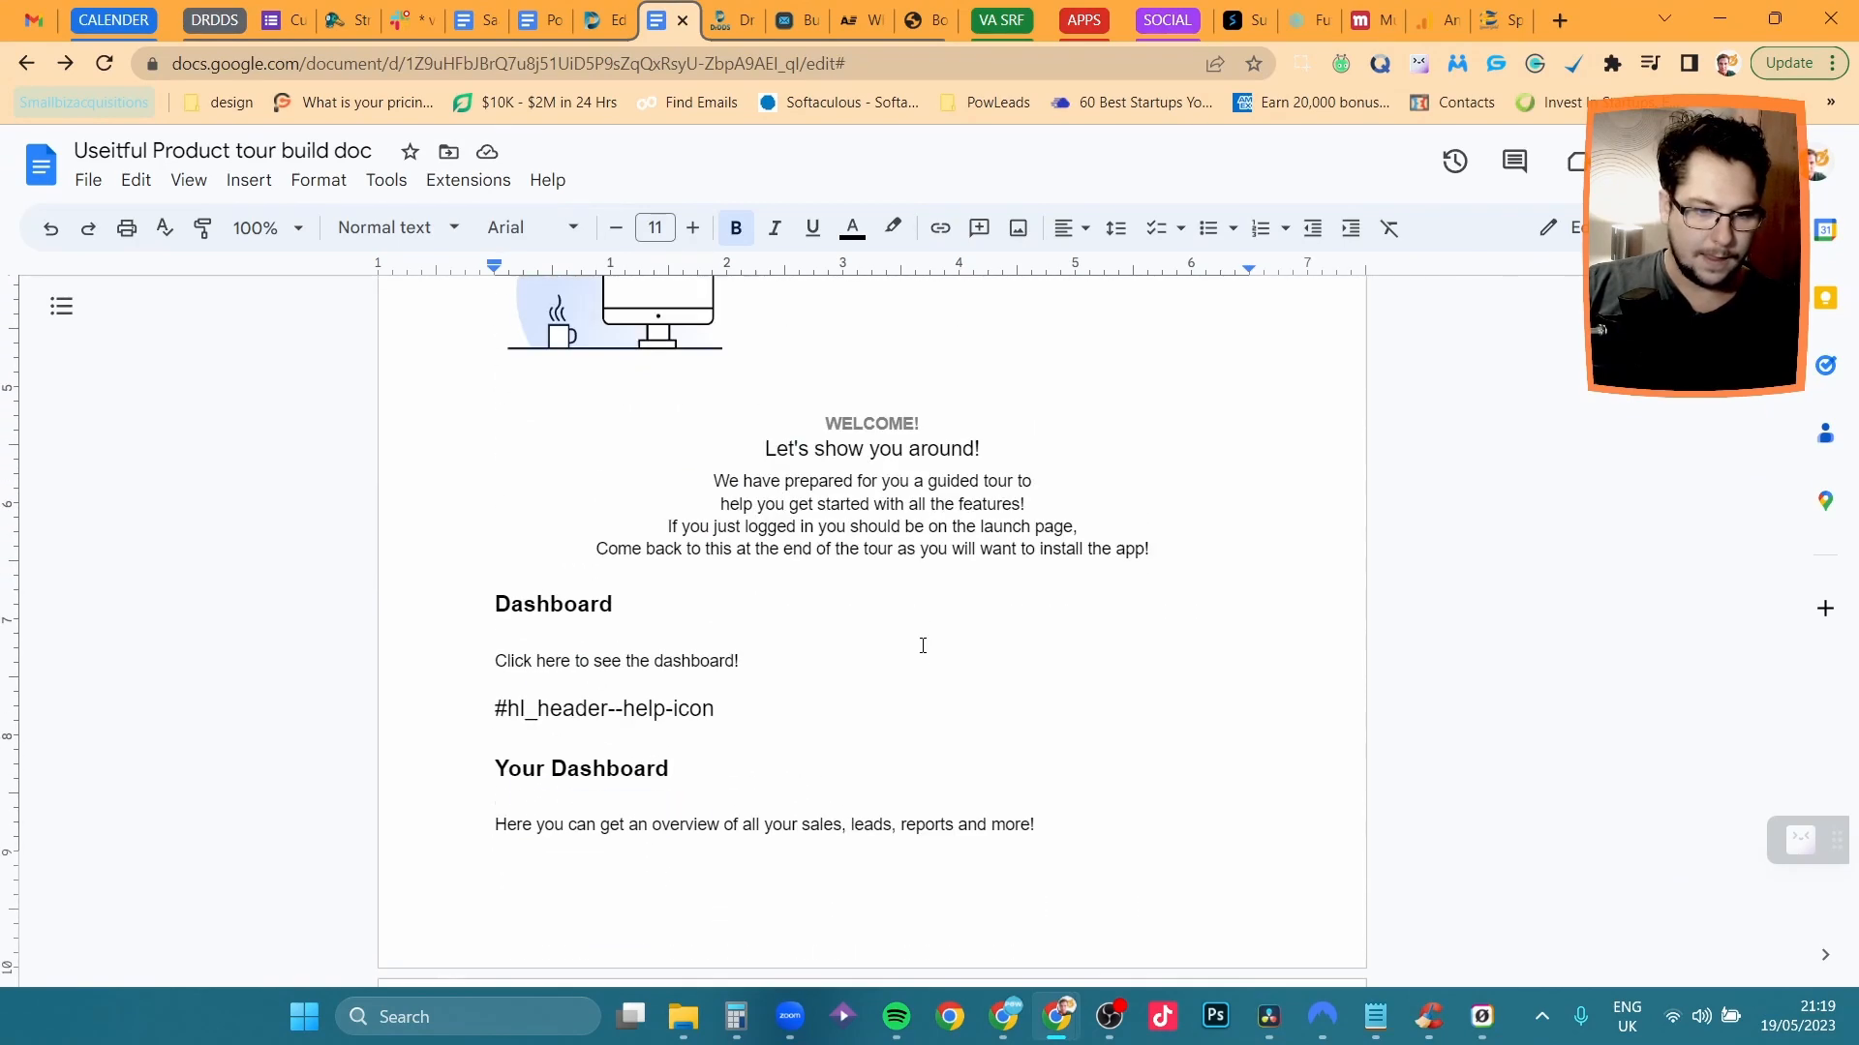
{"action": "scroll", "coordinate": [905, 542], "scroll_direction": "up", "scroll_amount": 6}
{"action": "scroll", "coordinate": [852, 542], "scroll_direction": "down", "scroll_amount": 6}
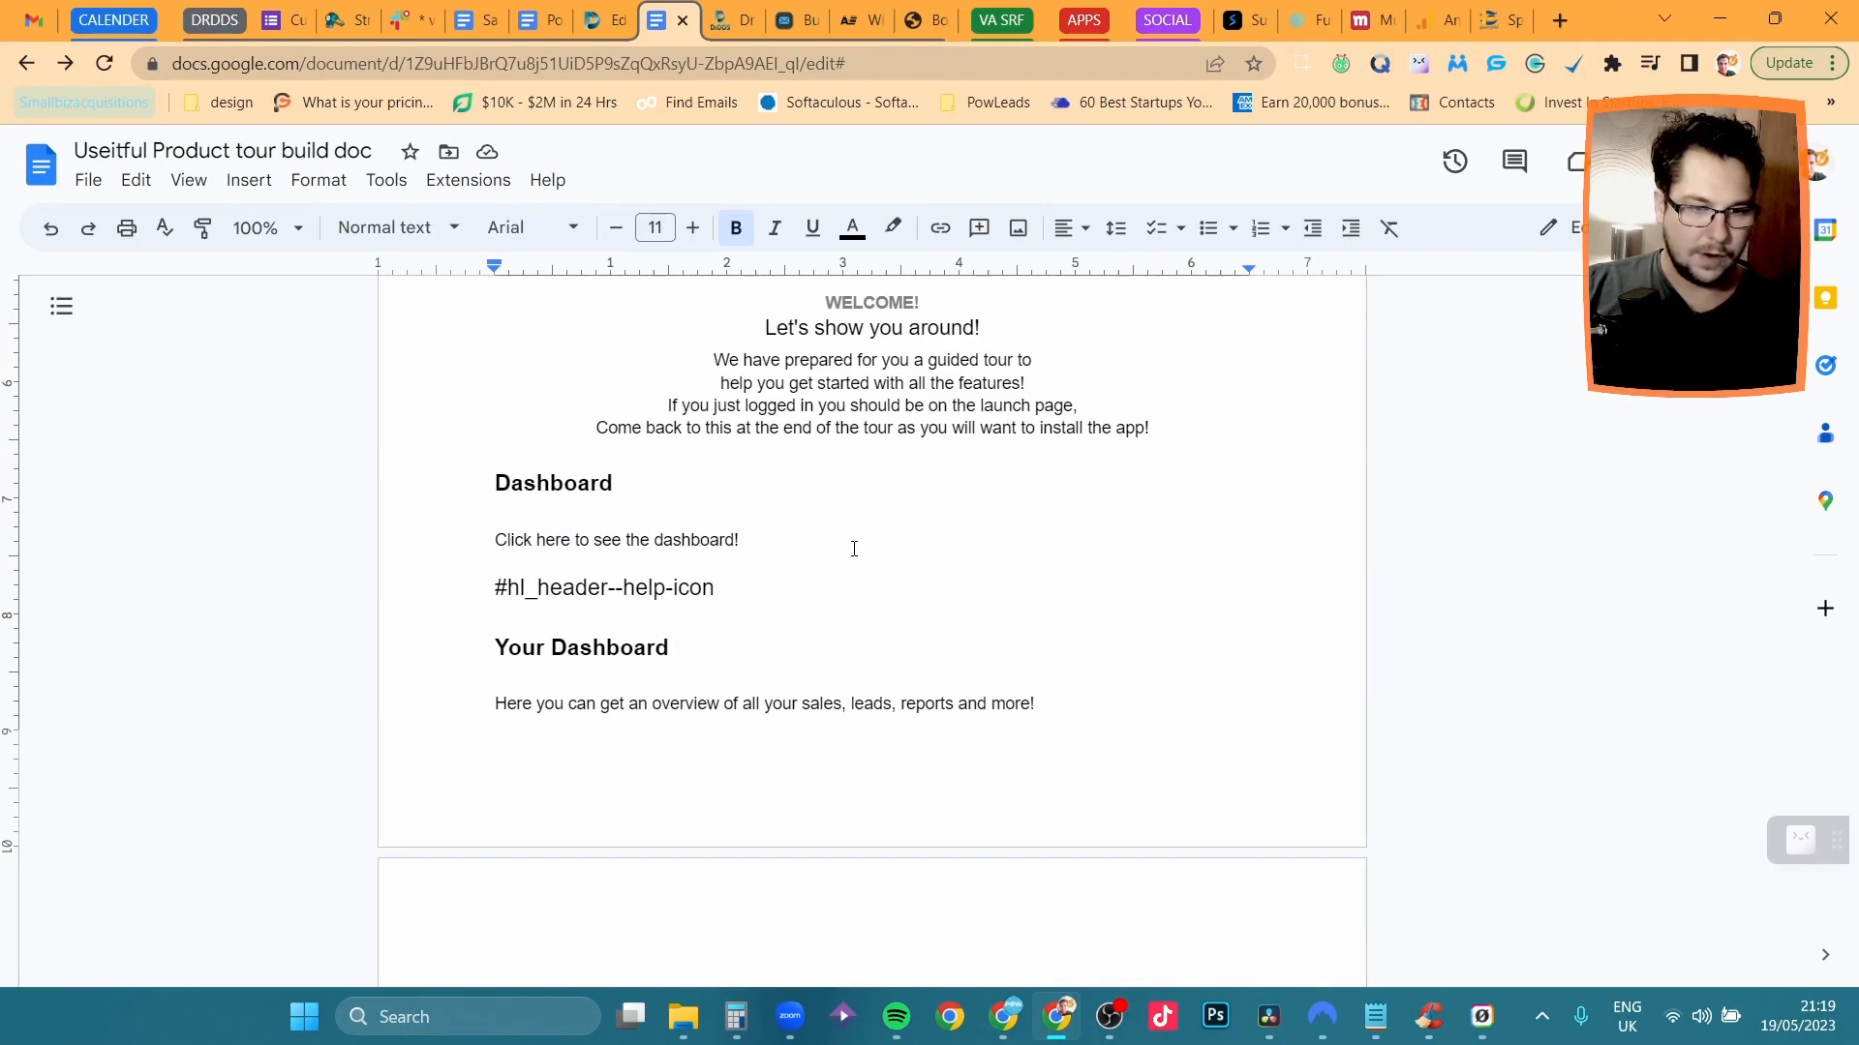
Check the DrDDS page editor briefly, then switch to the Usetiful tour editor, maximize it and return to the first tour steps.
{"action": "left_click", "coordinate": [605, 31]}
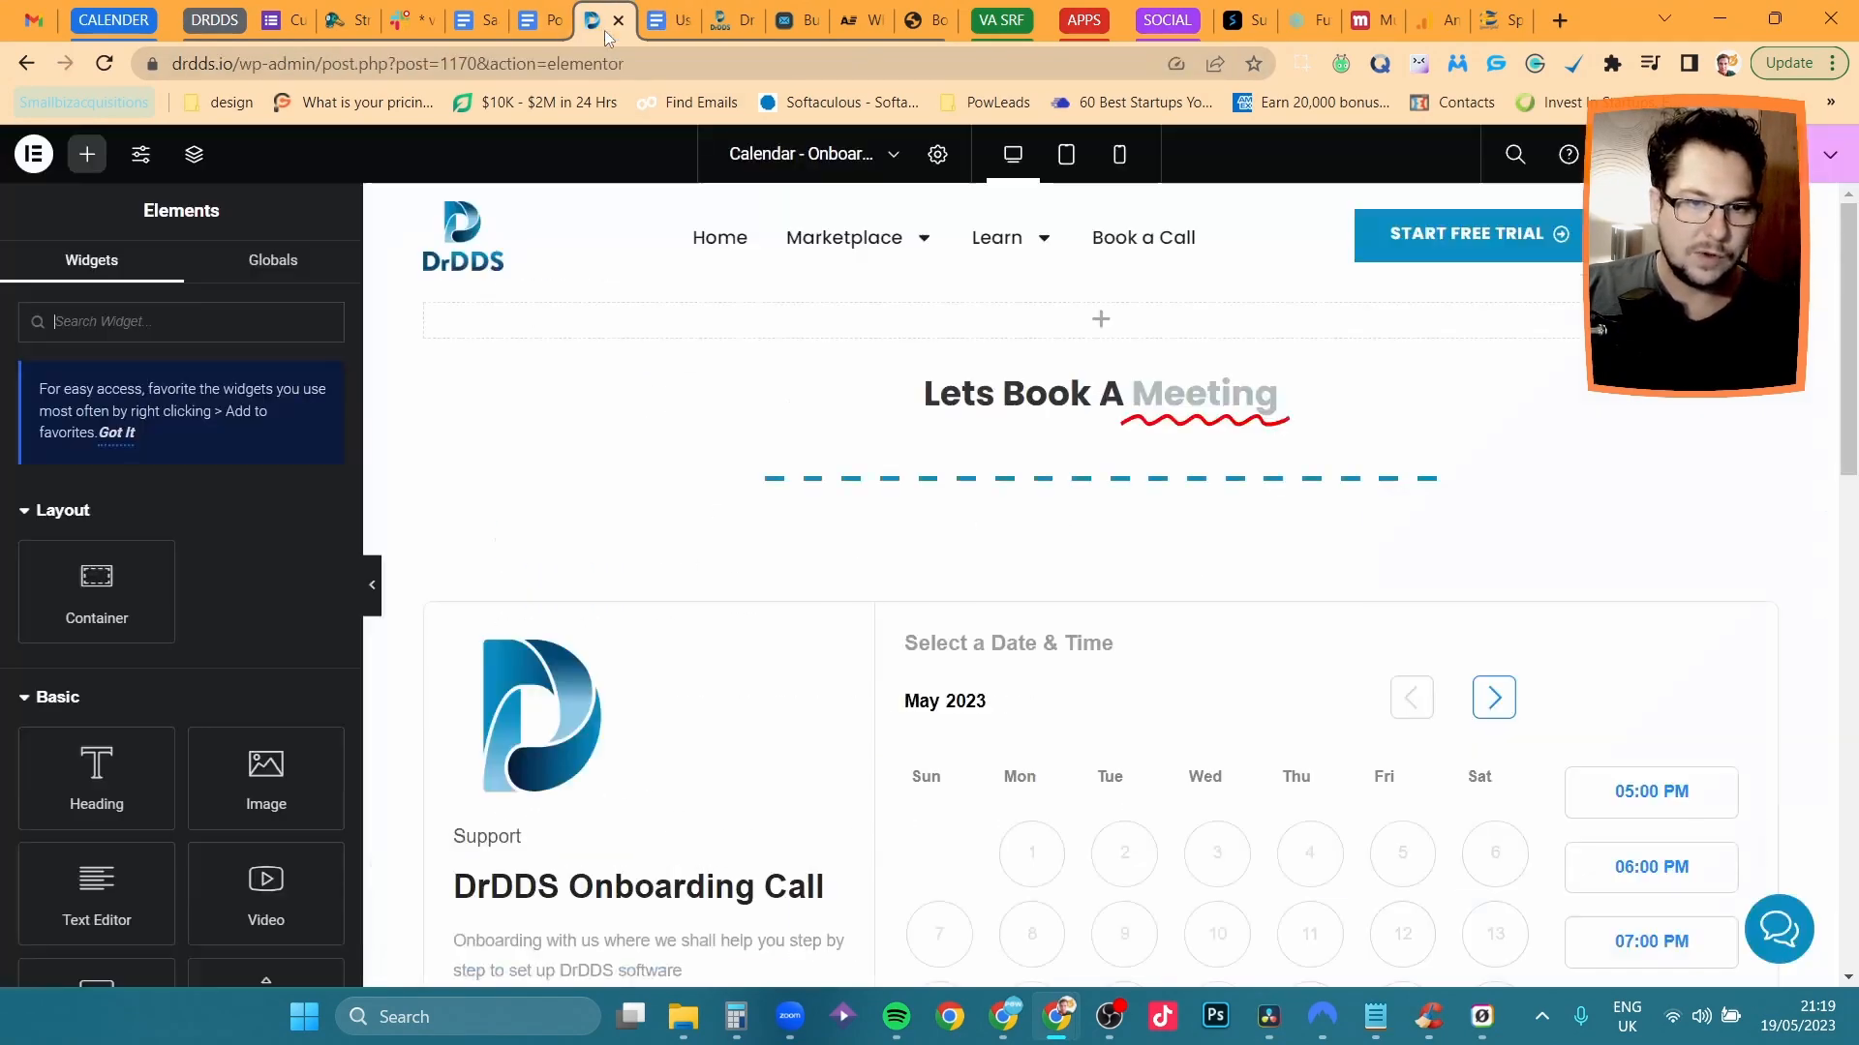
{"action": "left_click", "coordinate": [668, 22]}
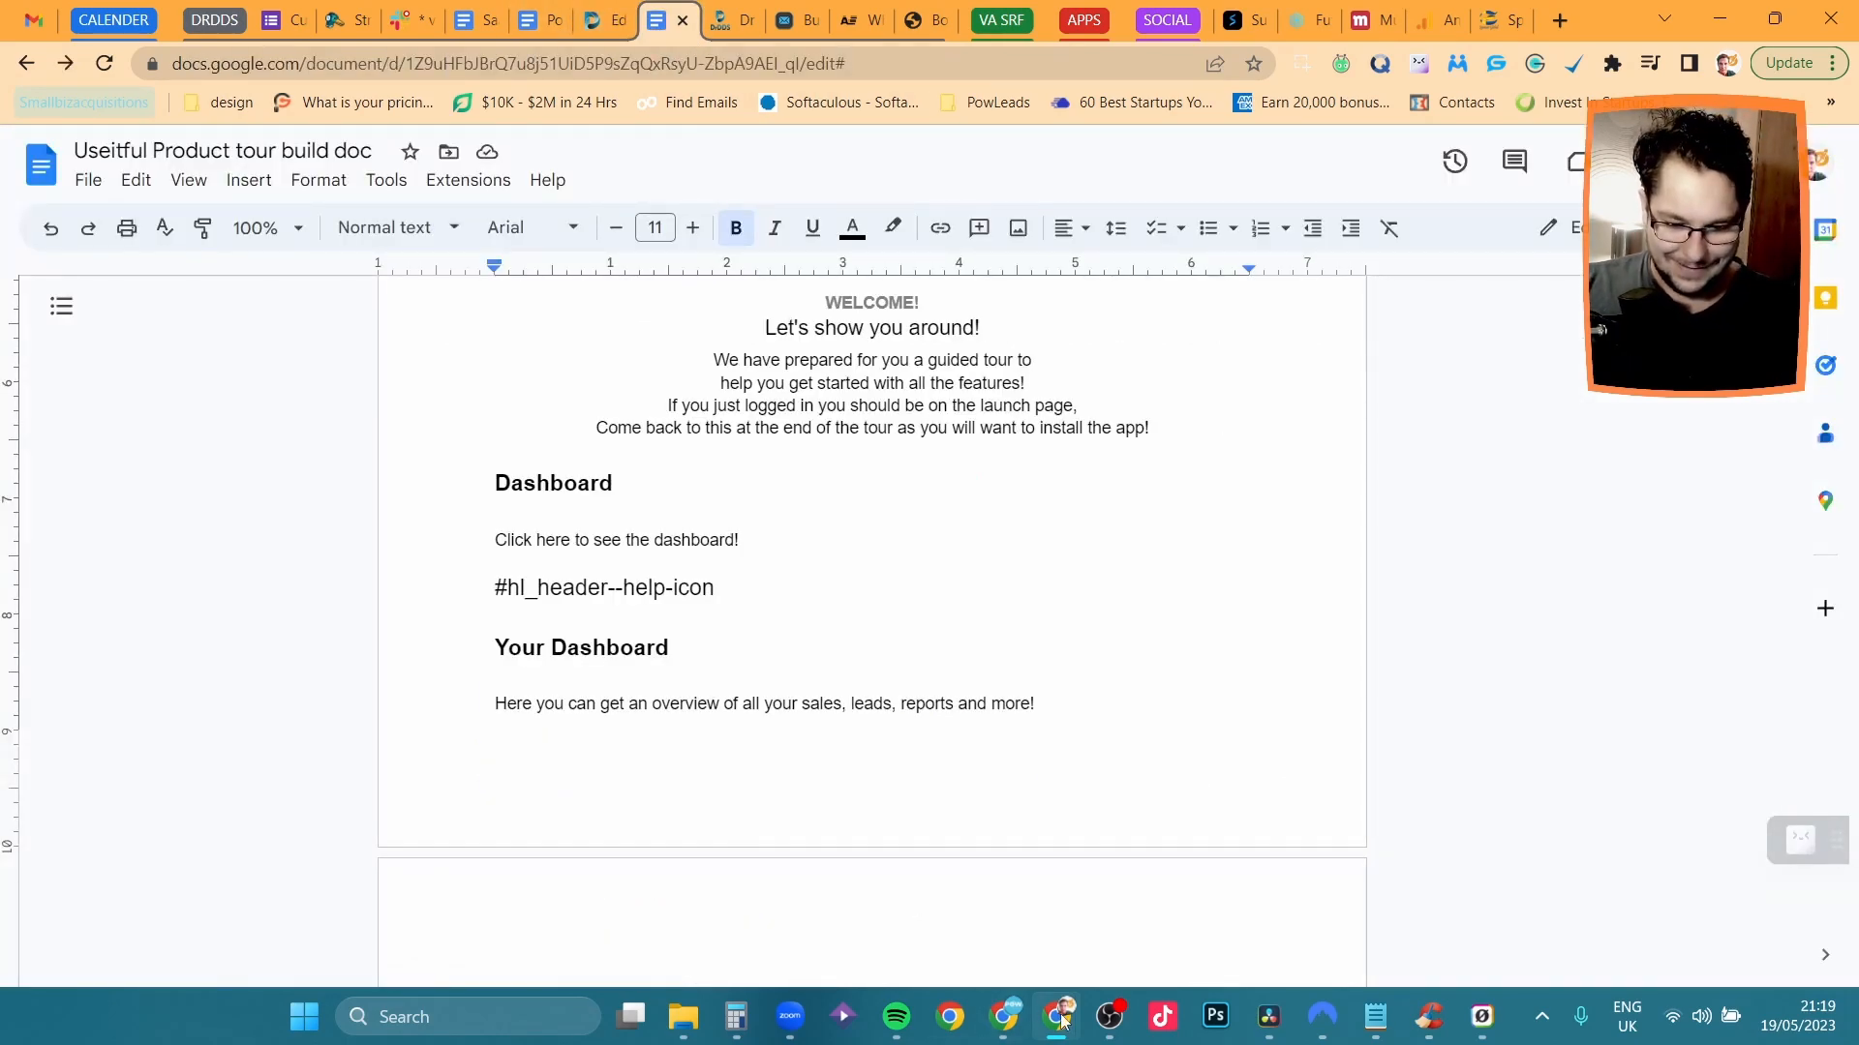
{"action": "mouse_move", "coordinate": [1057, 1016]}
{"action": "left_click", "coordinate": [1290, 908]}
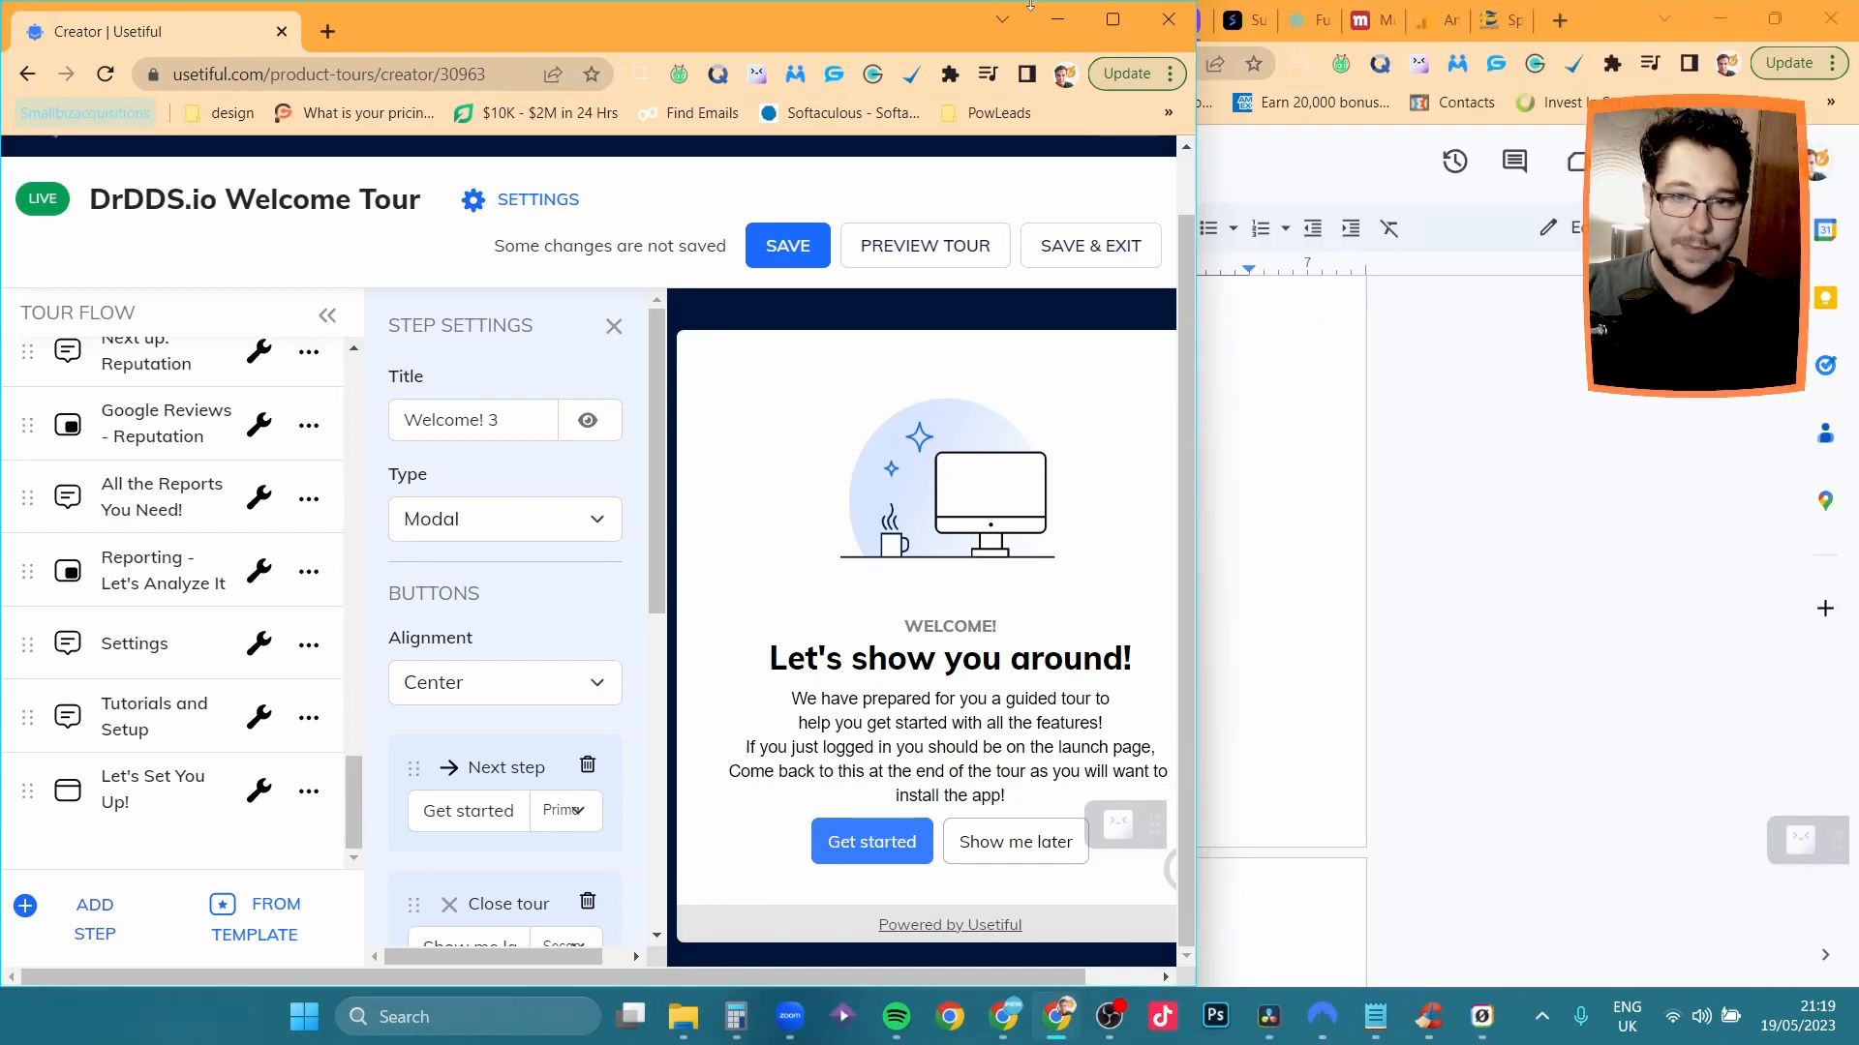
{"action": "left_click", "coordinate": [1113, 19]}
{"action": "scroll", "coordinate": [292, 437], "scroll_direction": "up", "scroll_amount": 15}
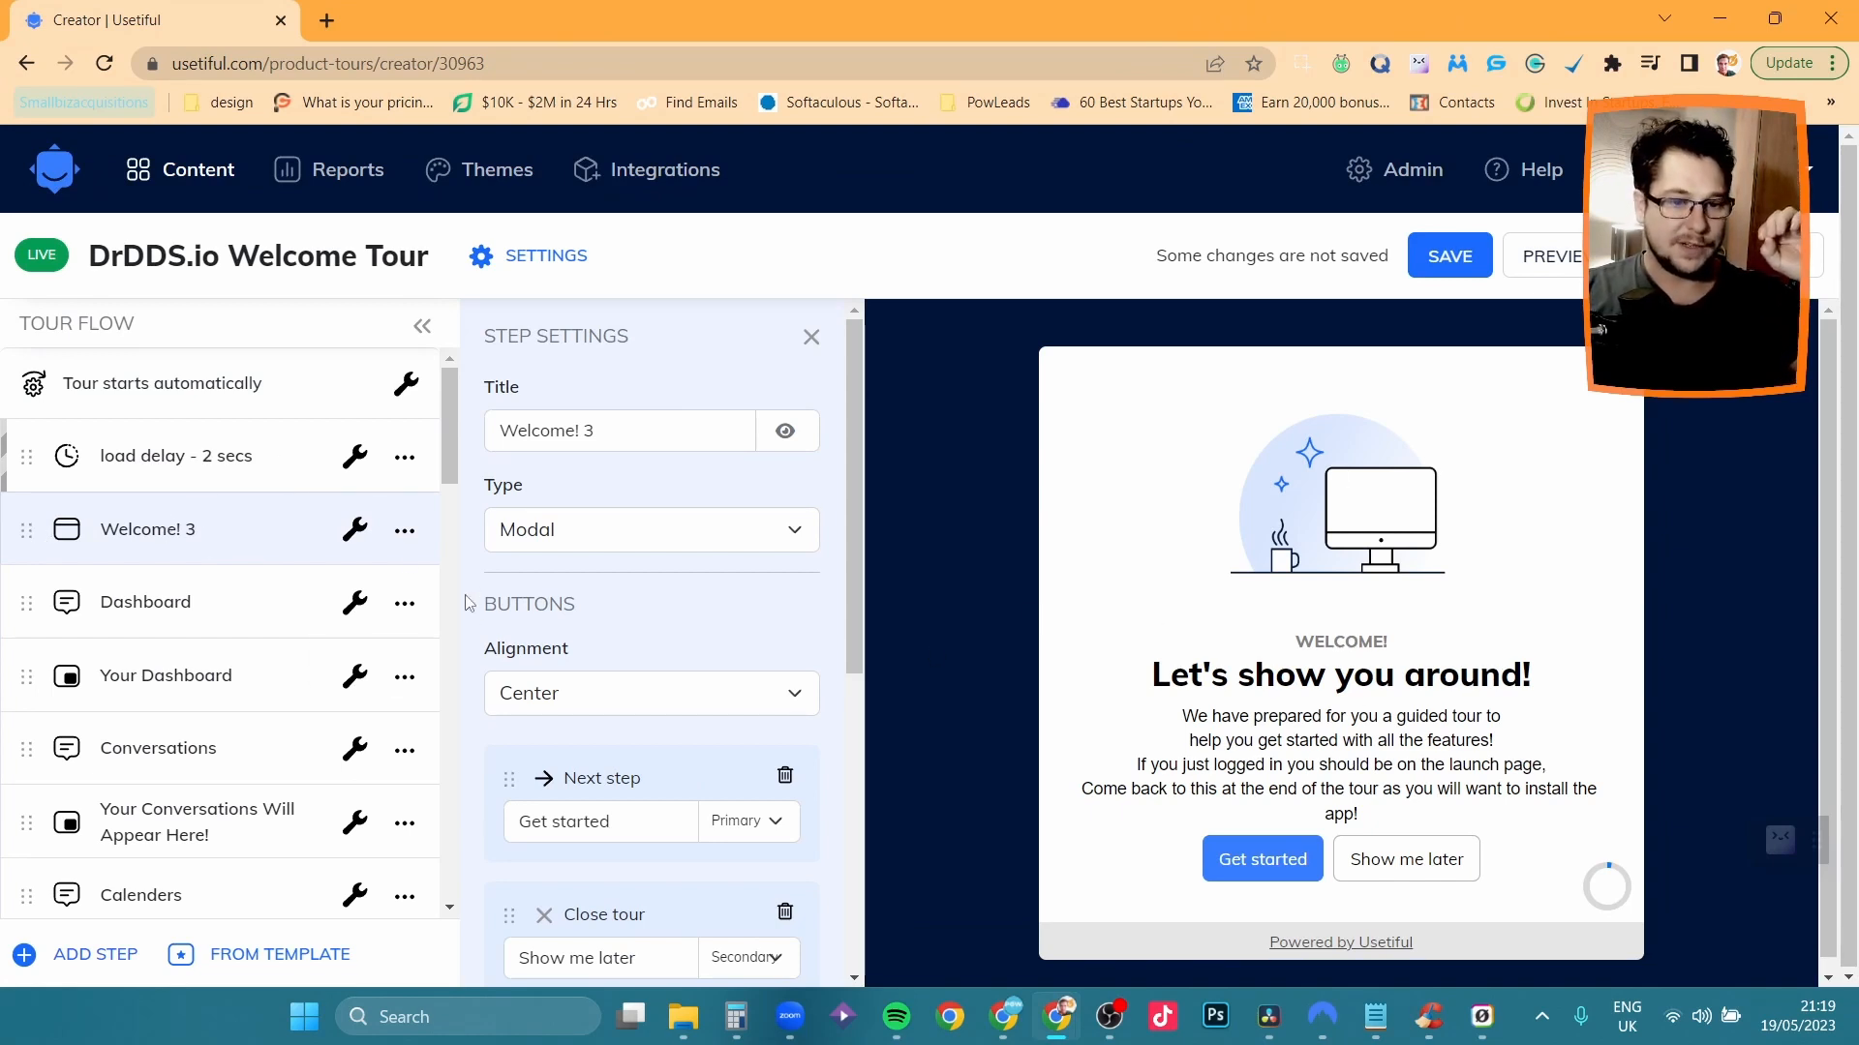
Open the step template library and browse its welcome, announcement, form and feedback templates.
{"action": "left_click", "coordinate": [259, 962]}
{"action": "scroll", "coordinate": [235, 662], "scroll_direction": "down", "scroll_amount": 5}
{"action": "scroll", "coordinate": [235, 672], "scroll_direction": "down", "scroll_amount": 15}
{"action": "left_click_drag", "start_coordinate": [40, 536], "coordinate": [131, 561]}
{"action": "left_click", "coordinate": [215, 555]}
{"action": "scroll", "coordinate": [215, 600], "scroll_direction": "down", "scroll_amount": 9}
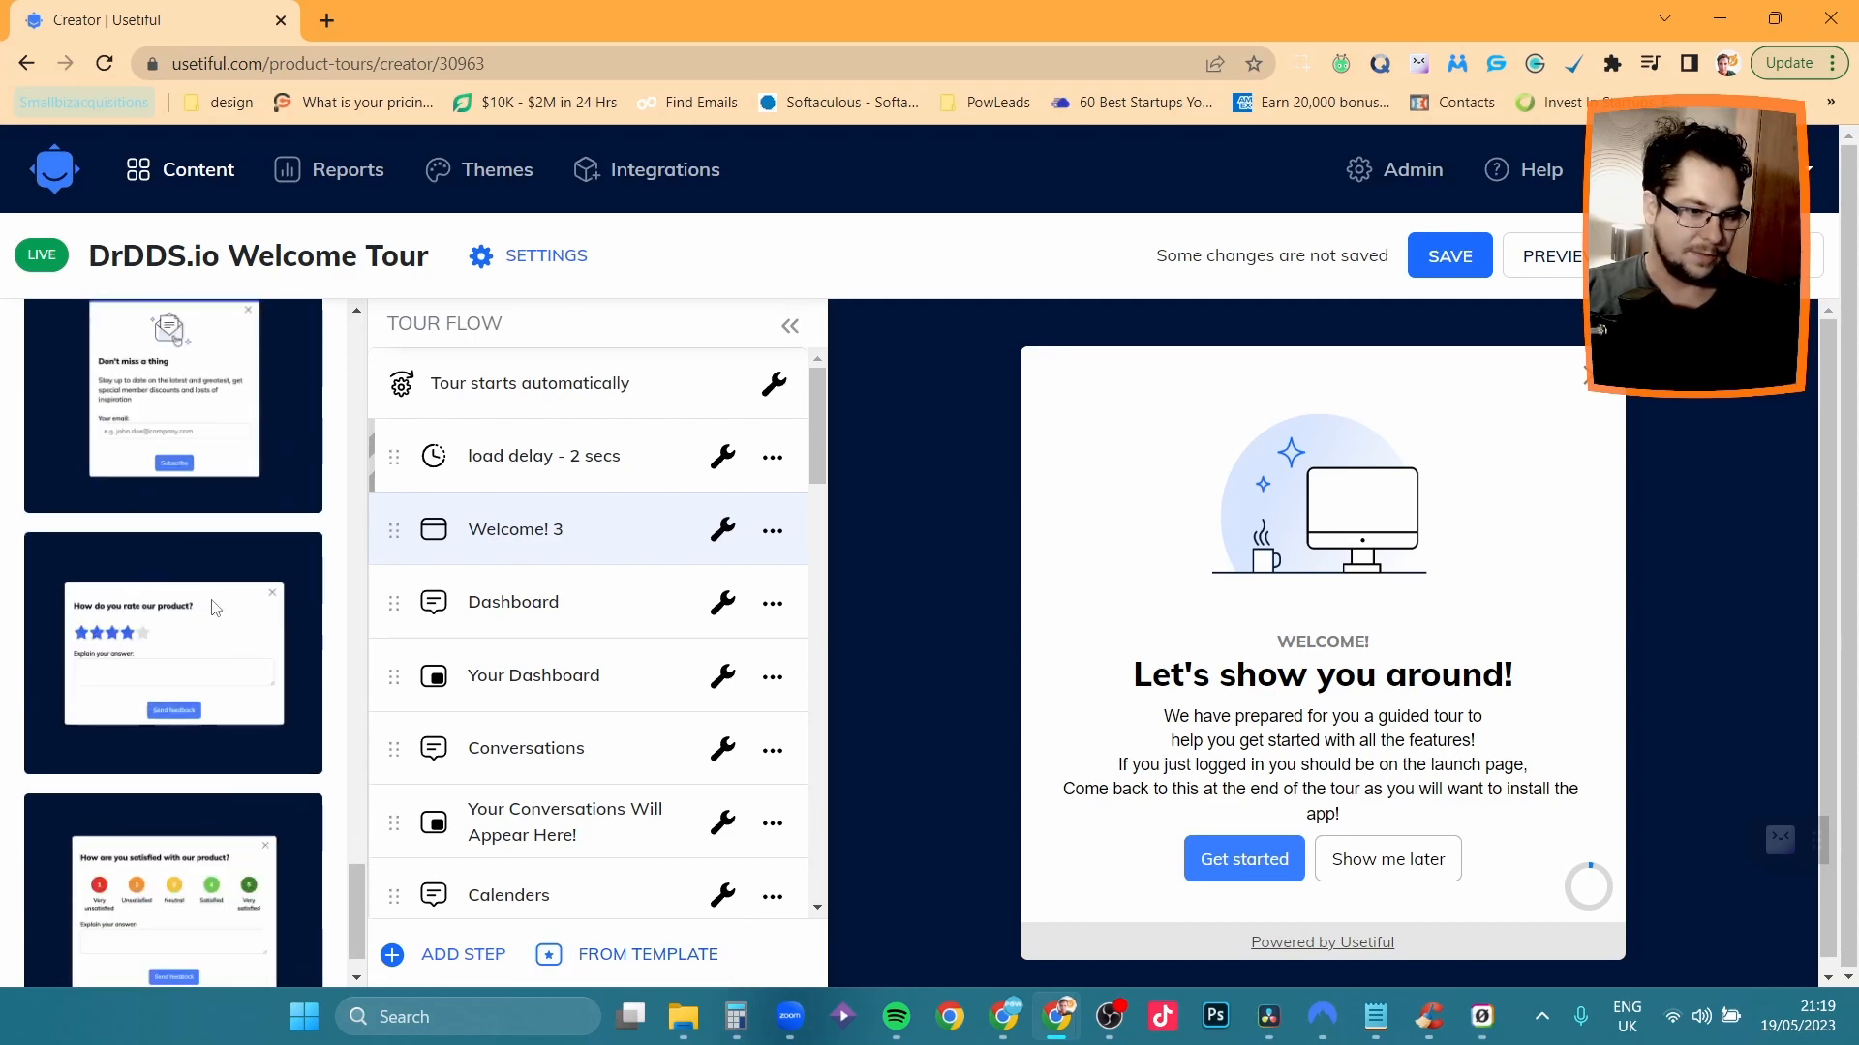
{"action": "scroll", "coordinate": [215, 581], "scroll_direction": "down", "scroll_amount": 1}
{"action": "scroll", "coordinate": [247, 525], "scroll_direction": "up", "scroll_amount": 6}
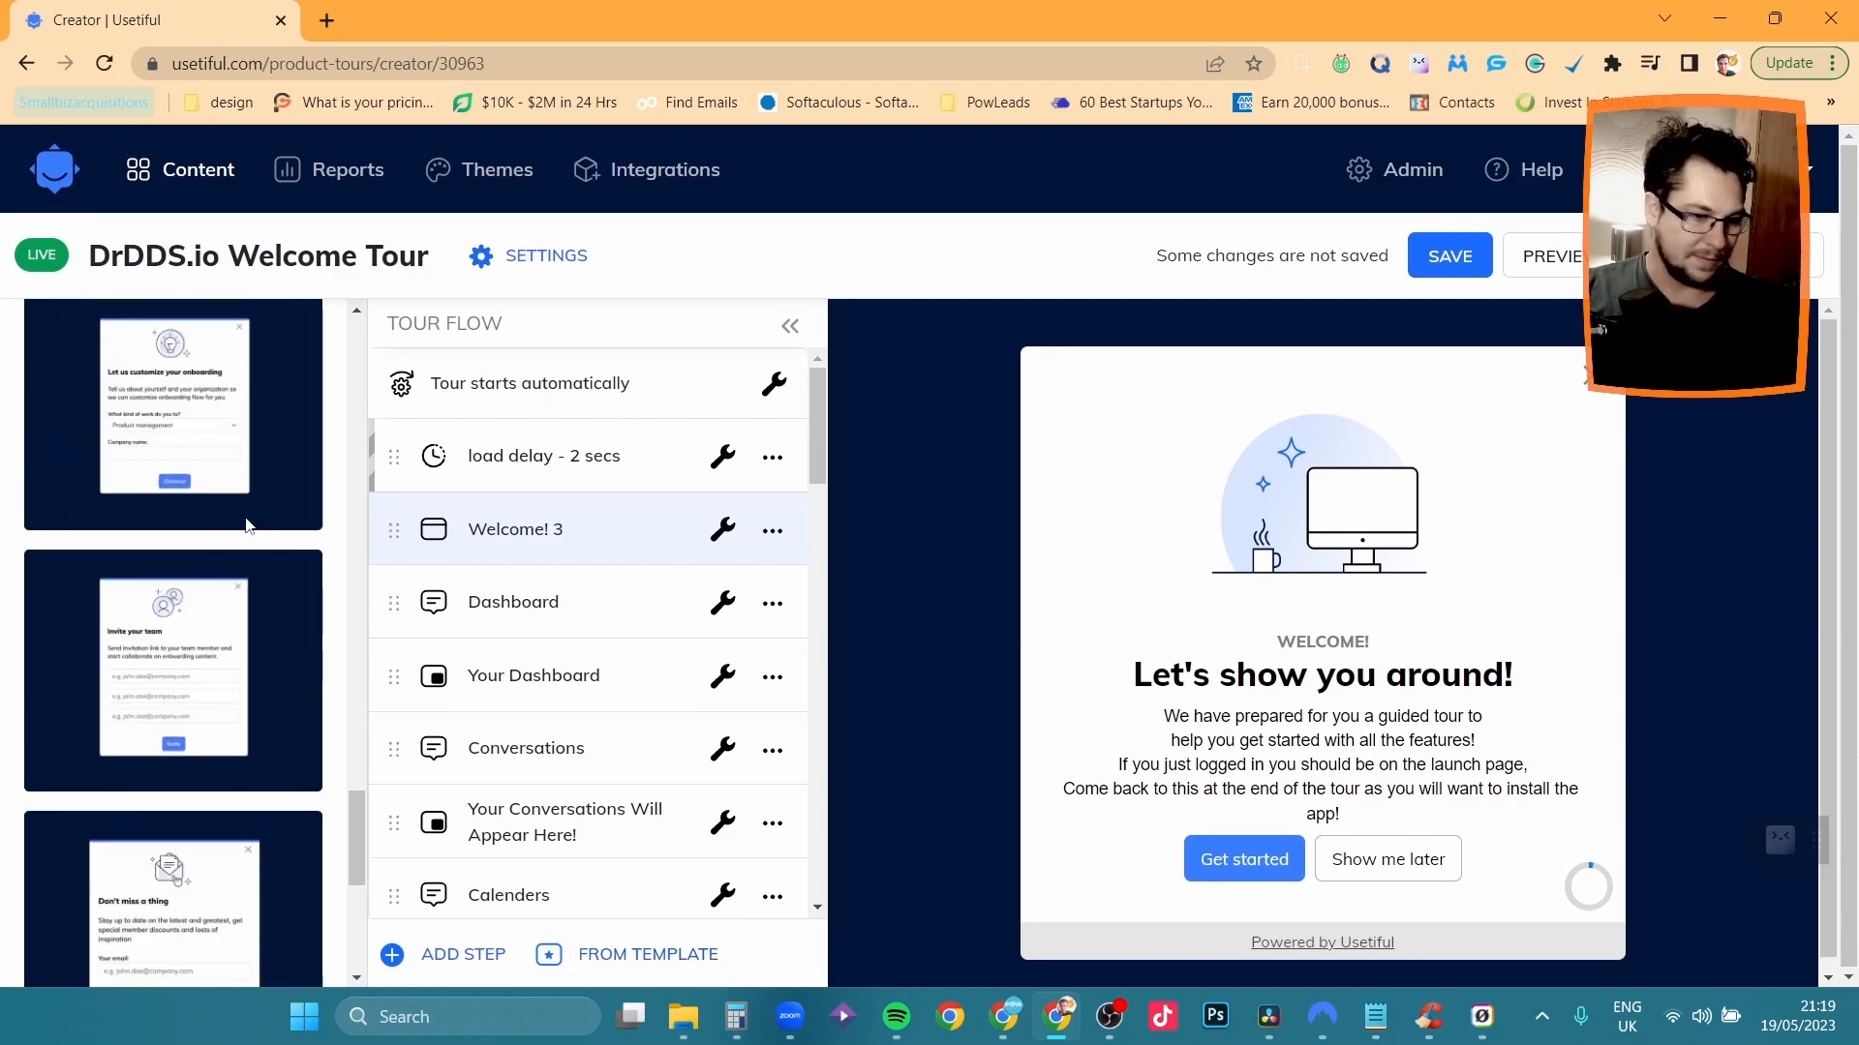
{"action": "scroll", "coordinate": [248, 528], "scroll_direction": "up", "scroll_amount": 5}
{"action": "scroll", "coordinate": [248, 548], "scroll_direction": "down", "scroll_amount": 2}
{"action": "mouse_move", "coordinate": [187, 647]}
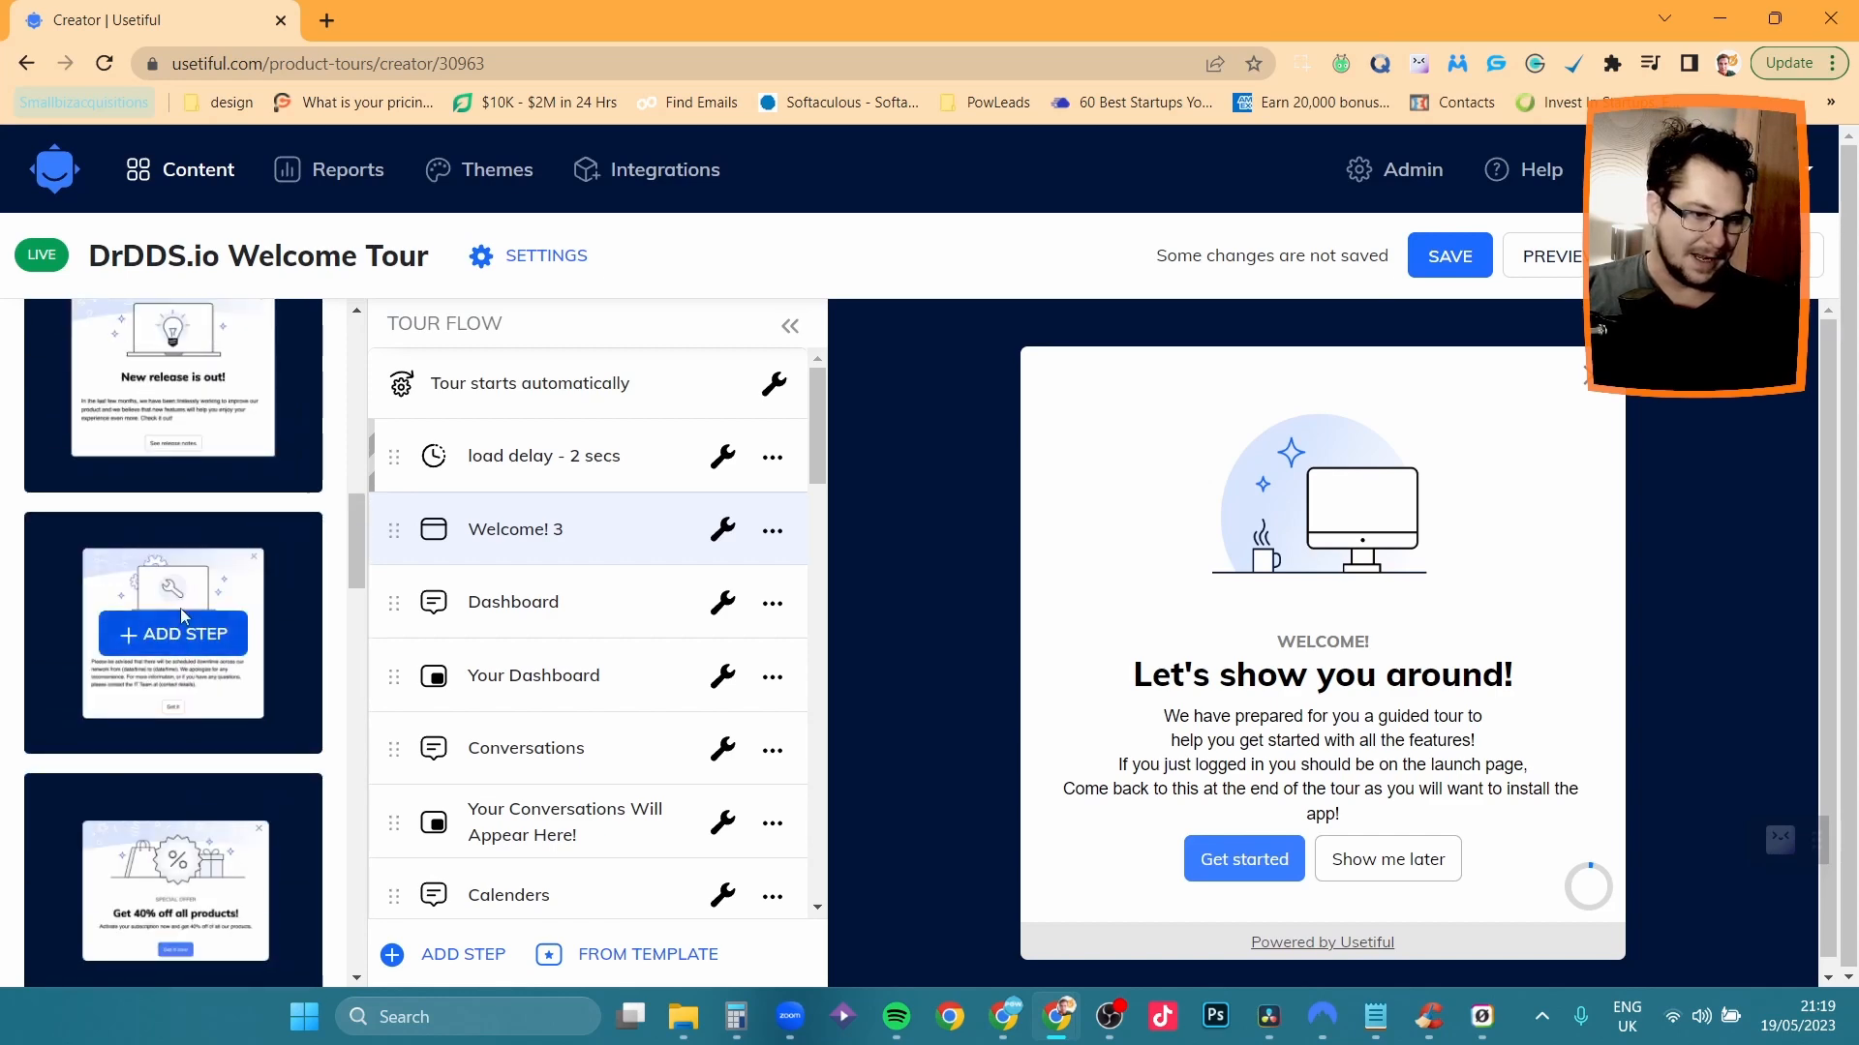
{"action": "scroll", "coordinate": [224, 528], "scroll_direction": "up", "scroll_amount": 3}
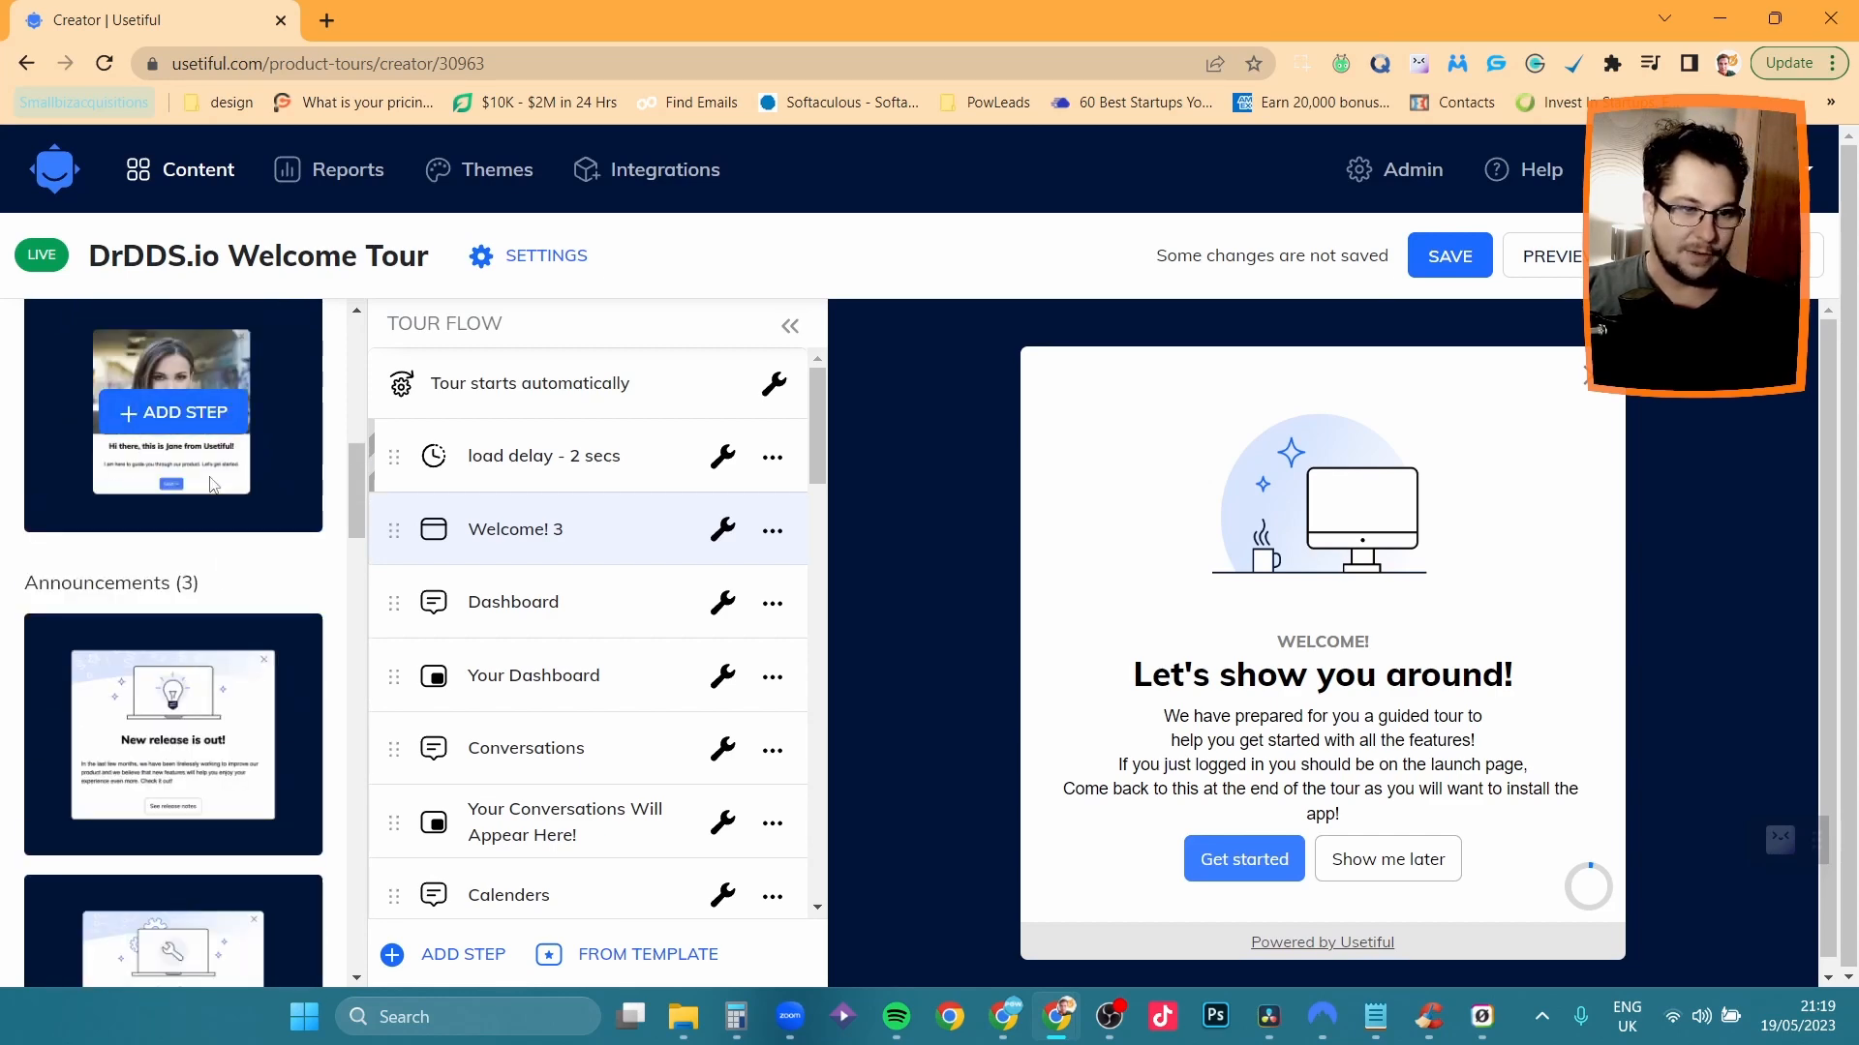
{"action": "scroll", "coordinate": [242, 522], "scroll_direction": "up", "scroll_amount": 5}
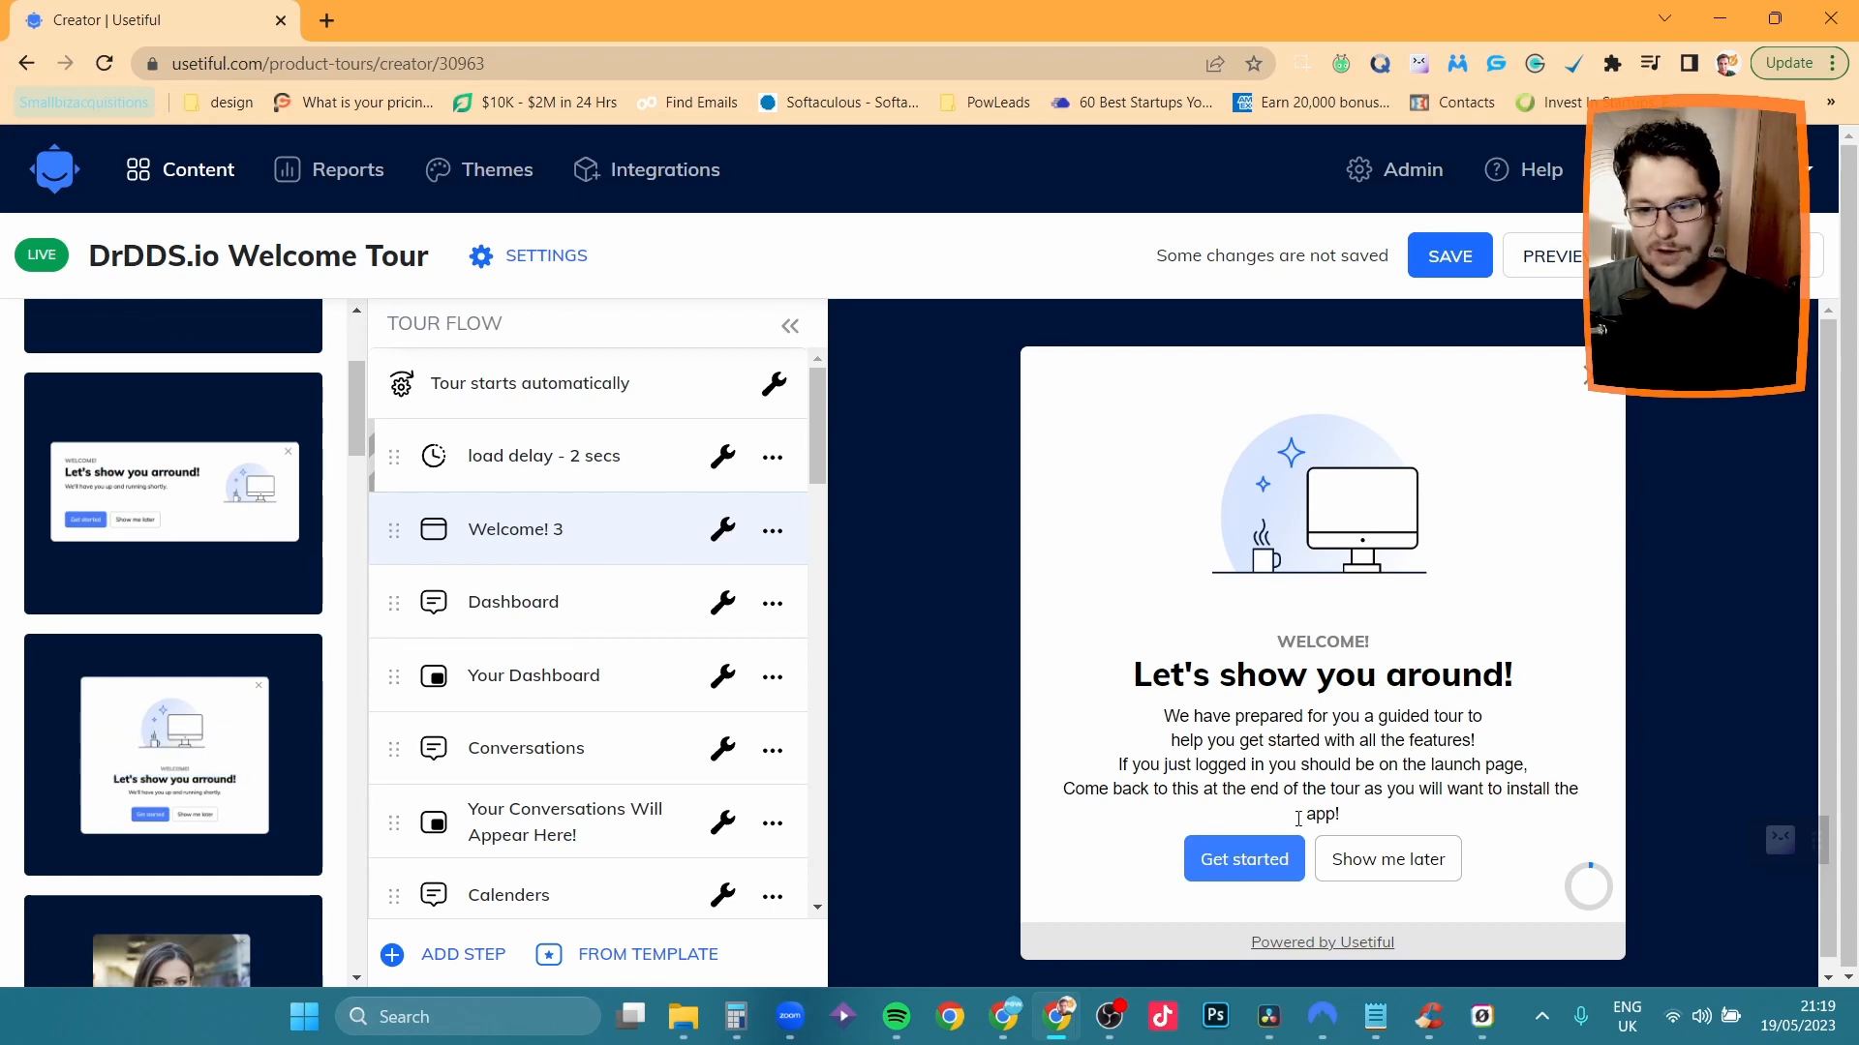
{"action": "mouse_move", "coordinate": [195, 758]}
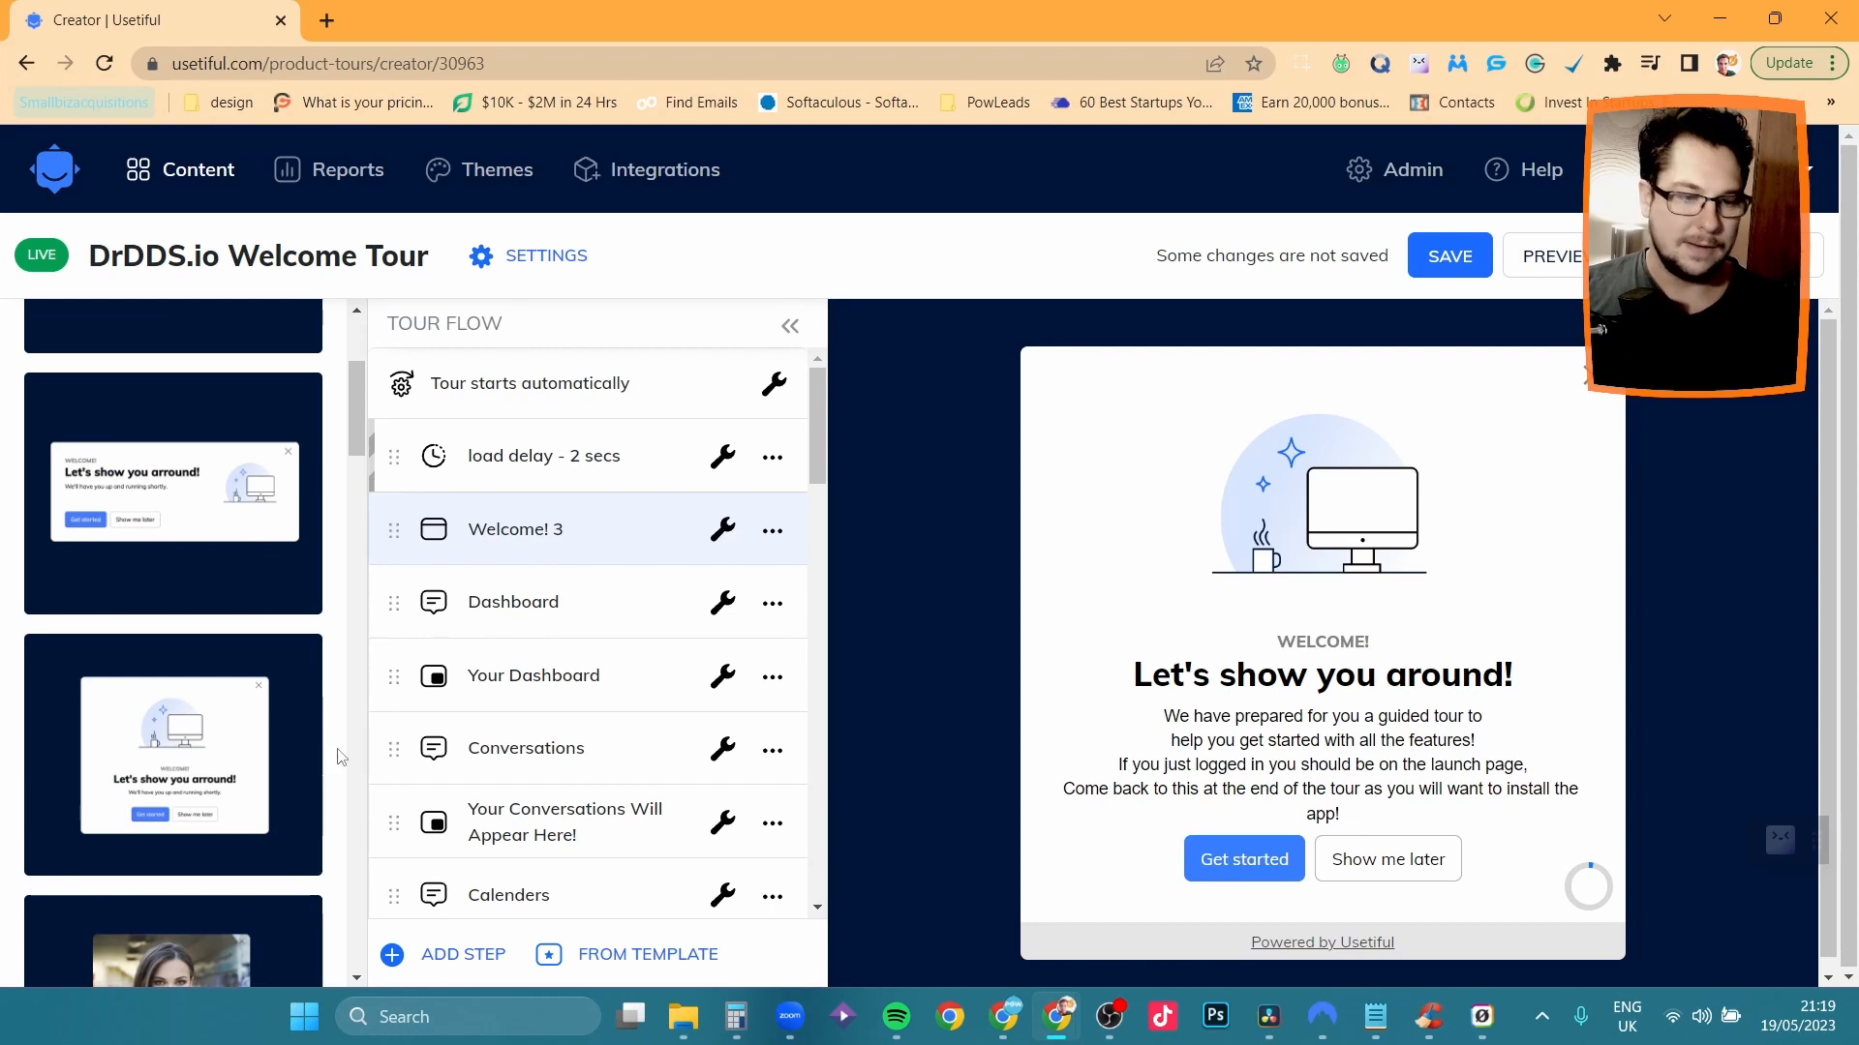
Check the Dashboard step, the available step types and the load delay step's options, and close the template library.
{"action": "left_click", "coordinate": [571, 605]}
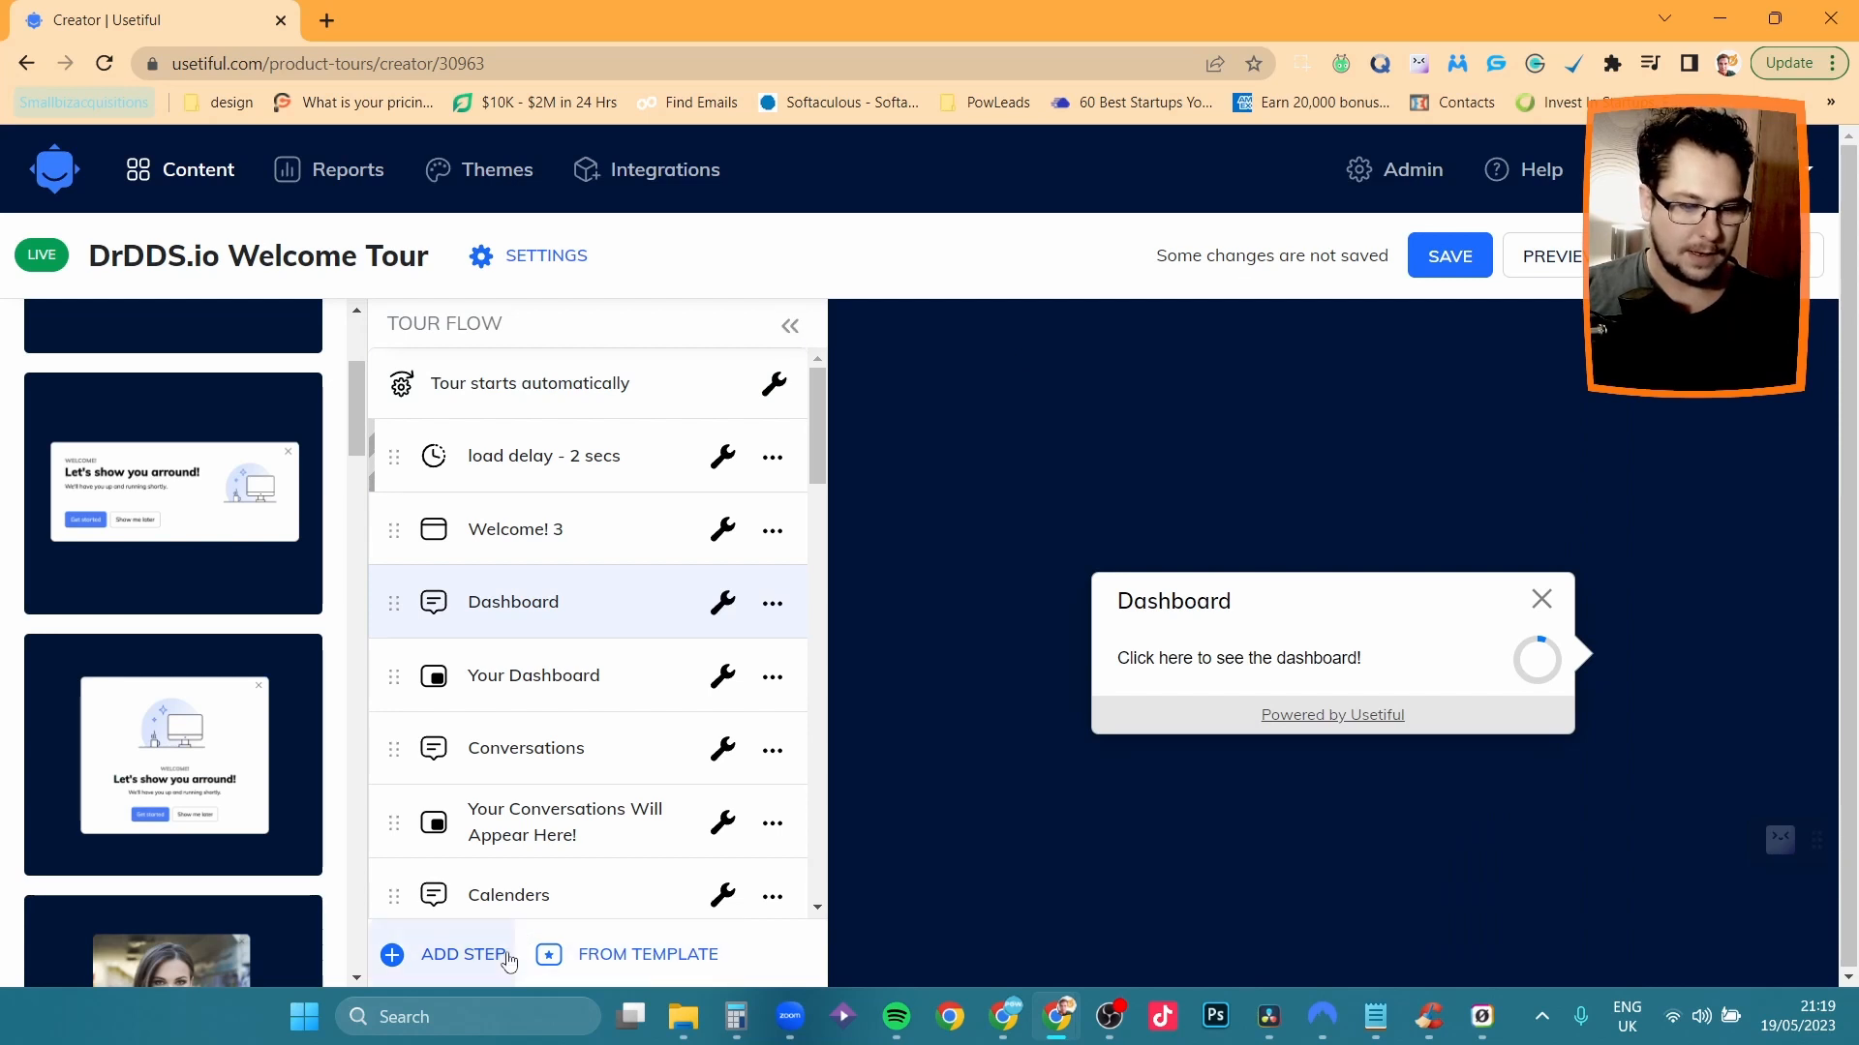
{"action": "left_click", "coordinate": [465, 957]}
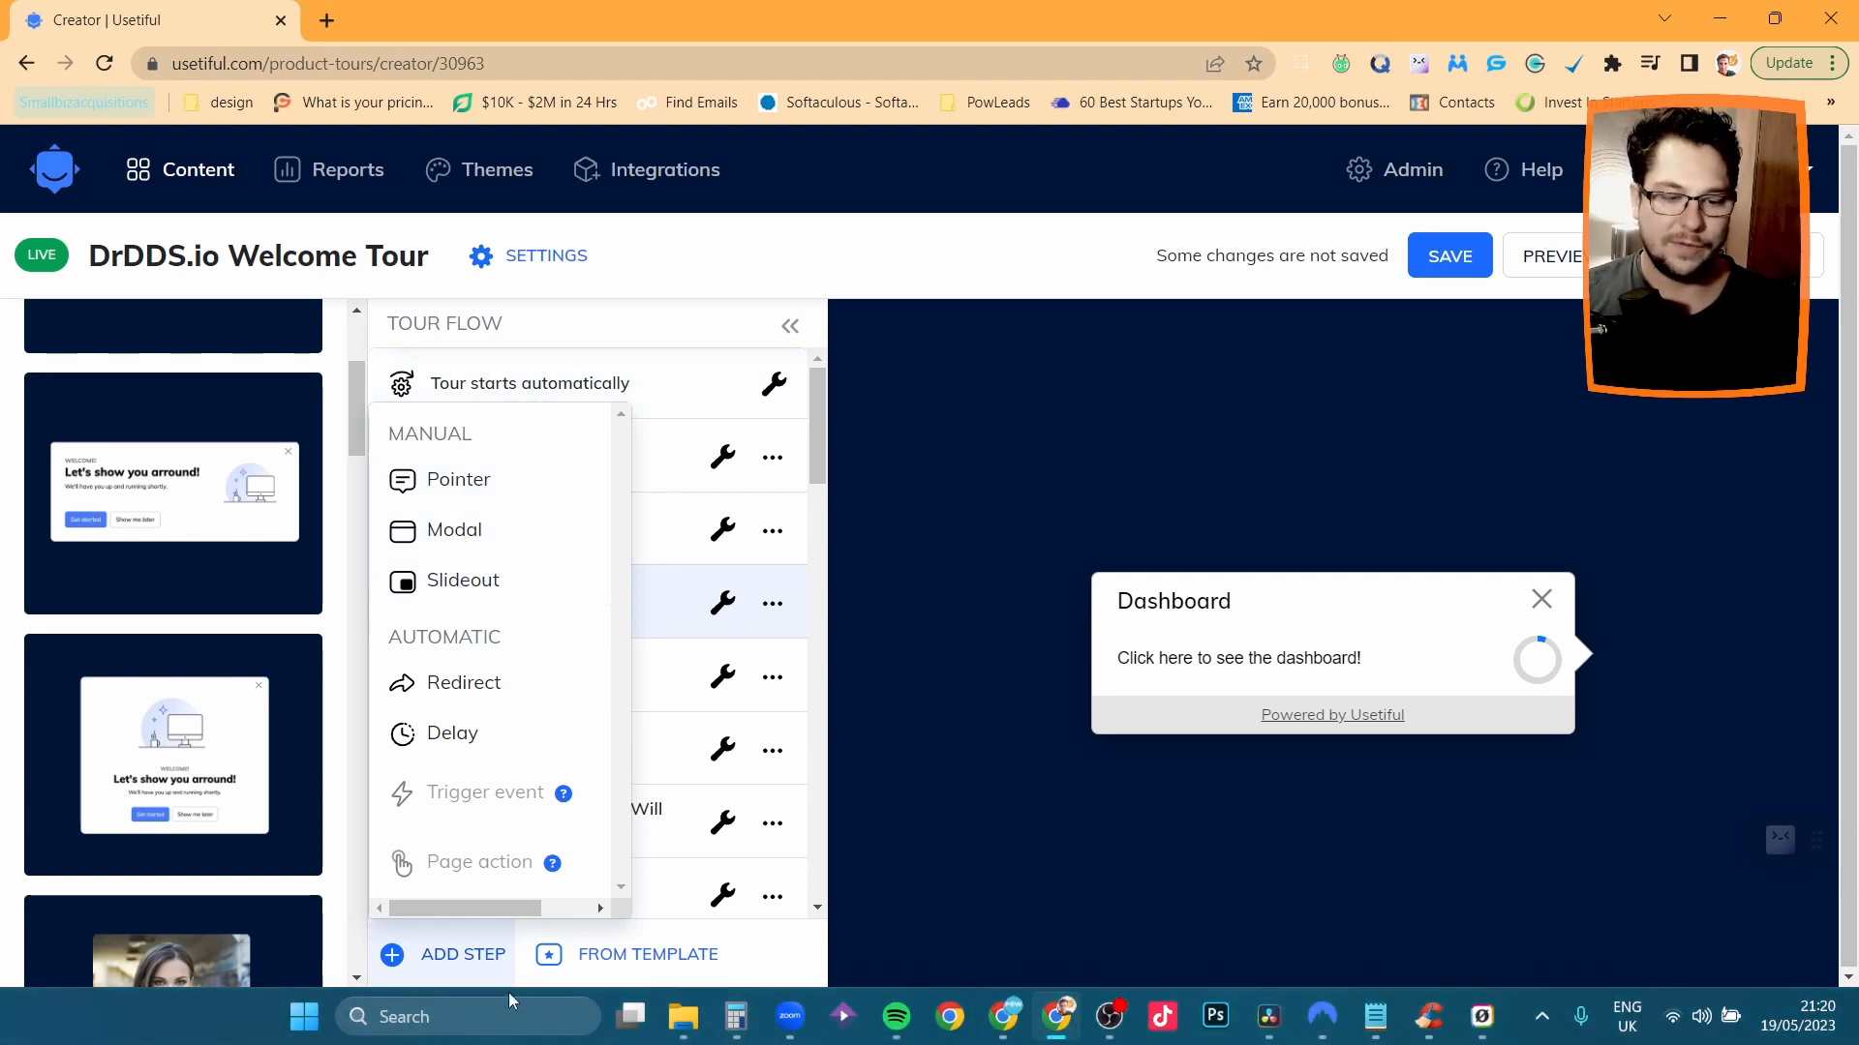
{"action": "left_click", "coordinate": [772, 458]}
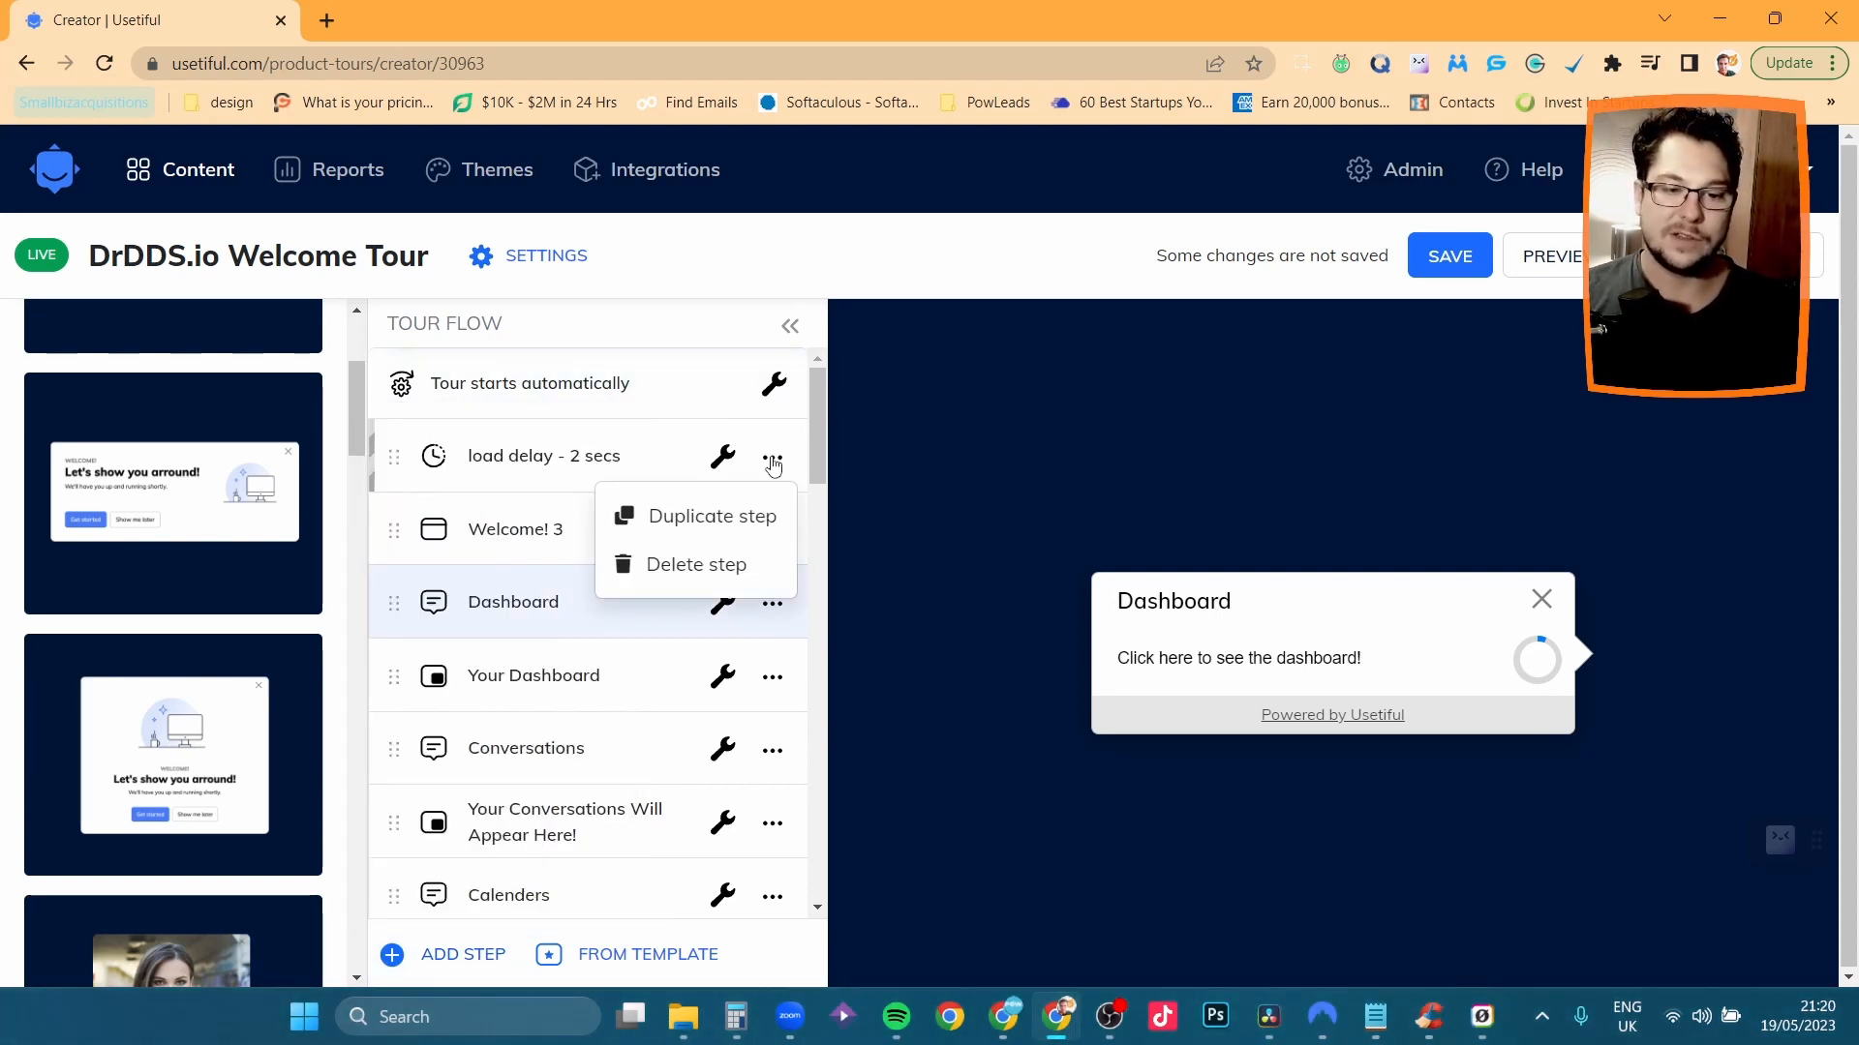
{"action": "left_click", "coordinate": [608, 484]}
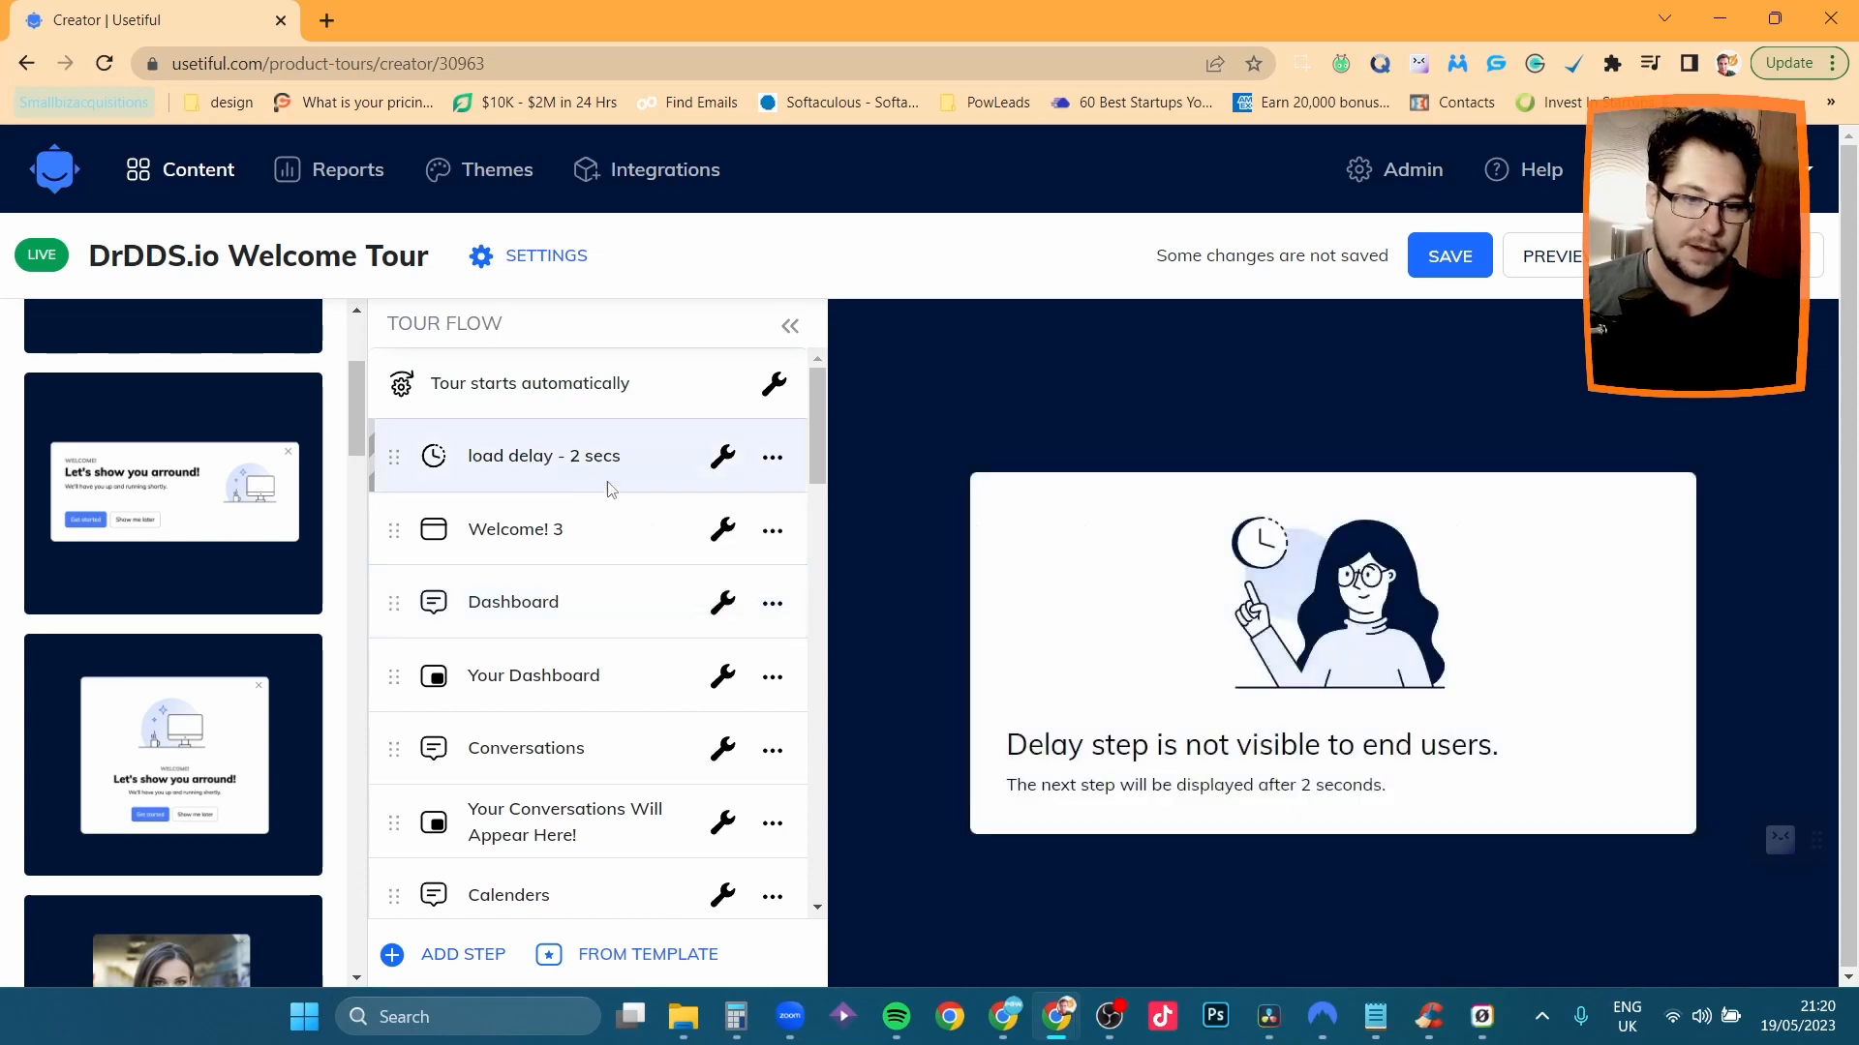
{"action": "scroll", "coordinate": [194, 678], "scroll_direction": "up", "scroll_amount": 3}
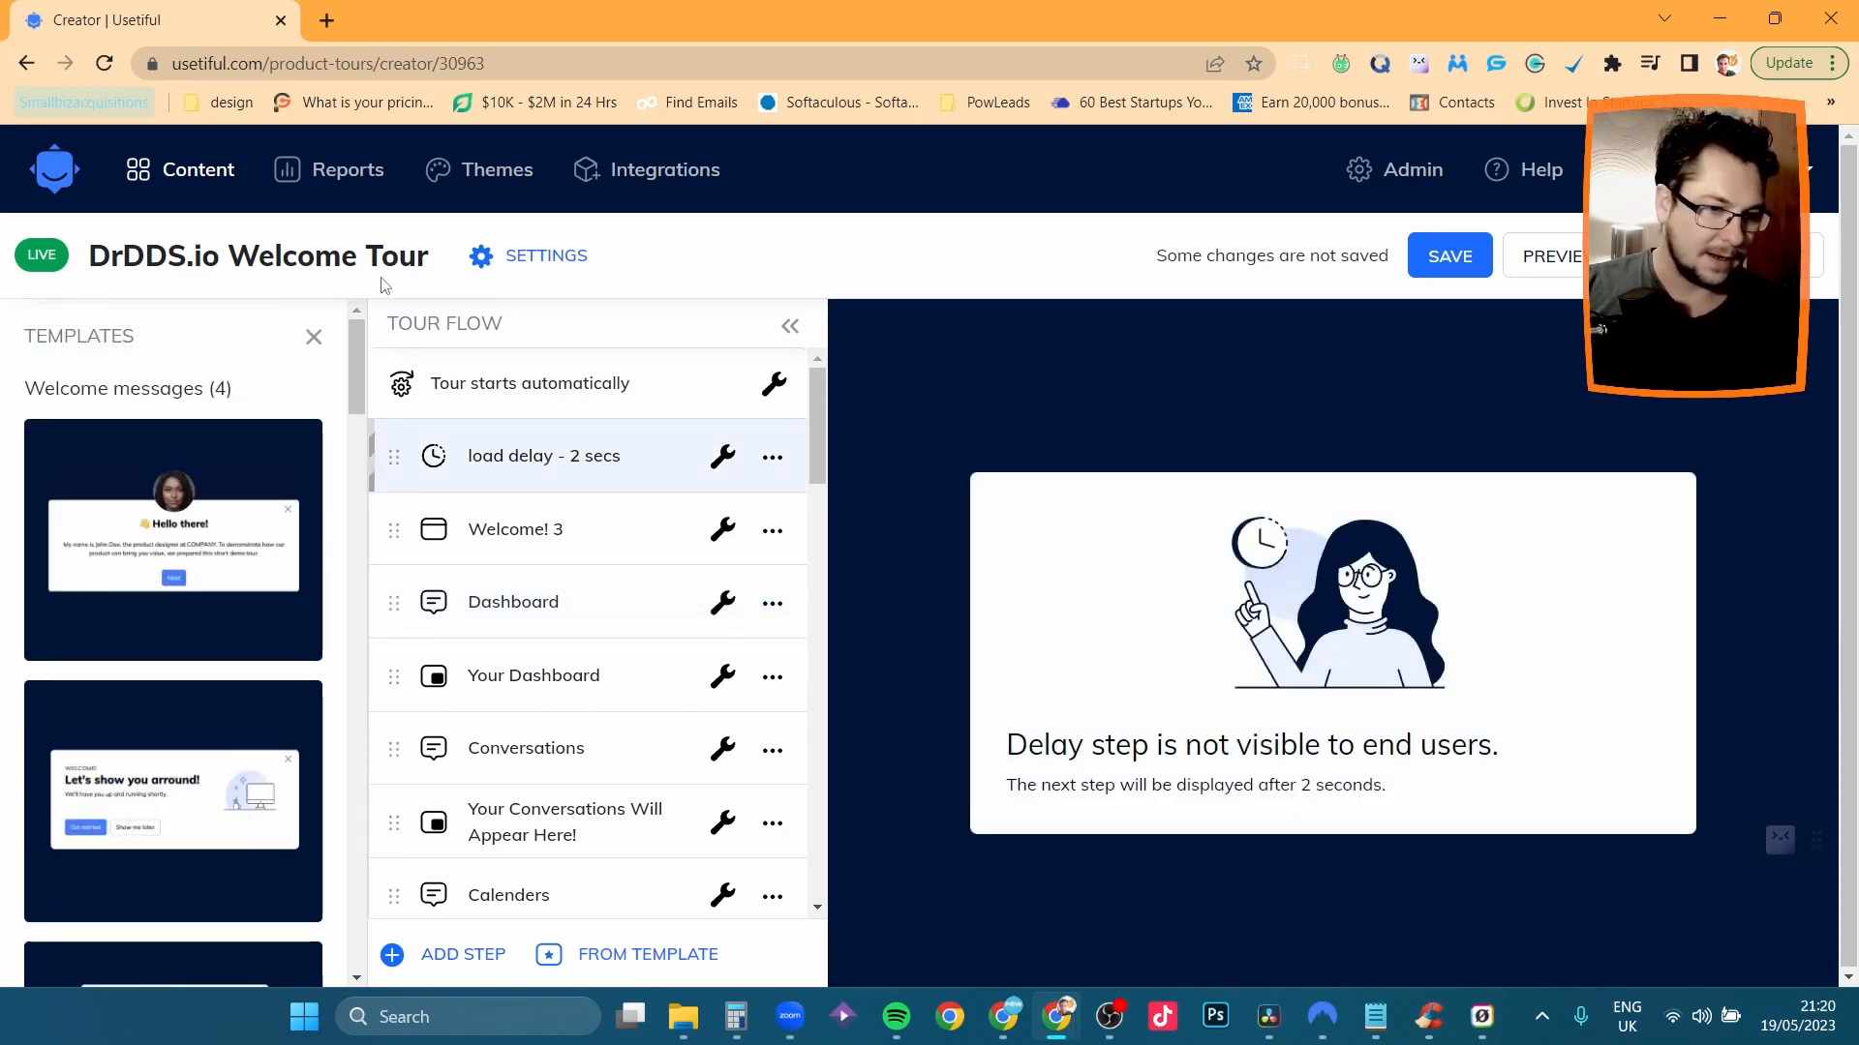
{"action": "left_click", "coordinate": [314, 338]}
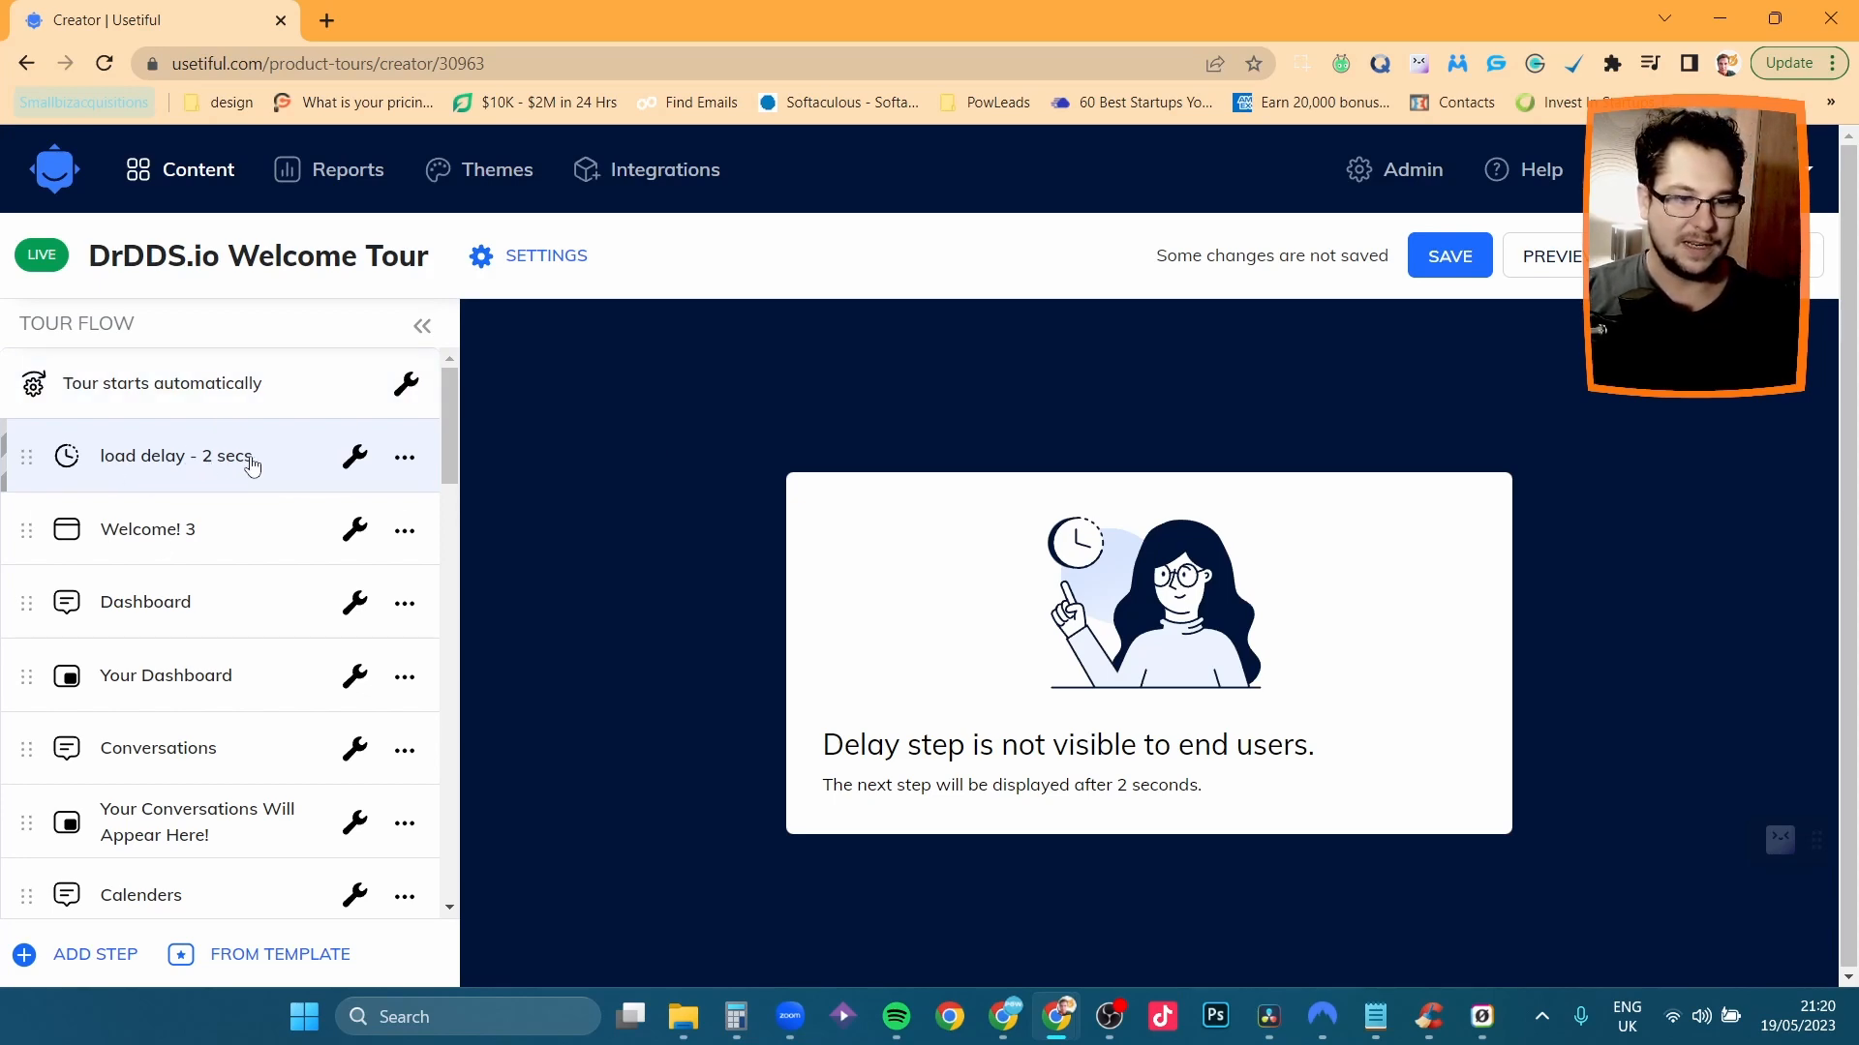
Arrange the tour editor and the build document side by side, giving the editor about two thirds of the screen width.
{"action": "left_click", "coordinate": [1774, 19]}
{"action": "left_click_drag", "start_coordinate": [786, 38], "coordinate": [3, 5]}
{"action": "left_click", "coordinate": [1094, 145]}
{"action": "left_click_drag", "start_coordinate": [619, 29], "coordinate": [2, 542]}
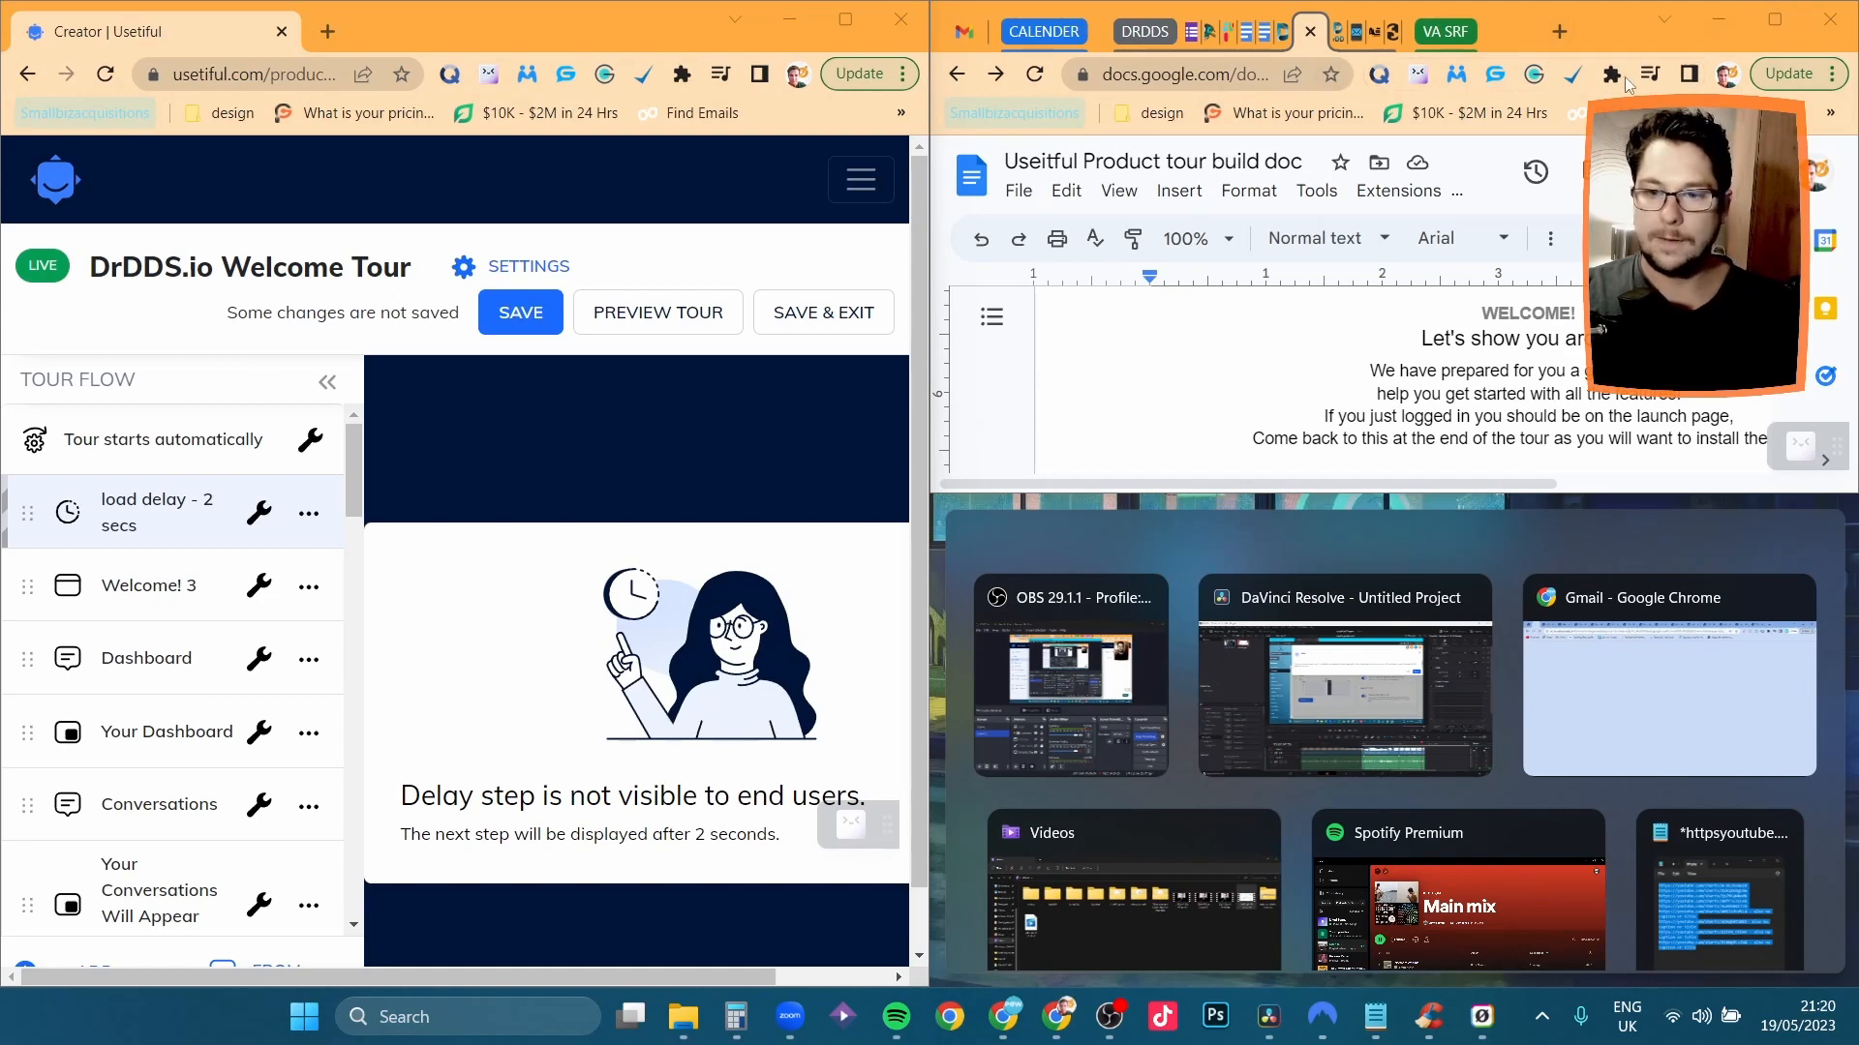
{"action": "left_click_drag", "start_coordinate": [1661, 32], "coordinate": [1854, 357]}
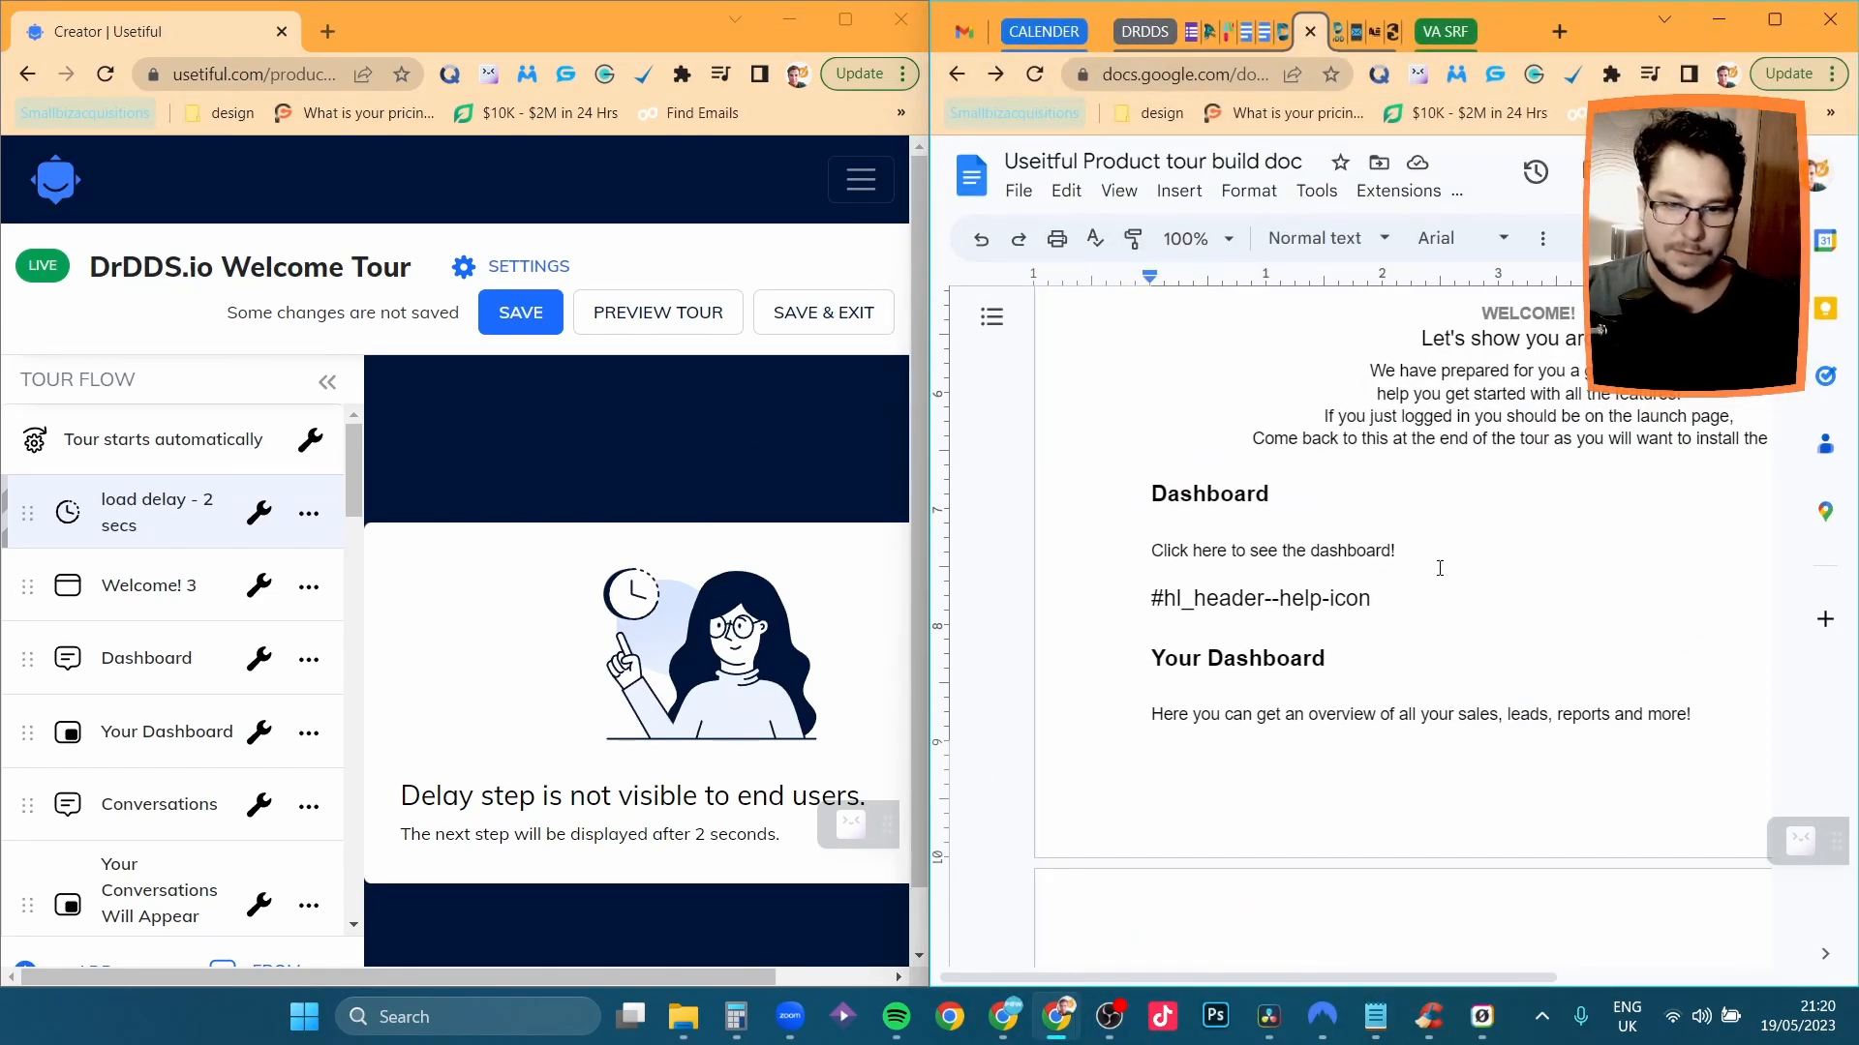
{"action": "left_click_drag", "start_coordinate": [934, 732], "coordinate": [1323, 710]}
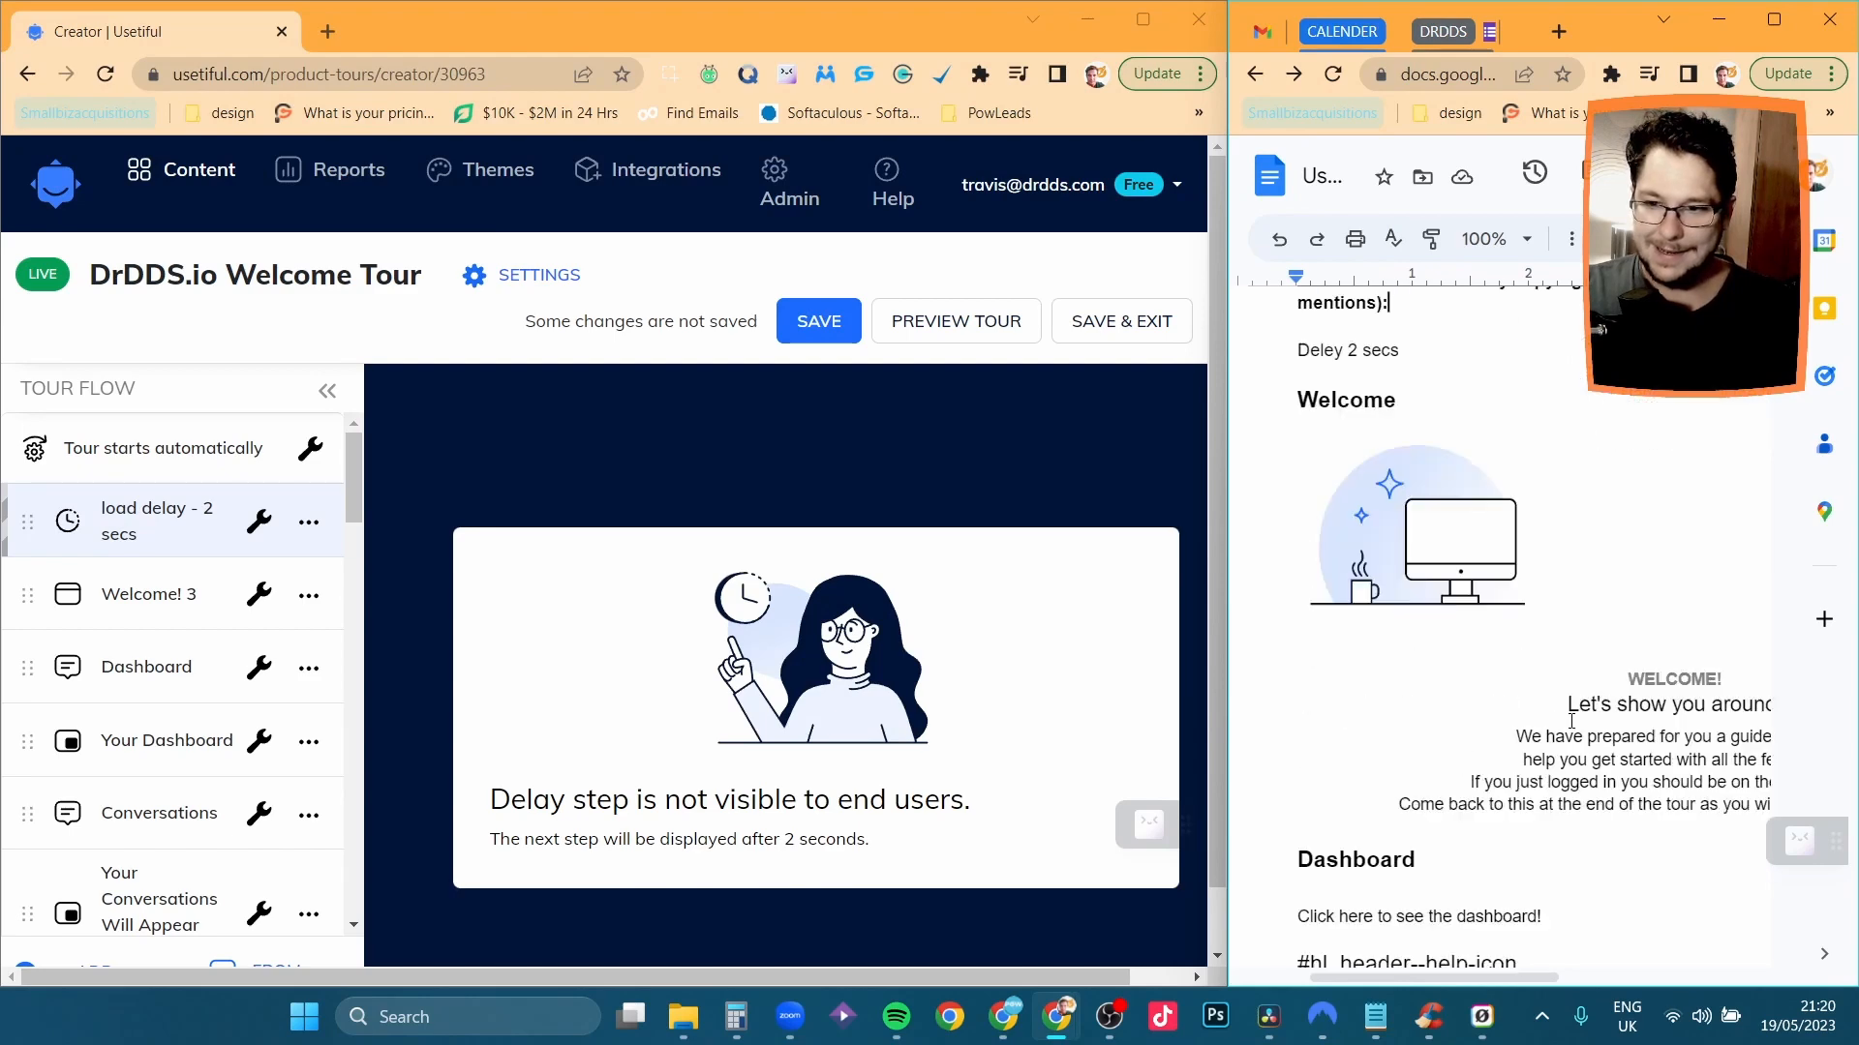
Examine the build document's Welcome and Dashboard sections, including the element code, alongside the Welcome! 3 step.
{"action": "scroll", "coordinate": [1573, 721], "scroll_direction": "down", "scroll_amount": 5}
{"action": "scroll", "coordinate": [1578, 719], "scroll_direction": "down", "scroll_amount": 3}
{"action": "scroll", "coordinate": [1402, 568], "scroll_direction": "up", "scroll_amount": 2}
{"action": "left_click_drag", "start_coordinate": [1546, 593], "coordinate": [1274, 598]}
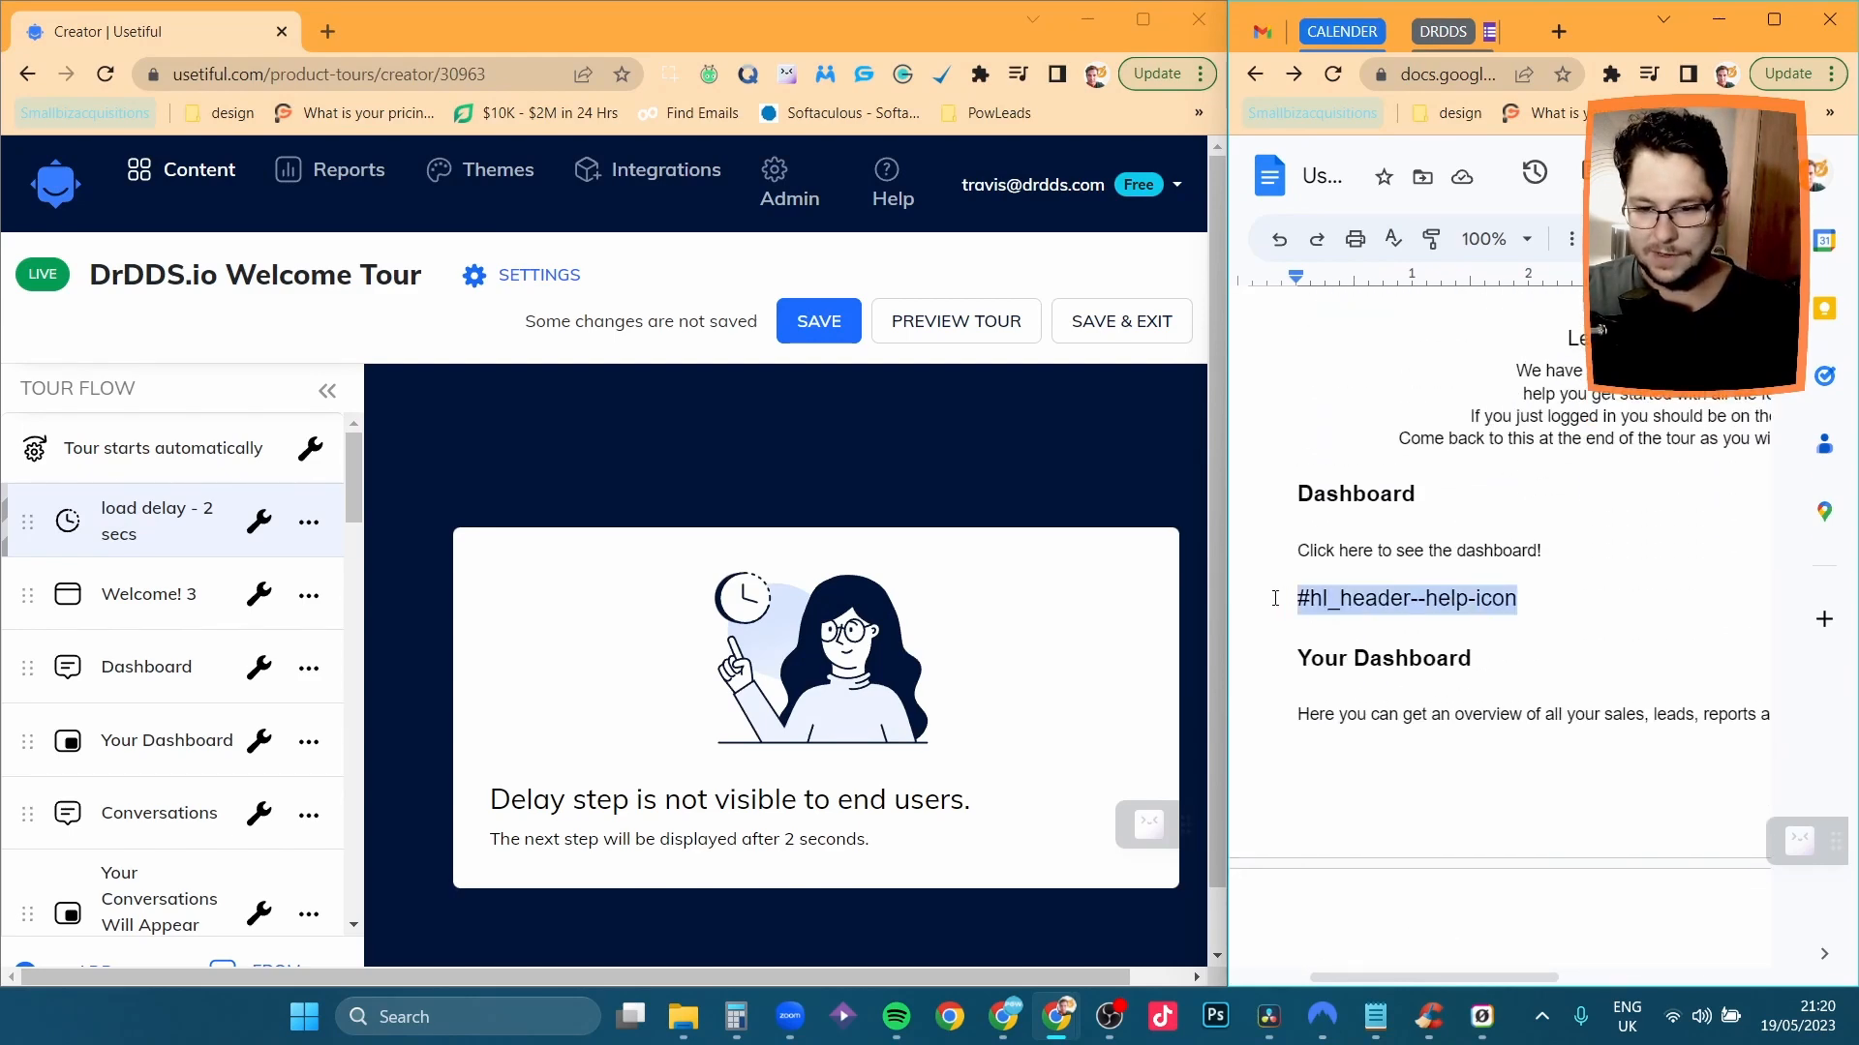
{"action": "left_click", "coordinate": [1315, 597]}
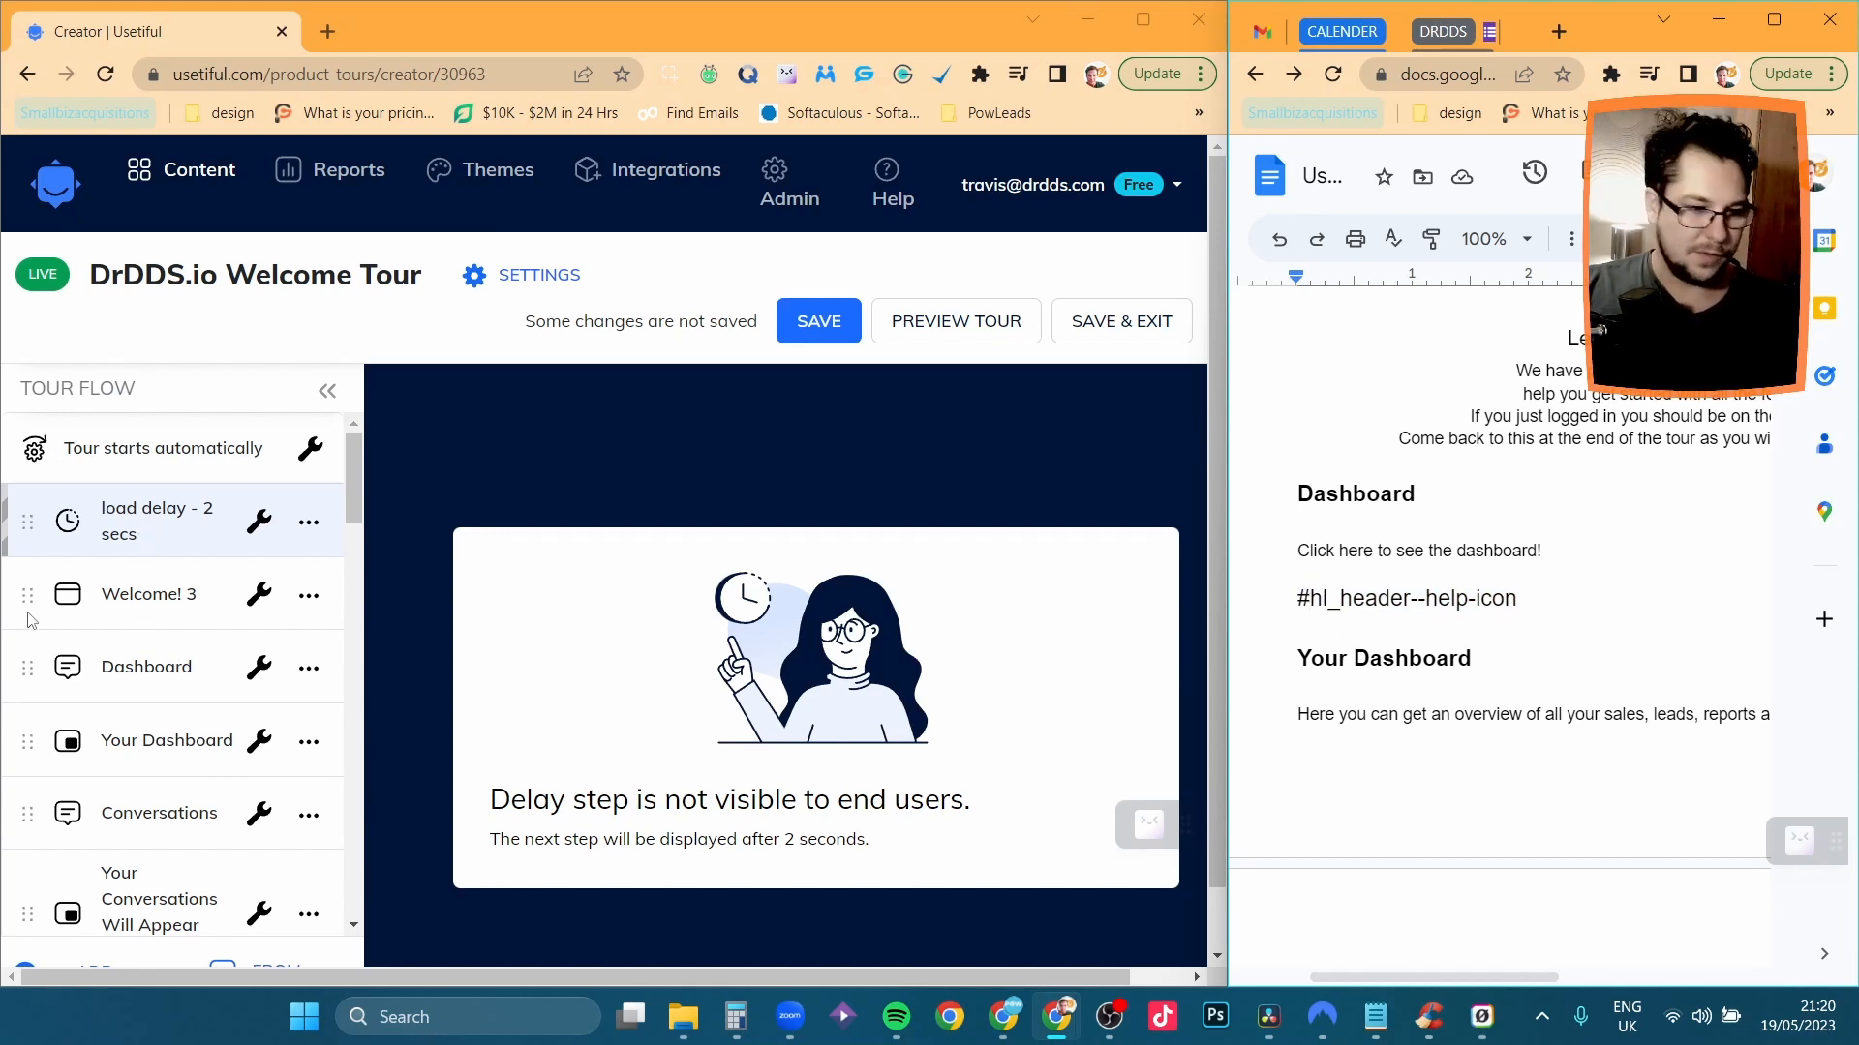
{"action": "left_click", "coordinate": [176, 597]}
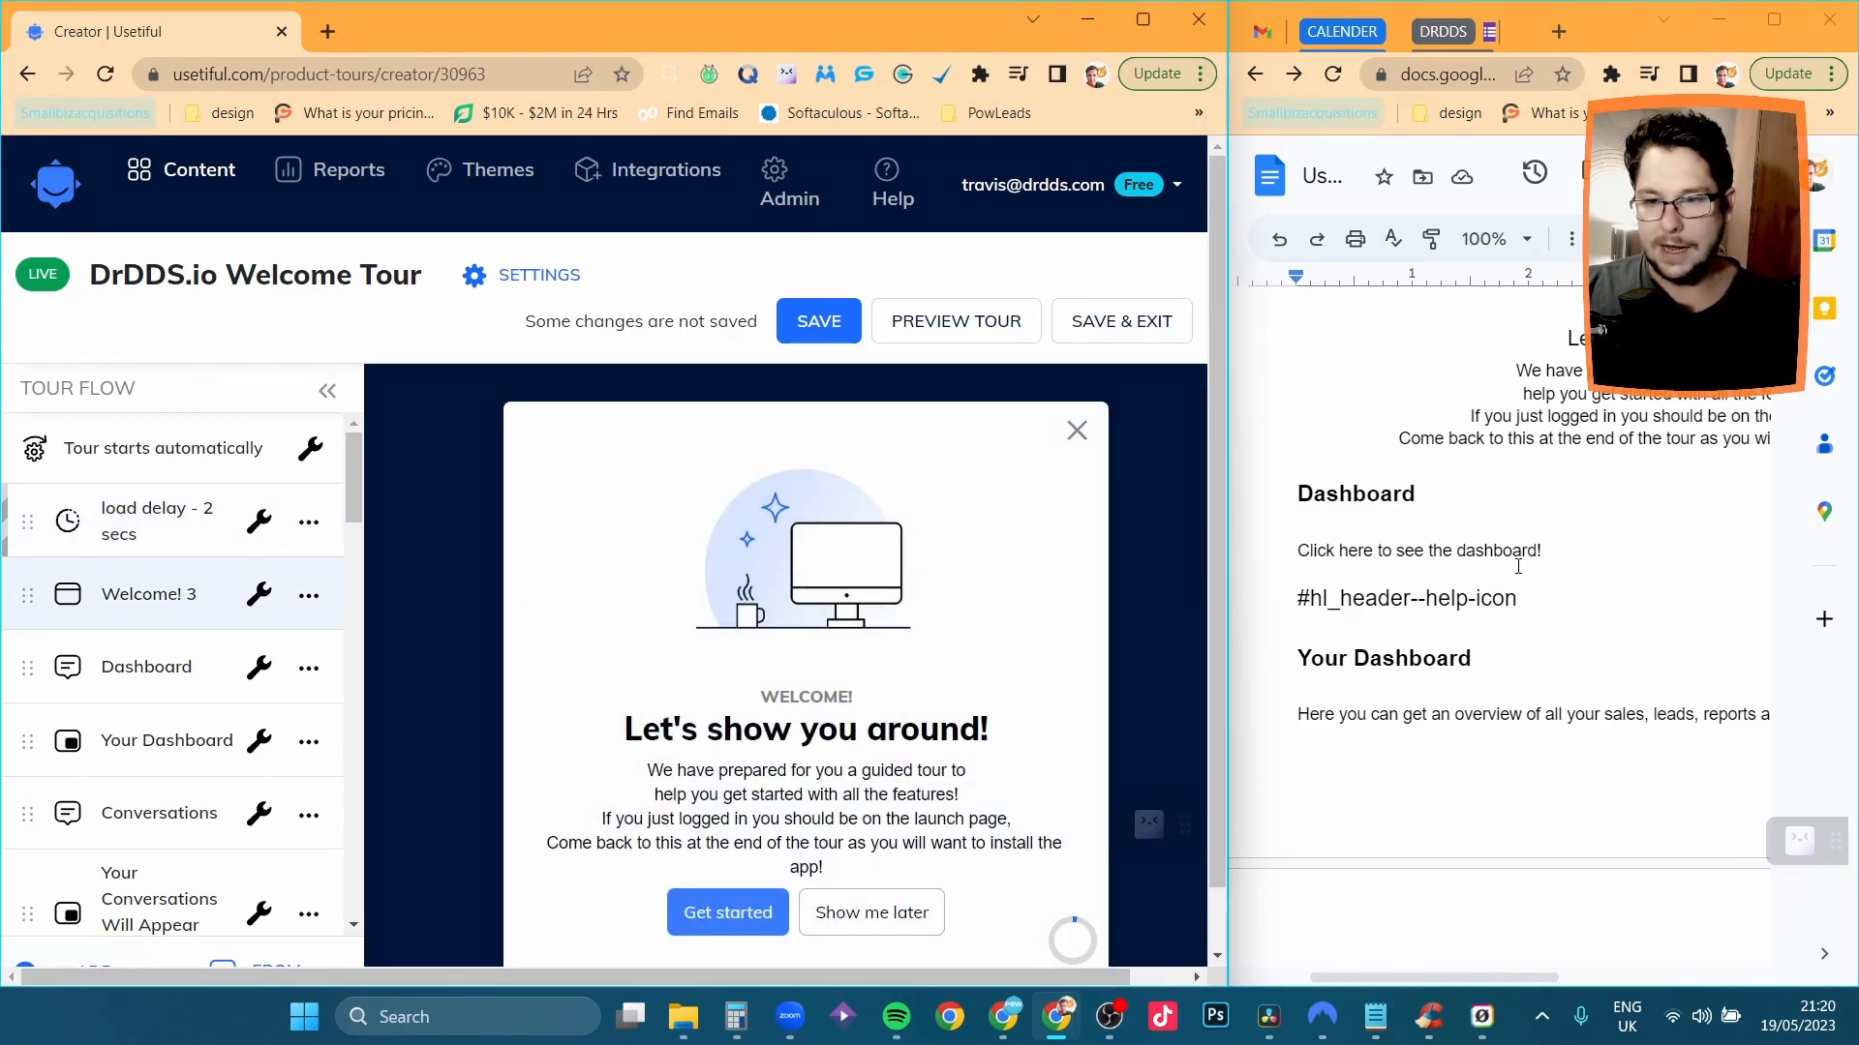
{"action": "key", "text": "ctrl+v"}
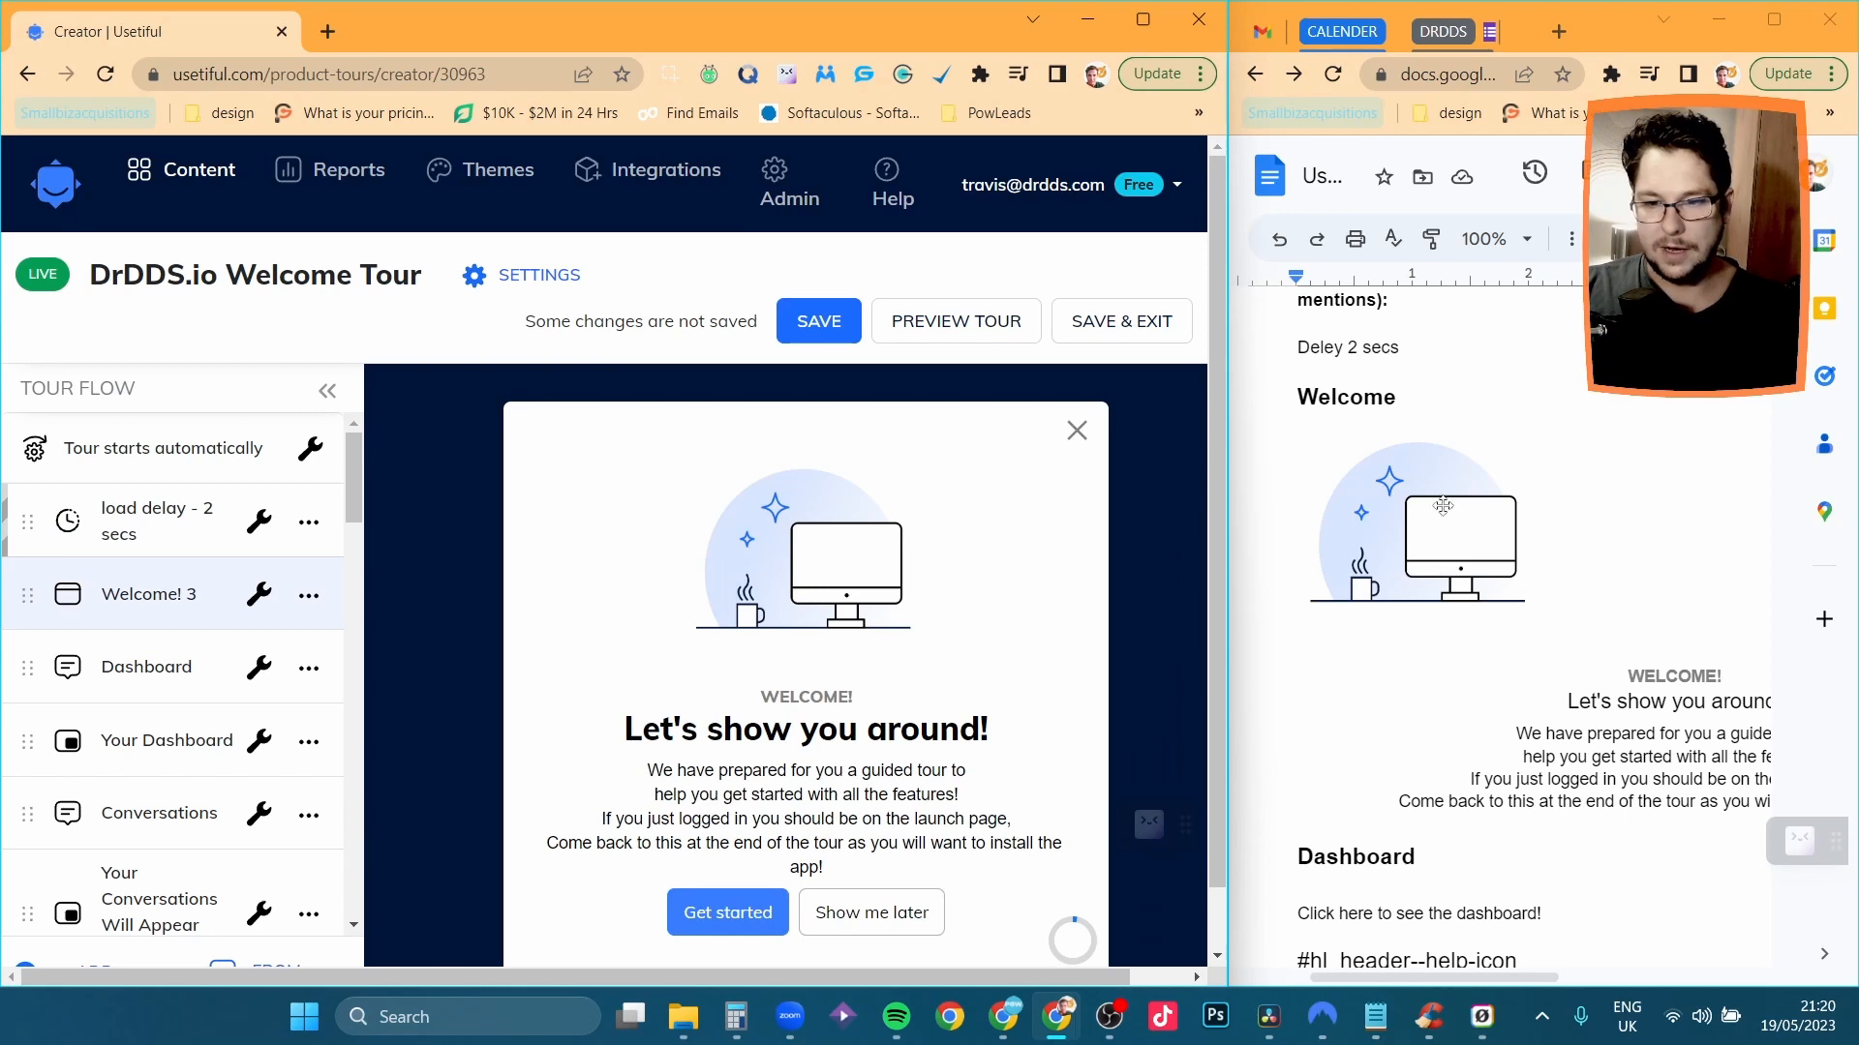
{"action": "scroll", "coordinate": [1462, 596], "scroll_direction": "down", "scroll_amount": 2}
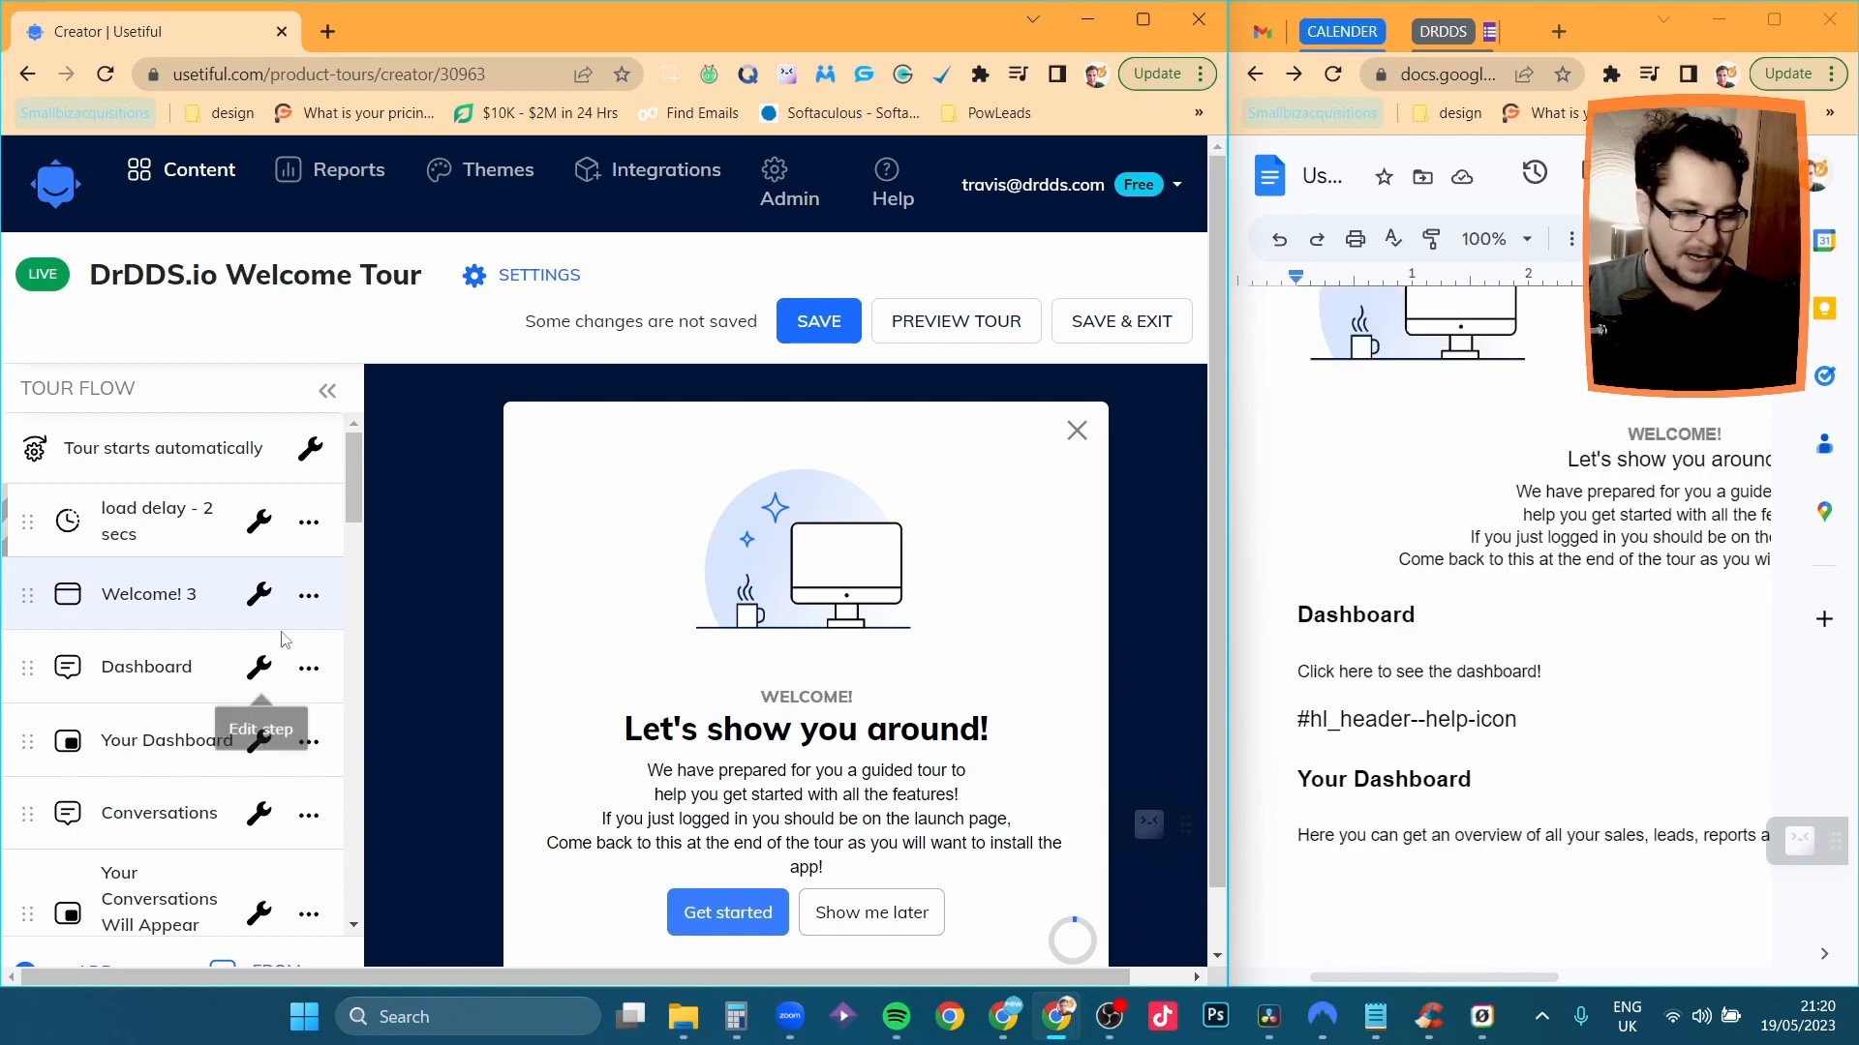
Open the Dashboard step's settings and look through the tour flow to its last step and back.
{"action": "left_click", "coordinate": [172, 675]}
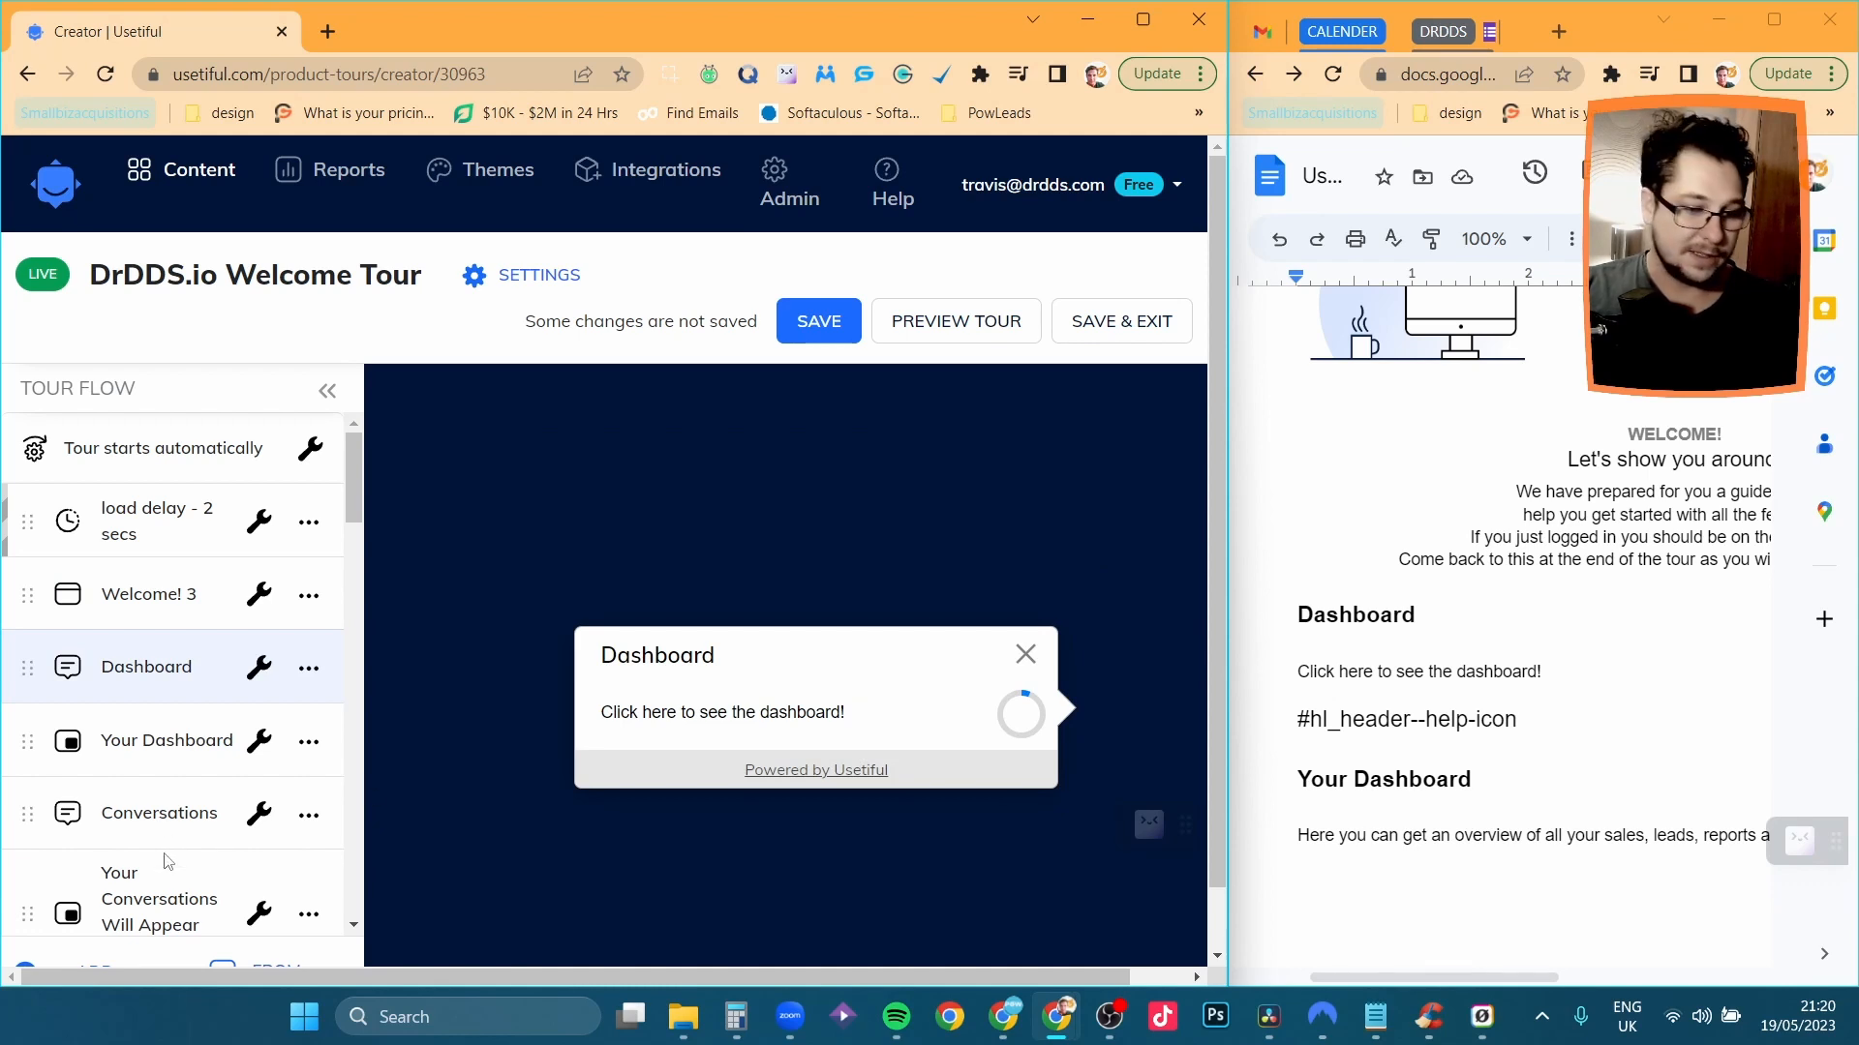
{"action": "left_click", "coordinate": [258, 666]}
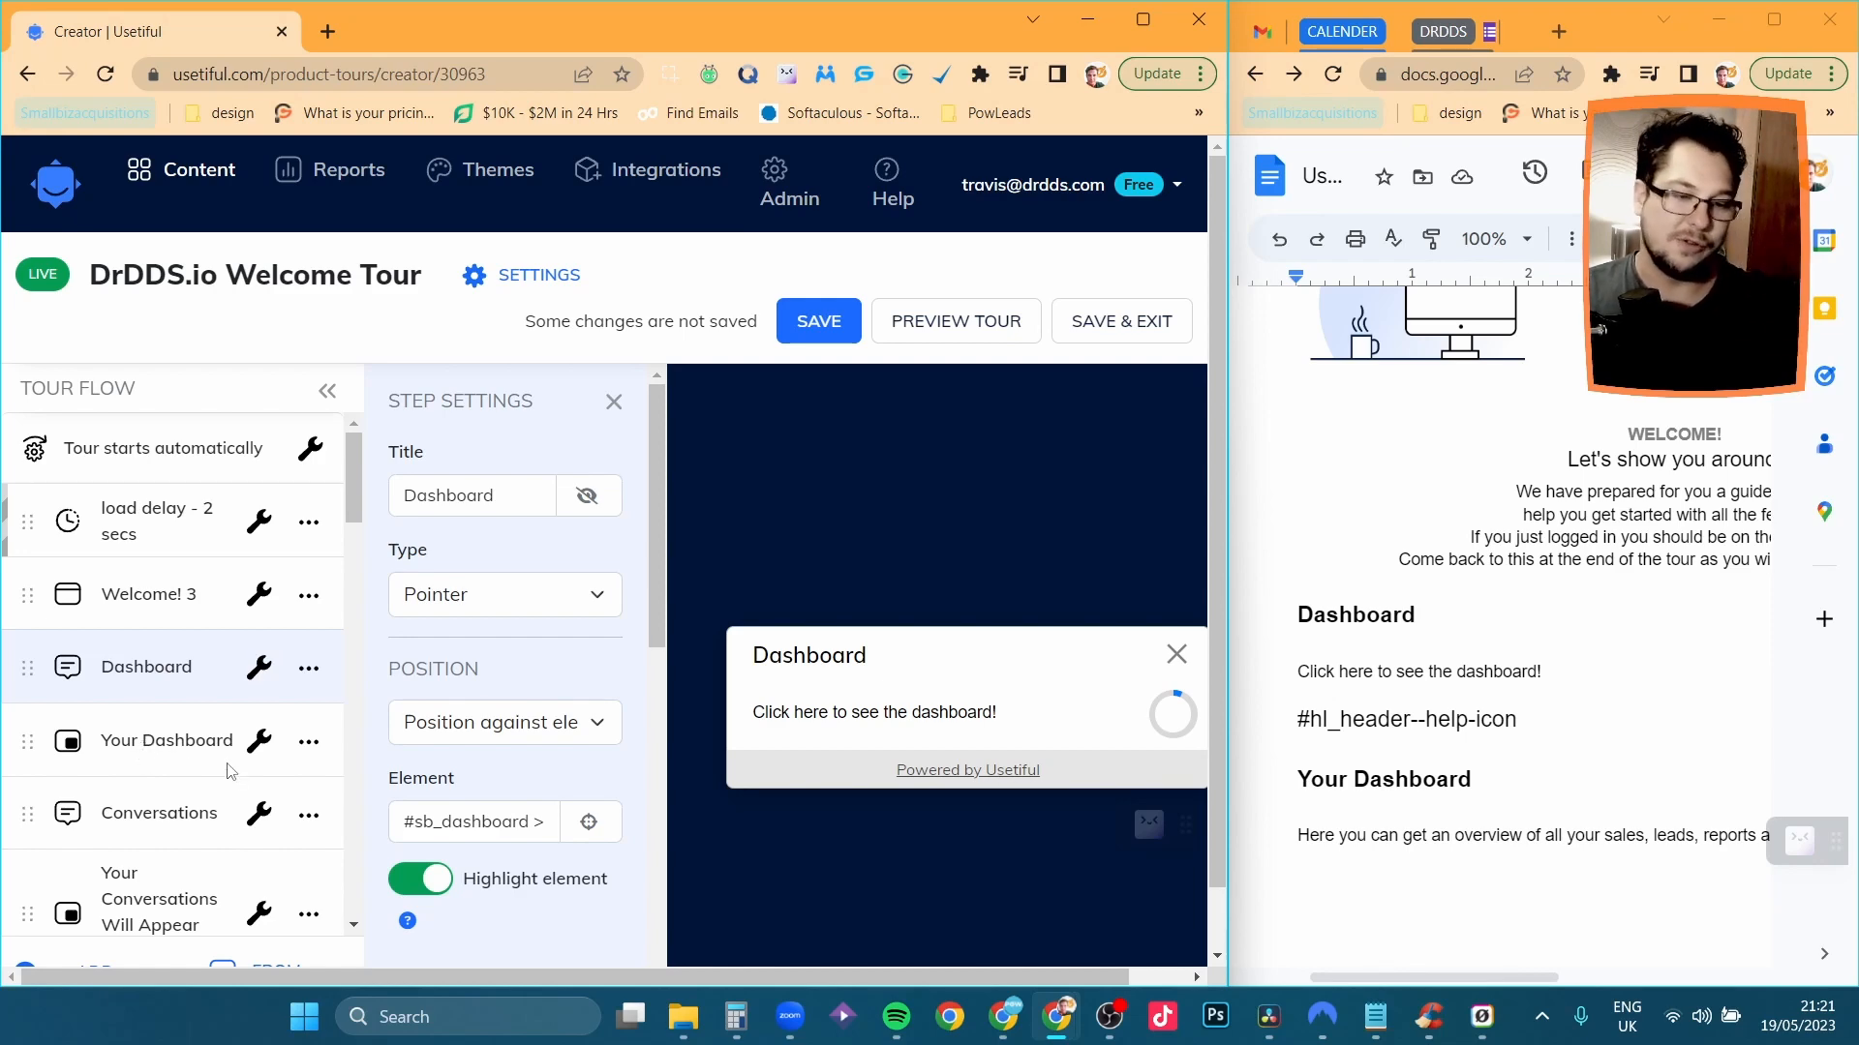
{"action": "scroll", "coordinate": [233, 741], "scroll_direction": "down", "scroll_amount": 5}
{"action": "scroll", "coordinate": [113, 593], "scroll_direction": "down", "scroll_amount": 15}
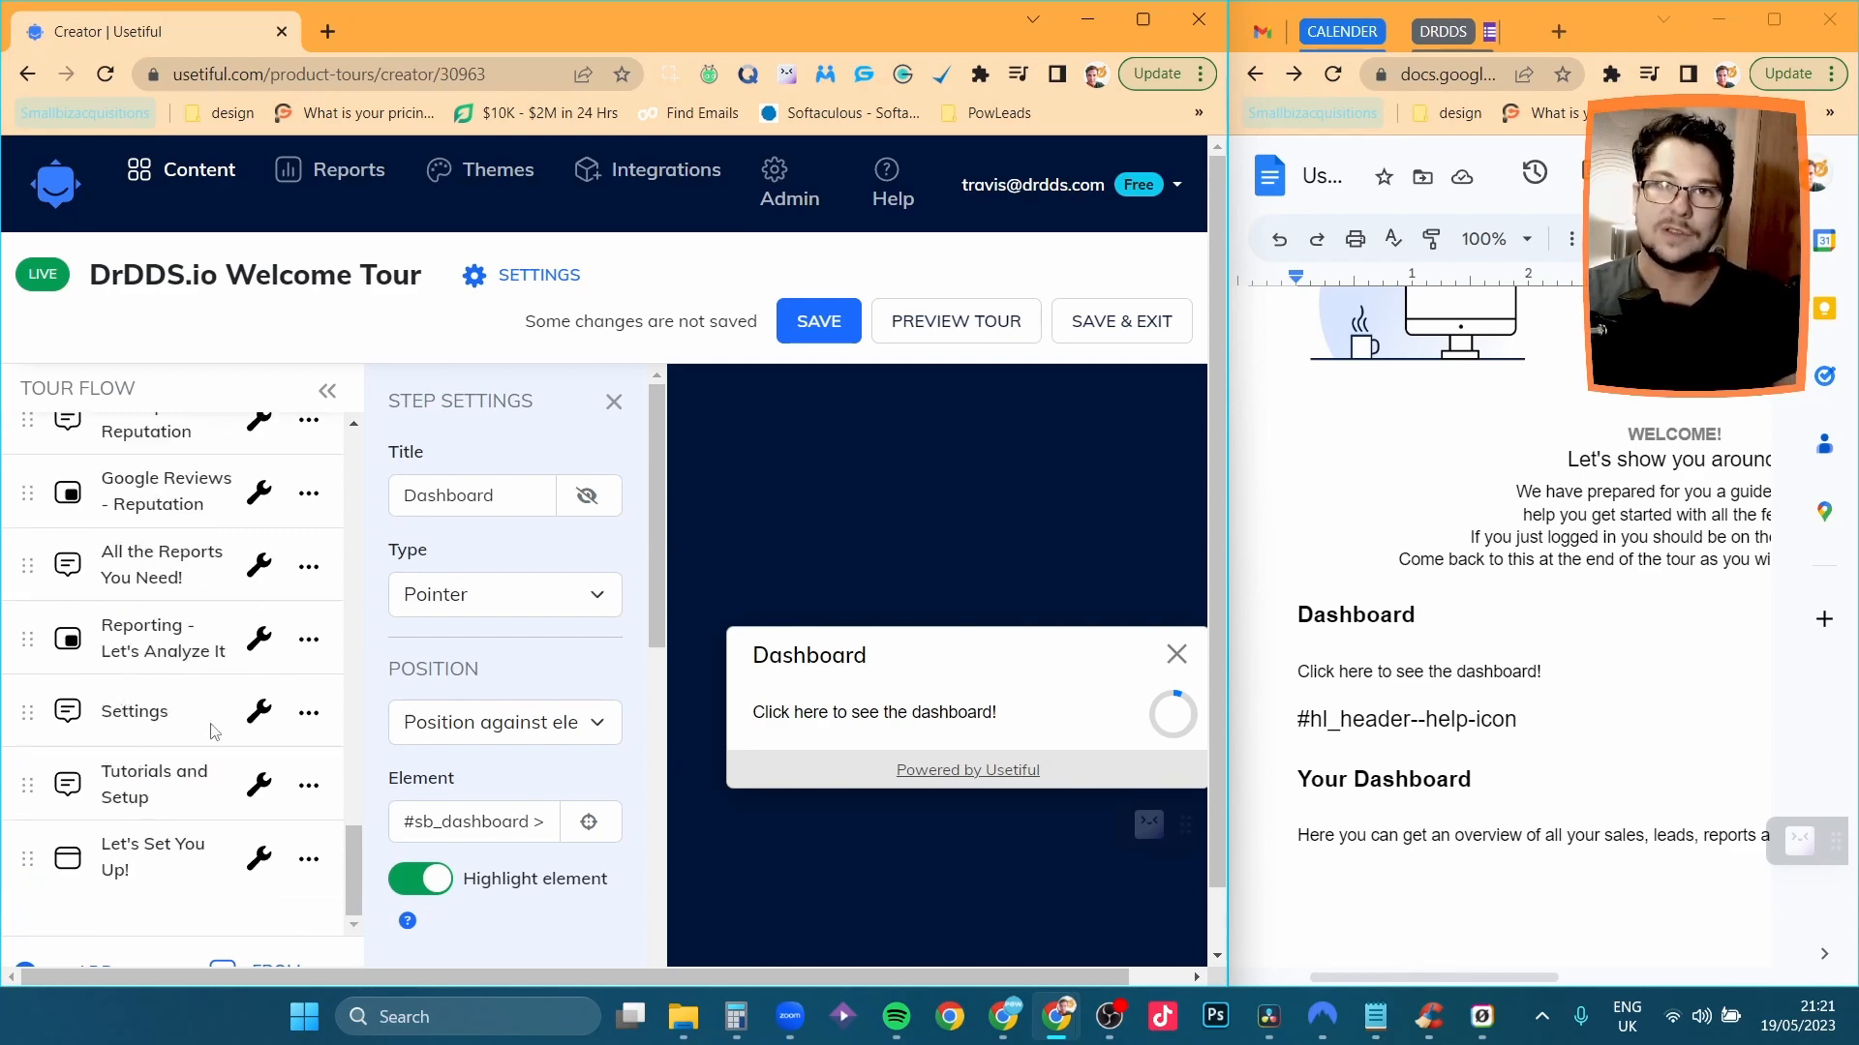
{"action": "scroll", "coordinate": [218, 697], "scroll_direction": "up", "scroll_amount": 15}
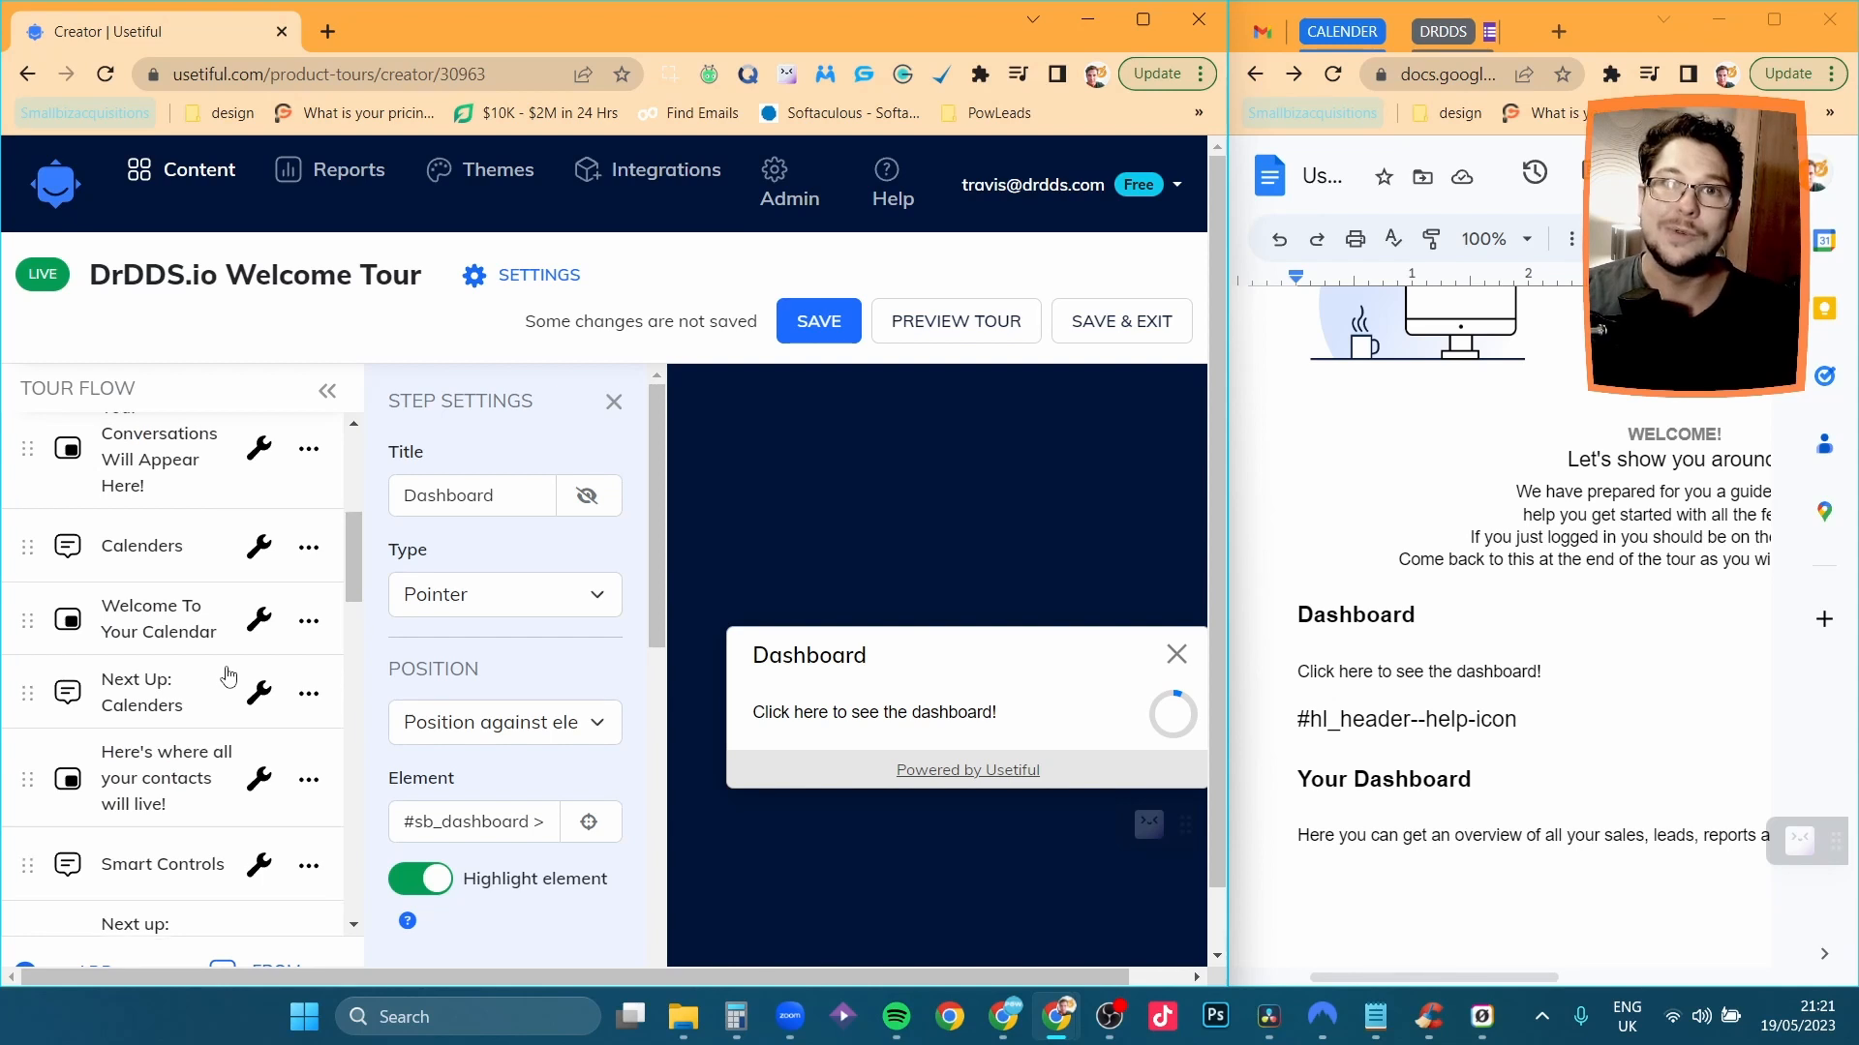
{"action": "scroll", "coordinate": [225, 668], "scroll_direction": "up", "scroll_amount": 5}
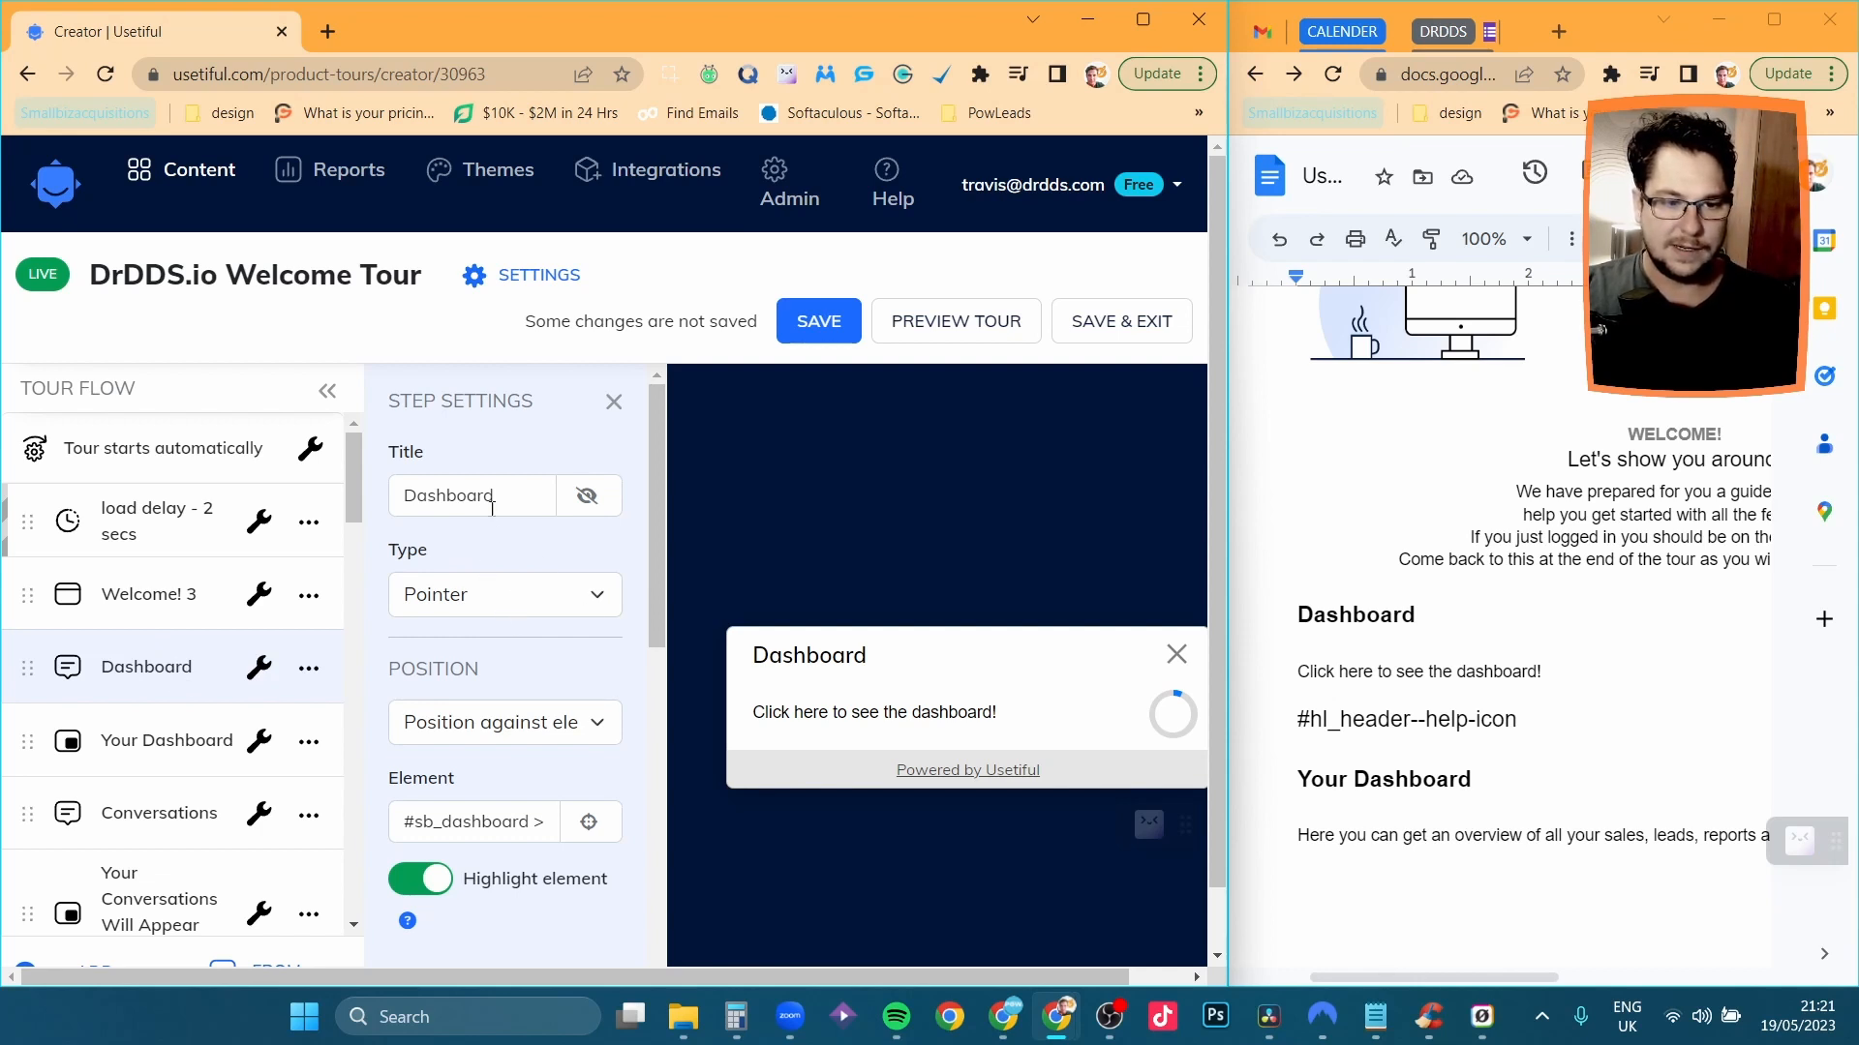
Replace the code under the document's Dashboard heading with the Dashboard step's element selector, #sb_dashboard > .hl_text-overflow.
{"action": "scroll", "coordinate": [508, 531], "scroll_direction": "down", "scroll_amount": 1}
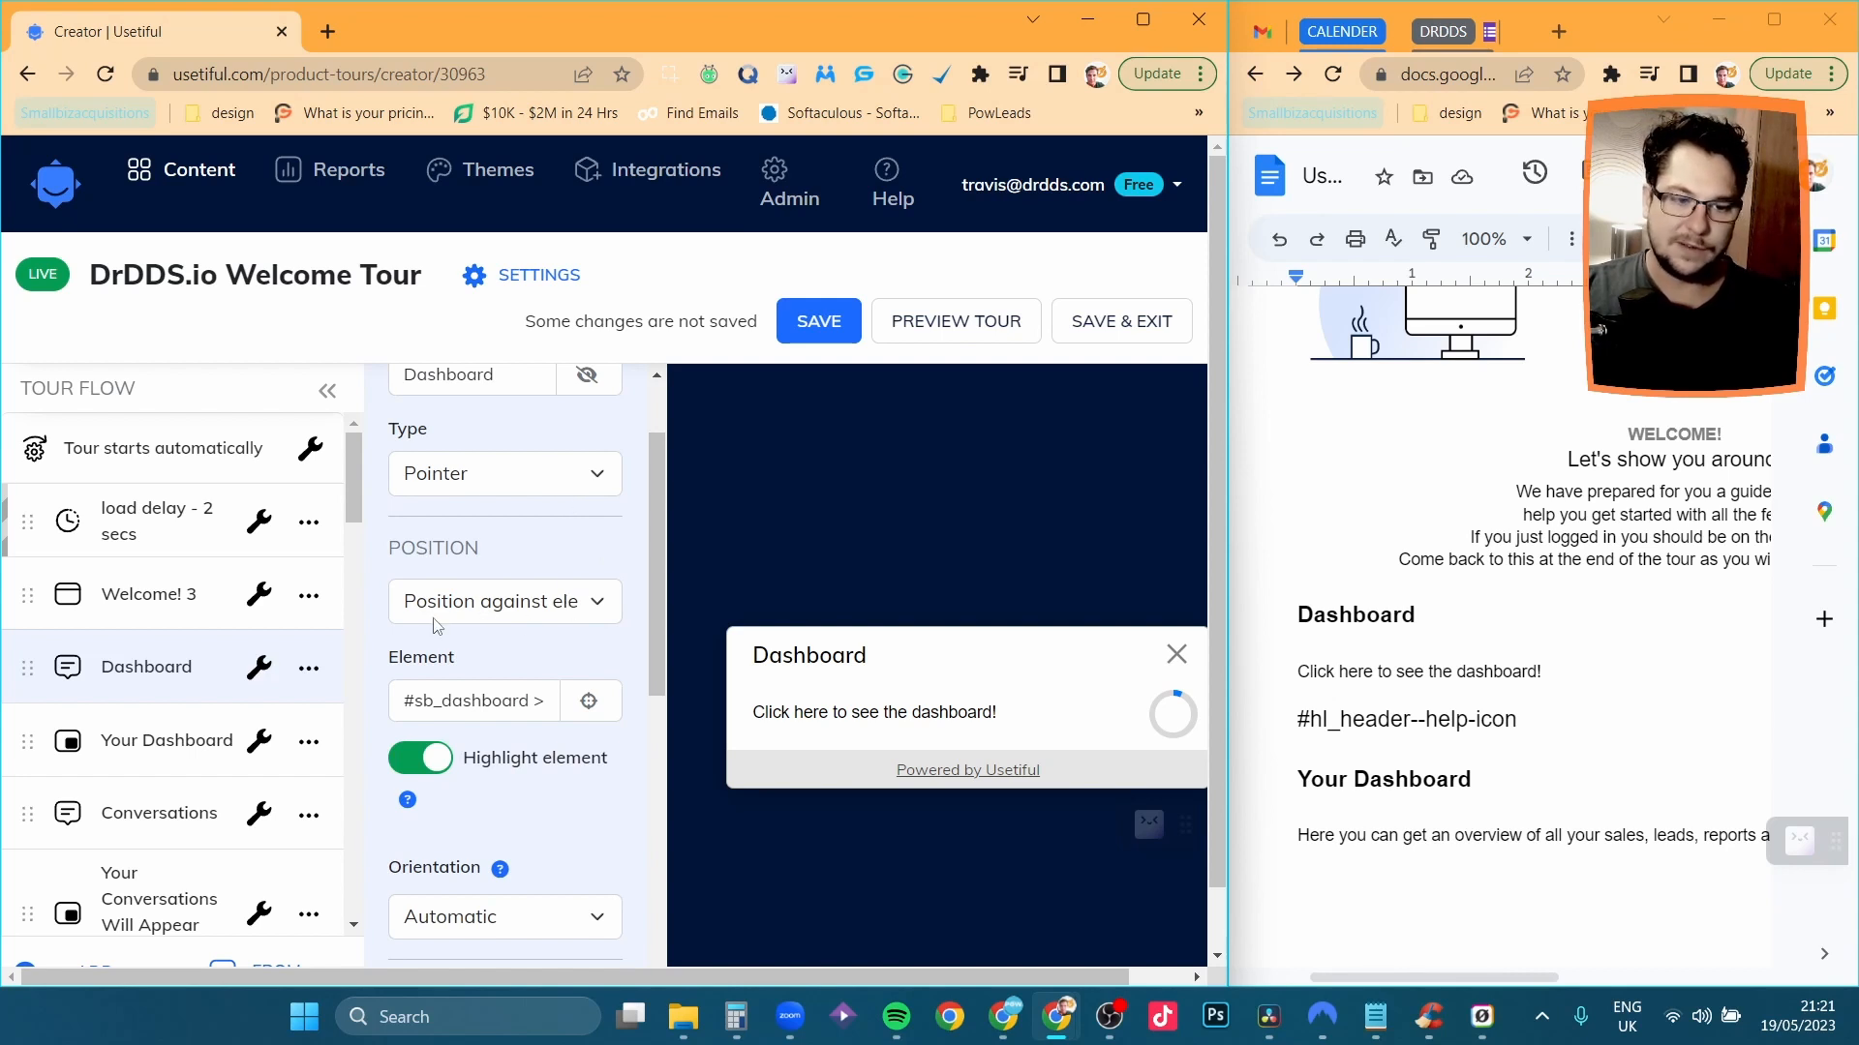
{"action": "left_click", "coordinate": [505, 701]}
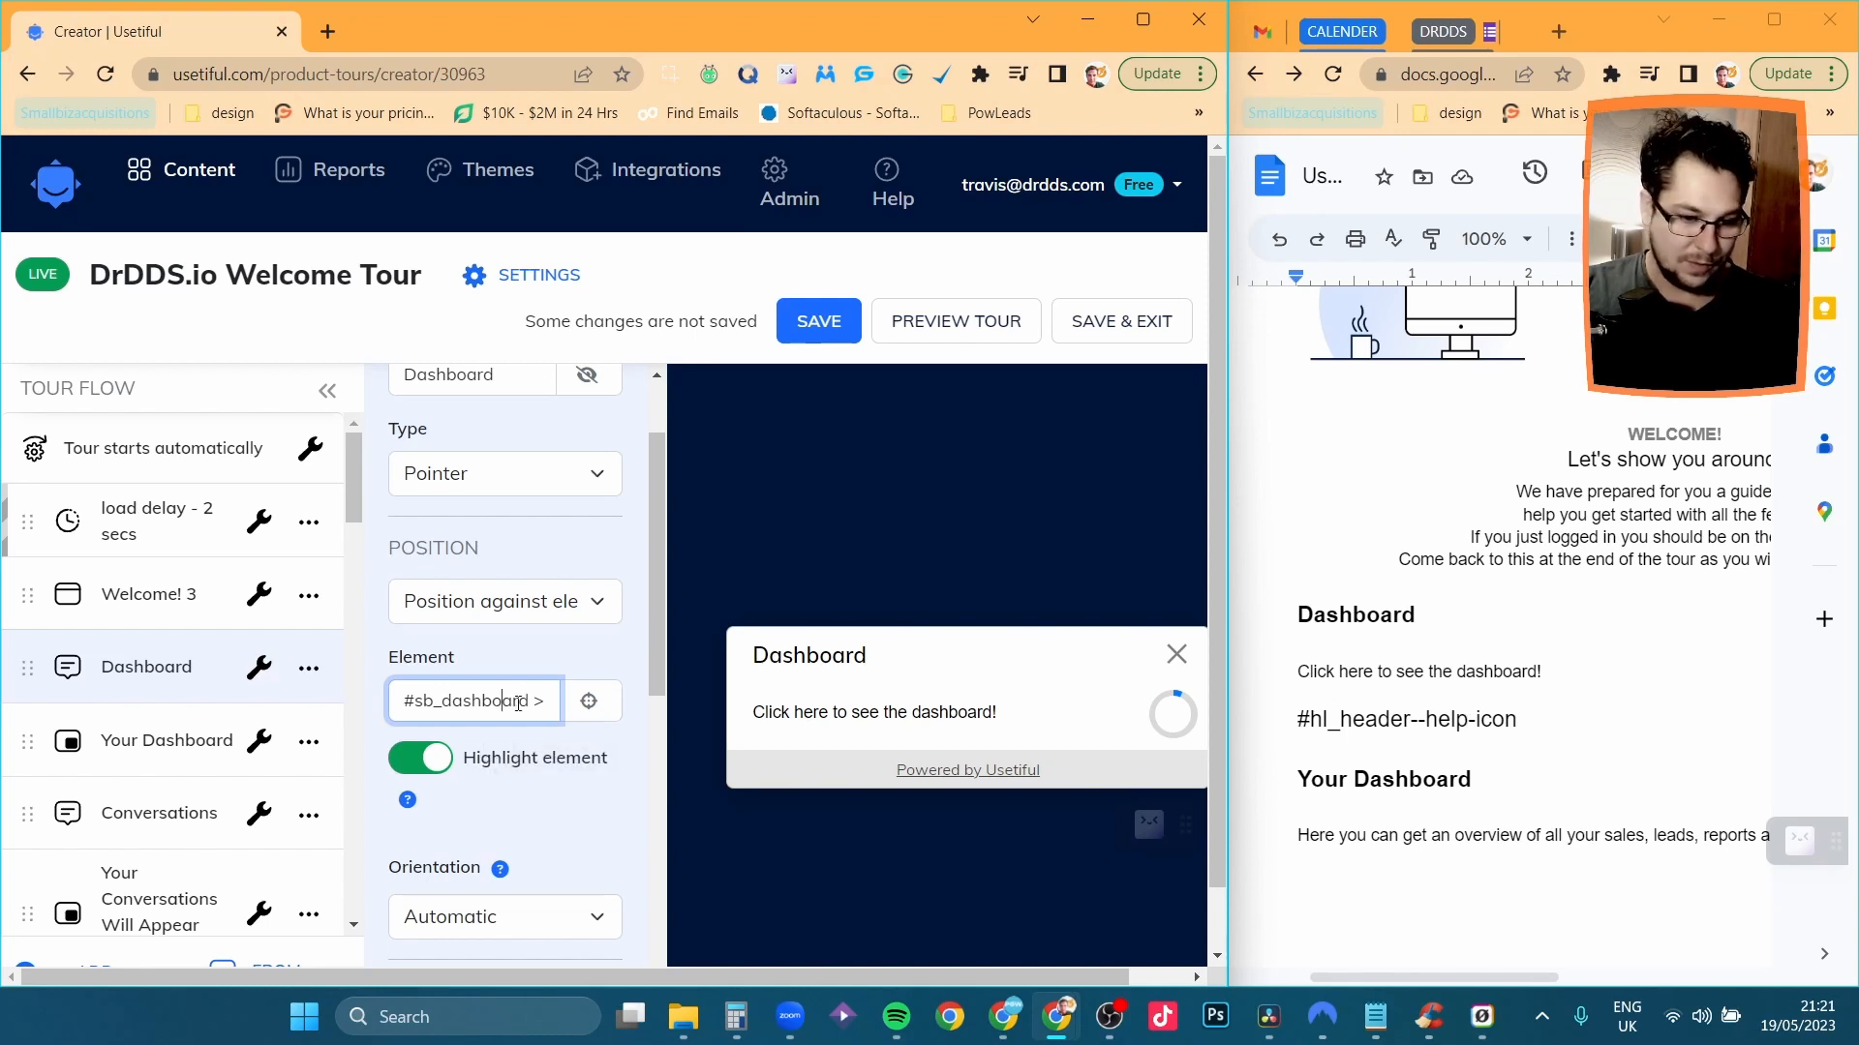
{"action": "left_click_drag", "start_coordinate": [557, 700], "coordinate": [330, 712]}
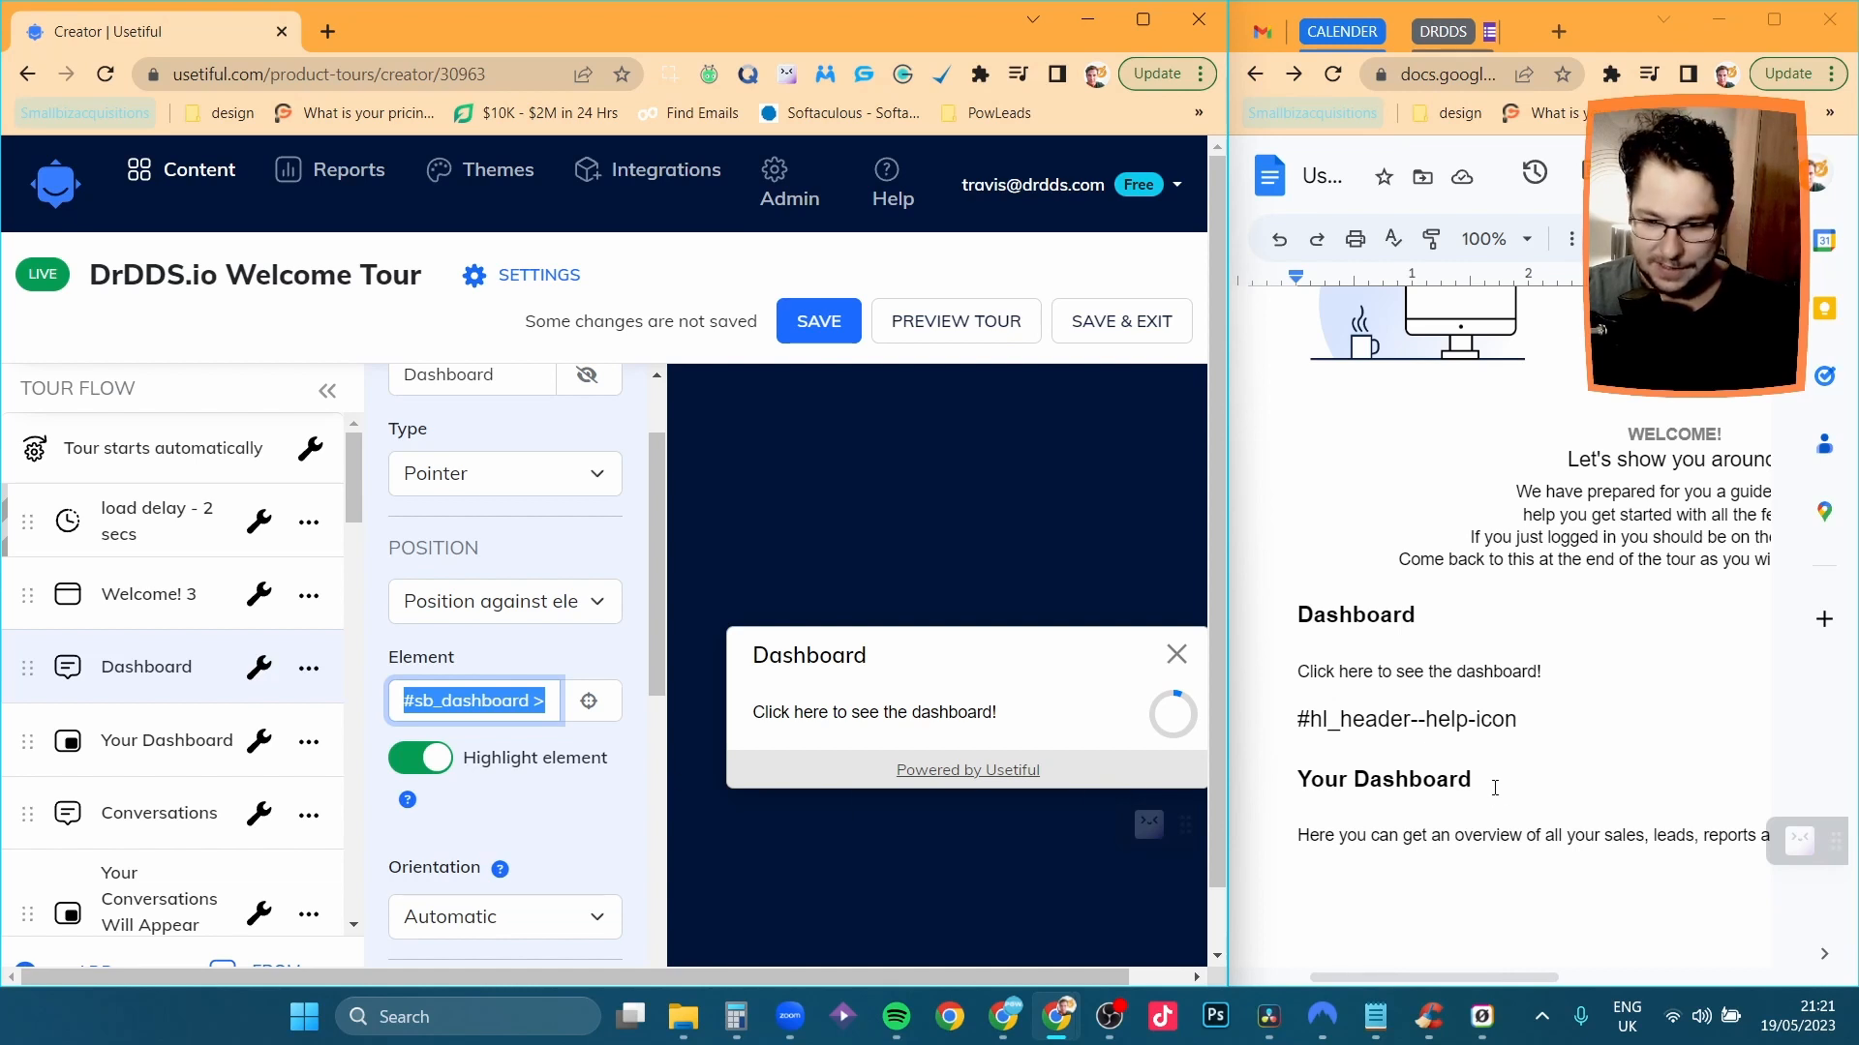
{"action": "left_click", "coordinate": [1452, 721]}
{"action": "left_click_drag", "start_coordinate": [1517, 721], "coordinate": [1282, 722]}
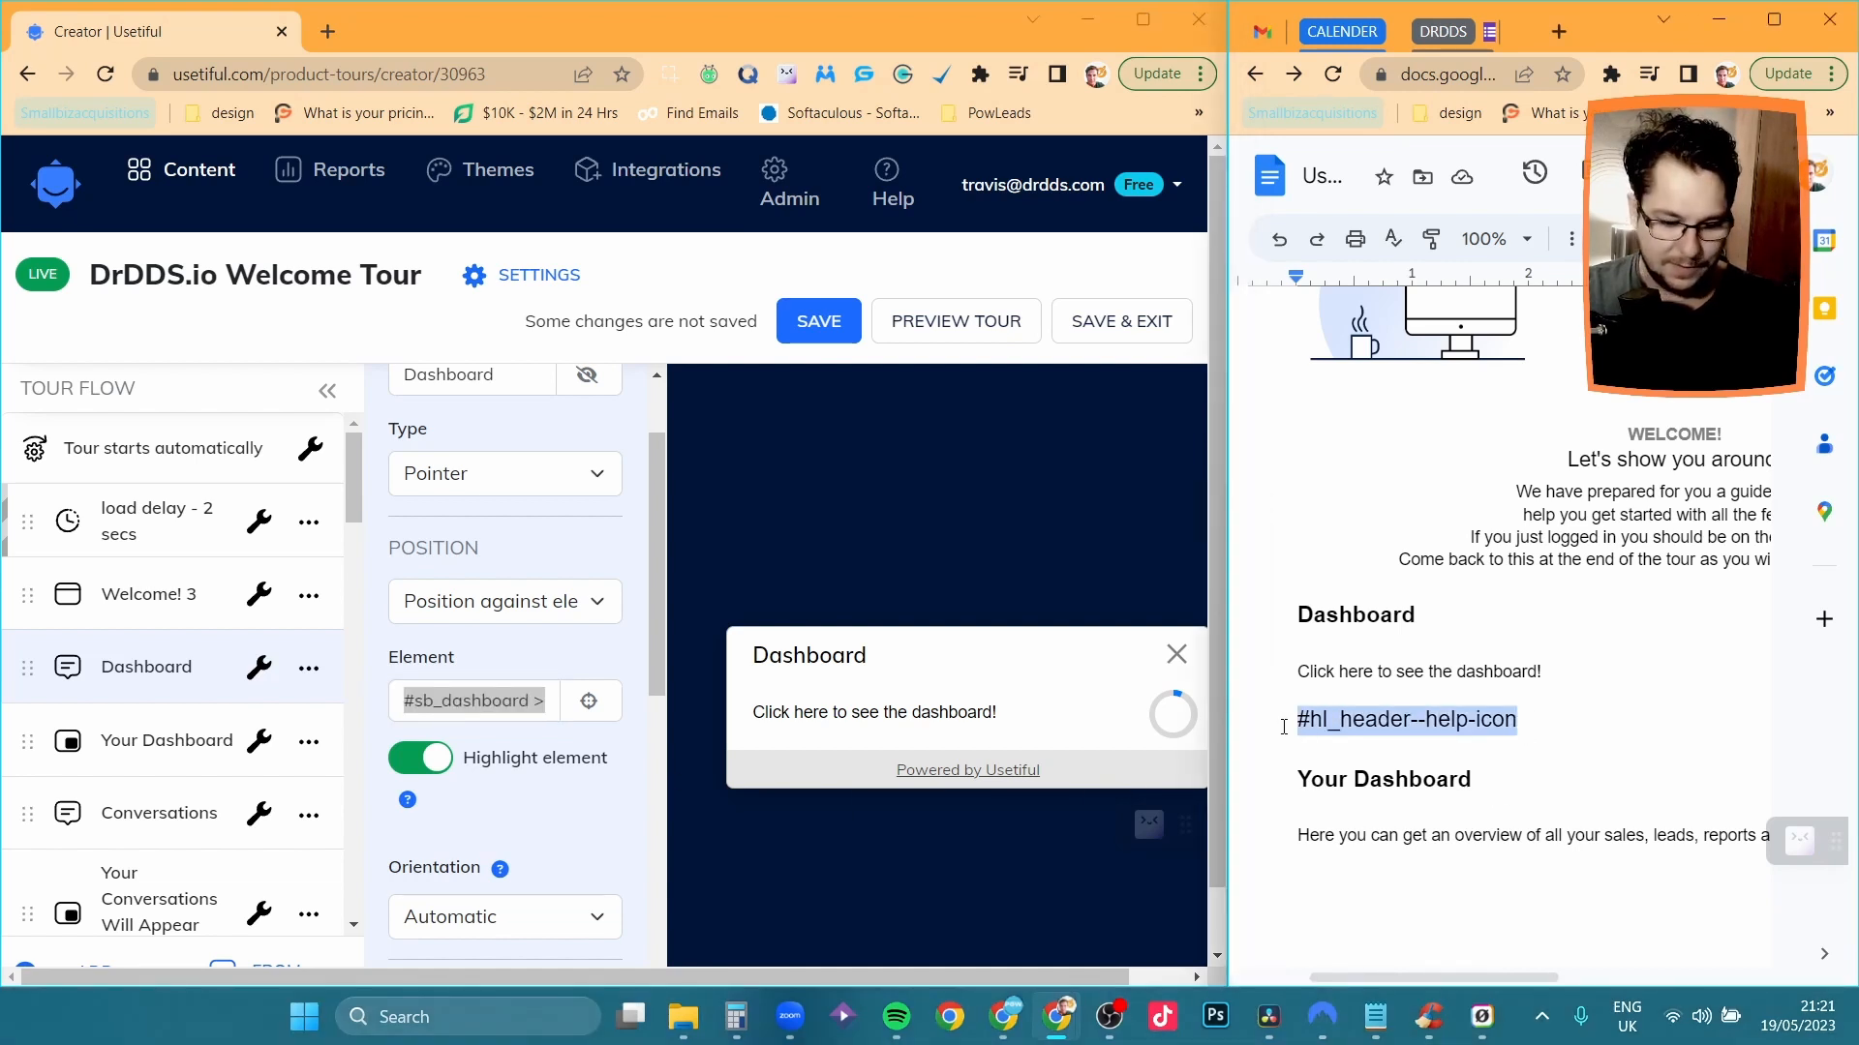
{"action": "type", "text": "#sb_dashboard > .hl_text-overflow"}
{"action": "mouse_move", "coordinate": [1646, 724]}
{"action": "left_mouse_down"}
{"action": "mouse_move", "coordinate": [1462, 725]}
{"action": "mouse_move", "coordinate": [1648, 722]}
{"action": "left_mouse_up"}
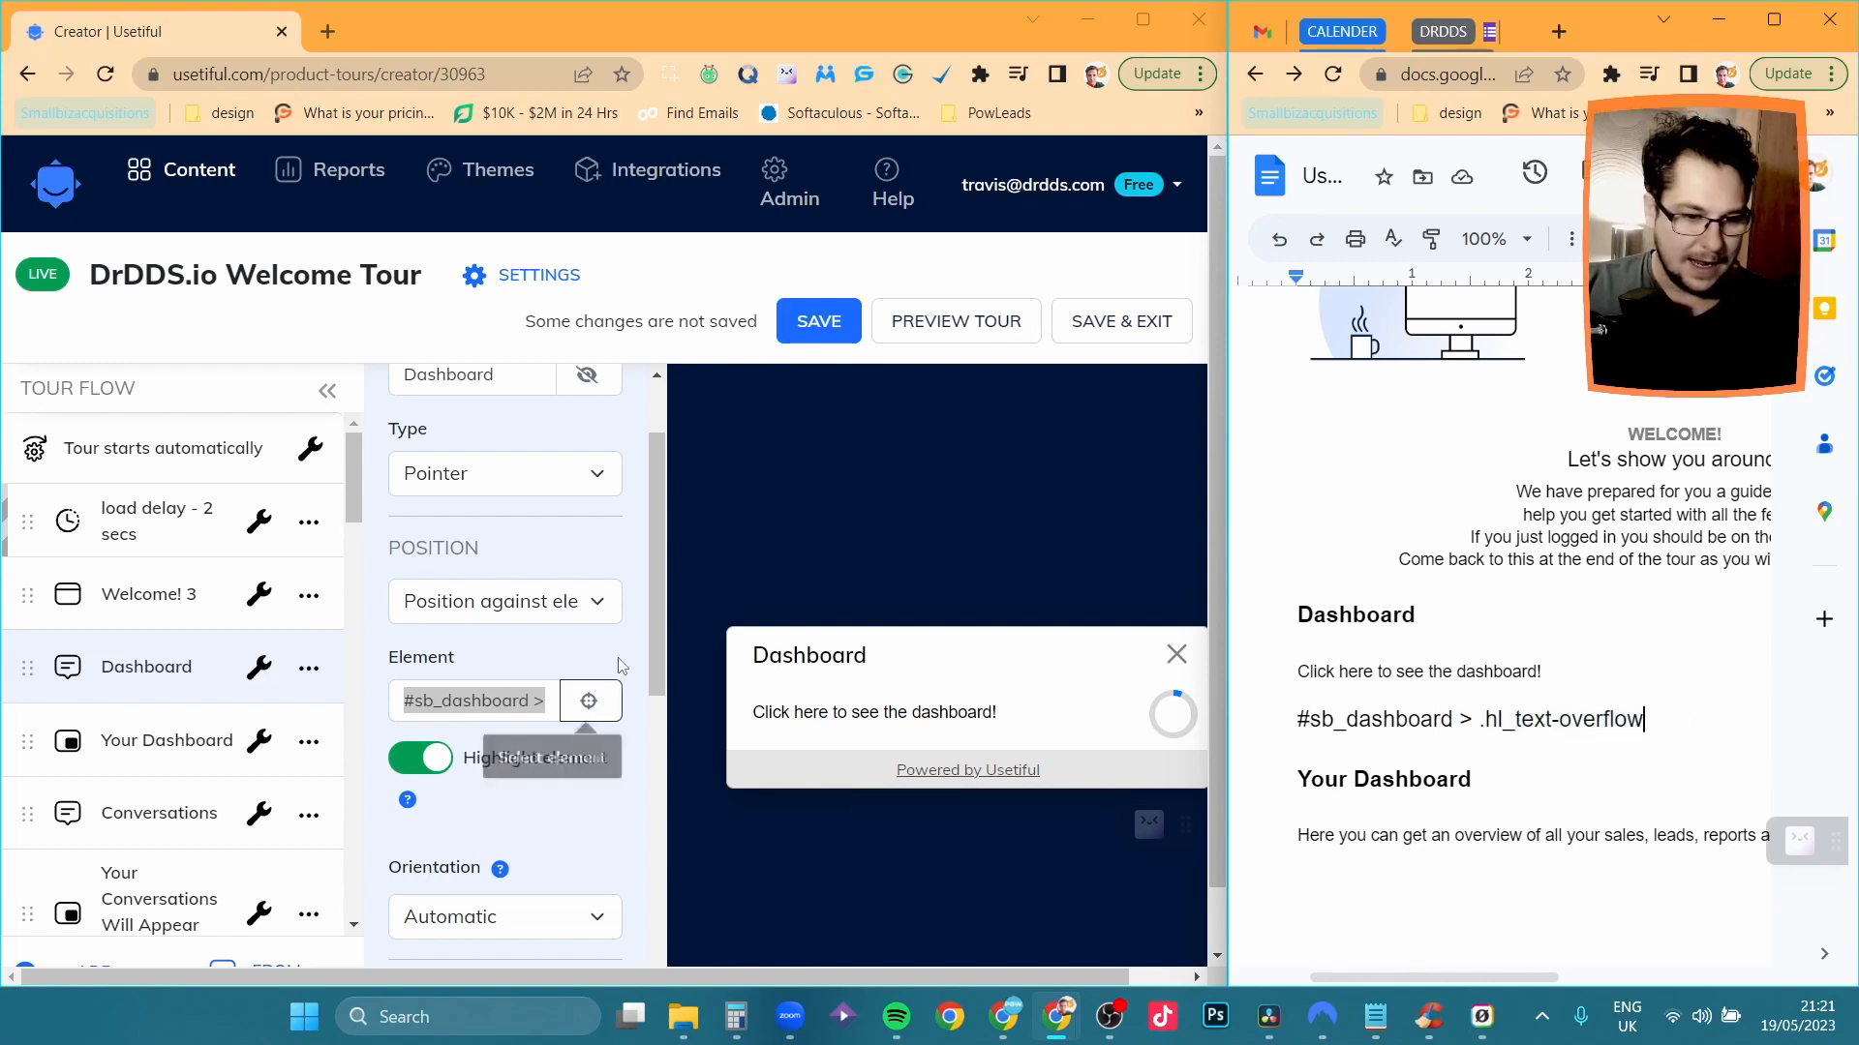
Review the Dashboard step's element, orientation, progress, feedback and advanced settings.
{"action": "left_click", "coordinate": [568, 653]}
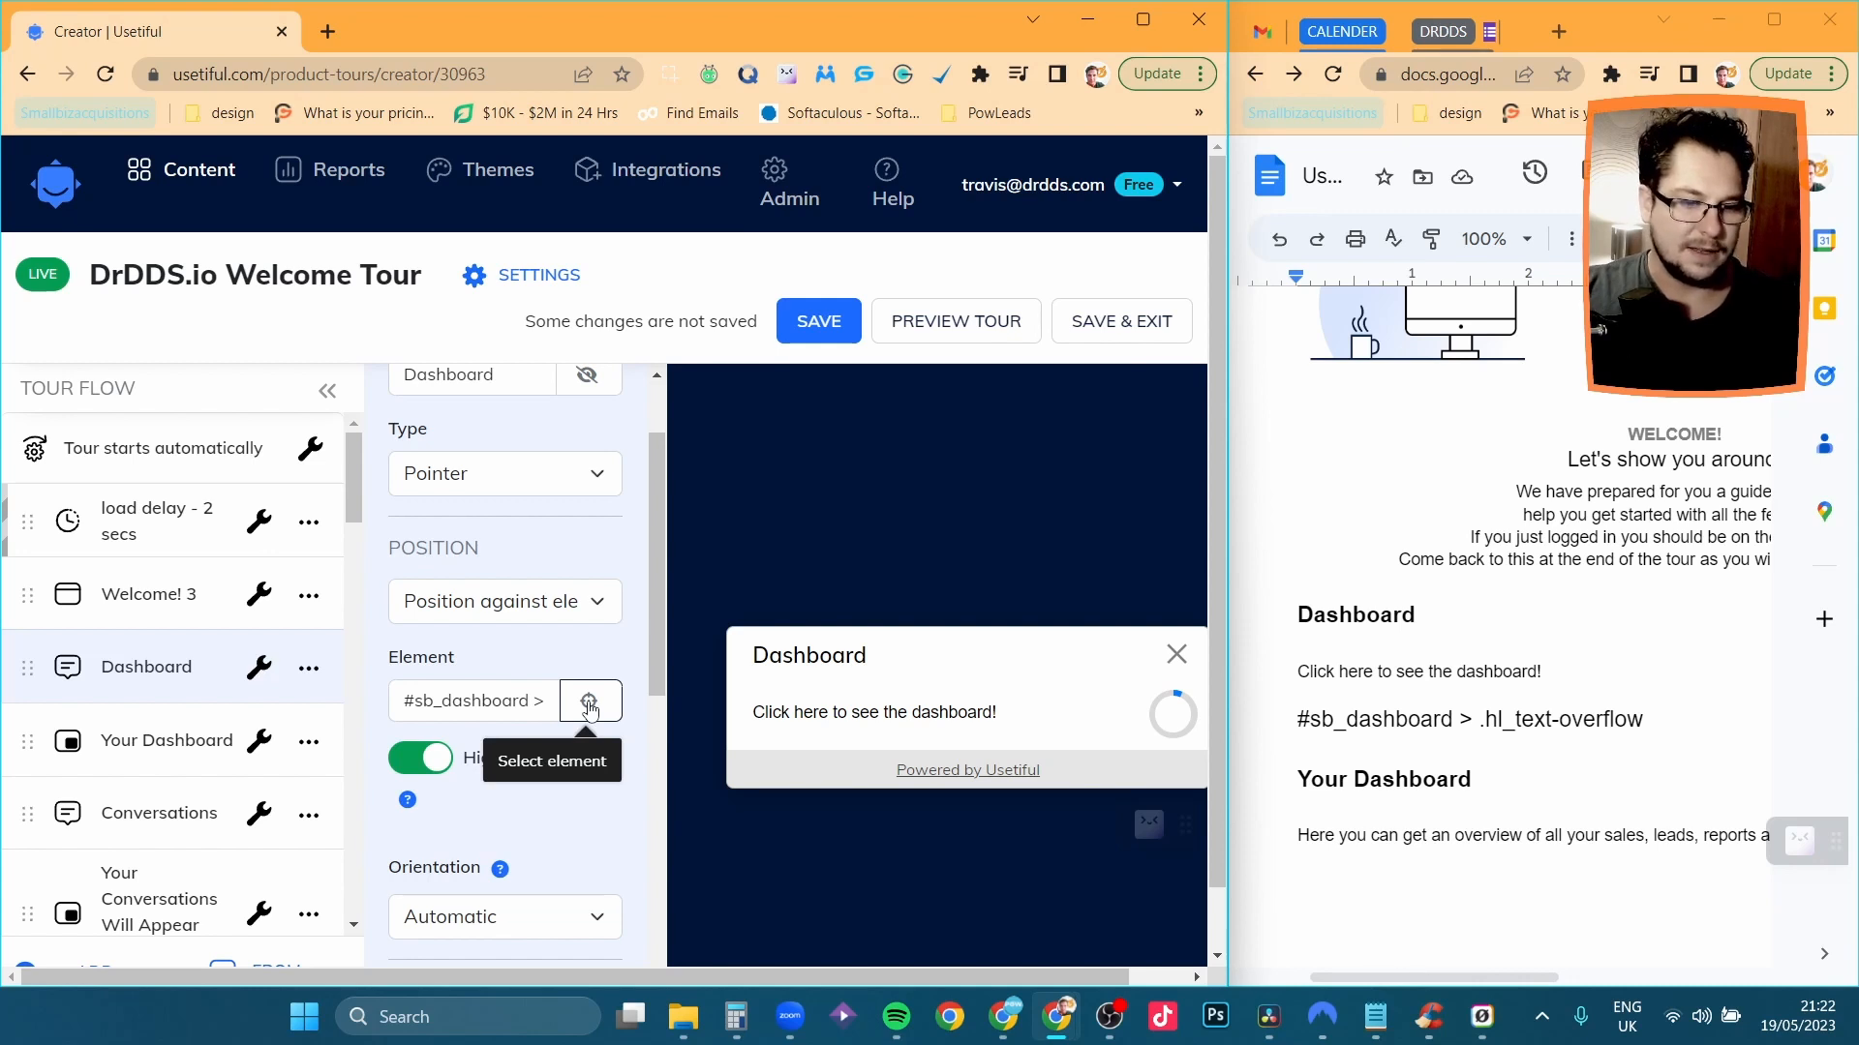
{"action": "left_click_drag", "start_coordinate": [406, 704], "coordinate": [504, 704]}
{"action": "left_click", "coordinate": [510, 703]}
{"action": "left_click", "coordinate": [543, 651]}
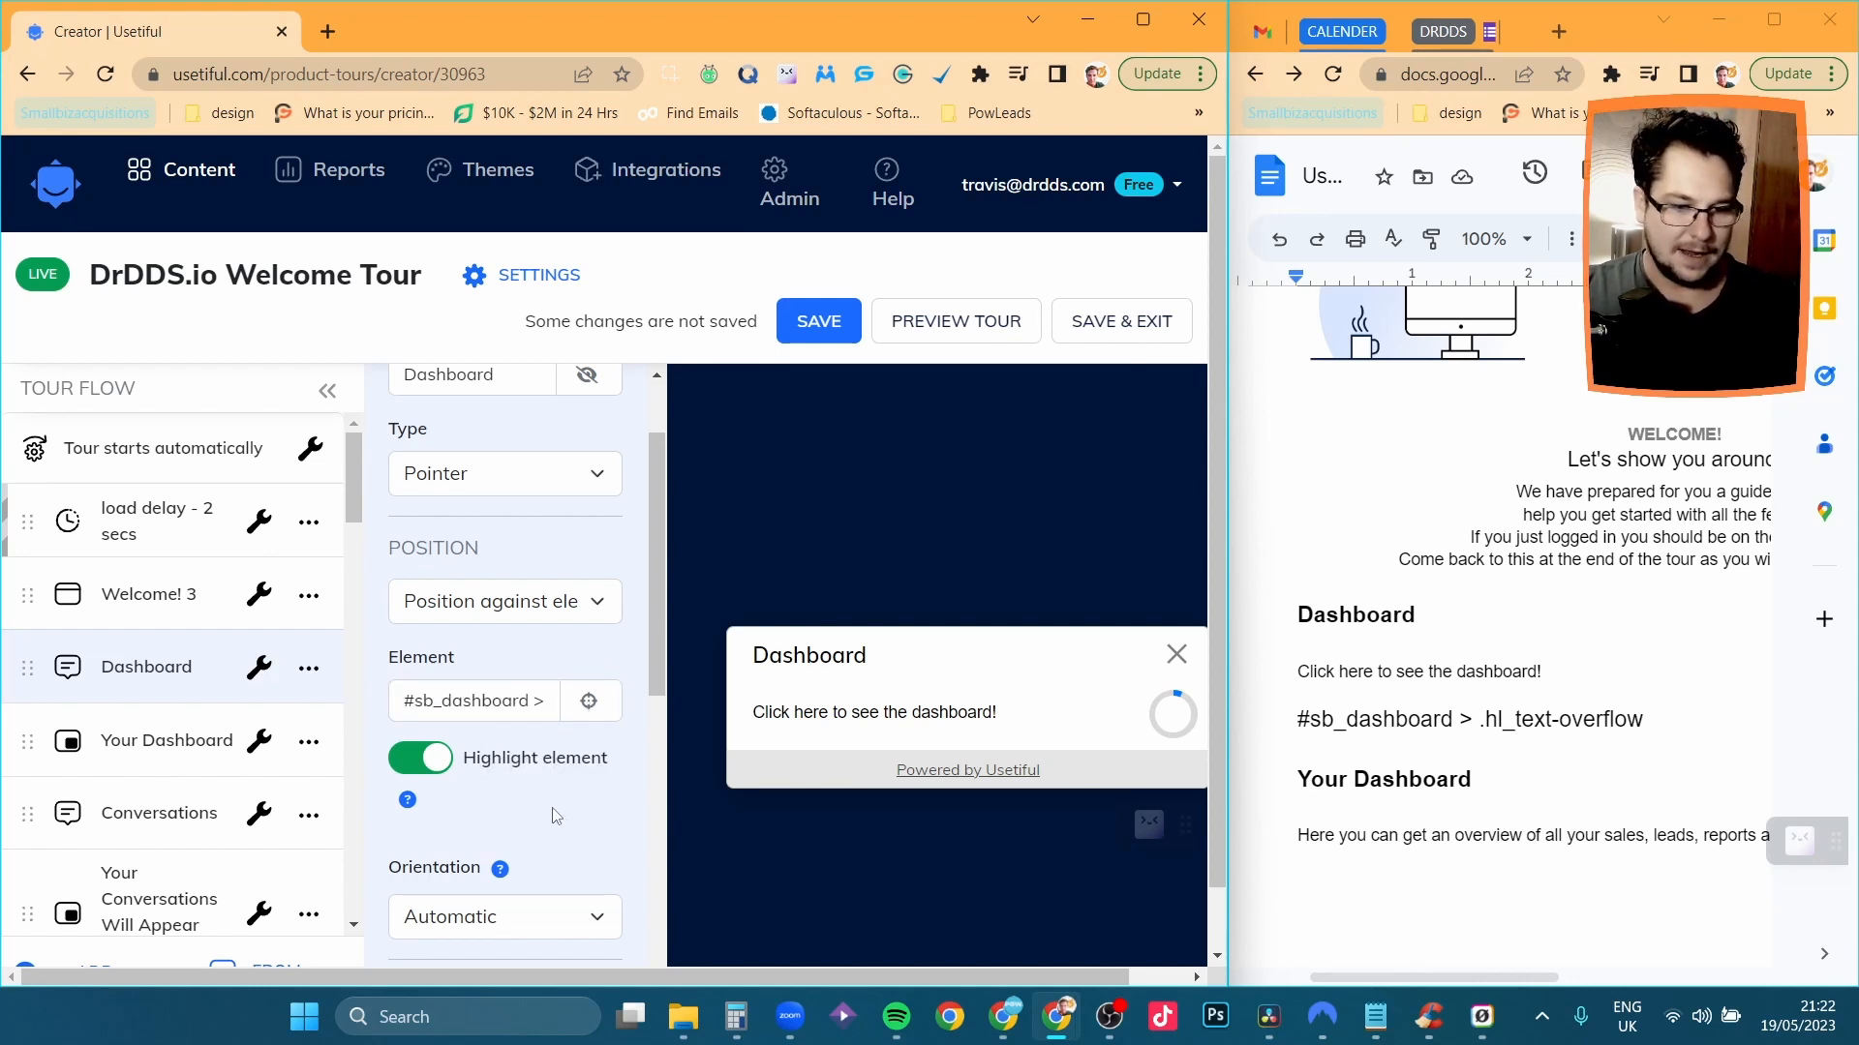
{"action": "scroll", "coordinate": [474, 775], "scroll_direction": "down", "scroll_amount": 3}
{"action": "mouse_move", "coordinate": [511, 634]}
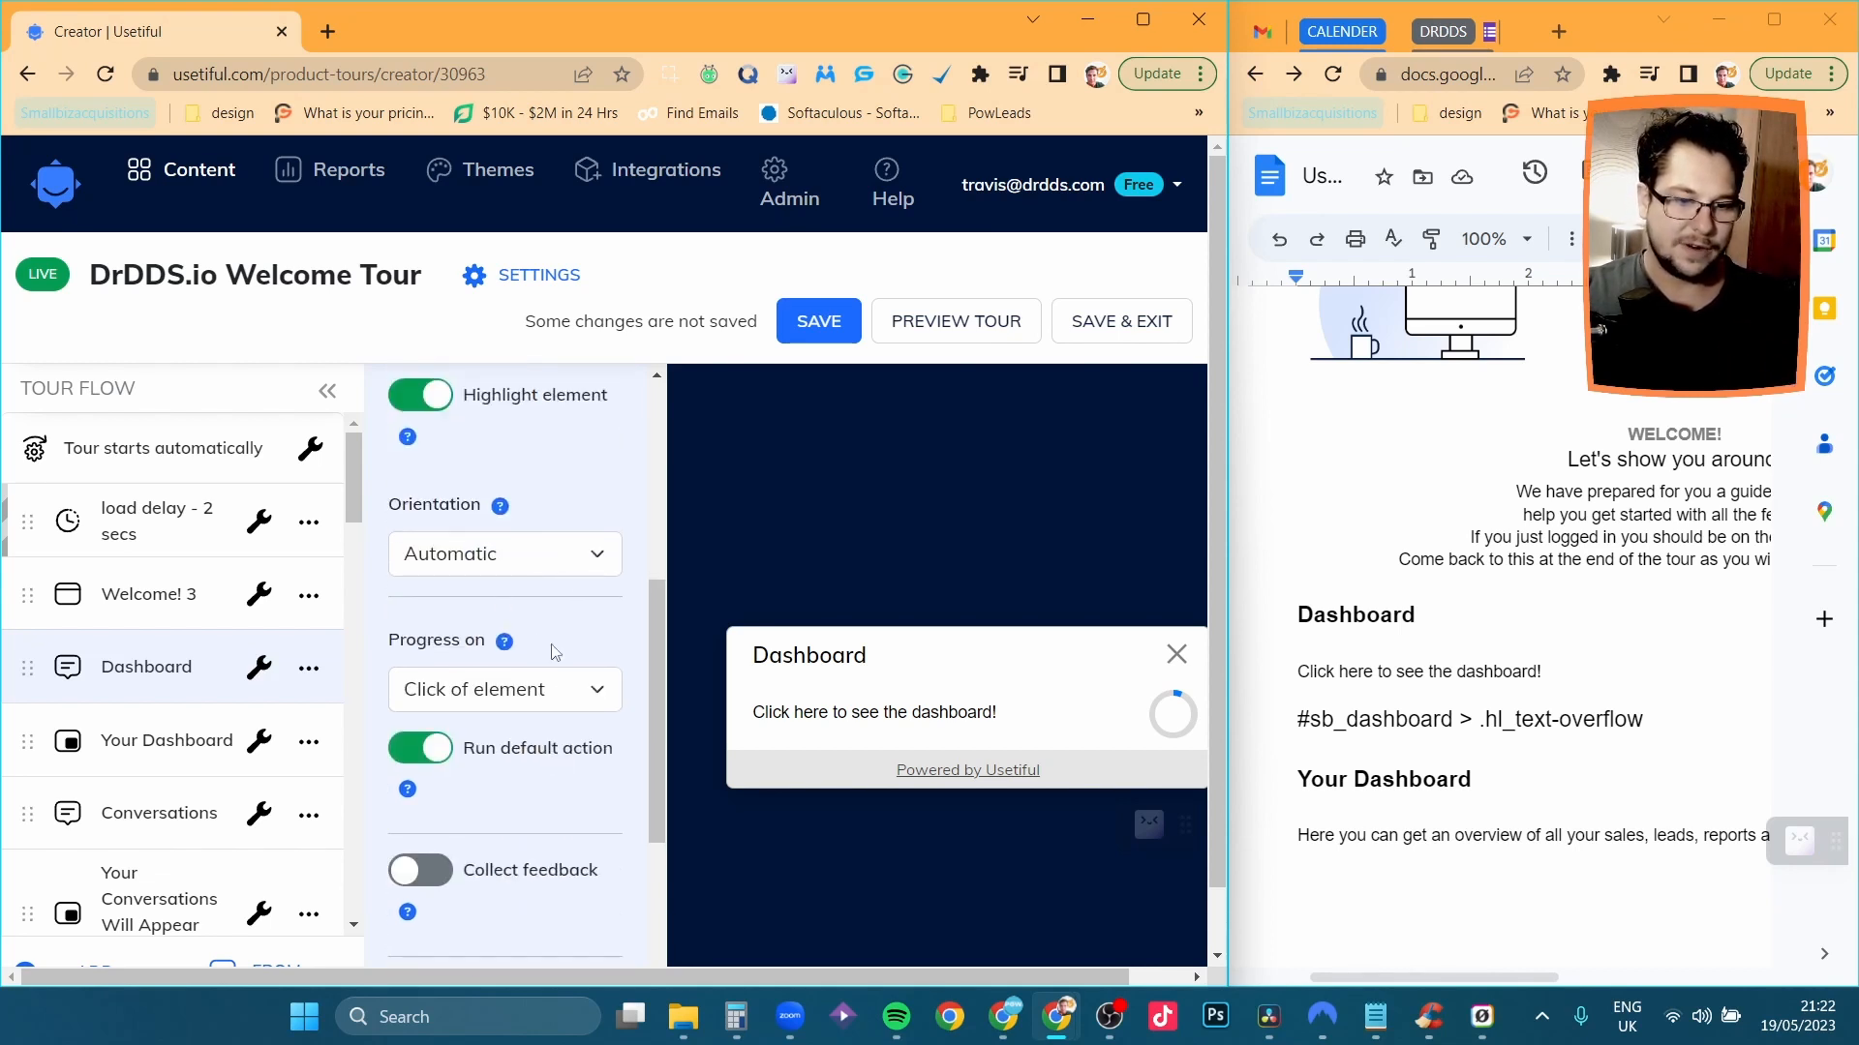
{"action": "scroll", "coordinate": [522, 612], "scroll_direction": "down", "scroll_amount": 1}
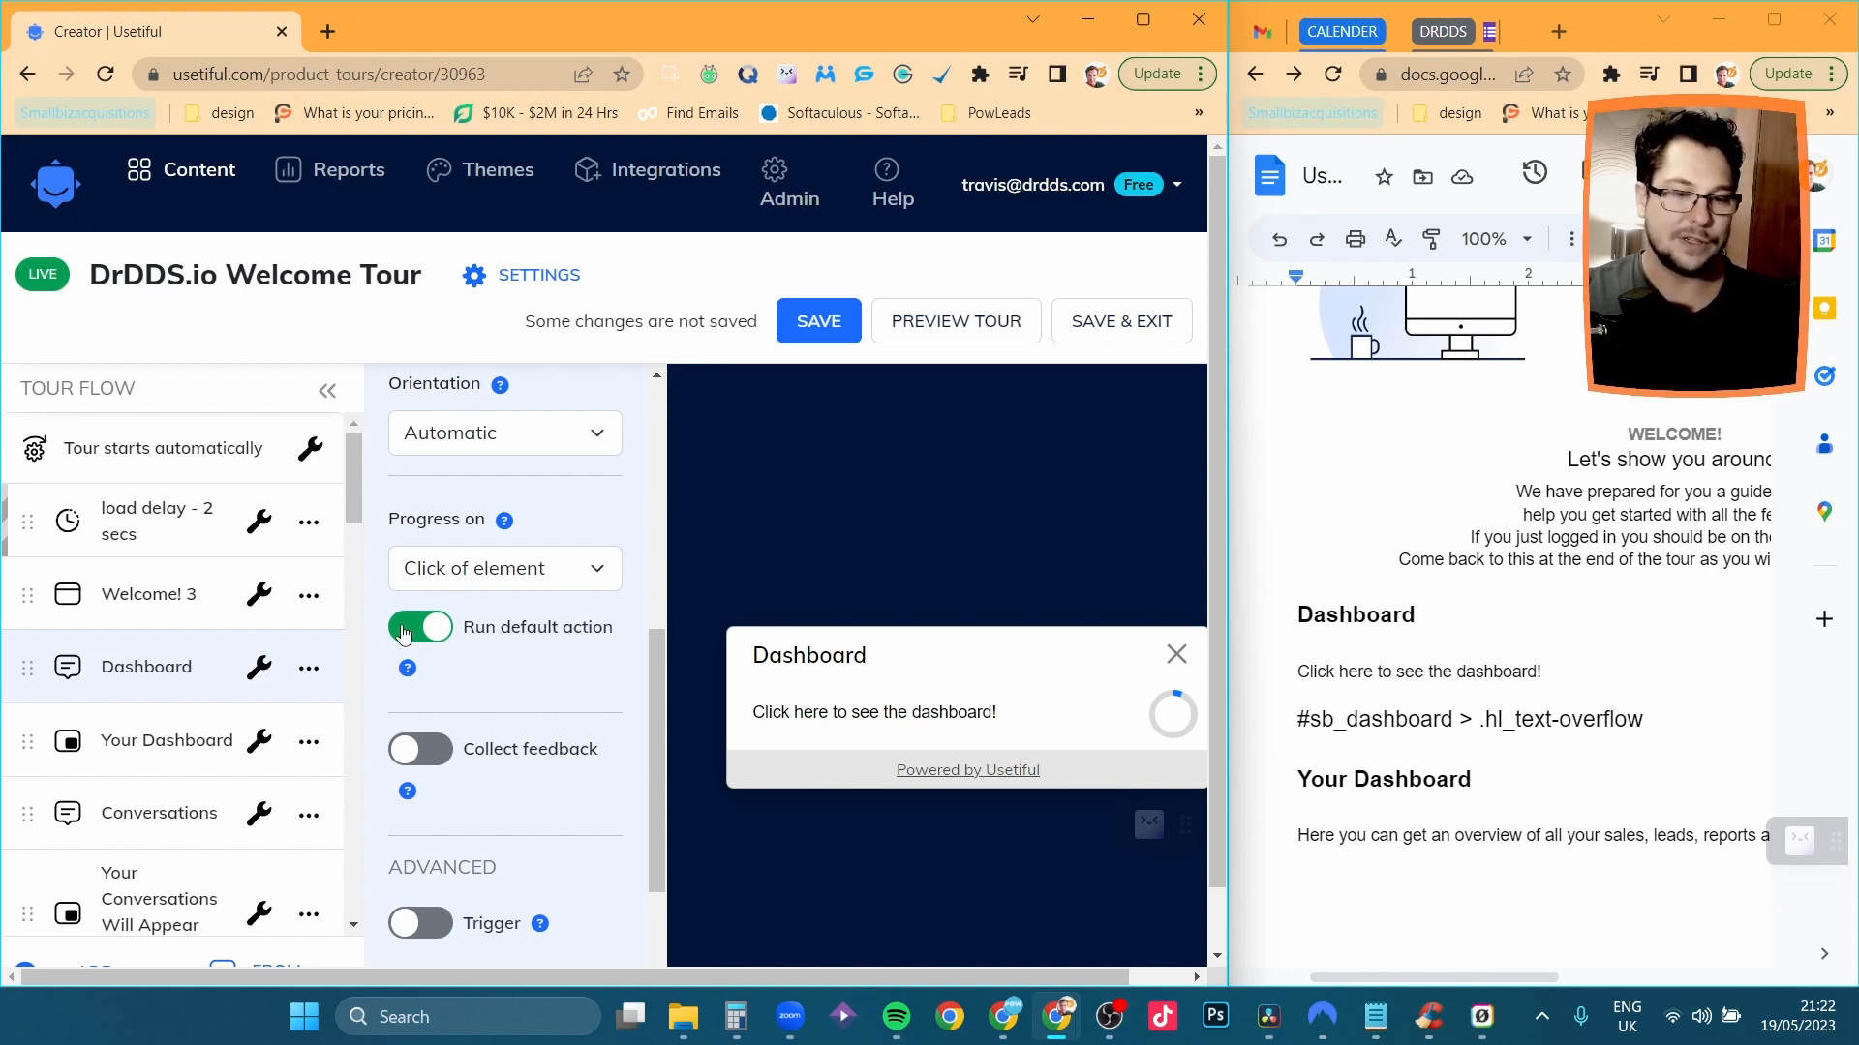
{"action": "scroll", "coordinate": [417, 678], "scroll_direction": "down", "scroll_amount": 4}
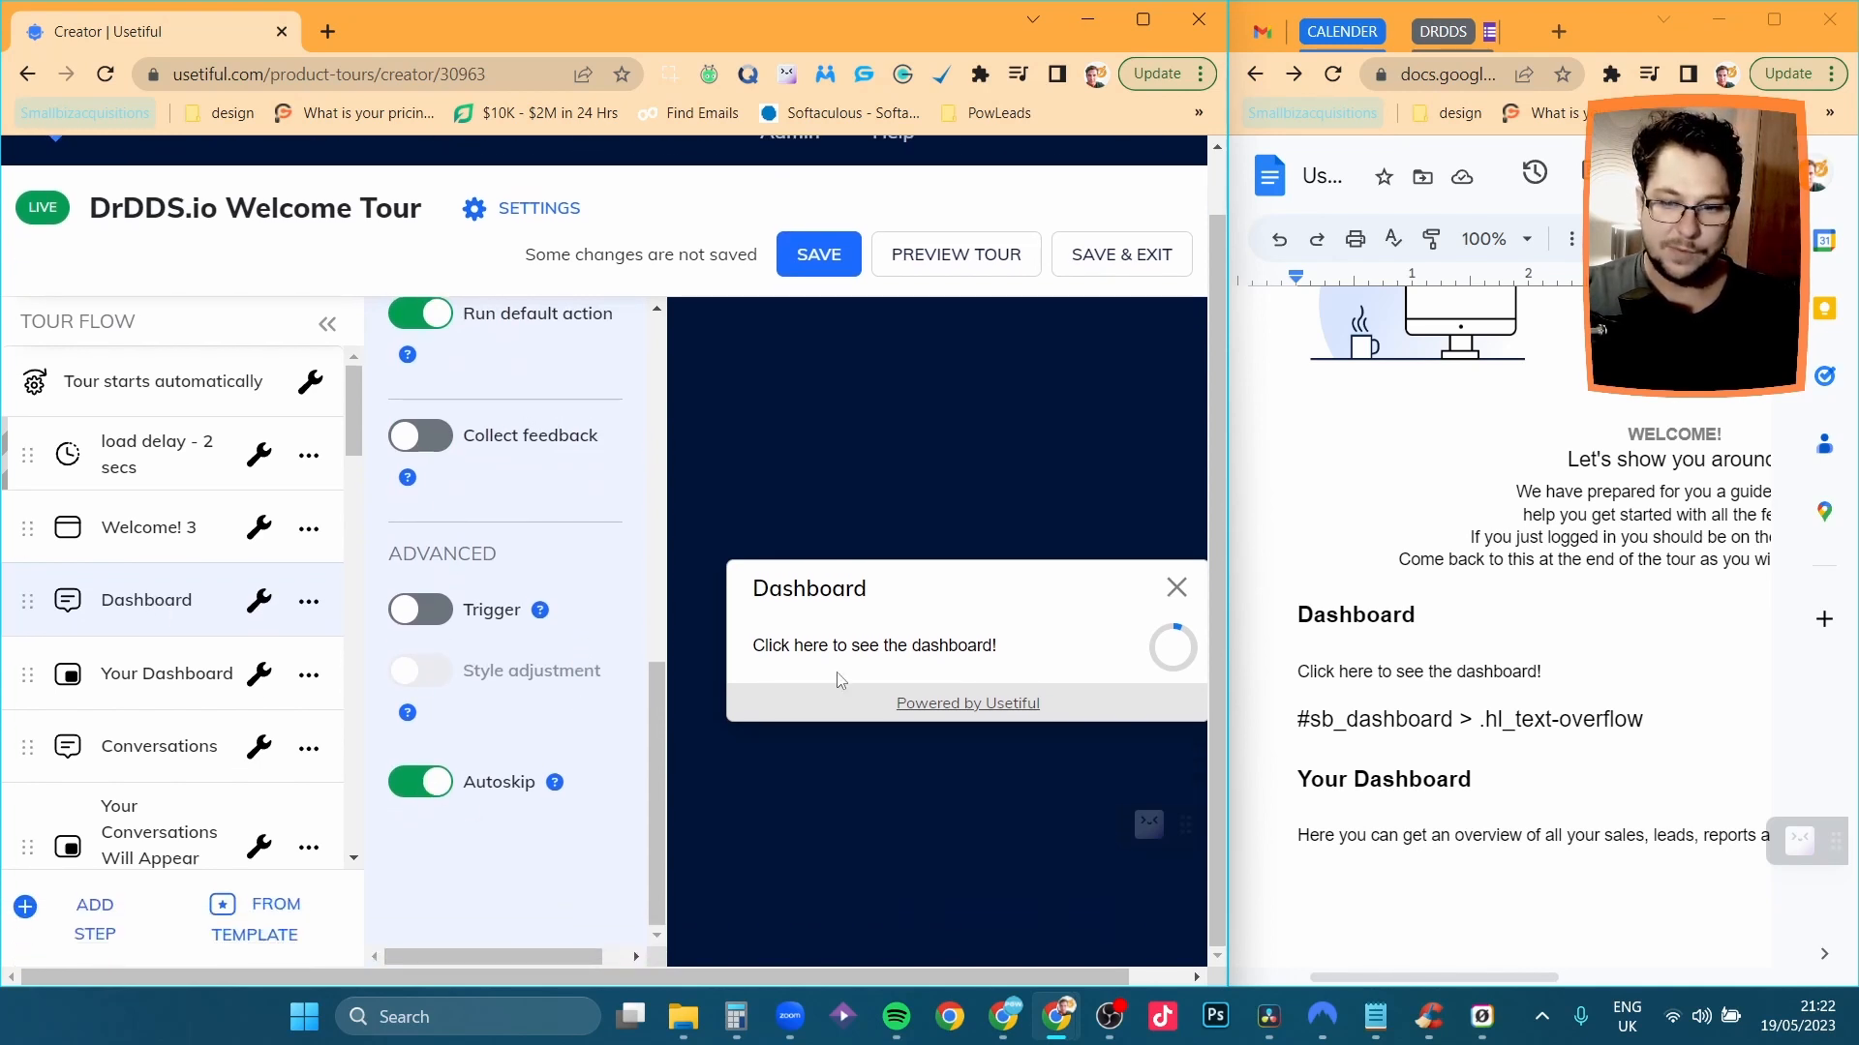
Compare the Your Dashboard slideout's title and text with the build document, and find the document's Conversations section.
{"action": "scroll", "coordinate": [1408, 787], "scroll_direction": "down", "scroll_amount": 3}
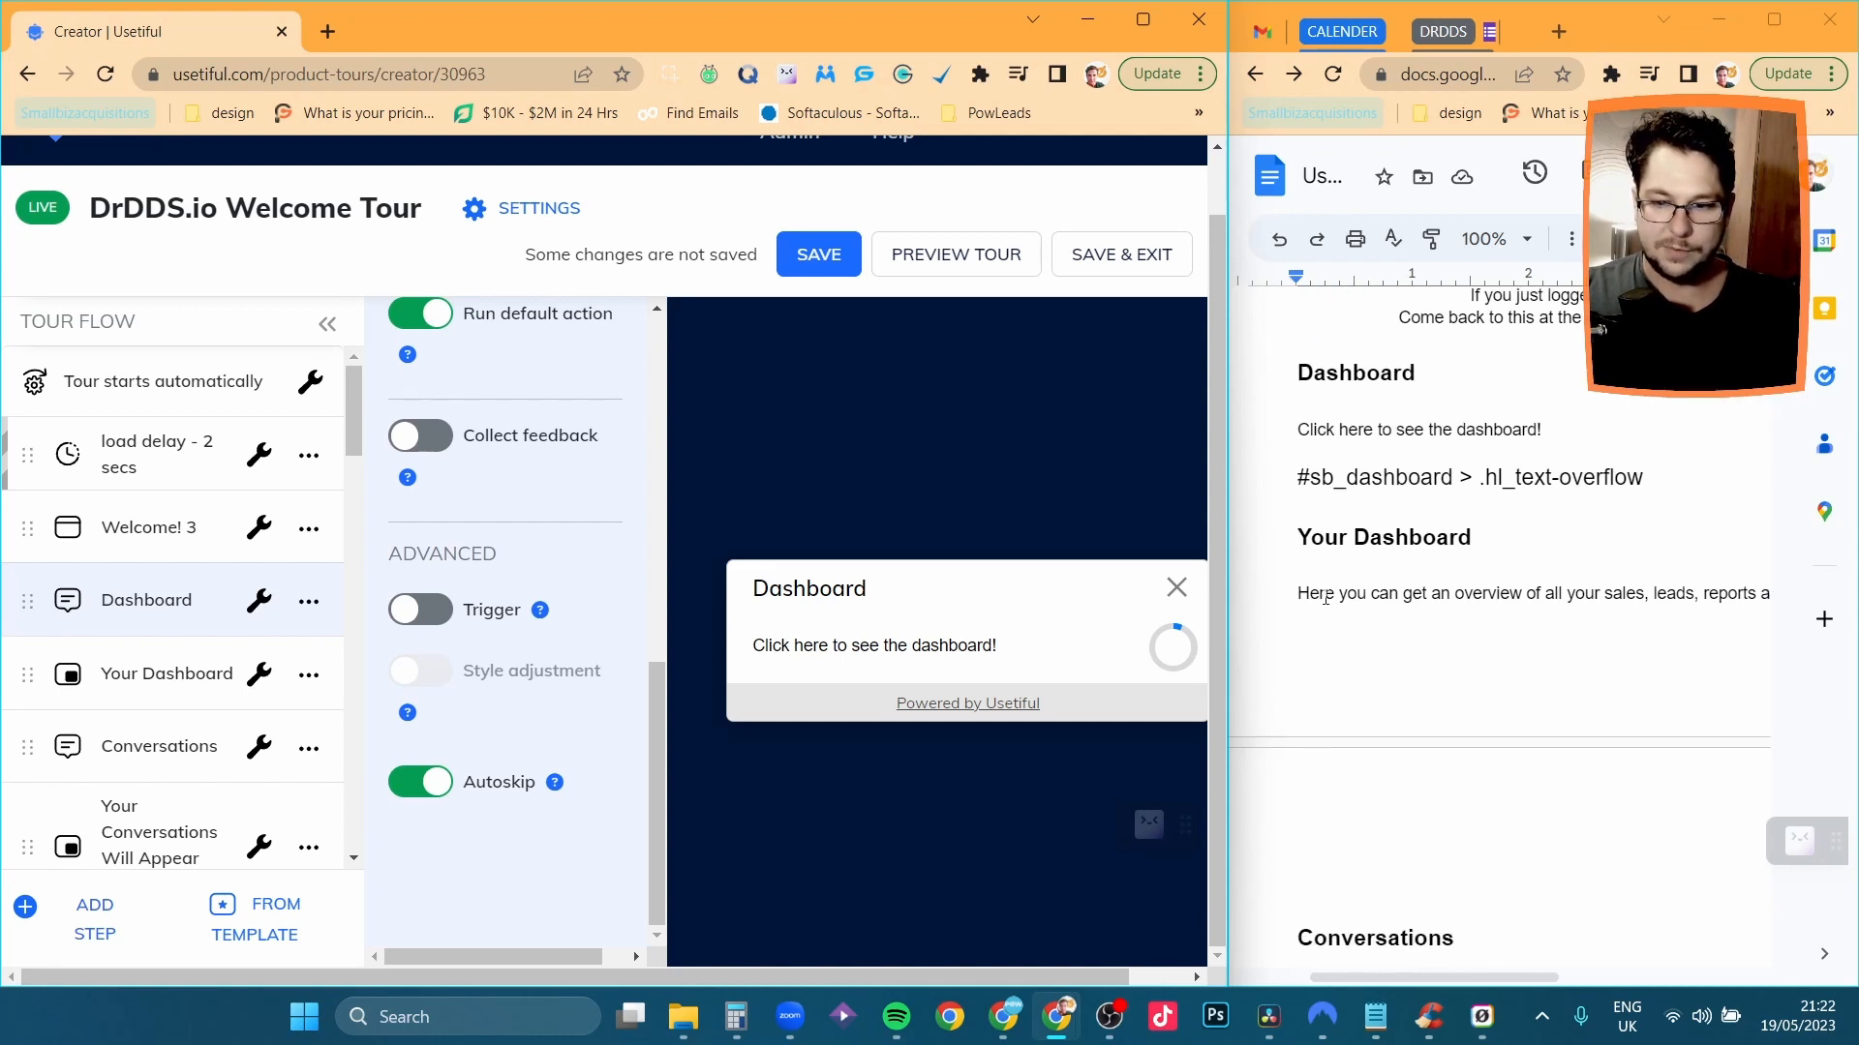
{"action": "left_click", "coordinate": [124, 685]}
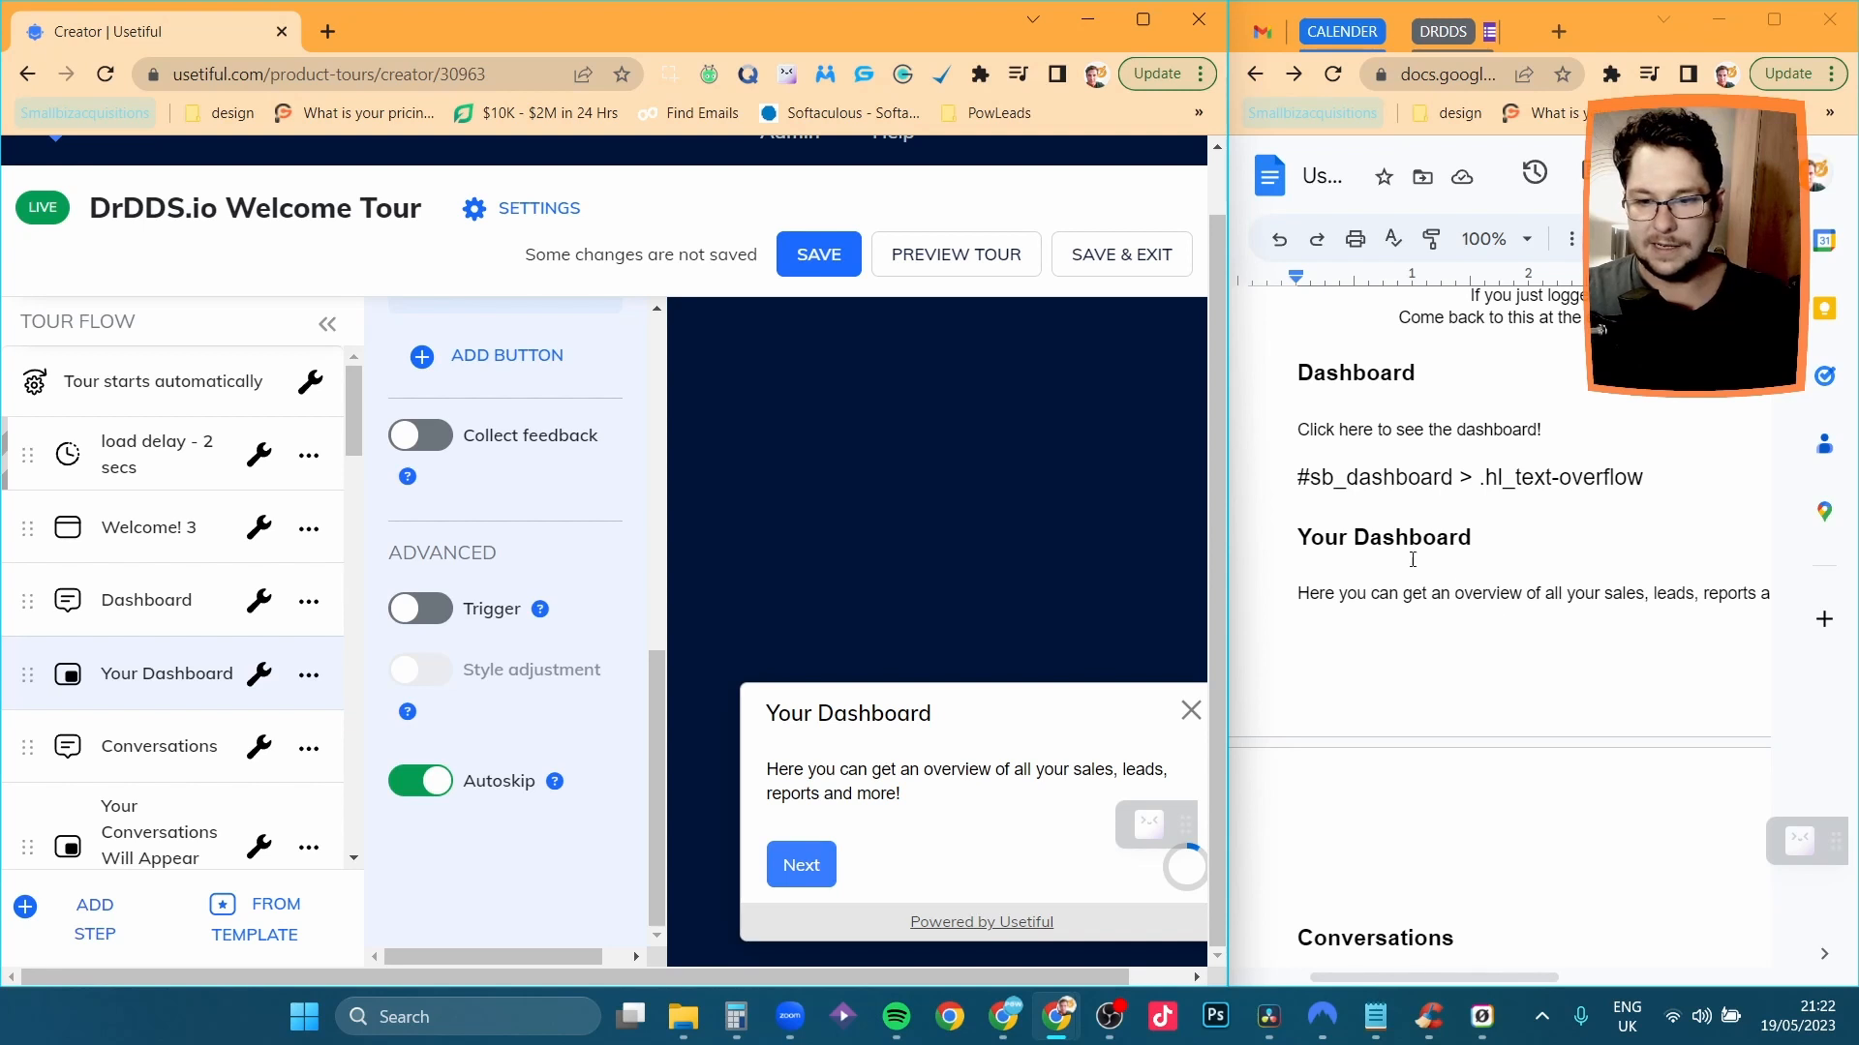
{"action": "left_click_drag", "start_coordinate": [1286, 547], "coordinate": [1482, 541]}
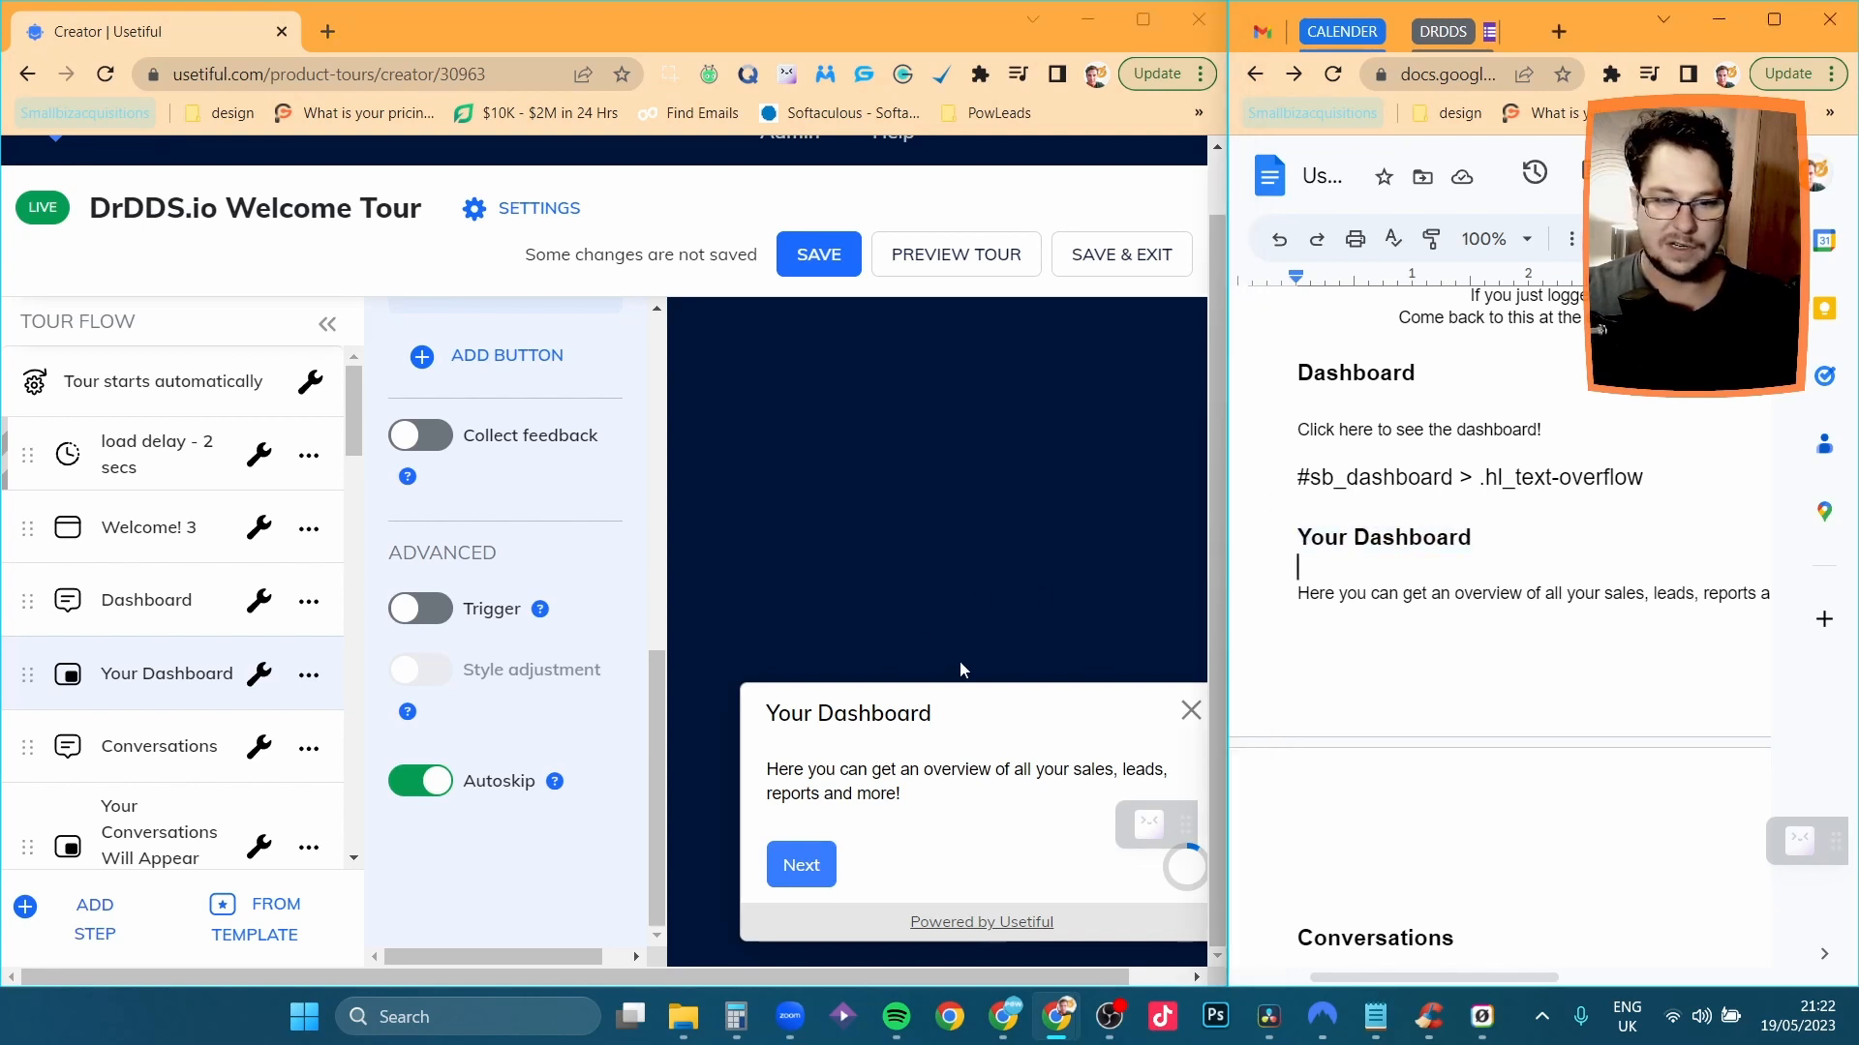
{"action": "left_click", "coordinate": [968, 714]}
{"action": "left_click", "coordinate": [1432, 593]}
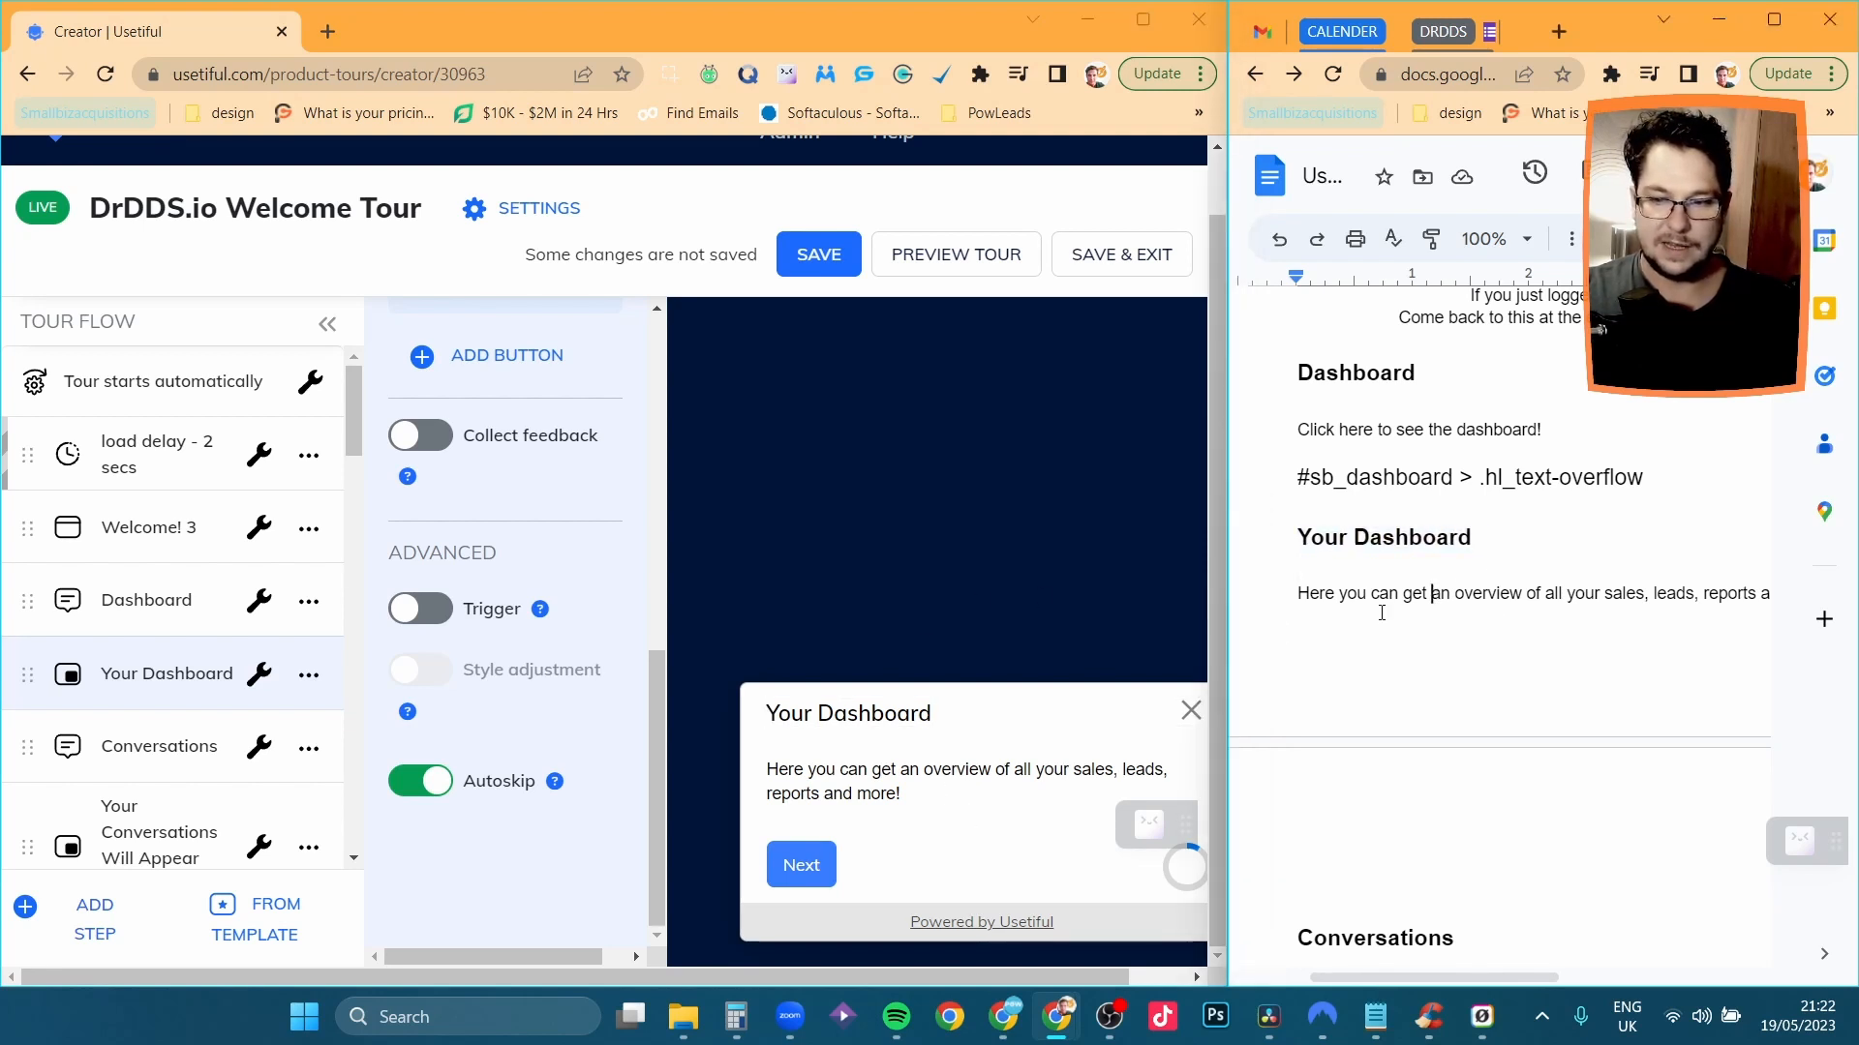
{"action": "left_click", "coordinate": [1006, 780]}
{"action": "scroll", "coordinate": [1496, 643], "scroll_direction": "down", "scroll_amount": 4}
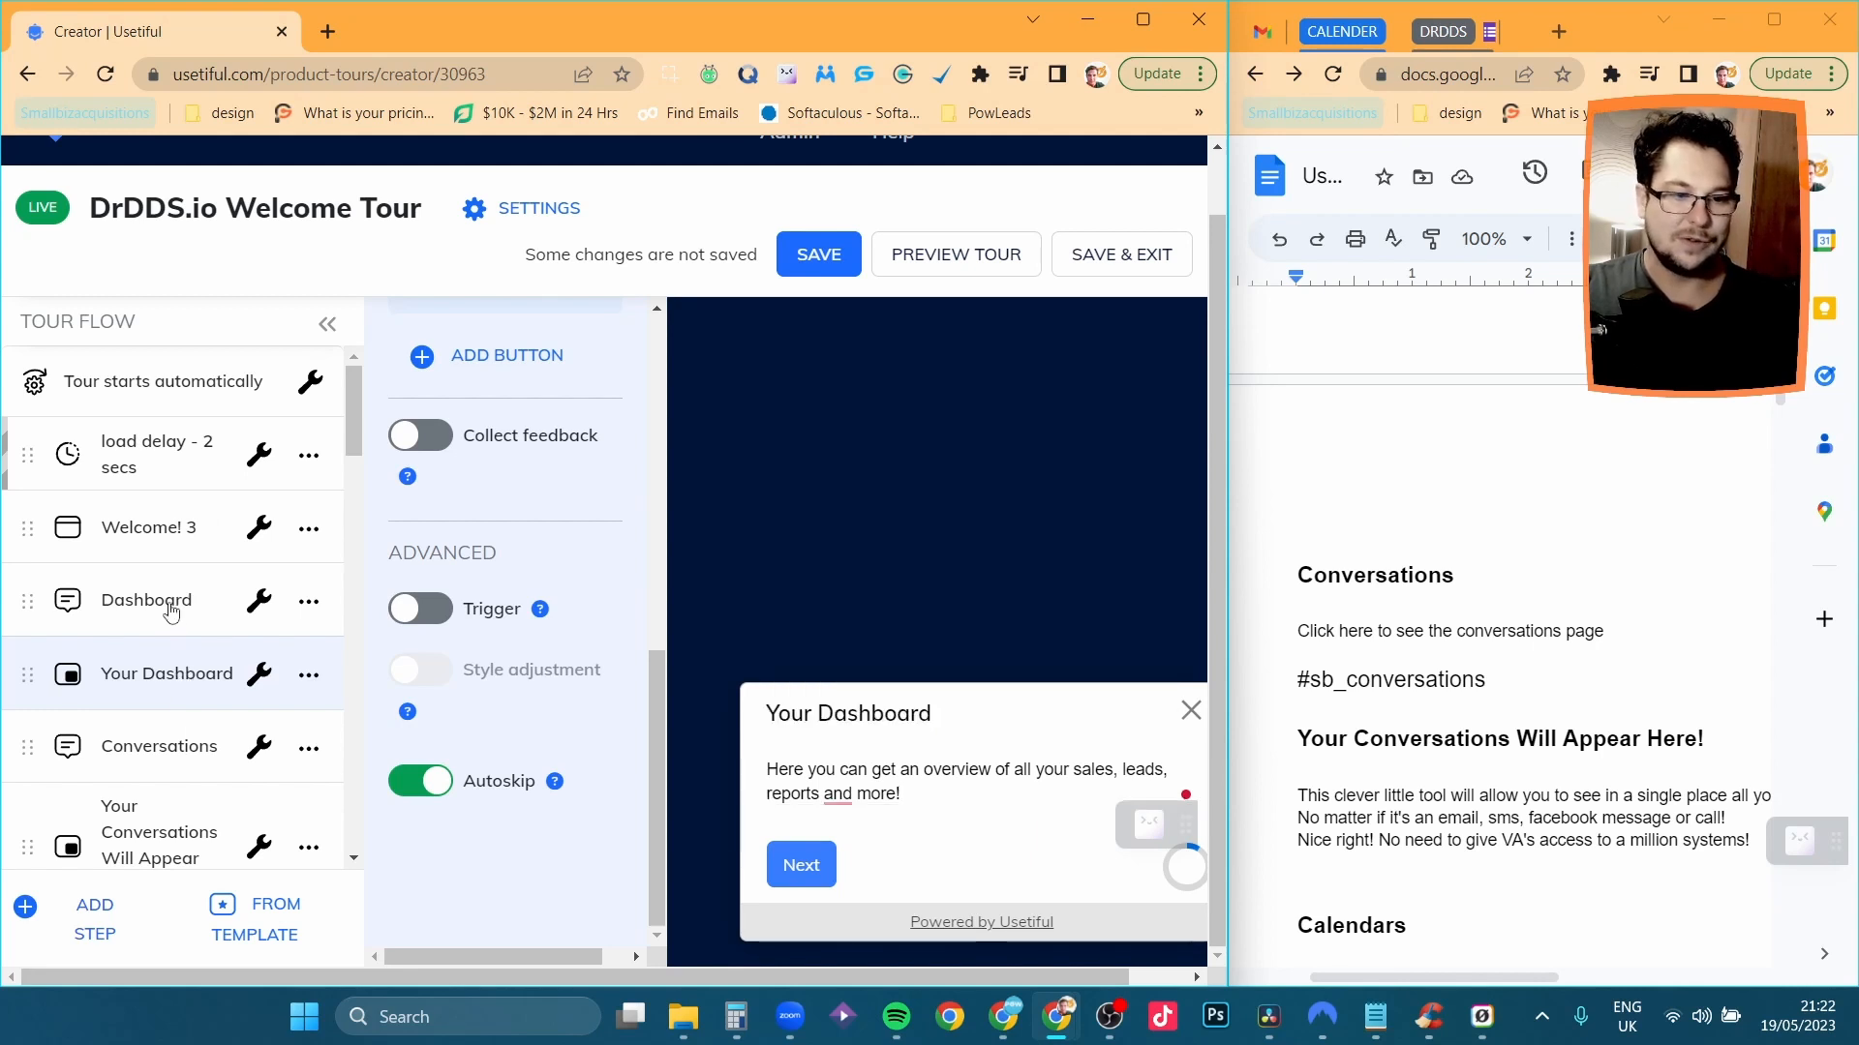
Open the Conversations step and check its pointer type, position, element and progress settings.
{"action": "left_click", "coordinate": [118, 602]}
{"action": "left_click", "coordinate": [307, 603]}
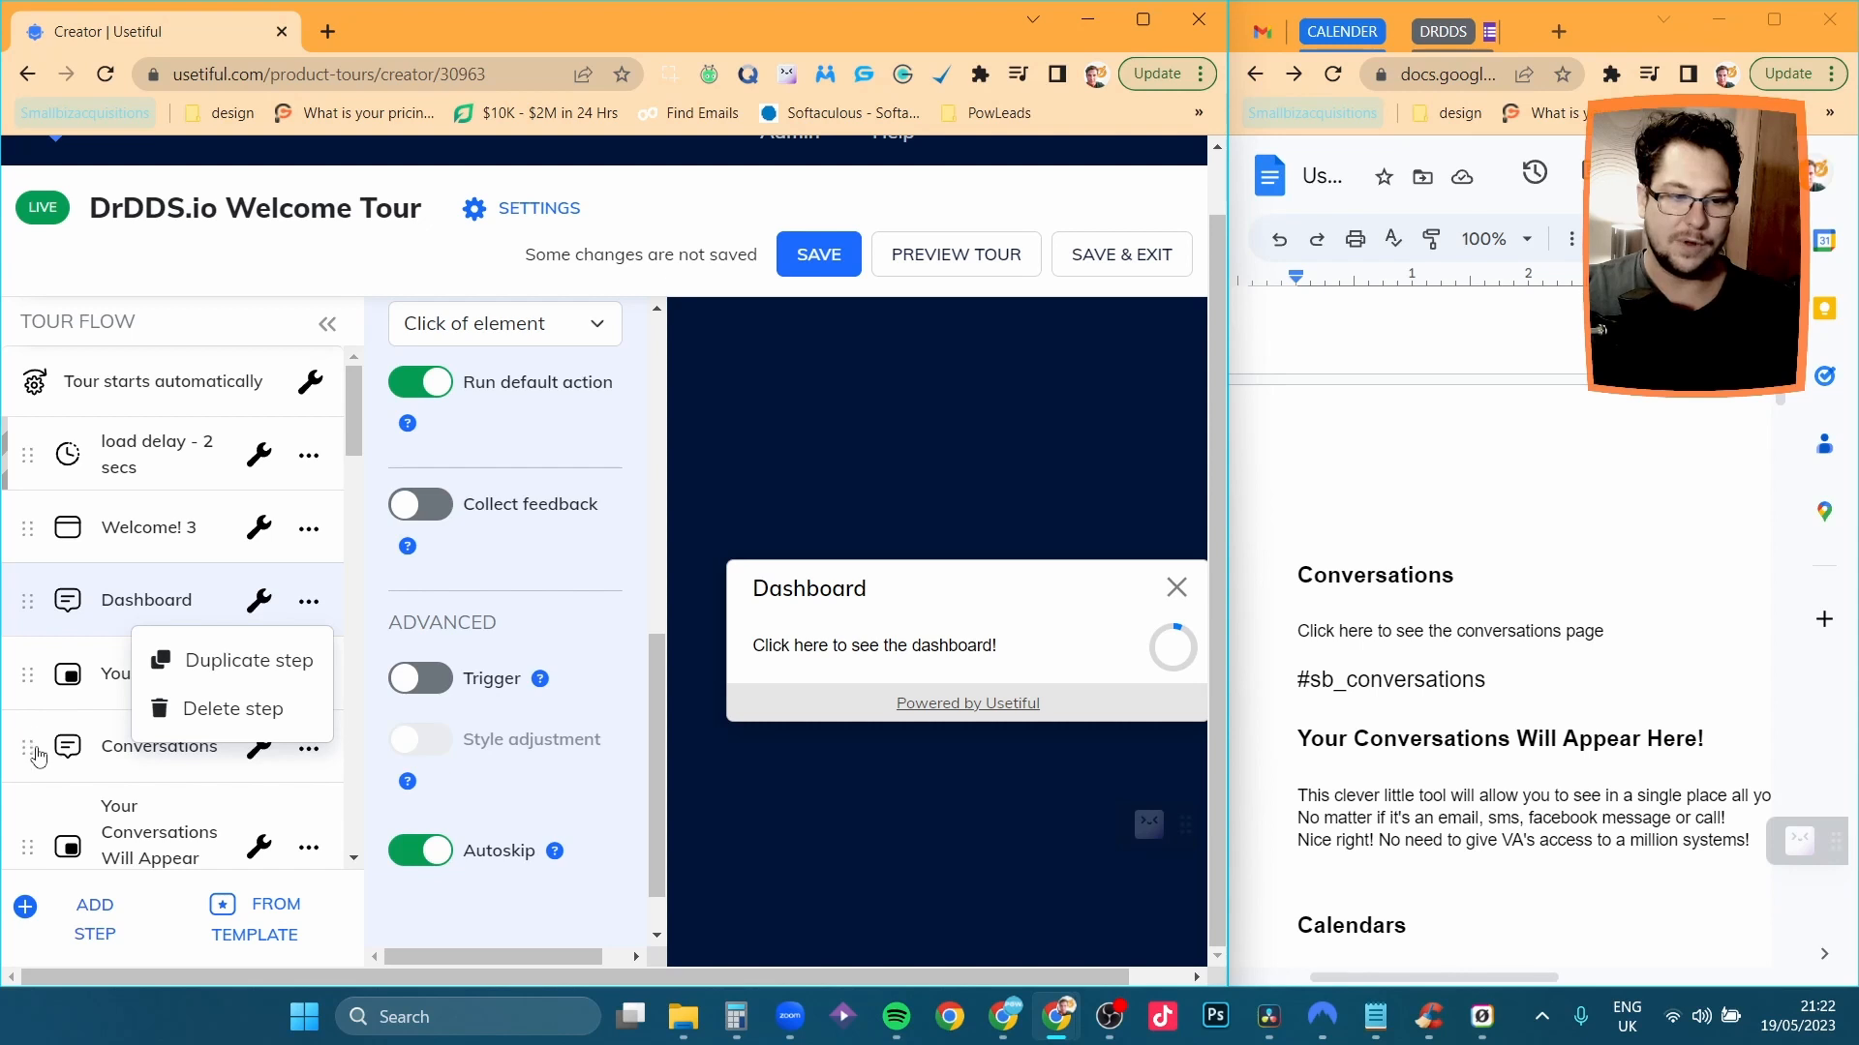
{"action": "left_click", "coordinate": [94, 684]}
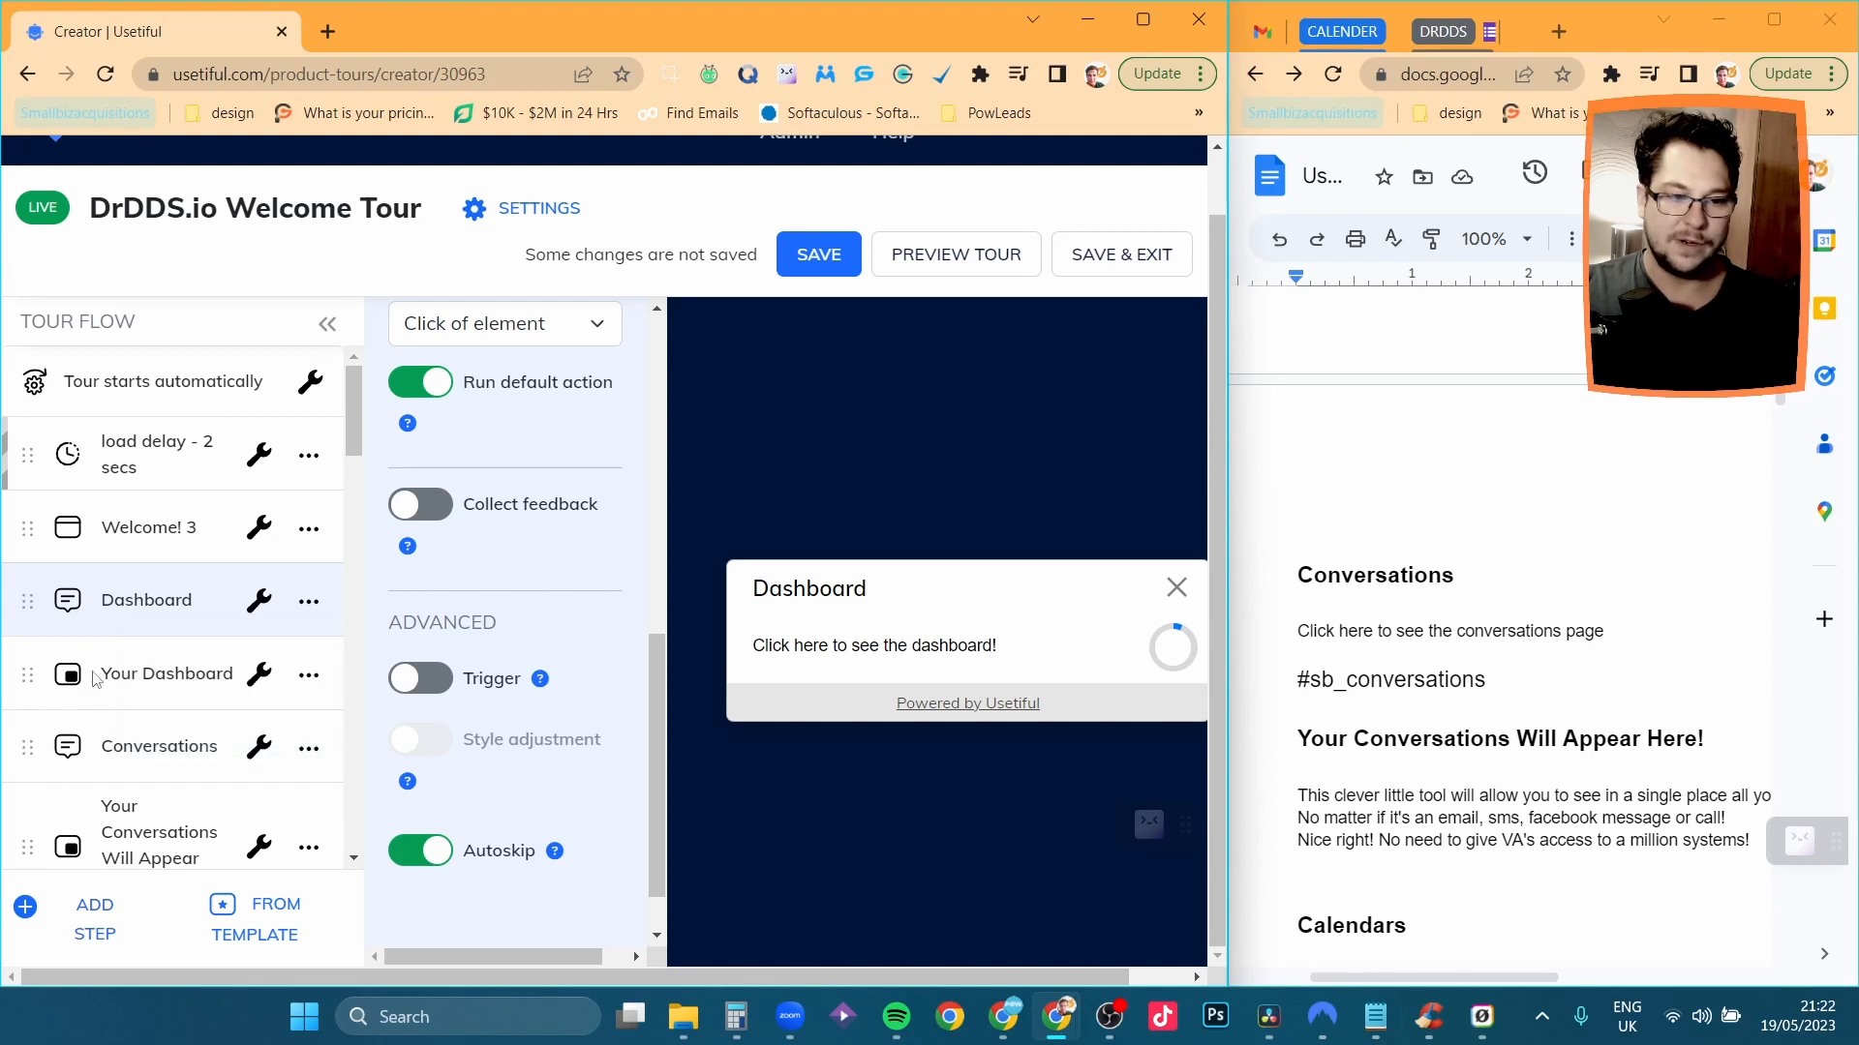
{"action": "left_click", "coordinate": [162, 753]}
{"action": "scroll", "coordinate": [528, 697], "scroll_direction": "up", "scroll_amount": 5}
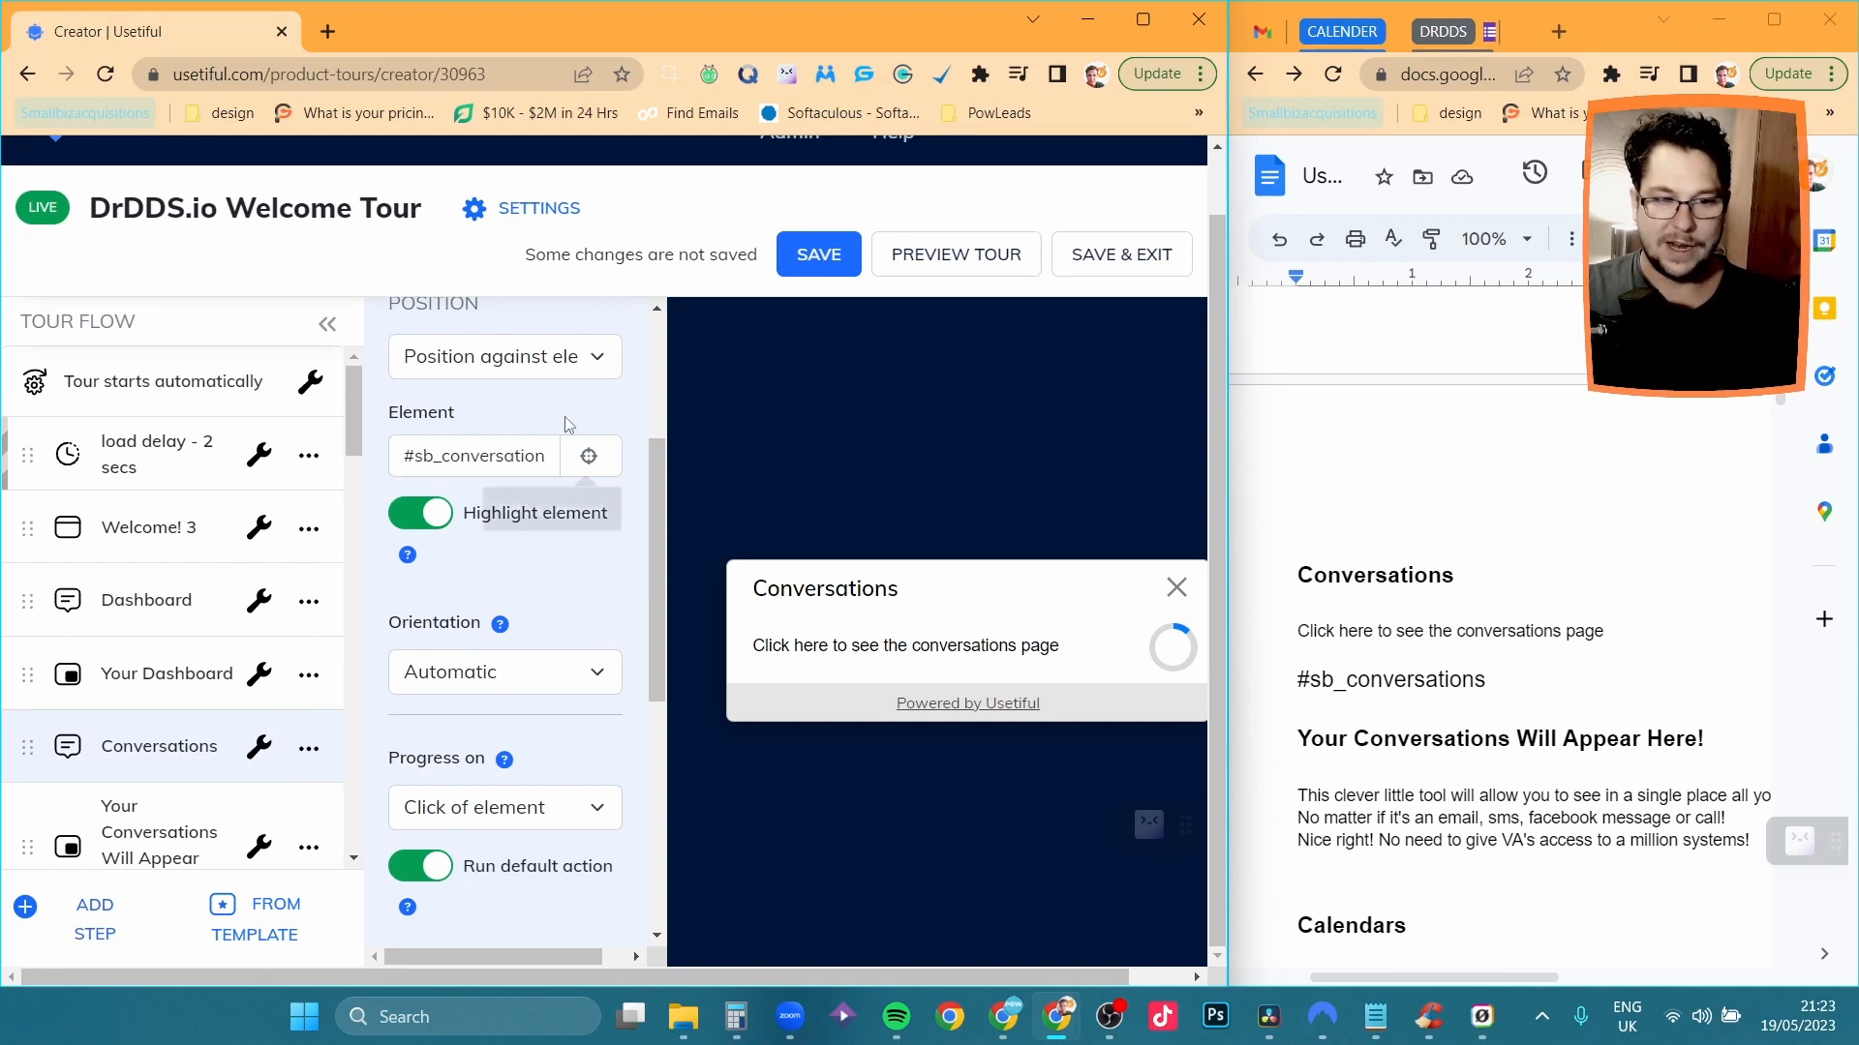
{"action": "scroll", "coordinate": [581, 561], "scroll_direction": "up", "scroll_amount": 2}
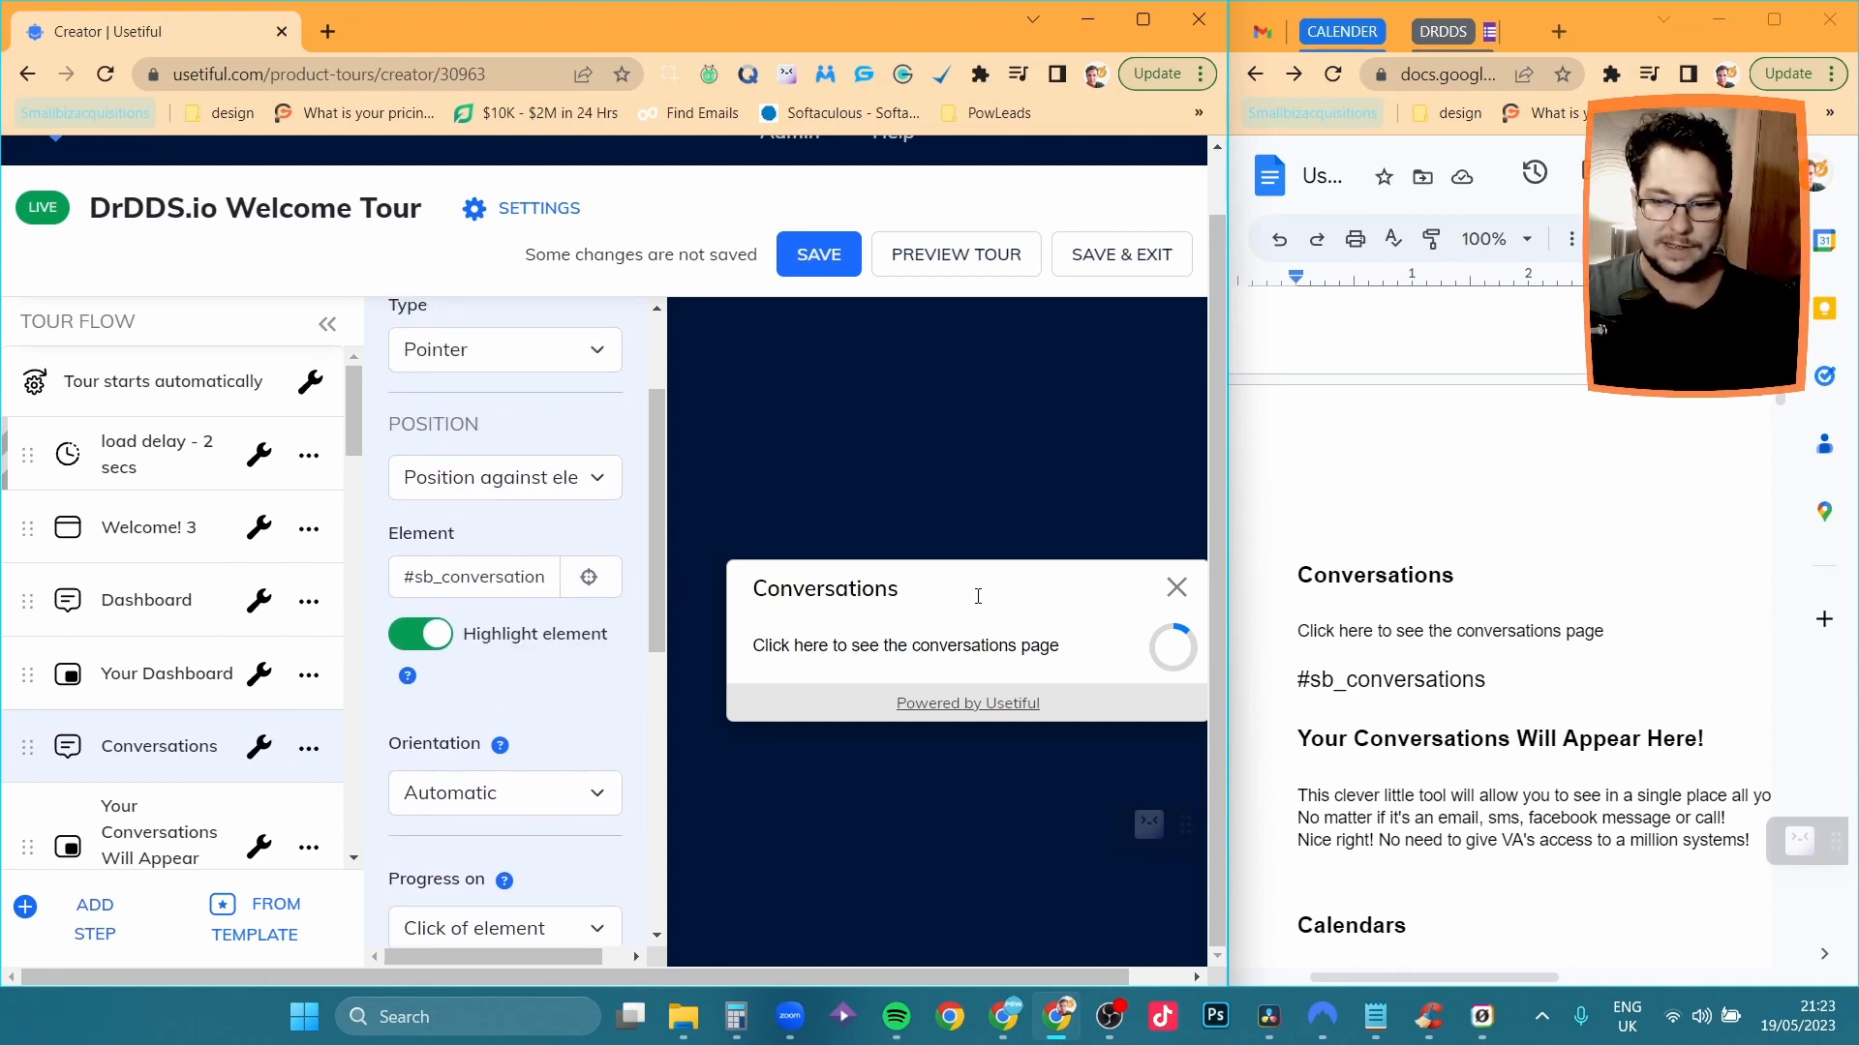
Copy the #sb_conversations code, the description line and the Conversations heading separately from the build document.
{"action": "left_click", "coordinate": [1497, 692]}
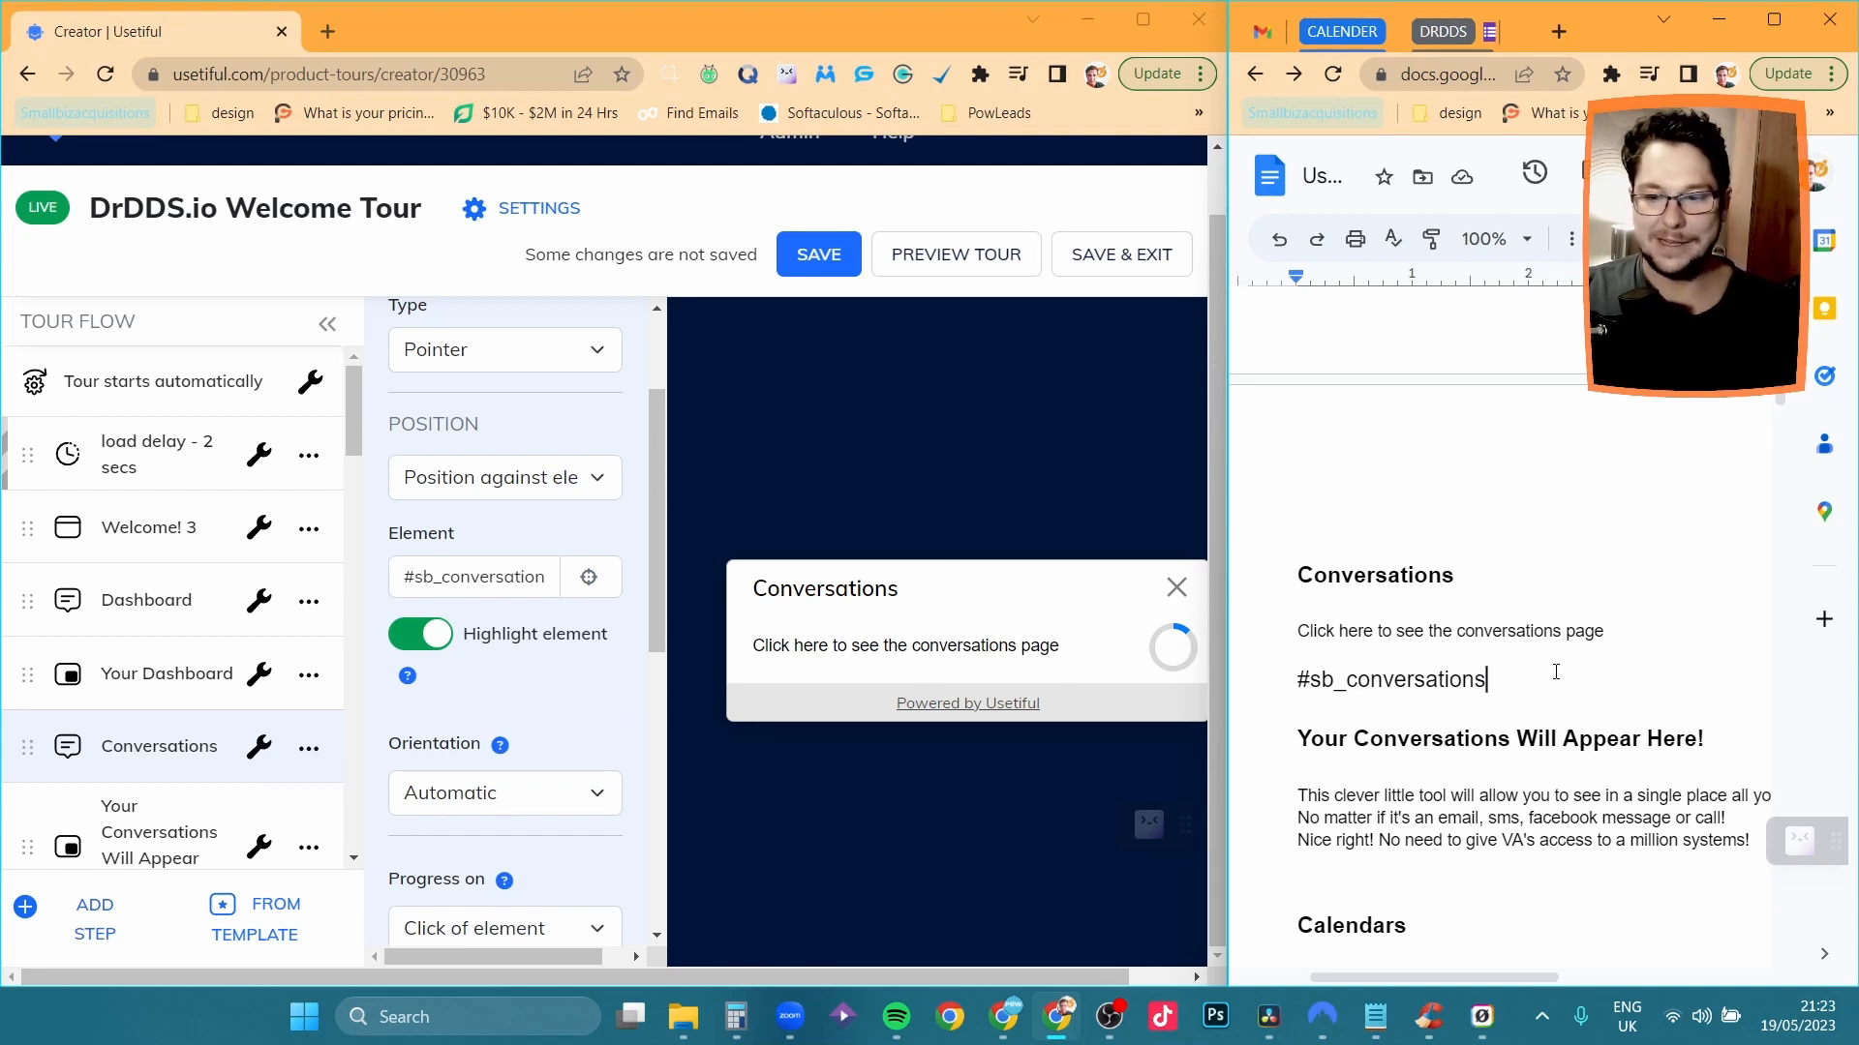
{"action": "left_click_drag", "start_coordinate": [1513, 682], "coordinate": [1257, 675]}
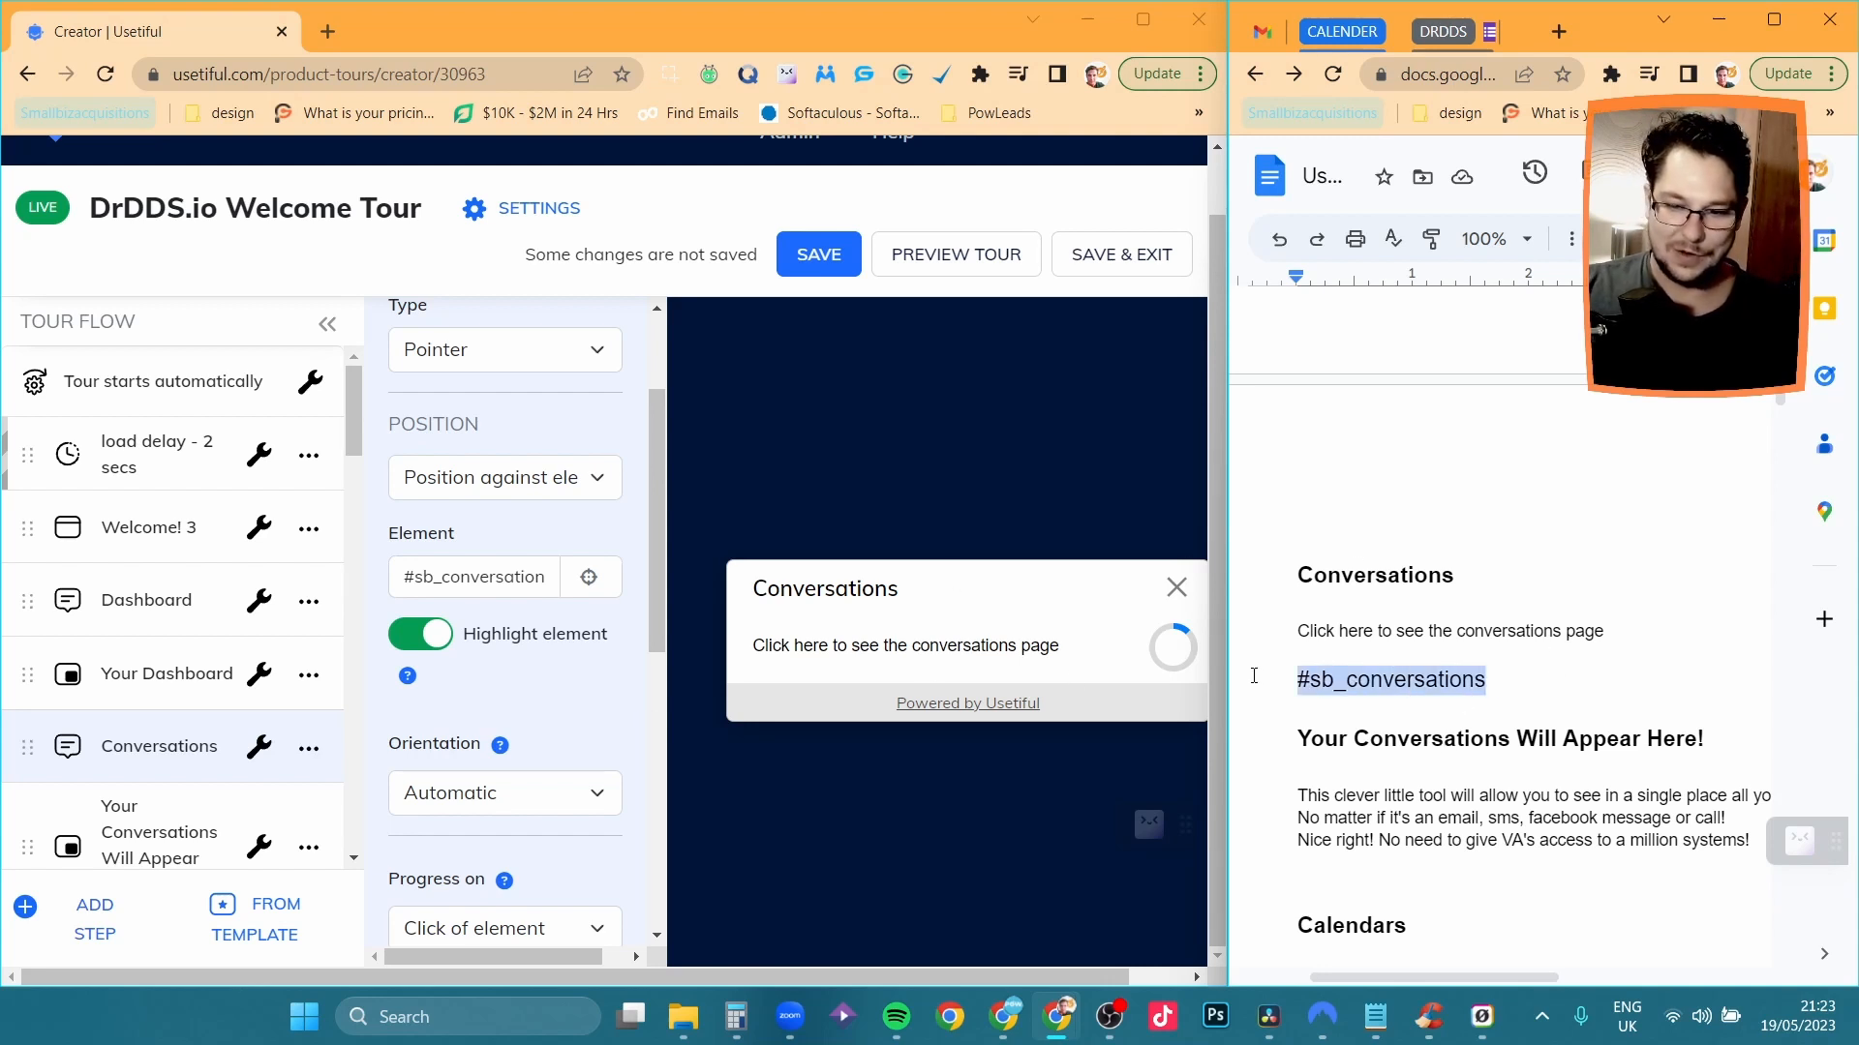
{"action": "left_click_drag", "start_coordinate": [1625, 633], "coordinate": [1297, 631]}
{"action": "left_click", "coordinate": [1331, 631]}
{"action": "left_click_drag", "start_coordinate": [1594, 635], "coordinate": [1295, 640]}
{"action": "left_click_drag", "start_coordinate": [1452, 581], "coordinate": [1285, 580]}
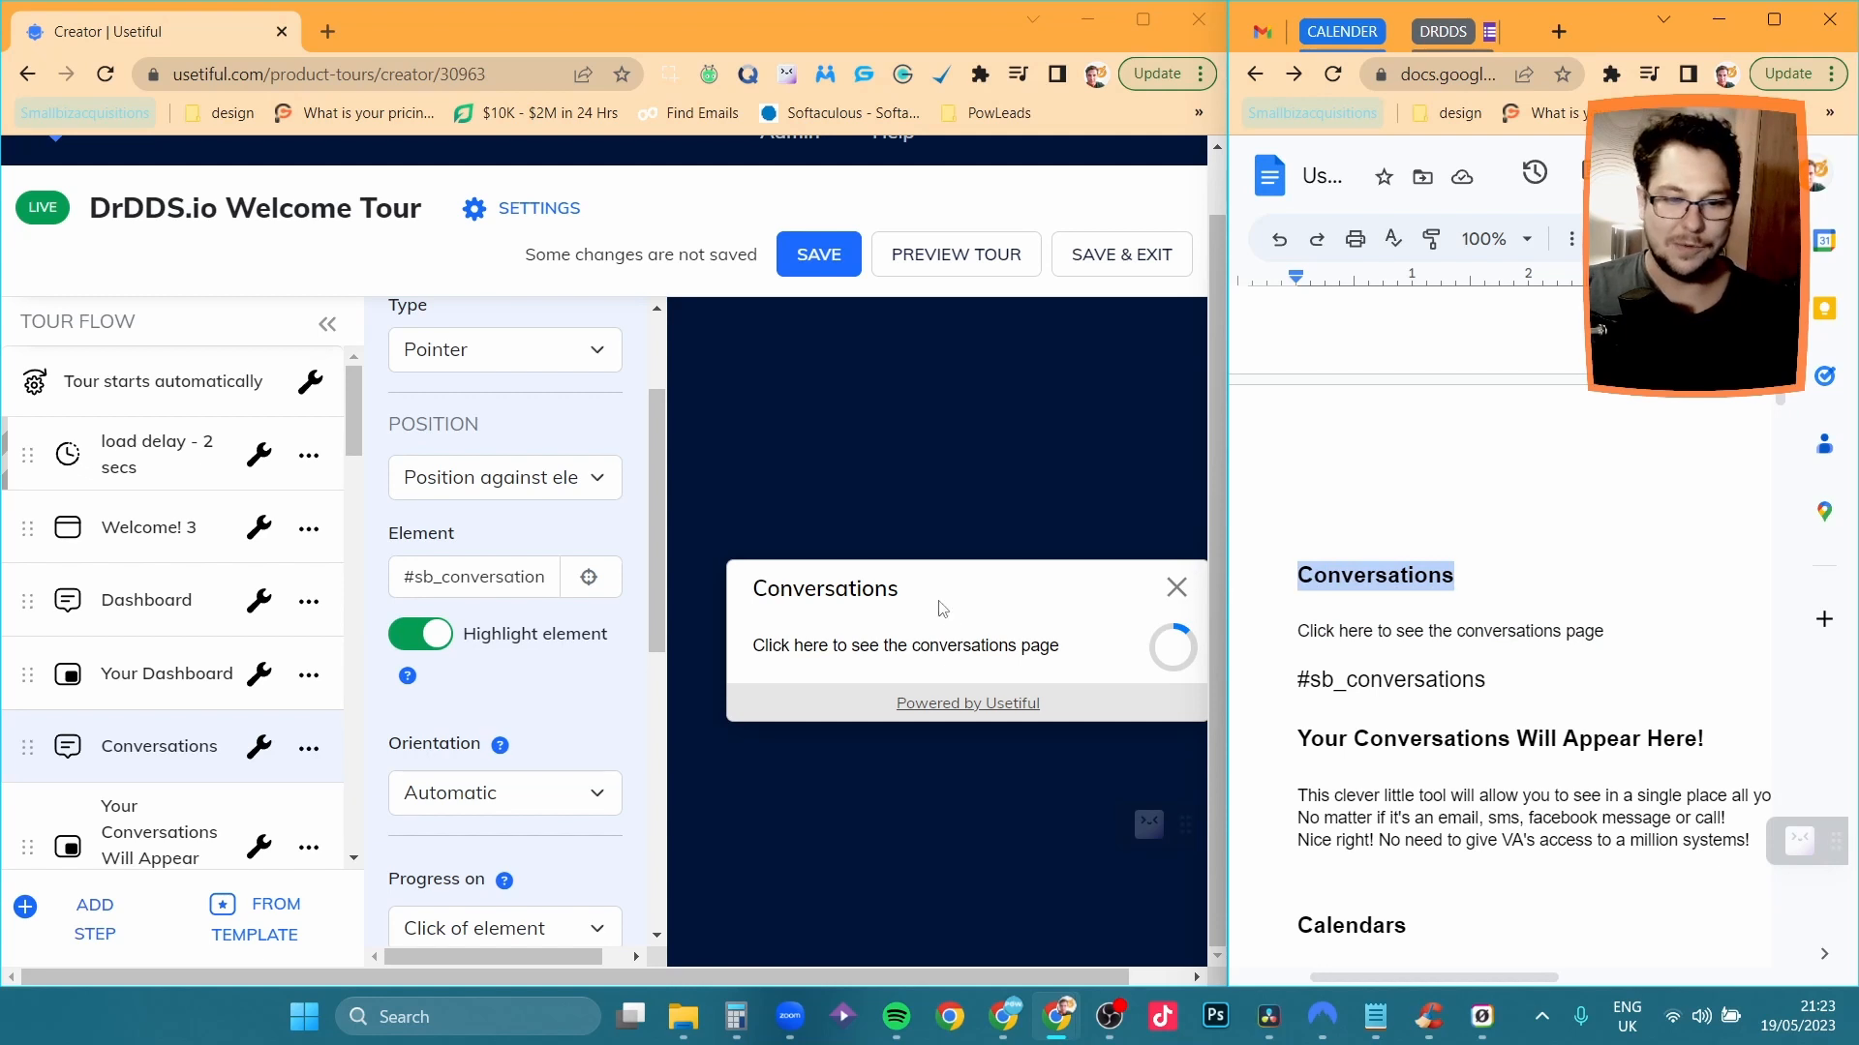
Show the copied Conversations entries in the clipboard history from the step's title, leaving the title unedited.
{"action": "left_click", "coordinate": [909, 590]}
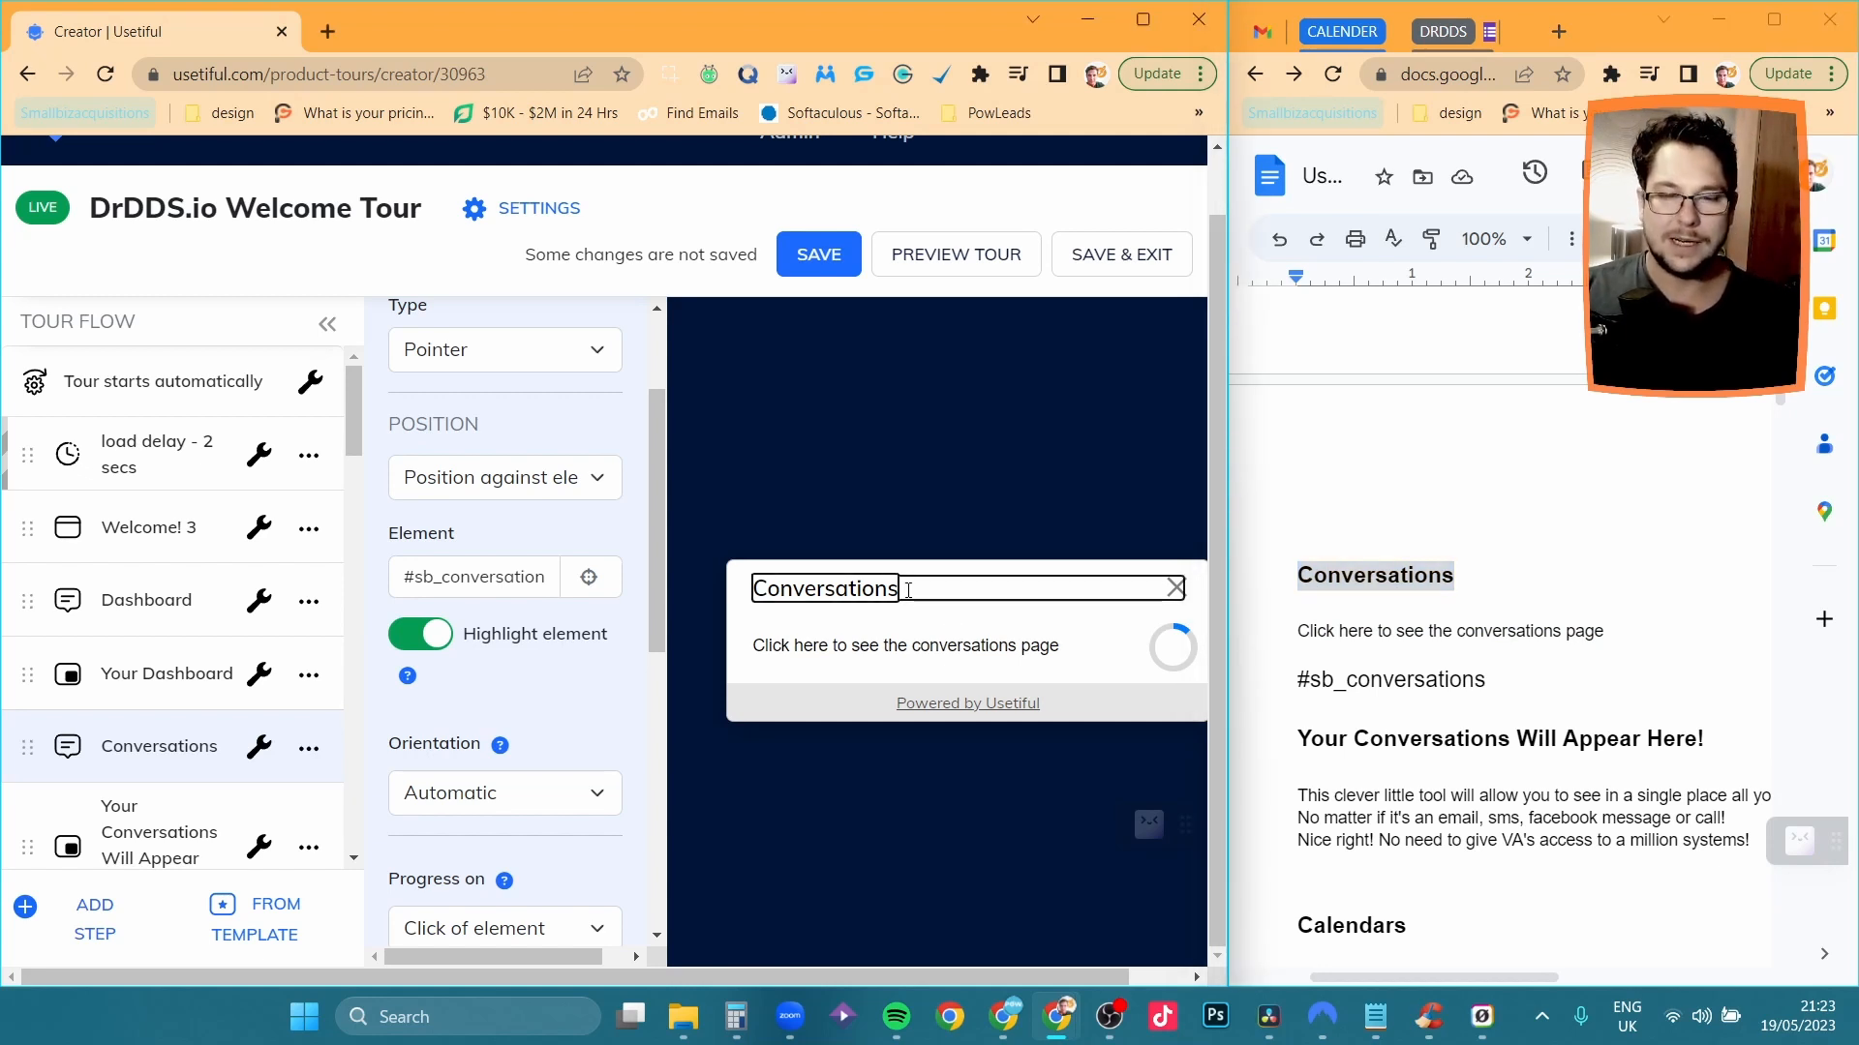
{"action": "key", "text": "super+v"}
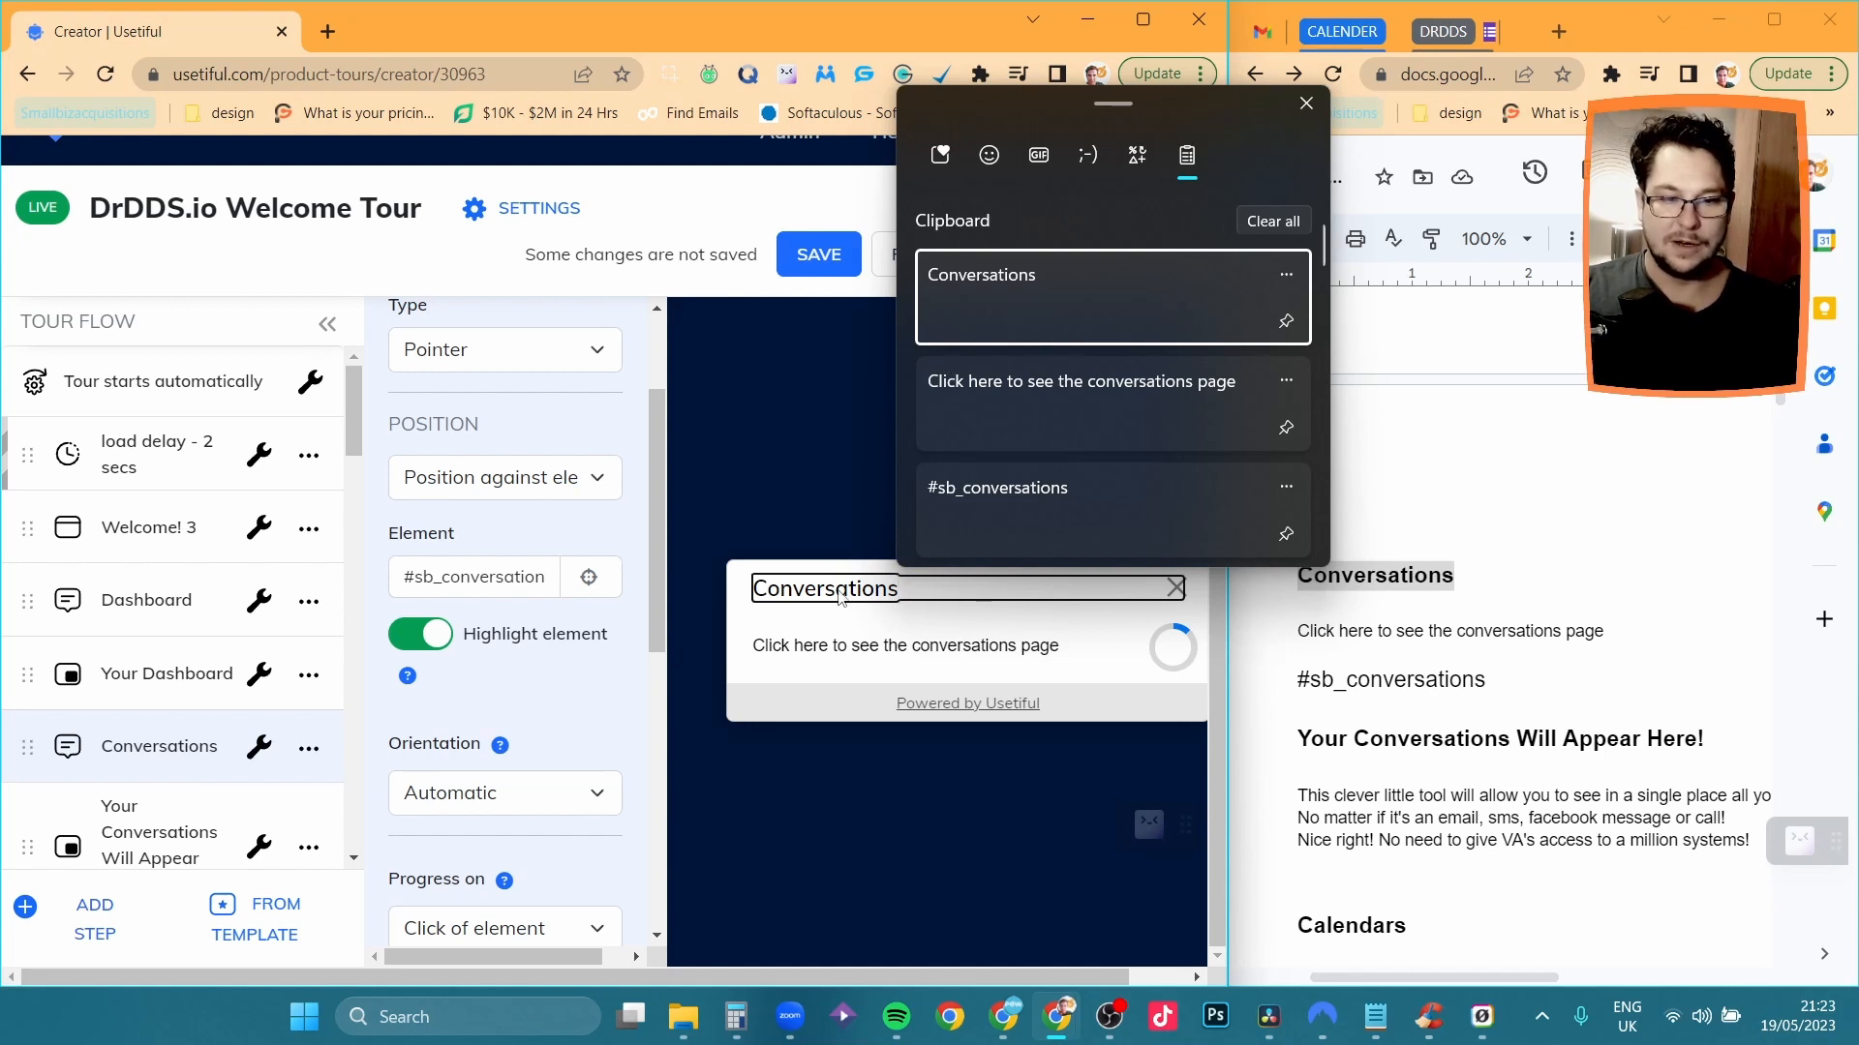
{"action": "left_click", "coordinate": [1464, 693]}
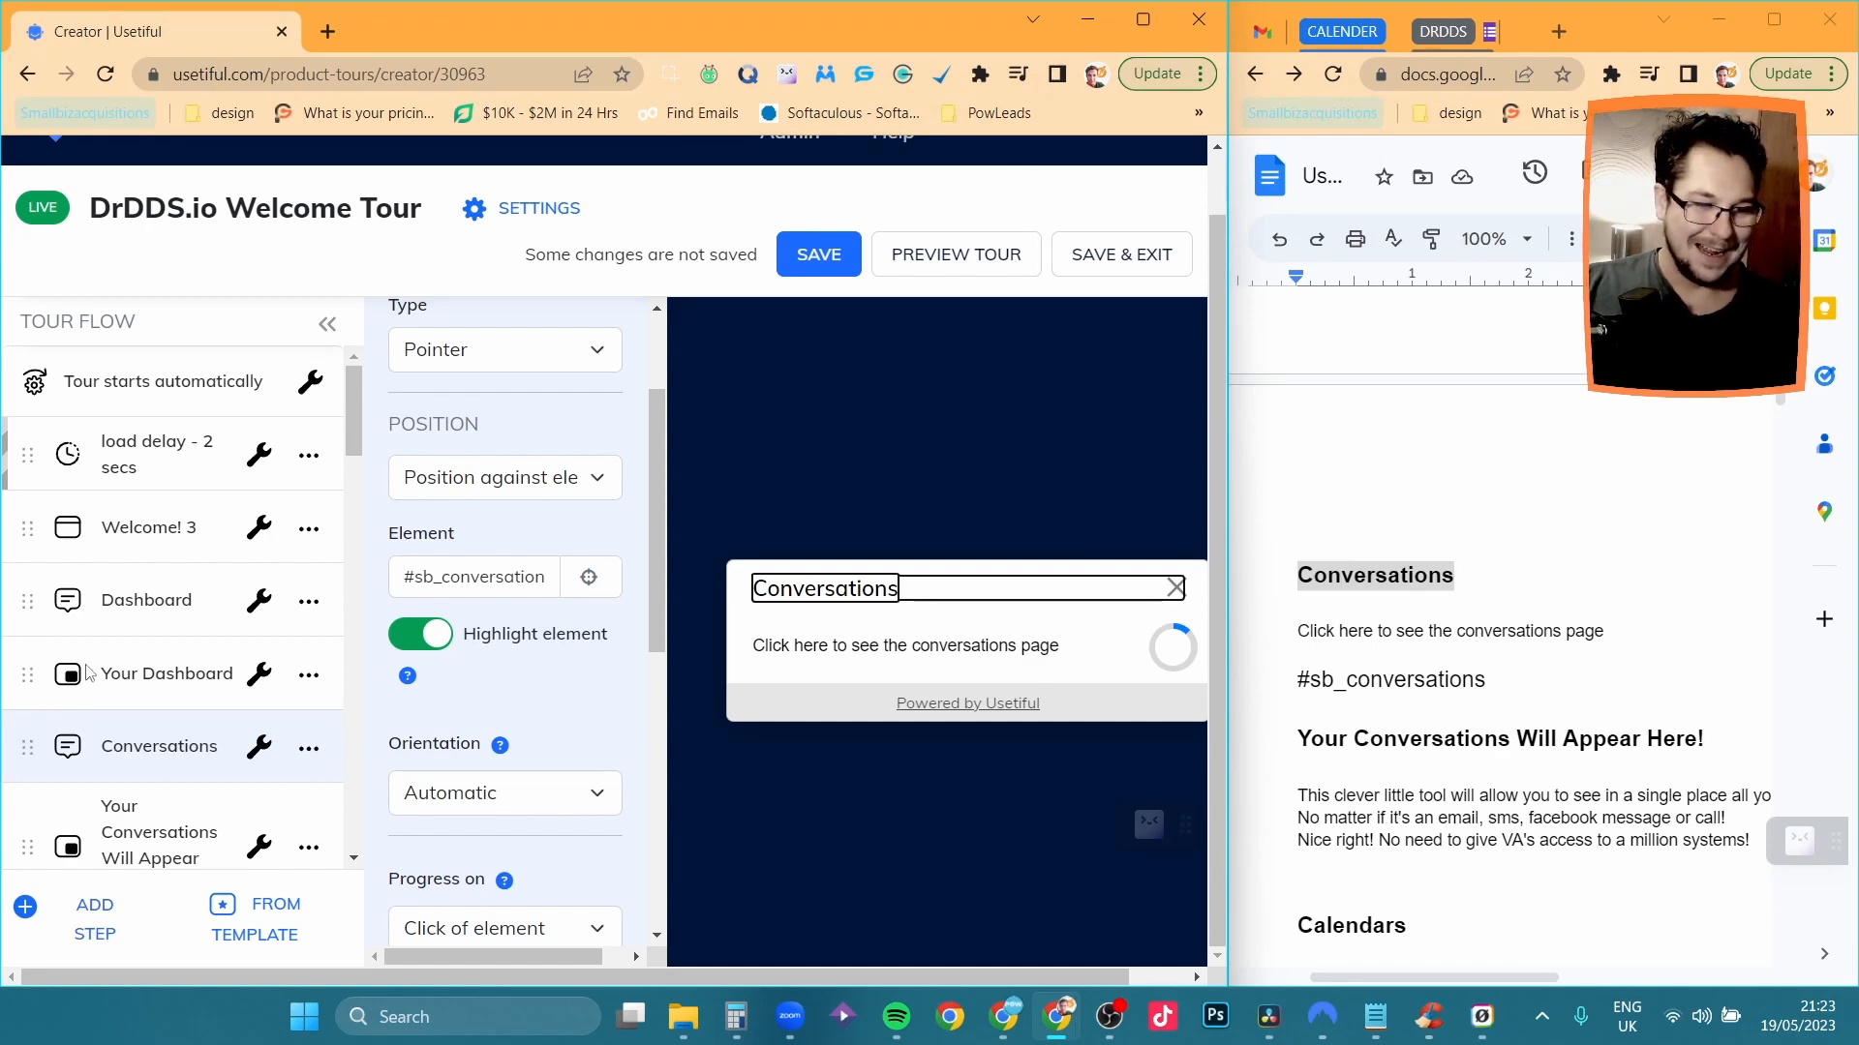
{"action": "left_click", "coordinate": [1450, 679]}
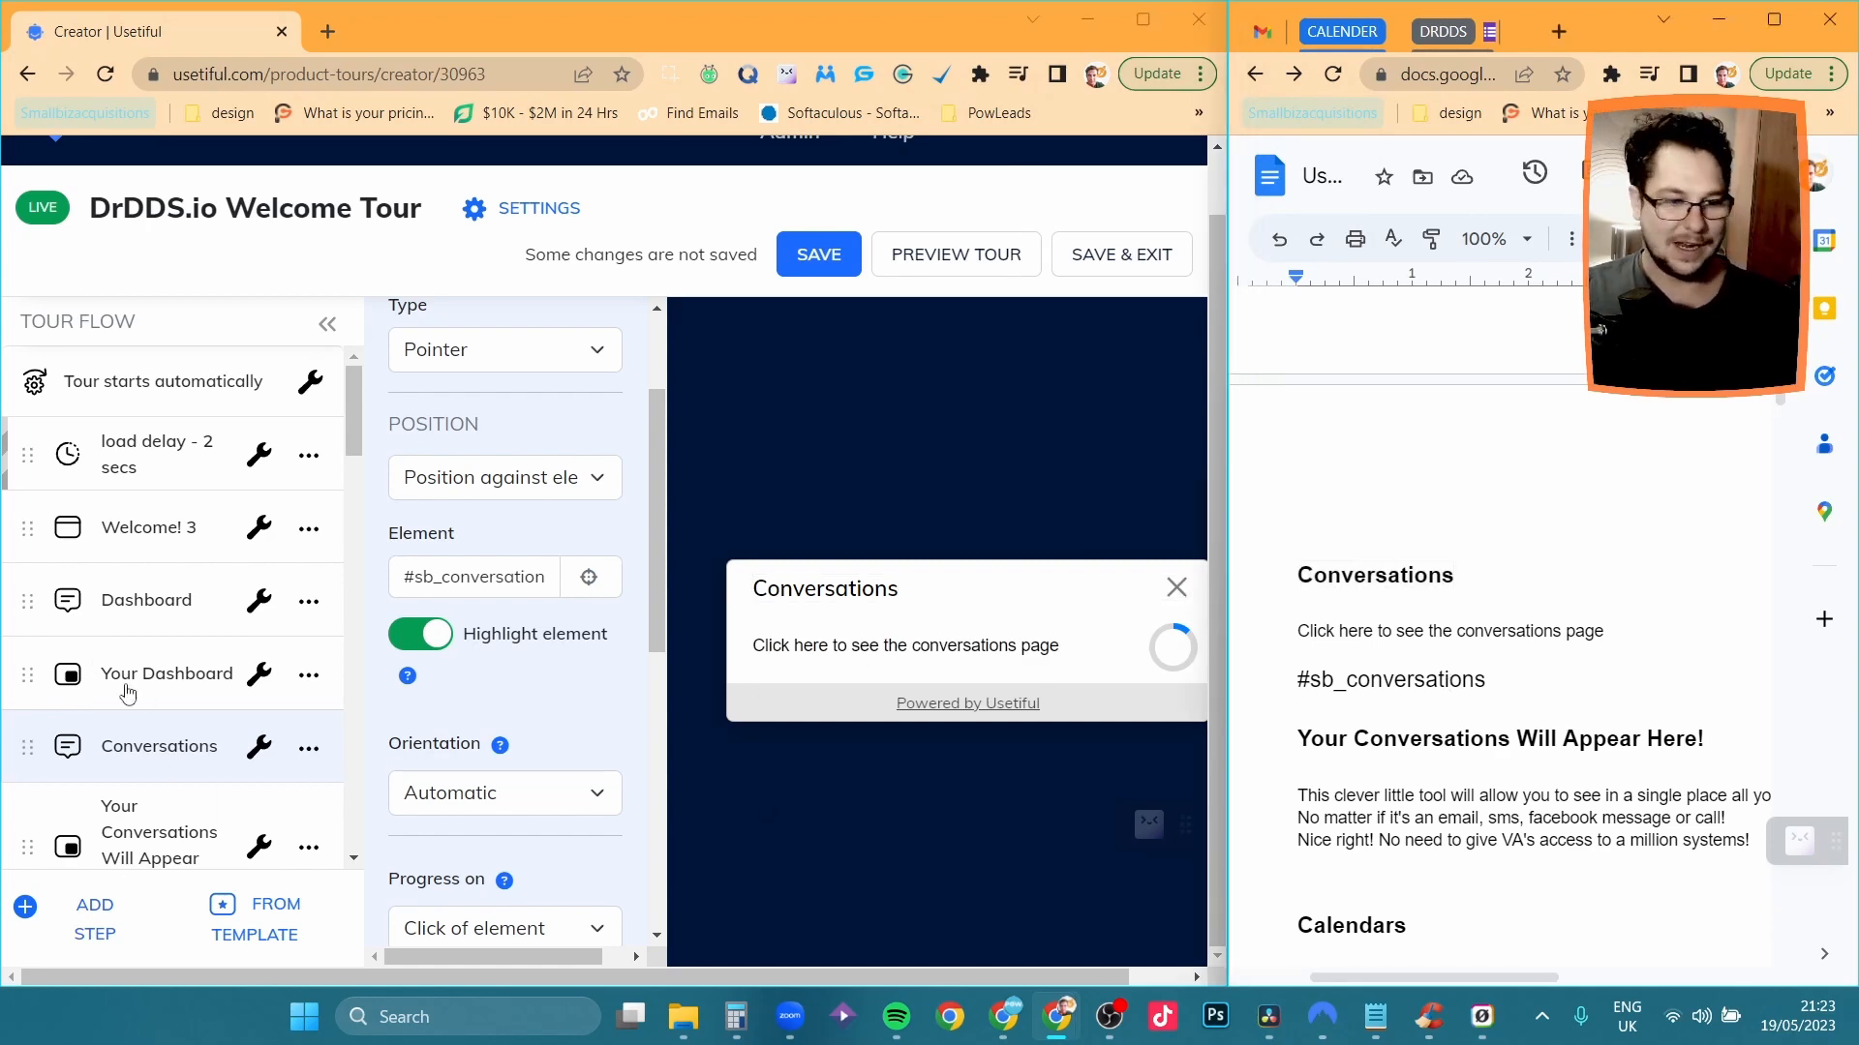
Look through the build document from the Opportunities and CRM section to the Landing Pages, Websites and Blogs section.
{"action": "scroll", "coordinate": [1609, 726], "scroll_direction": "down", "scroll_amount": 20}
{"action": "scroll", "coordinate": [1609, 726], "scroll_direction": "down", "scroll_amount": 4}
{"action": "scroll", "coordinate": [1604, 736], "scroll_direction": "up", "scroll_amount": 3}
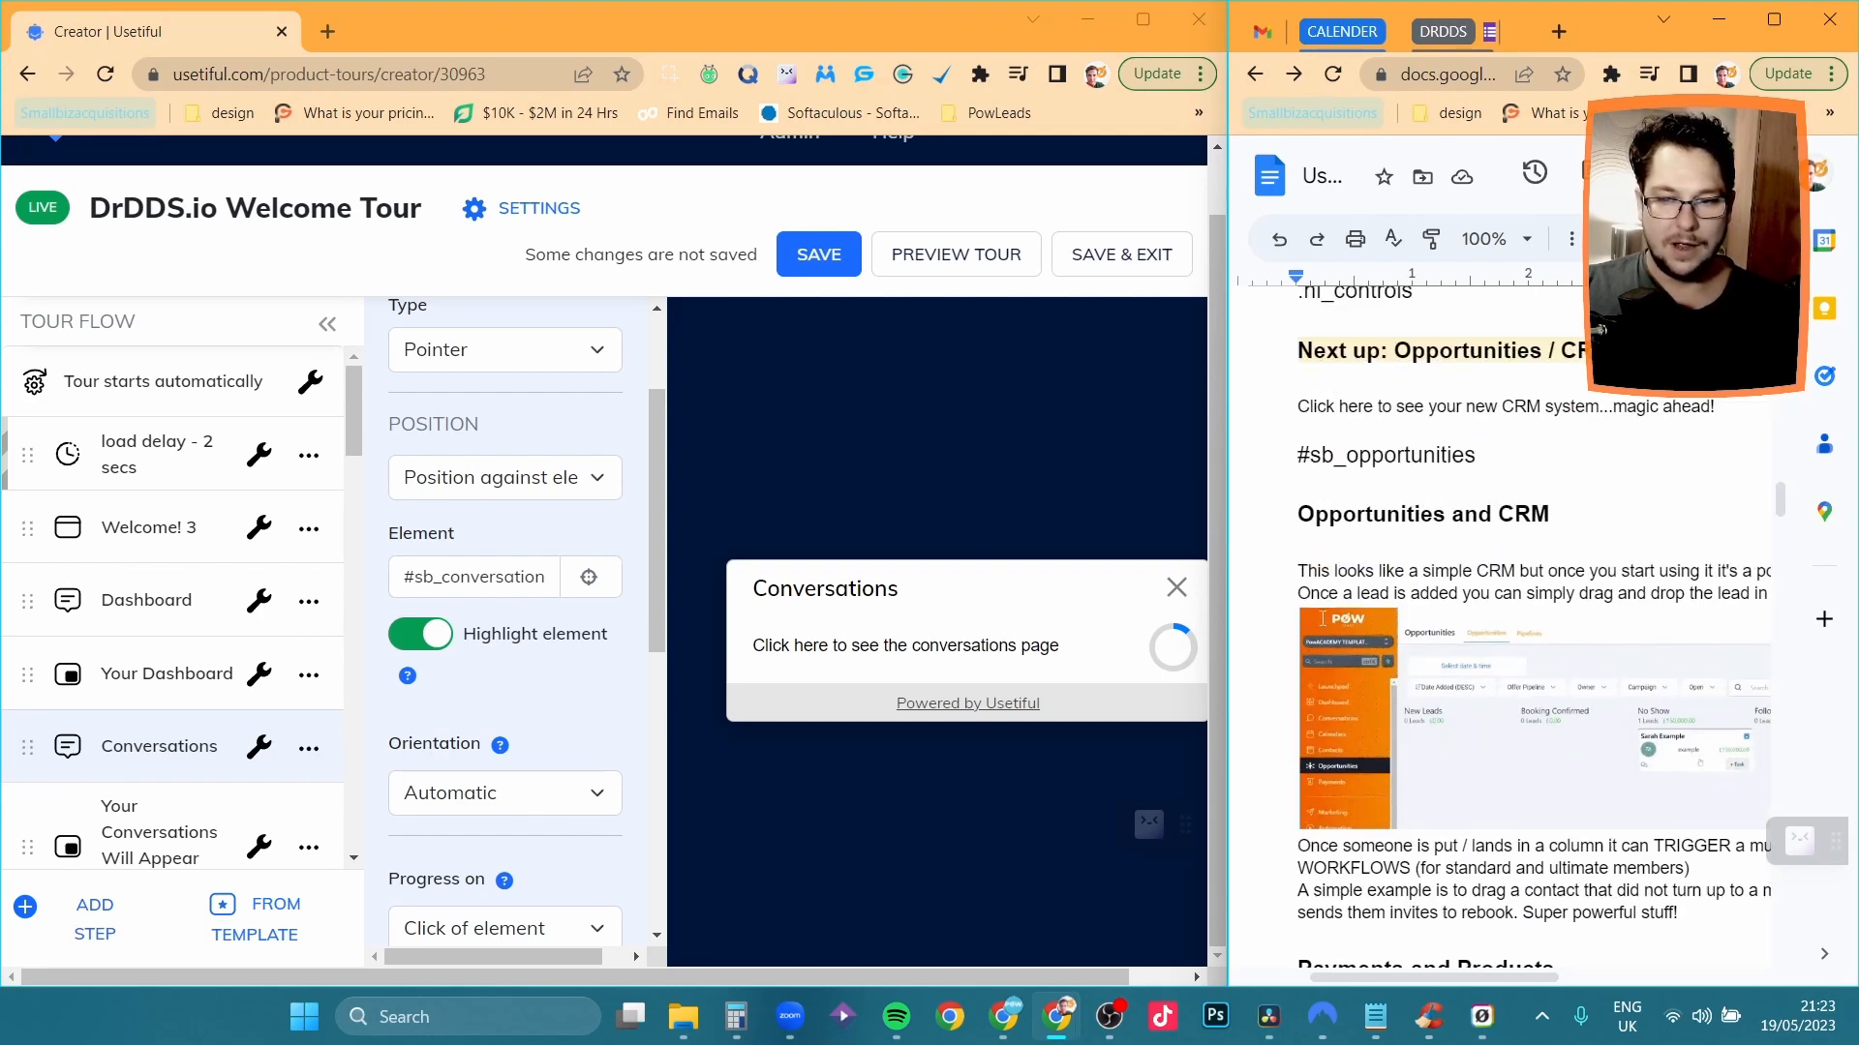
{"action": "left_click", "coordinate": [1330, 655]}
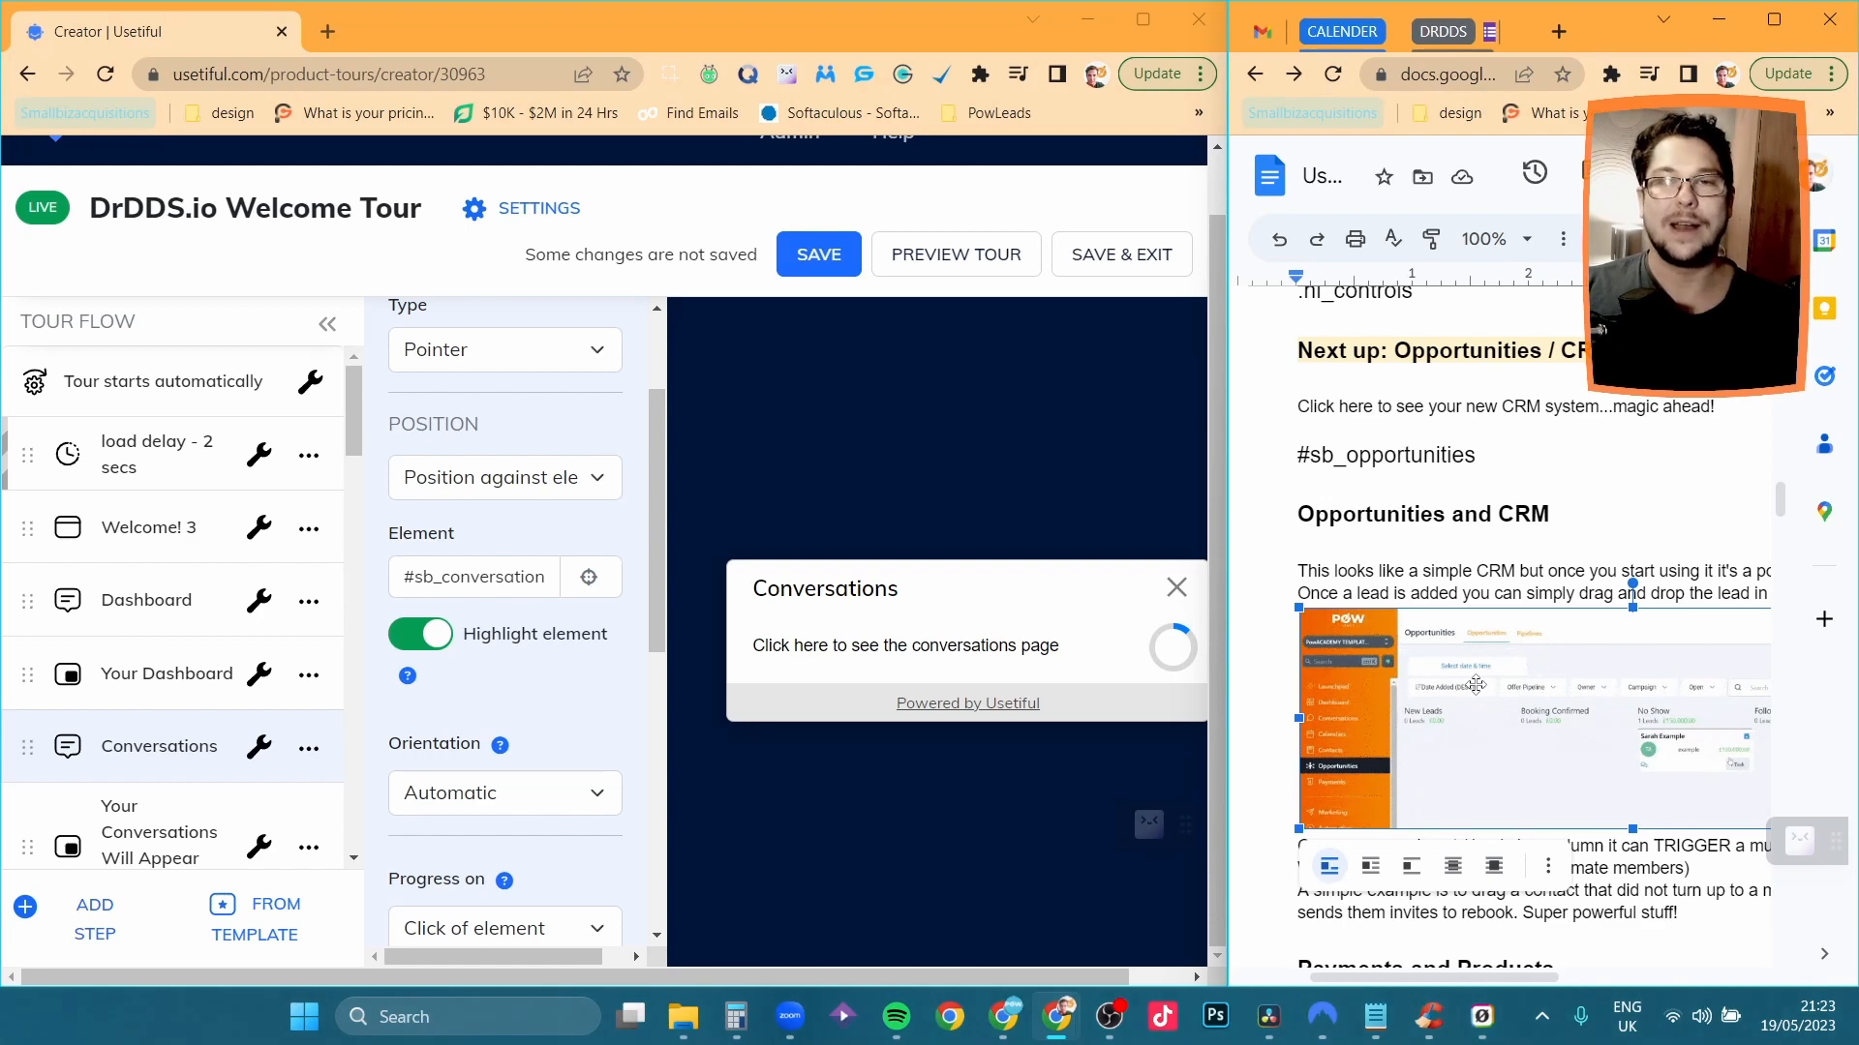
{"action": "scroll", "coordinate": [1480, 680], "scroll_direction": "down", "scroll_amount": 2}
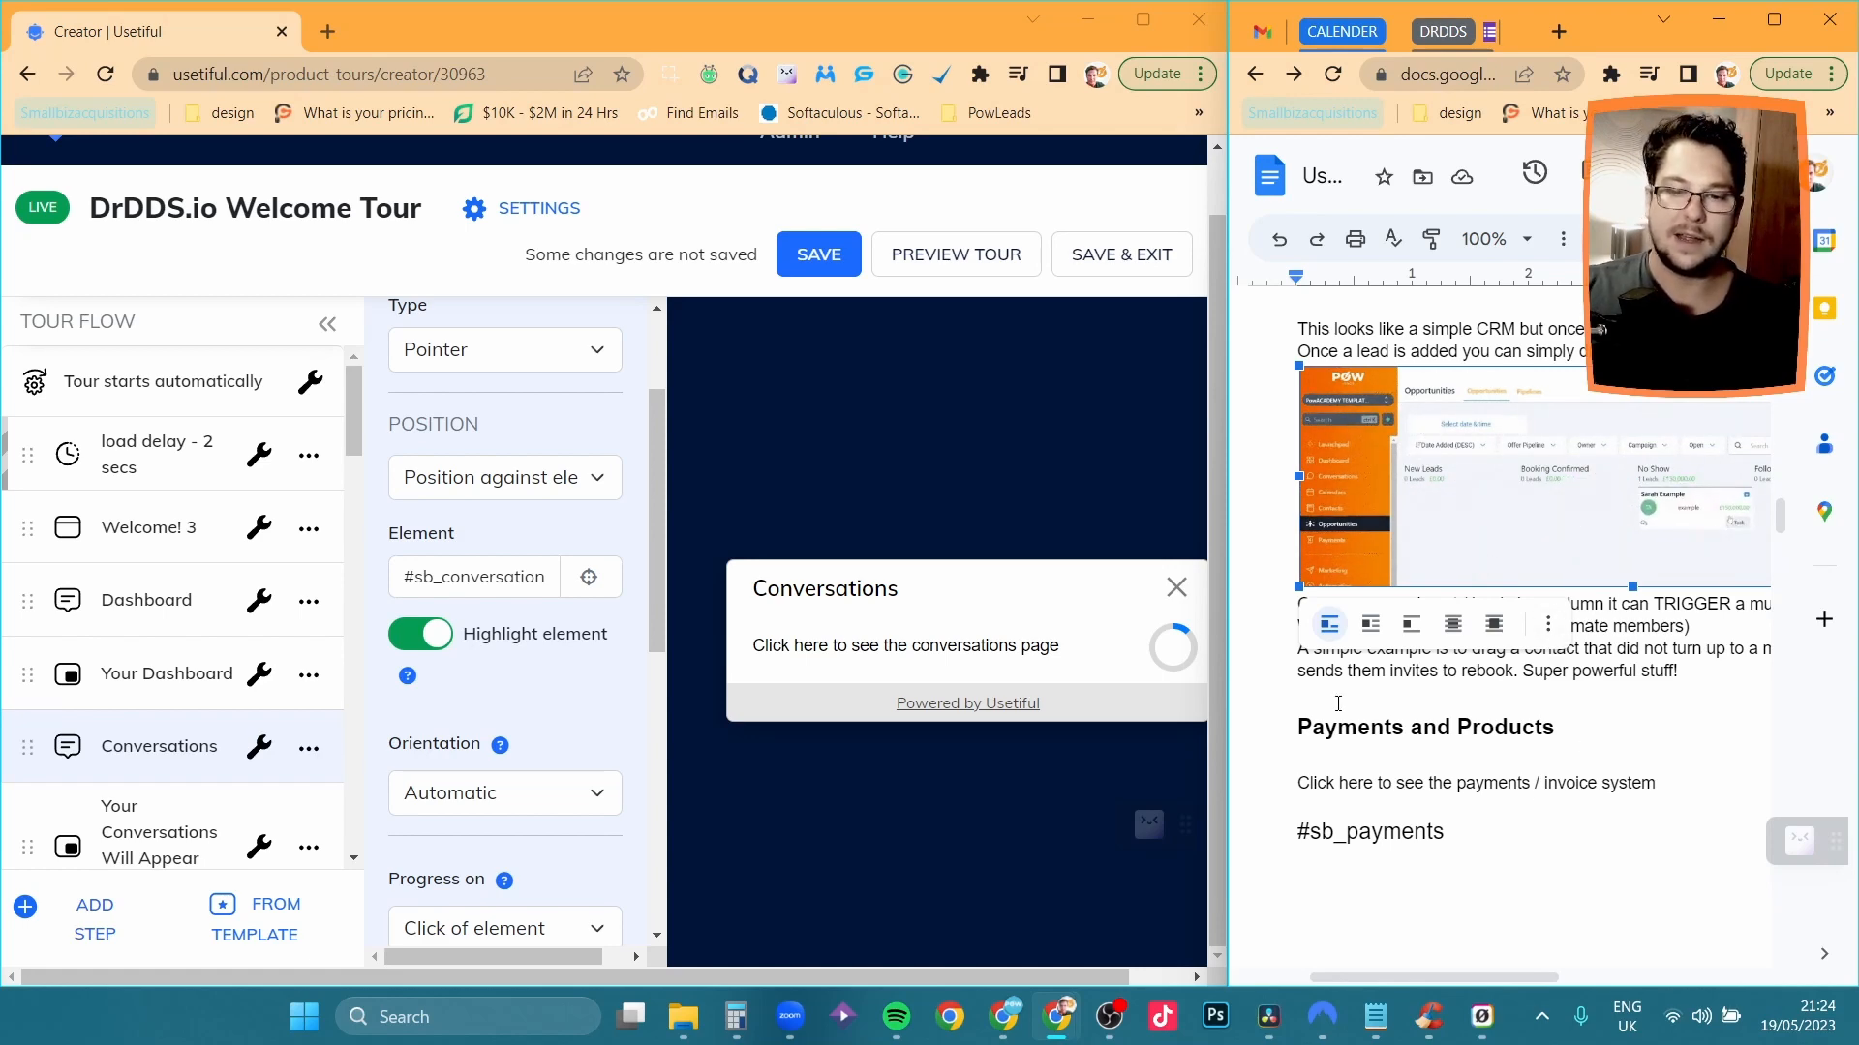
{"action": "scroll", "coordinate": [1338, 702], "scroll_direction": "down", "scroll_amount": 15}
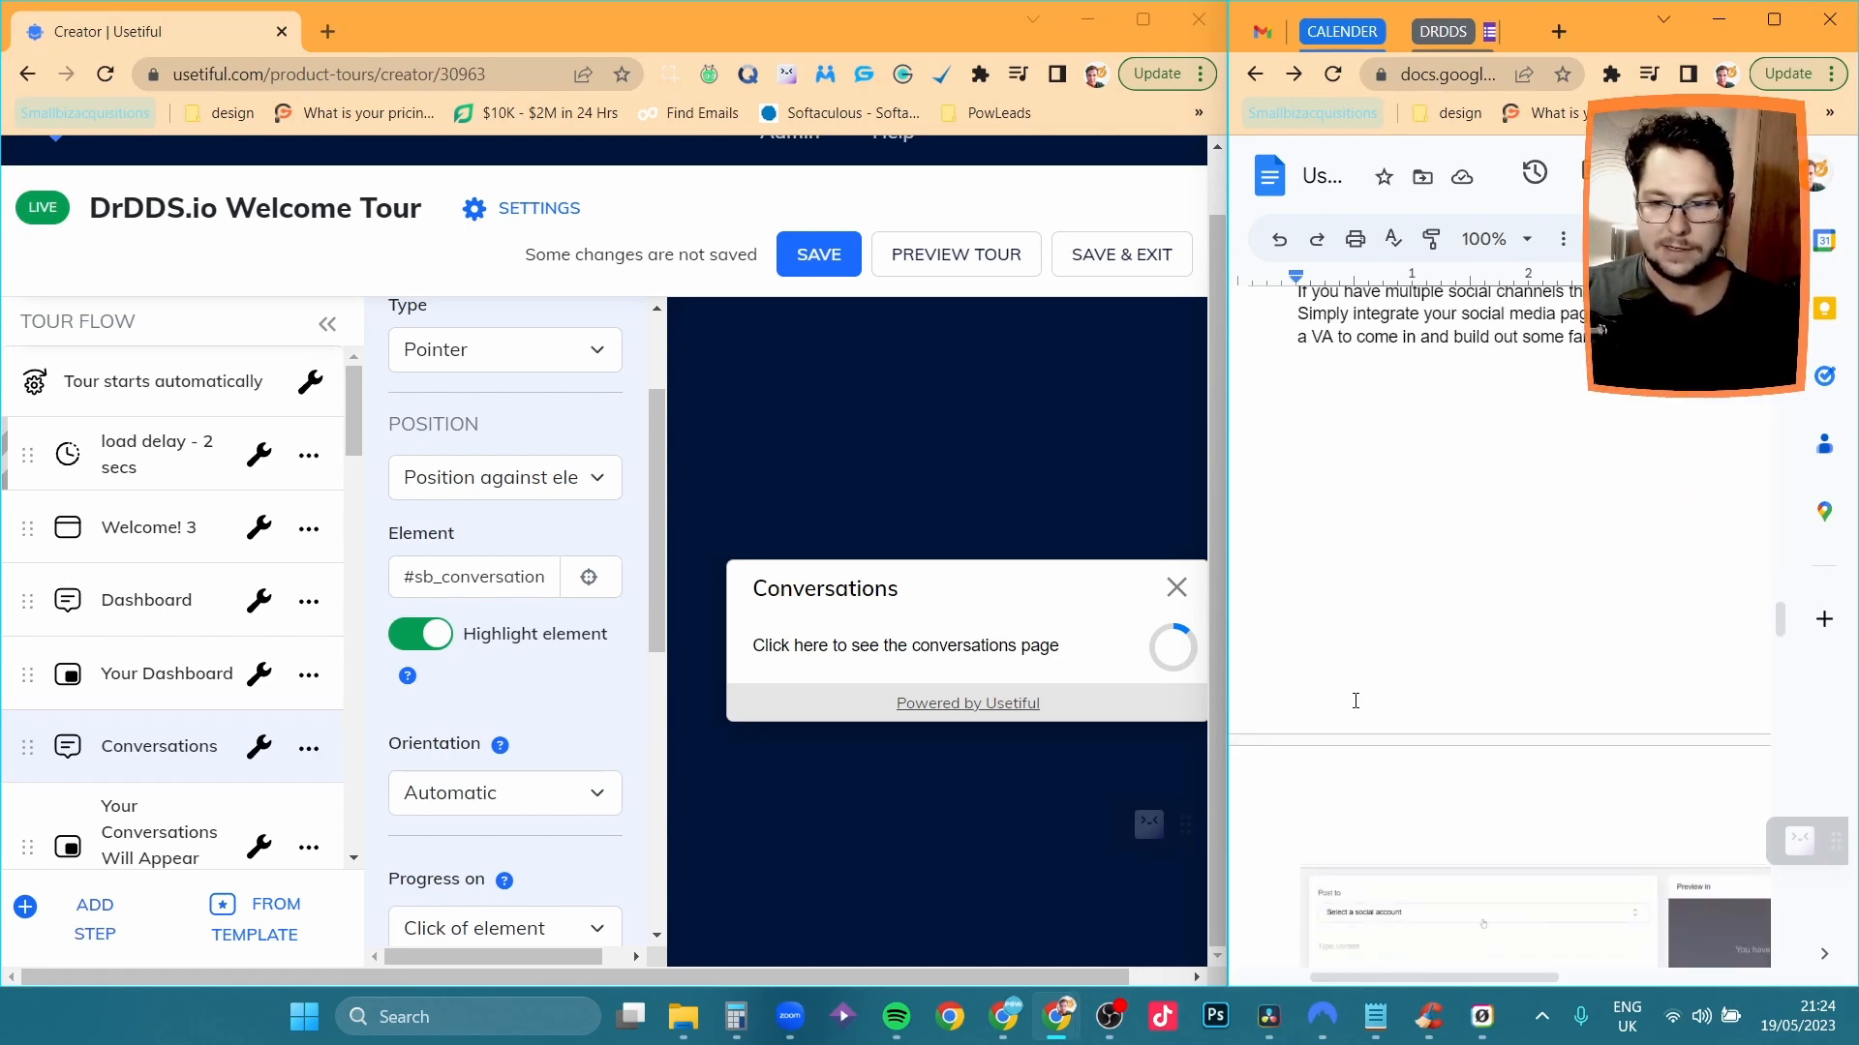
{"action": "scroll", "coordinate": [1373, 585], "scroll_direction": "up", "scroll_amount": 3}
{"action": "scroll", "coordinate": [1397, 544], "scroll_direction": "down", "scroll_amount": 10}
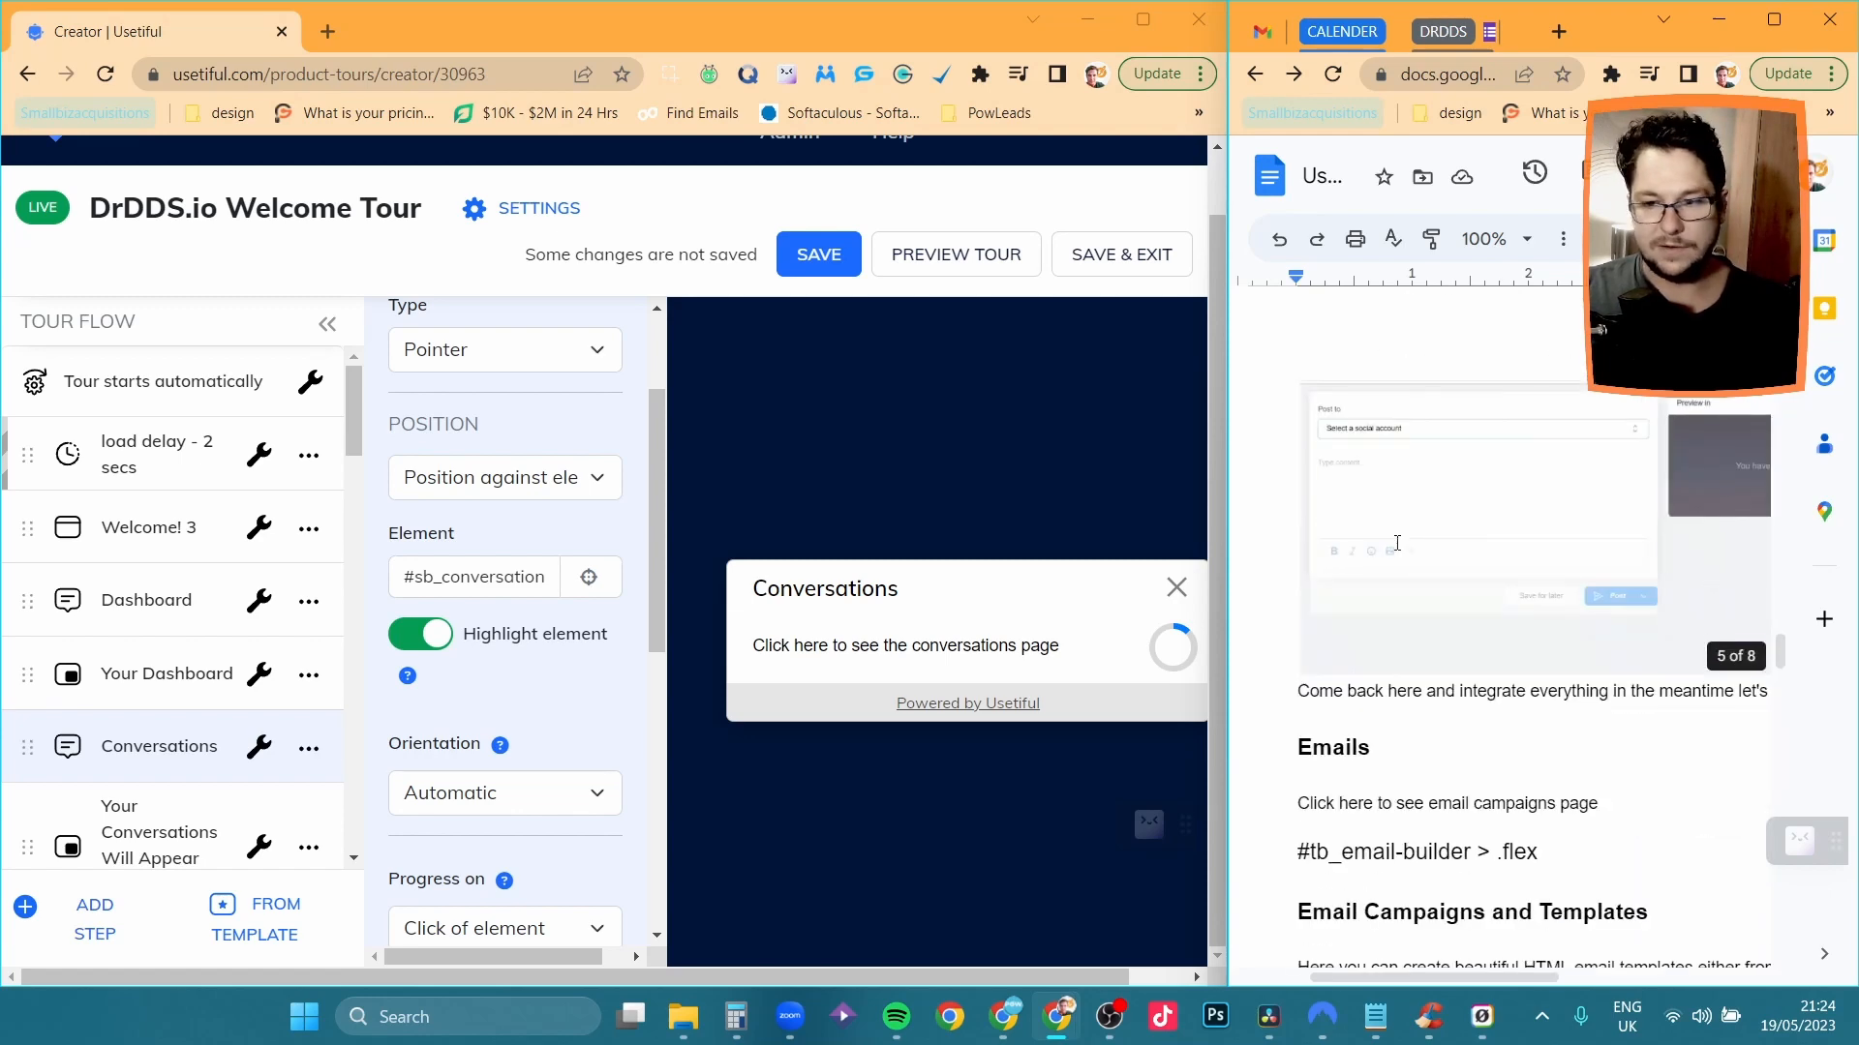
{"action": "scroll", "coordinate": [1396, 543], "scroll_direction": "down", "scroll_amount": 10}
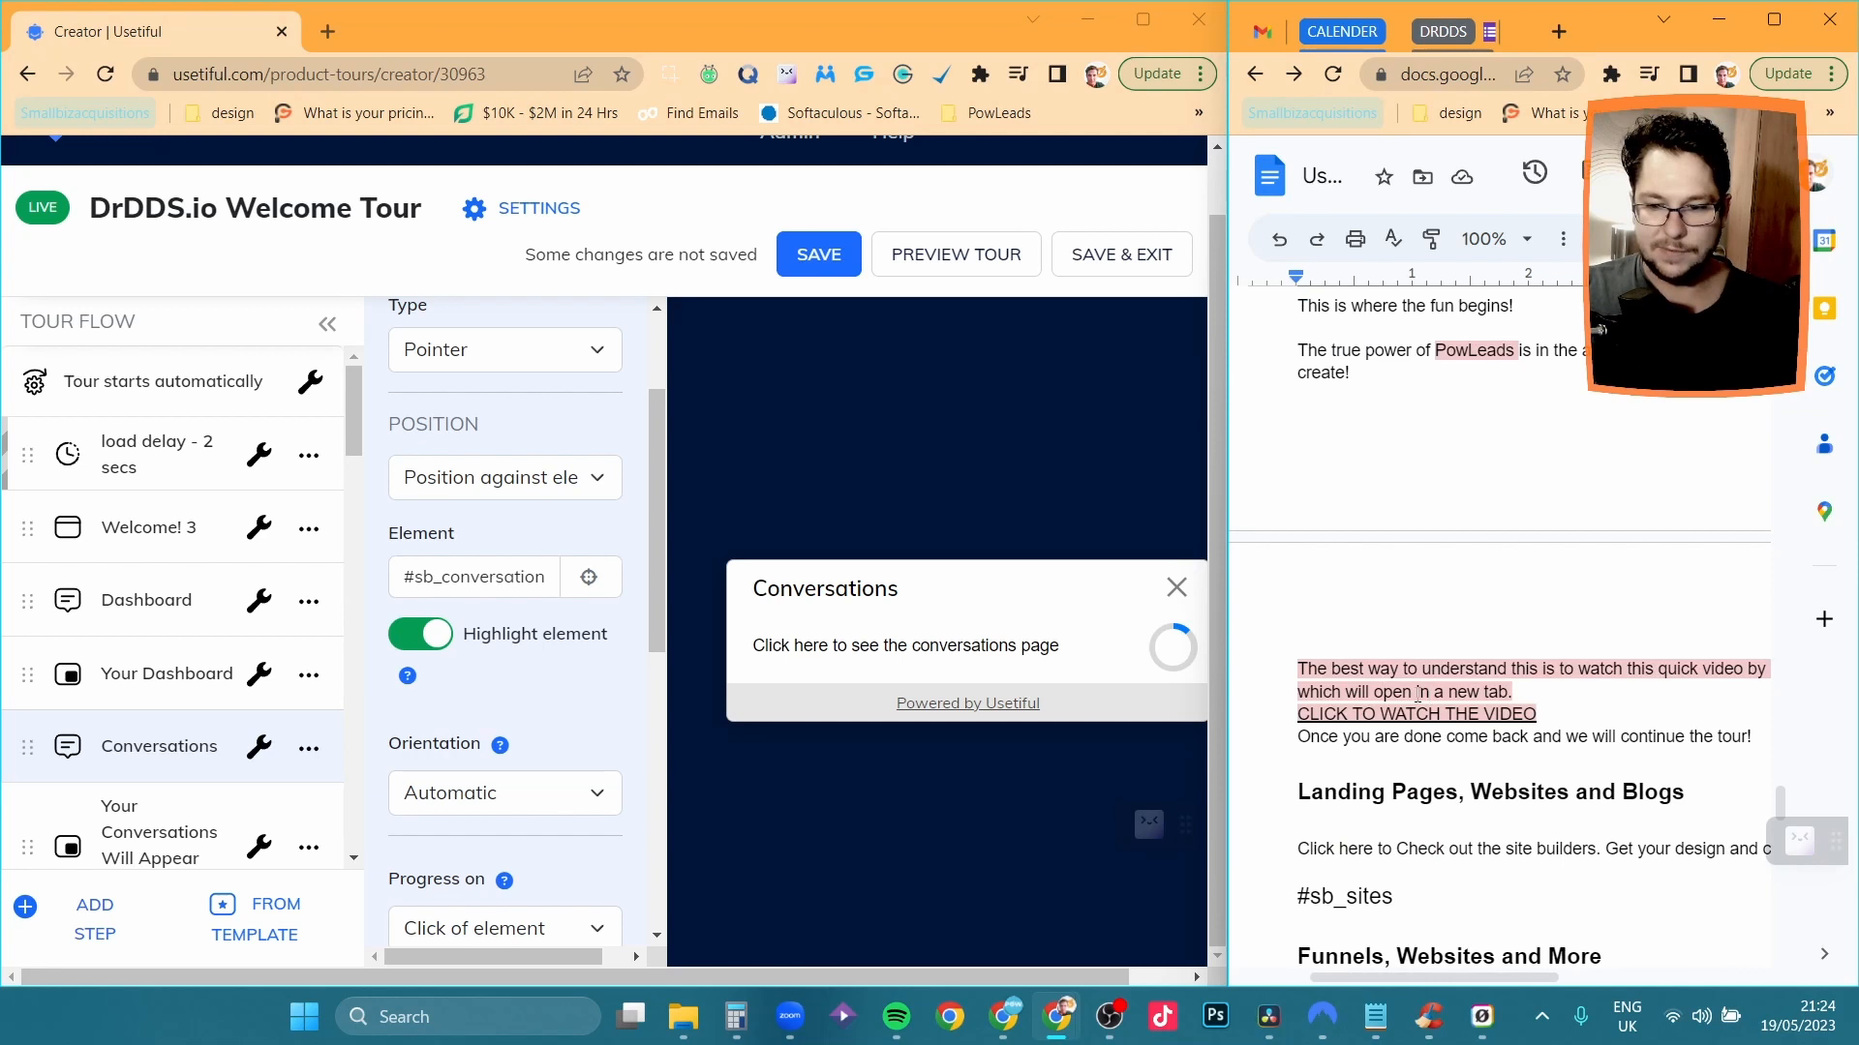
Look through the tour flow to its end and examine the Let's Set You Up! modal's text, button and feedback settings.
{"action": "scroll", "coordinate": [141, 689], "scroll_direction": "down", "scroll_amount": 10}
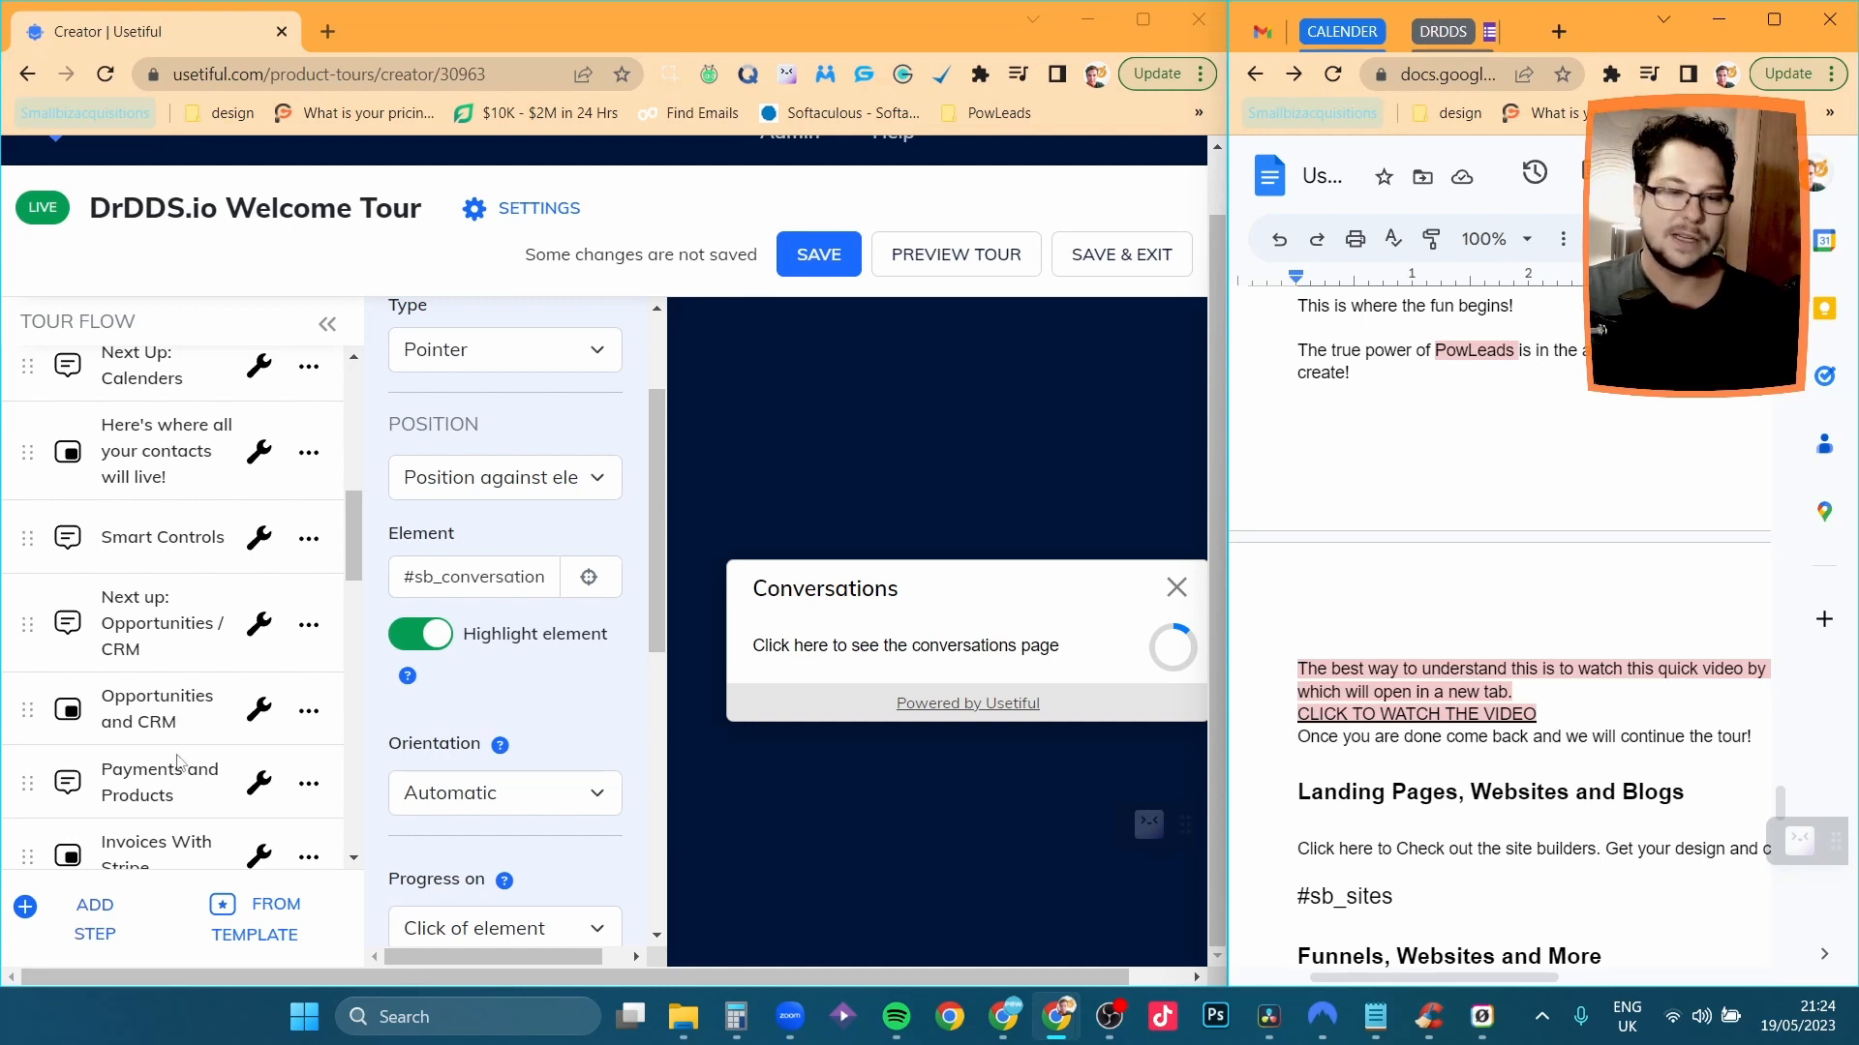
{"action": "scroll", "coordinate": [201, 680], "scroll_direction": "down", "scroll_amount": 15}
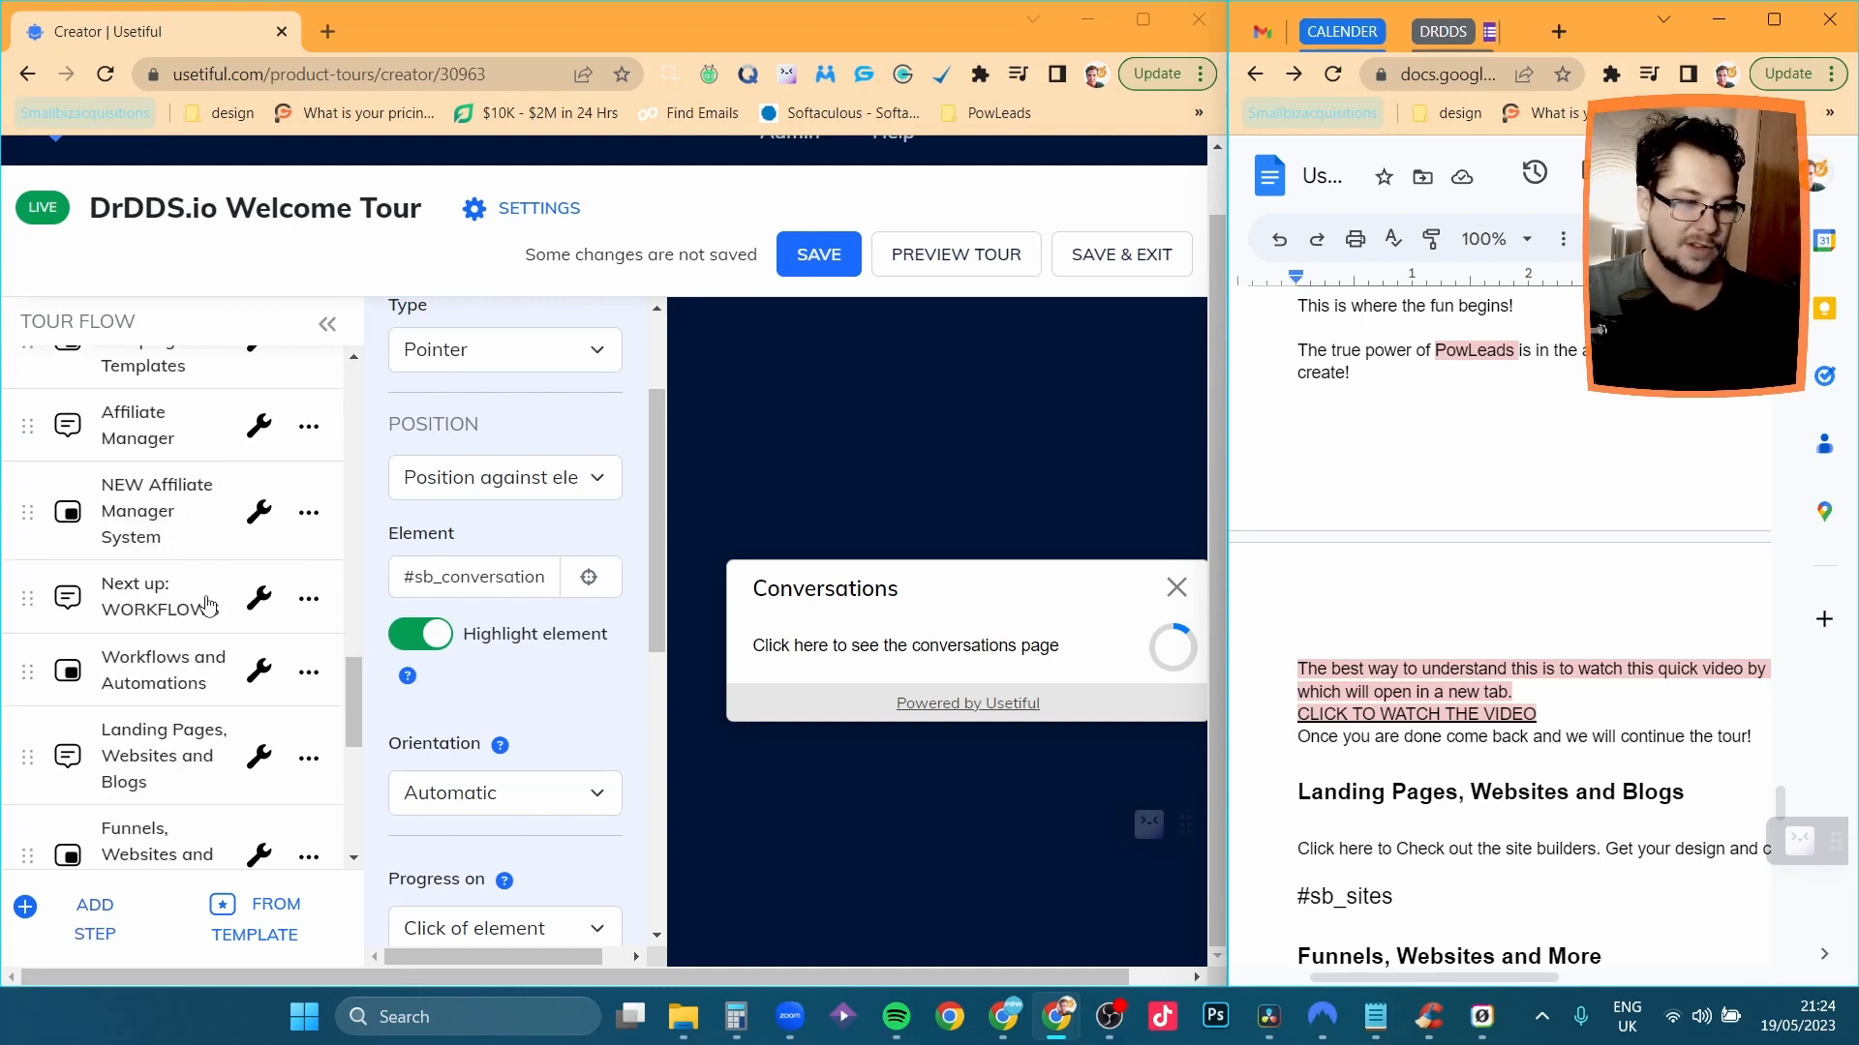
{"action": "scroll", "coordinate": [206, 604], "scroll_direction": "down", "scroll_amount": 8}
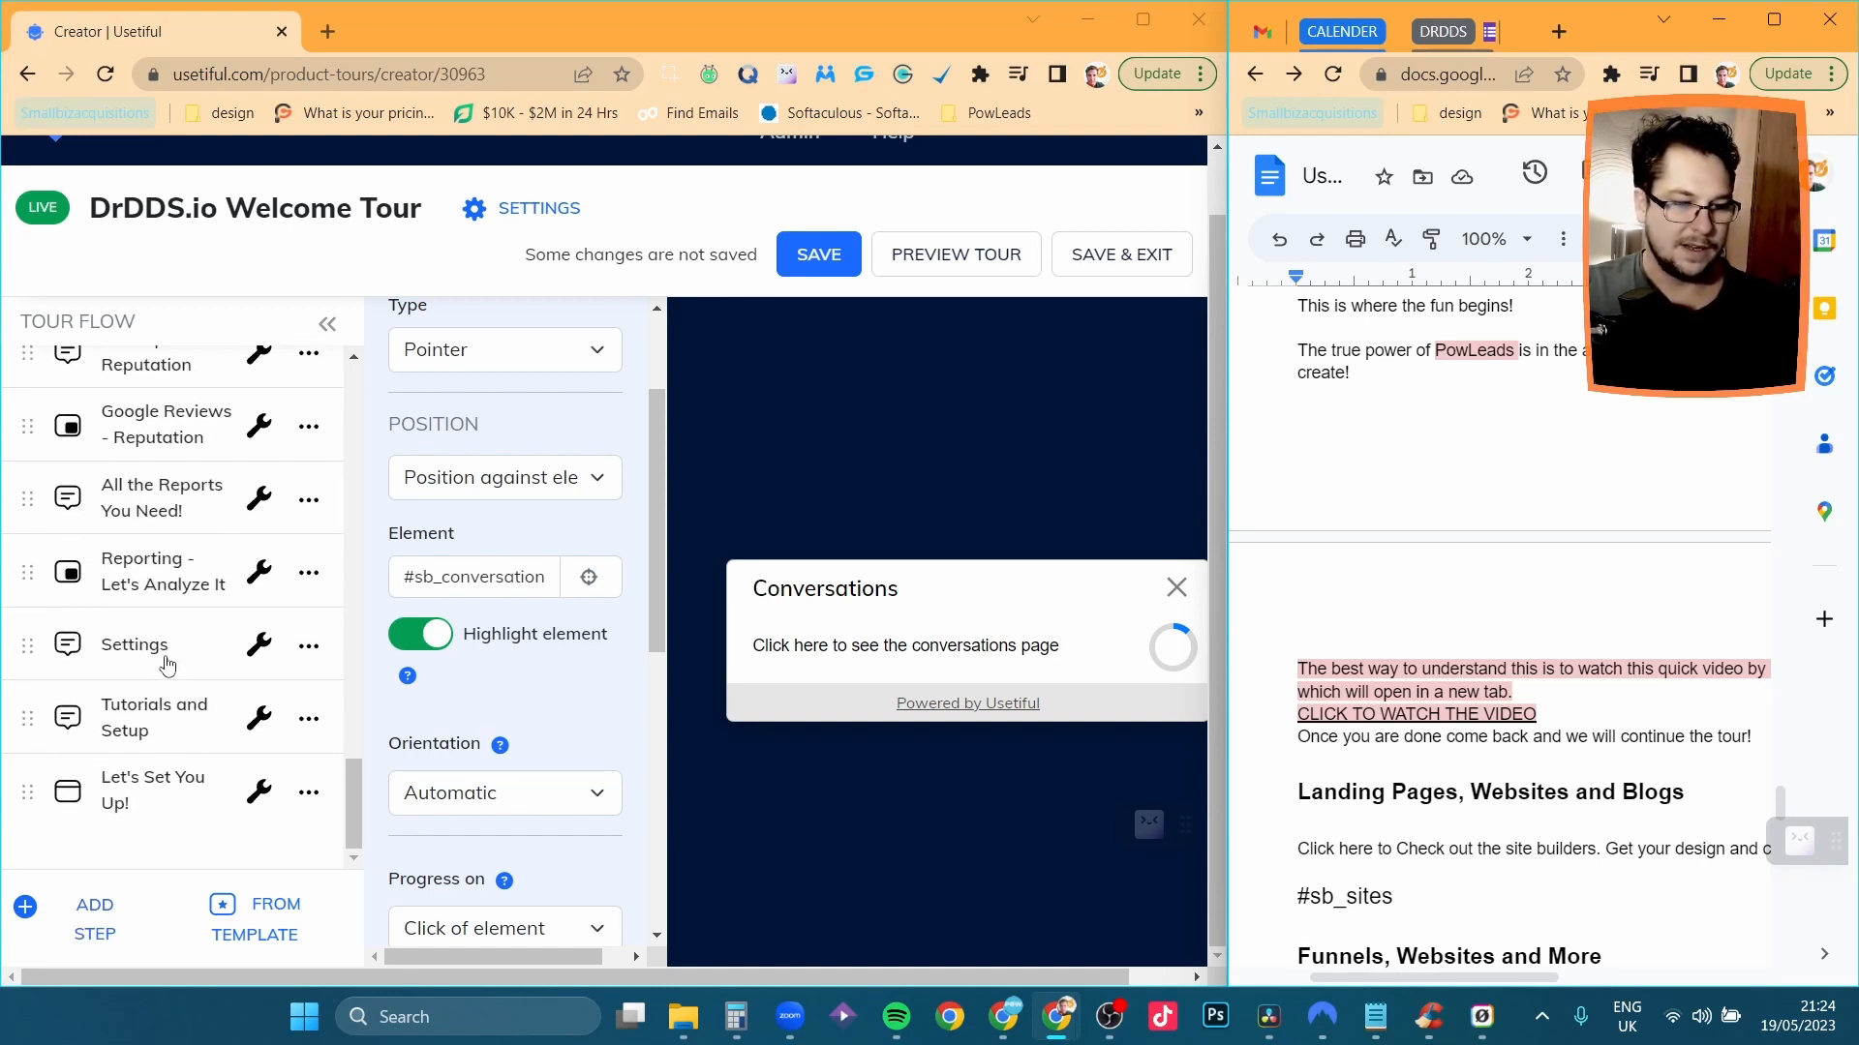
{"action": "left_click", "coordinate": [158, 788]}
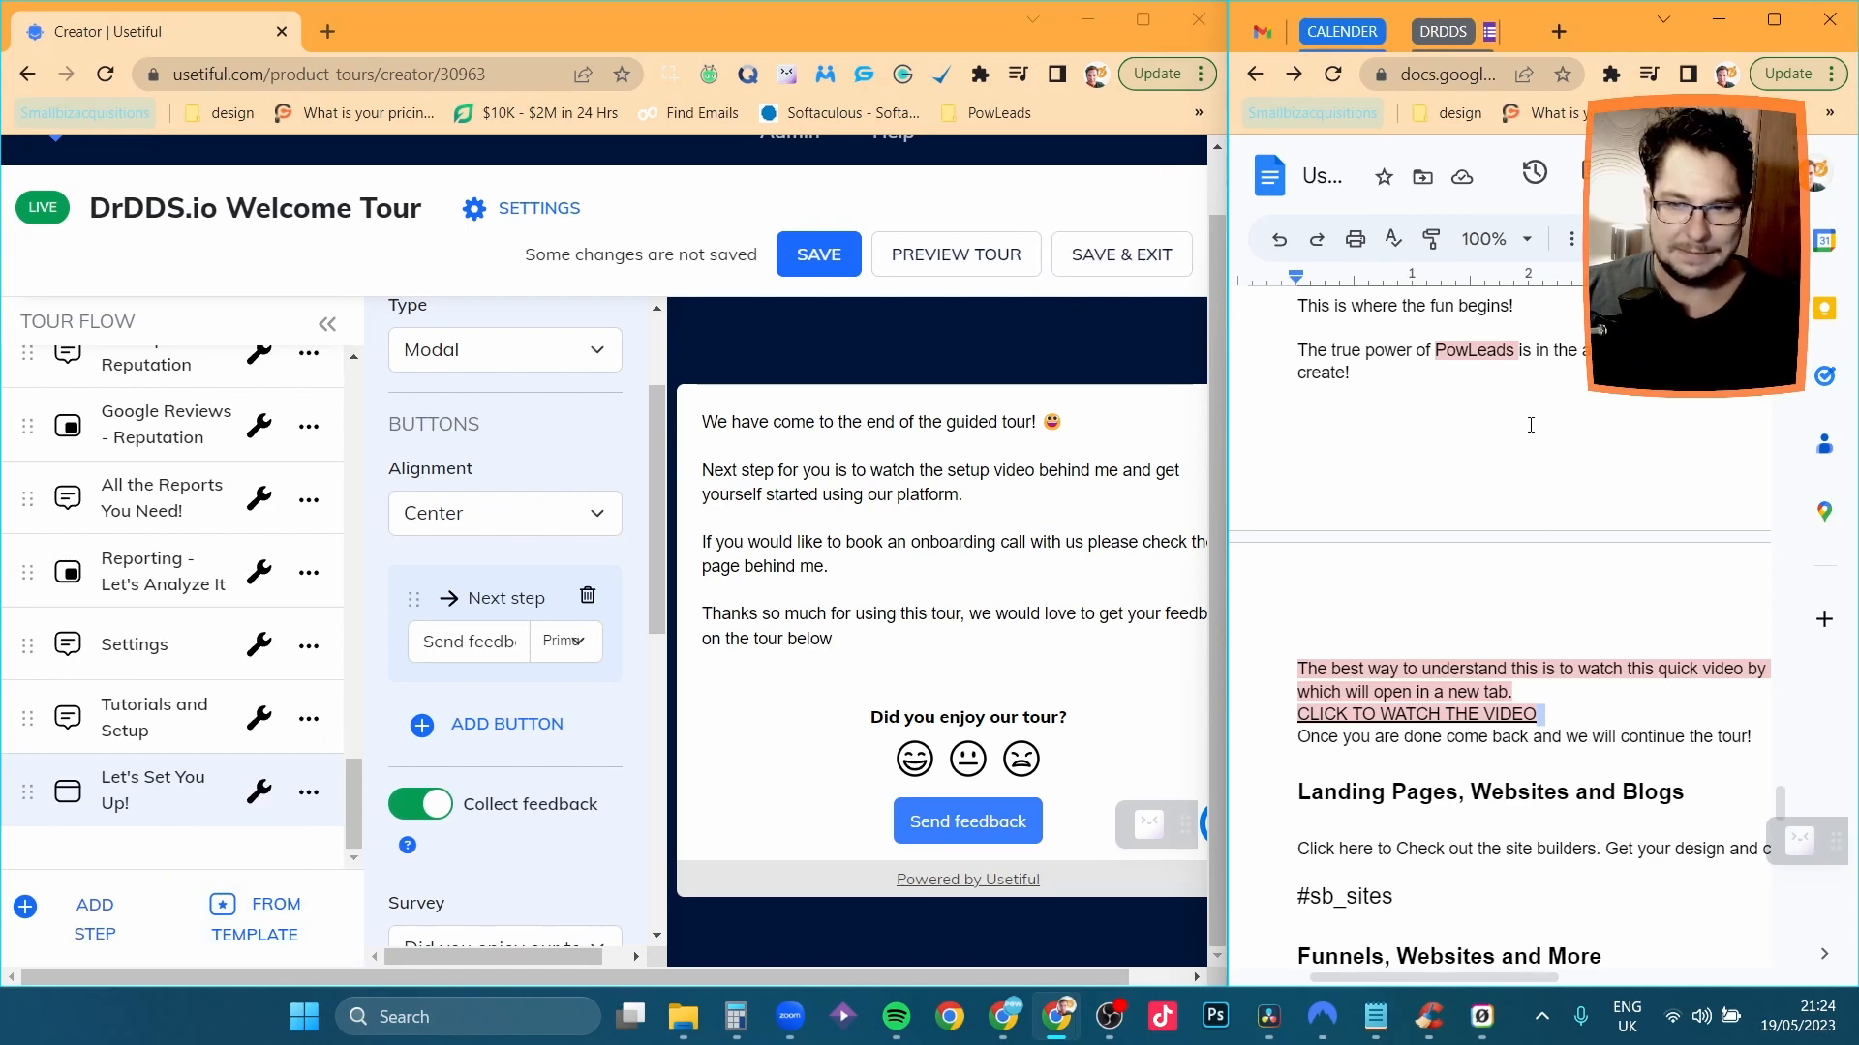
{"action": "scroll", "coordinate": [1531, 425], "scroll_direction": "up", "scroll_amount": 10}
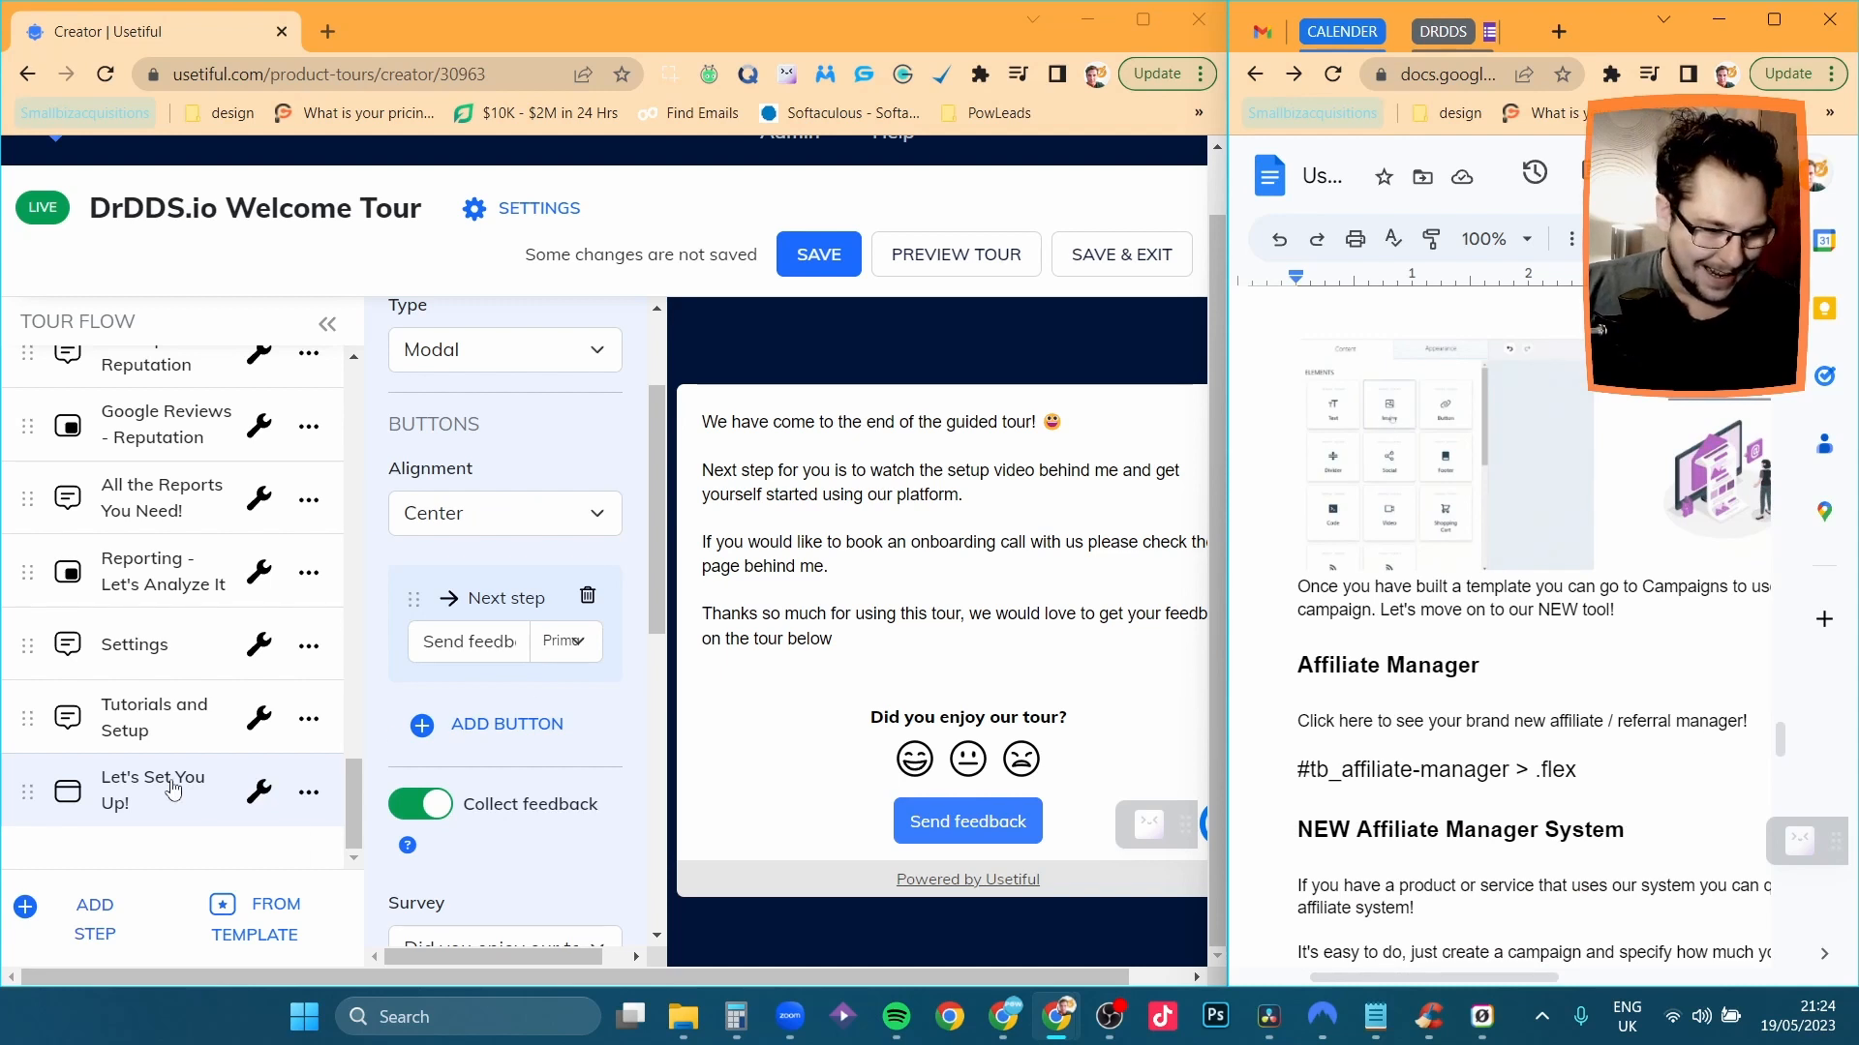
Open the Tutorials and Setup step in a maximized window and start element selection on the app.drdds.com launchpad page.
{"action": "left_click", "coordinate": [163, 718]}
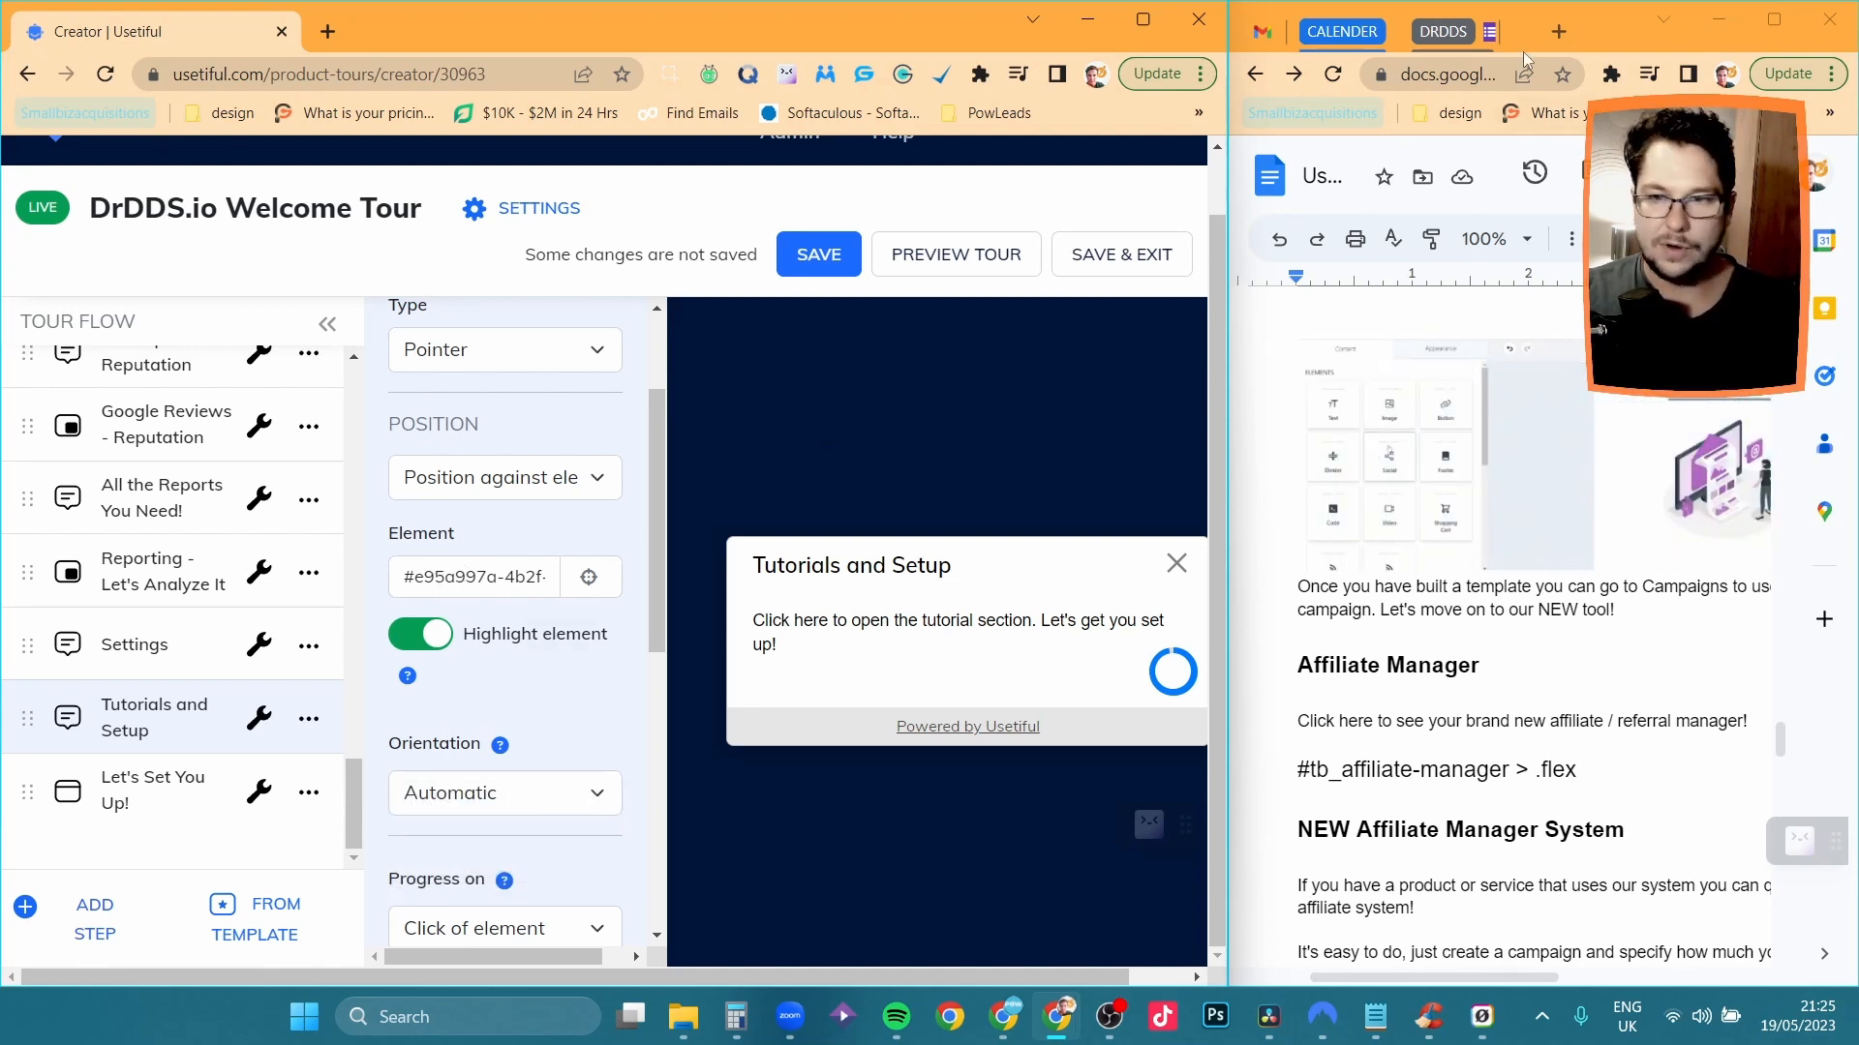
{"action": "left_click", "coordinate": [1143, 19]}
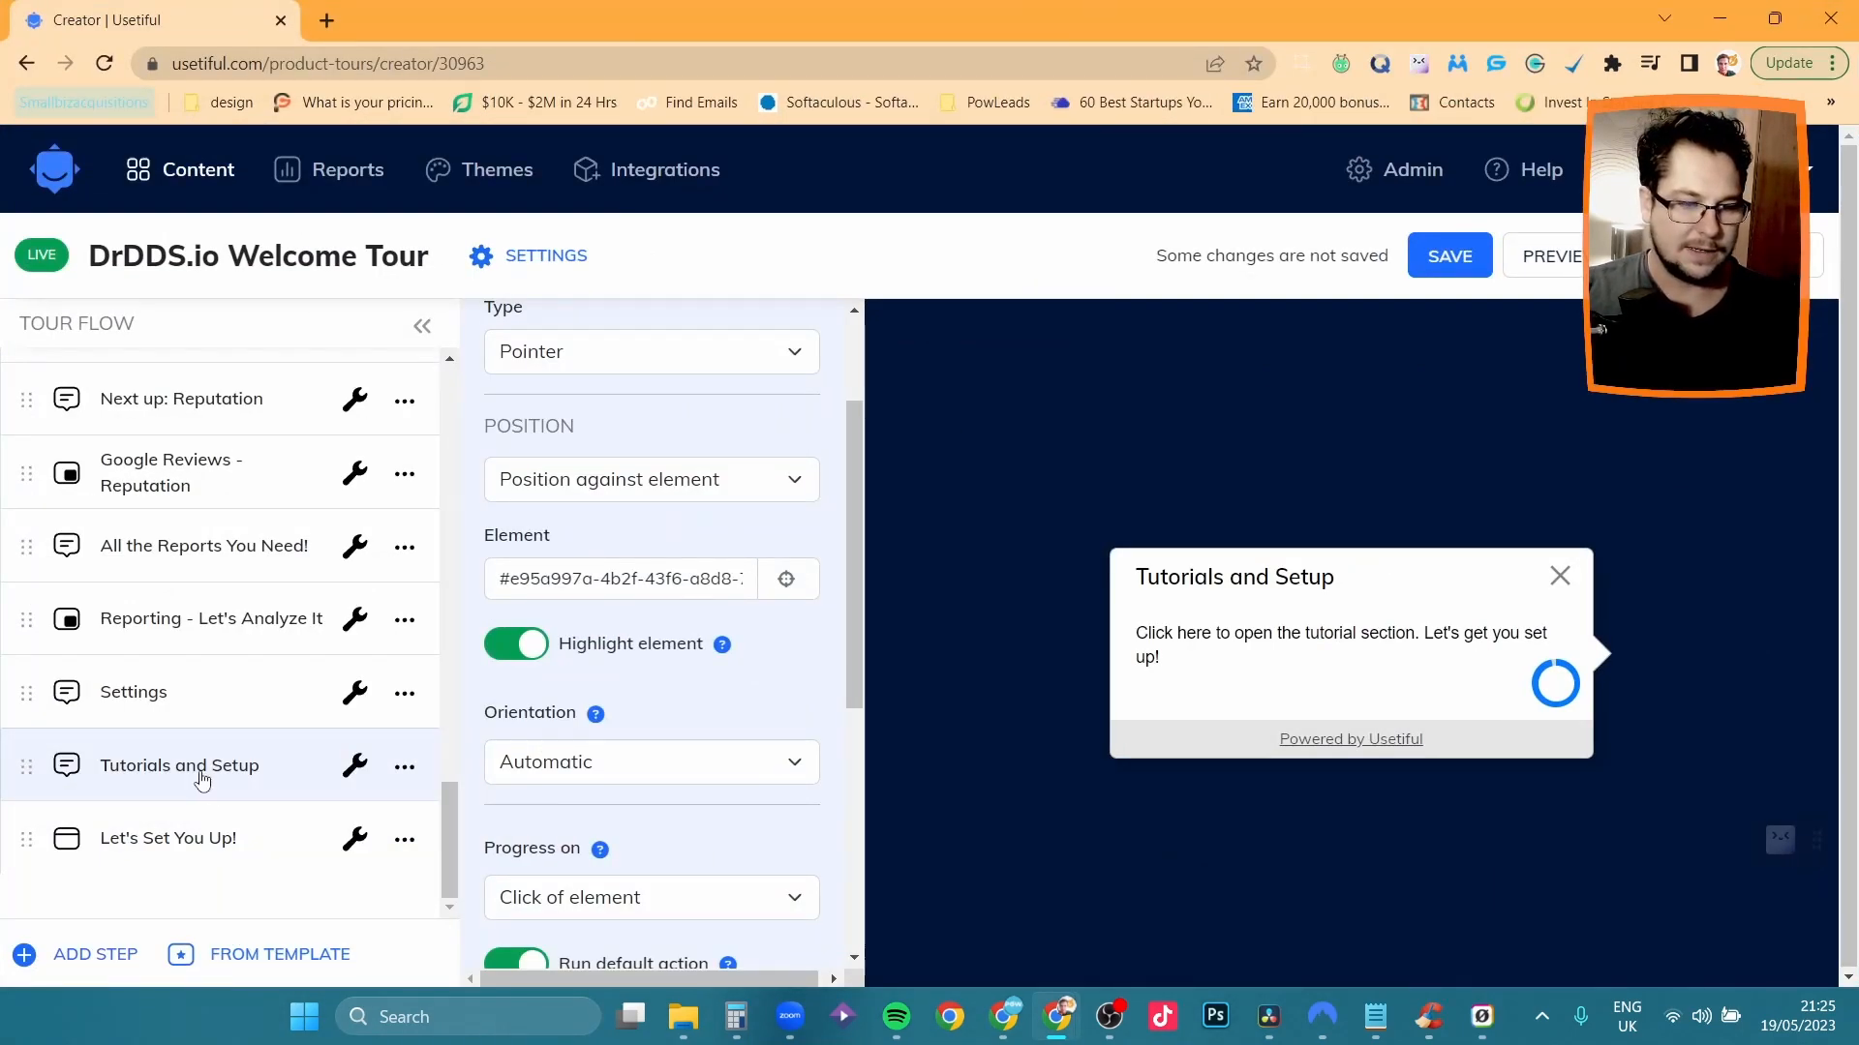
{"action": "left_click", "coordinate": [794, 581]}
{"action": "left_click", "coordinate": [818, 397]}
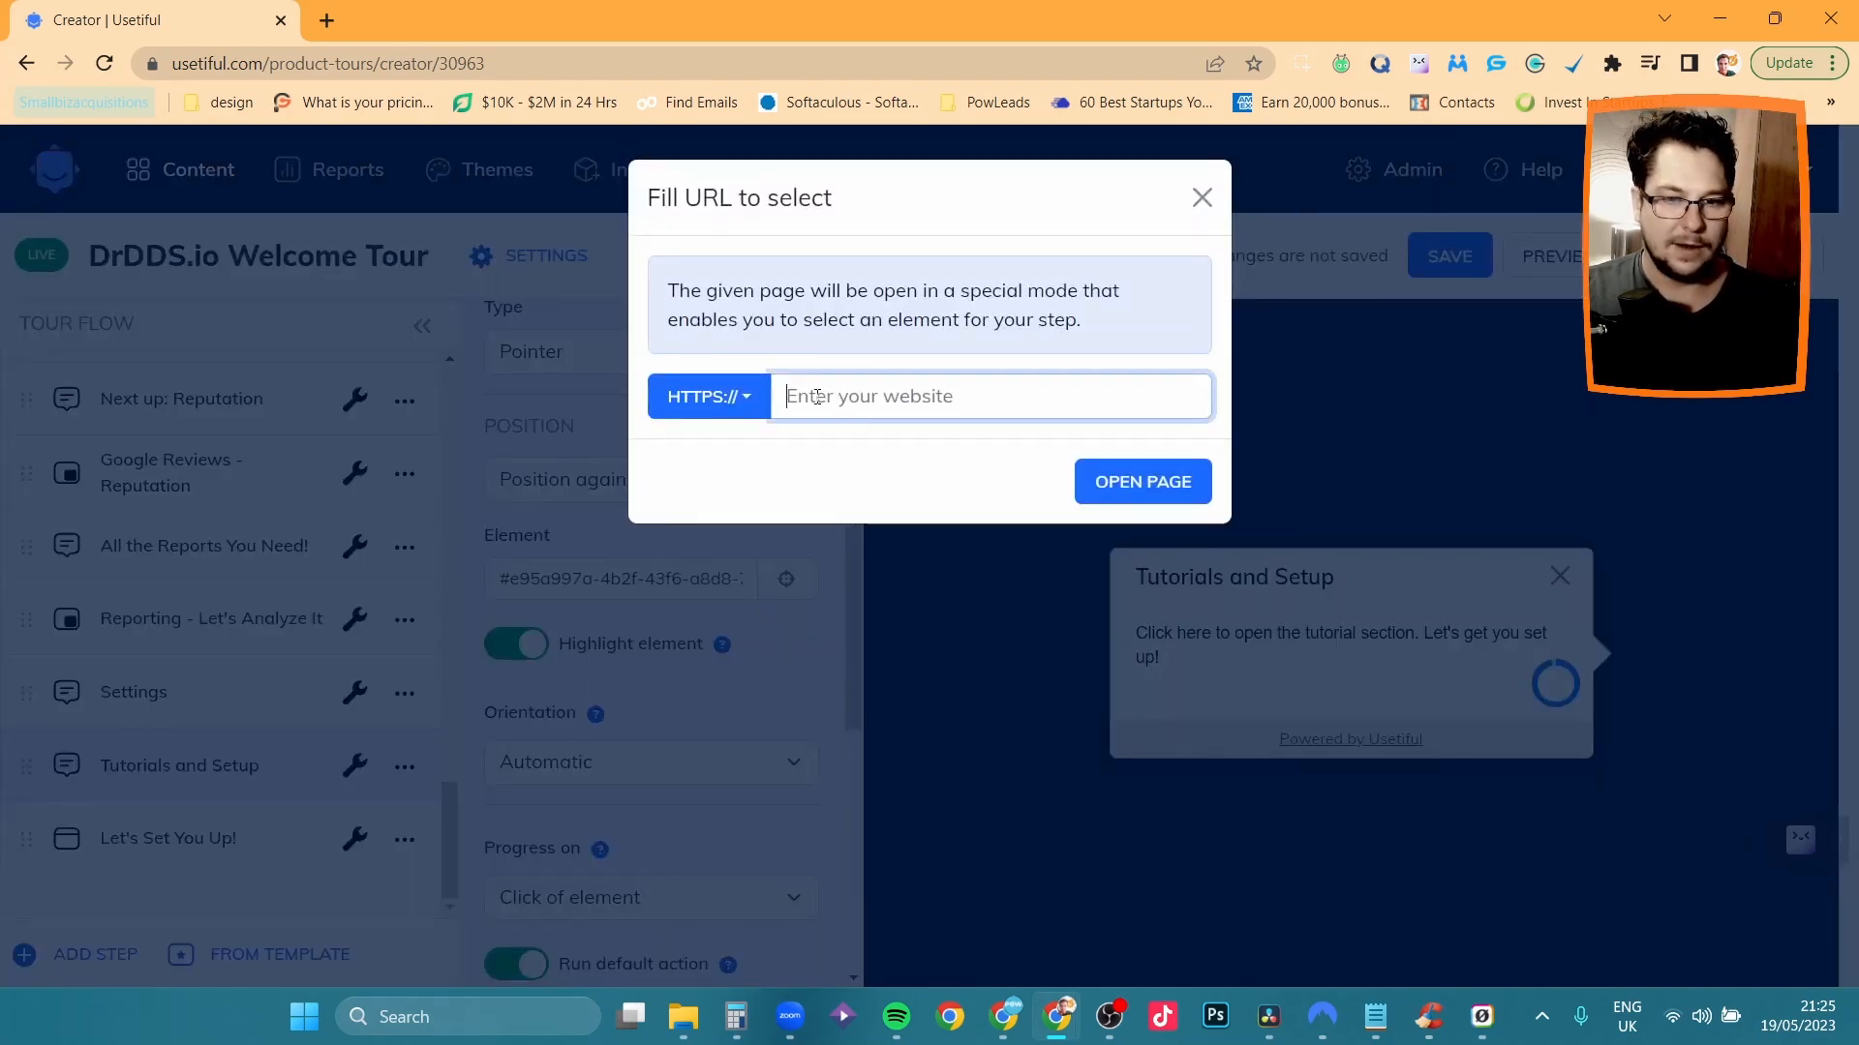
{"action": "key", "text": "super+v"}
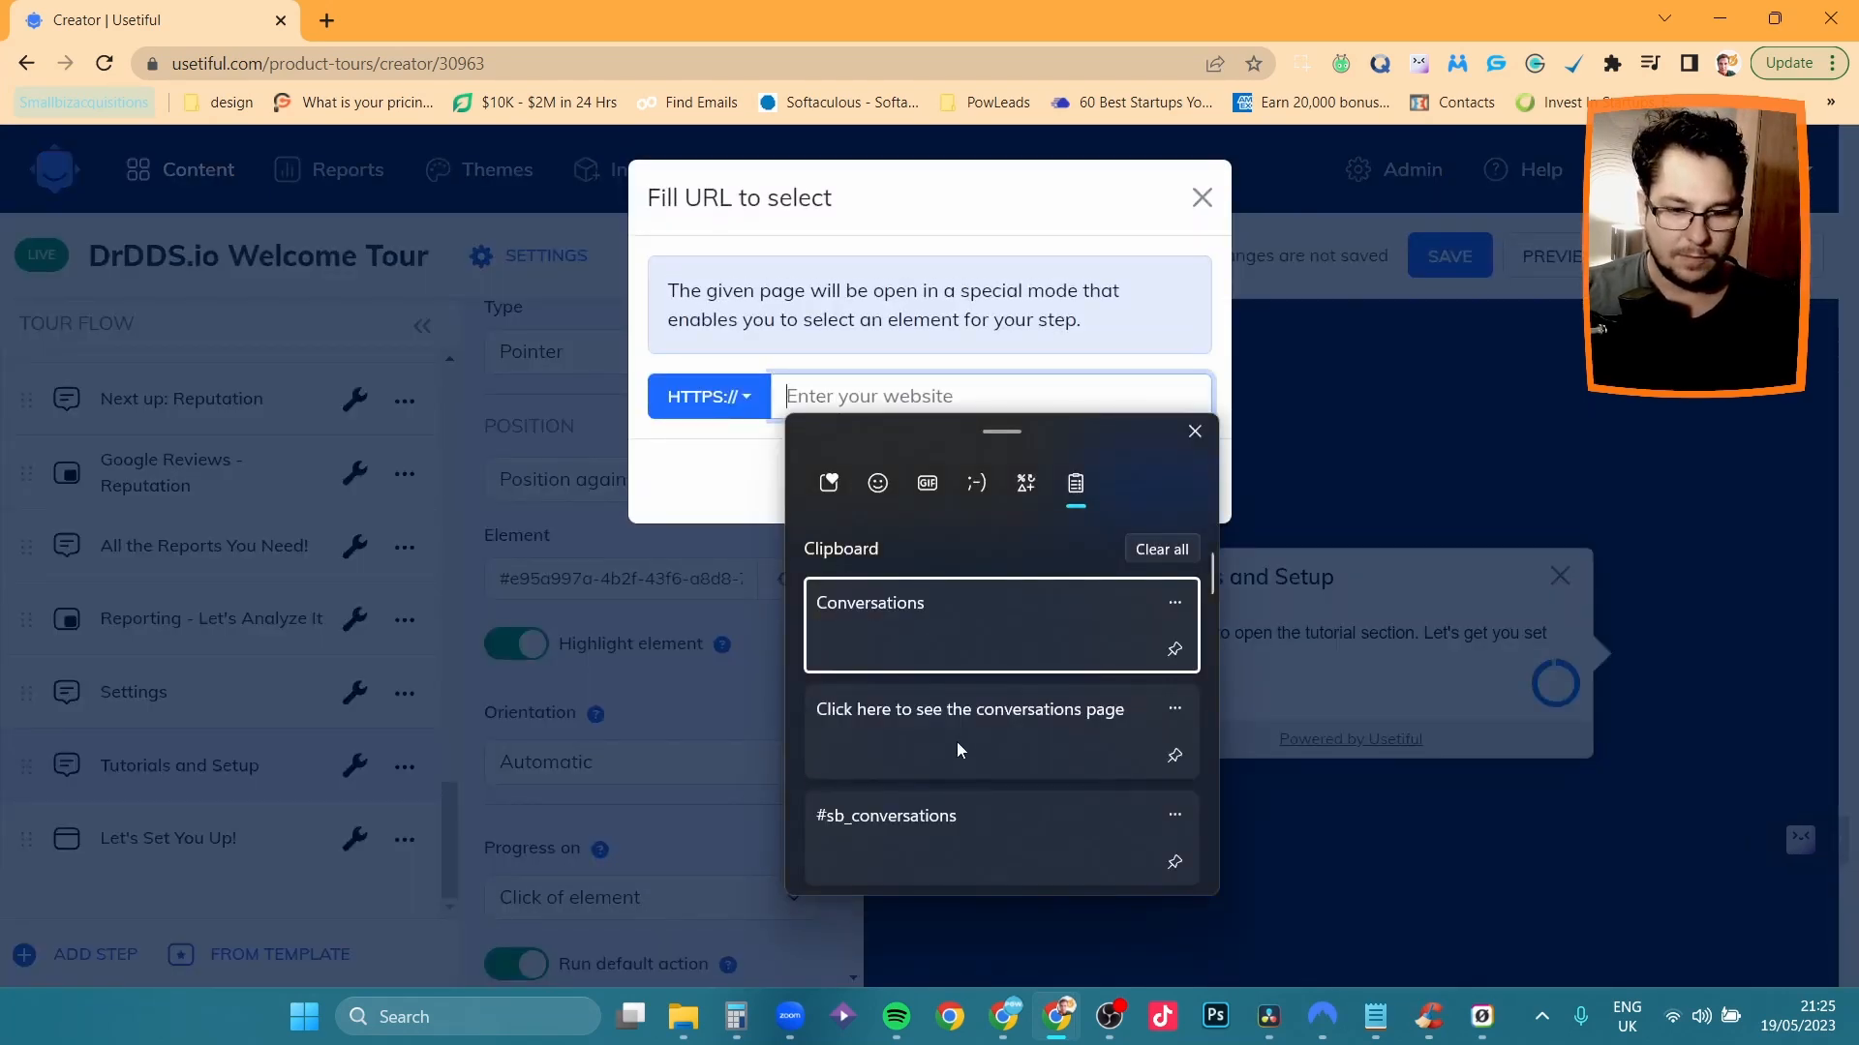
{"action": "scroll", "coordinate": [956, 741], "scroll_direction": "down", "scroll_amount": 6}
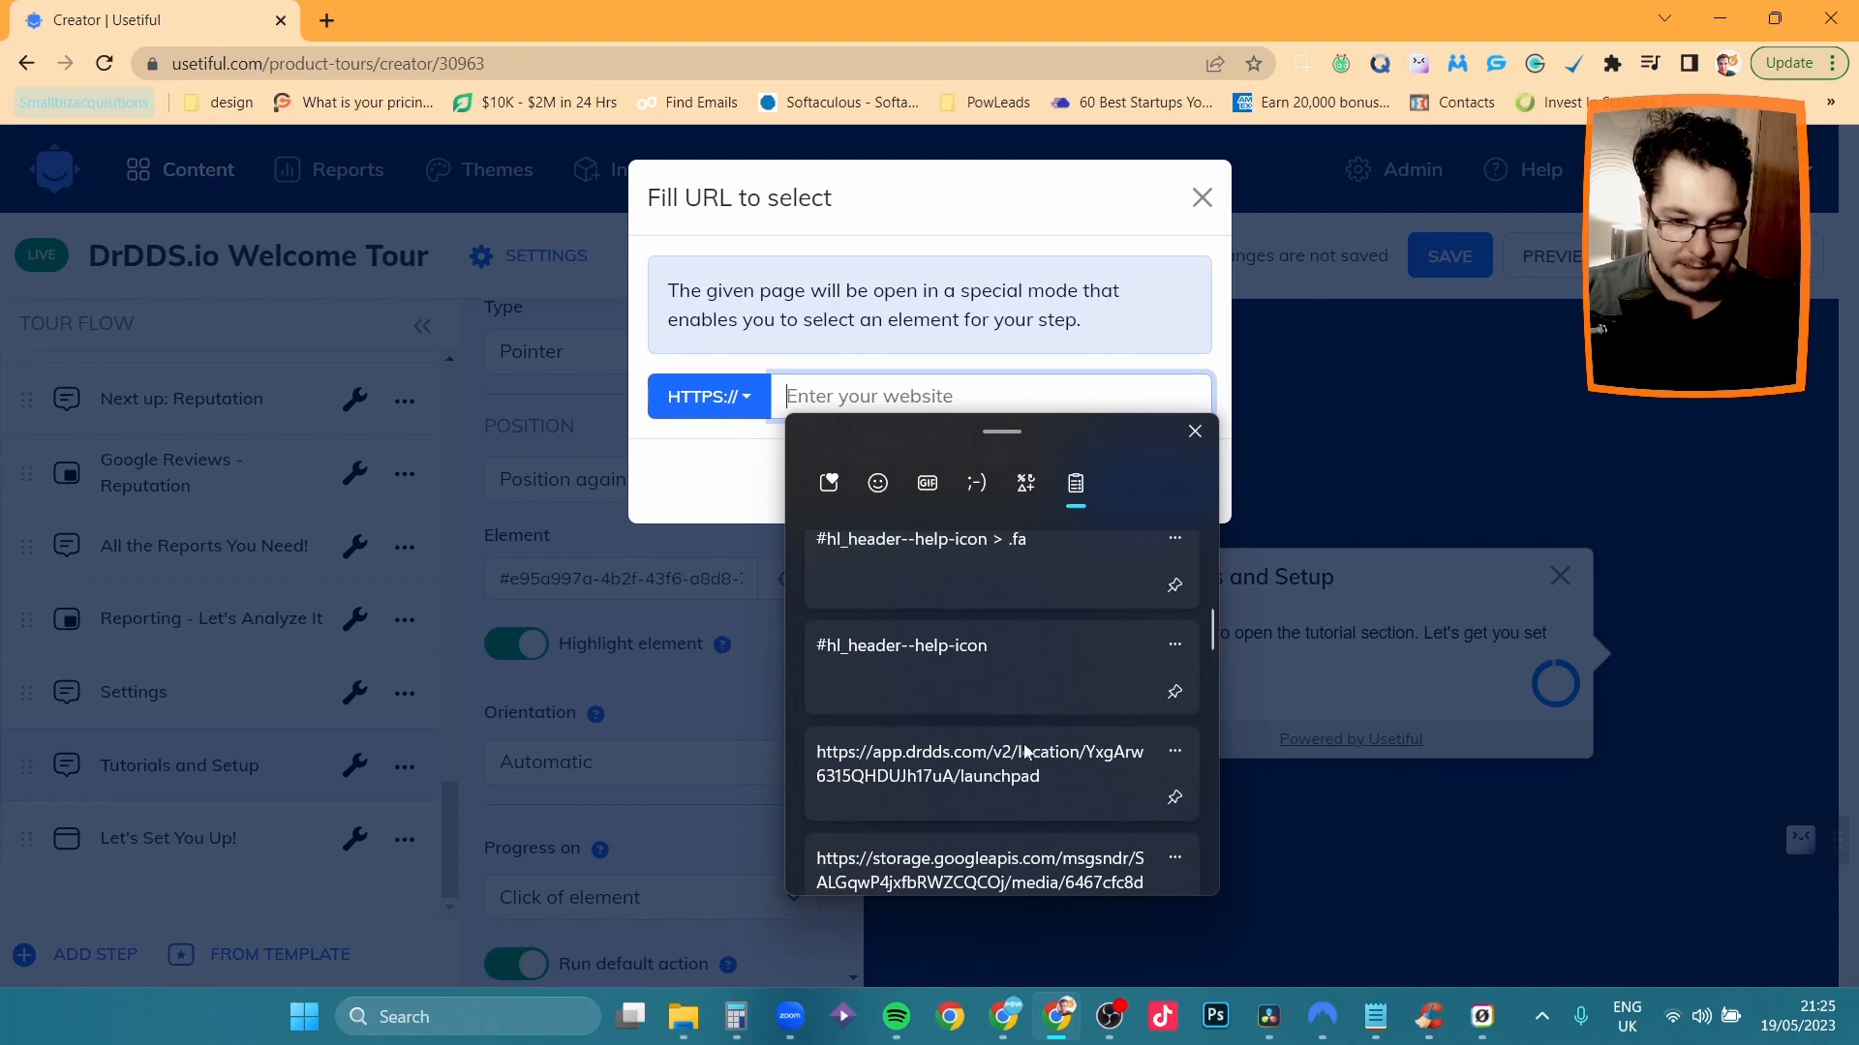
{"action": "left_click", "coordinate": [1025, 751]}
{"action": "left_click", "coordinate": [1113, 481]}
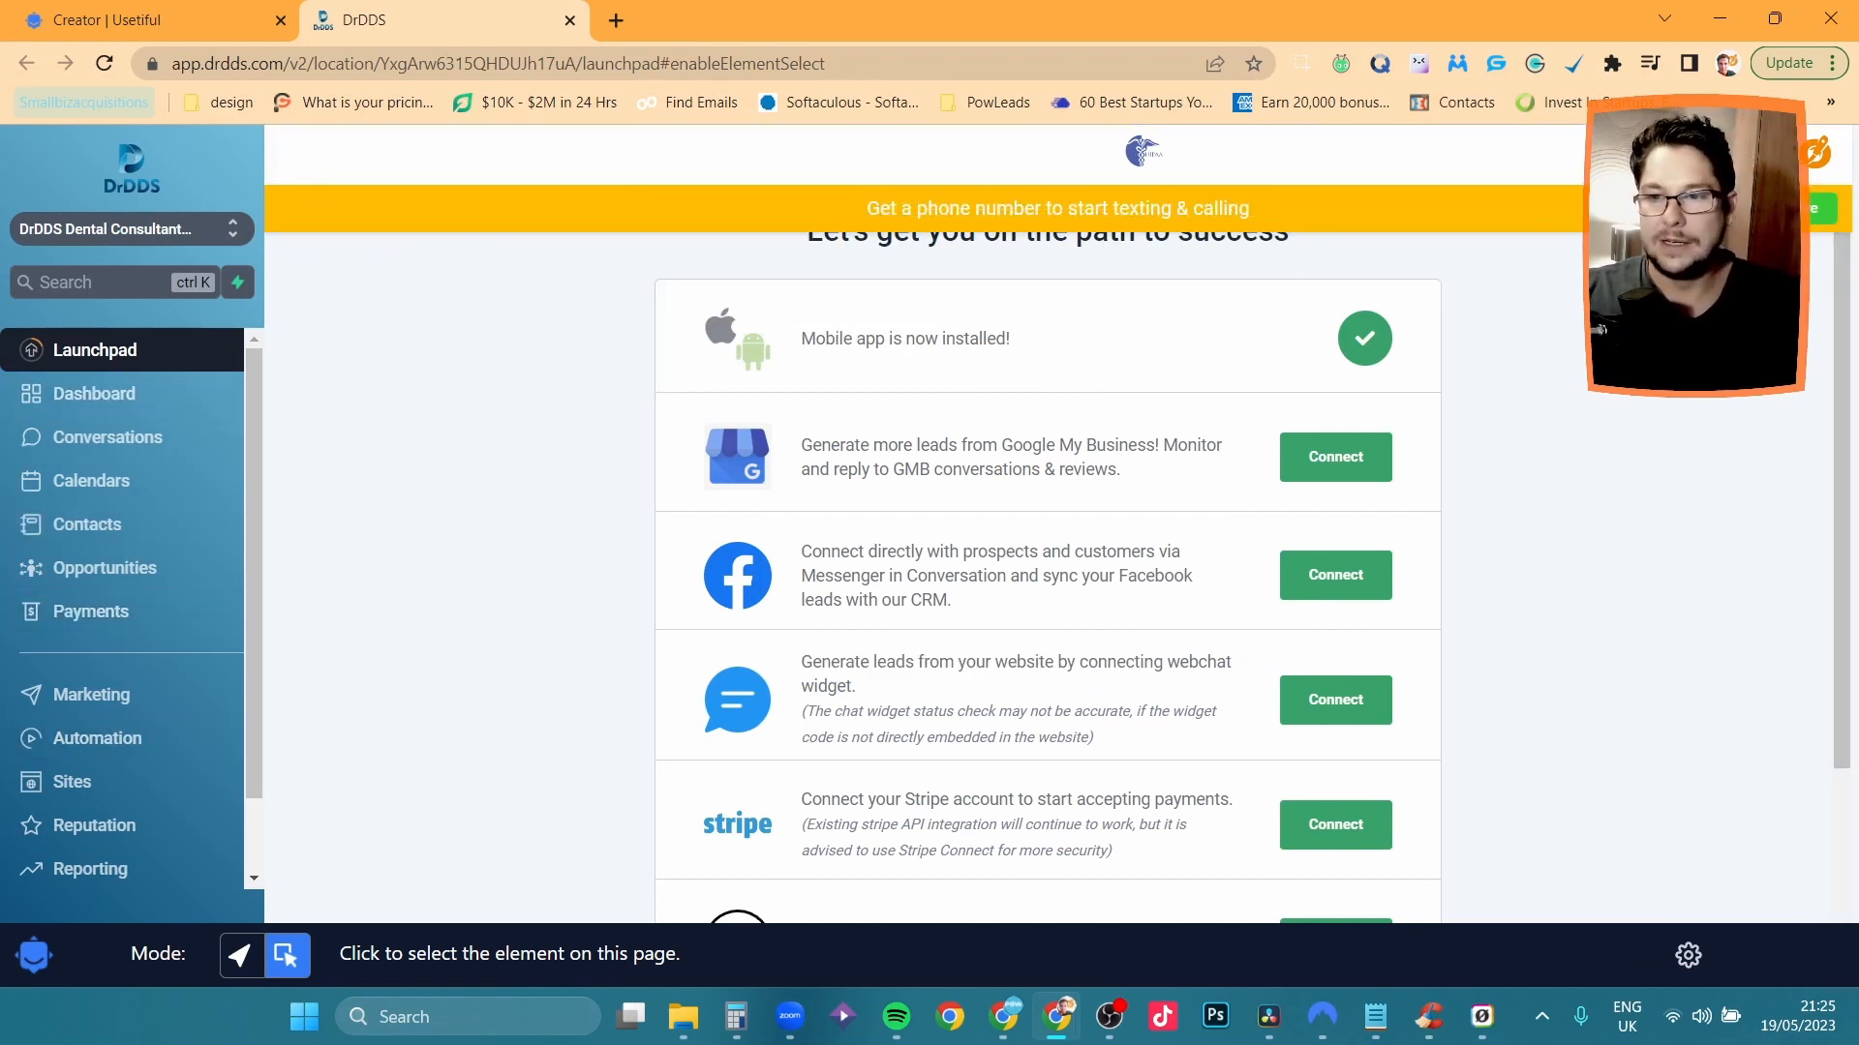
Pick the sidebar entry below Pictory - AI Video Creator as the Tutorials and Setup step's target element.
{"action": "scroll", "coordinate": [59, 542], "scroll_direction": "down", "scroll_amount": 2}
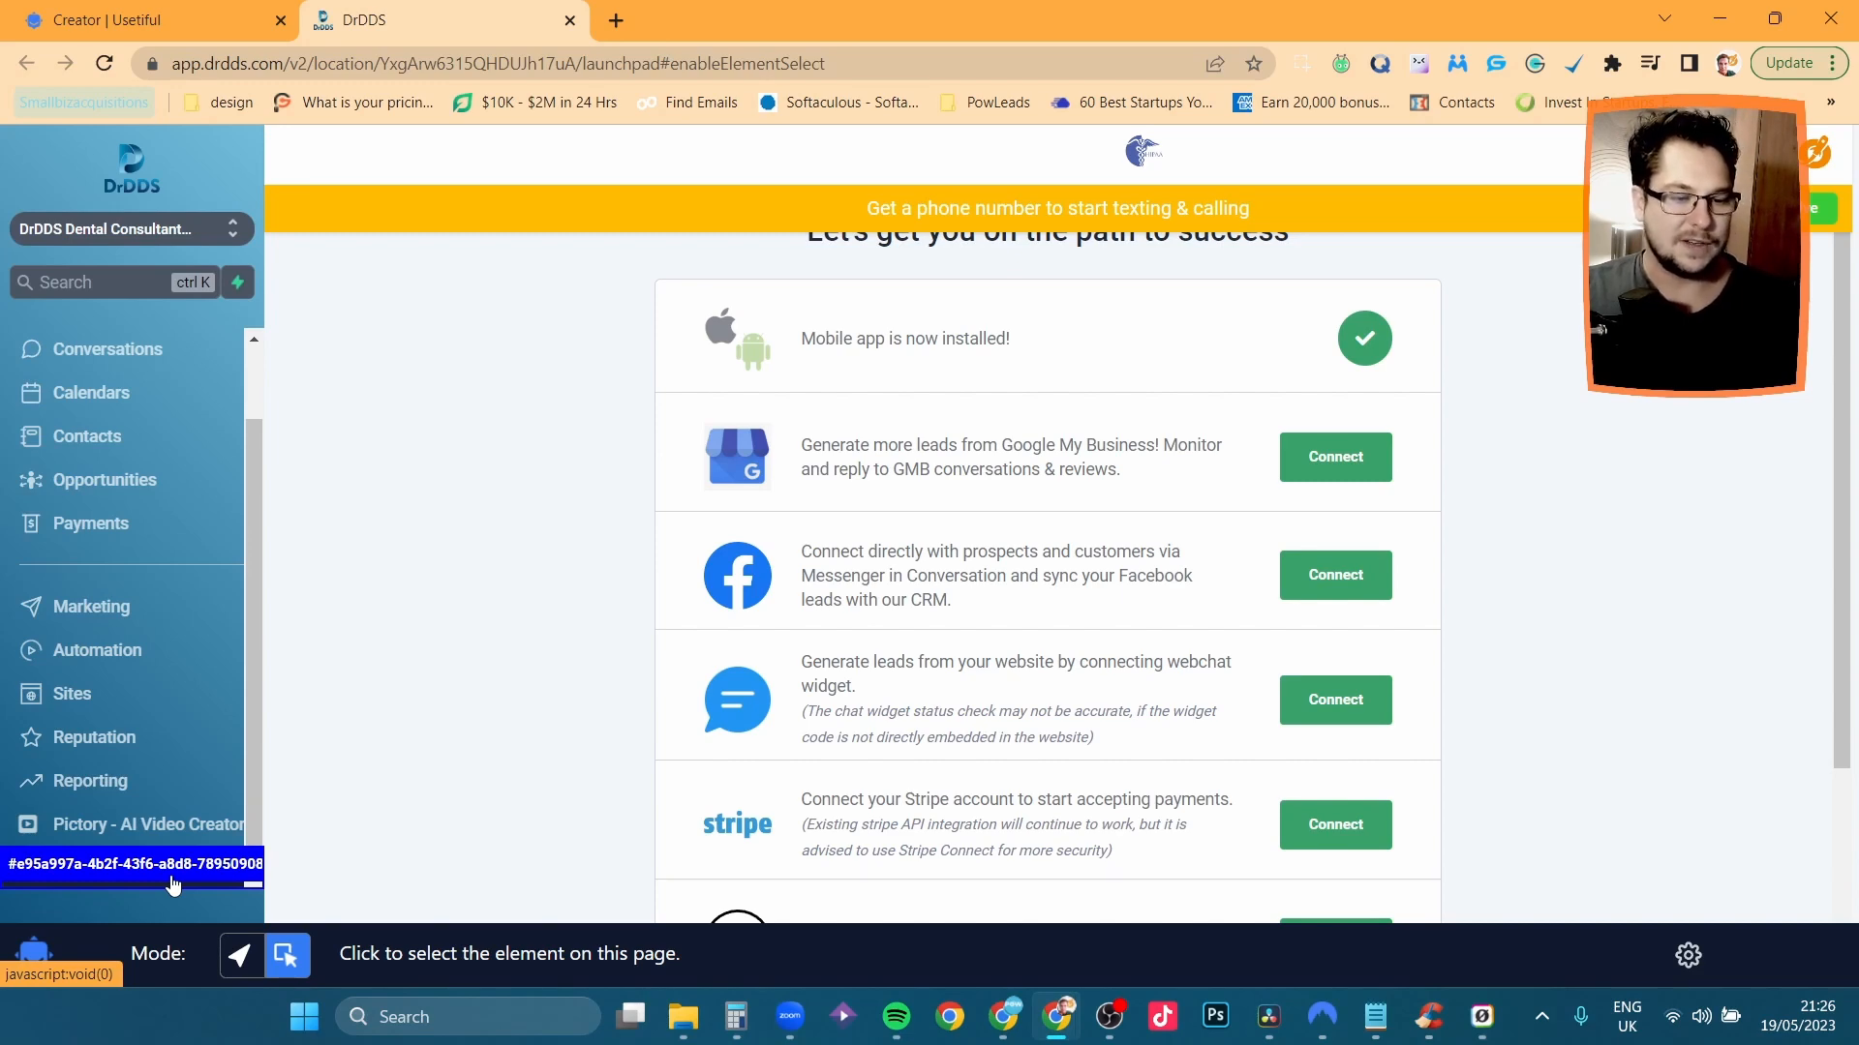
{"action": "left_click", "coordinate": [172, 884]}
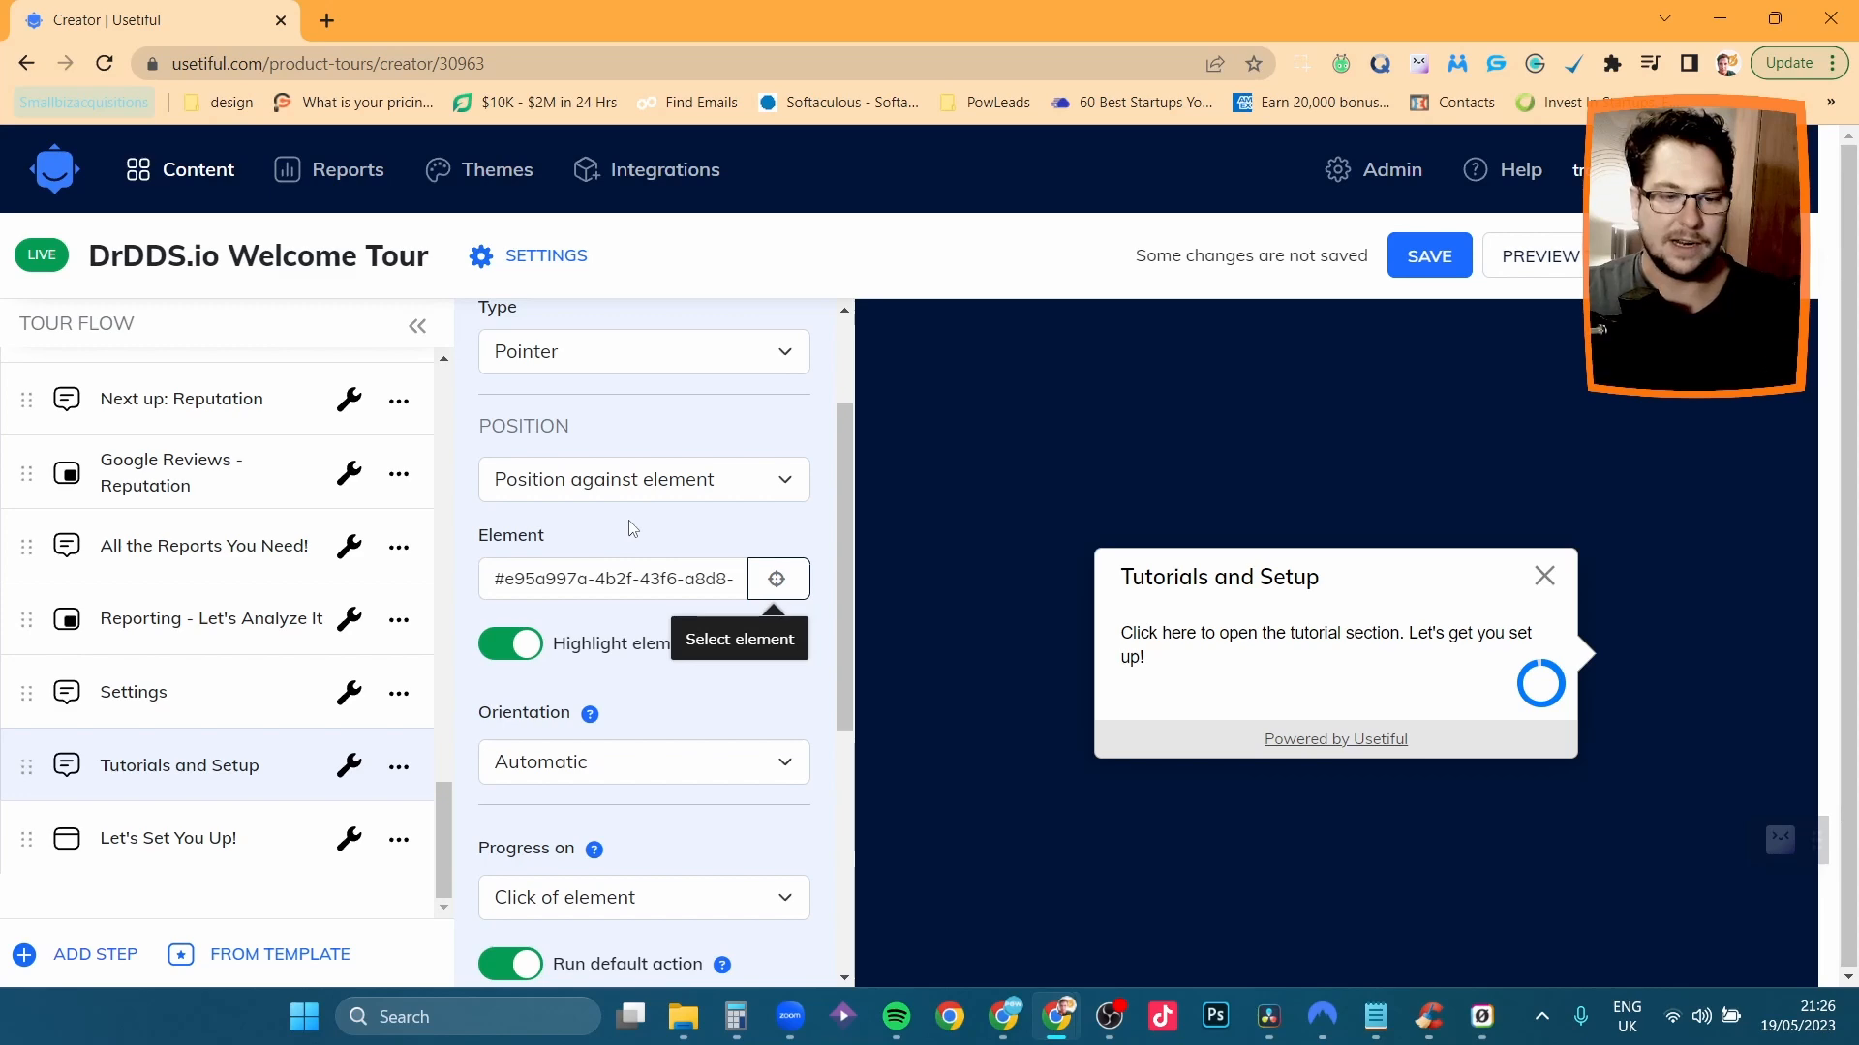
{"action": "left_click", "coordinate": [726, 495]}
{"action": "left_click", "coordinate": [821, 455]}
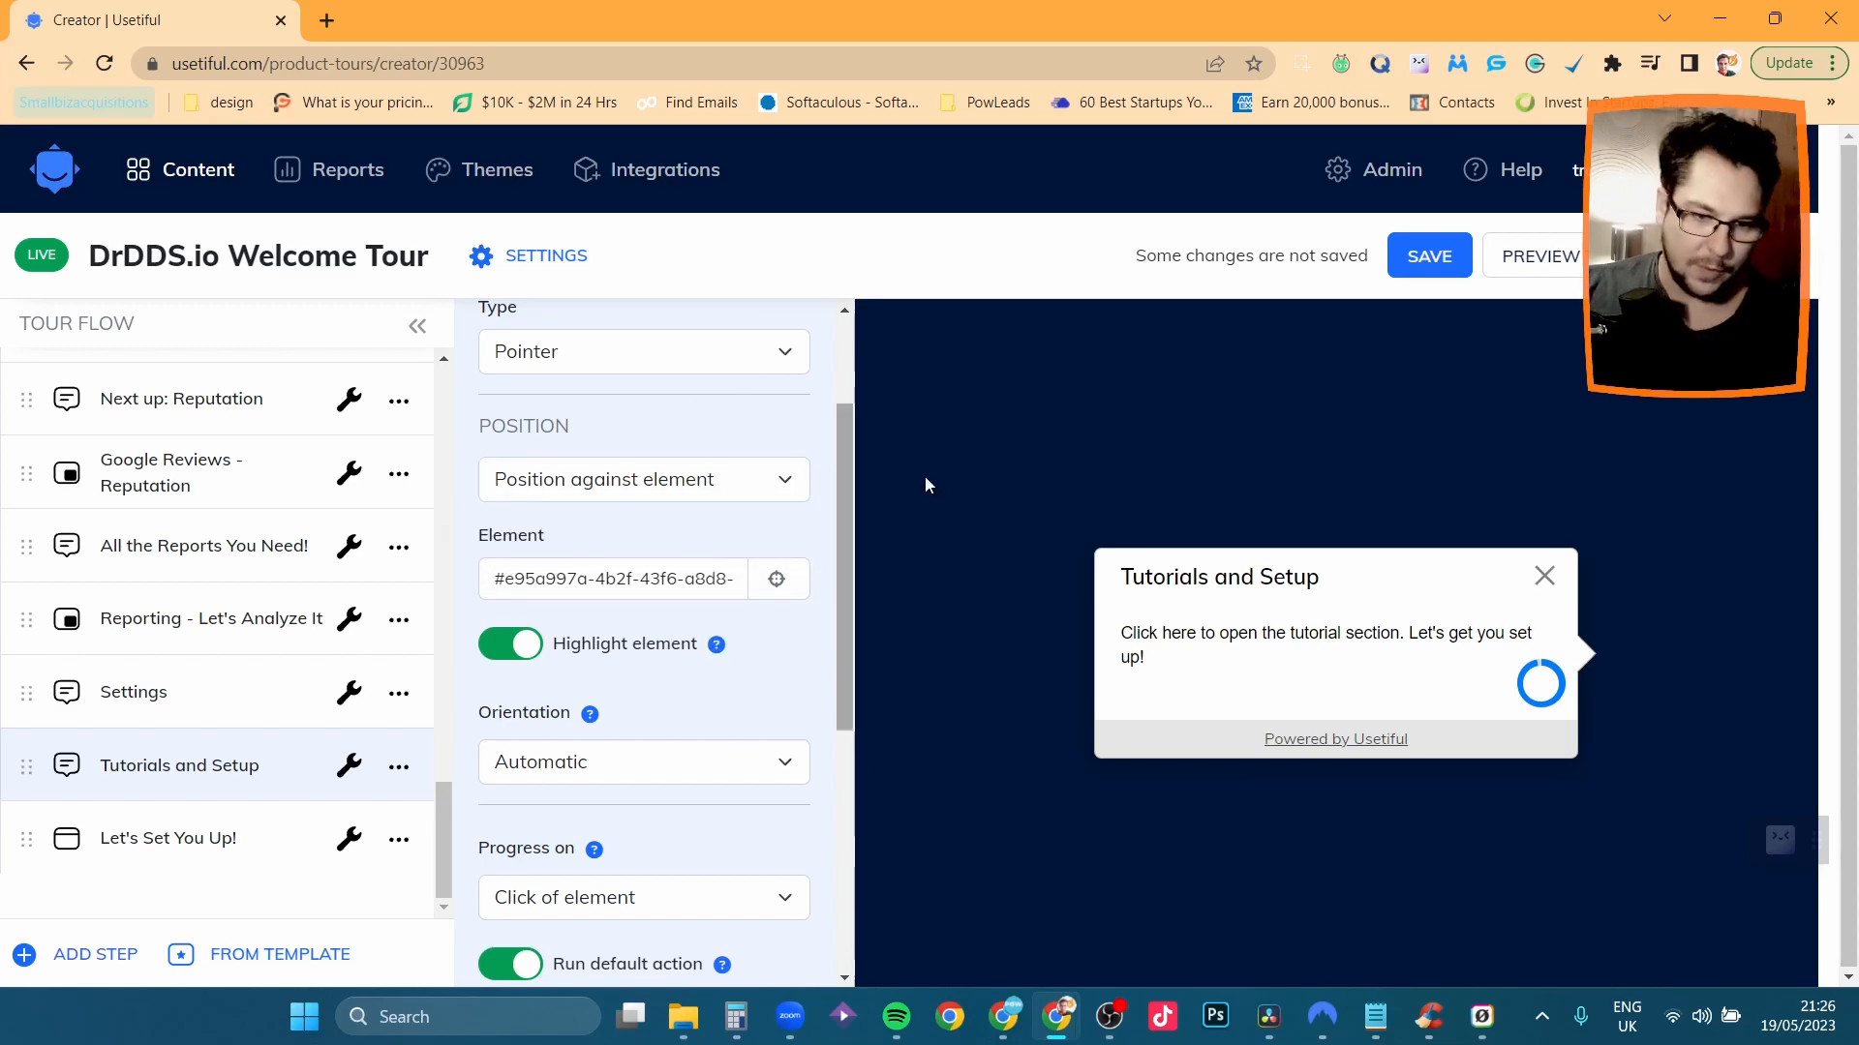
Review the closing Let's Set You Up! modal and return to the start of the tour flow.
{"action": "left_click", "coordinate": [226, 845]}
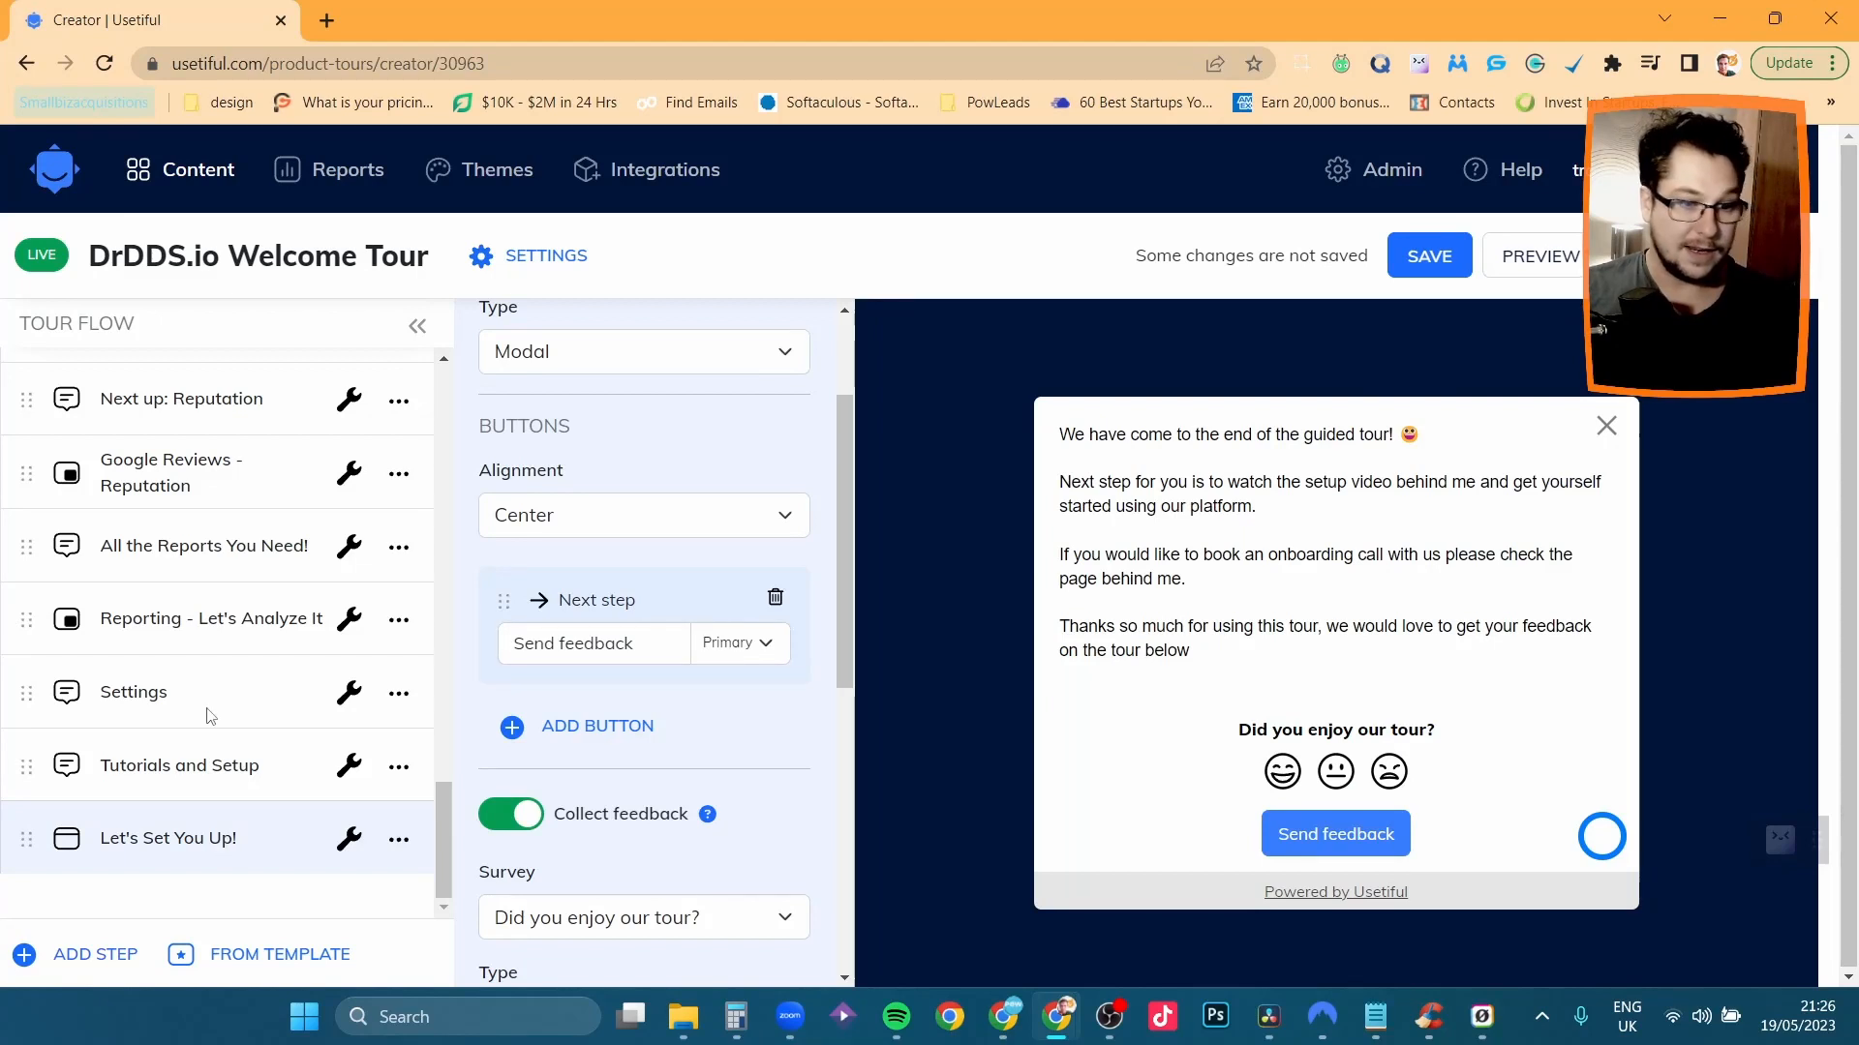
{"action": "scroll", "coordinate": [218, 692], "scroll_direction": "up", "scroll_amount": 15}
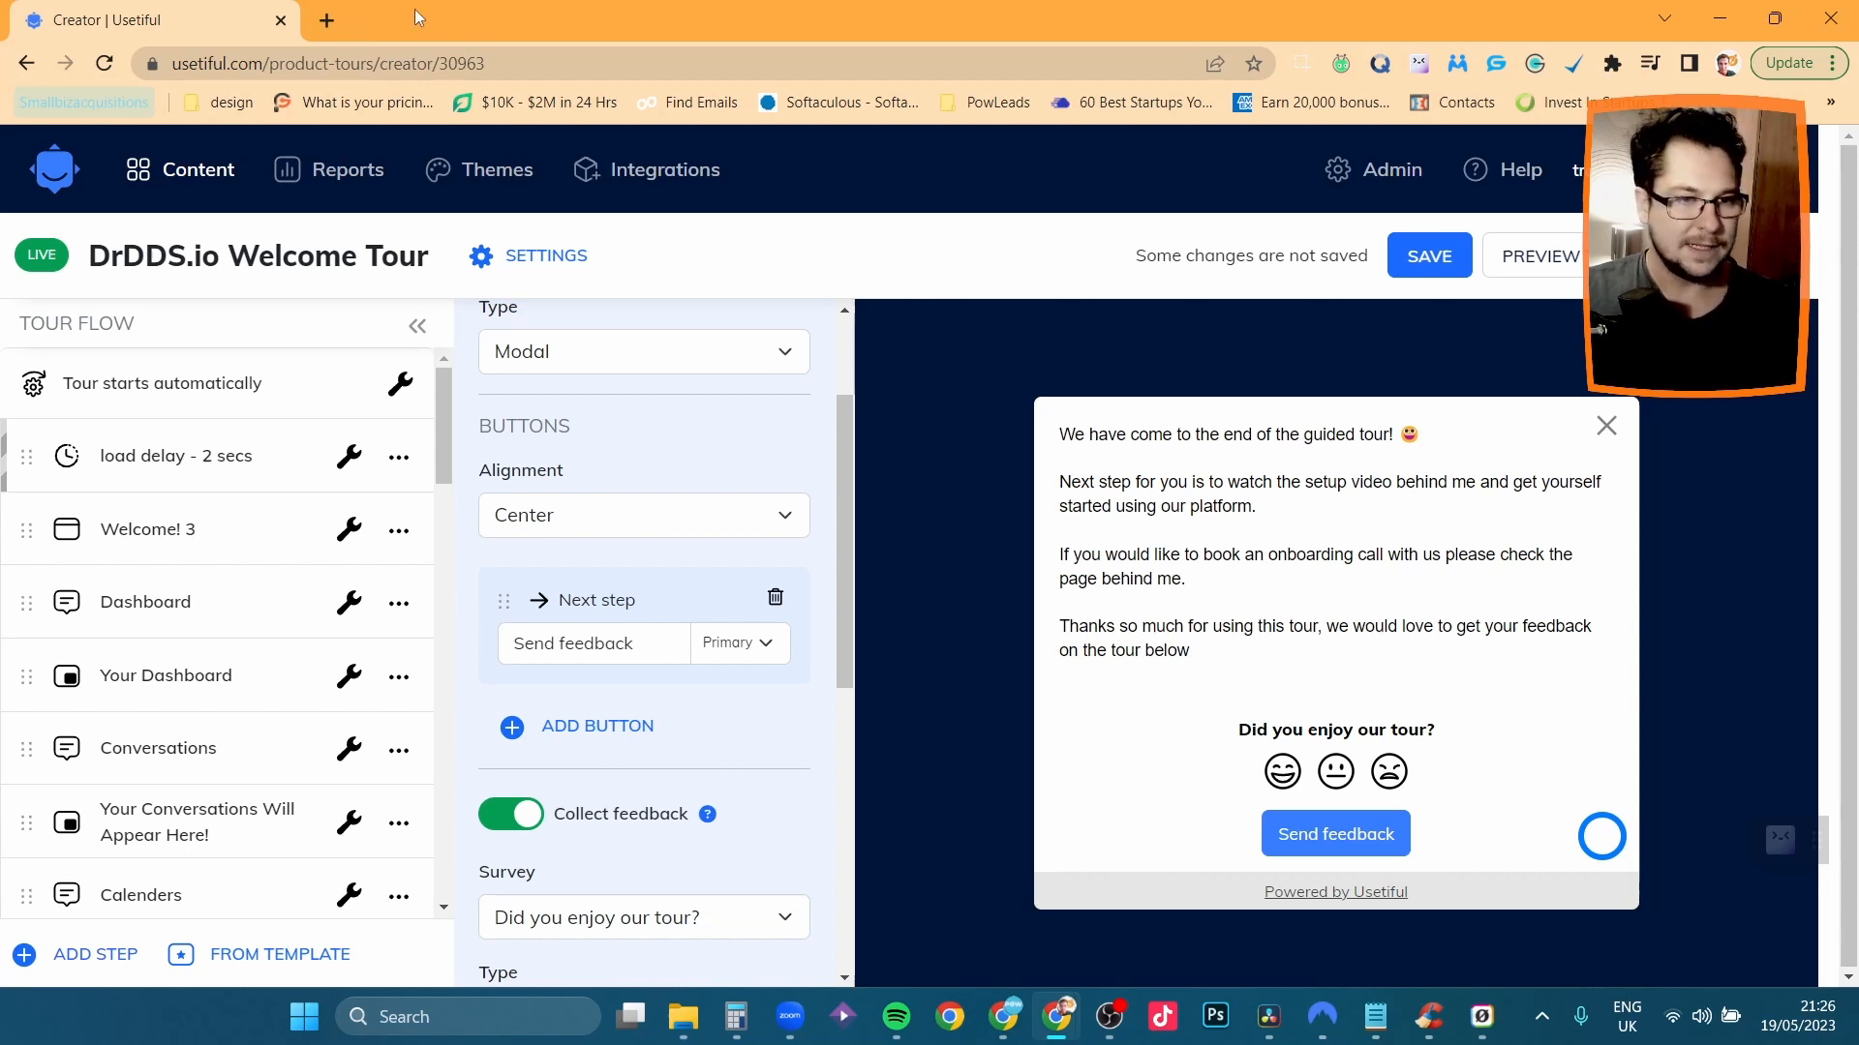
Open the previously copied app.drdds.com launchpad address in a new browser tab and go to the Opportunities page.
{"action": "left_click", "coordinate": [327, 23]}
{"action": "left_click", "coordinate": [487, 60]}
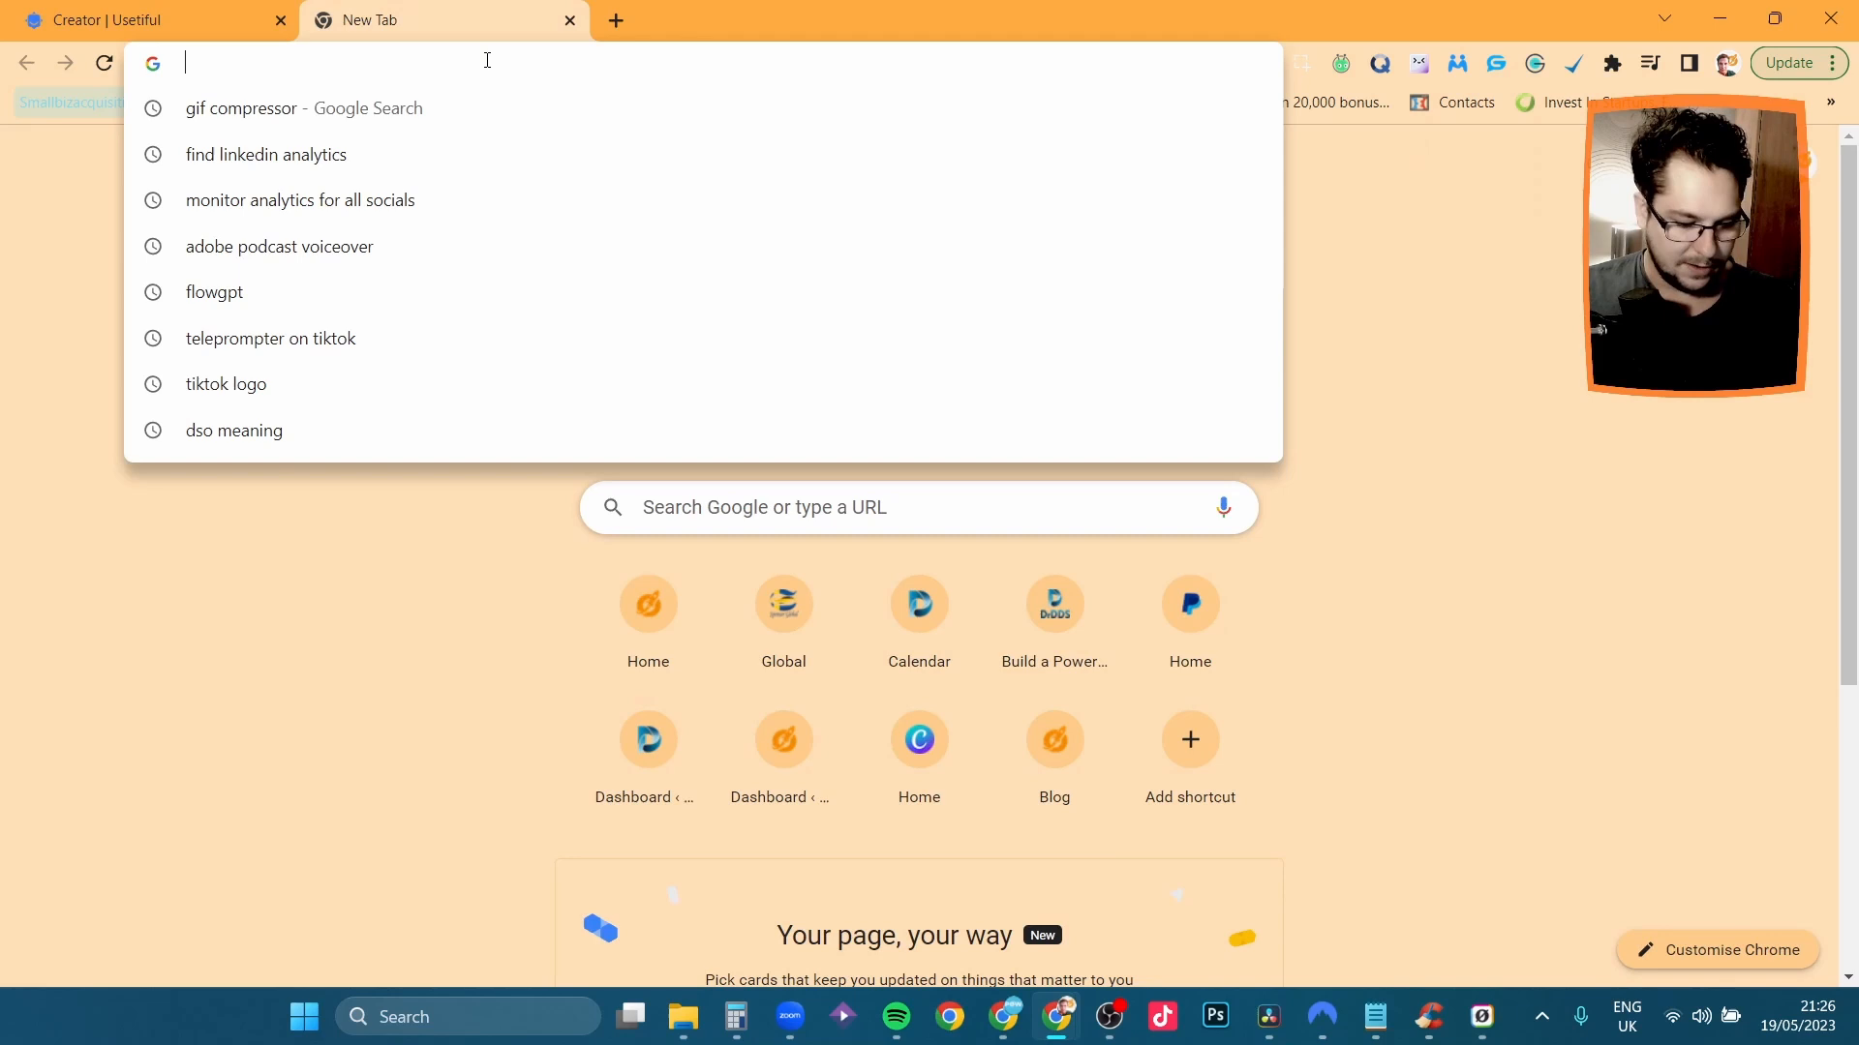
{"action": "key", "text": "super+v"}
{"action": "scroll", "coordinate": [409, 449], "scroll_direction": "down", "scroll_amount": 5}
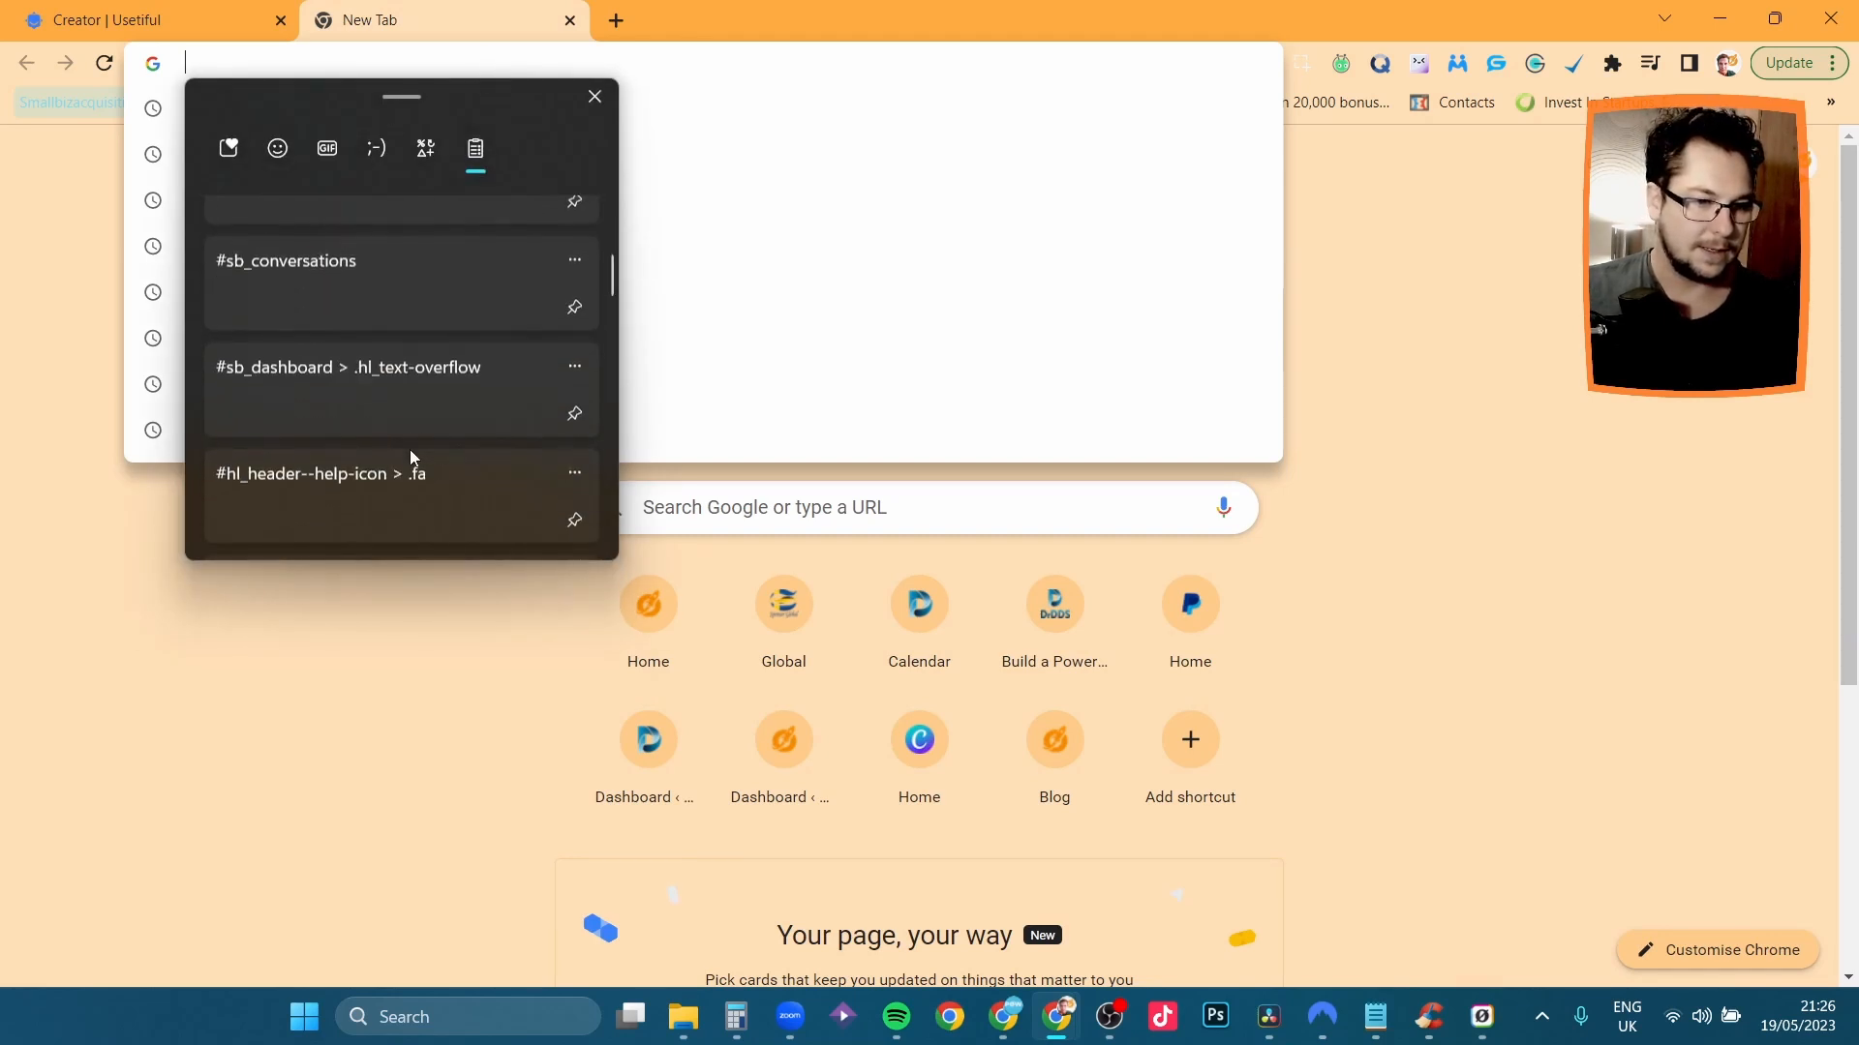
{"action": "scroll", "coordinate": [414, 455], "scroll_direction": "down", "scroll_amount": 1}
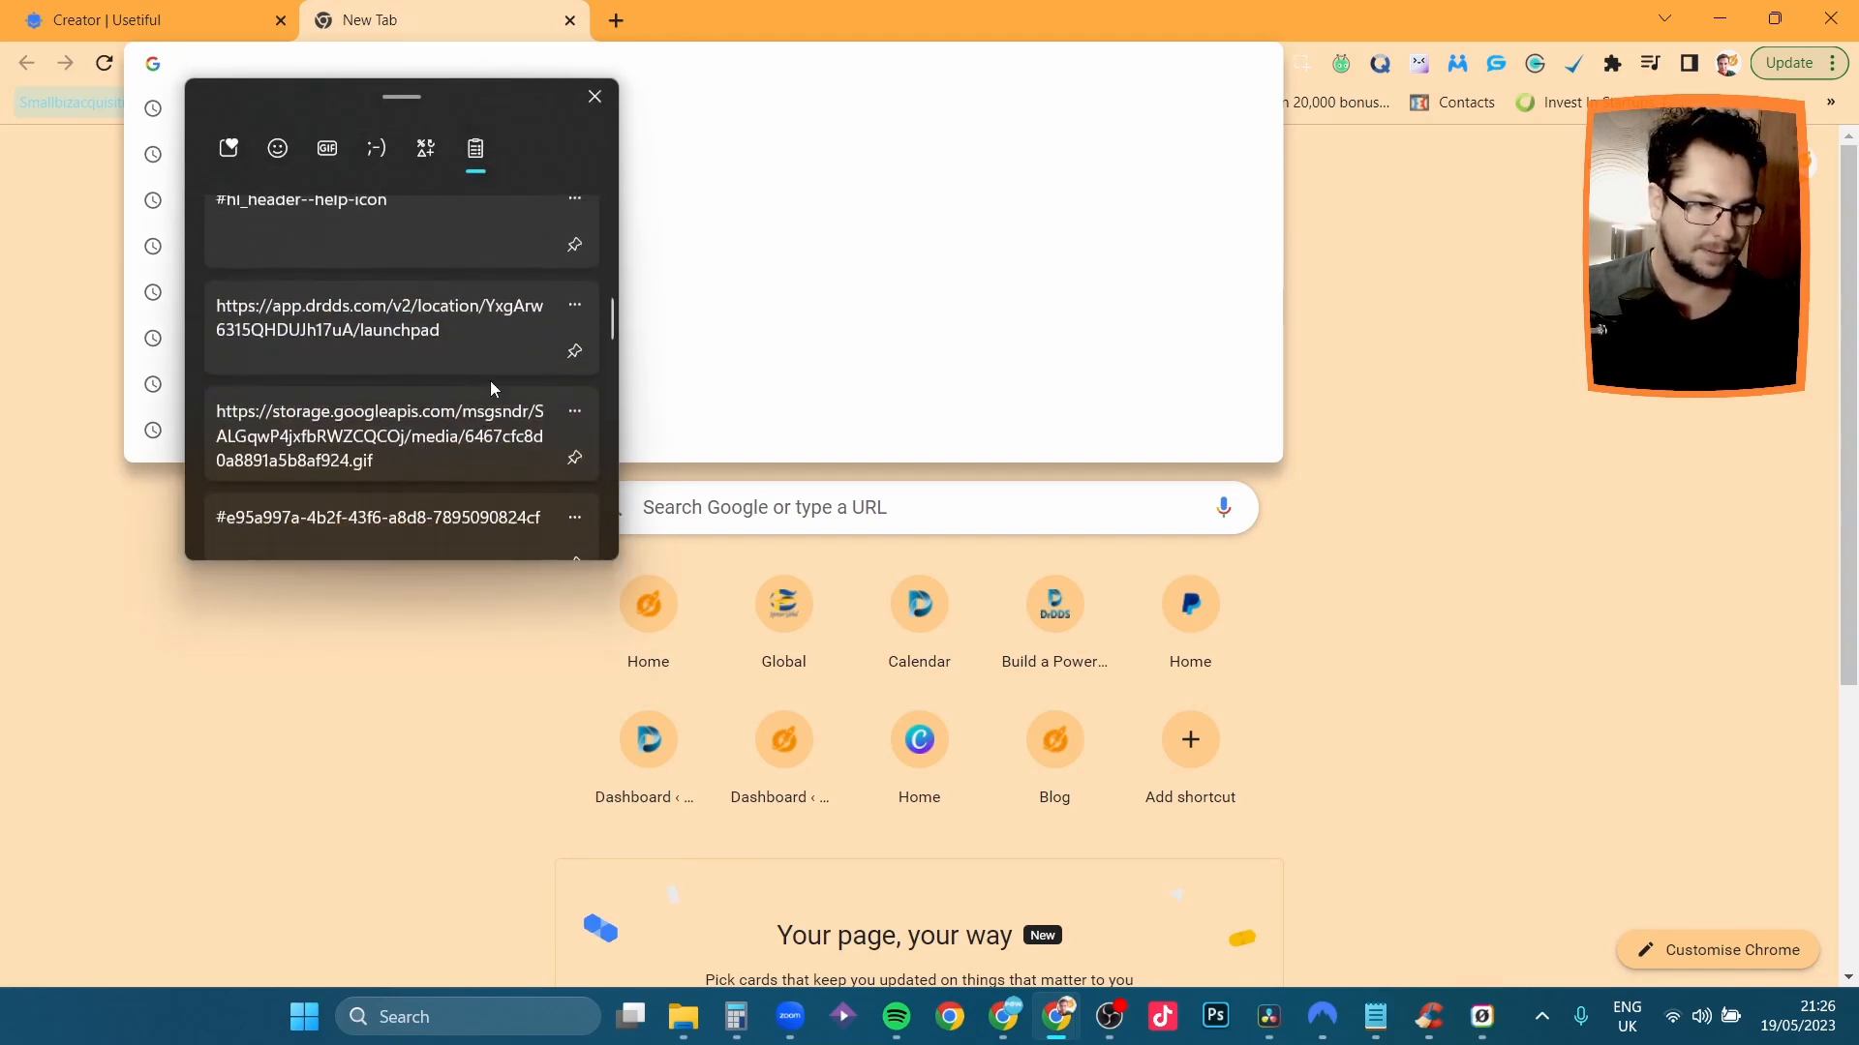
{"action": "left_click", "coordinate": [464, 334]}
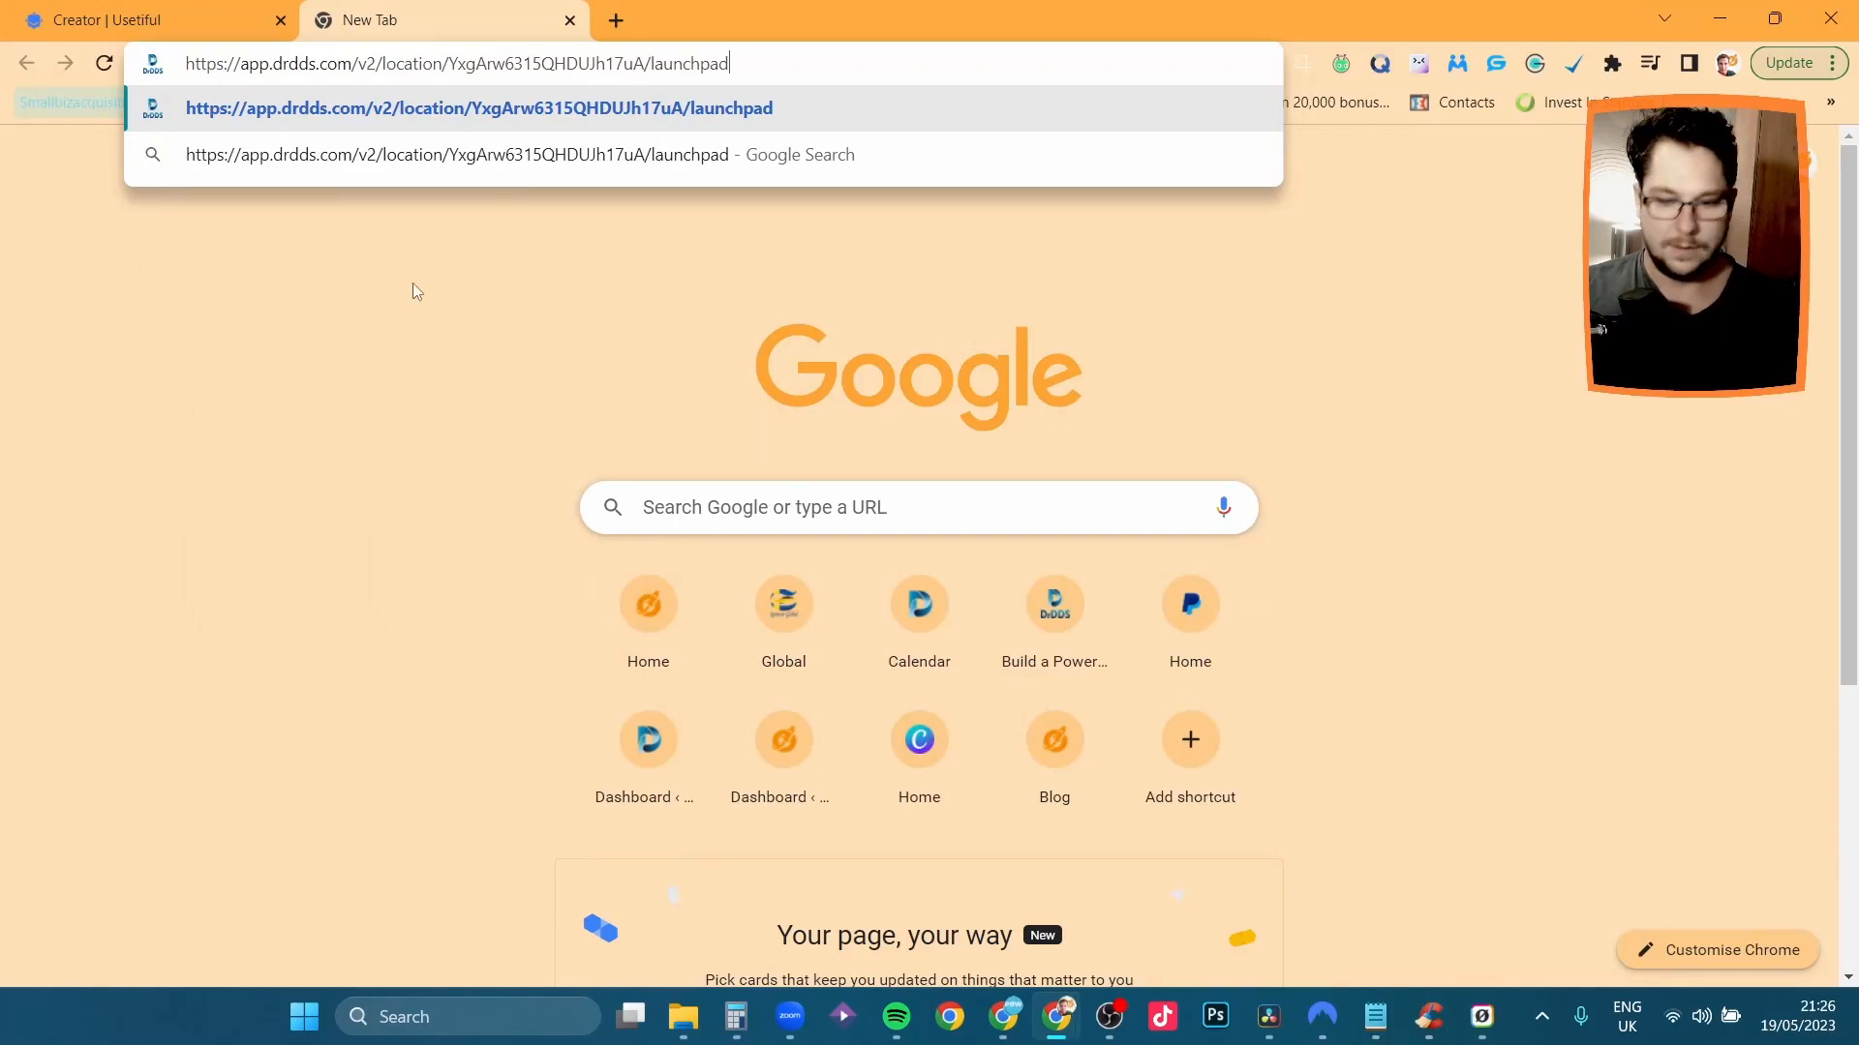
{"action": "key", "text": "Return"}
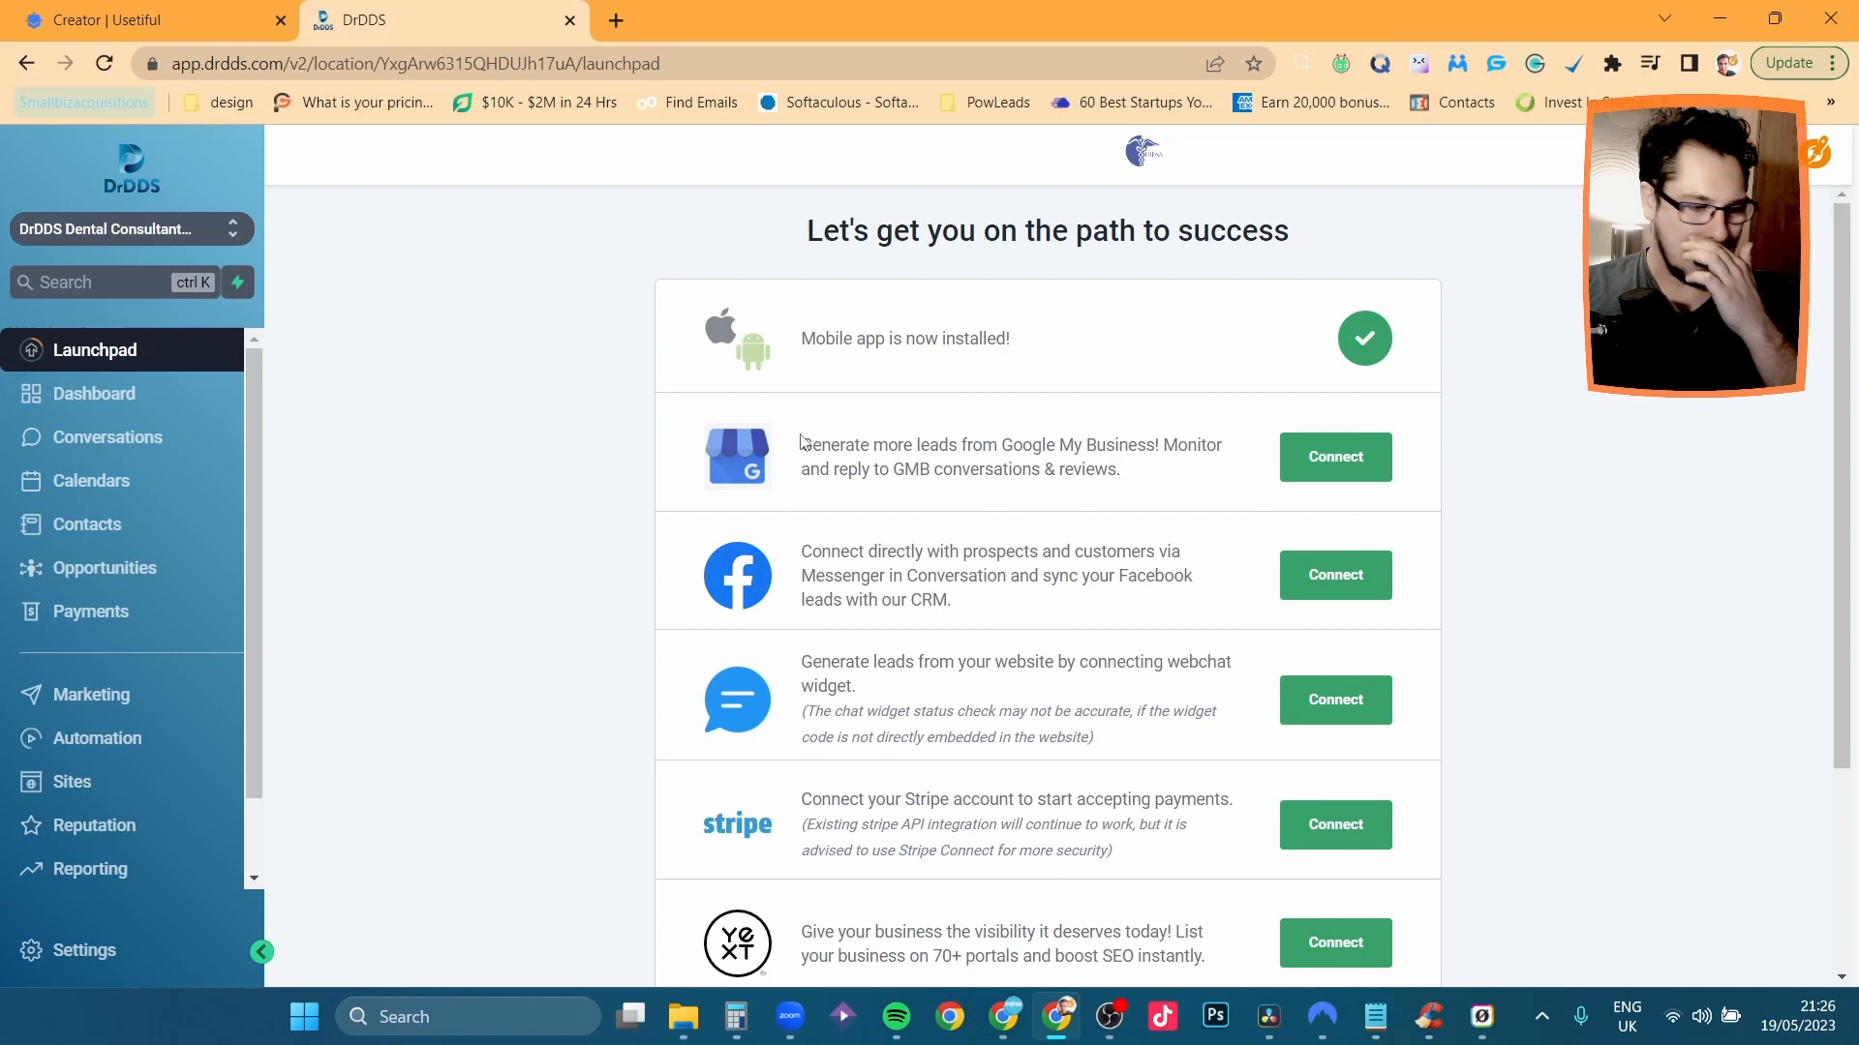
{"action": "left_click", "coordinate": [110, 572]}
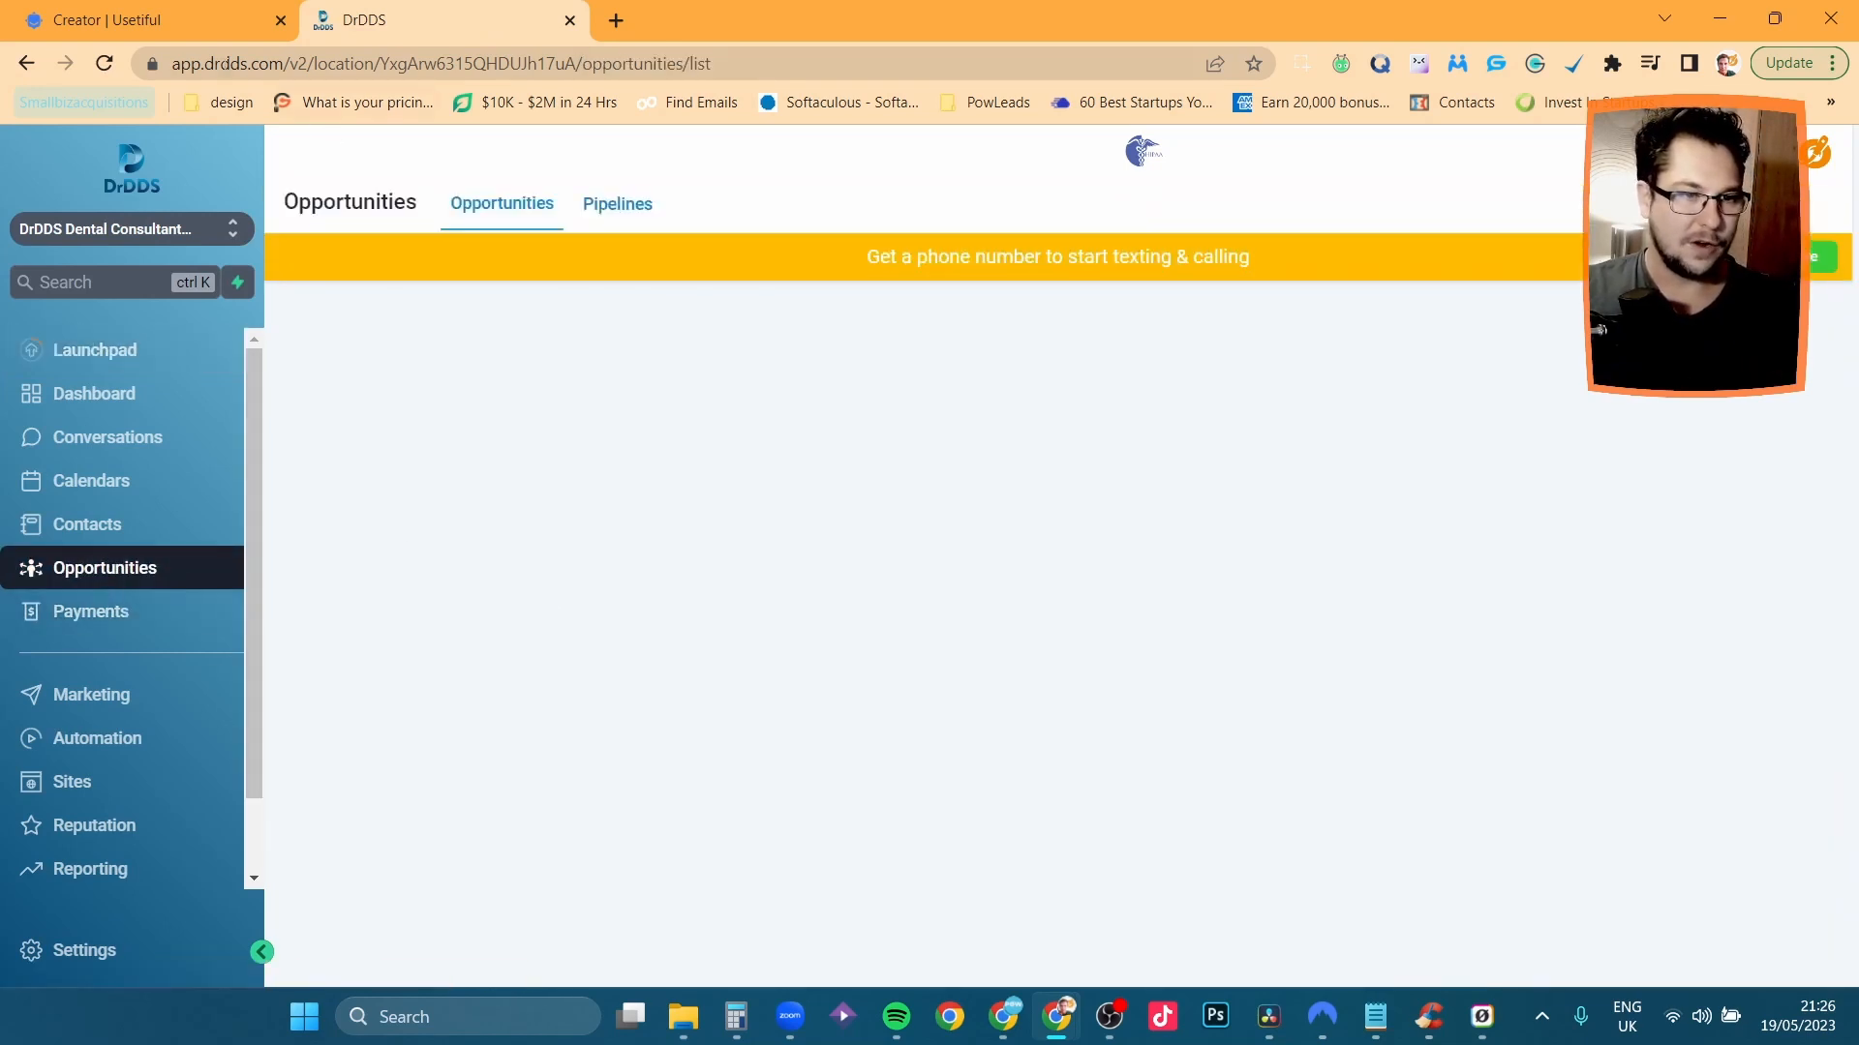
Switch to the build document and examine the Opportunities and CRM section with its example animation.
{"action": "mouse_move", "coordinate": [1070, 1026]}
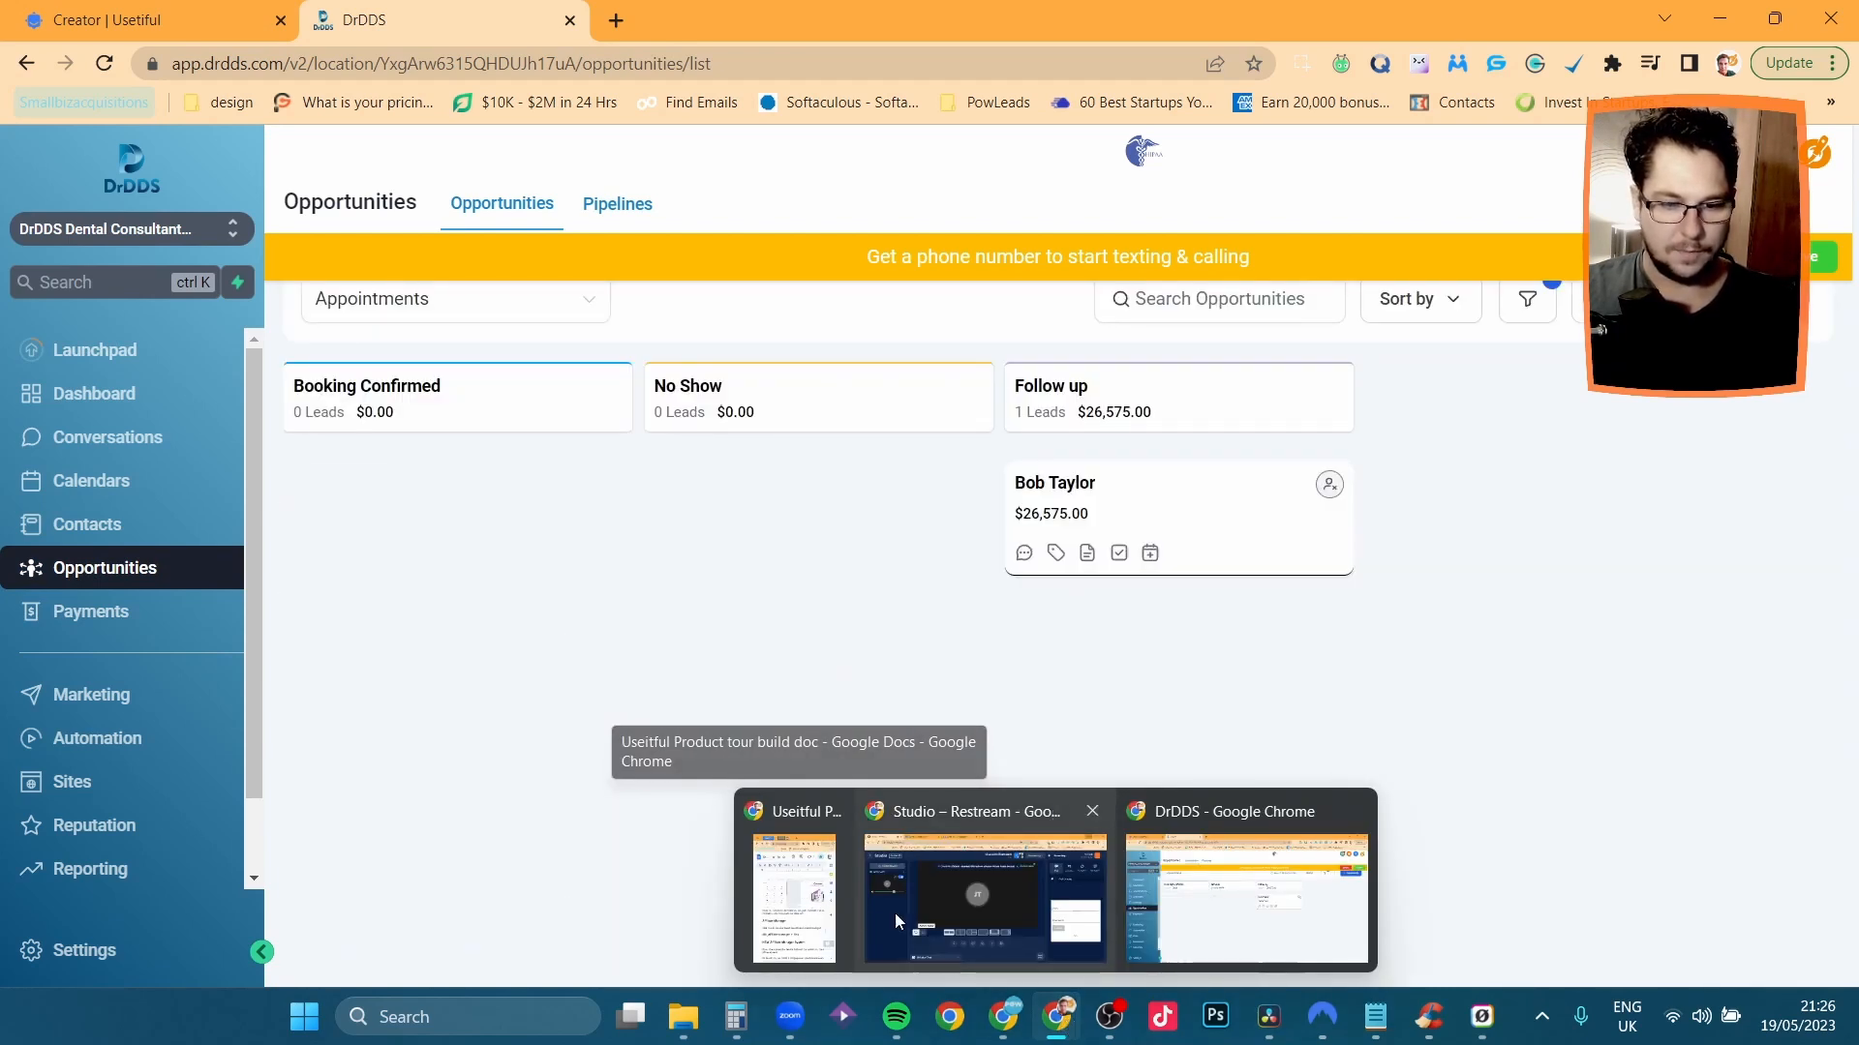
{"action": "left_click", "coordinate": [789, 896]}
{"action": "scroll", "coordinate": [1552, 786], "scroll_direction": "up", "scroll_amount": 20}
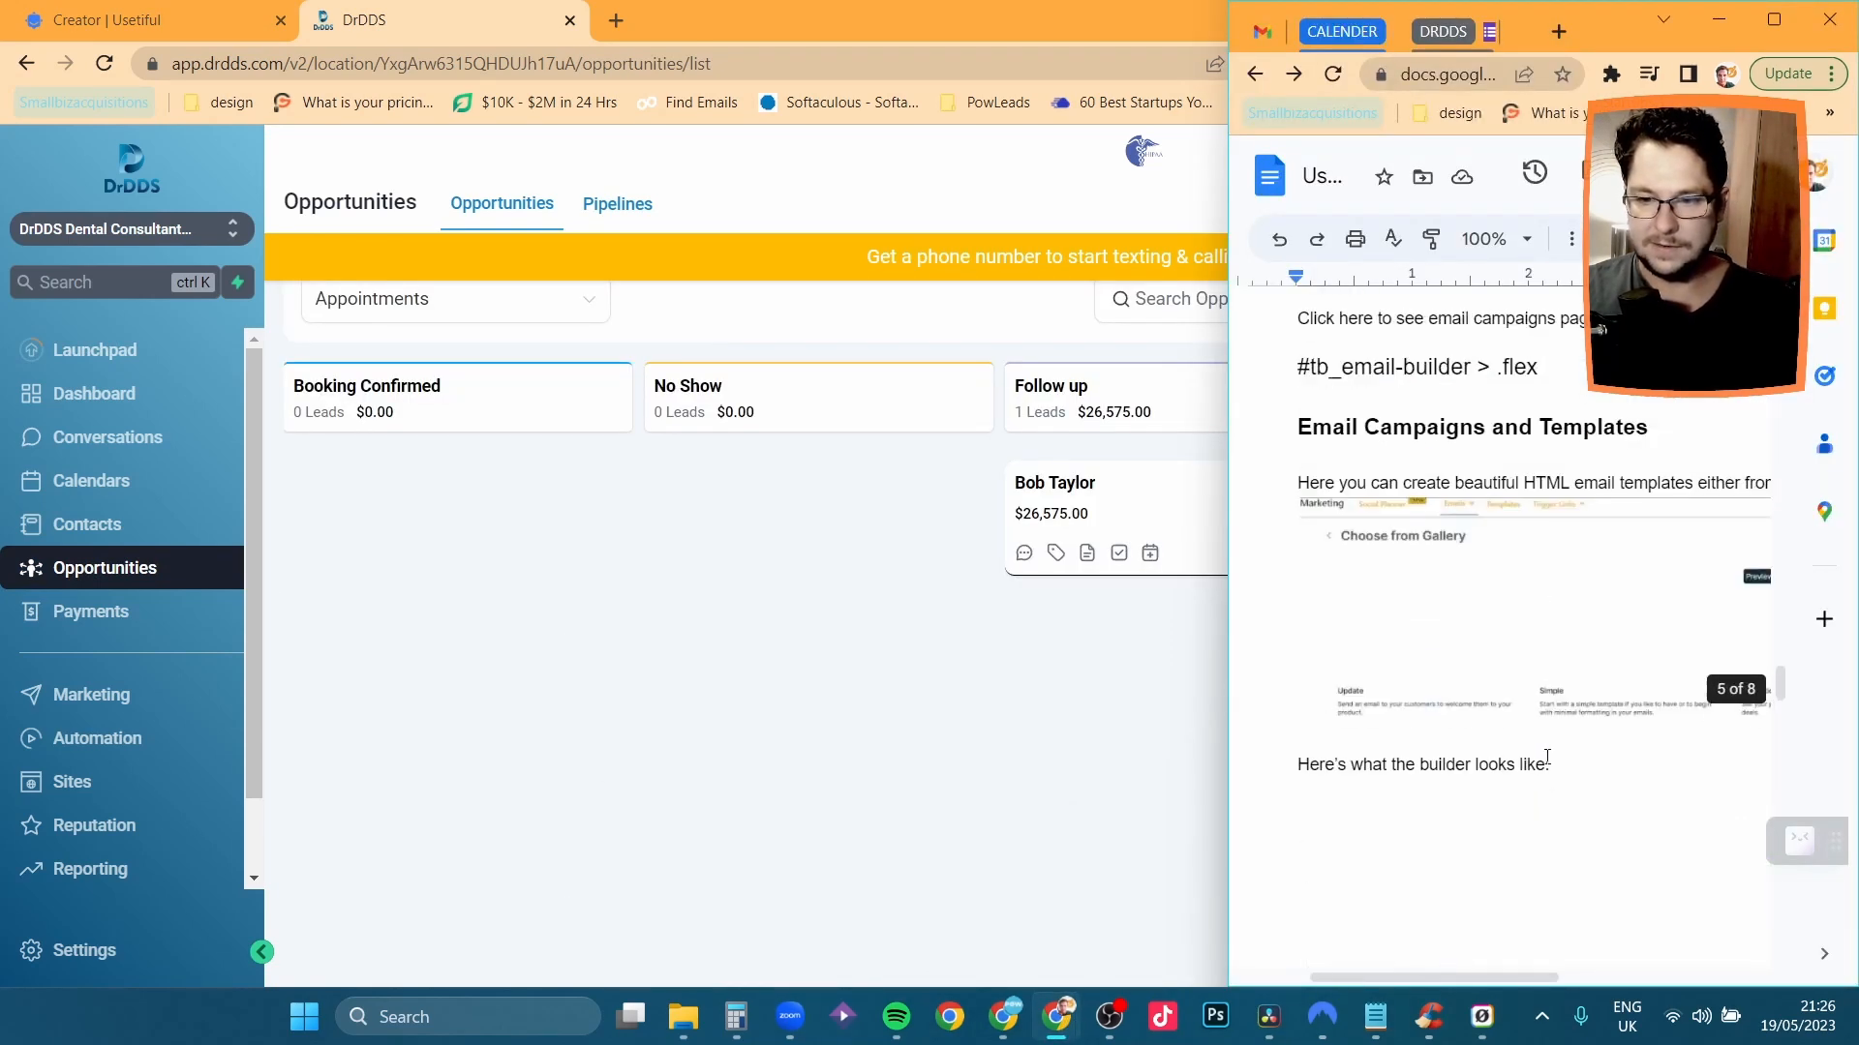
{"action": "scroll", "coordinate": [1547, 758], "scroll_direction": "up", "scroll_amount": 12}
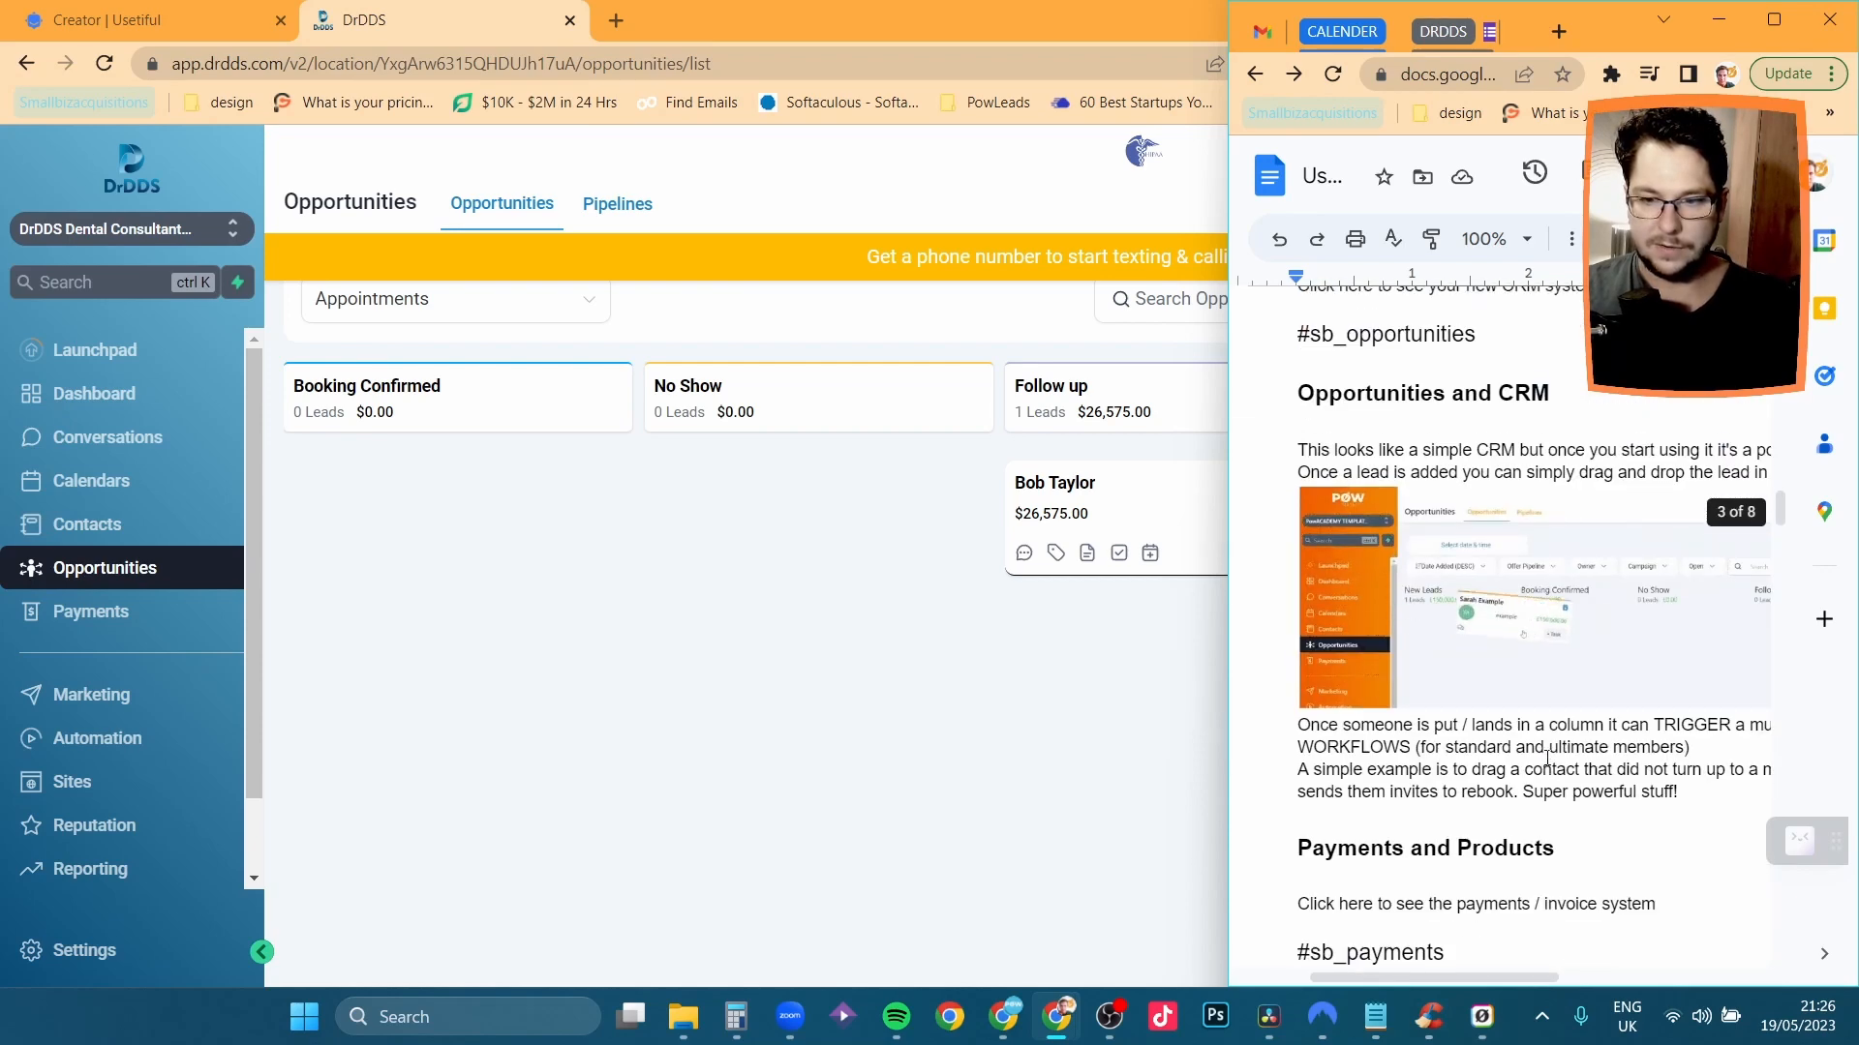
{"action": "scroll", "coordinate": [1547, 758], "scroll_direction": "down", "scroll_amount": 7}
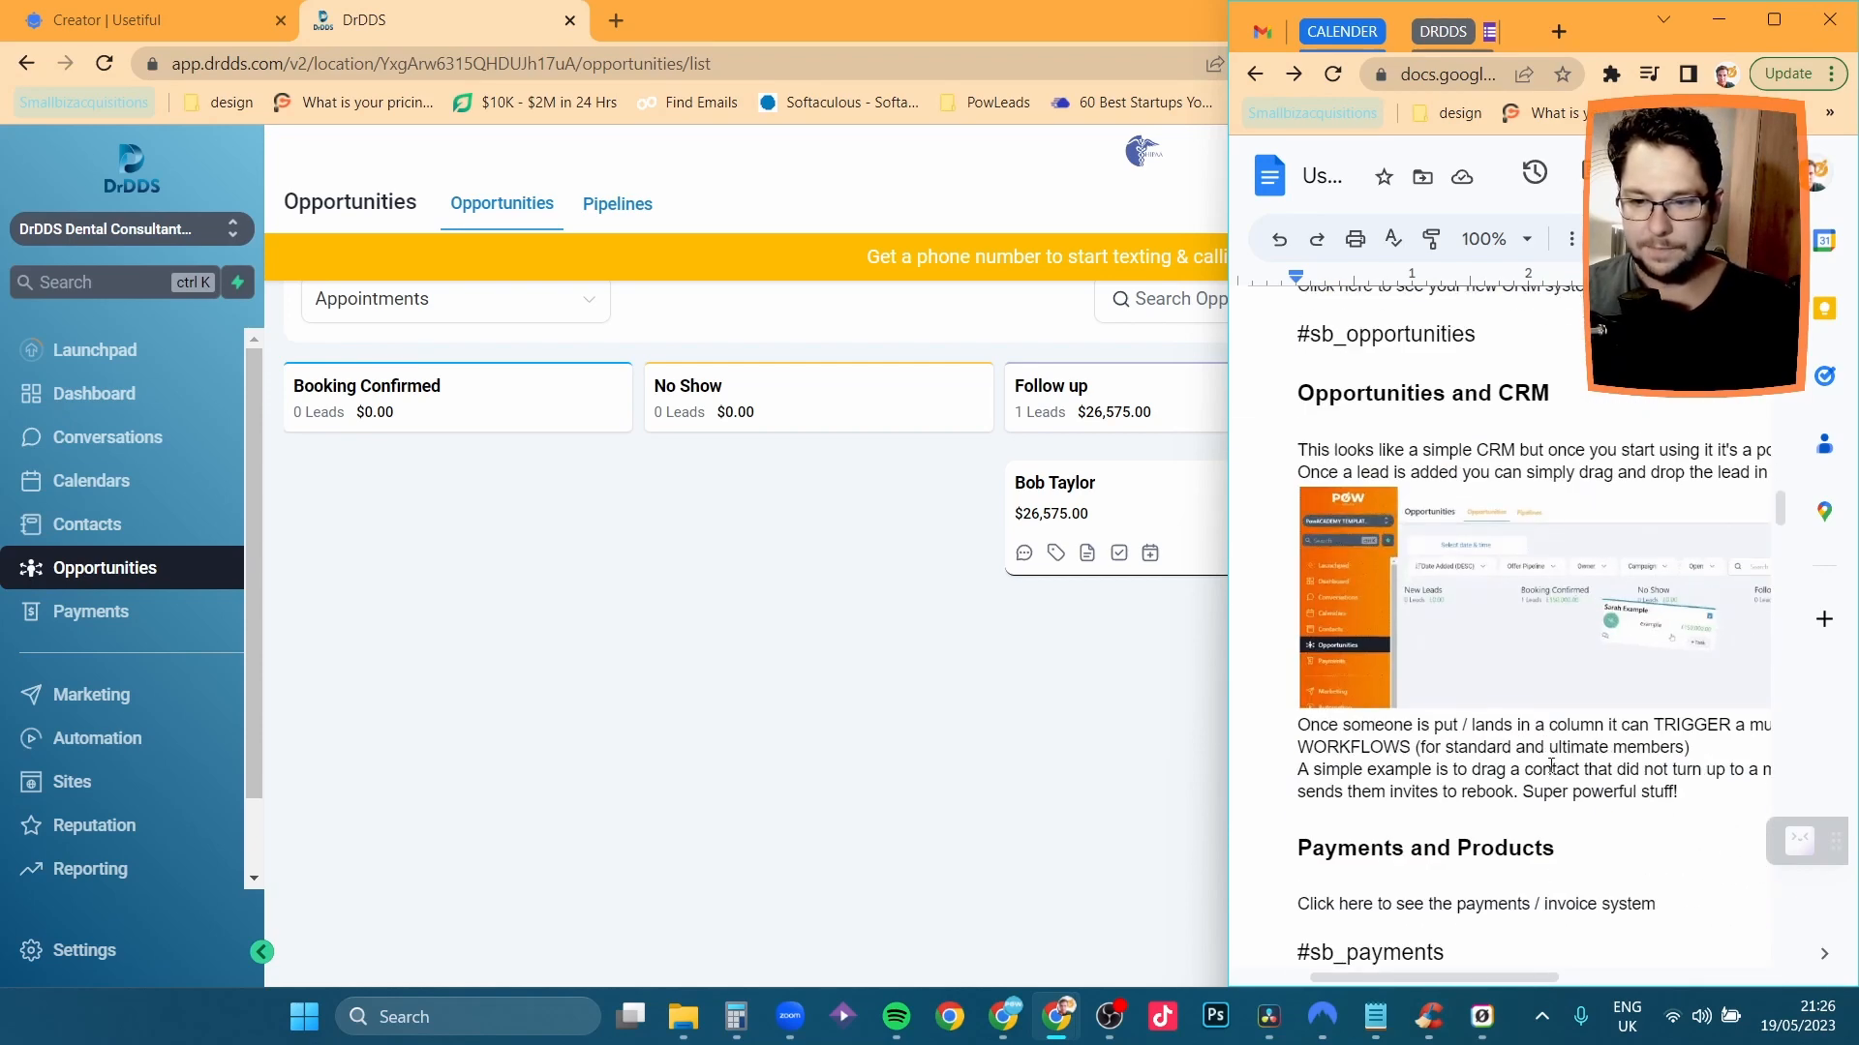
{"action": "scroll", "coordinate": [1529, 774], "scroll_direction": "up", "scroll_amount": 5}
{"action": "scroll", "coordinate": [1528, 774], "scroll_direction": "down", "scroll_amount": 4}
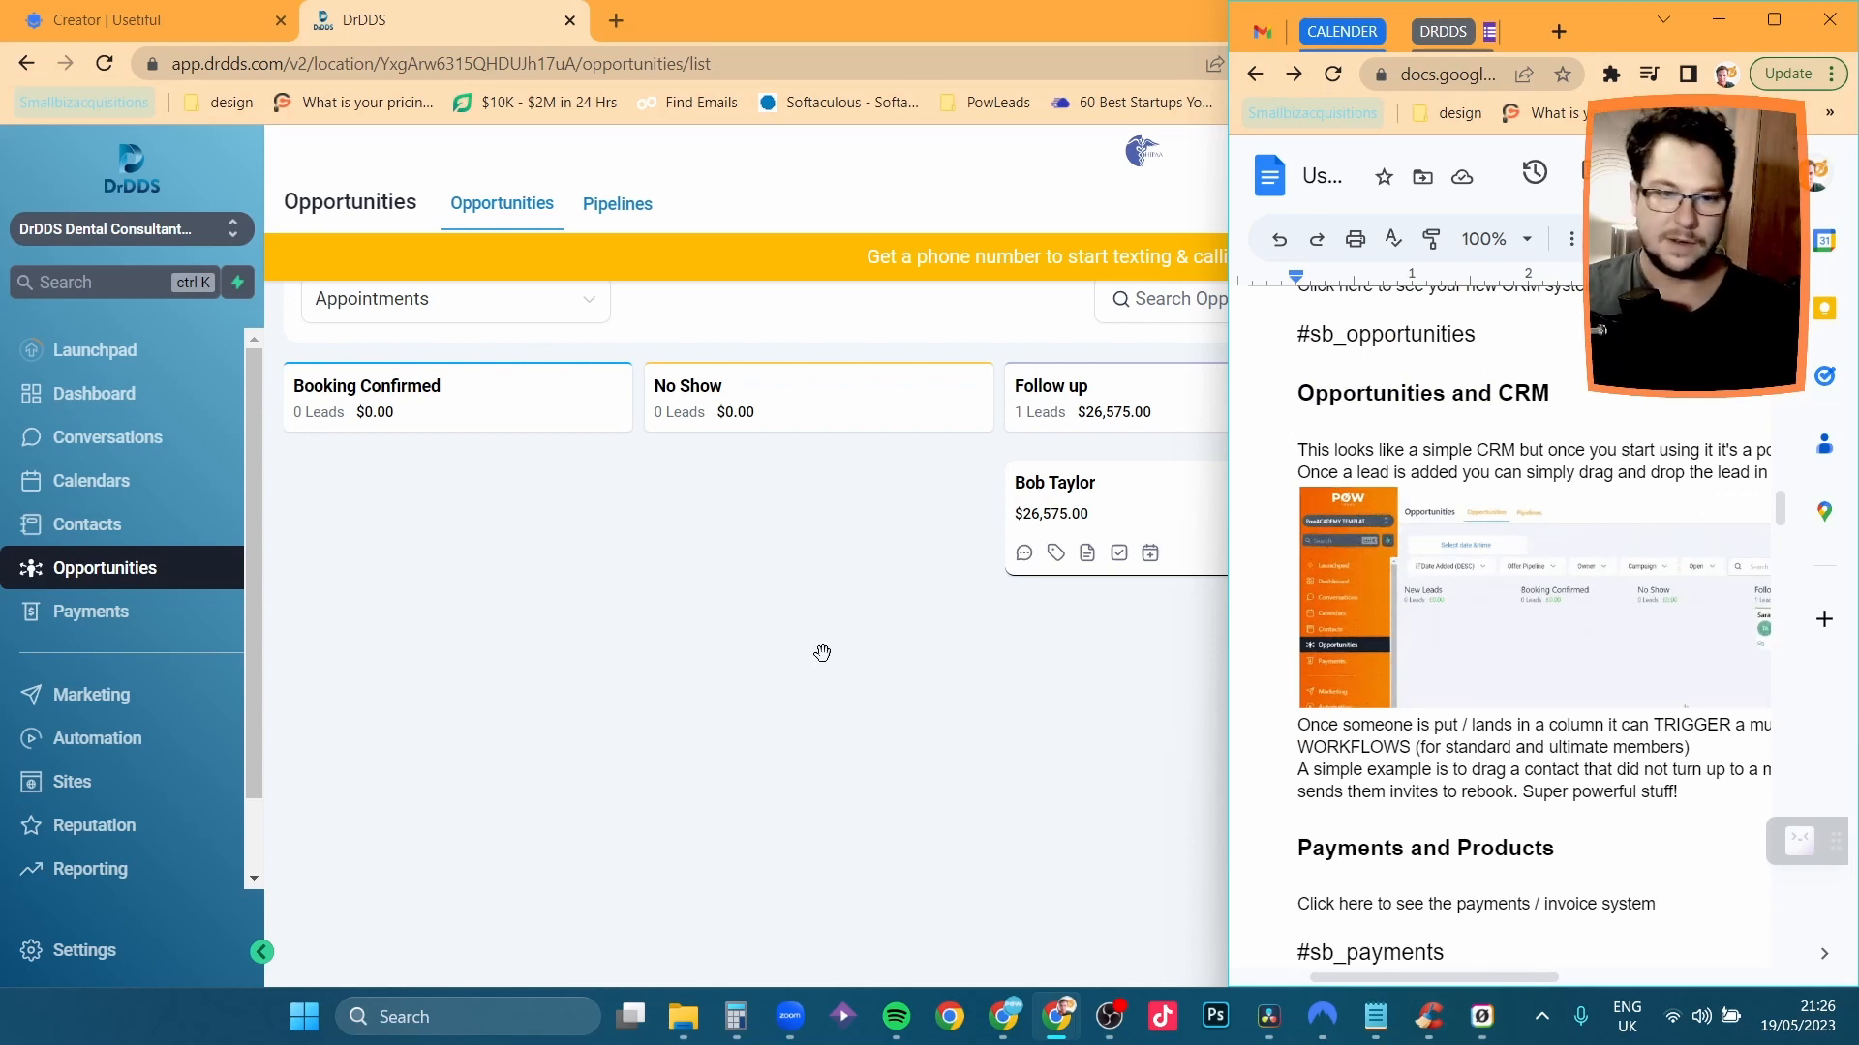
Move the lead card from the Follow up column to Booking Confirmed on the DrDDS Opportunities board.
{"action": "left_click", "coordinate": [656, 526]}
{"action": "left_click_drag", "start_coordinate": [1233, 518], "coordinate": [518, 530]}
{"action": "right_click", "coordinate": [1302, 64]}
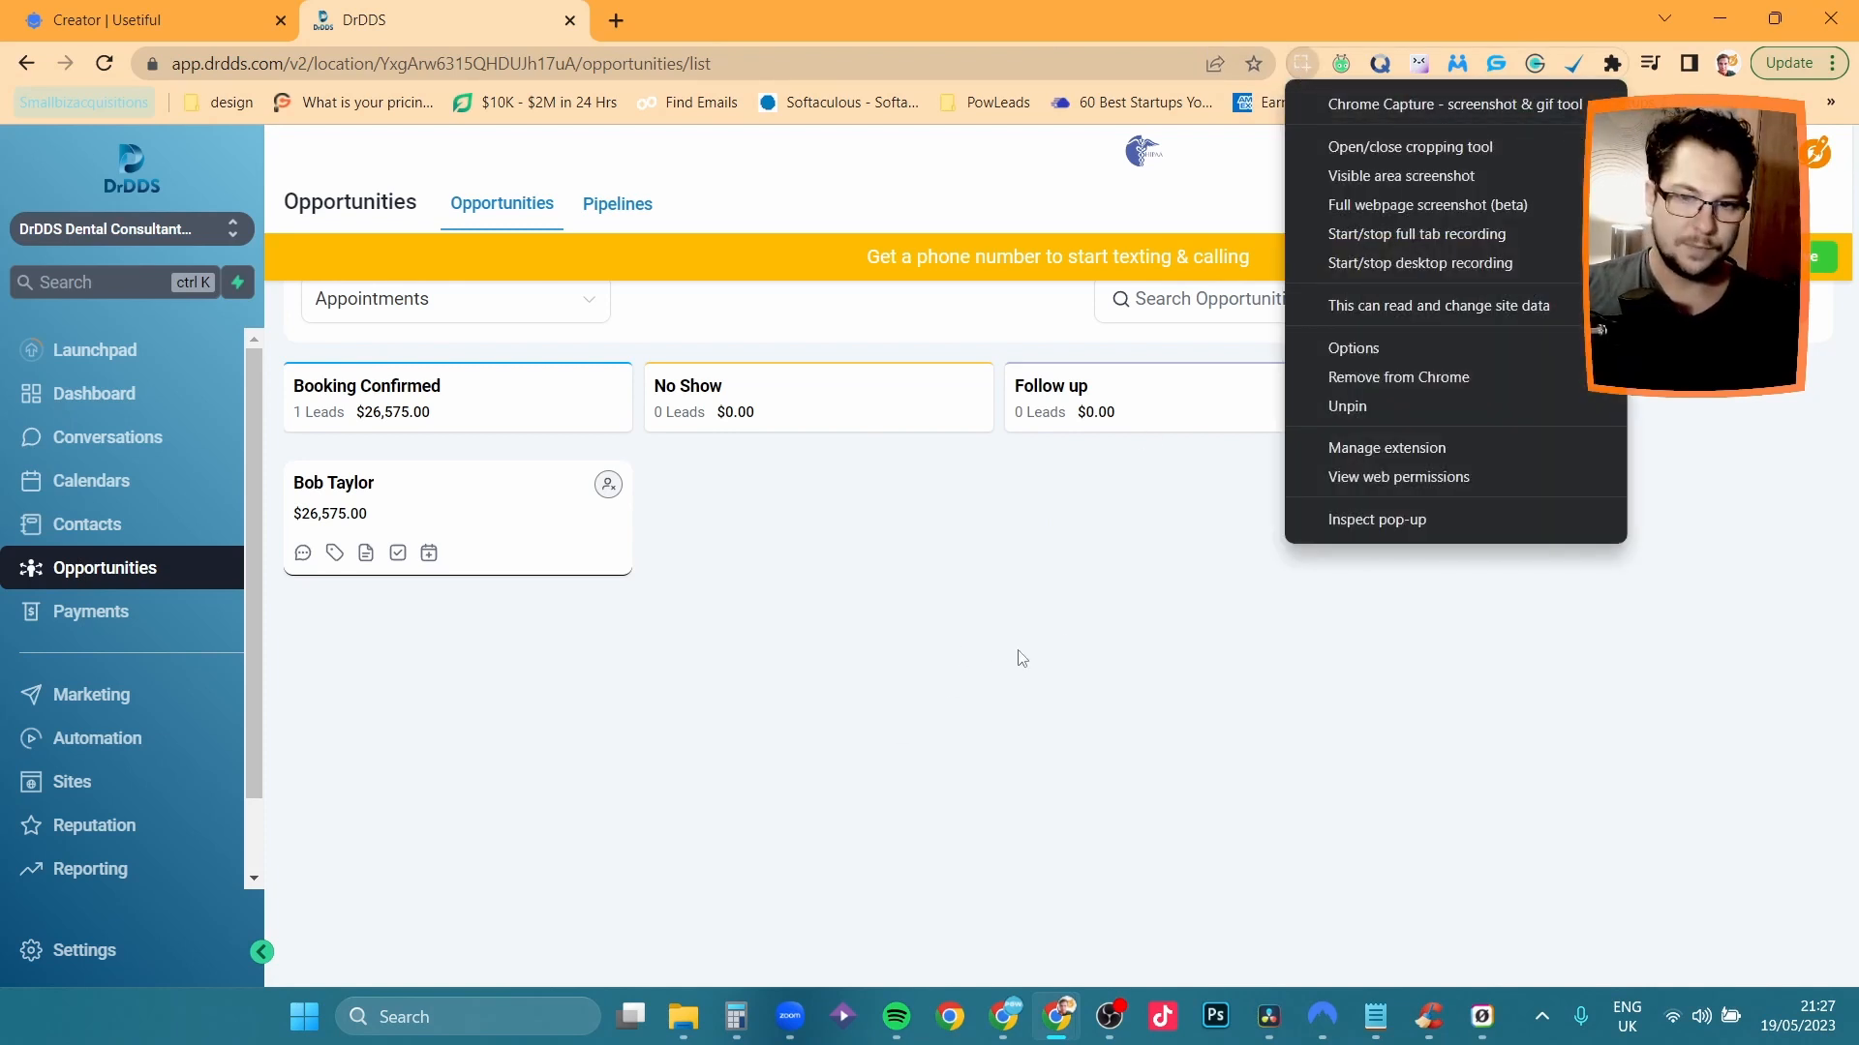
{"action": "left_click", "coordinate": [1084, 615]}
{"action": "left_click", "coordinate": [465, 513]}
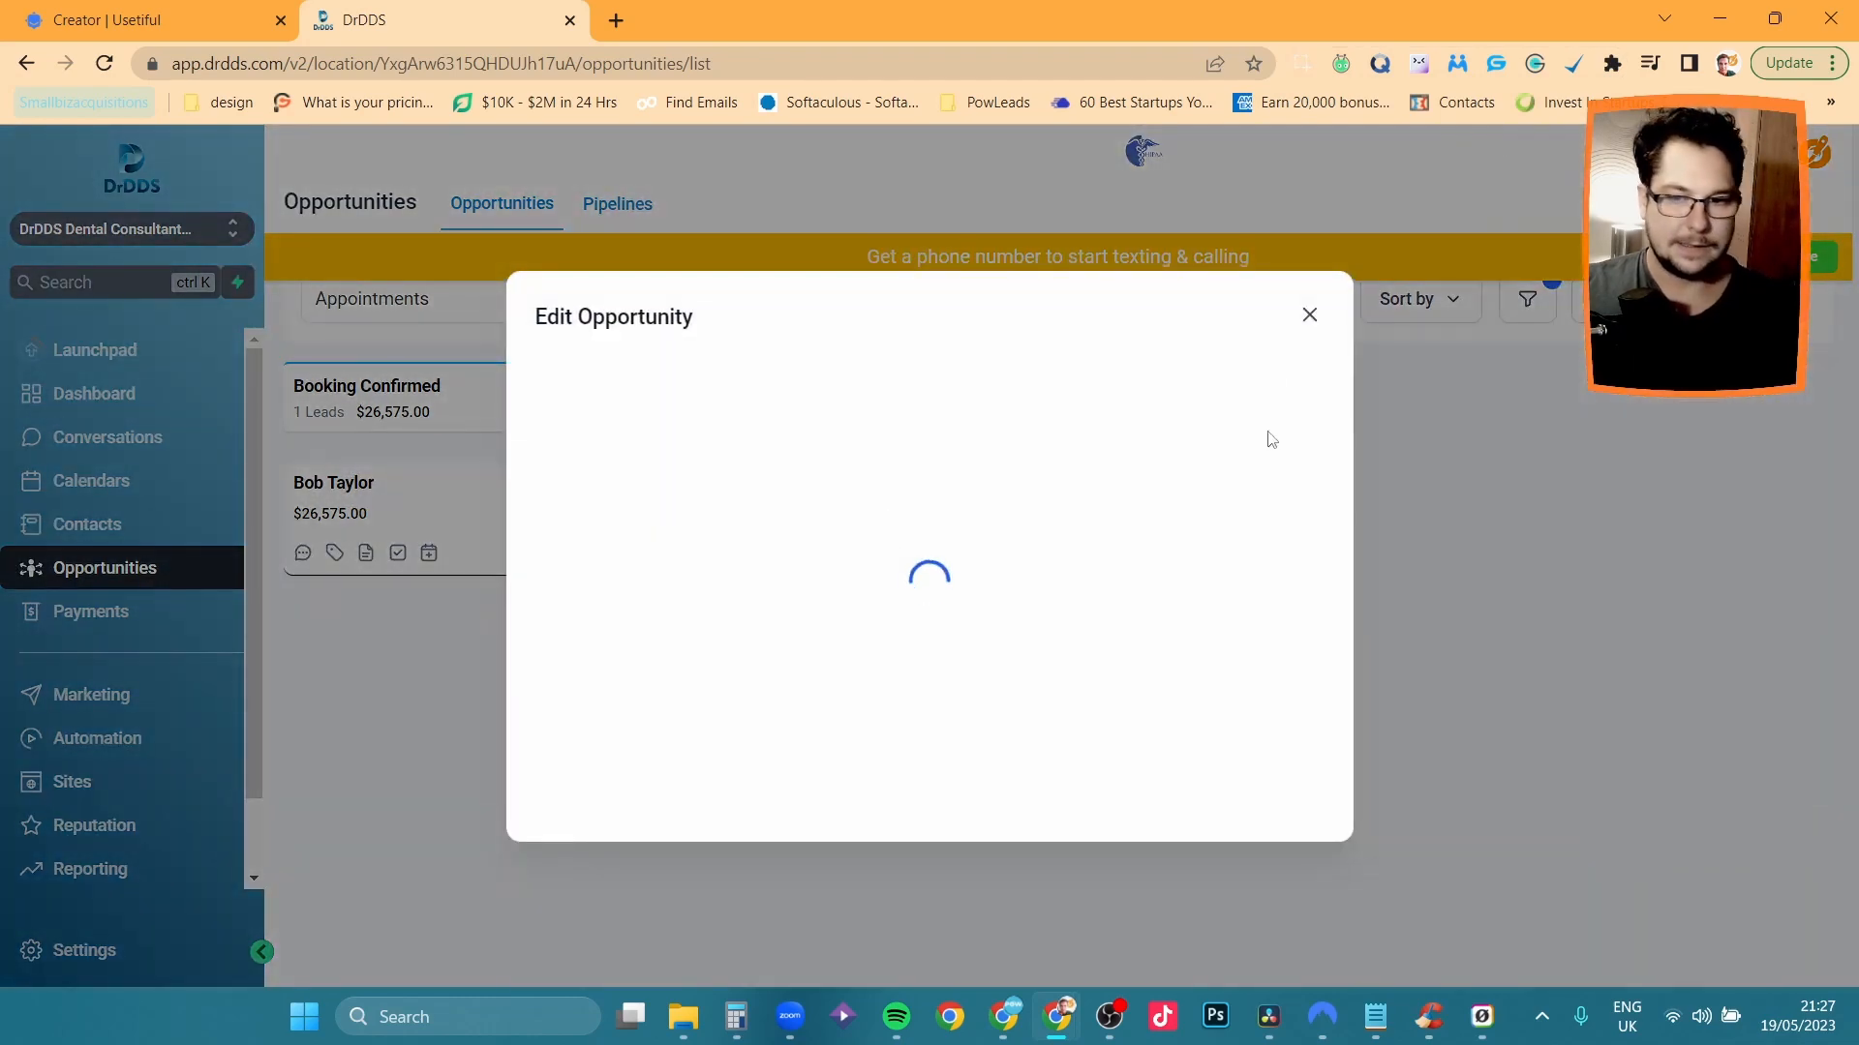
{"action": "left_click", "coordinate": [1306, 317]}
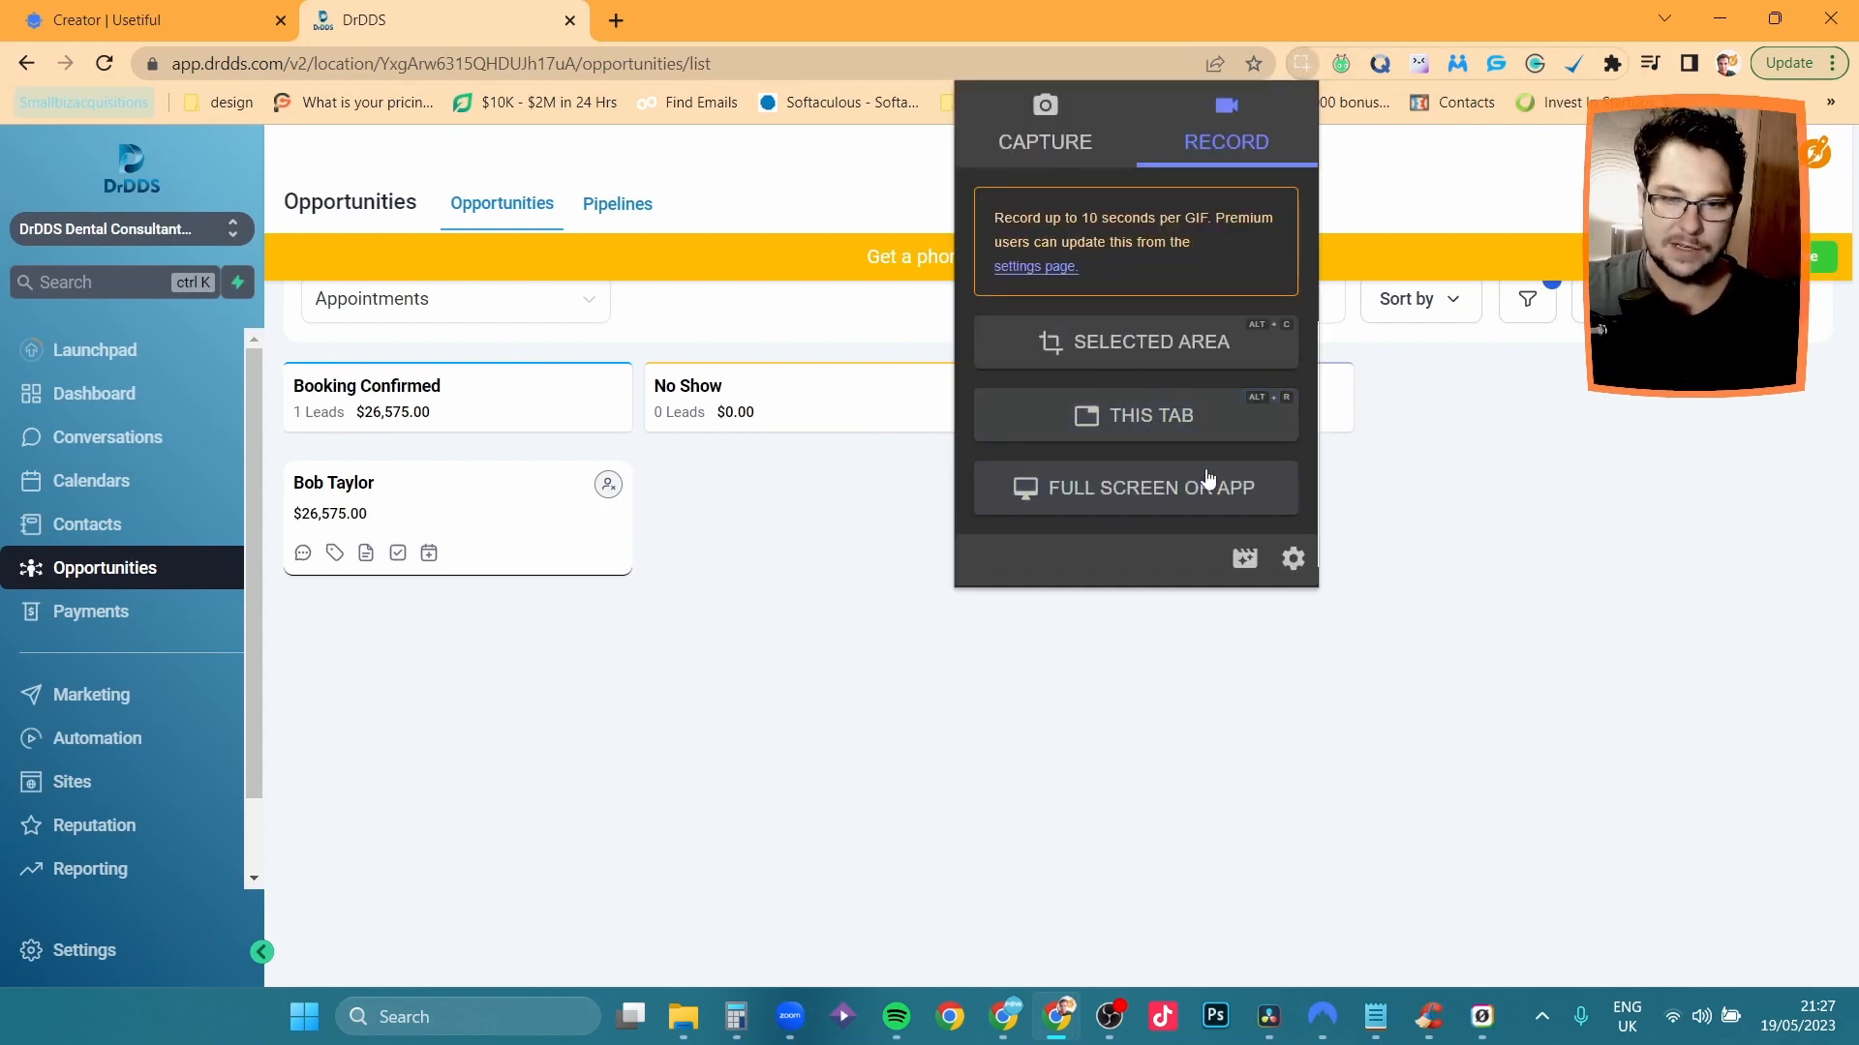
Record this tab with Chrome Capture while moving the lead card from Booking Confirmed towards the No Show column.
{"action": "left_click", "coordinate": [1024, 133]}
{"action": "left_click", "coordinate": [1249, 144]}
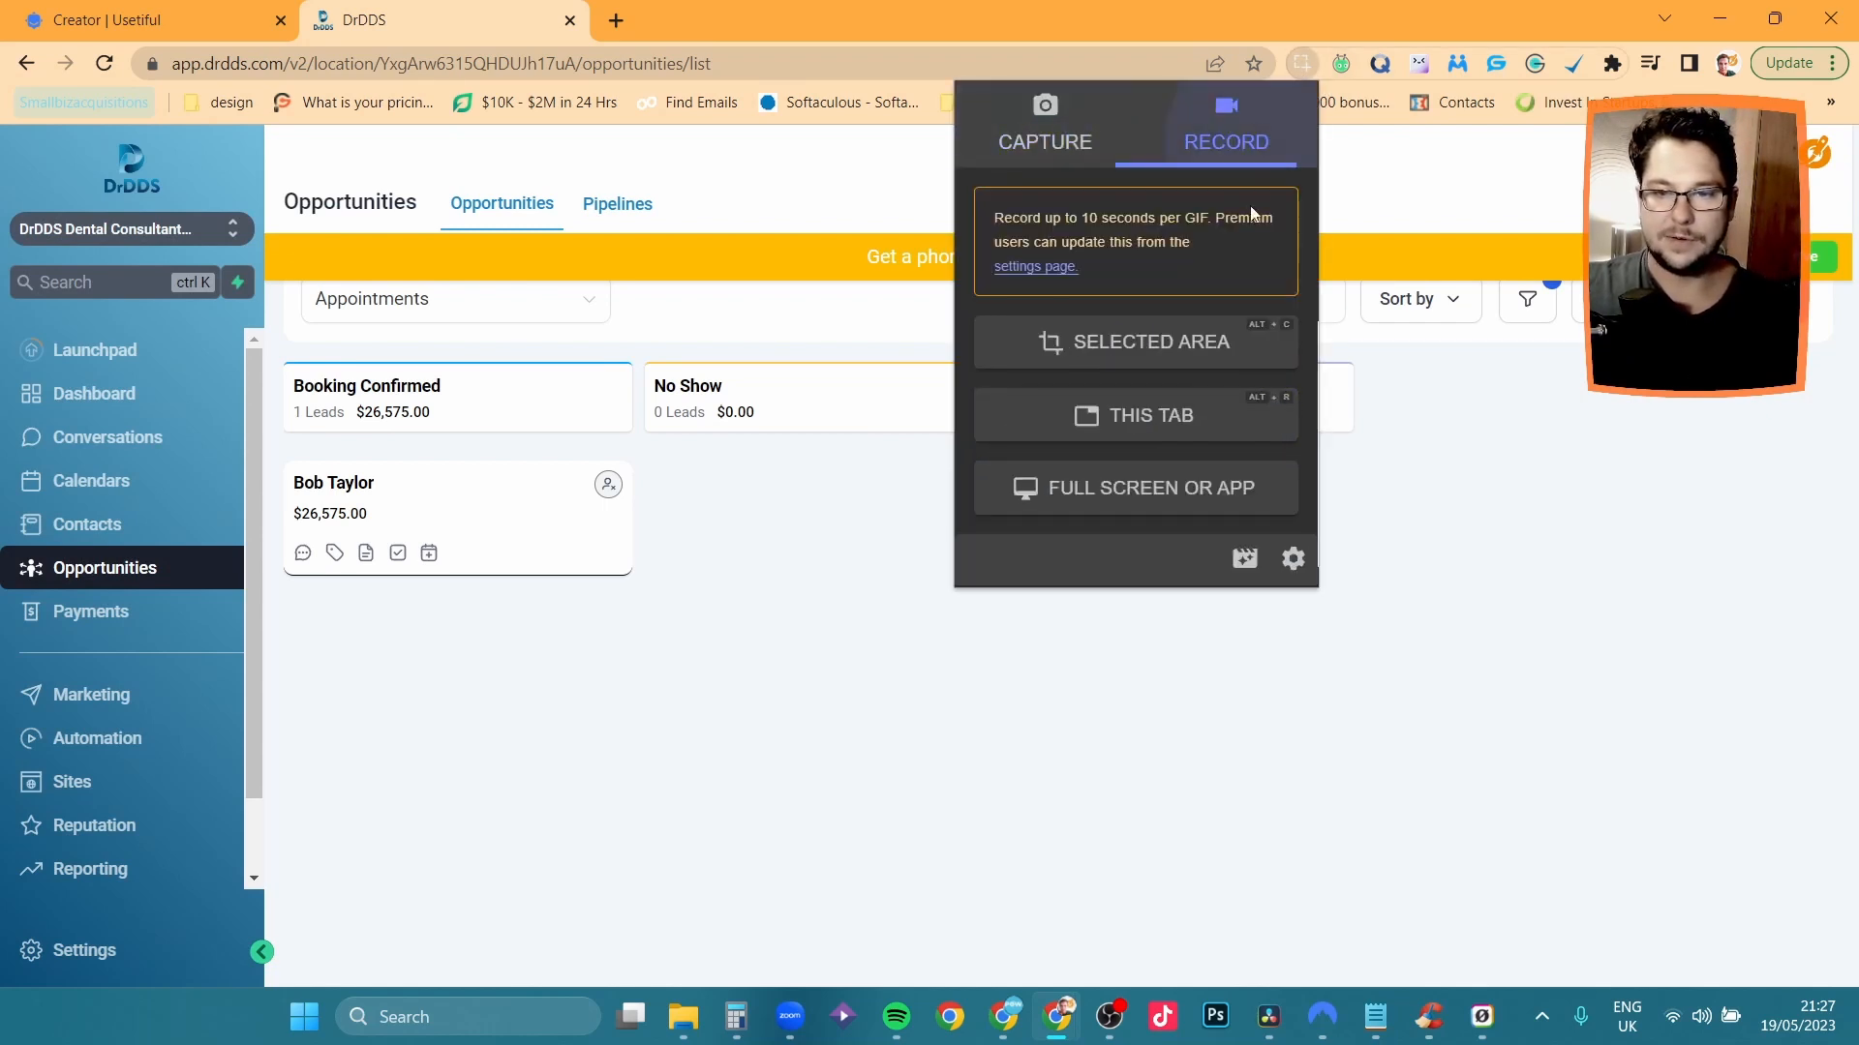
{"action": "left_click", "coordinate": [1173, 426]}
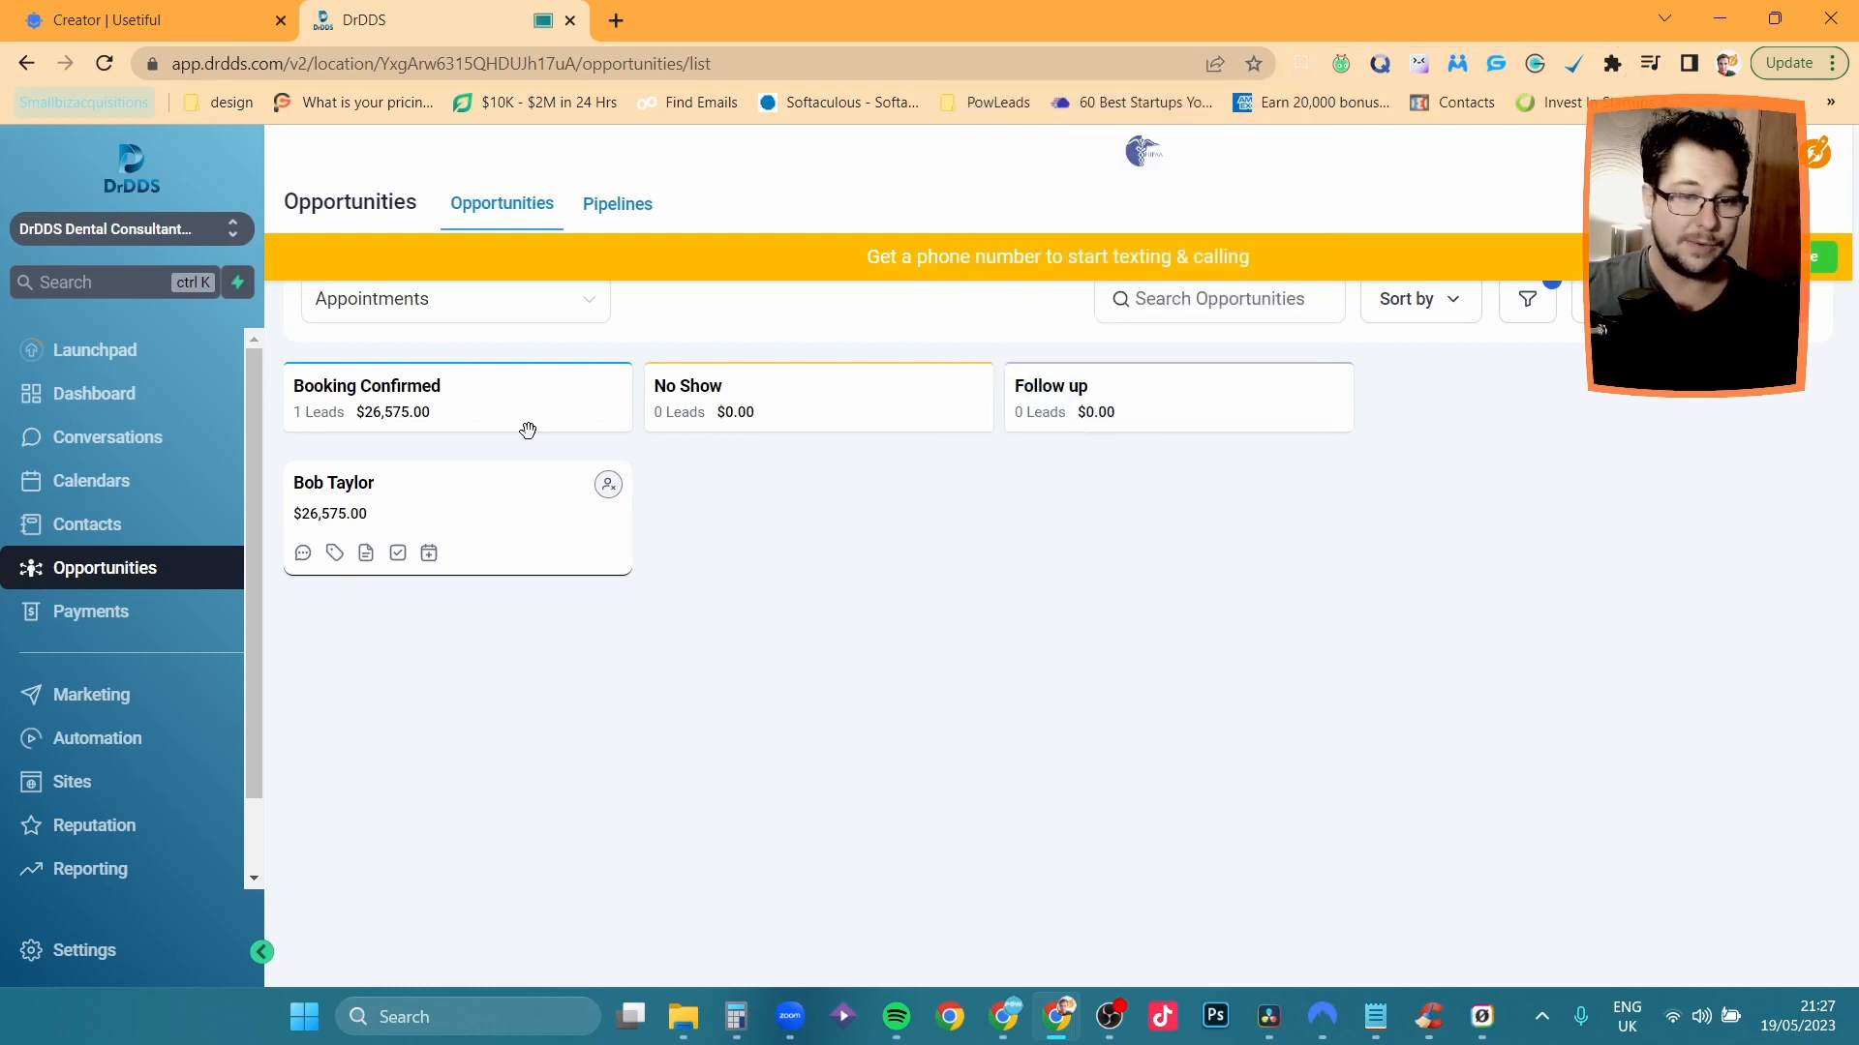
{"action": "left_click_drag", "start_coordinate": [440, 521], "coordinate": [858, 509]}
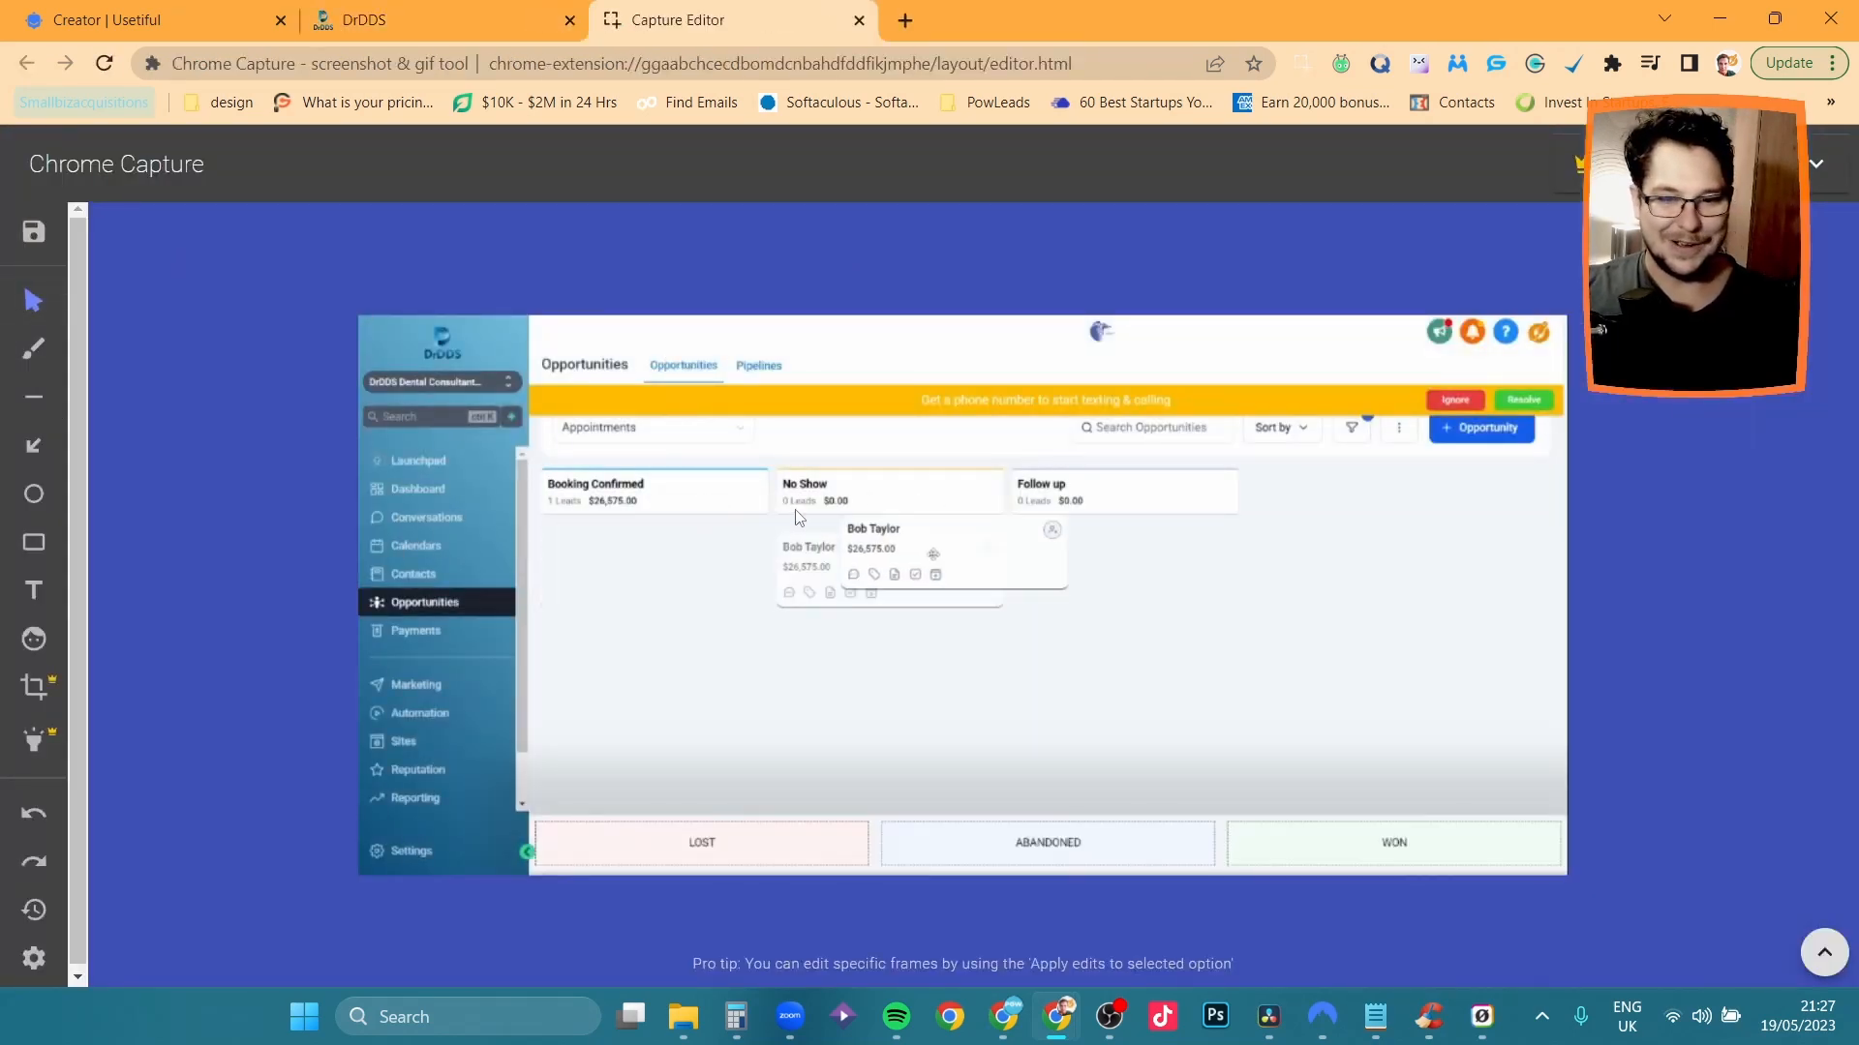
Save the recording in WebM format as chrome-capture-2023-4-19 to the Downloads folder.
{"action": "left_click", "coordinate": [34, 232]}
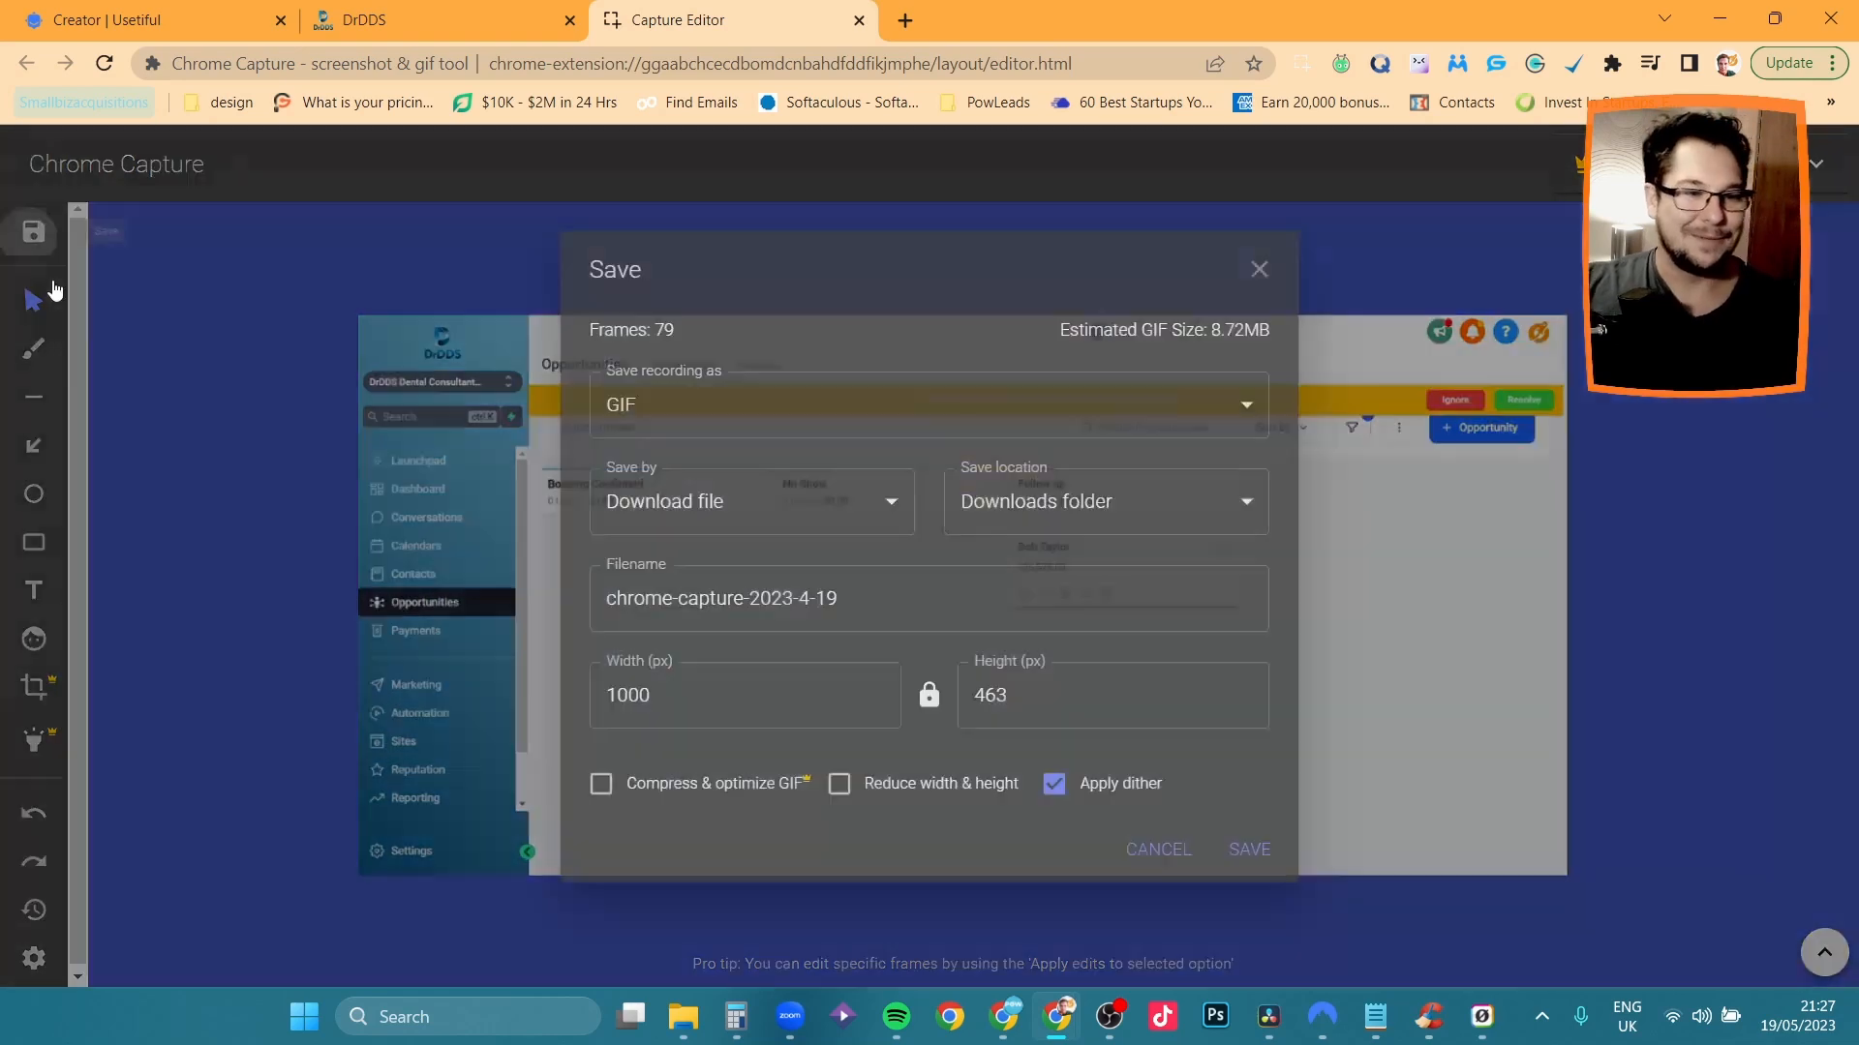
{"action": "left_click", "coordinate": [1073, 432]}
{"action": "left_click", "coordinate": [628, 362]}
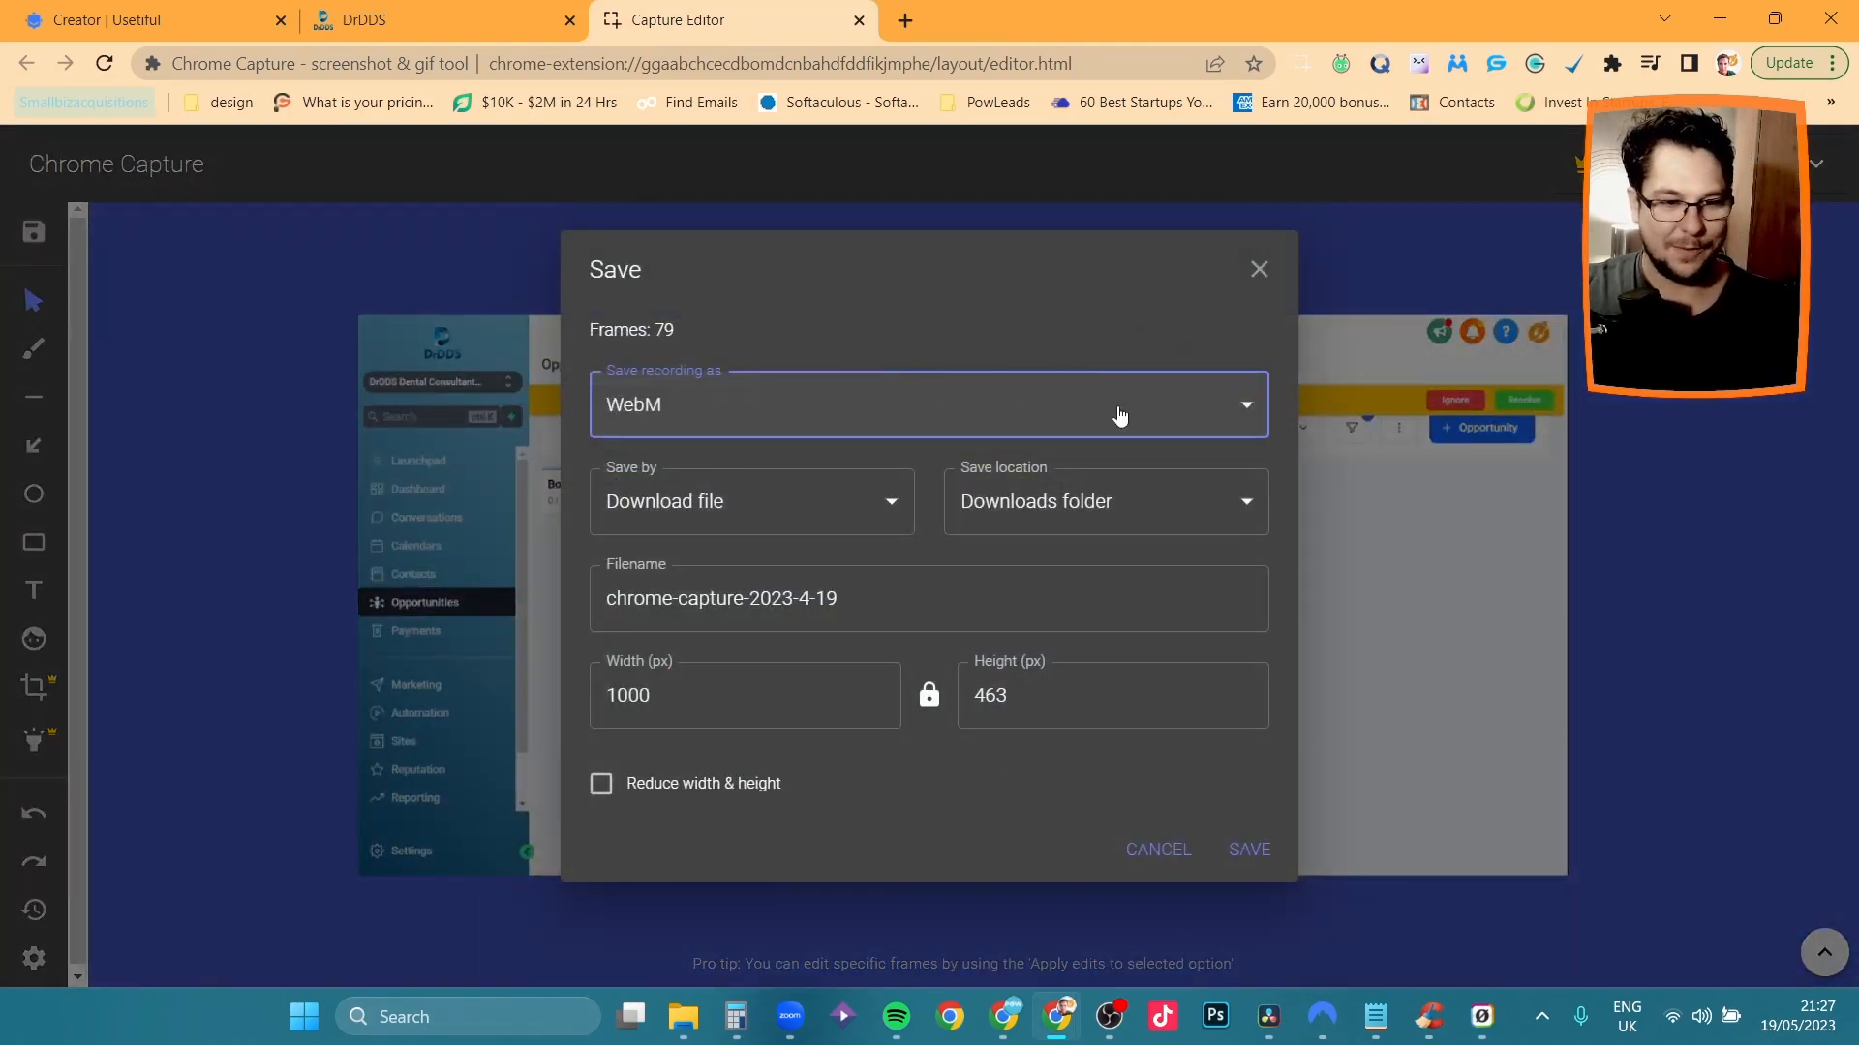
{"action": "left_click", "coordinate": [1241, 852]}
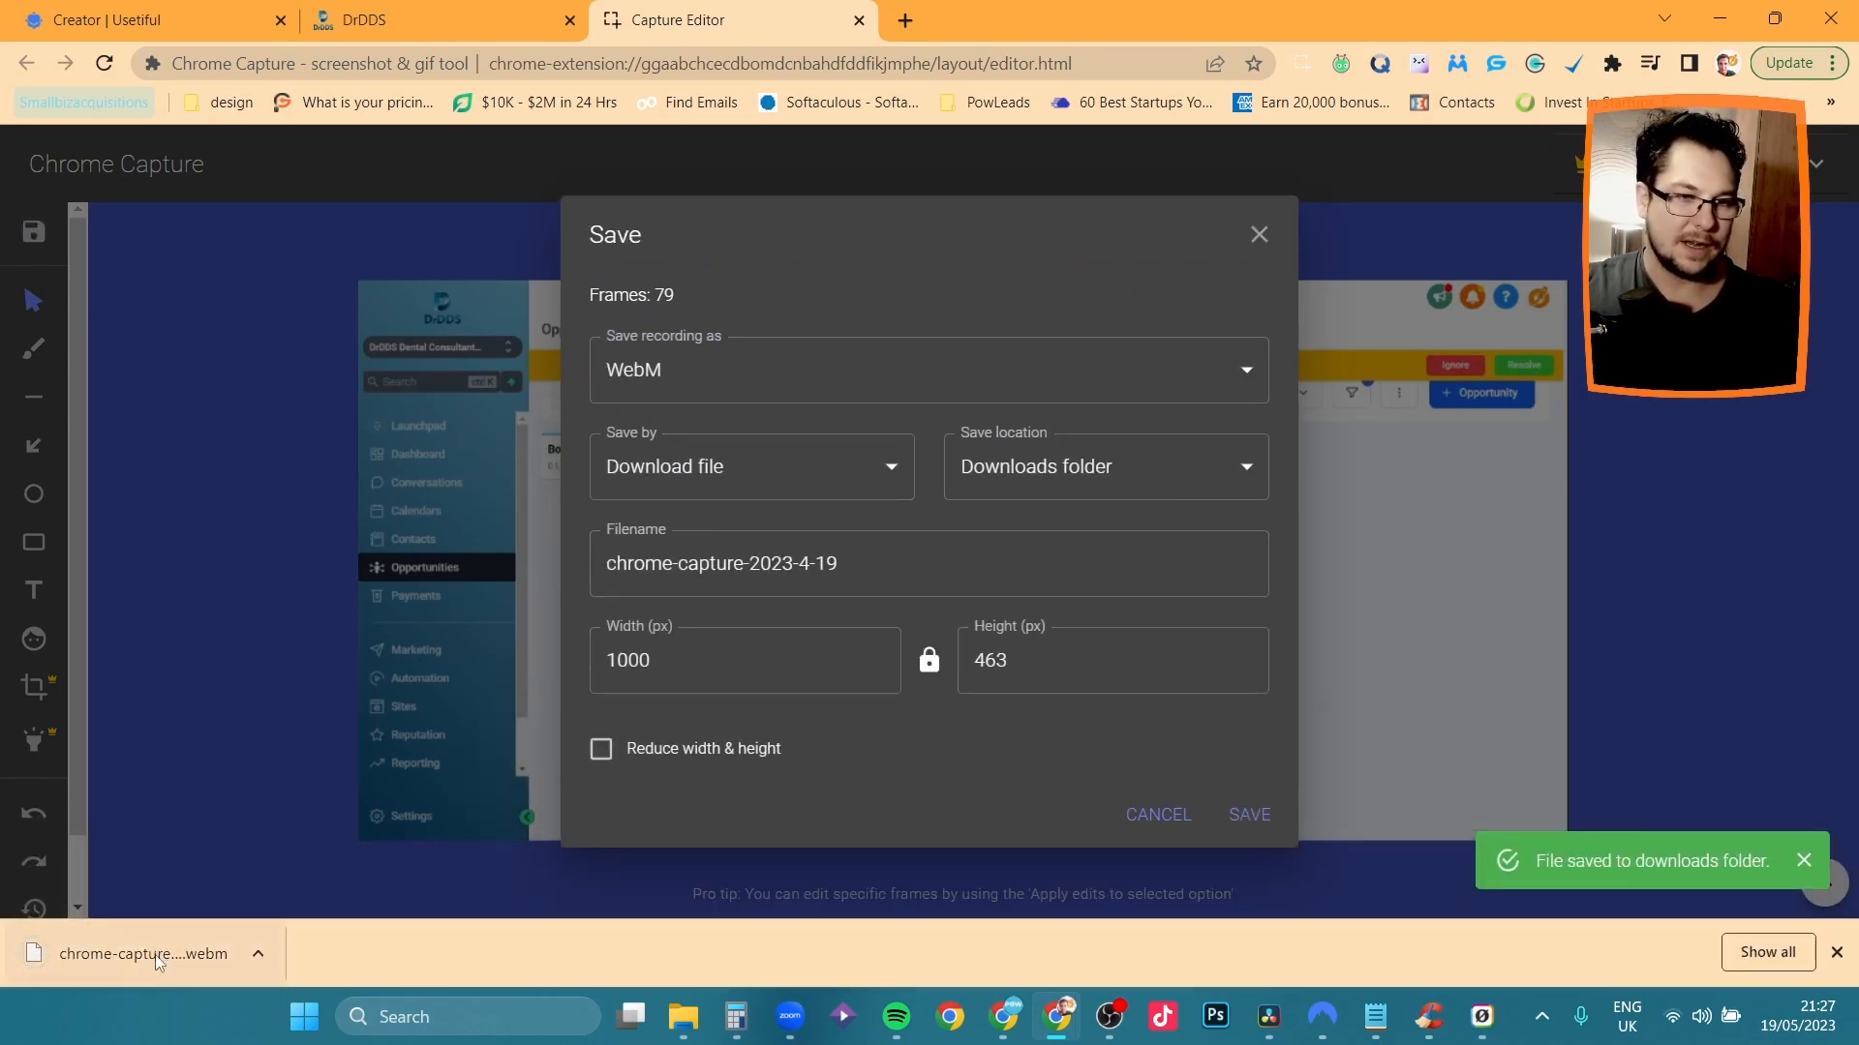
Return to the DrDDS Opportunities board and move the lead card from No Show back to Booking Confirmed.
{"action": "left_click", "coordinate": [468, 14]}
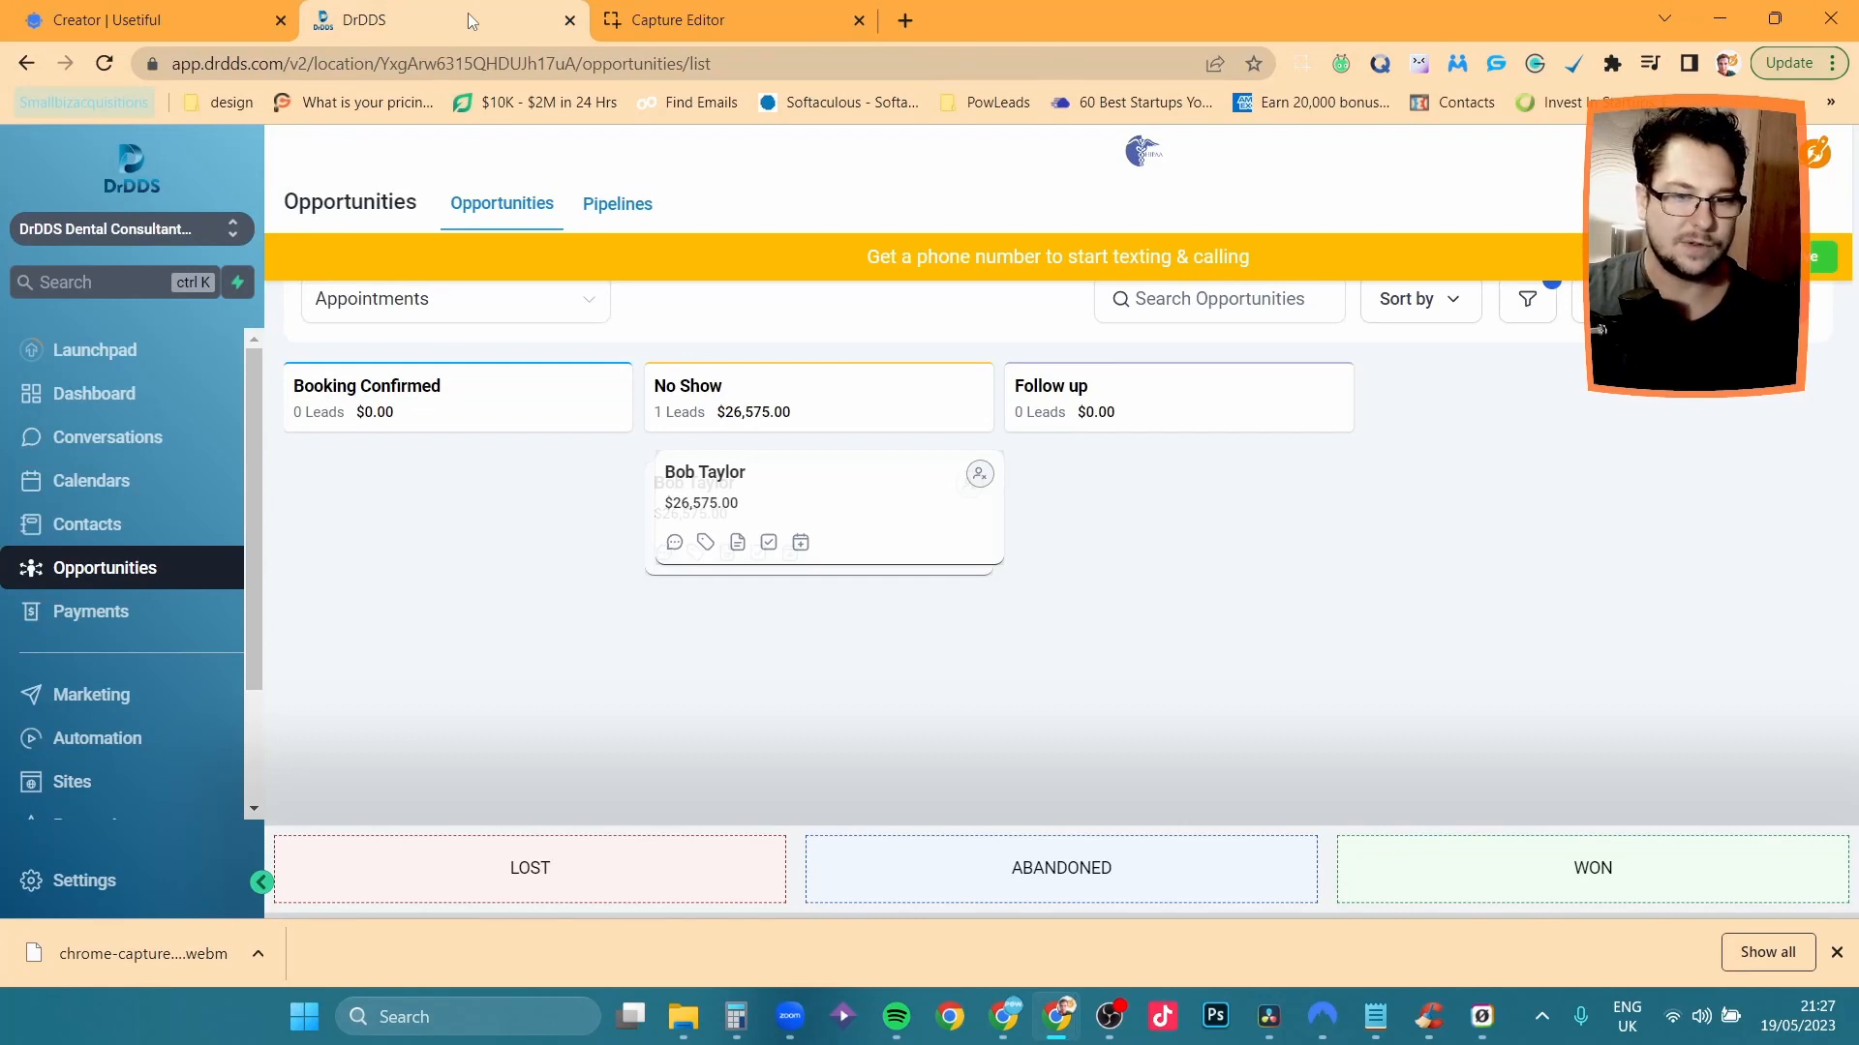
{"action": "left_click_drag", "start_coordinate": [833, 506], "coordinate": [597, 507]}
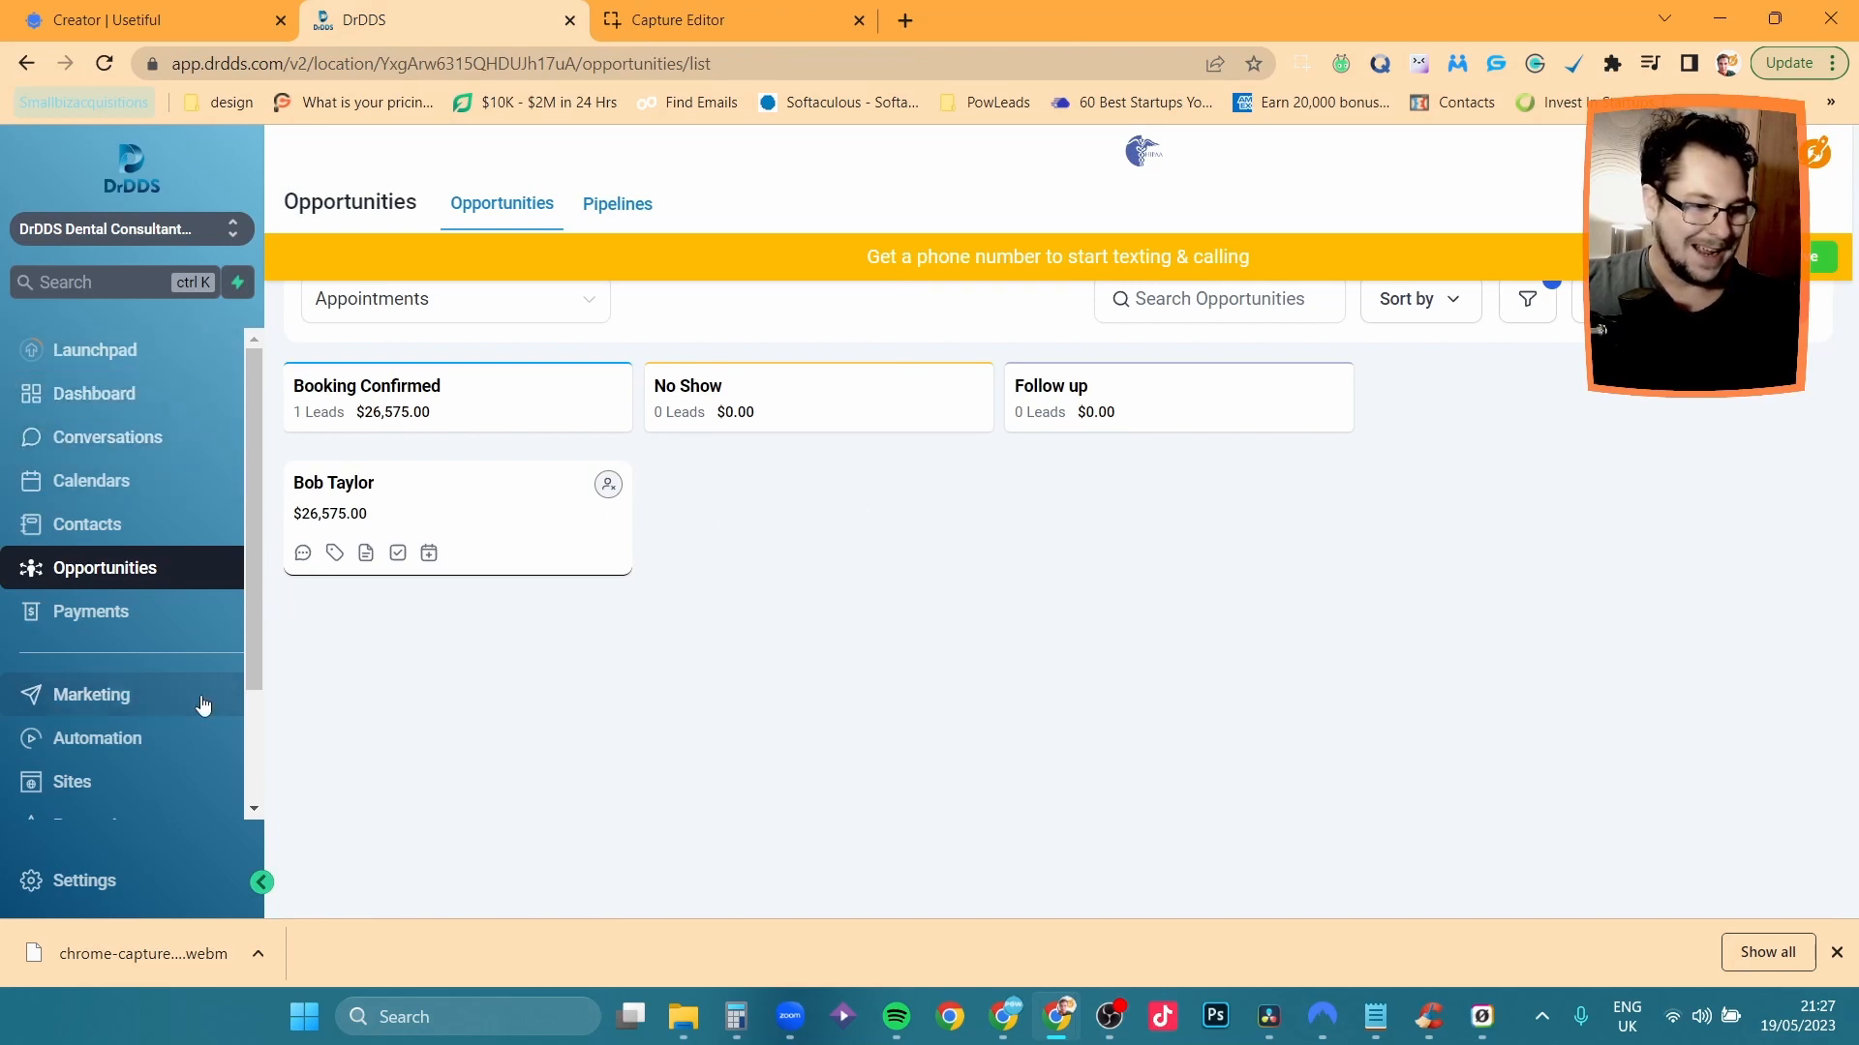
Open the media library from the Media section of the DrDDS settings.
{"action": "scroll", "coordinate": [205, 704], "scroll_direction": "down", "scroll_amount": 2}
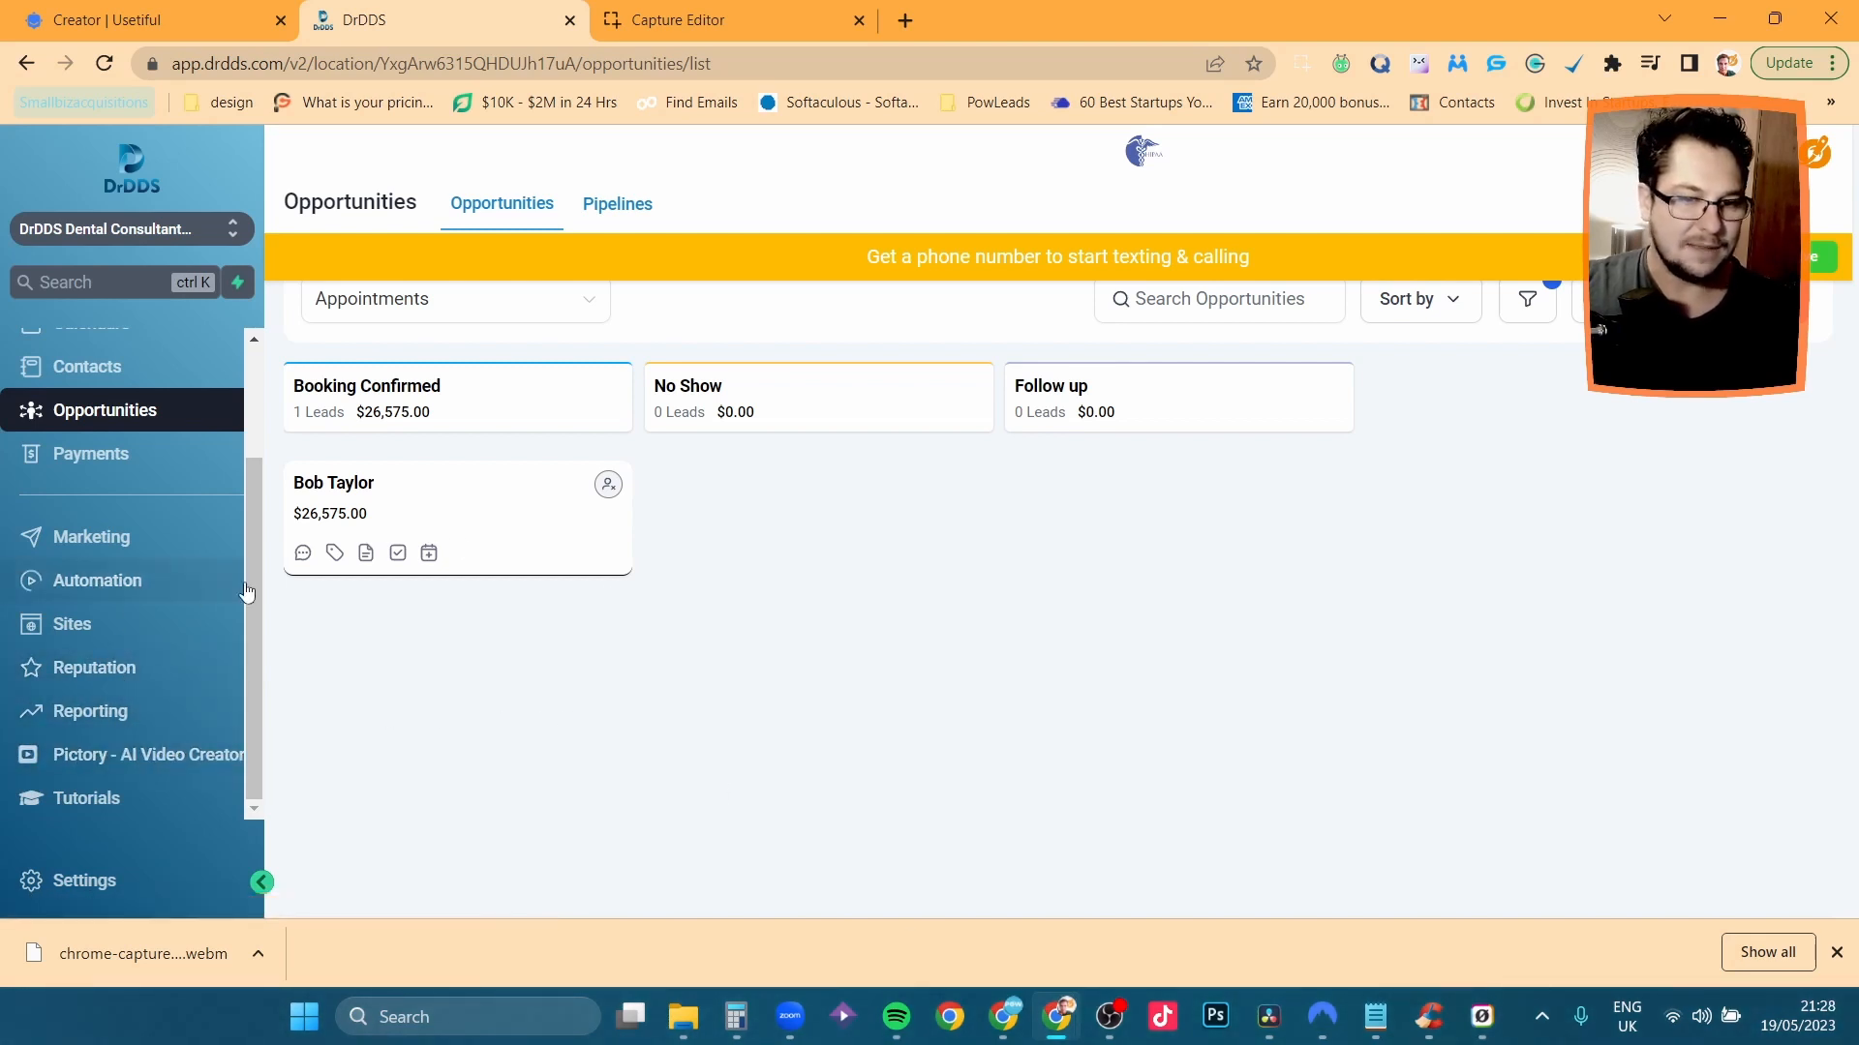
{"action": "left_click", "coordinate": [135, 879]}
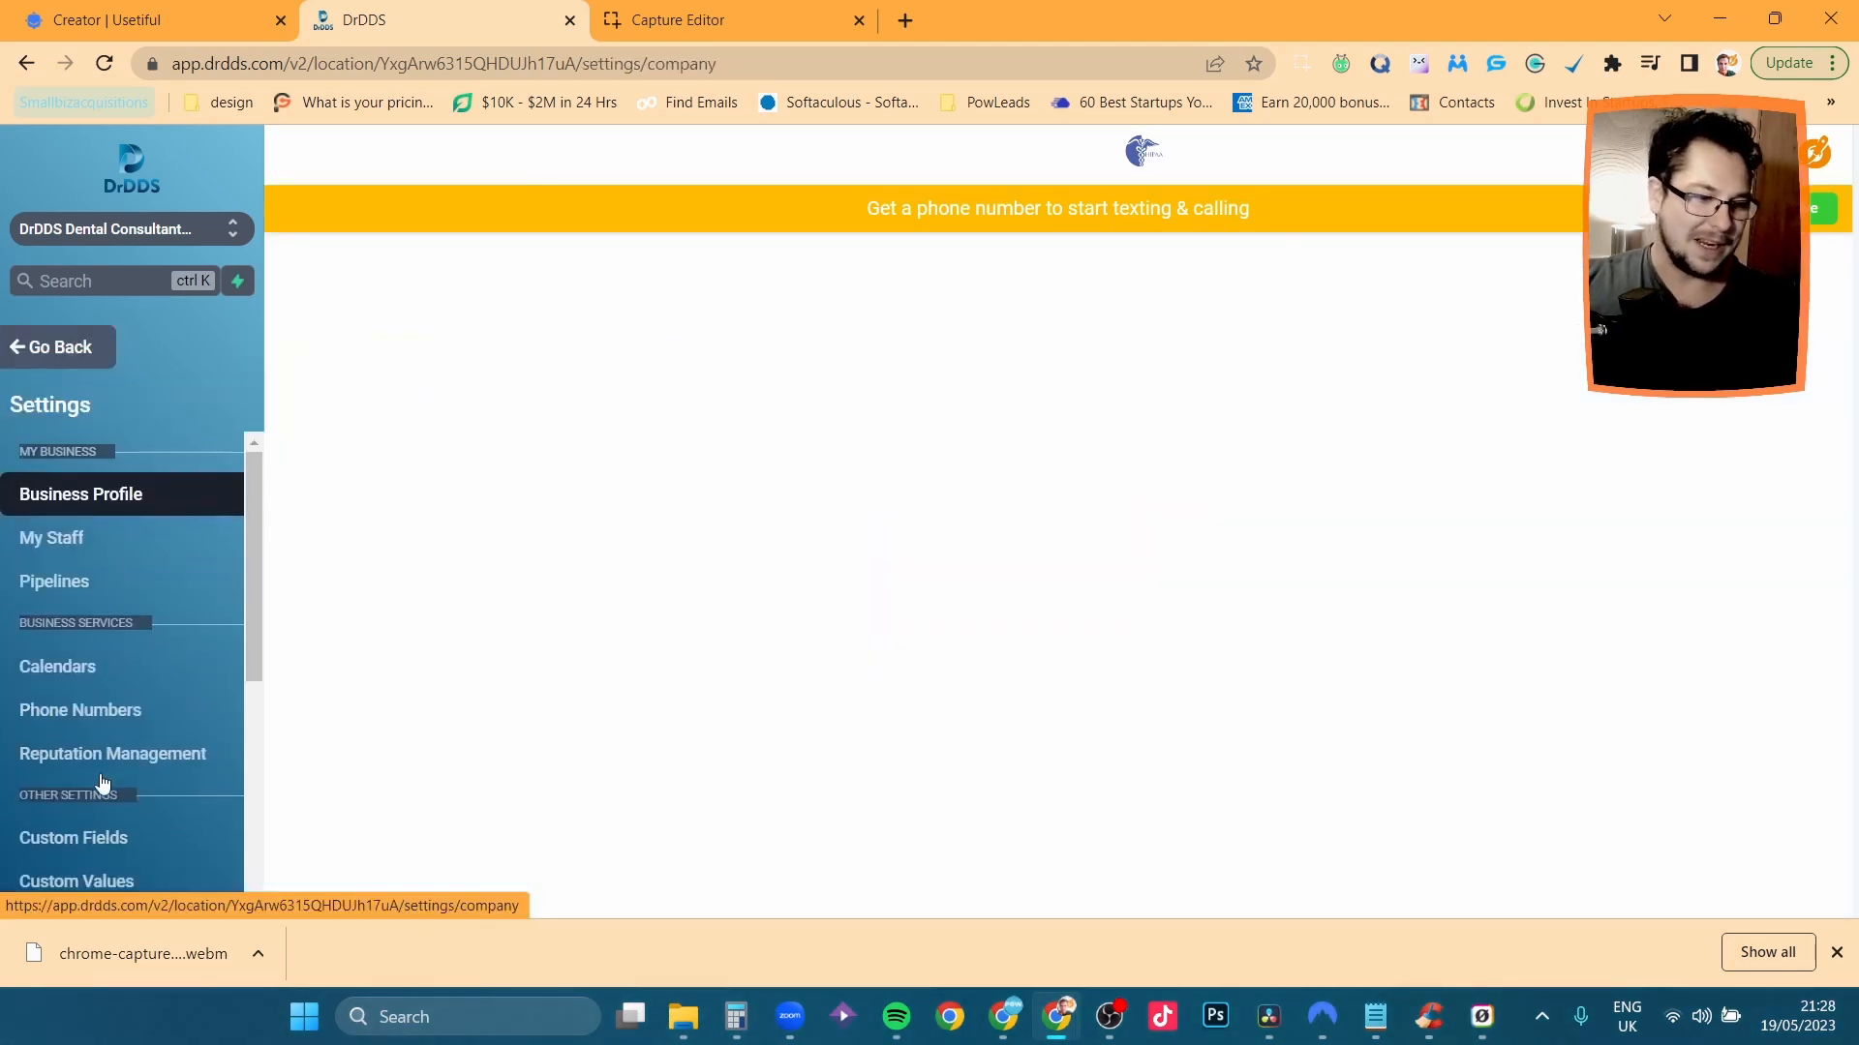
{"action": "scroll", "coordinate": [102, 782], "scroll_direction": "down", "scroll_amount": 5}
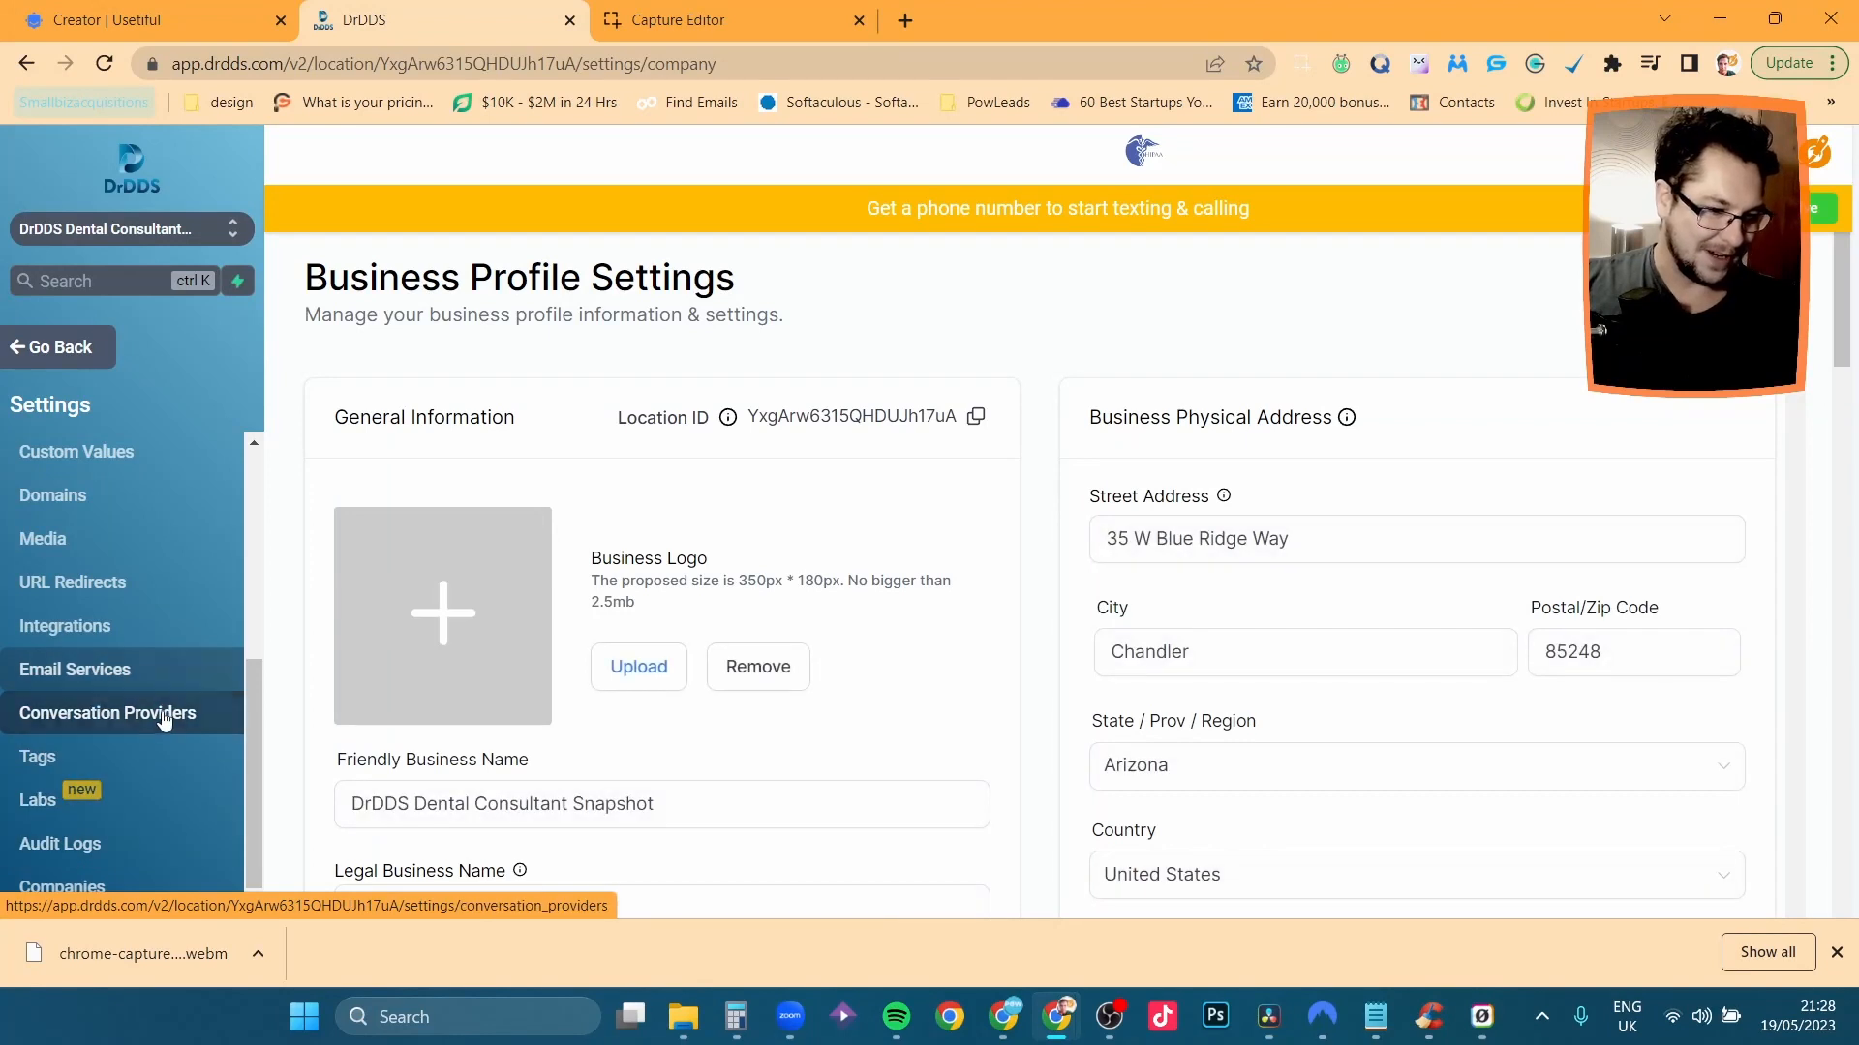
{"action": "left_click", "coordinate": [131, 539]}
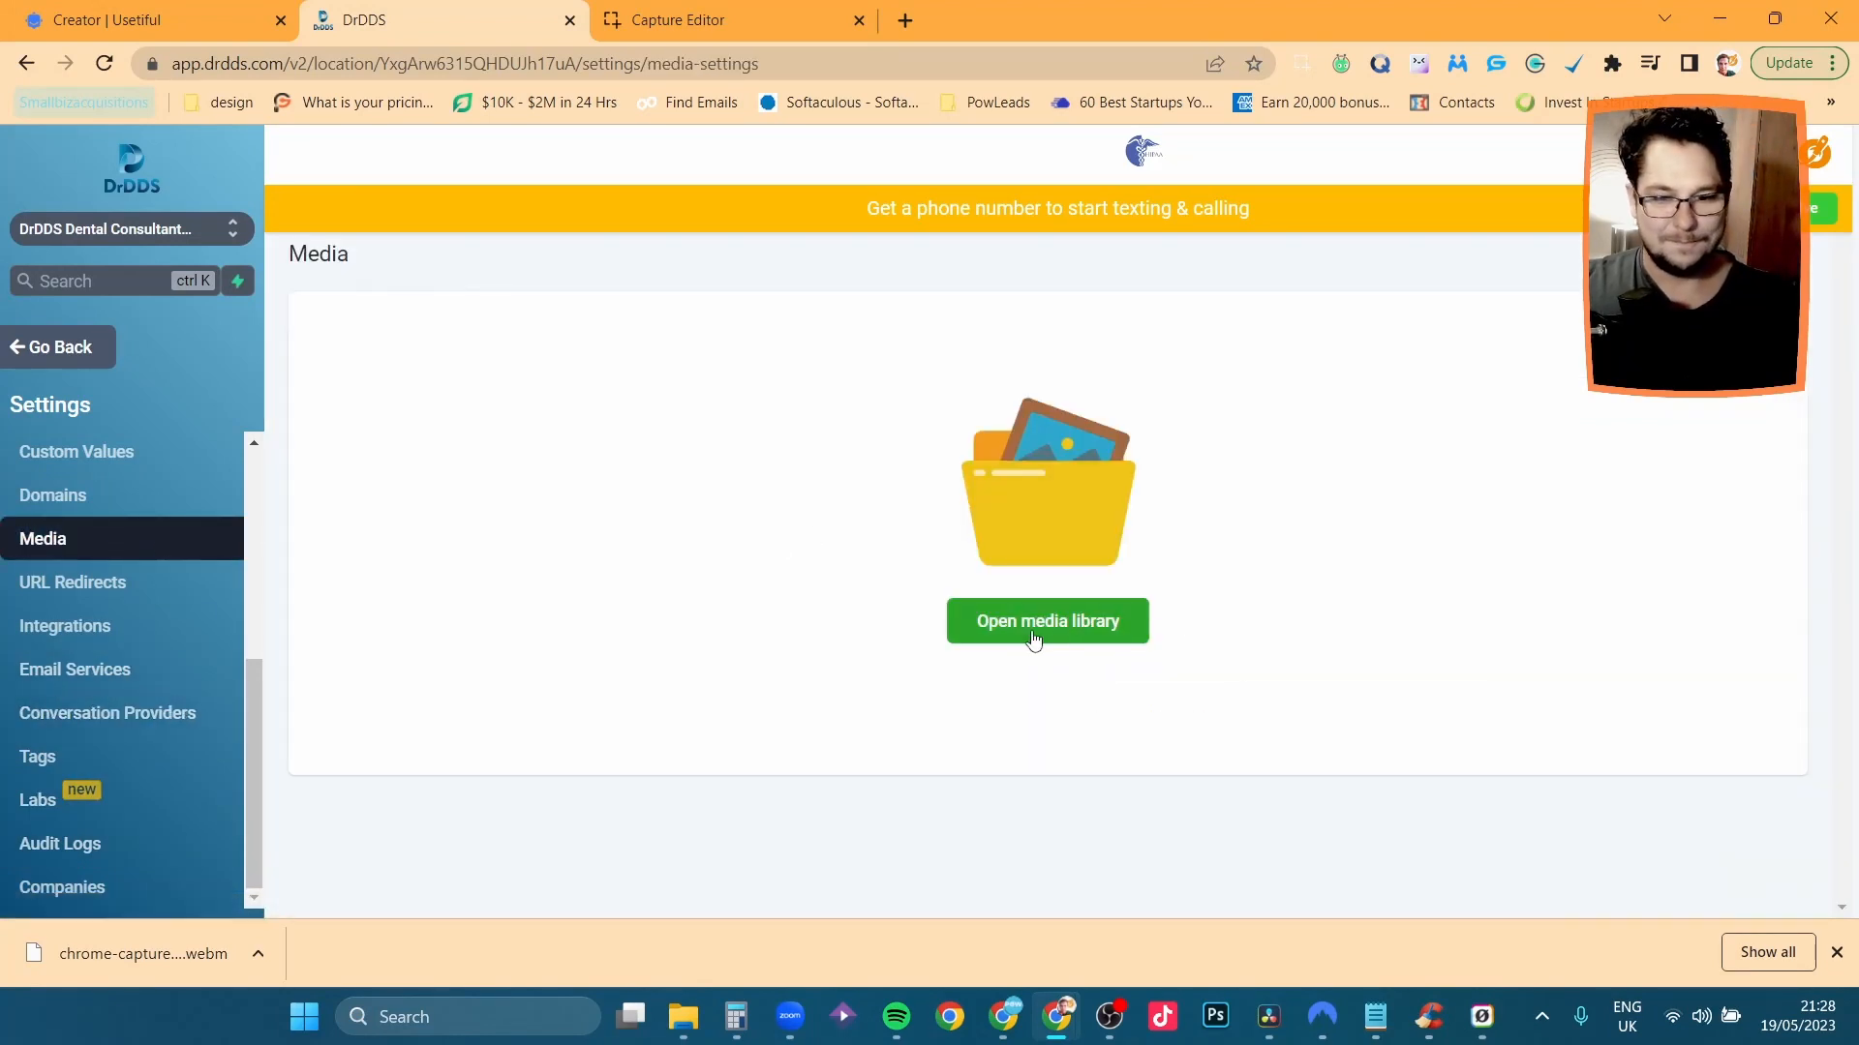
{"action": "left_click", "coordinate": [1034, 639]}
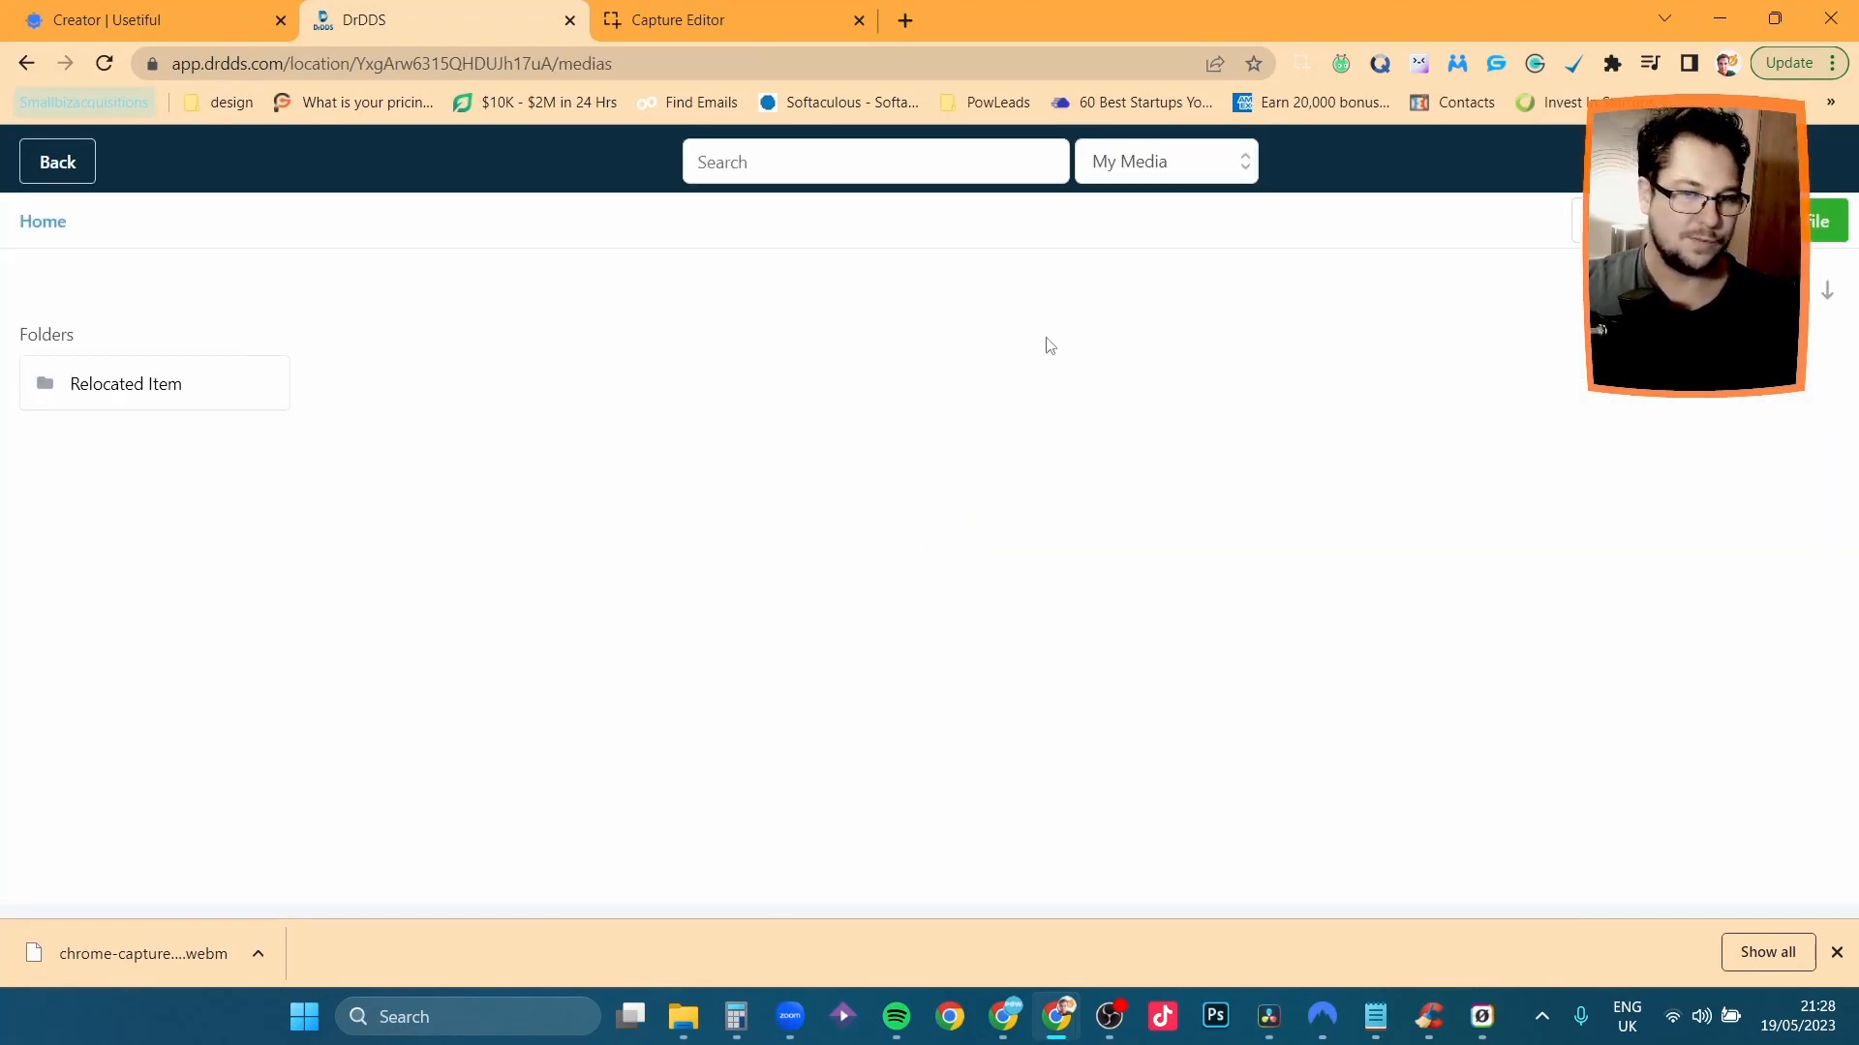
Upload the downloaded WebM recording to the media library and copy the link of the uploaded file.
{"action": "left_click_drag", "start_coordinate": [55, 931], "coordinate": [379, 587]}
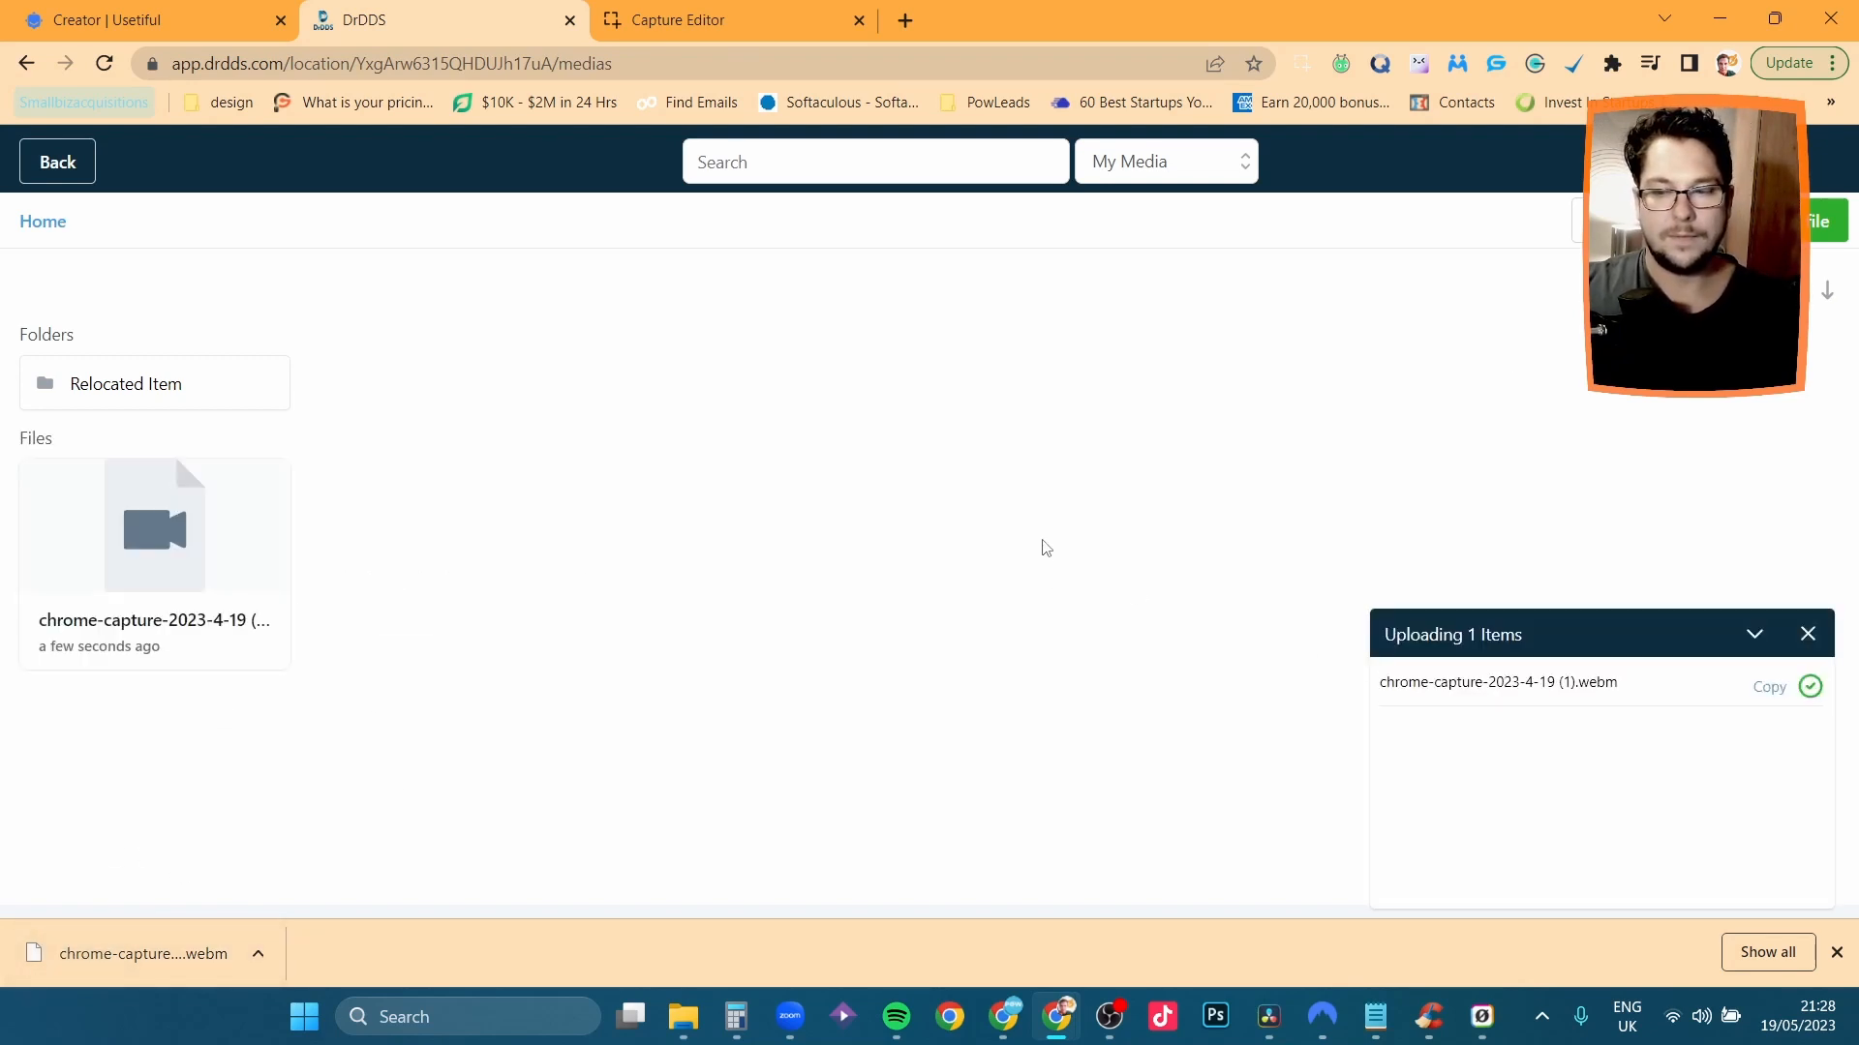
{"action": "right_click", "coordinate": [120, 520]}
{"action": "left_click", "coordinate": [219, 539]}
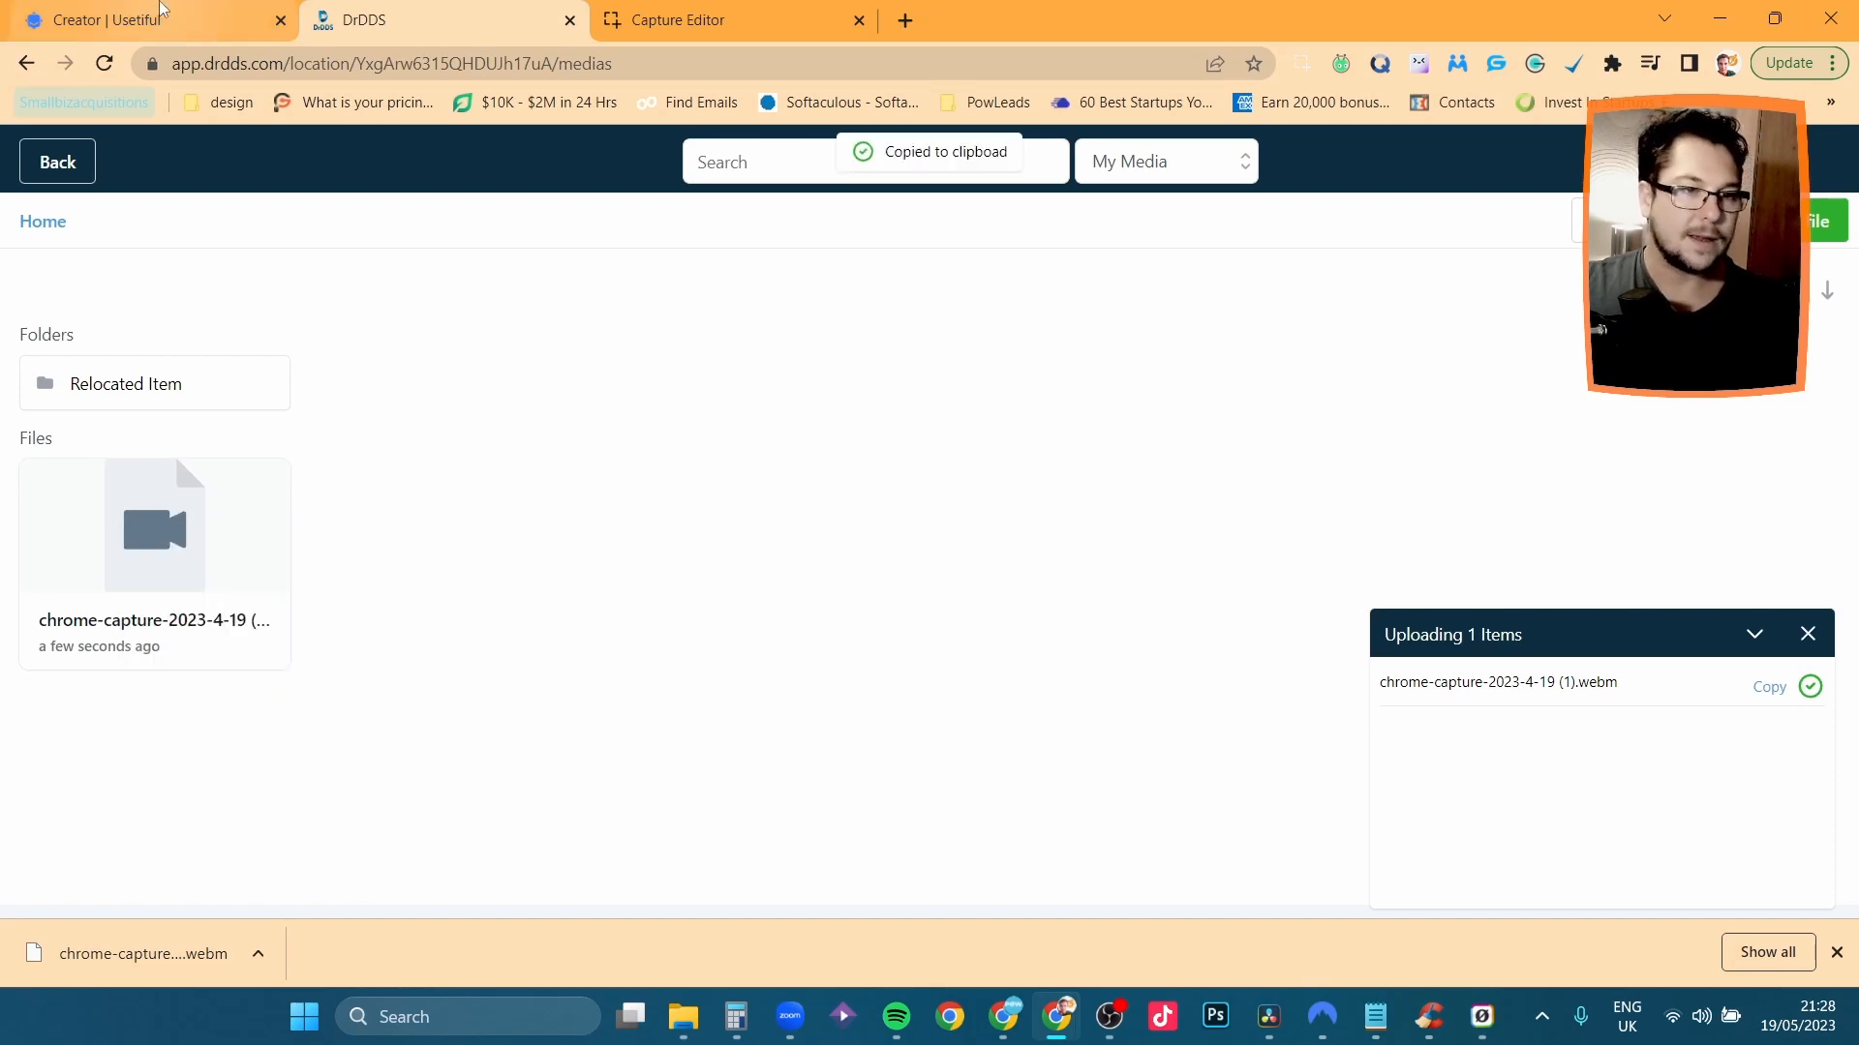
Switch back to the Usetiful tour creator and open the Opportunities and CRM slideout from the tour flow.
{"action": "left_click", "coordinate": [162, 11]}
{"action": "scroll", "coordinate": [229, 664], "scroll_direction": "down", "scroll_amount": 6}
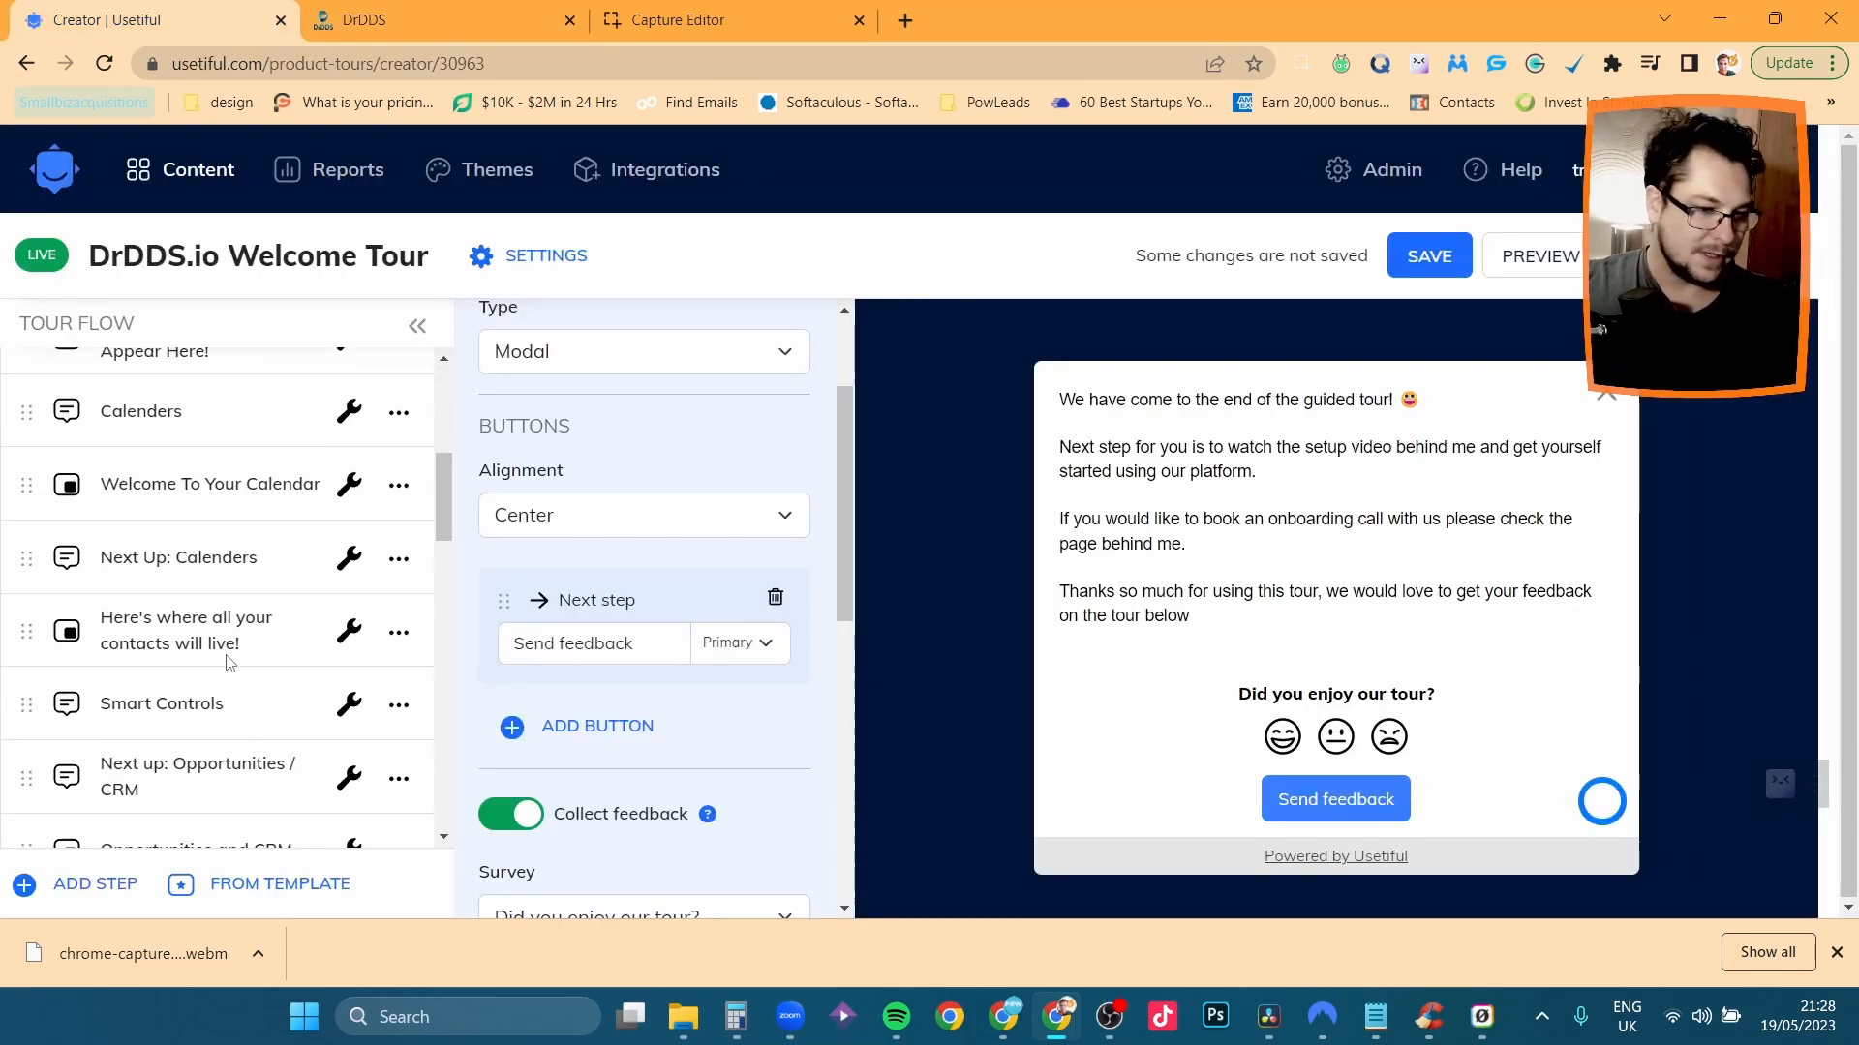
{"action": "scroll", "coordinate": [228, 664], "scroll_direction": "down", "scroll_amount": 3}
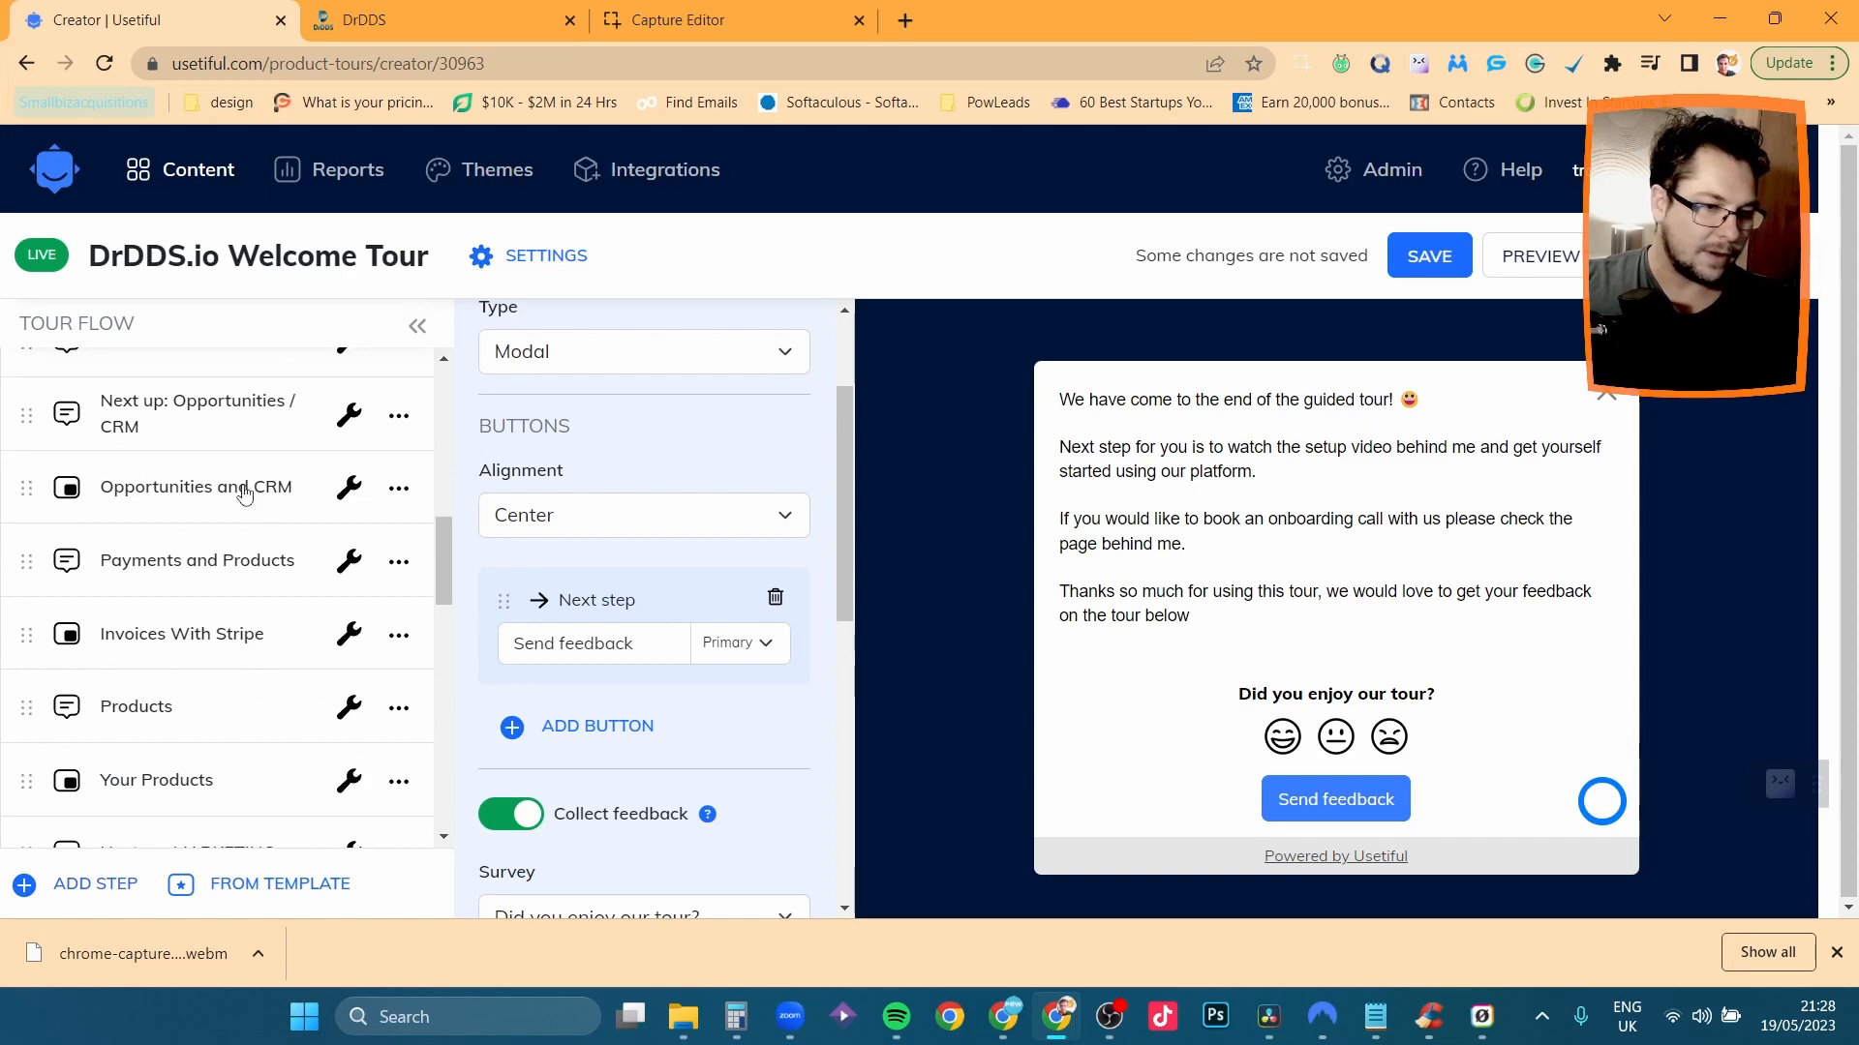
{"action": "left_click", "coordinate": [191, 419]}
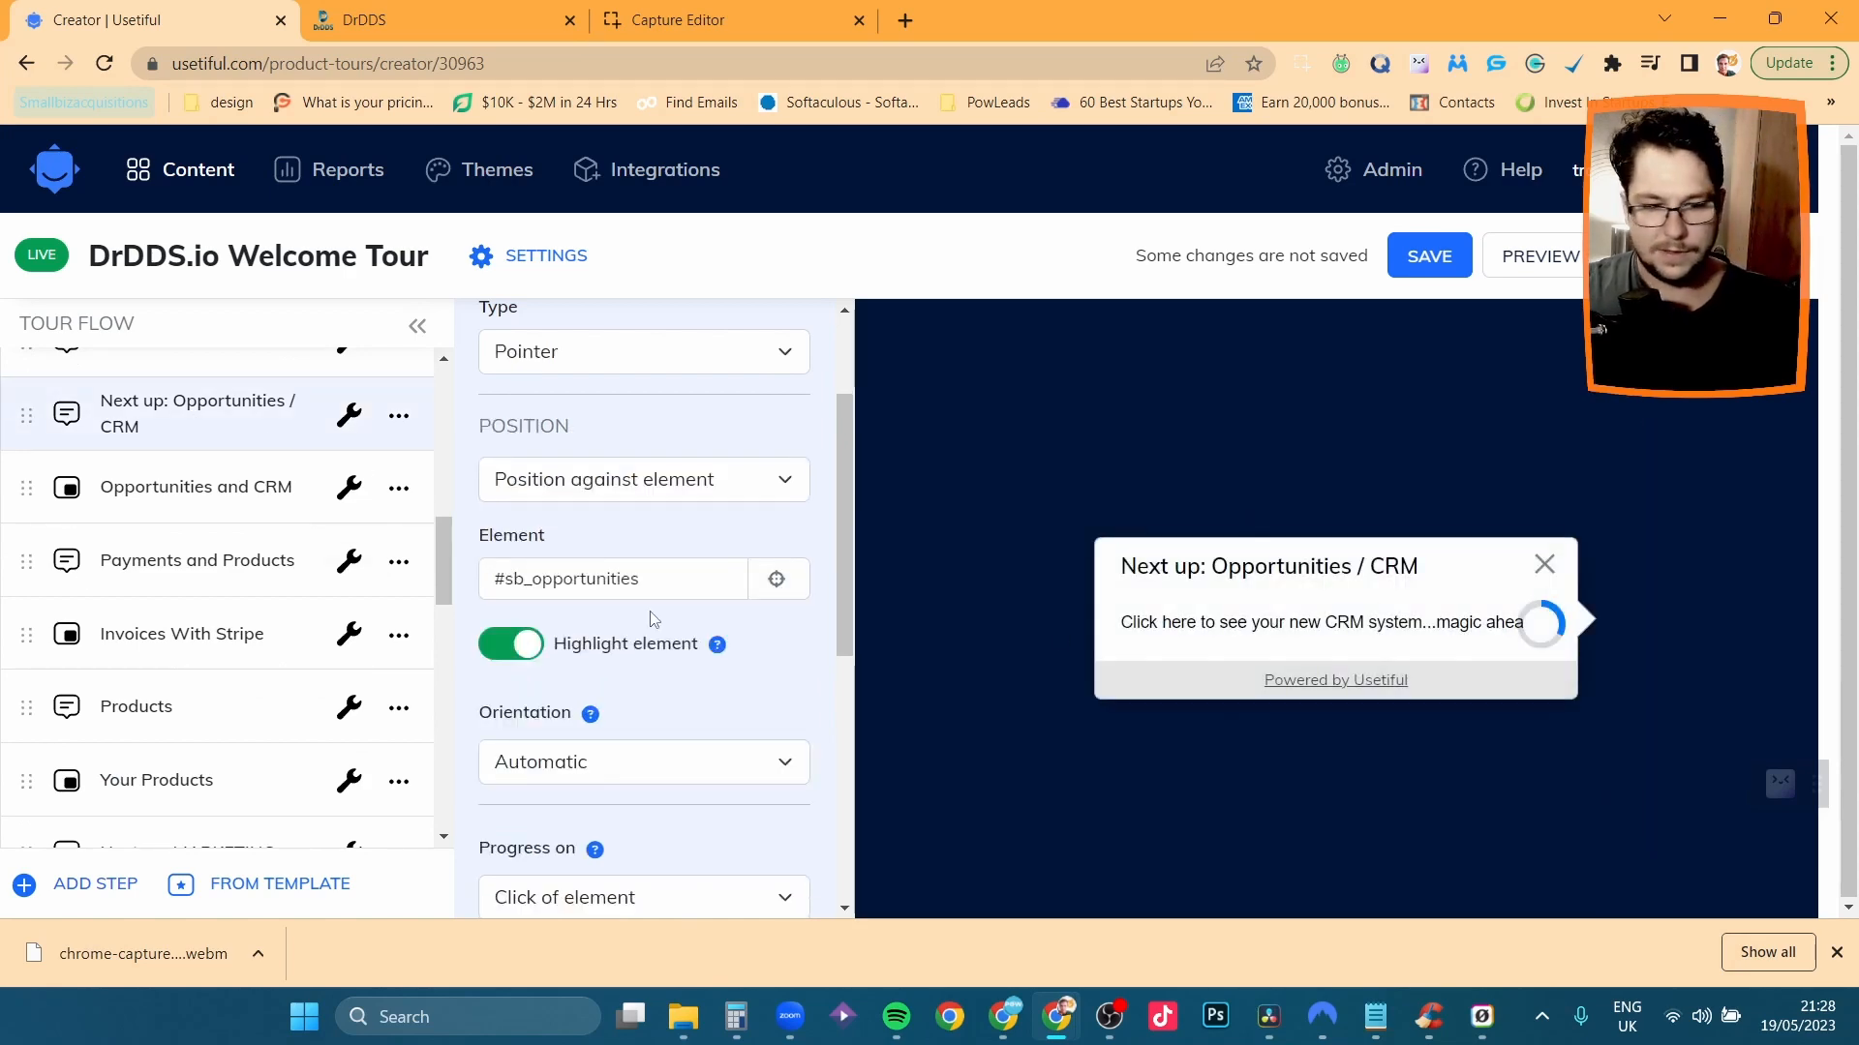
{"action": "left_click", "coordinate": [210, 489]}
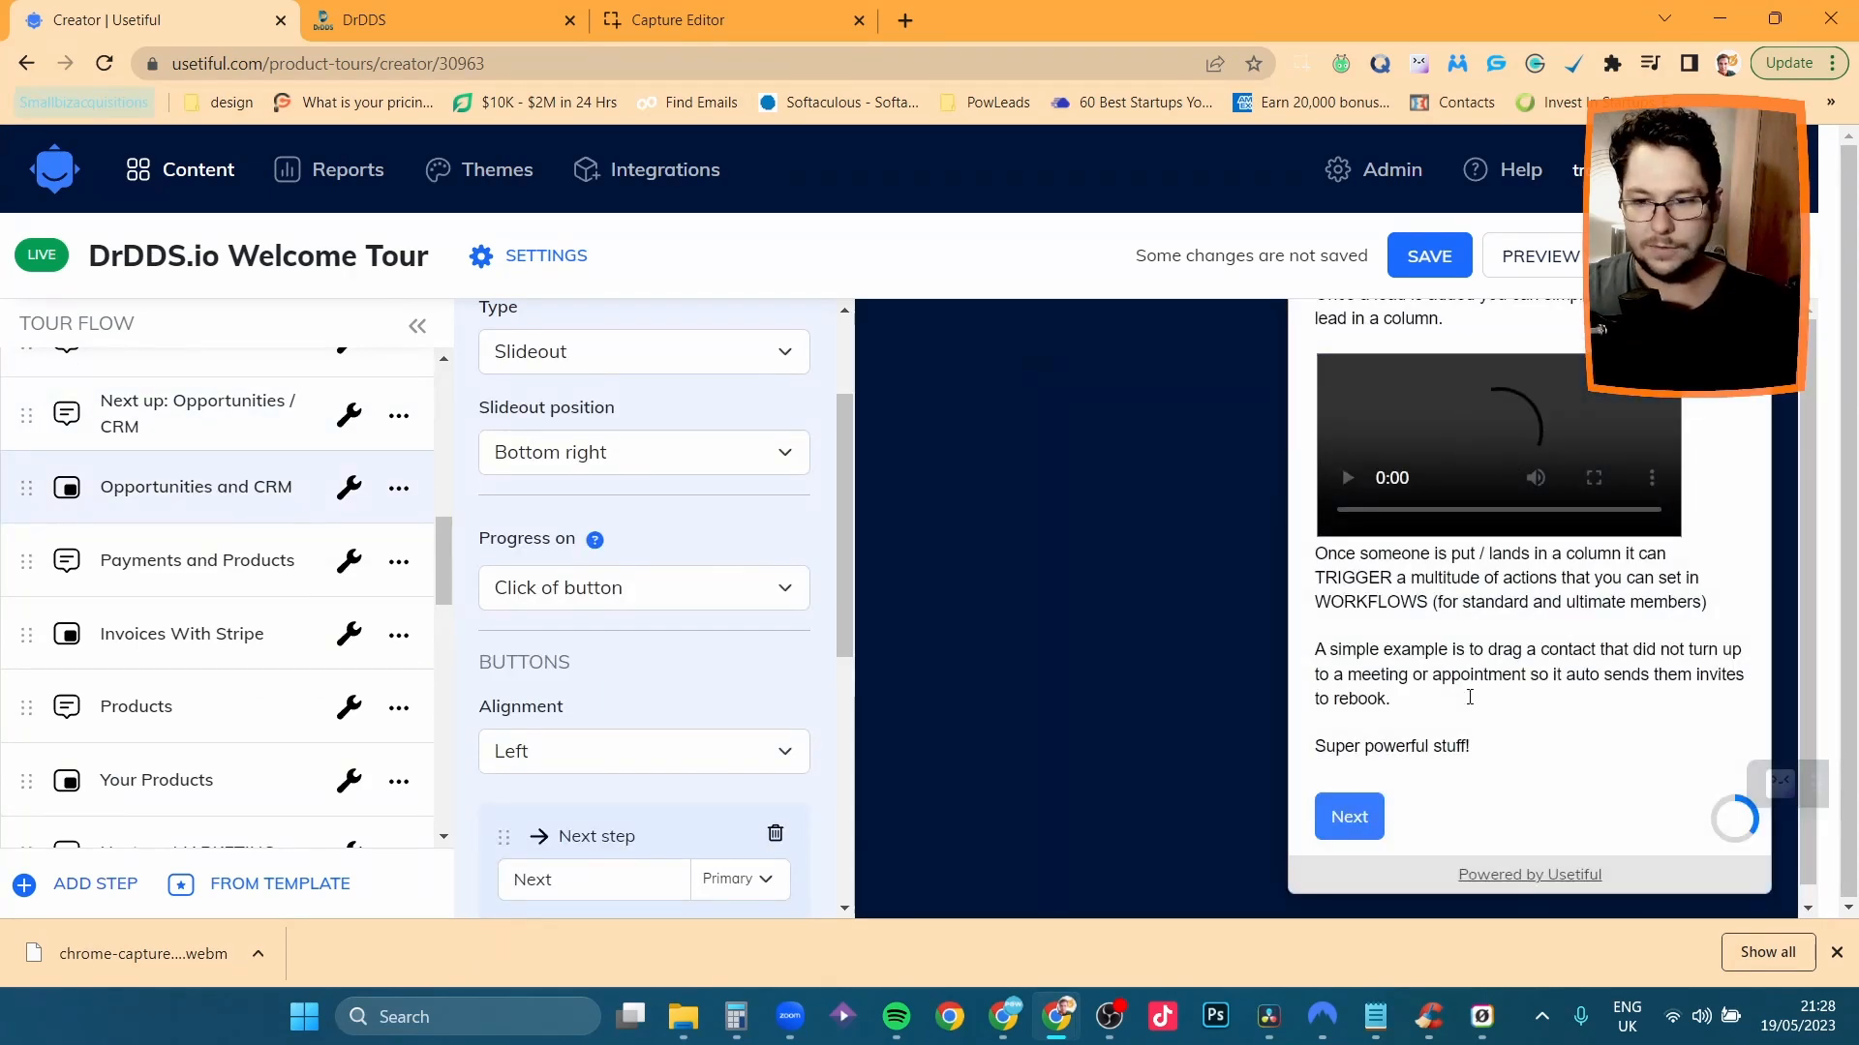
Set the width of the video embedded in the Opportunities and CRM slideout to 310, with its proportions locked.
{"action": "left_click", "coordinate": [1442, 405]}
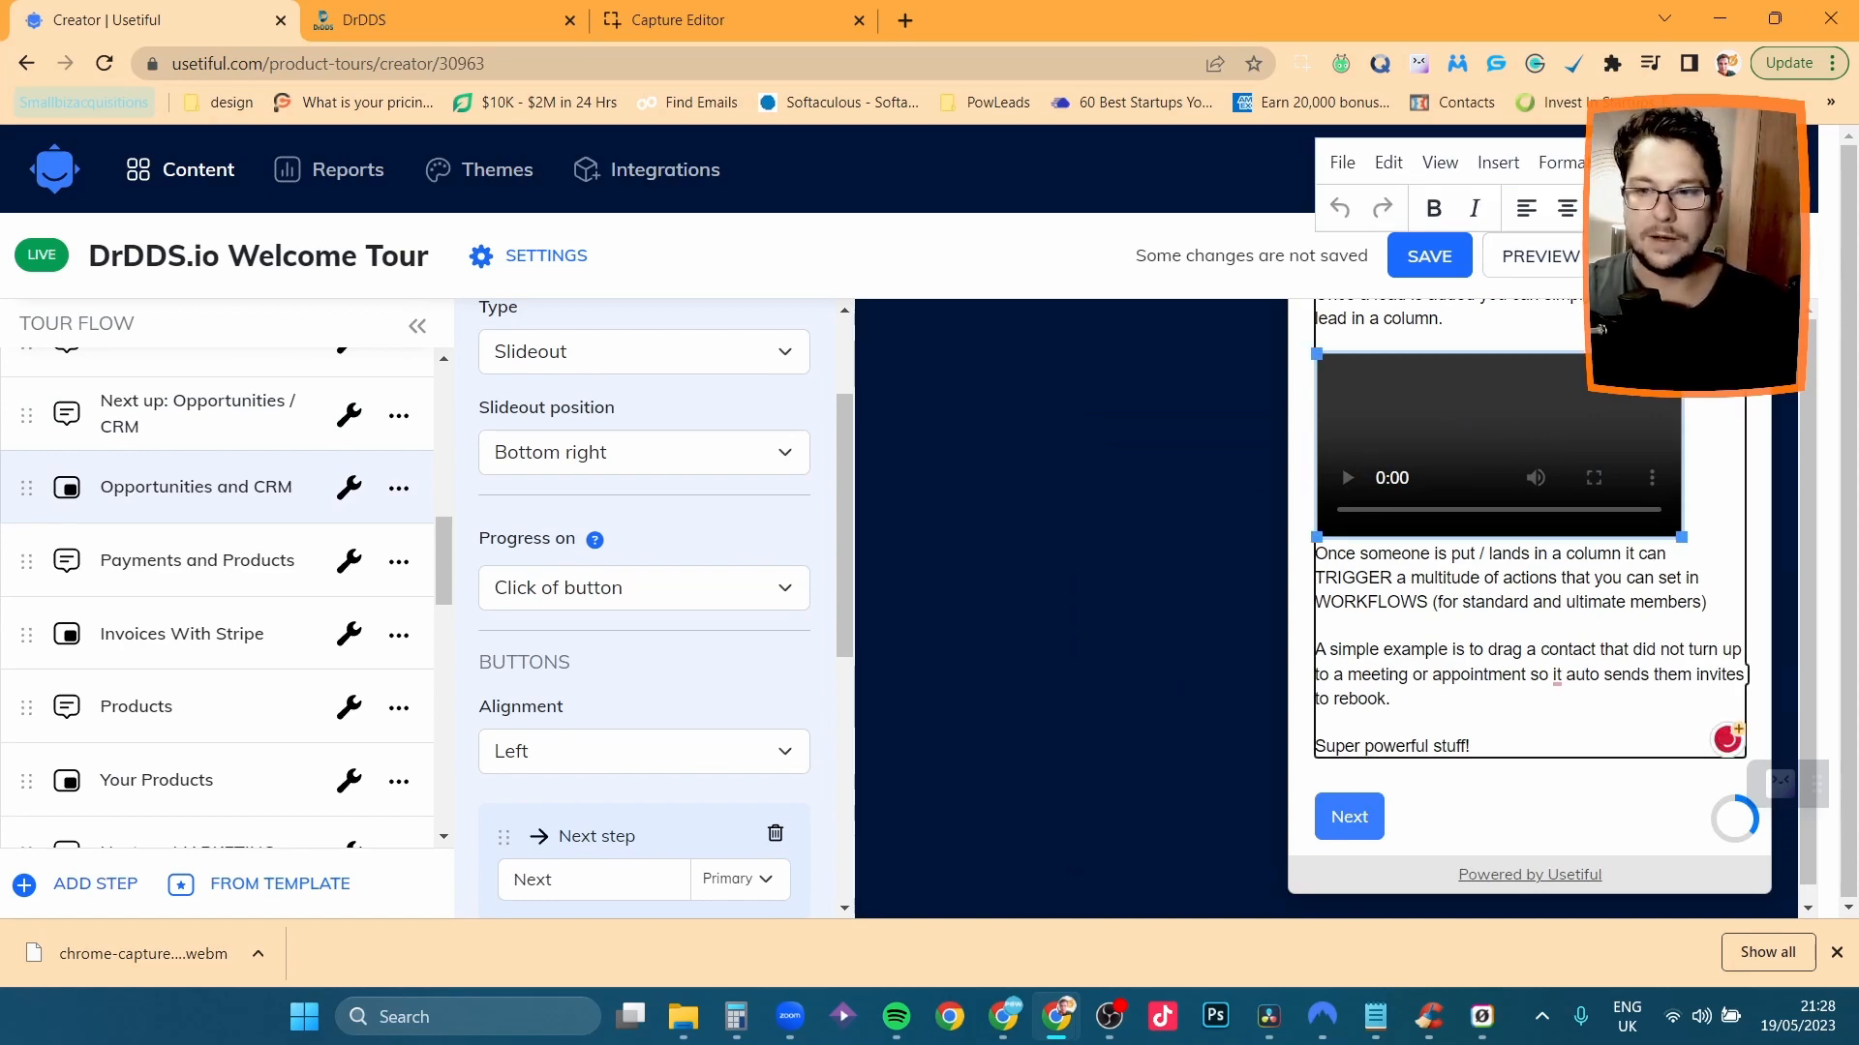
{"action": "double_click", "coordinate": [1492, 447]}
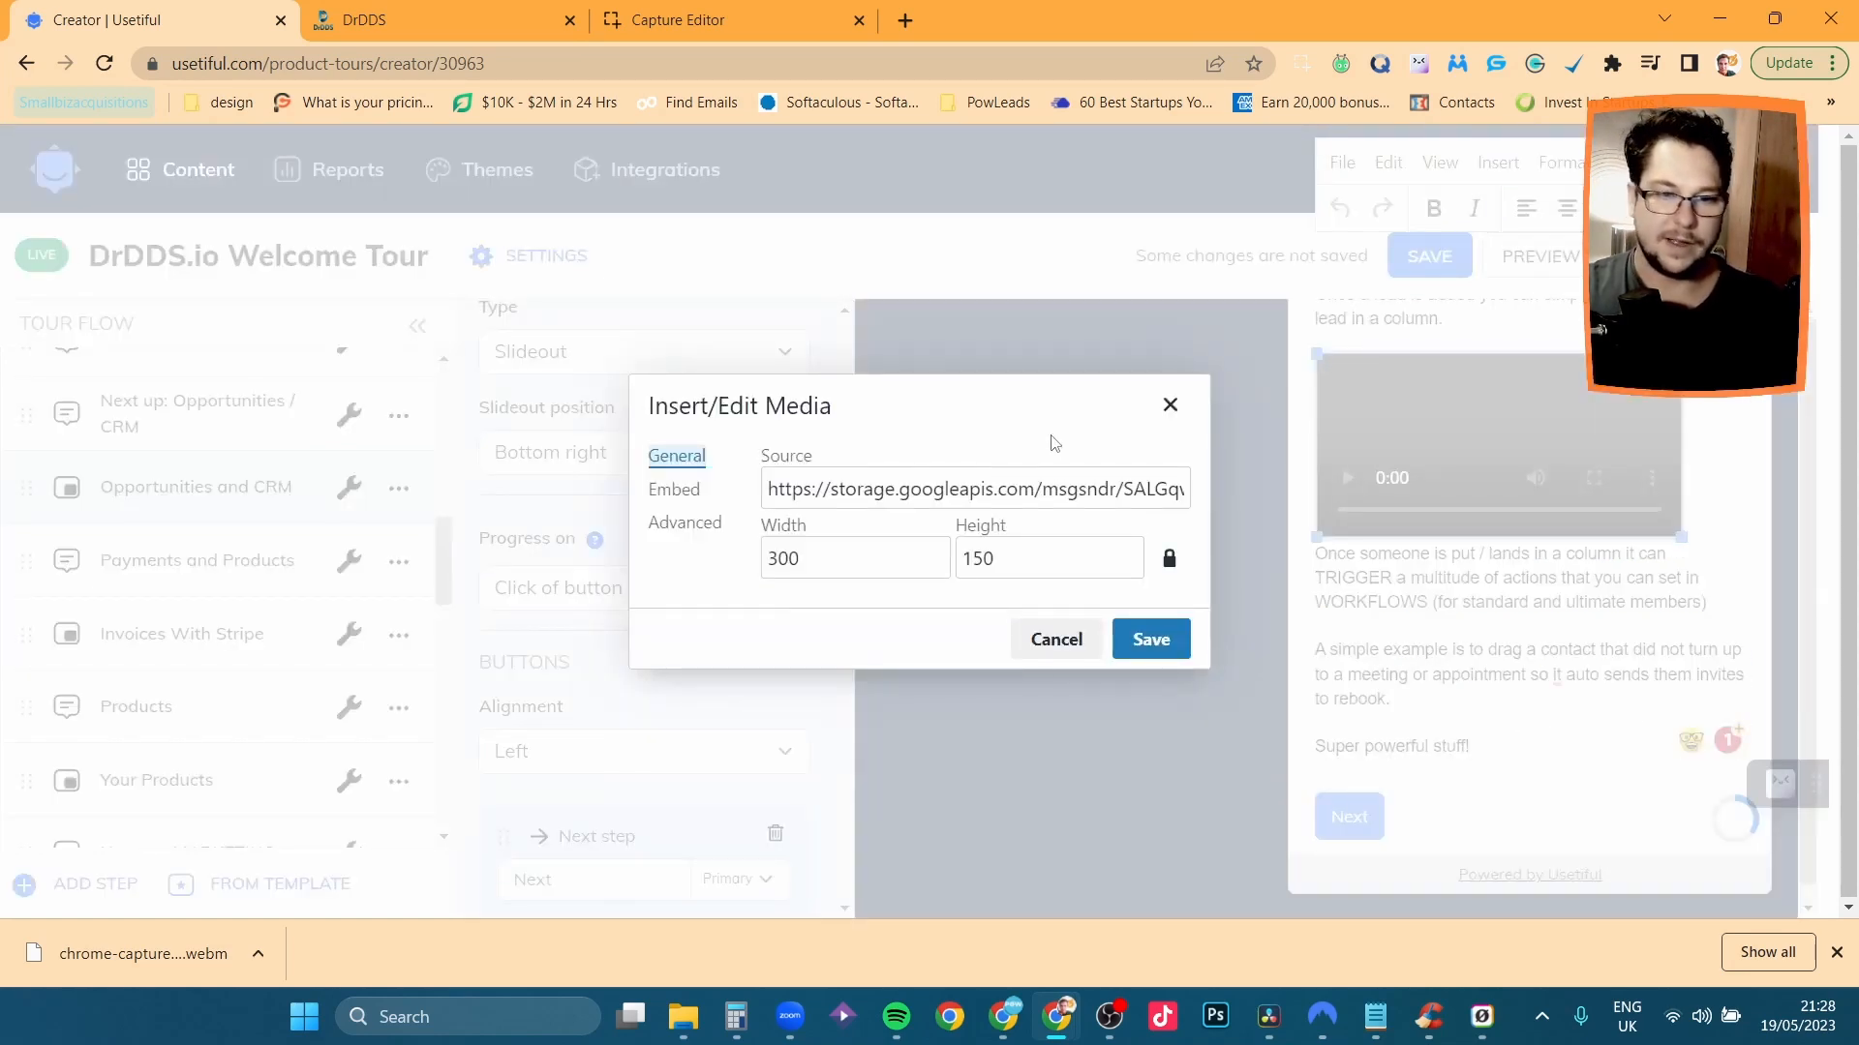
{"action": "left_click", "coordinate": [880, 488]}
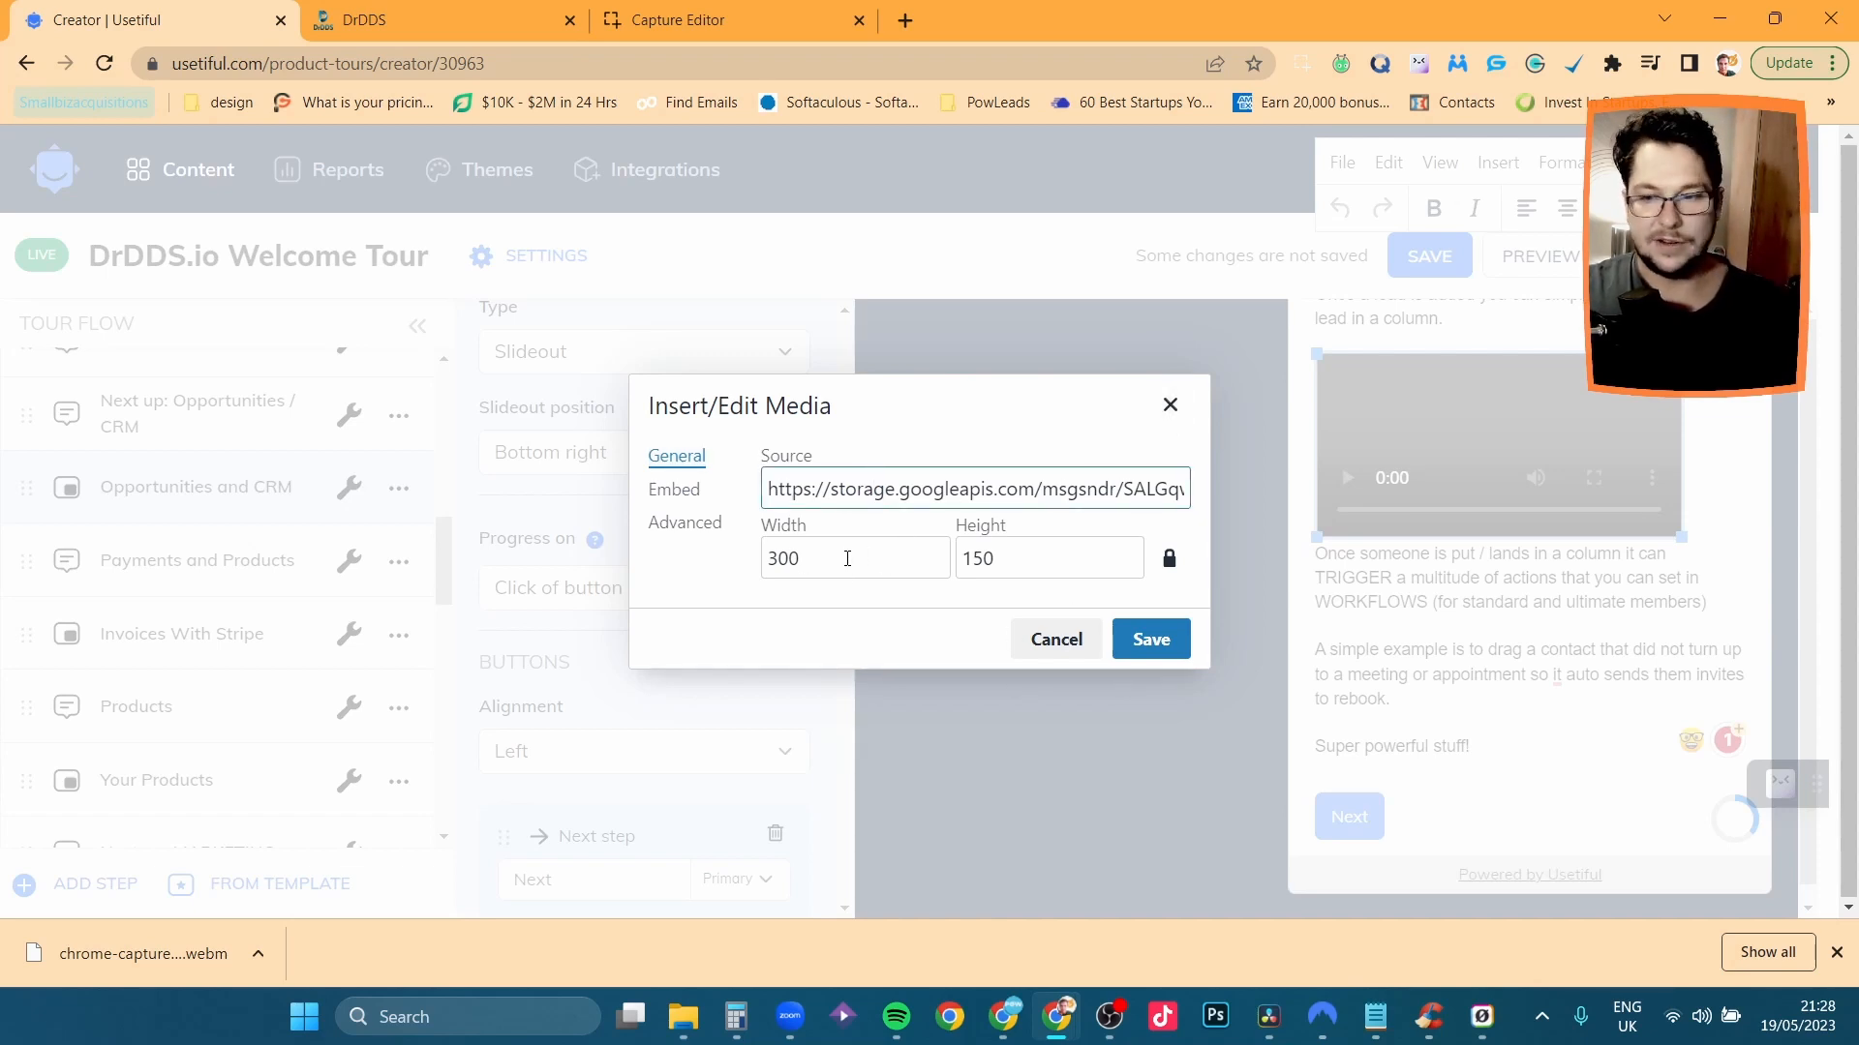
{"action": "left_click_drag", "start_coordinate": [827, 566], "coordinate": [789, 563]}
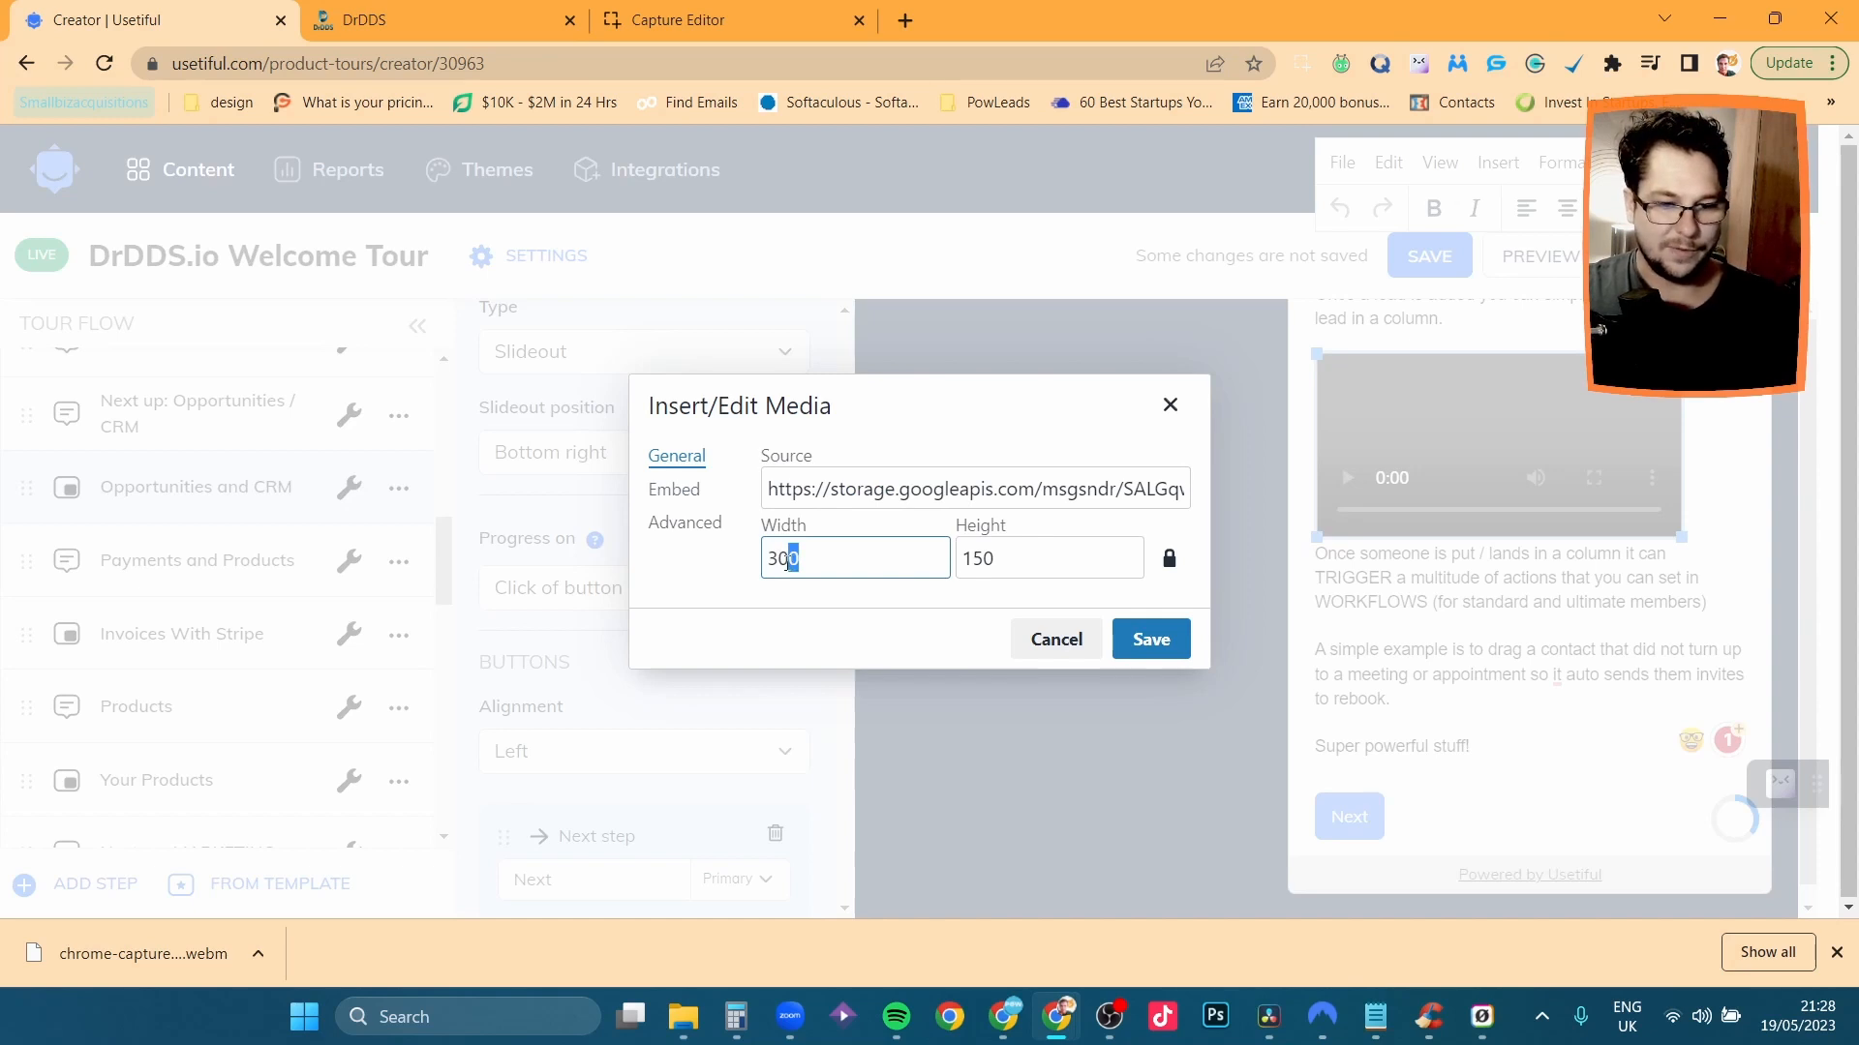
{"action": "type", "text": "1"}
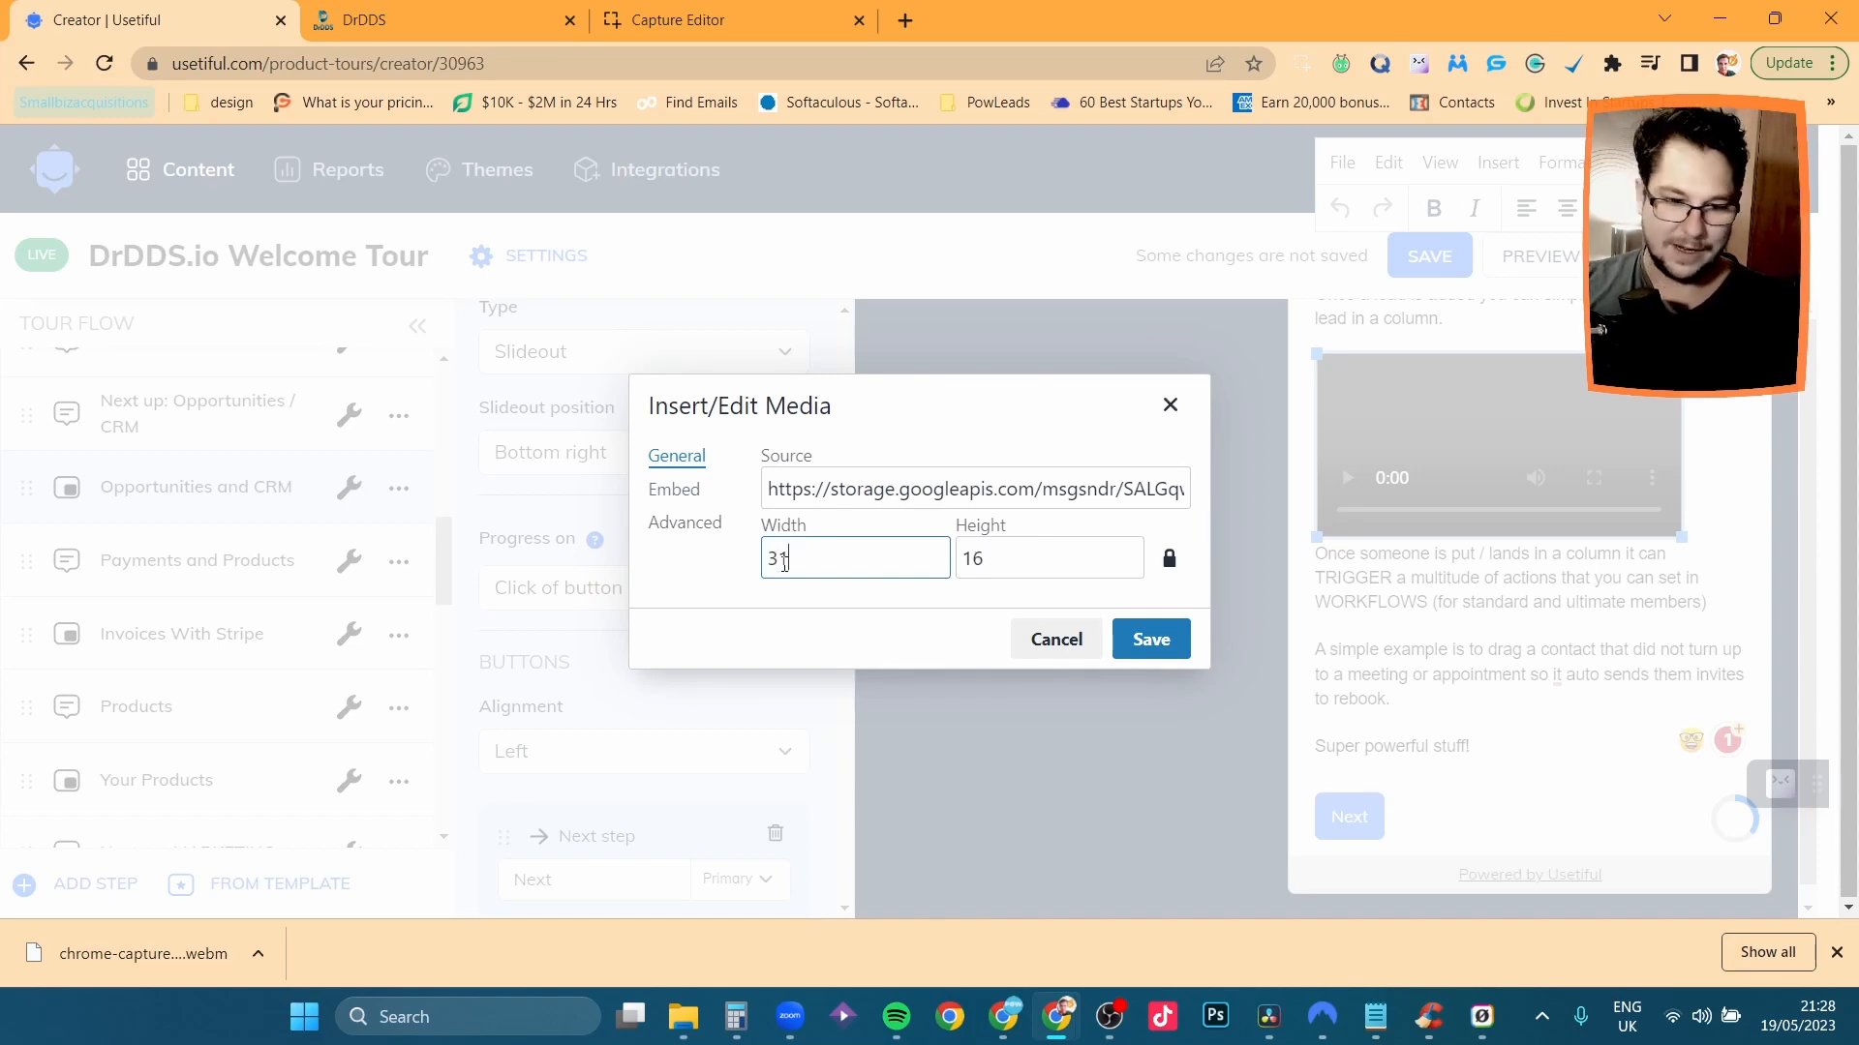
{"action": "left_click", "coordinate": [1151, 639]}
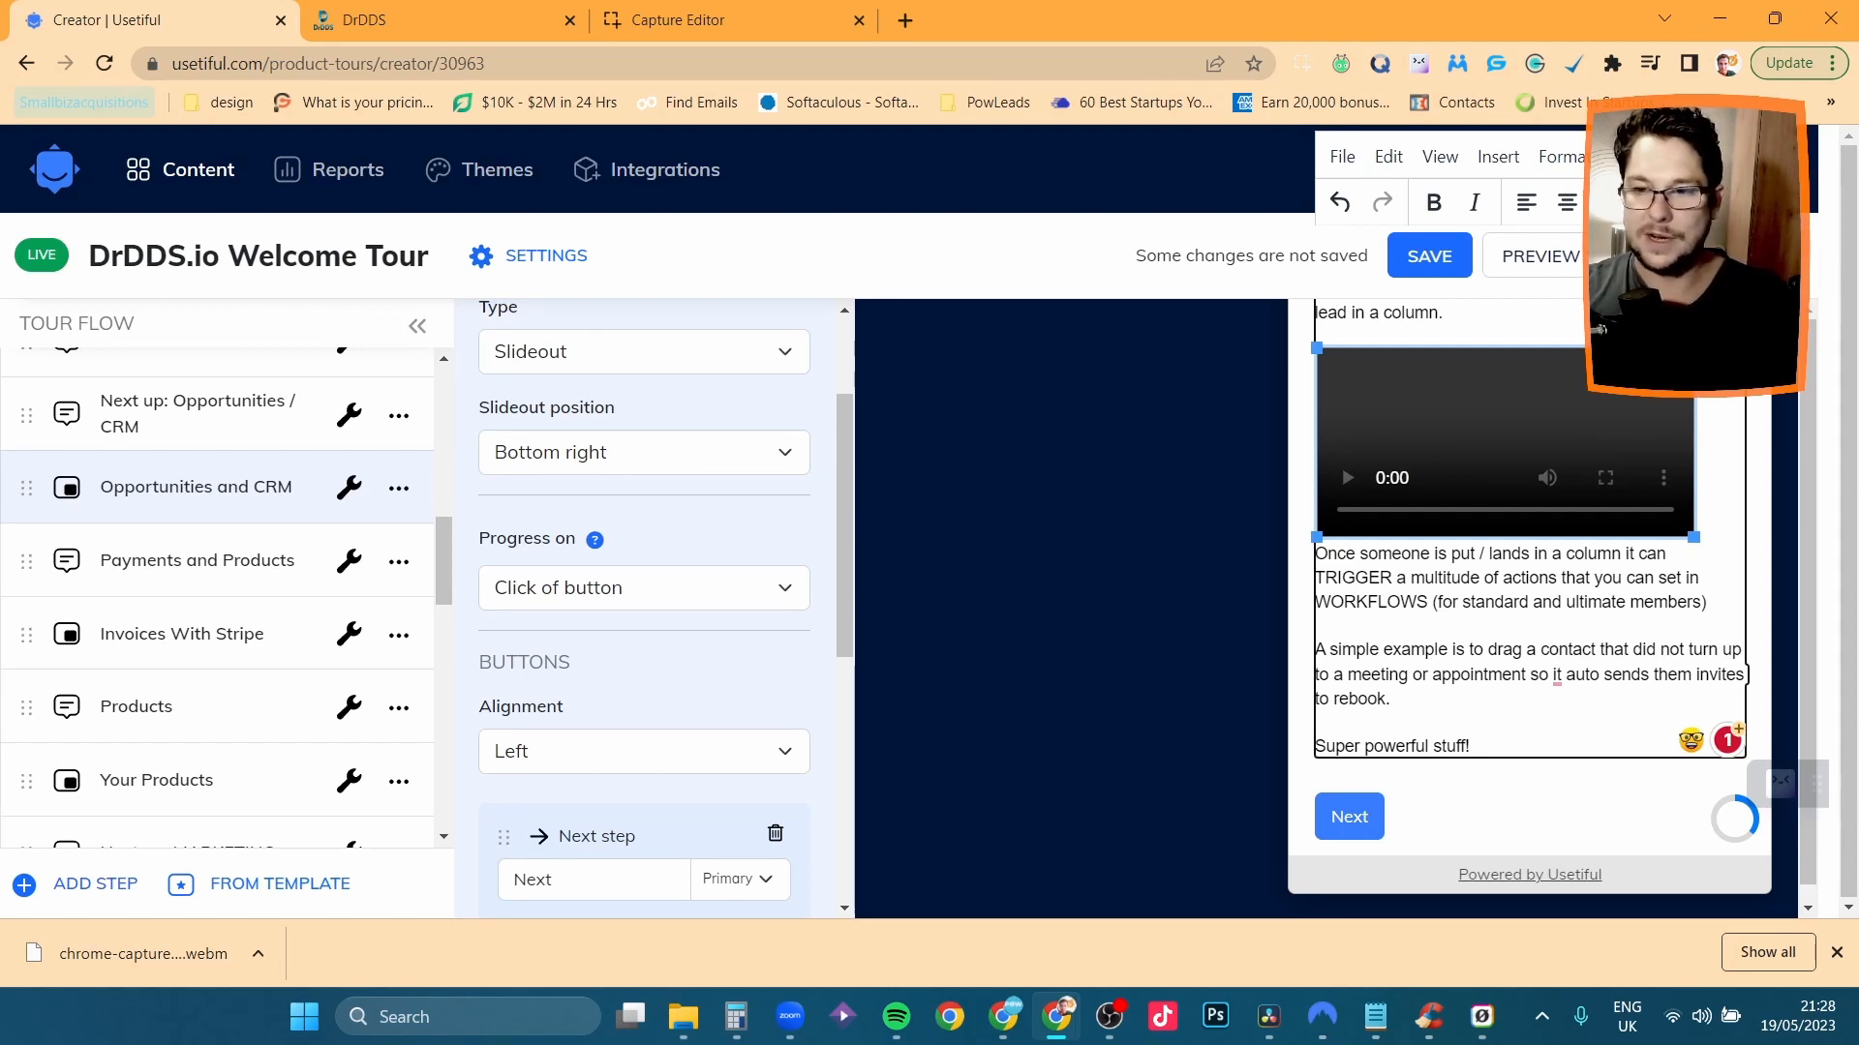
Replace the embedded video's source with the copied link of the uploaded WebM recording and save the tour.
{"action": "left_click", "coordinate": [1732, 202]}
{"action": "left_click", "coordinate": [843, 490]}
{"action": "key", "text": "ctrl+a"}
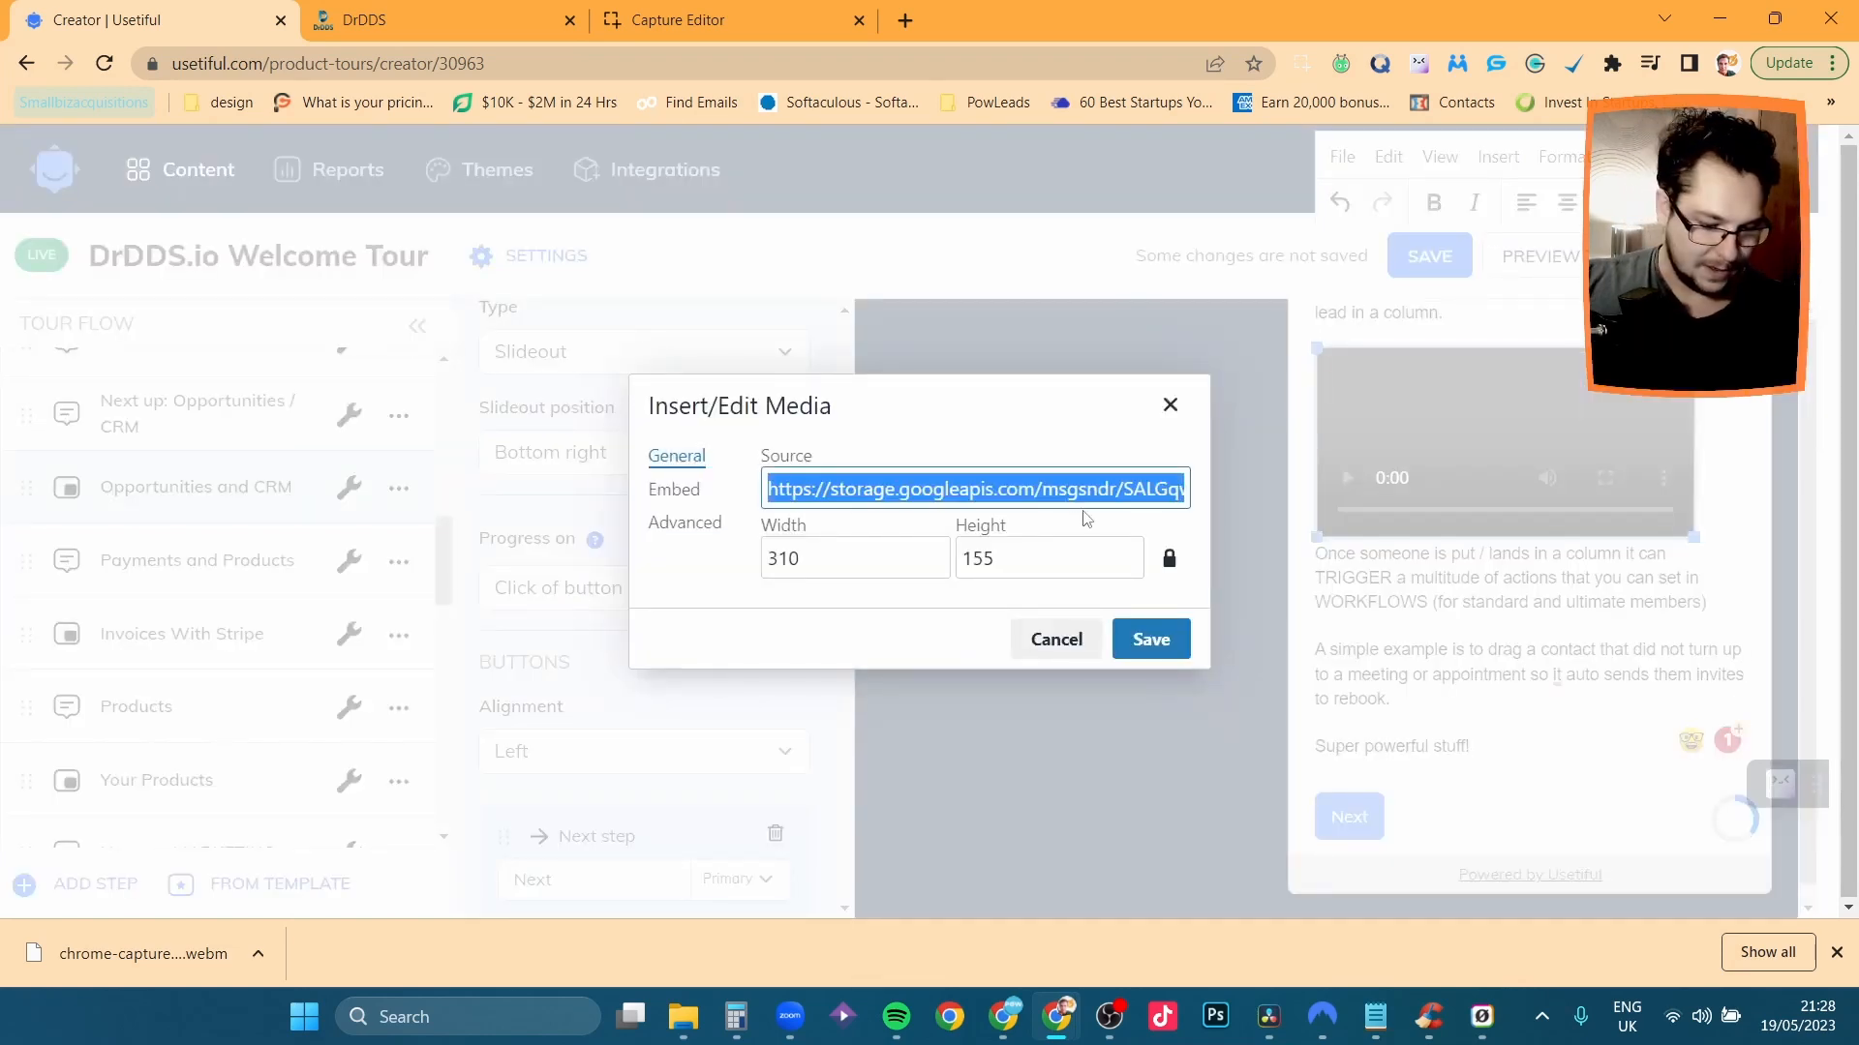
{"action": "type", "text": "https://storage.googleapis.com/msgsndr/YxgArw6315QHDUJh17uA/media/6467dbde78b5fda74c8bb8da.webm"}
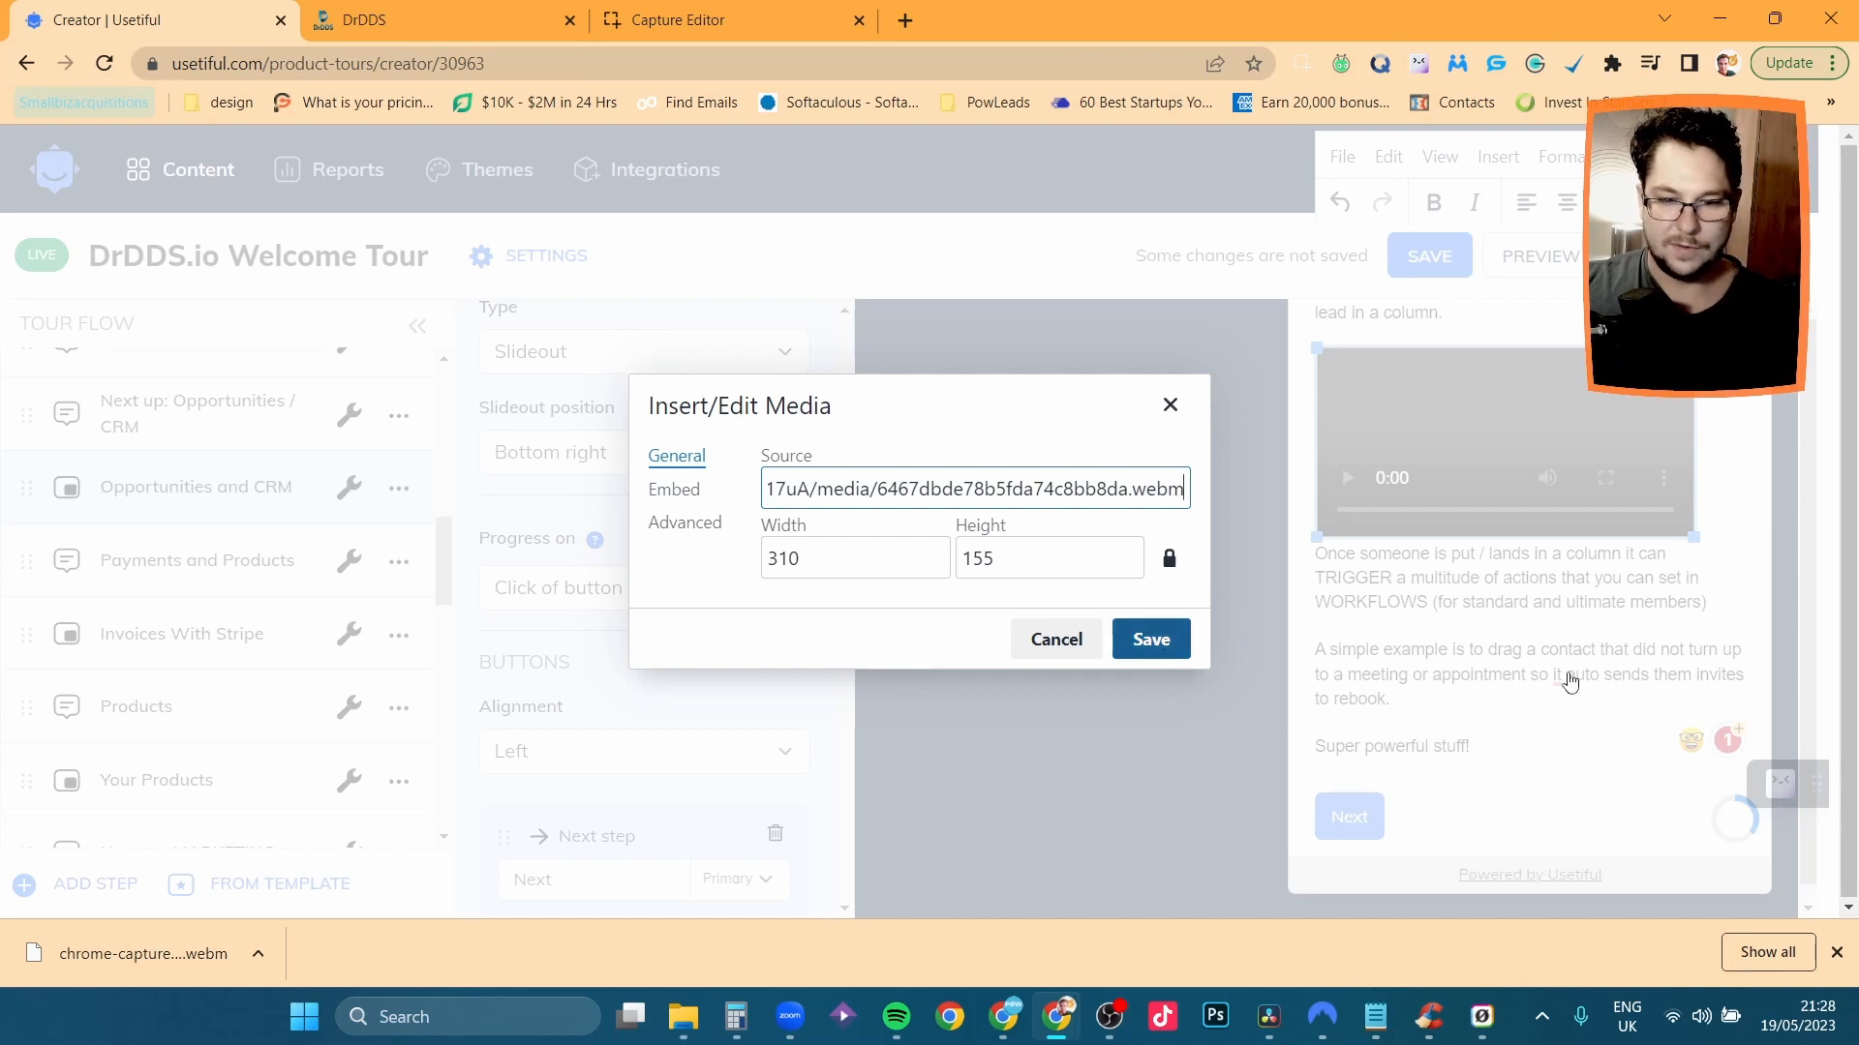
{"action": "key", "text": "Return"}
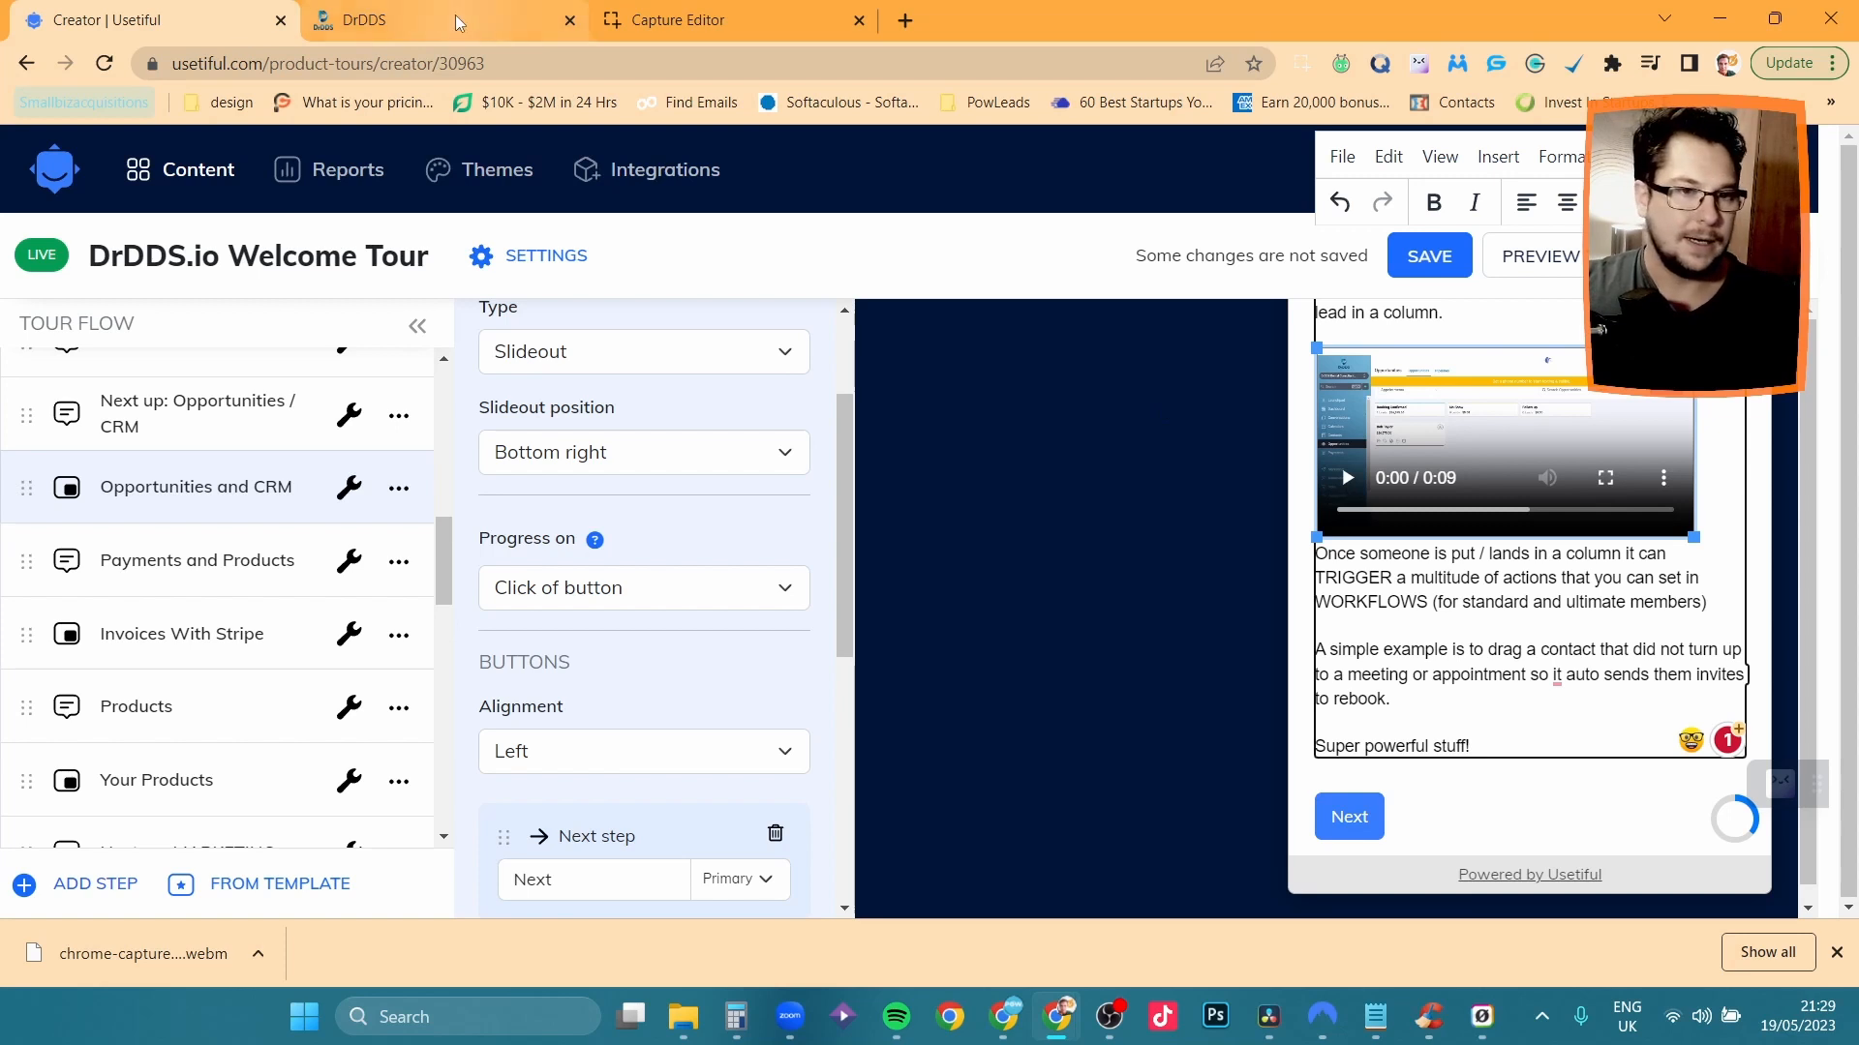
{"action": "left_click", "coordinate": [1425, 256]}
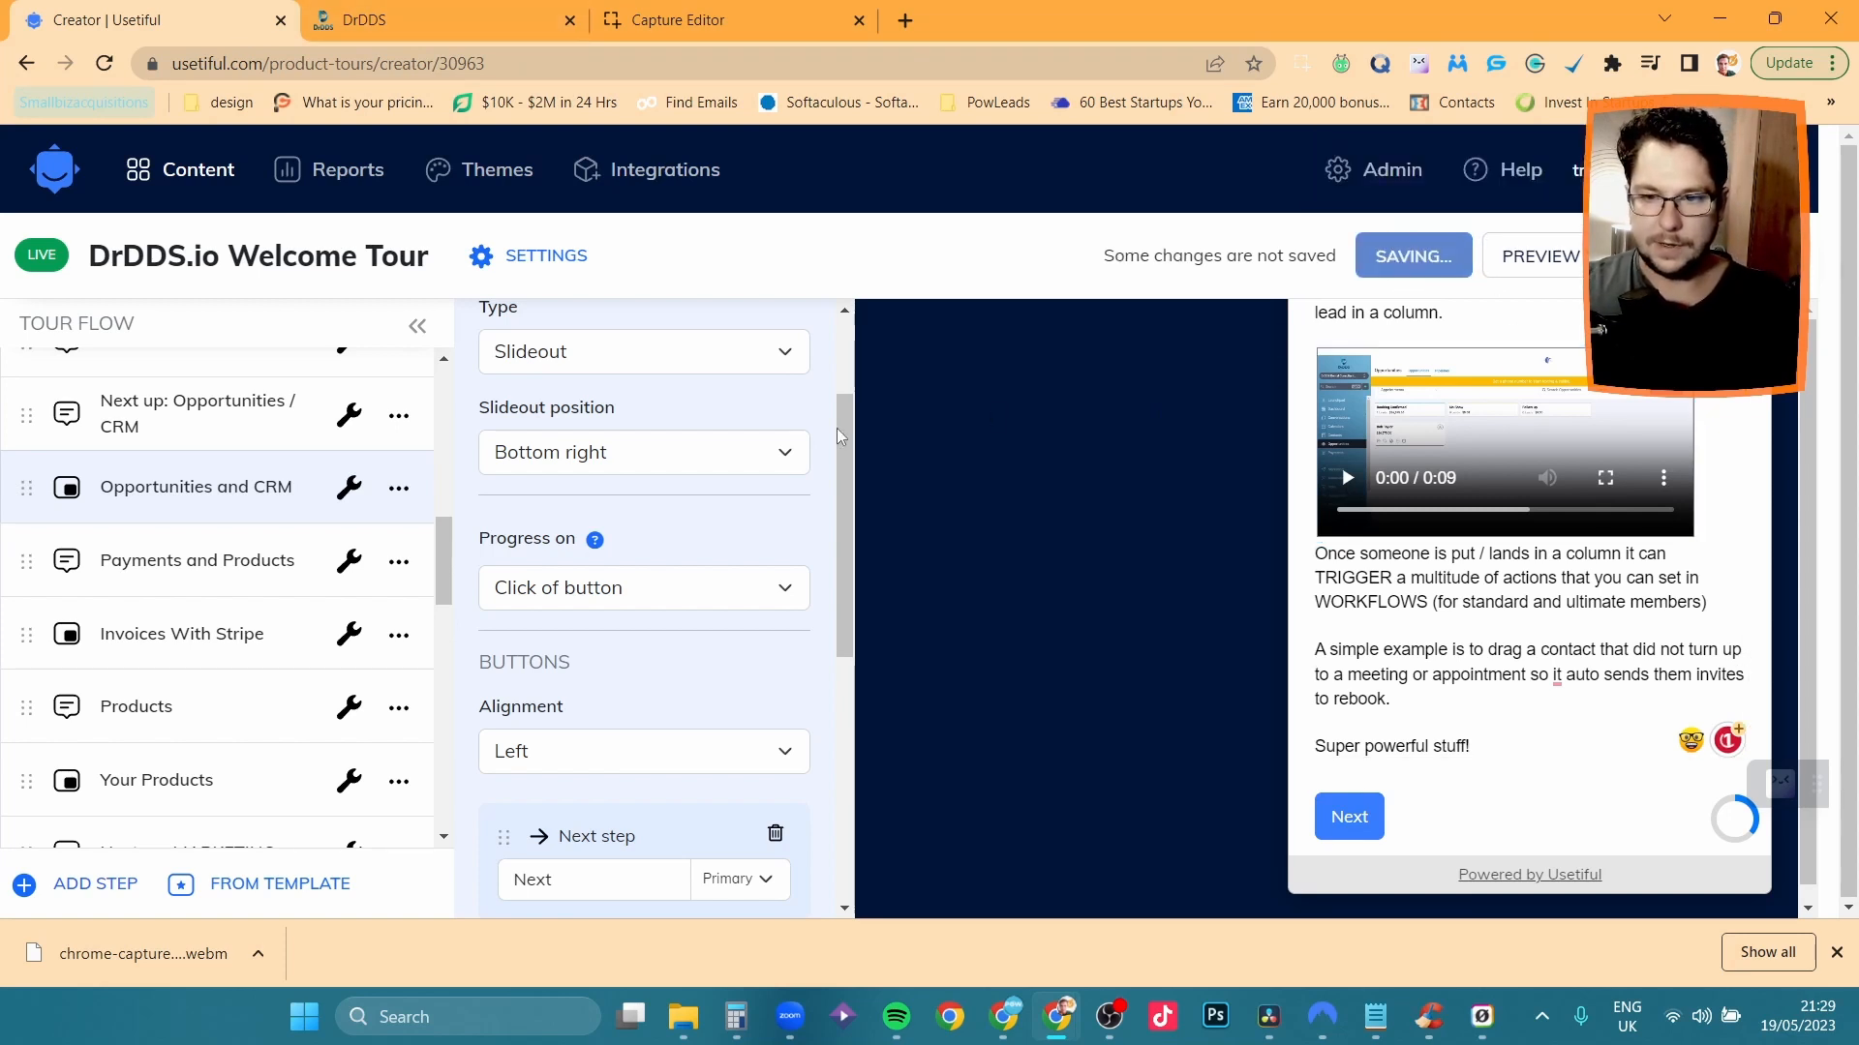
Look over the tour settings and the Welcome! 3 step, and dismiss the browser's downloads bar.
{"action": "scroll", "coordinate": [300, 716], "scroll_direction": "down", "scroll_amount": 10}
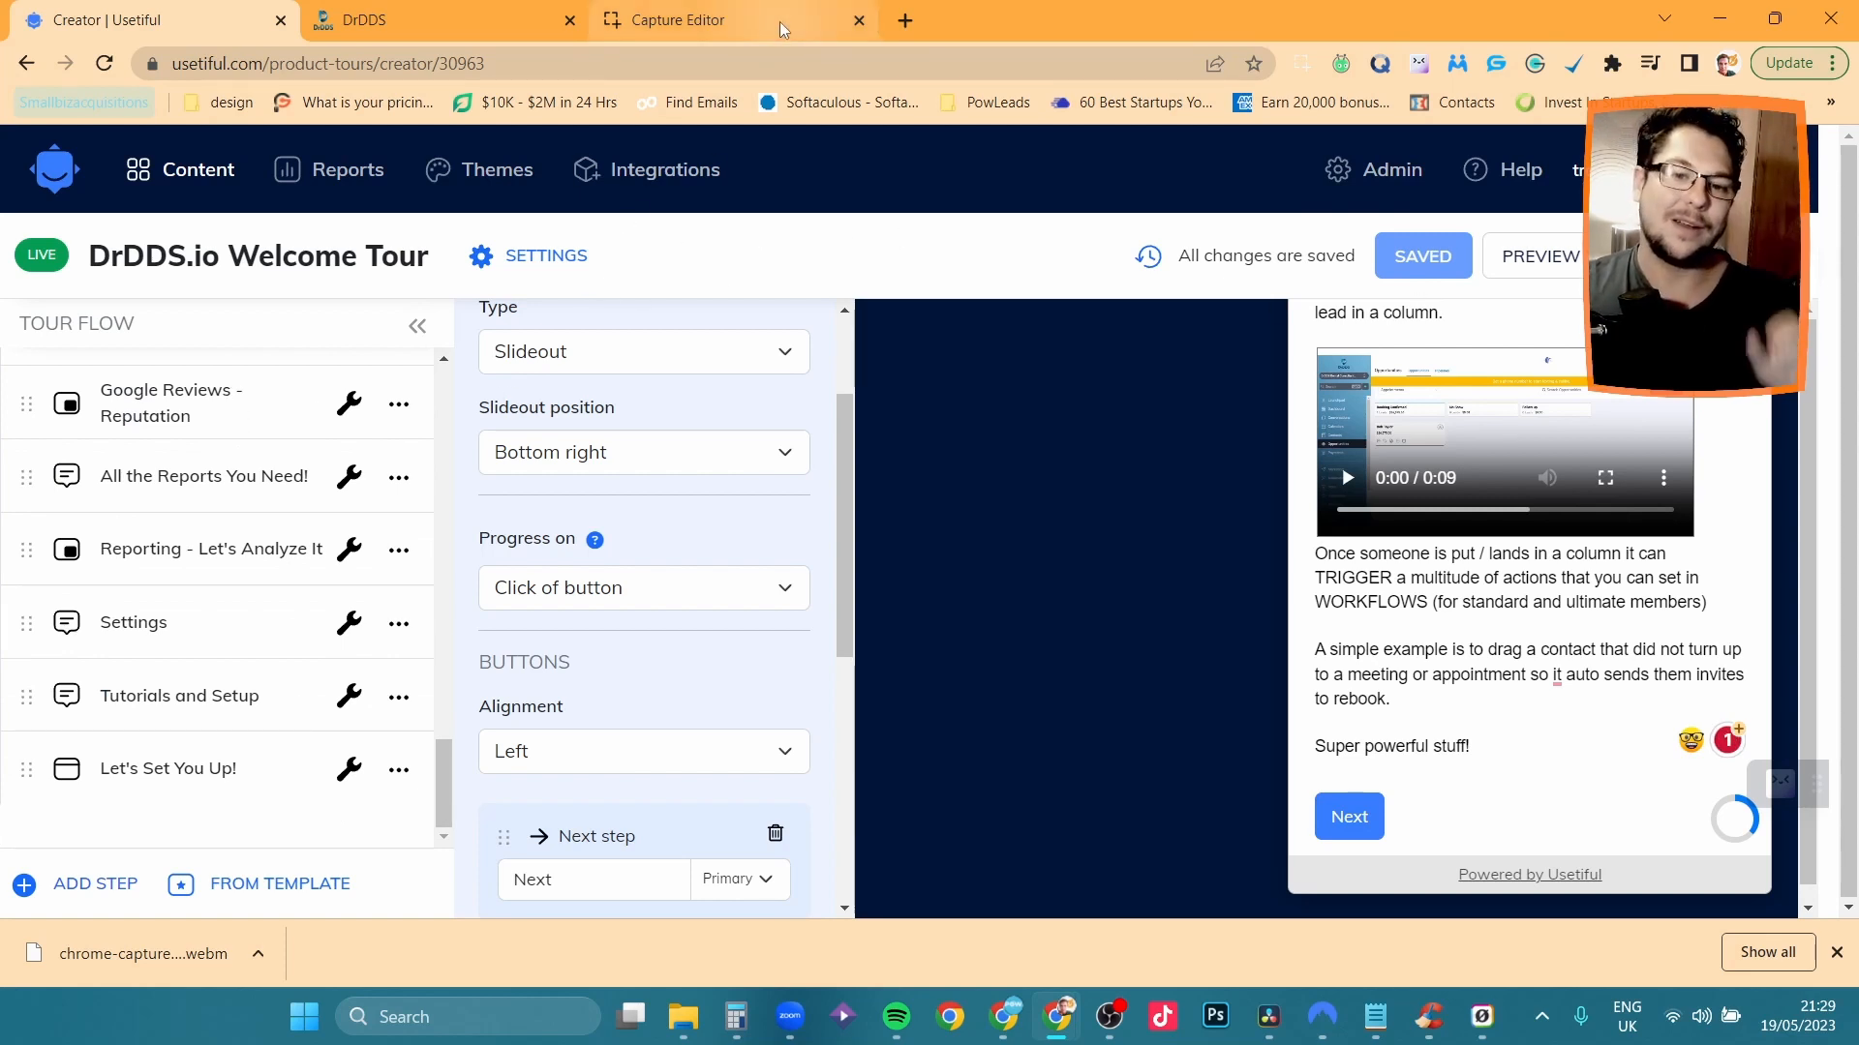
{"action": "left_click", "coordinate": [545, 264]}
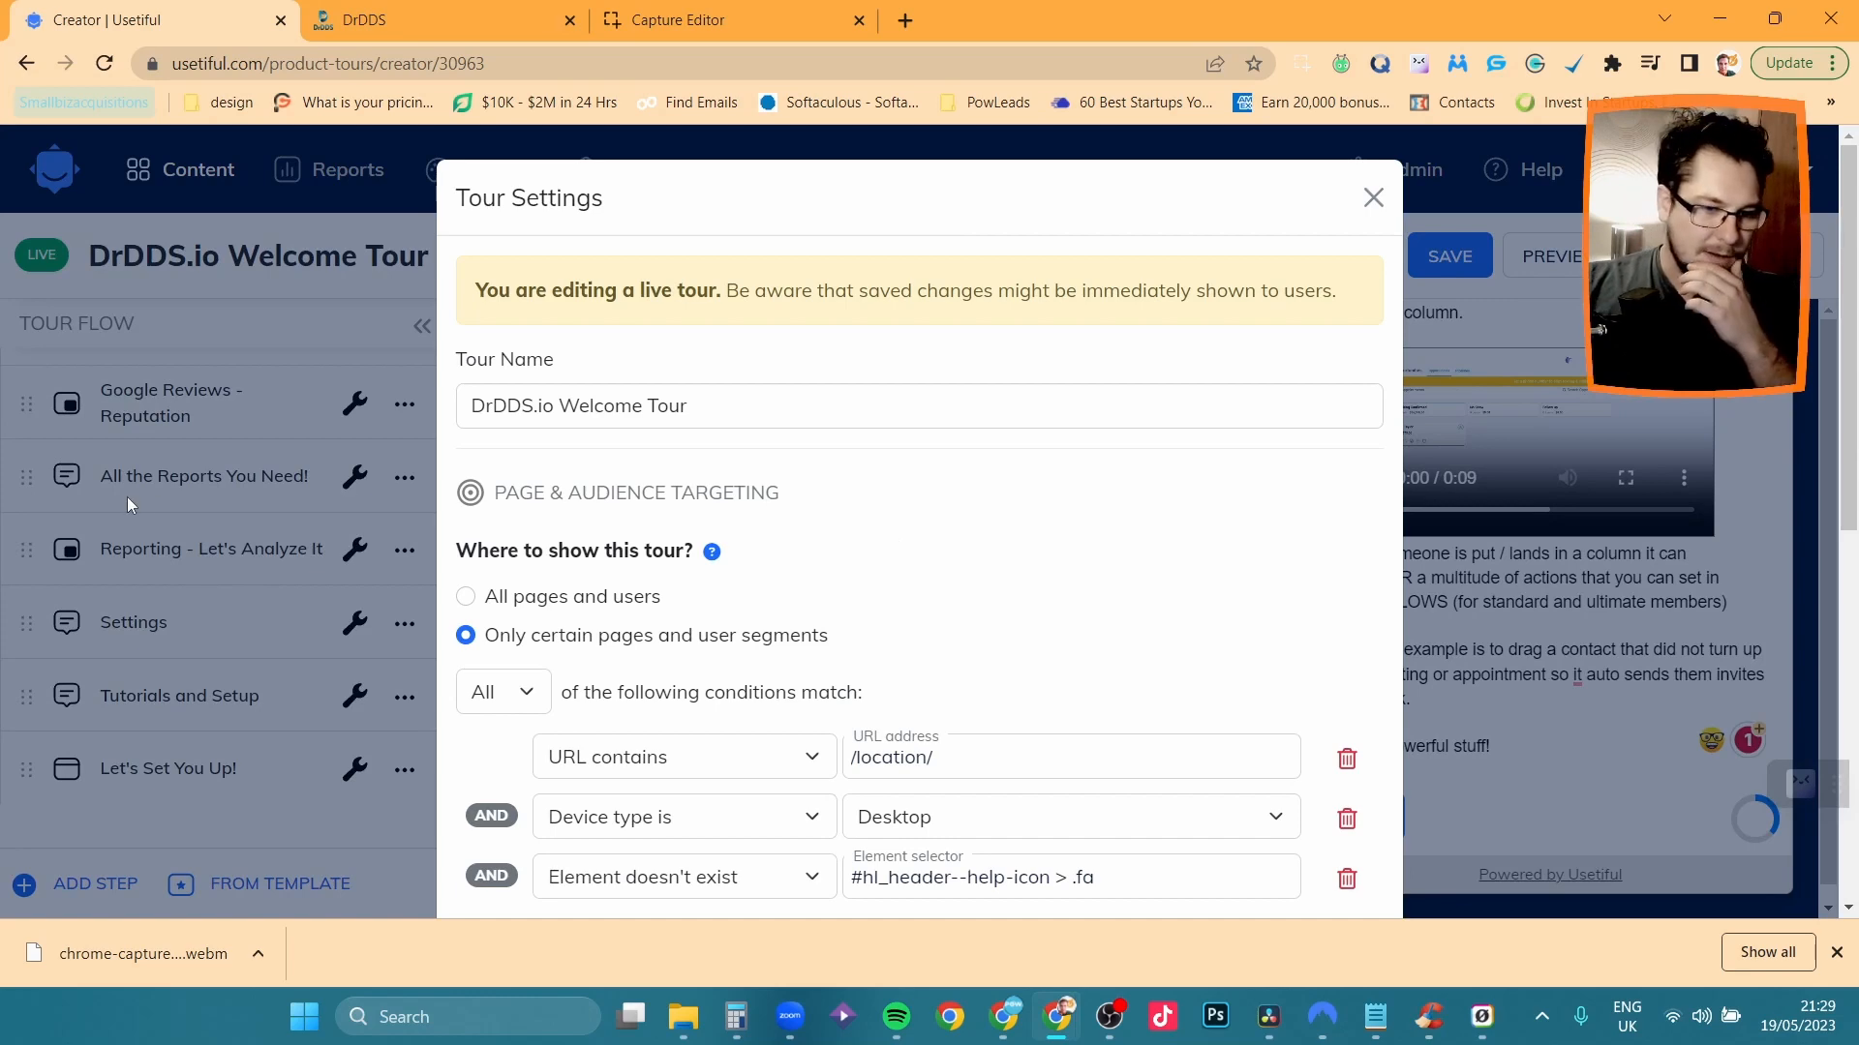
{"action": "left_click", "coordinate": [1372, 198]}
{"action": "scroll", "coordinate": [127, 538], "scroll_direction": "up", "scroll_amount": 10}
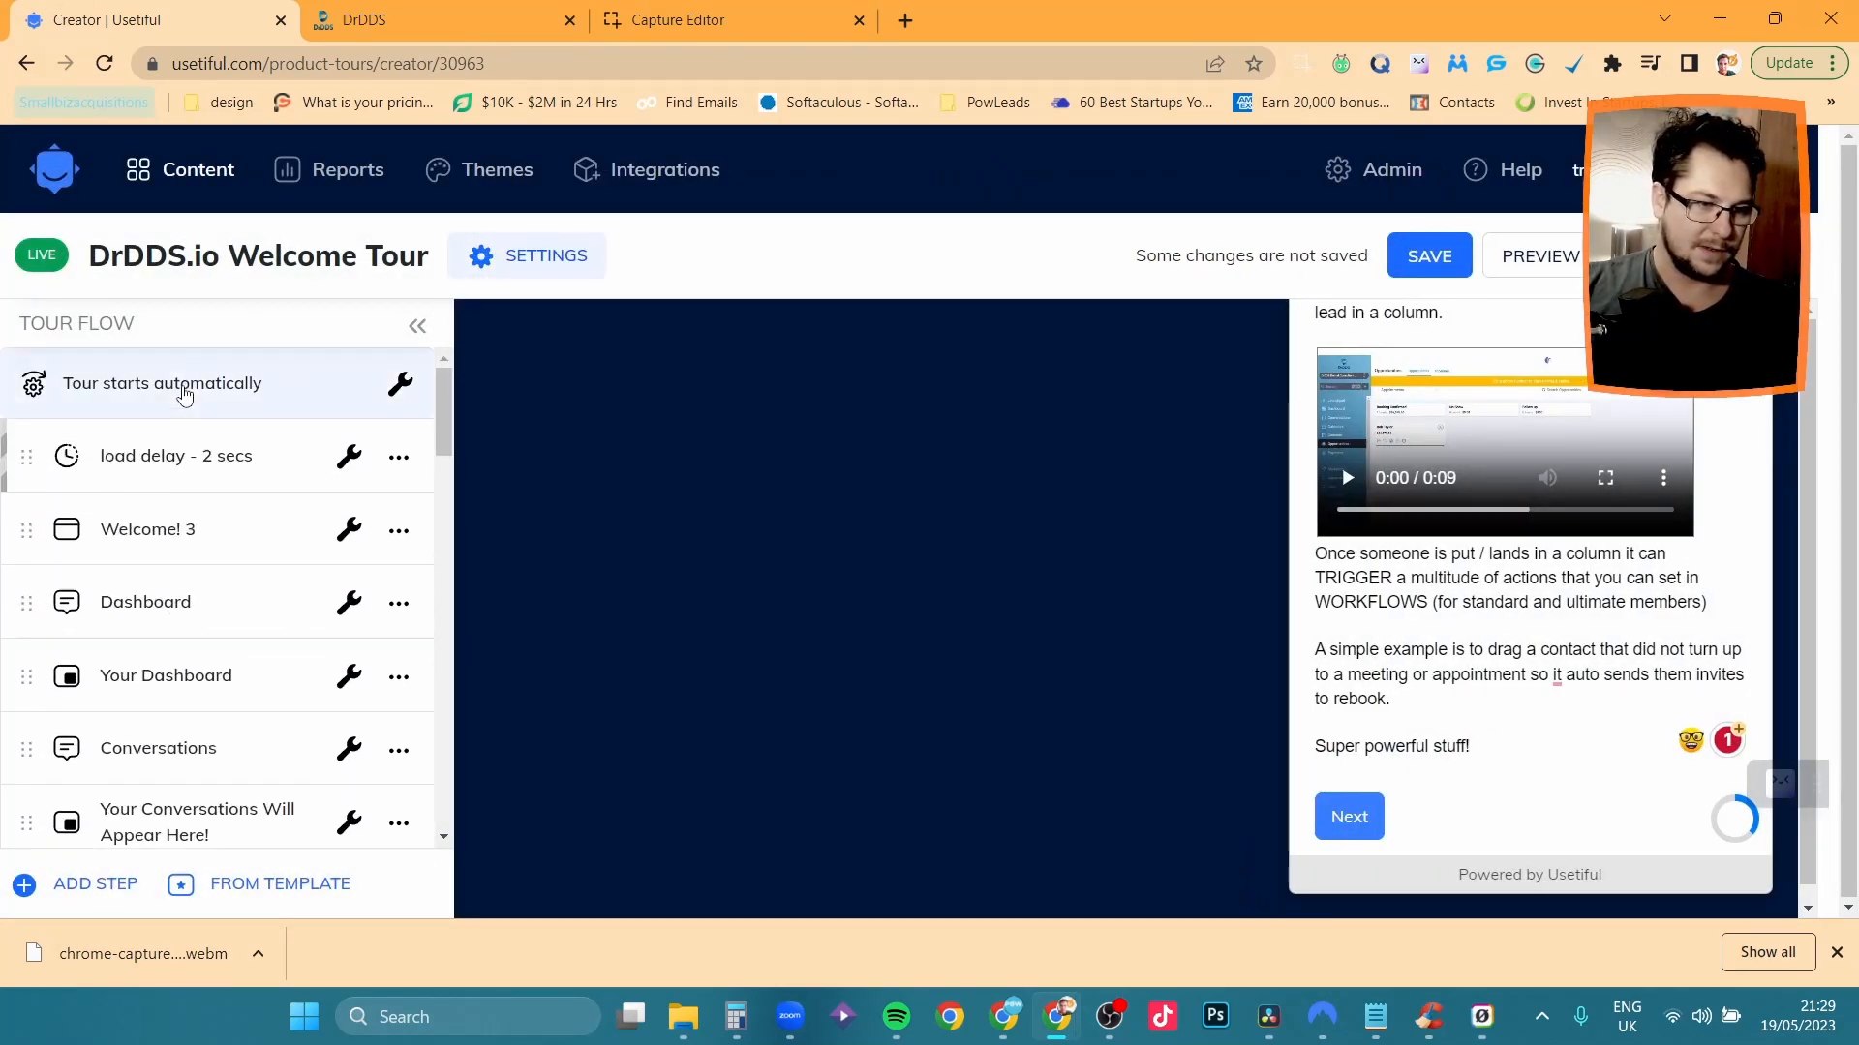
{"action": "left_click", "coordinate": [167, 530]}
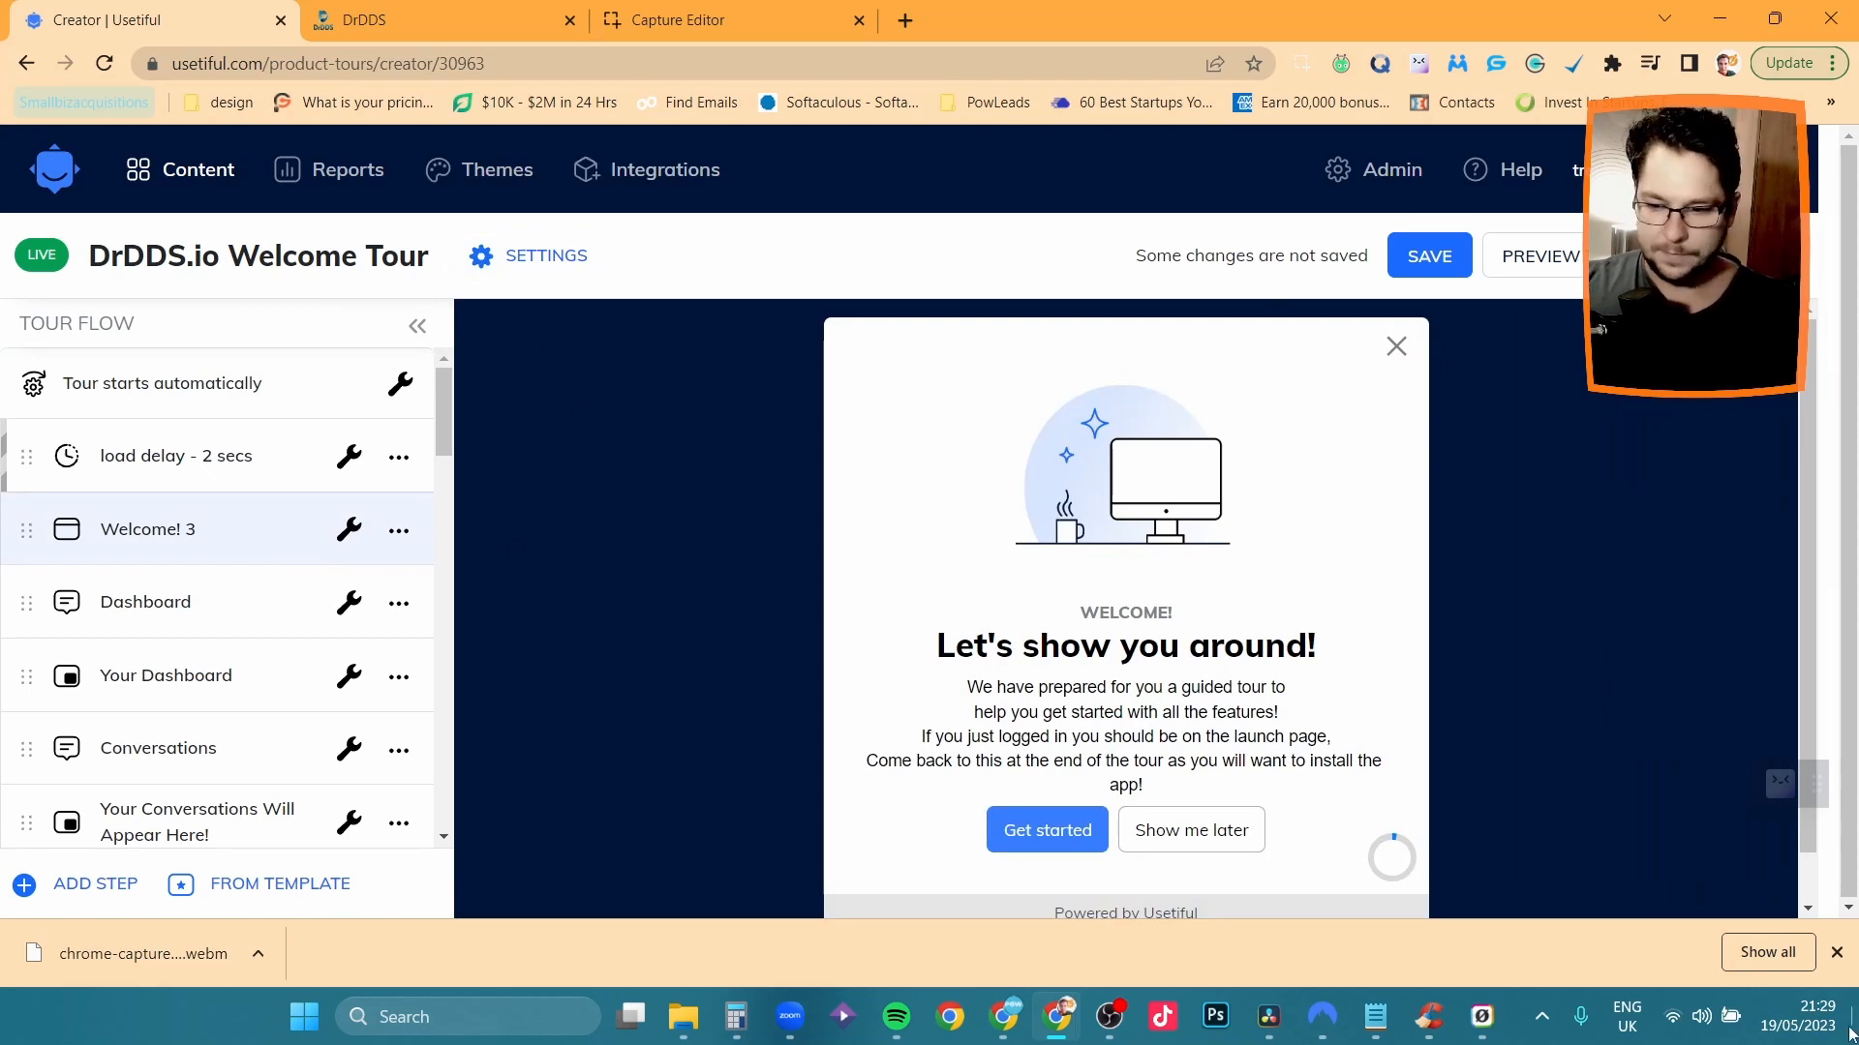
{"action": "left_click", "coordinate": [1835, 952]}
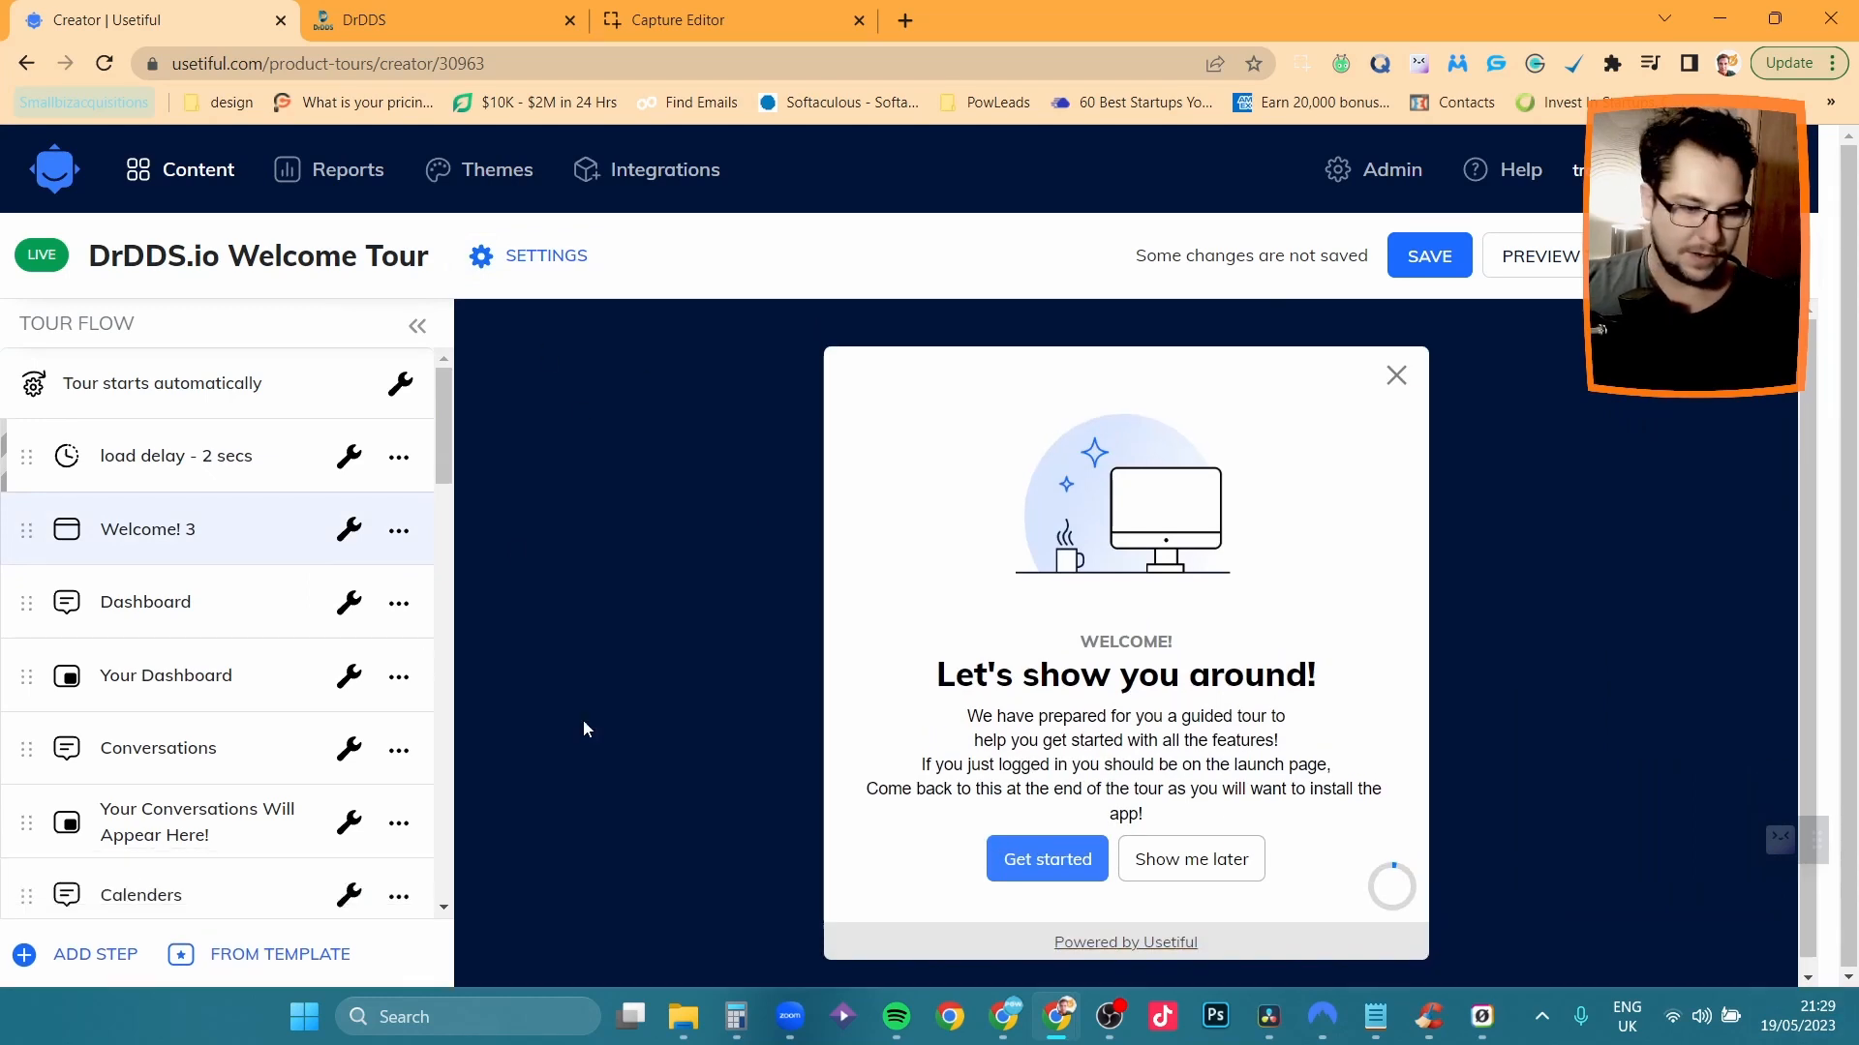
Reopen the tour settings at the targeting conditions and look up the help icon selector at the end of the build document.
{"action": "left_click", "coordinate": [500, 264]}
{"action": "scroll", "coordinate": [1099, 564], "scroll_direction": "down", "scroll_amount": 2}
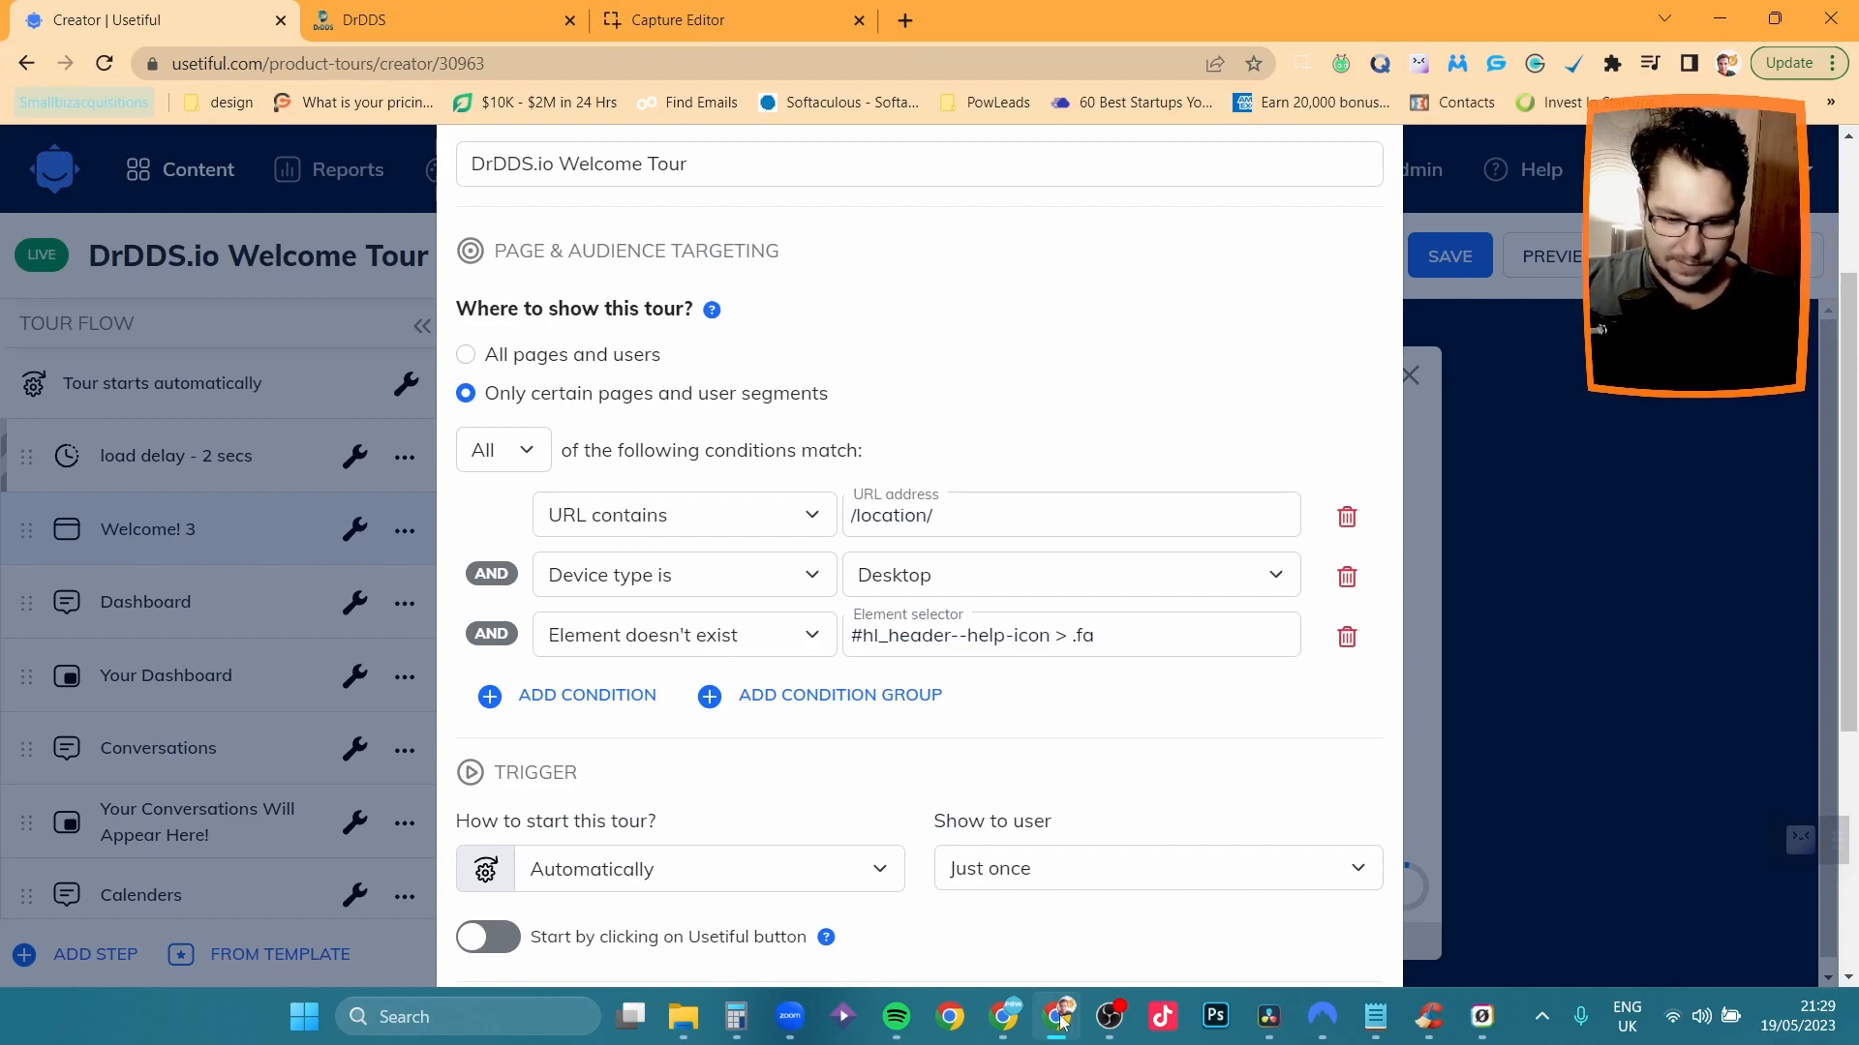
{"action": "mouse_move", "coordinate": [1062, 1023]}
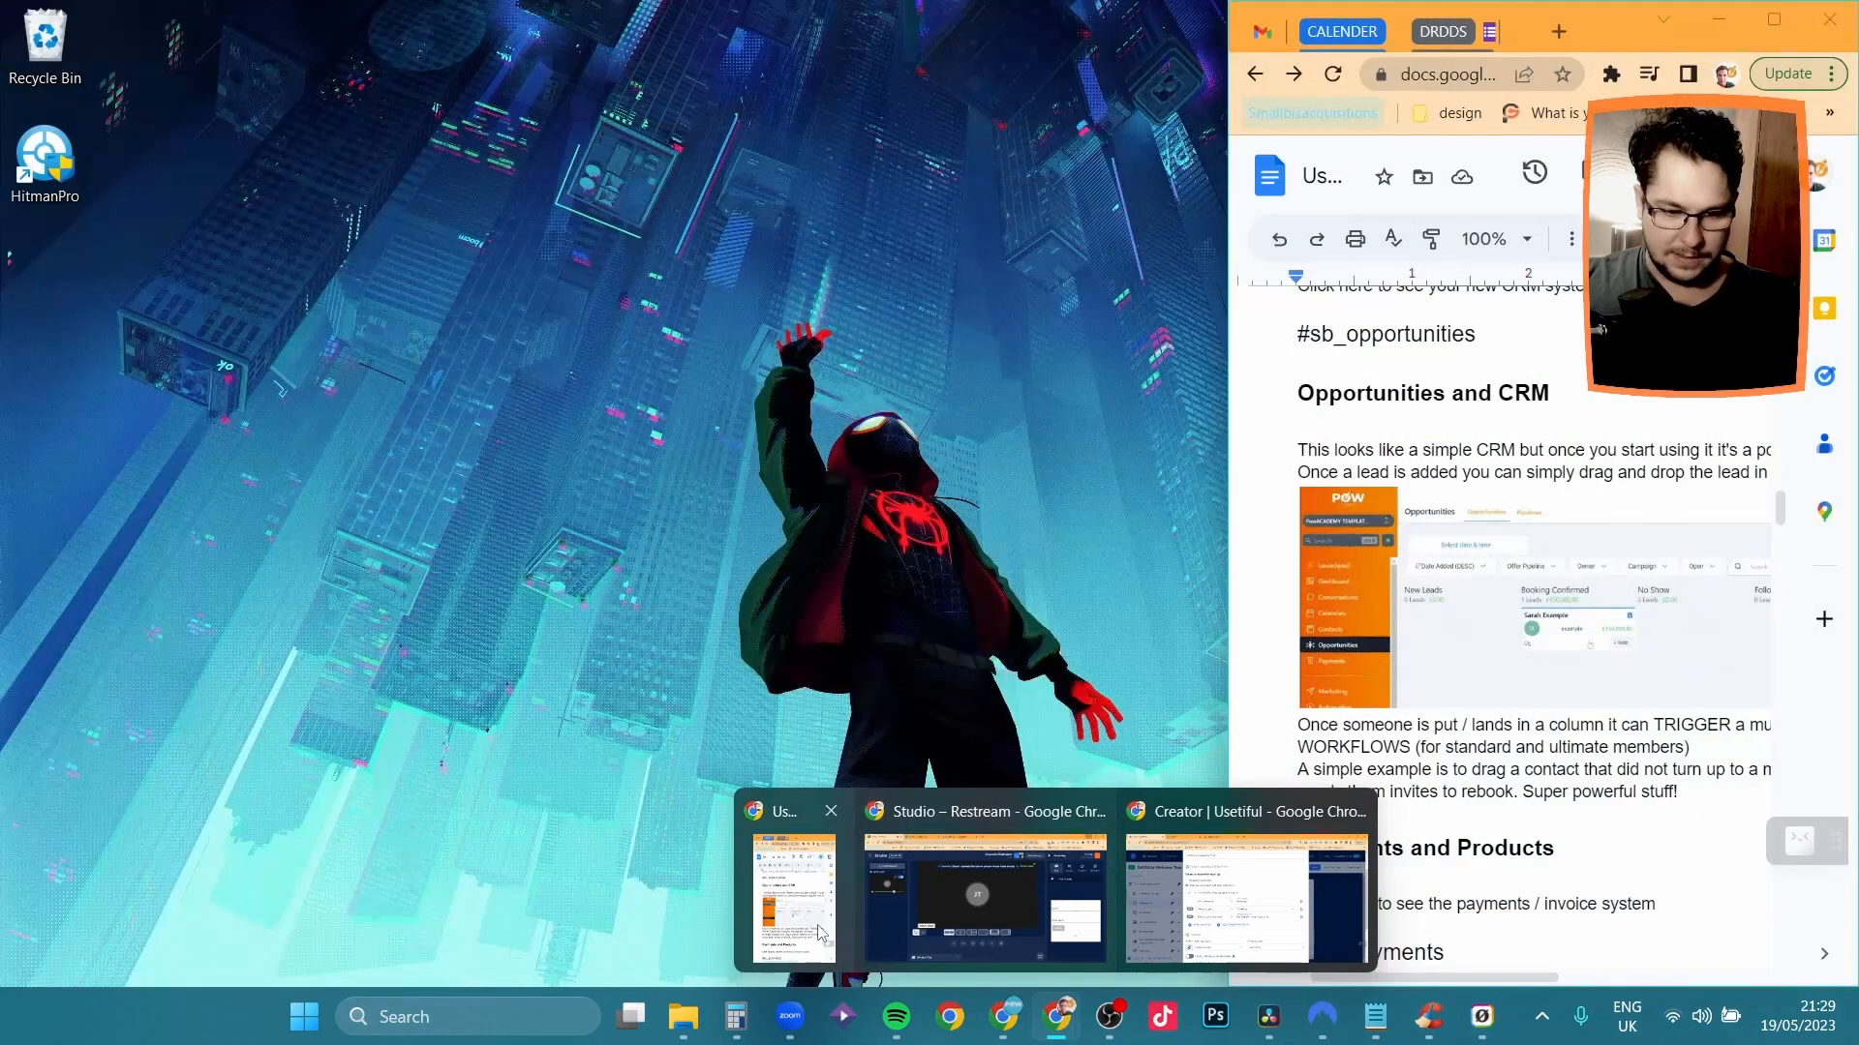
{"action": "left_click", "coordinate": [794, 895]}
{"action": "scroll", "coordinate": [1624, 760], "scroll_direction": "up", "scroll_amount": 20}
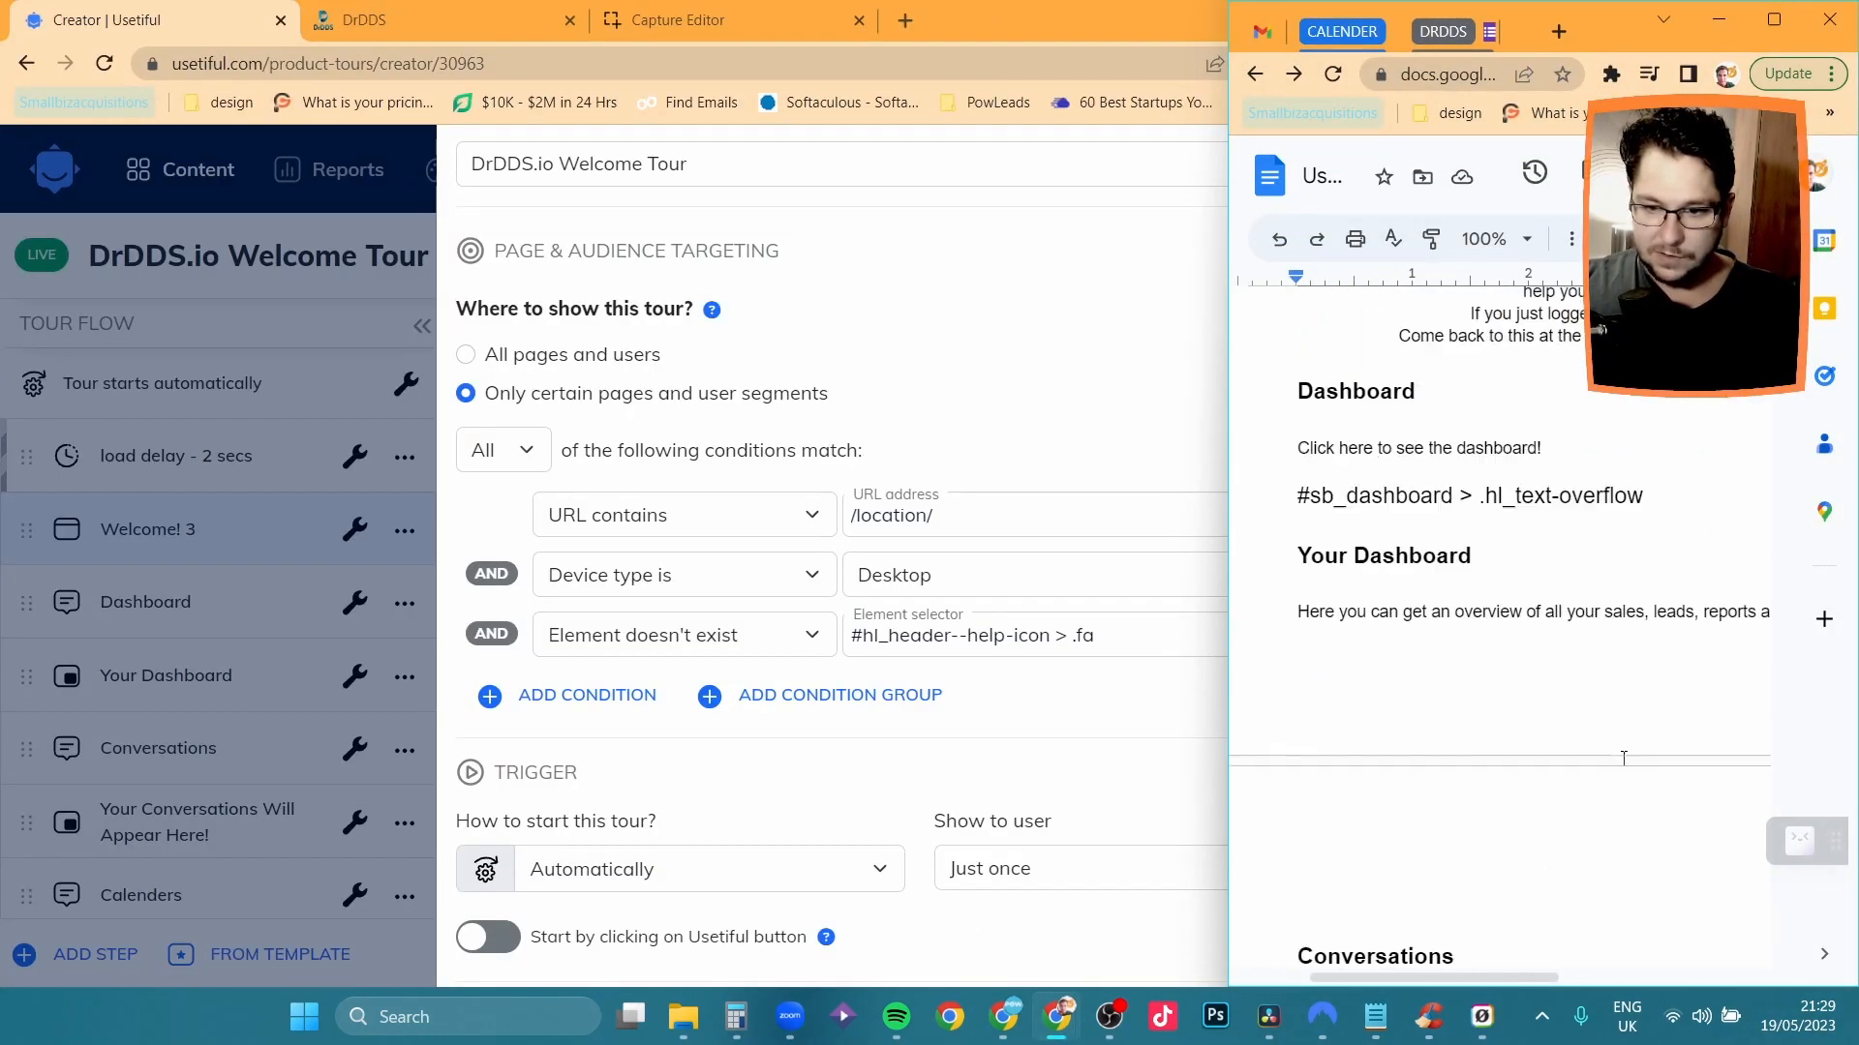
{"action": "scroll", "coordinate": [1409, 687], "scroll_direction": "down", "scroll_amount": 20}
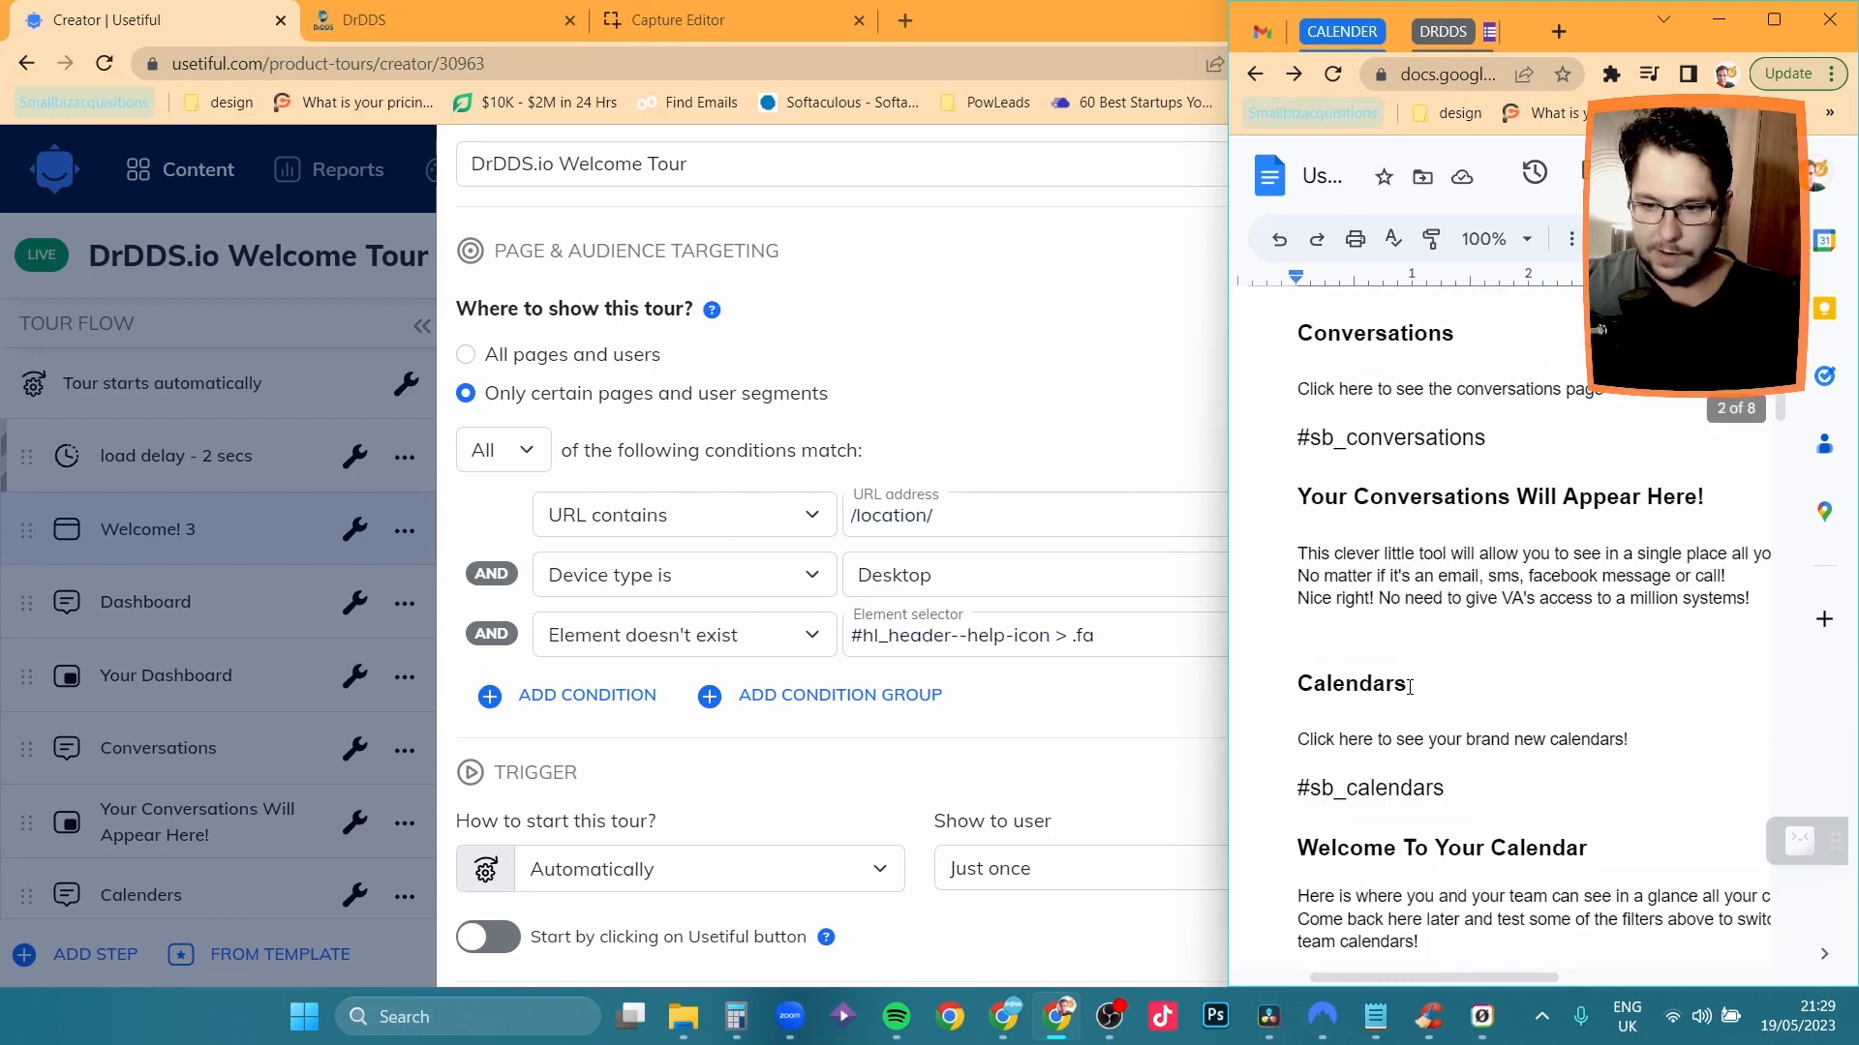
{"action": "scroll", "coordinate": [1406, 686], "scroll_direction": "down", "scroll_amount": 20}
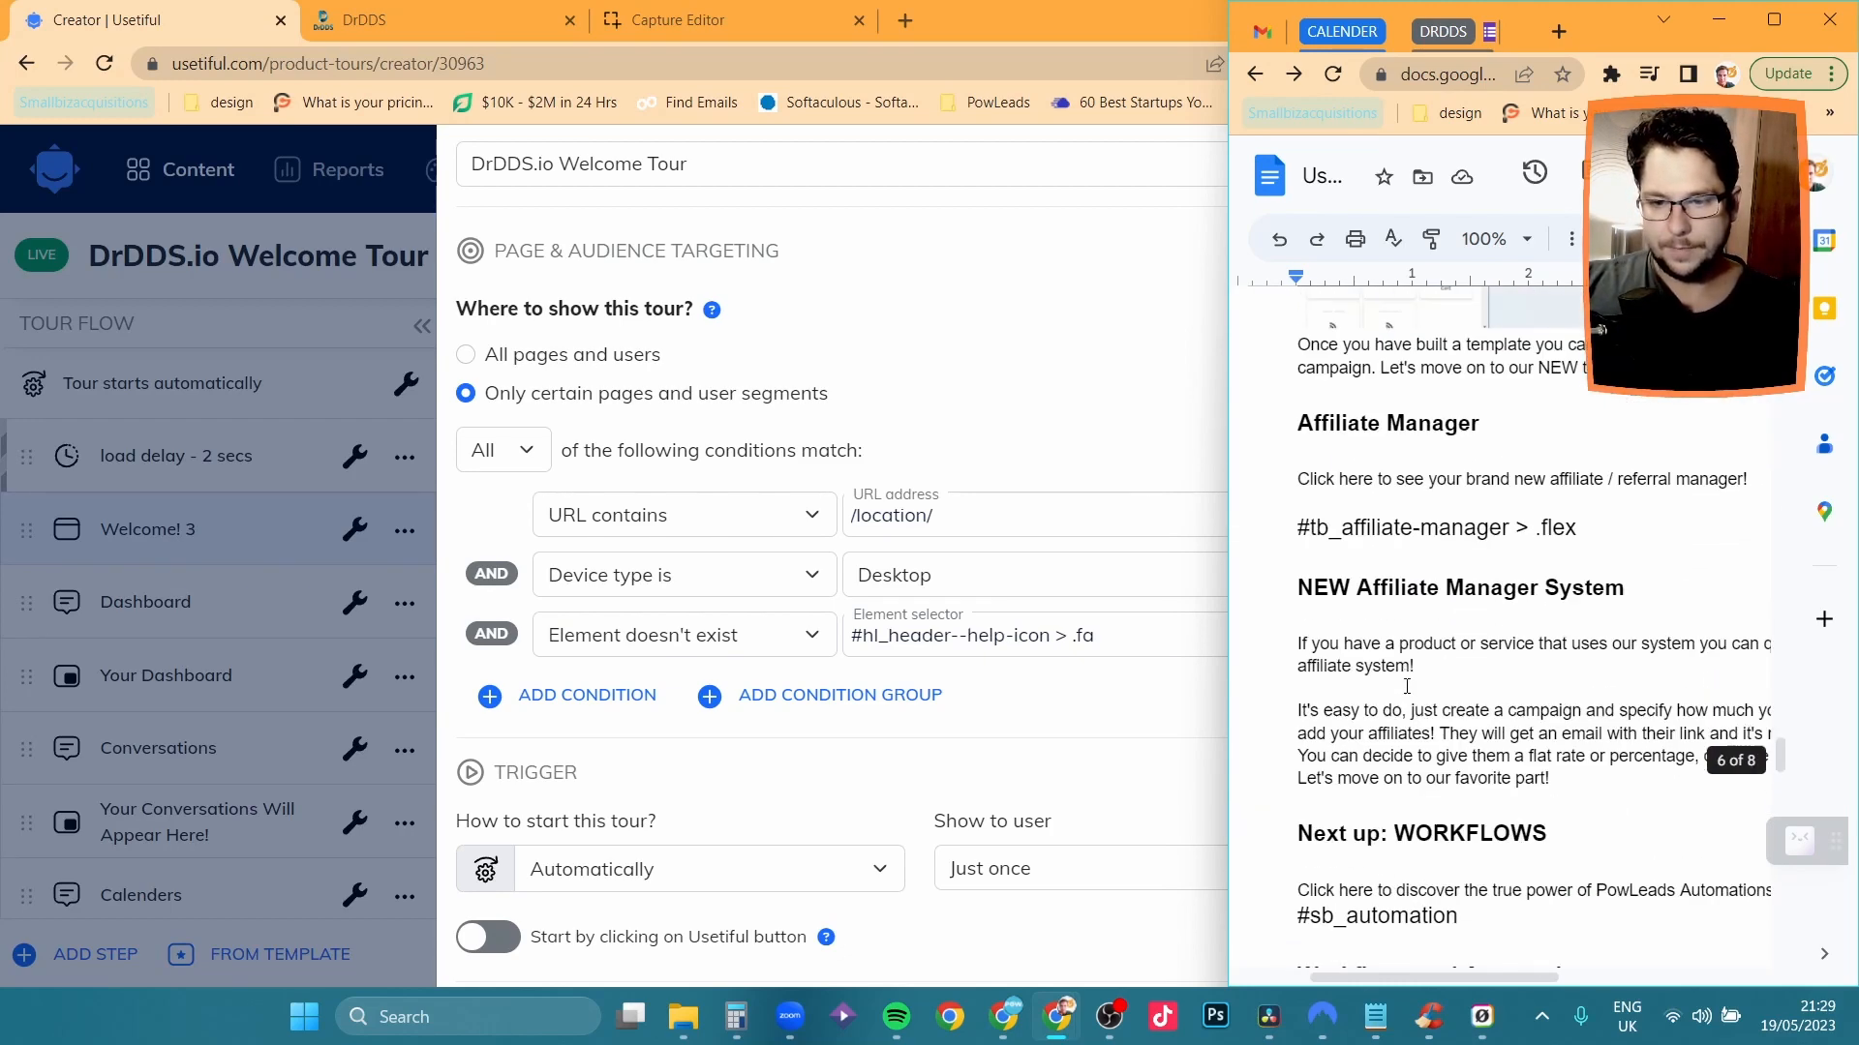
{"action": "scroll", "coordinate": [1407, 686], "scroll_direction": "down", "scroll_amount": 6}
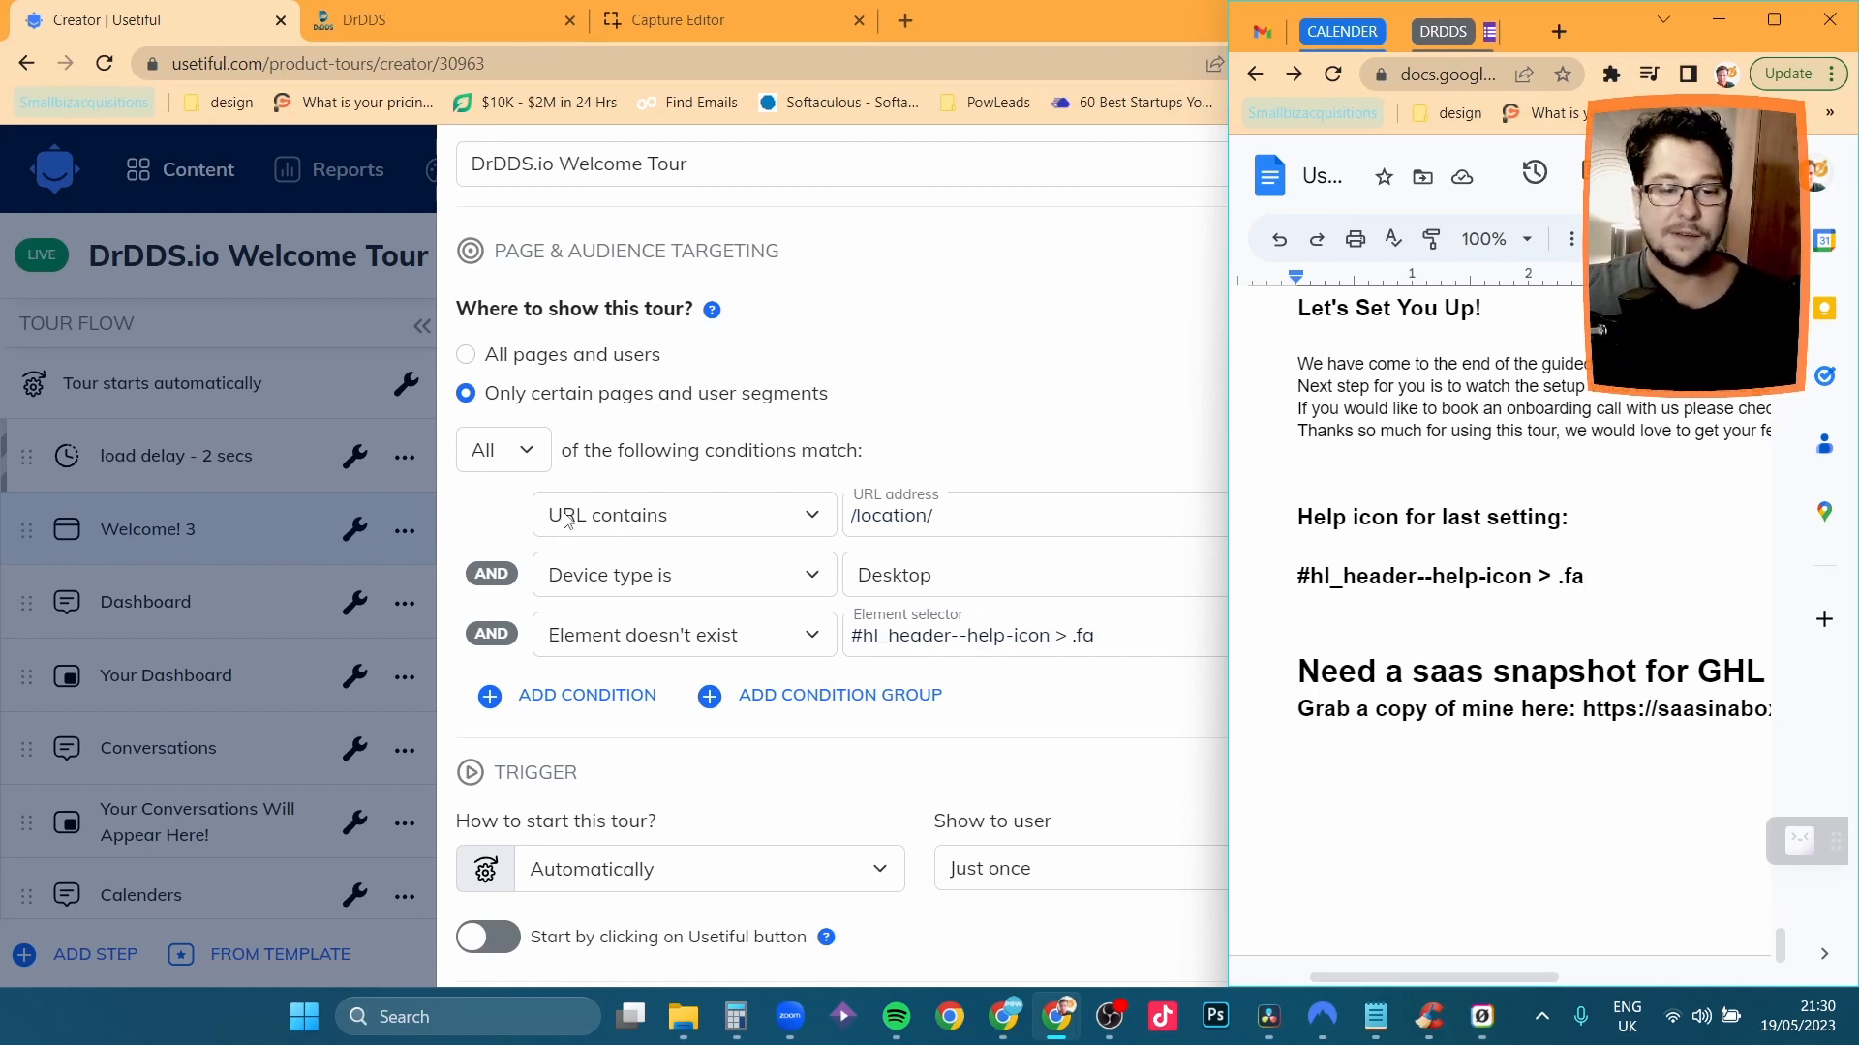
Remove the "Element doesn't exist" condition for the help icon from the tour's page and audience targeting.
{"action": "left_click", "coordinate": [1073, 393]}
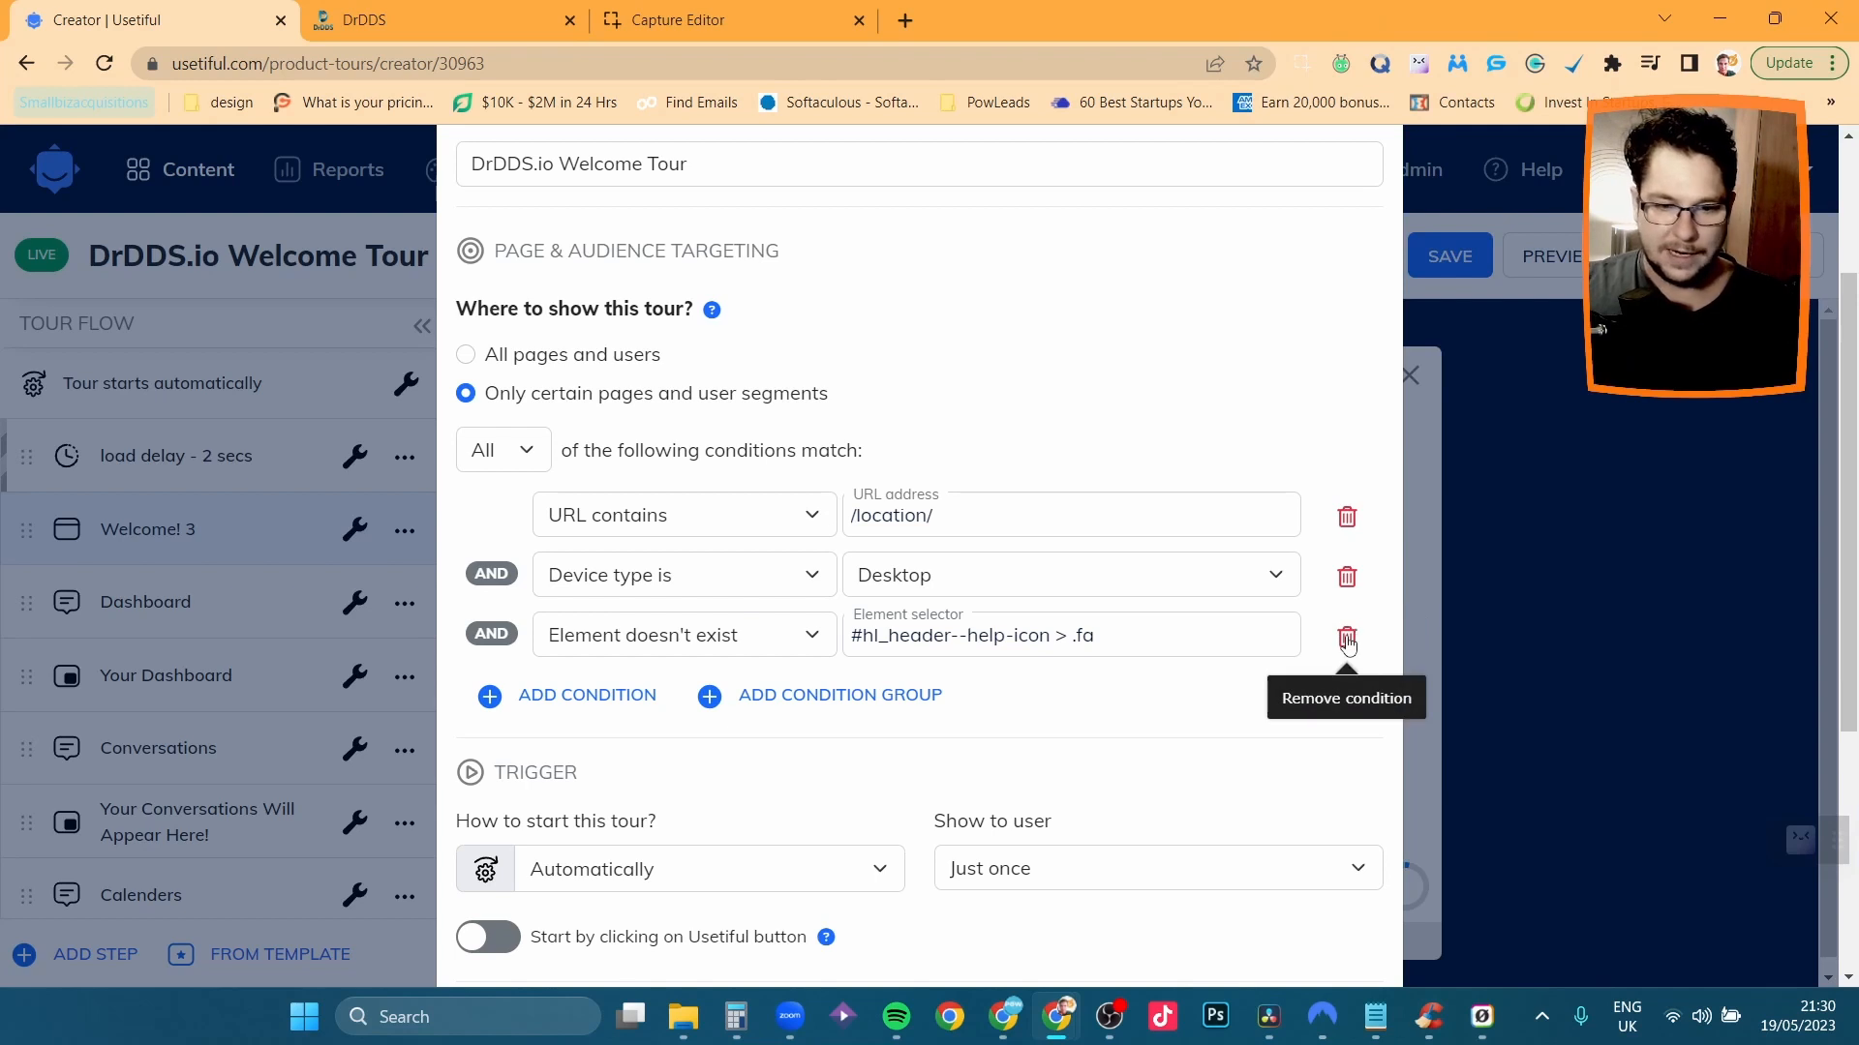
{"action": "left_click", "coordinate": [1347, 635]}
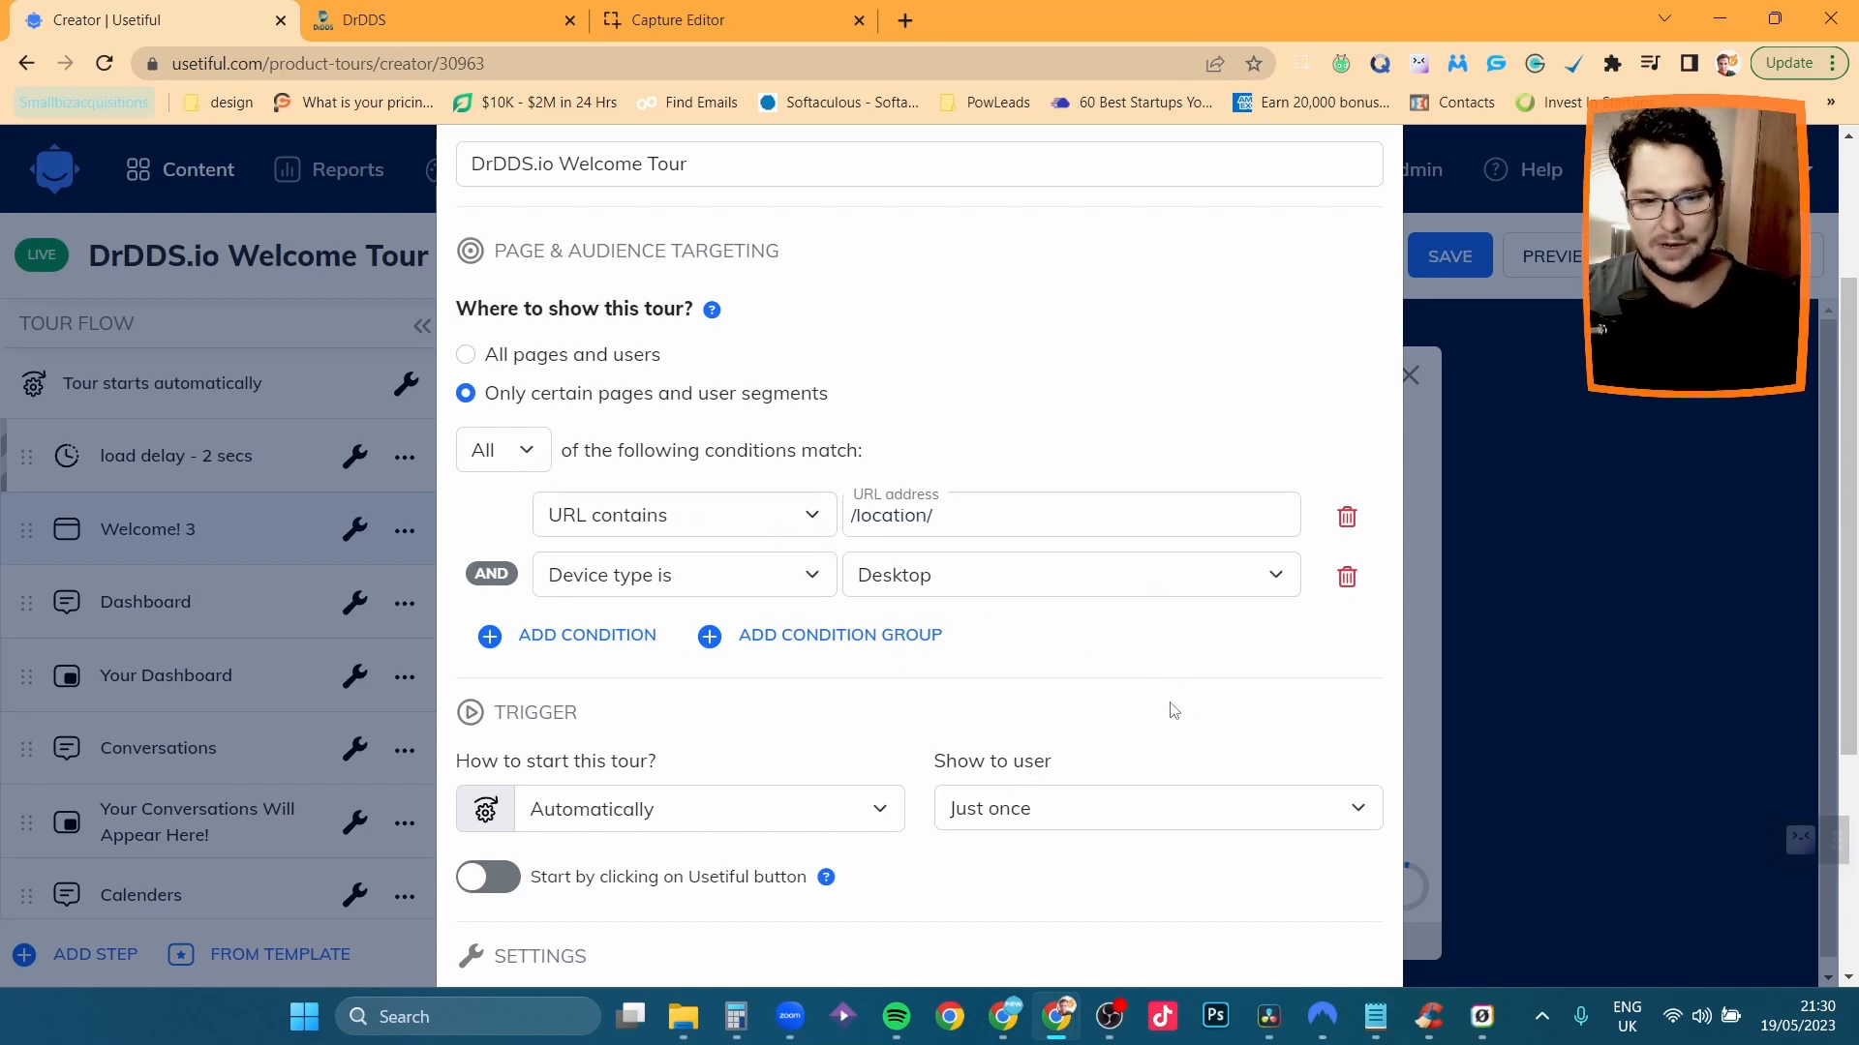
Set the automatically started tour to show to the user Everytime and turn off Remember last step.
{"action": "scroll", "coordinate": [1174, 710], "scroll_direction": "down", "scroll_amount": 5}
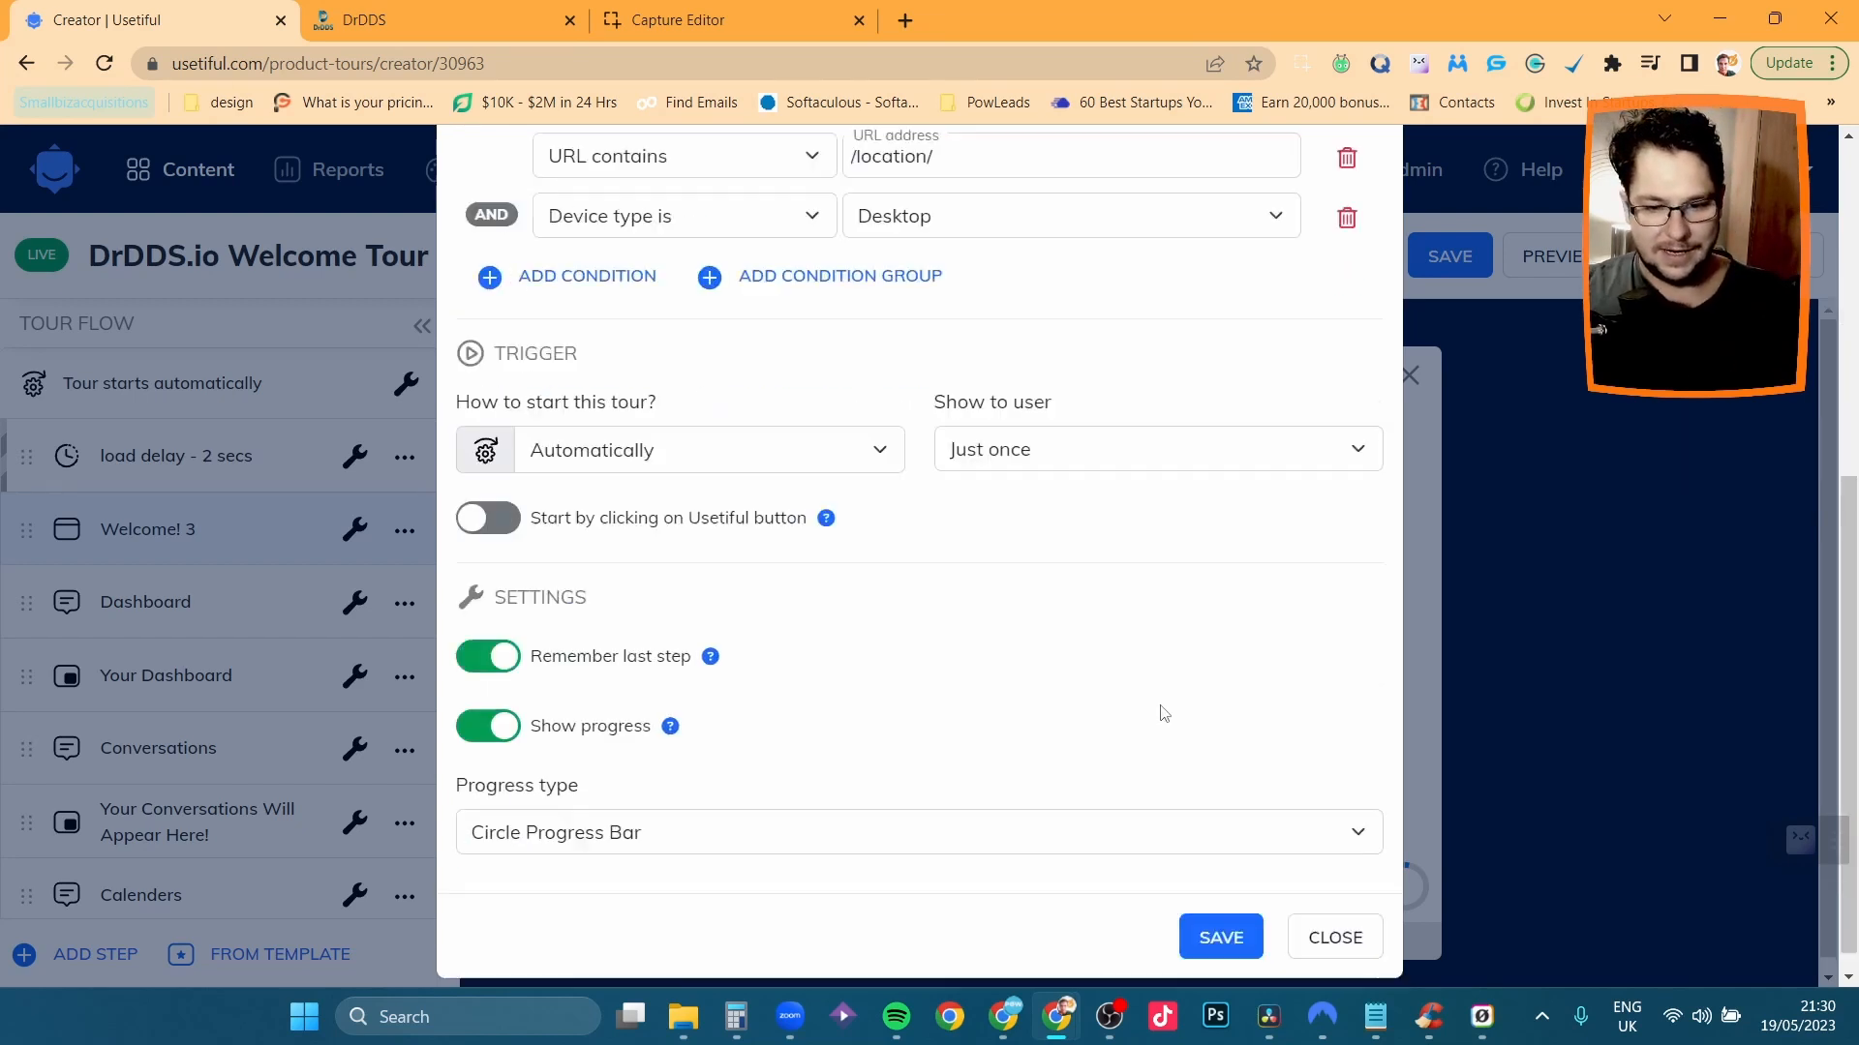
{"action": "scroll", "coordinate": [1168, 602], "scroll_direction": "up", "scroll_amount": 3}
{"action": "left_click", "coordinate": [1114, 666]}
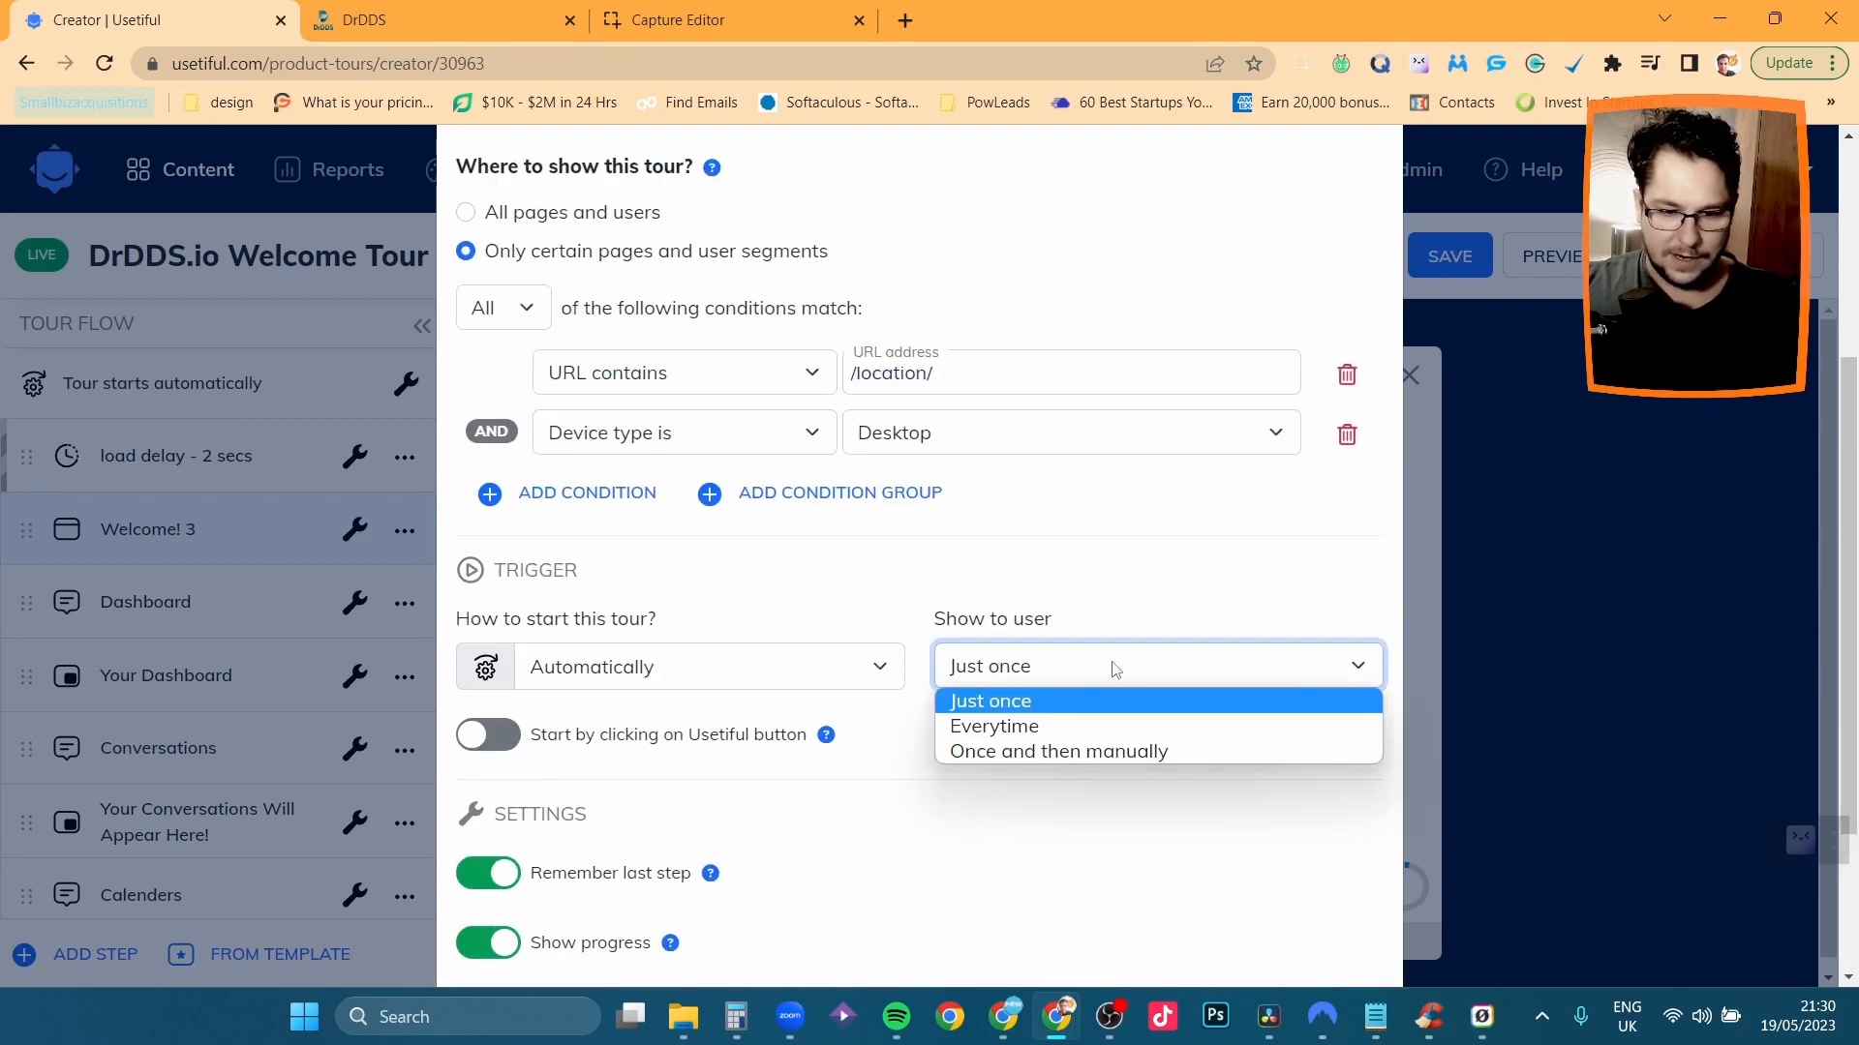
{"action": "left_click", "coordinate": [1036, 727]}
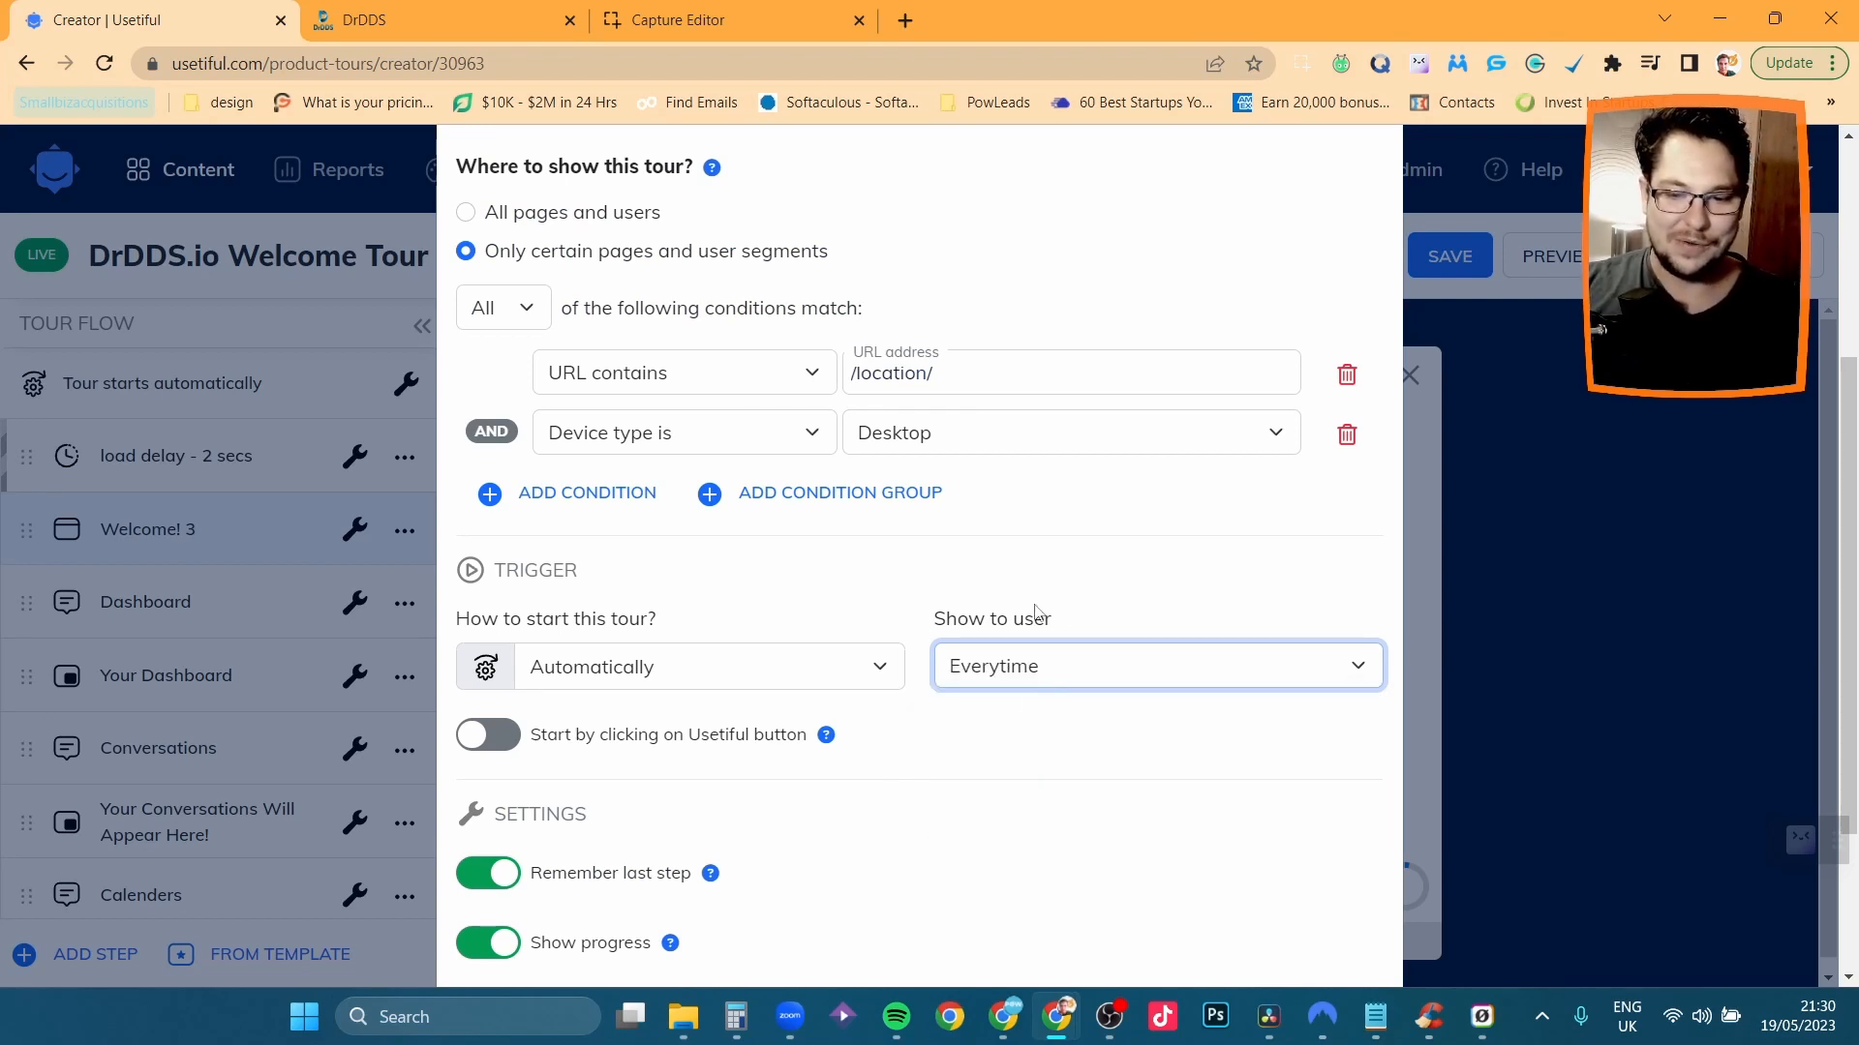
{"action": "left_click", "coordinate": [494, 877]}
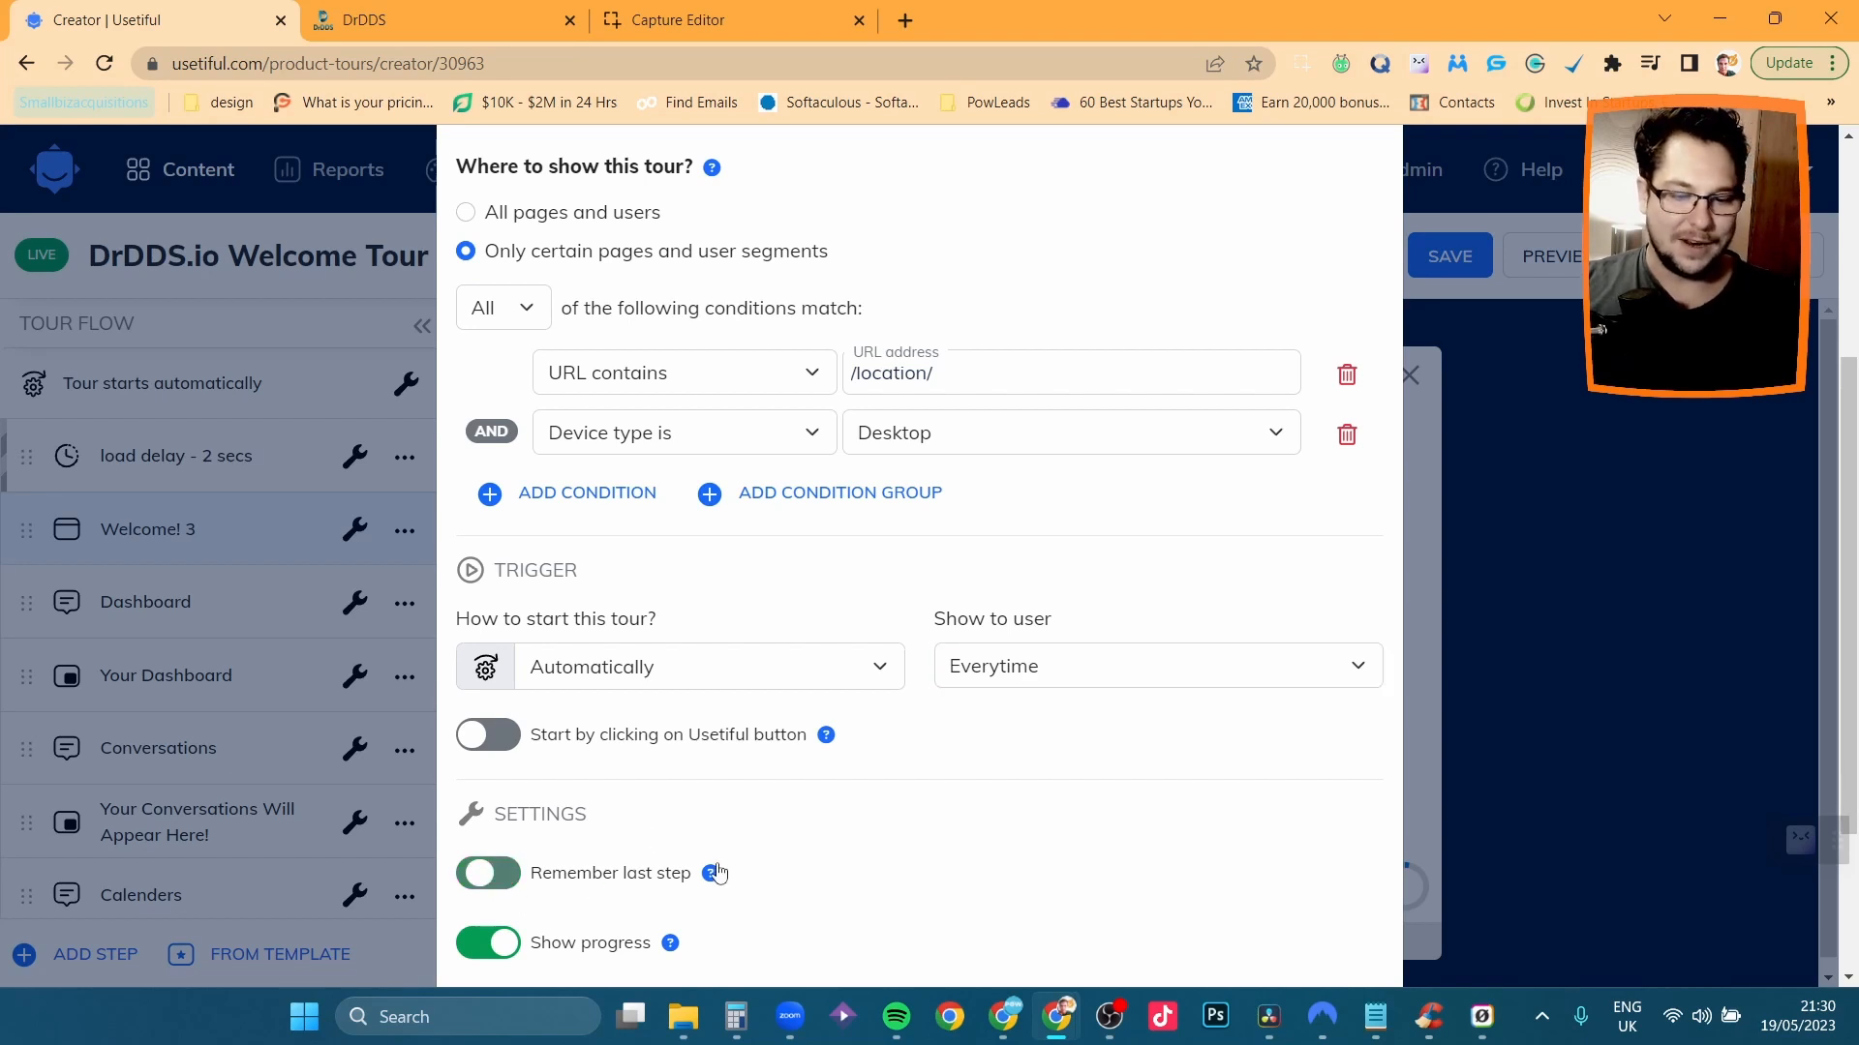
{"action": "scroll", "coordinate": [1191, 750], "scroll_direction": "up", "scroll_amount": 2}
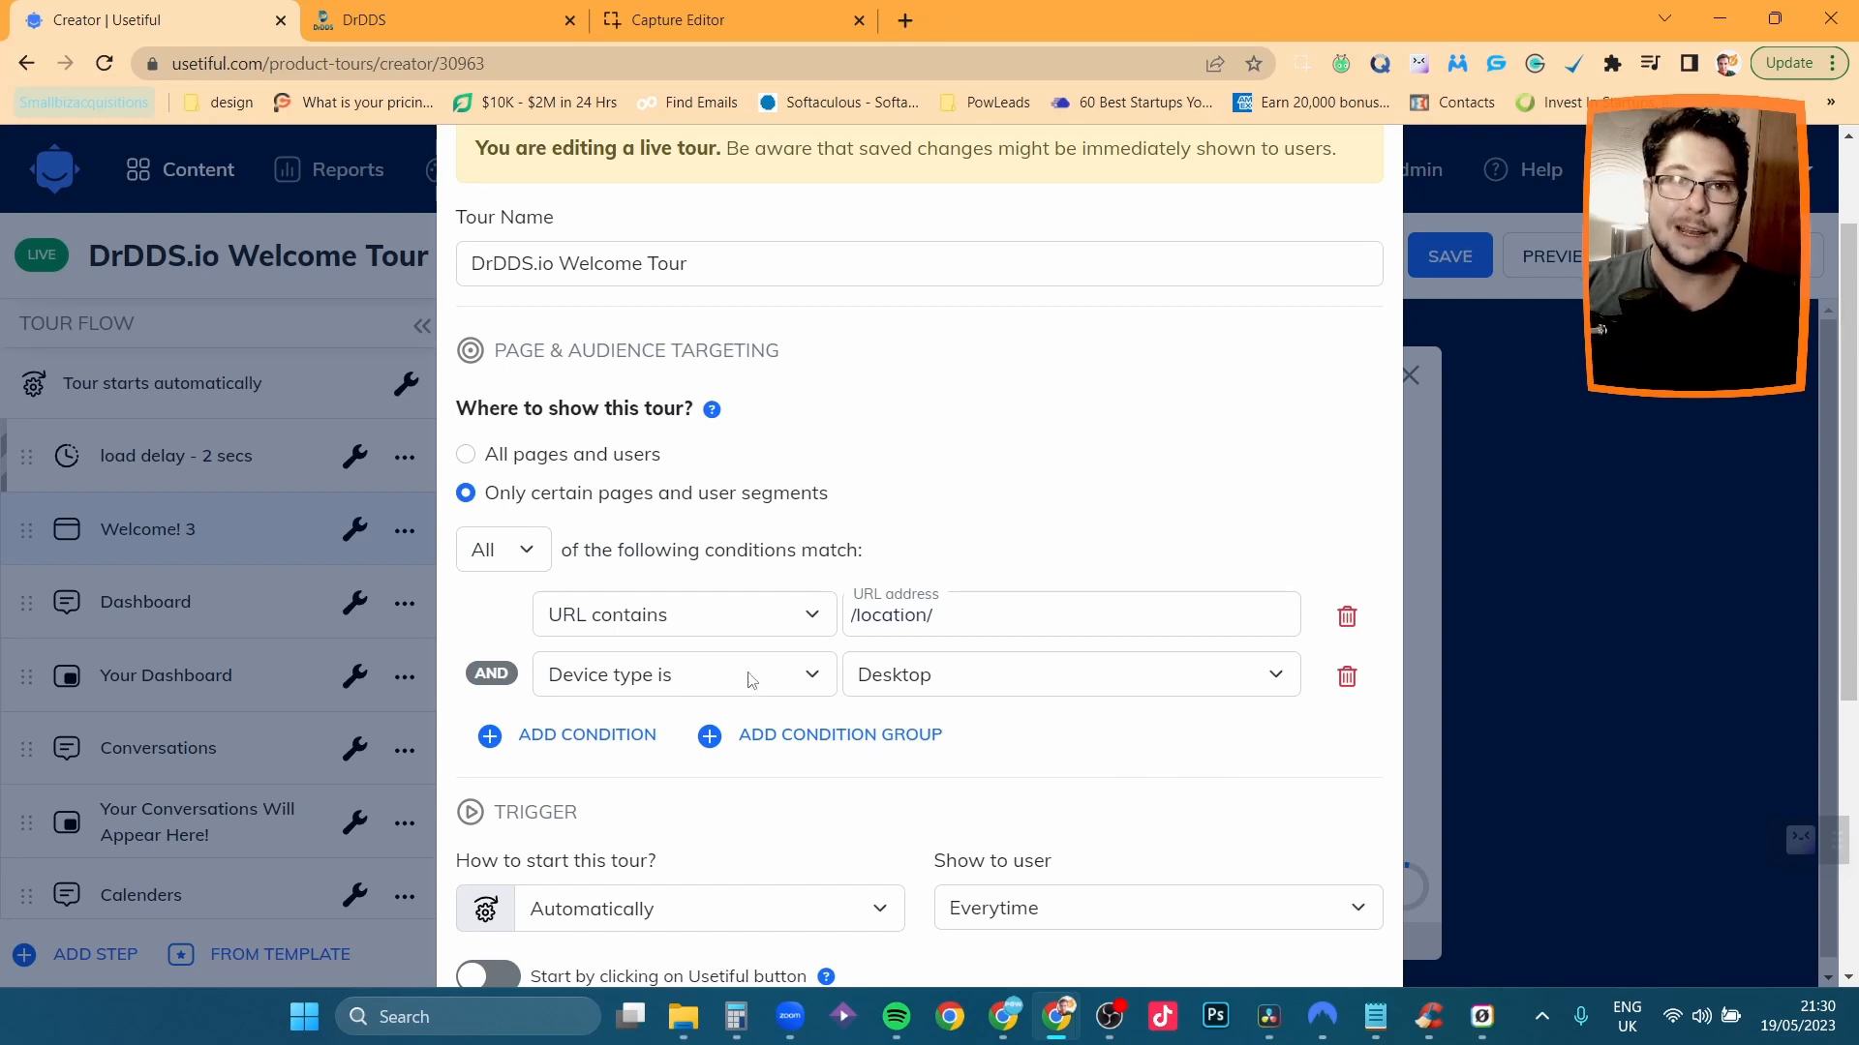
Switch to DrDDS and go back from the media library through the settings to the dashboard.
{"action": "left_click", "coordinate": [415, 21]}
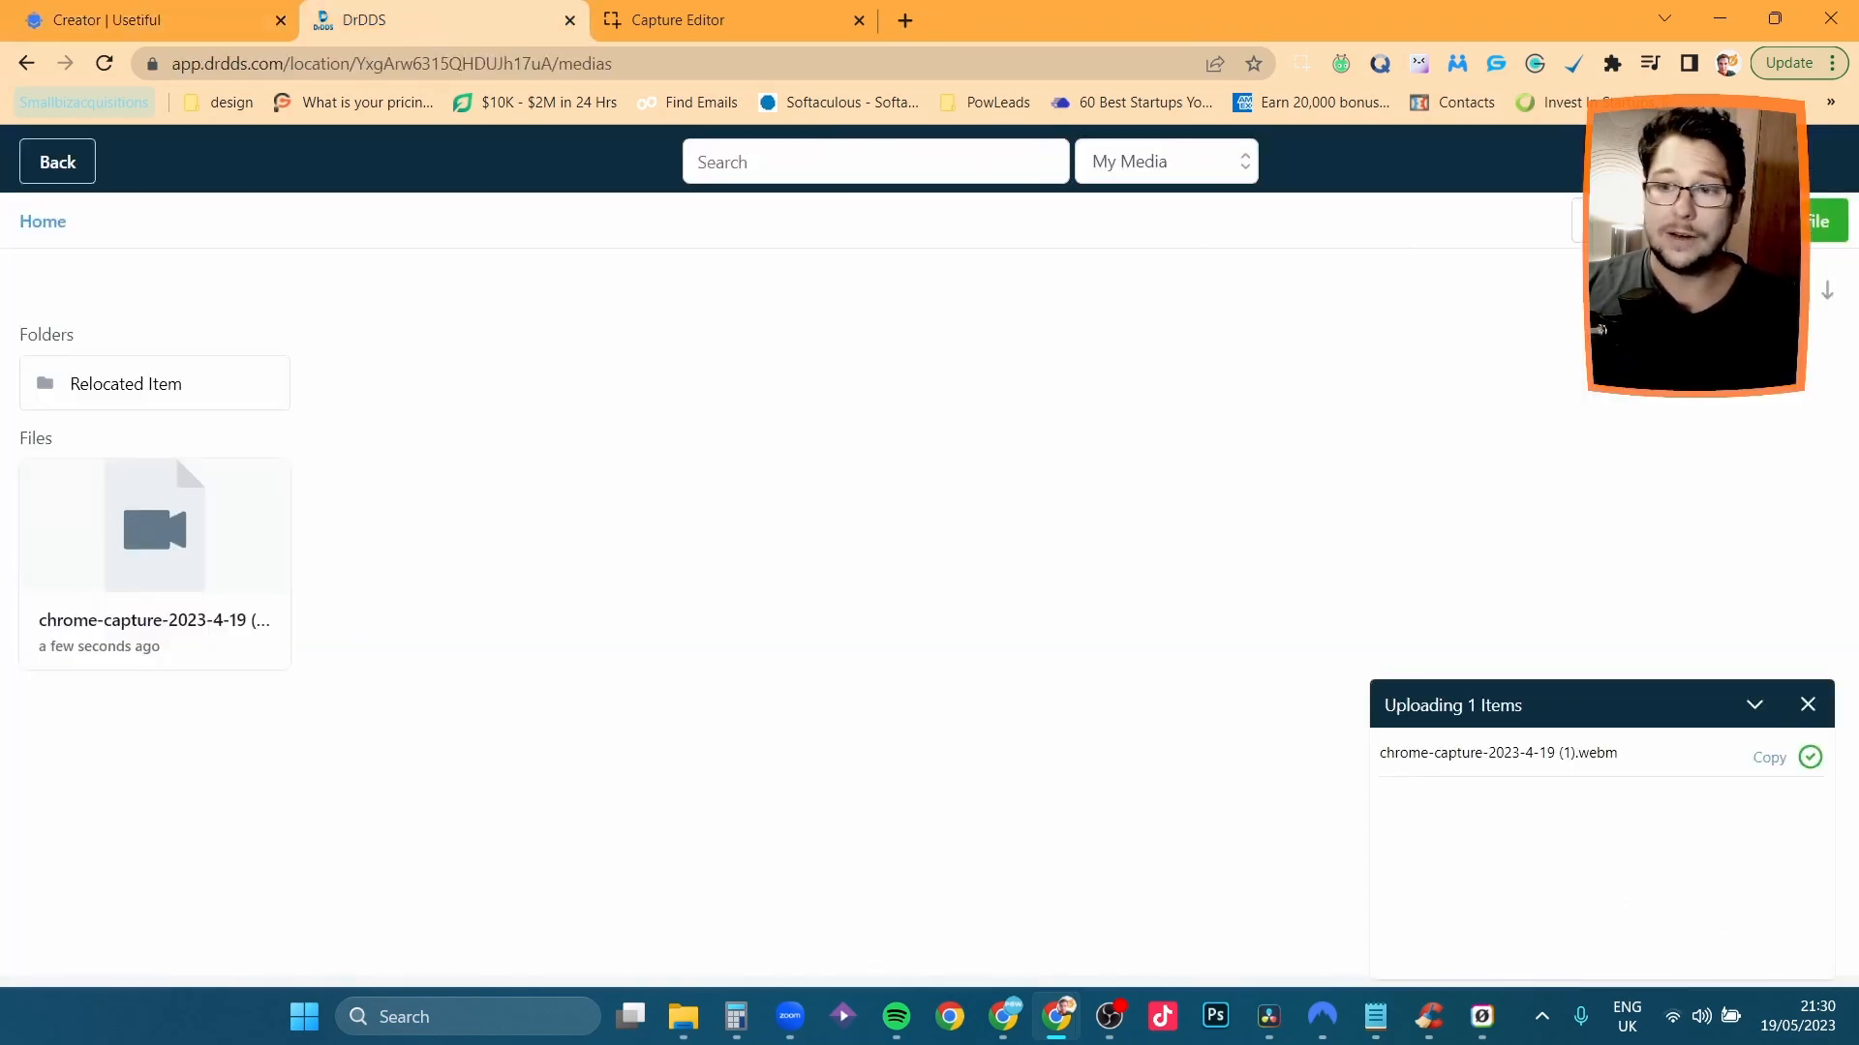
{"action": "left_click", "coordinate": [27, 63]}
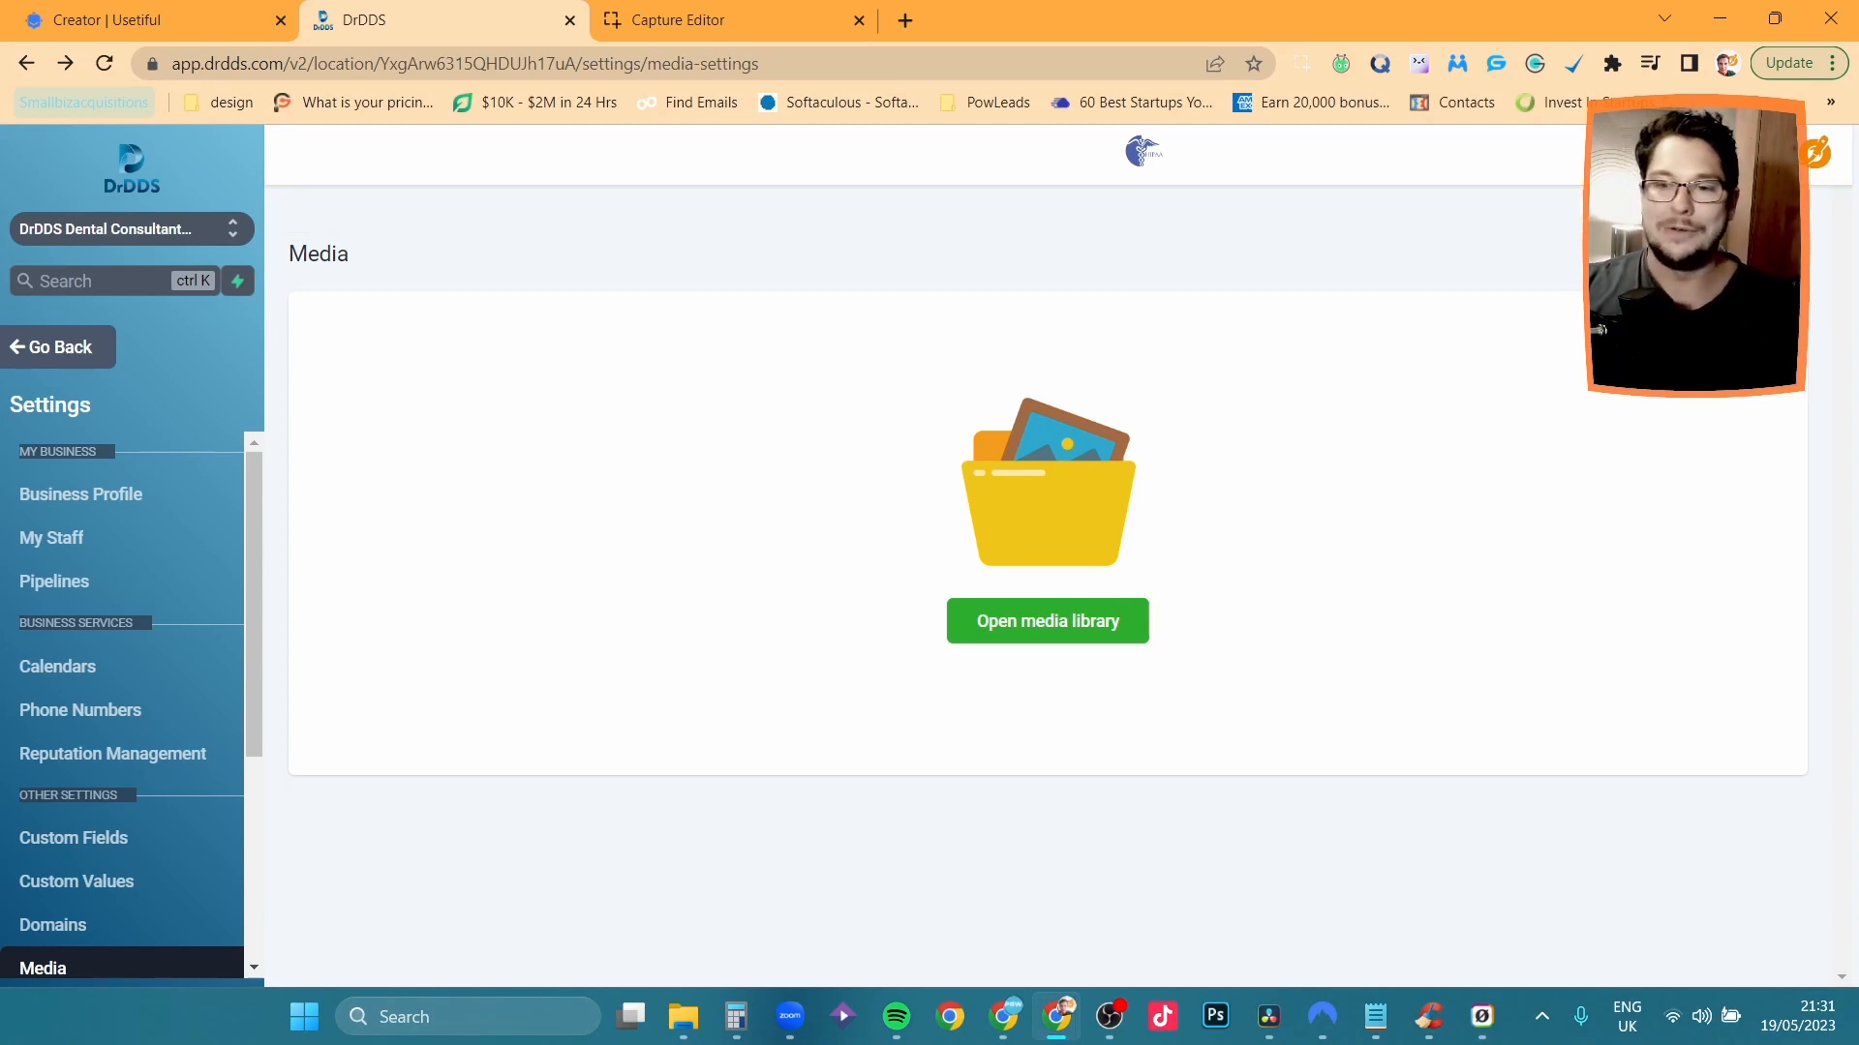
{"action": "left_click", "coordinate": [92, 359]}
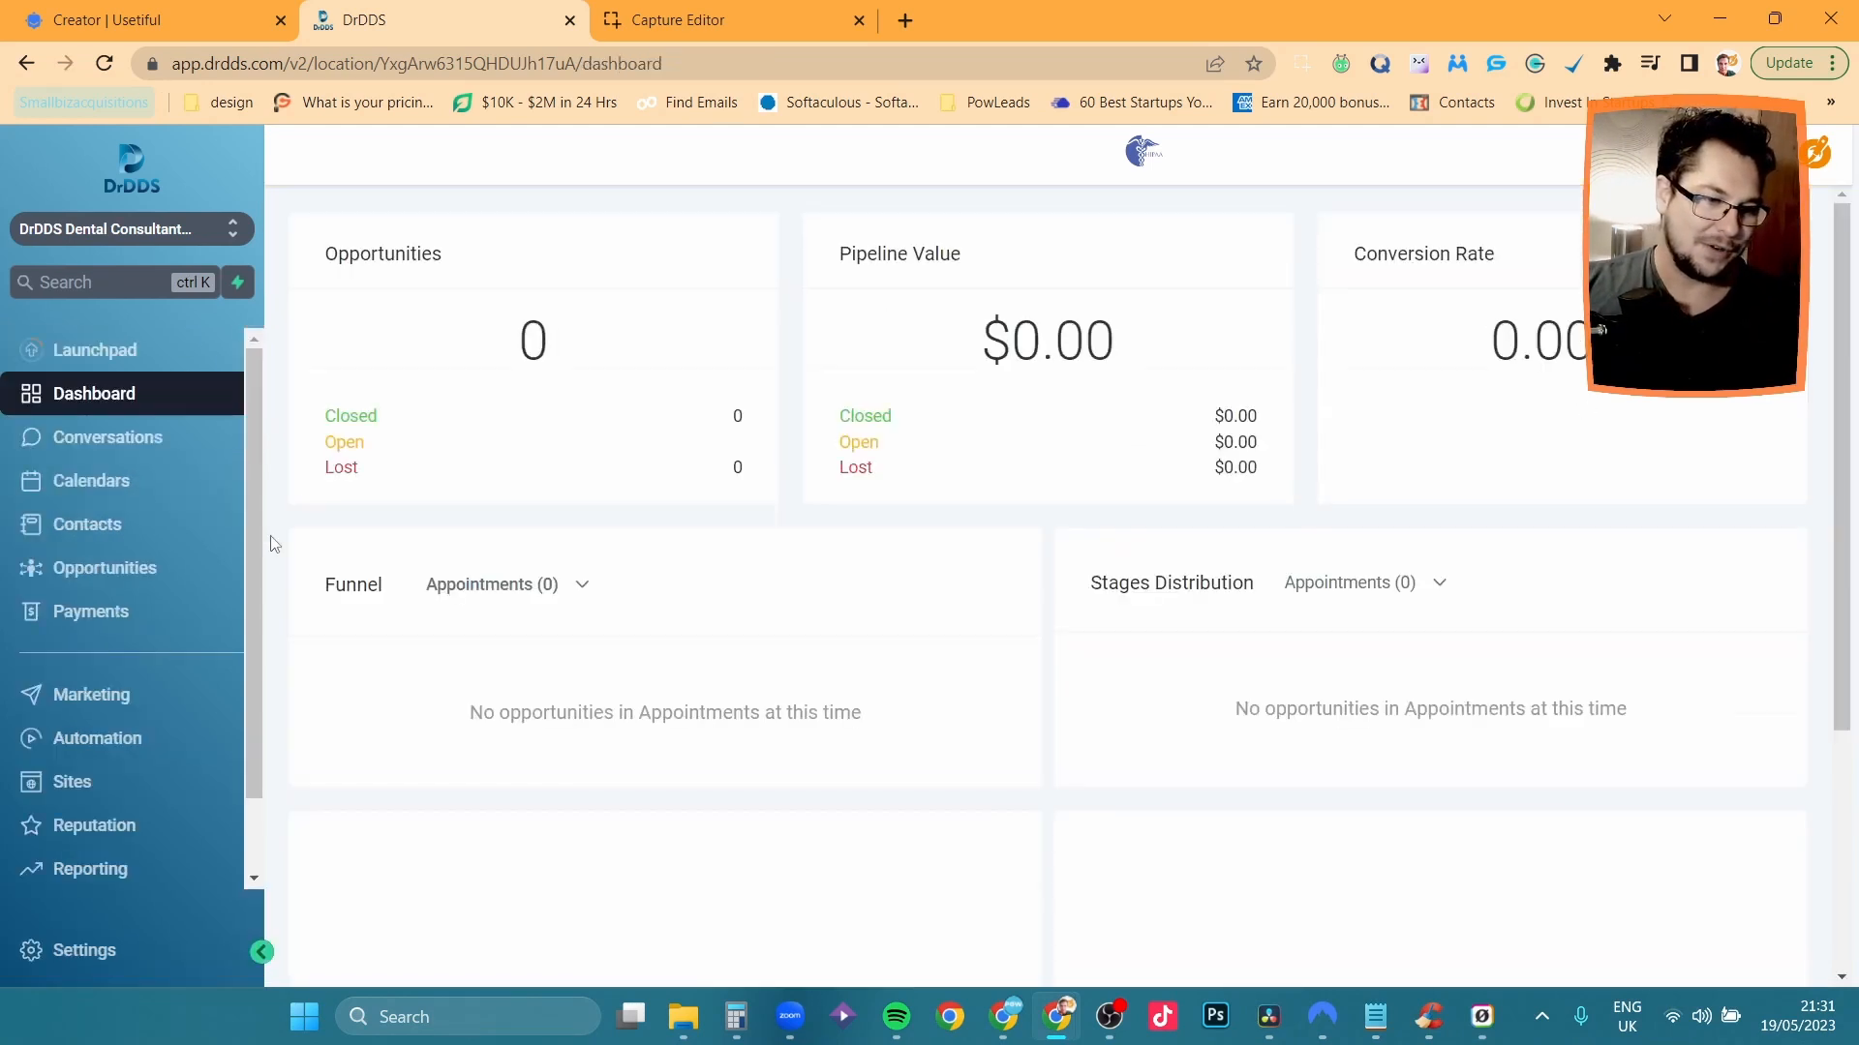
Open the DrDDS Launchpad and select its full page address for copying.
{"action": "left_click", "coordinate": [94, 349]}
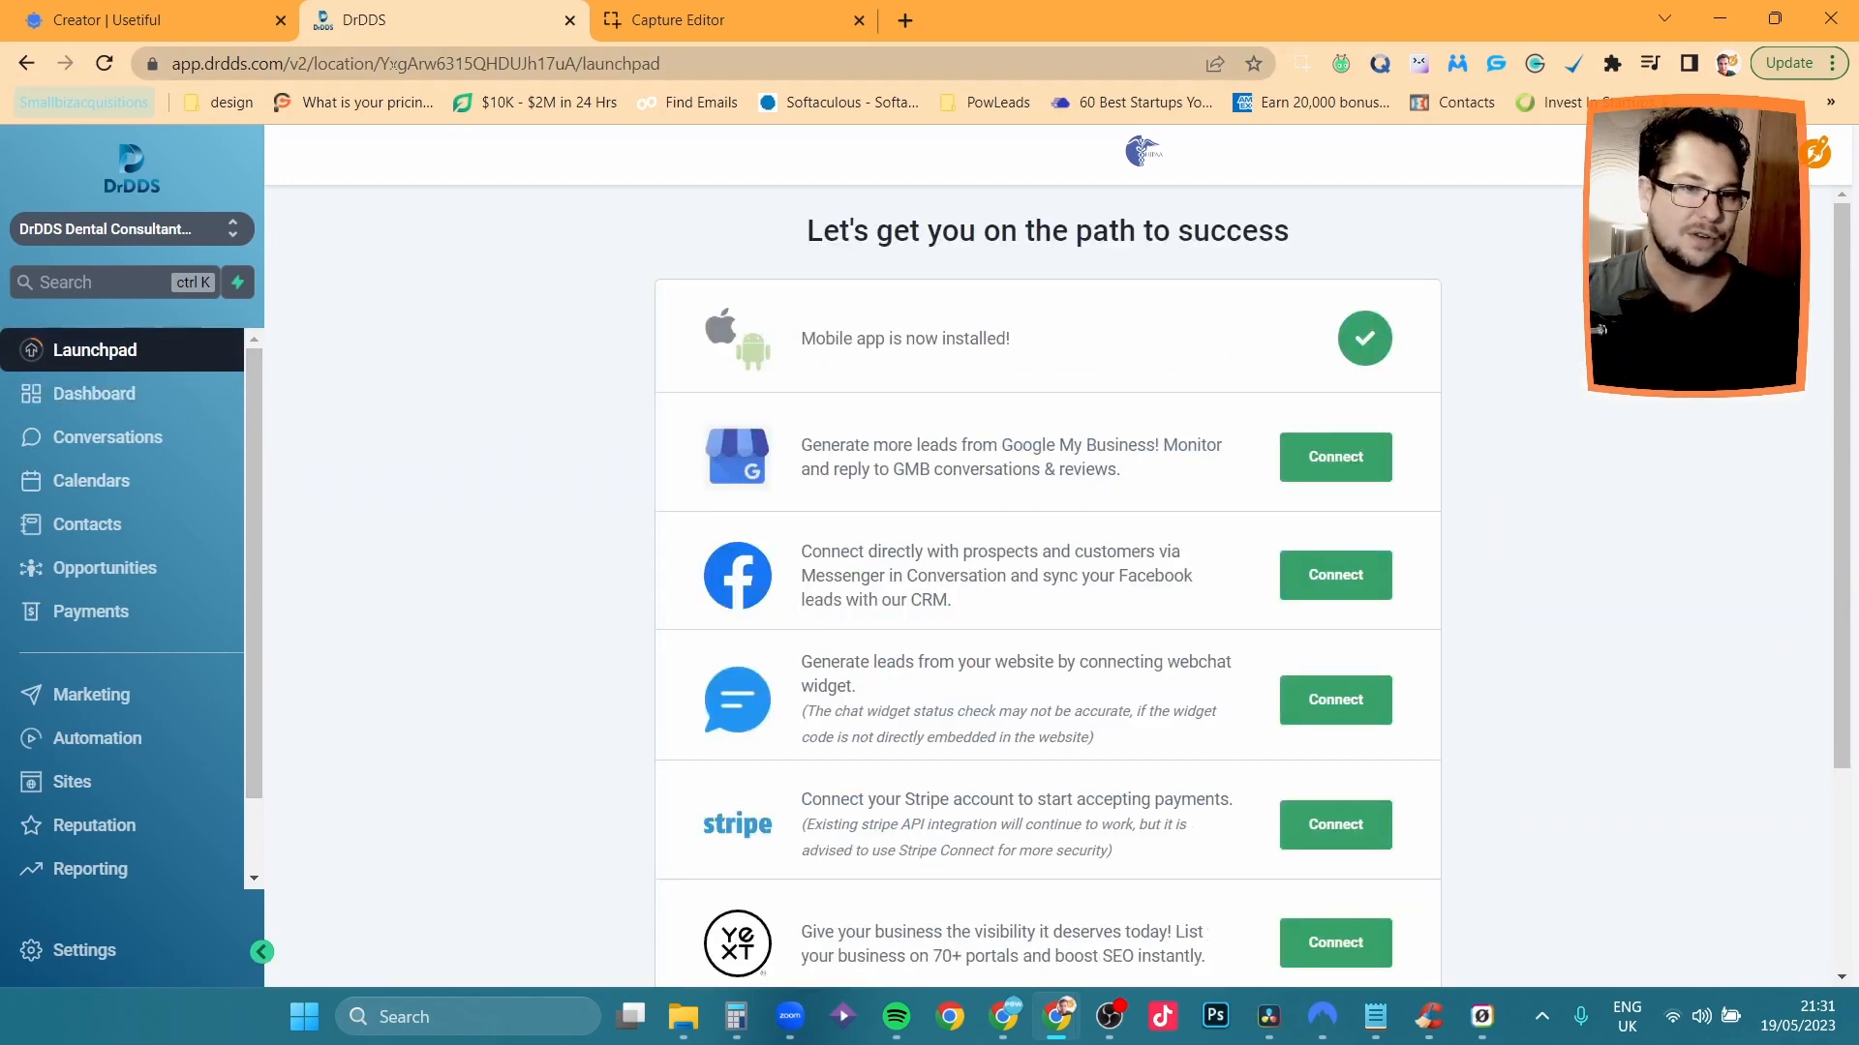
{"action": "left_click", "coordinate": [393, 64]}
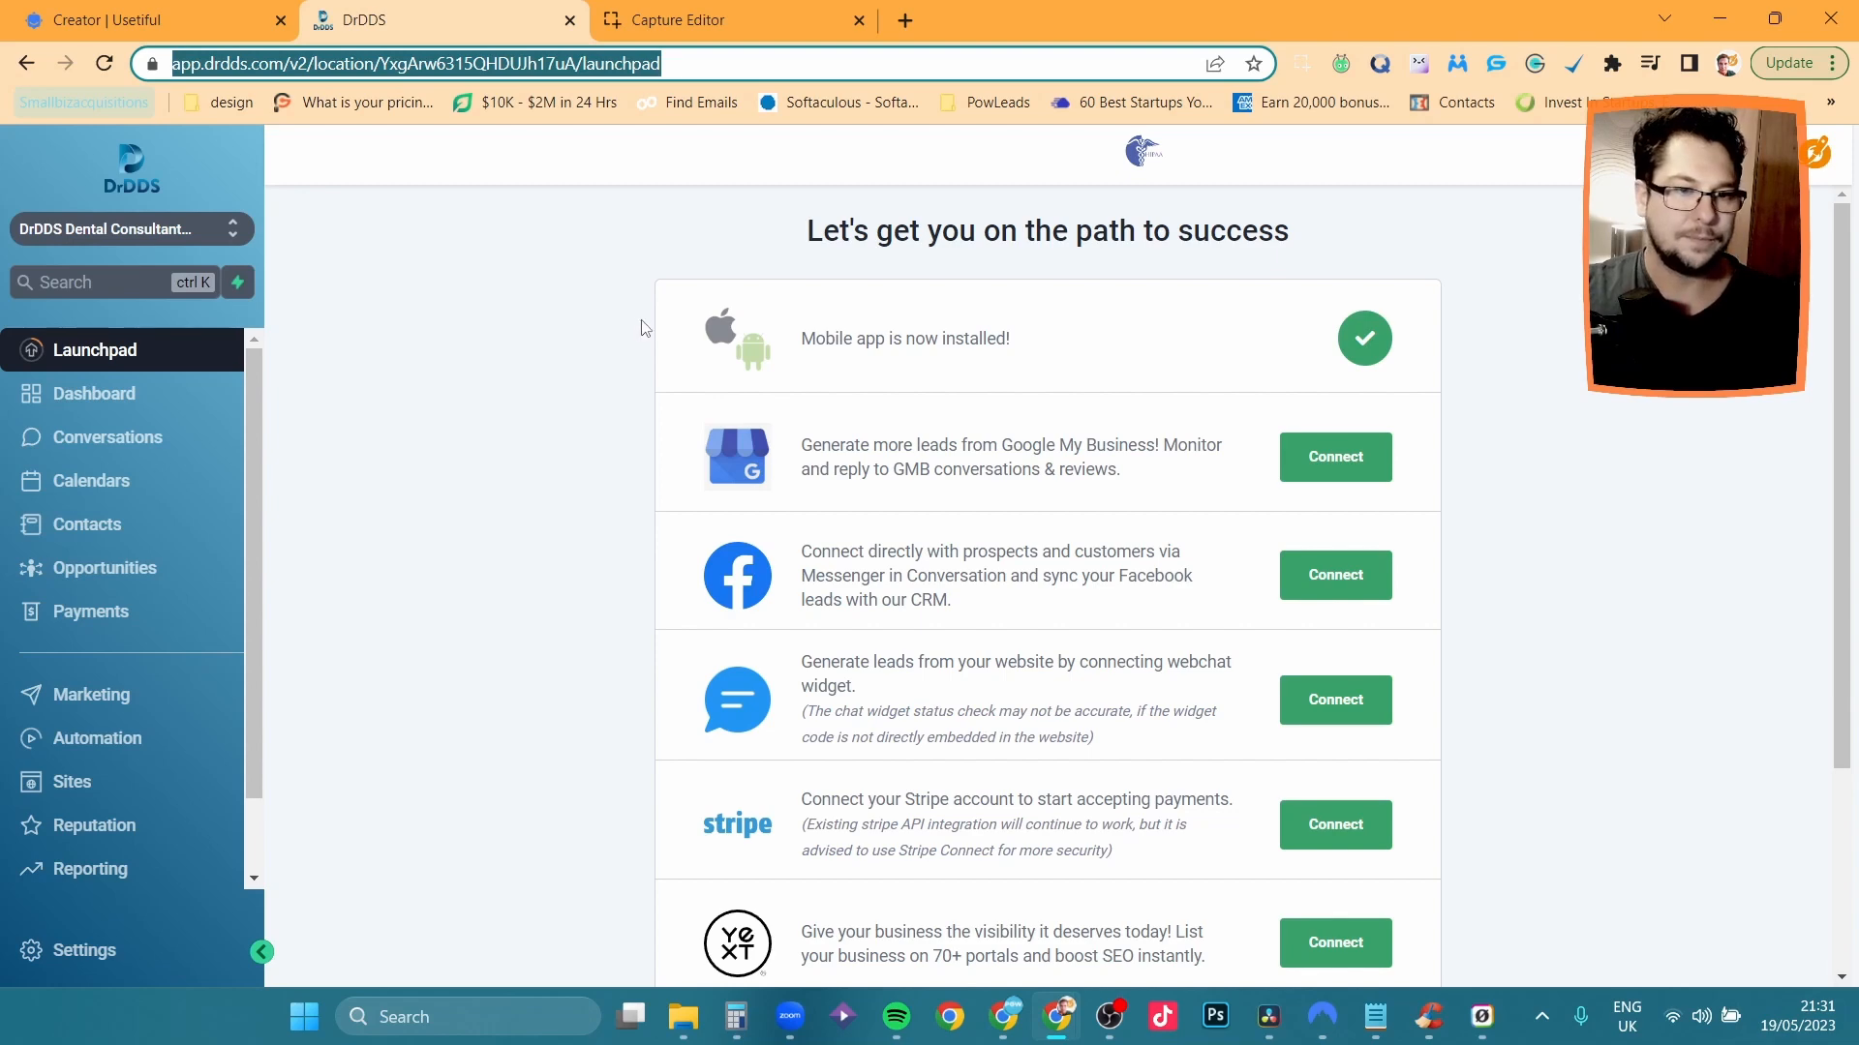
Return to Usetiful, save the tour settings and close them.
{"action": "left_click", "coordinate": [178, 18]}
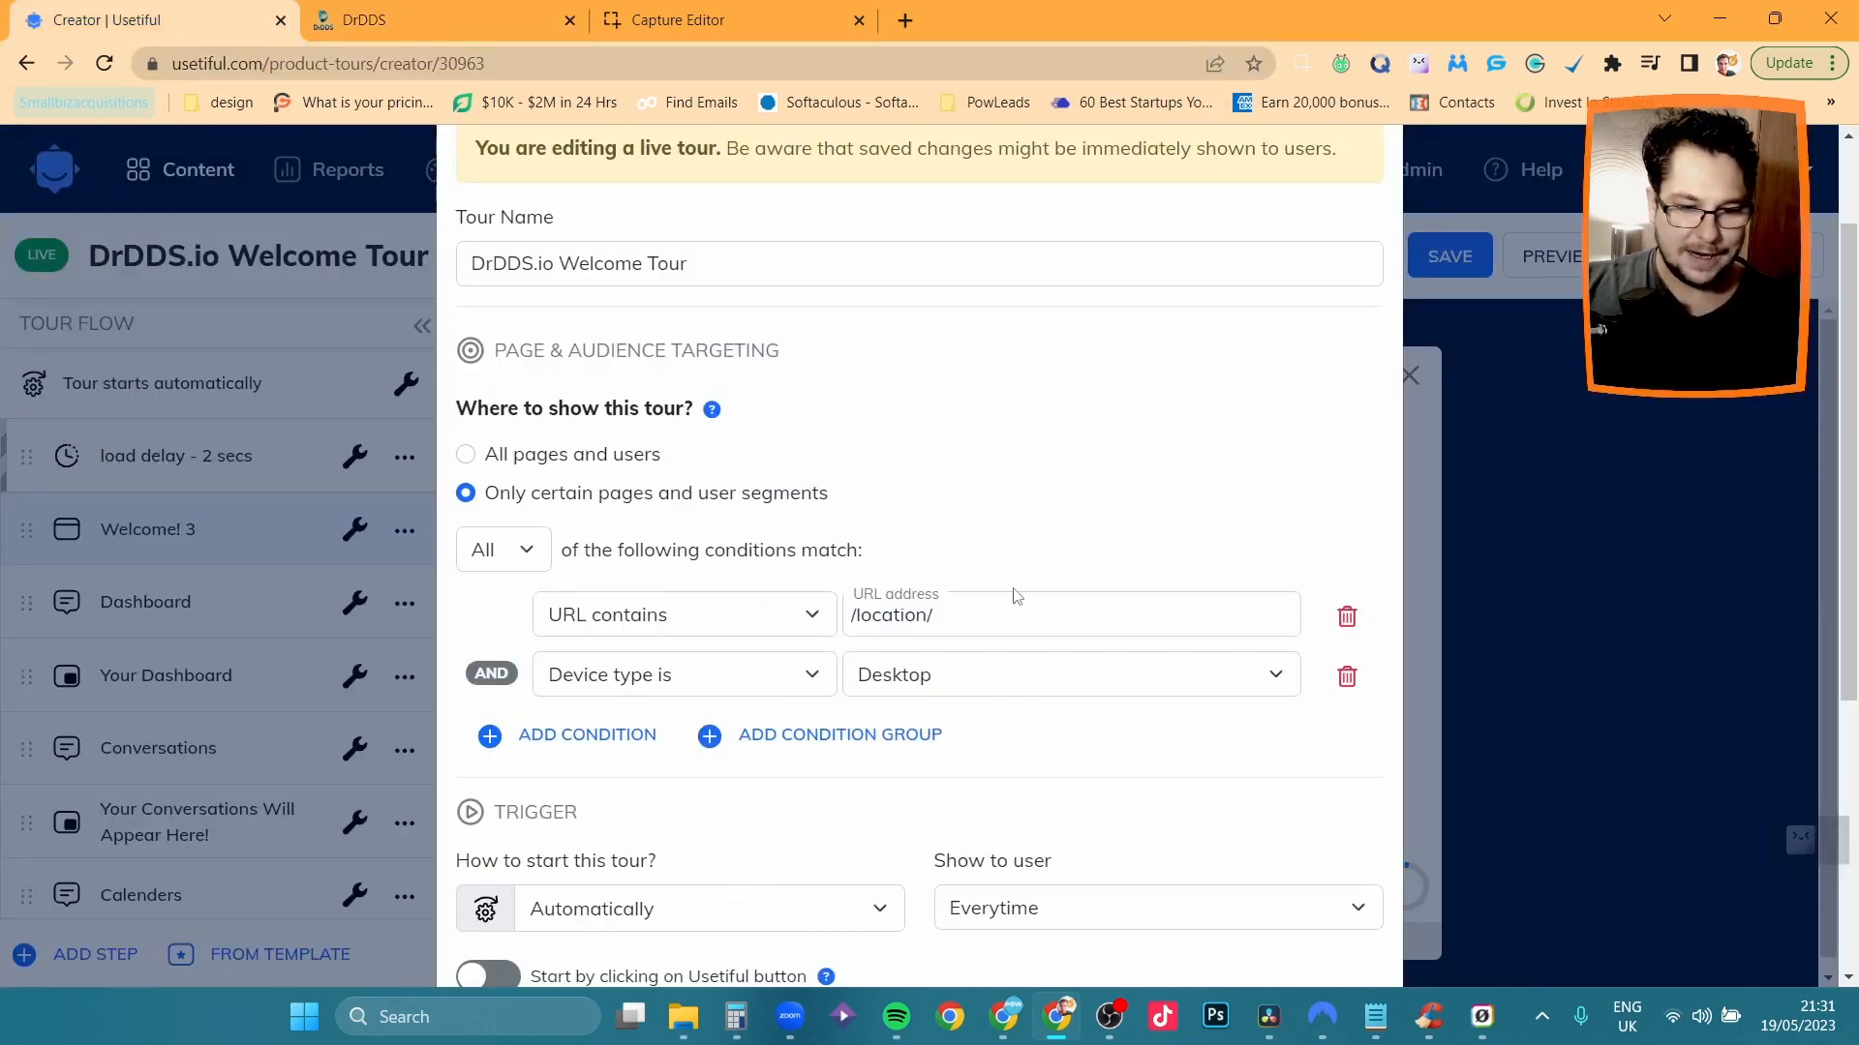
{"action": "scroll", "coordinate": [1109, 763], "scroll_direction": "down", "scroll_amount": 3}
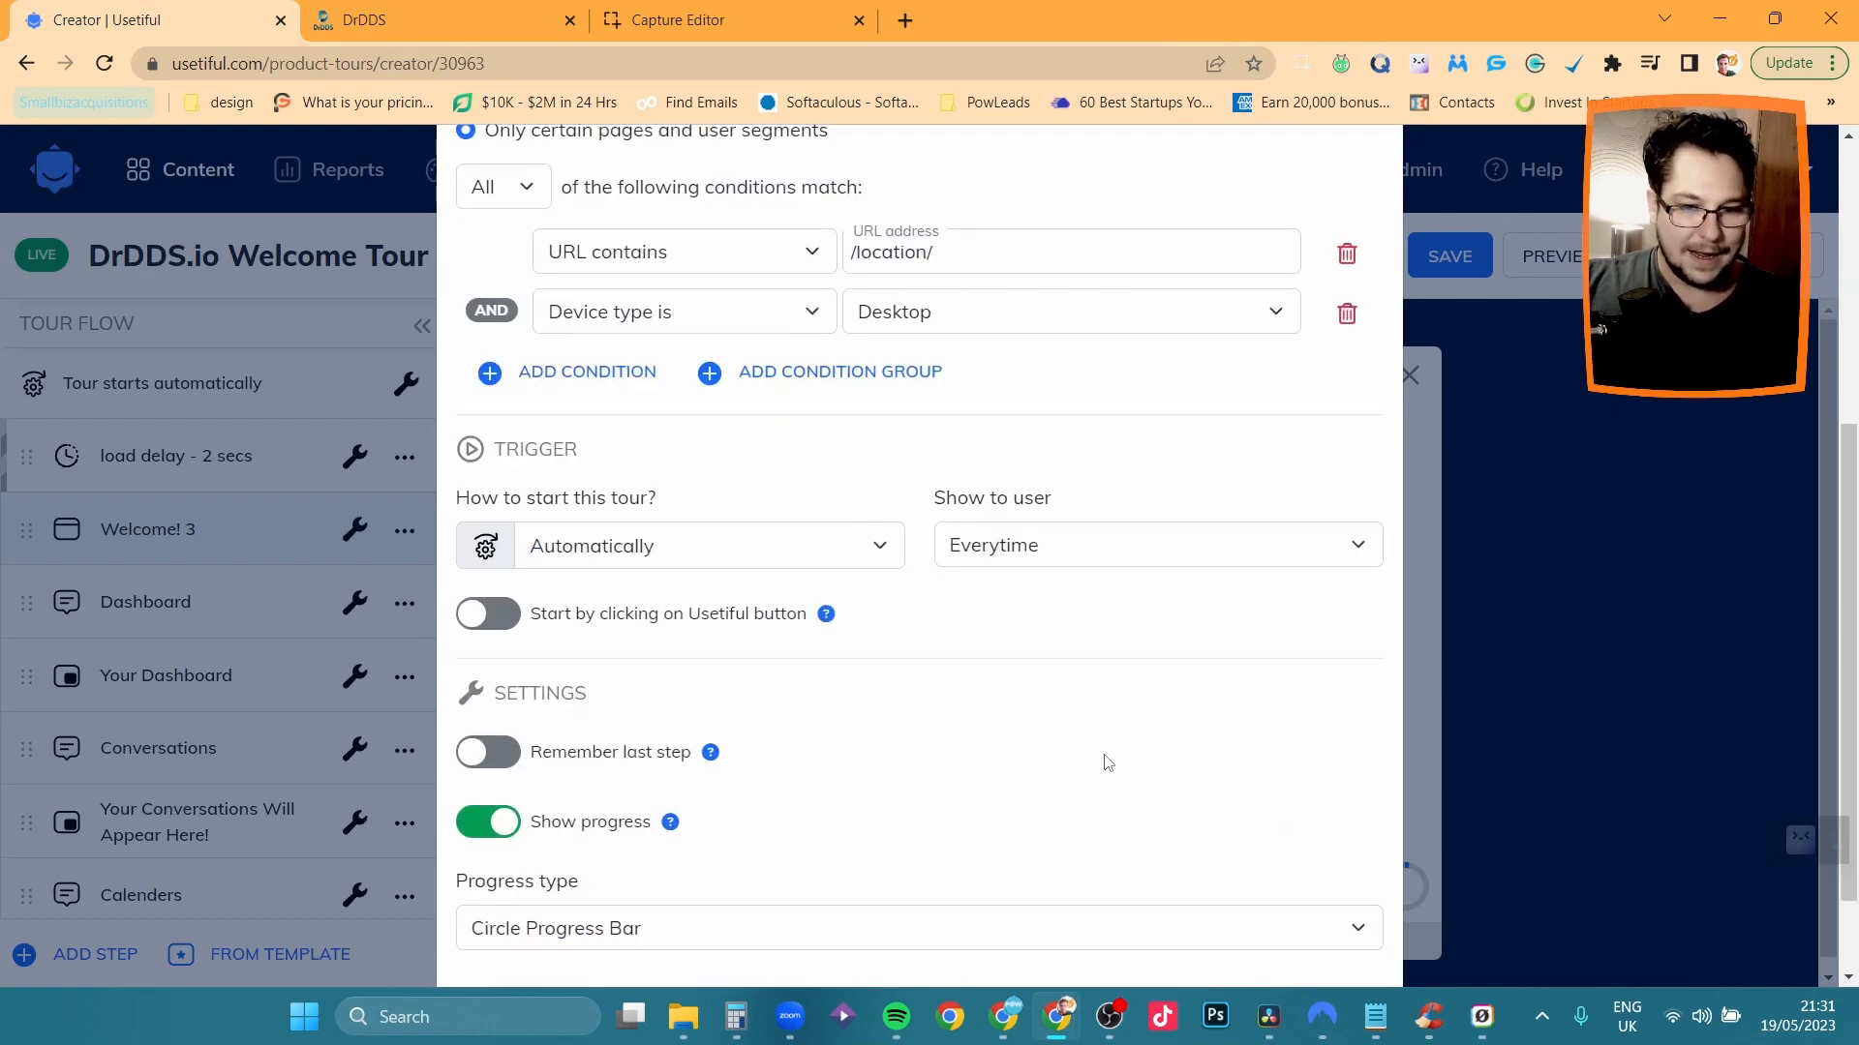
{"action": "scroll", "coordinate": [1108, 763], "scroll_direction": "down", "scroll_amount": 2}
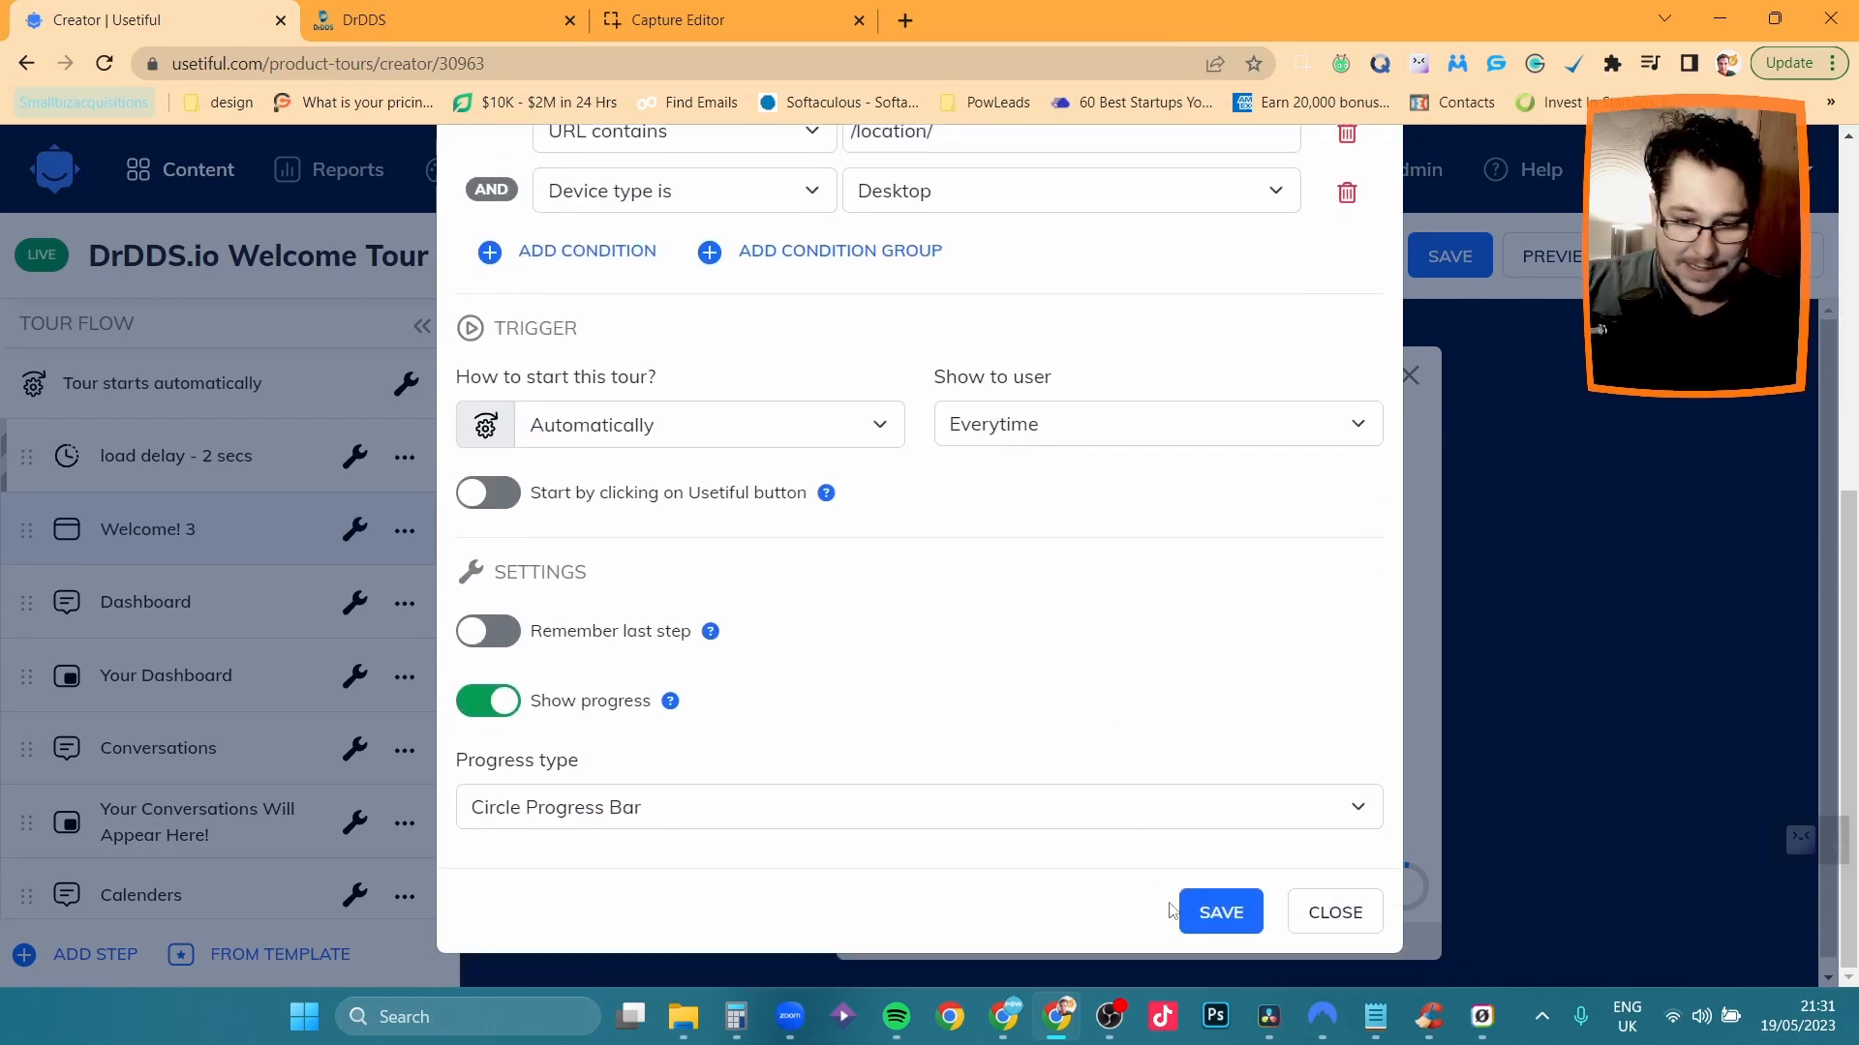
{"action": "left_click", "coordinate": [1201, 919]}
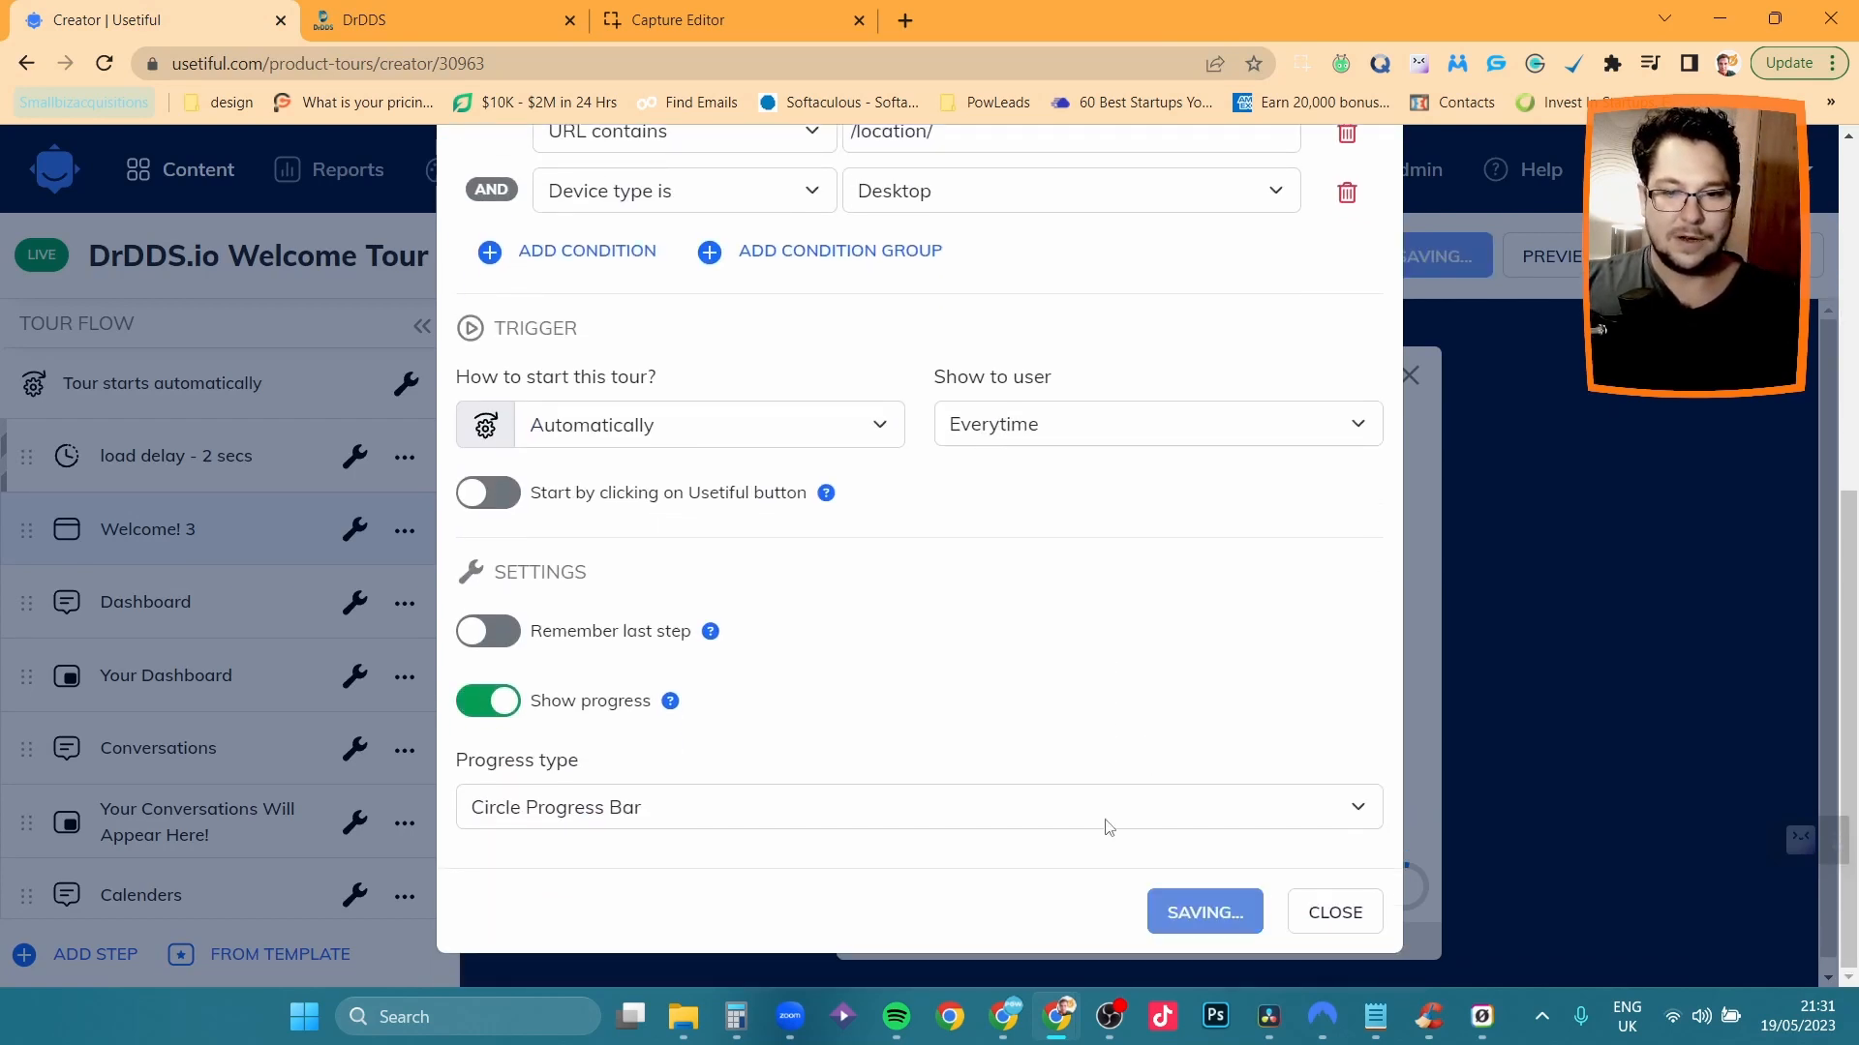
{"action": "left_click", "coordinate": [1335, 912]}
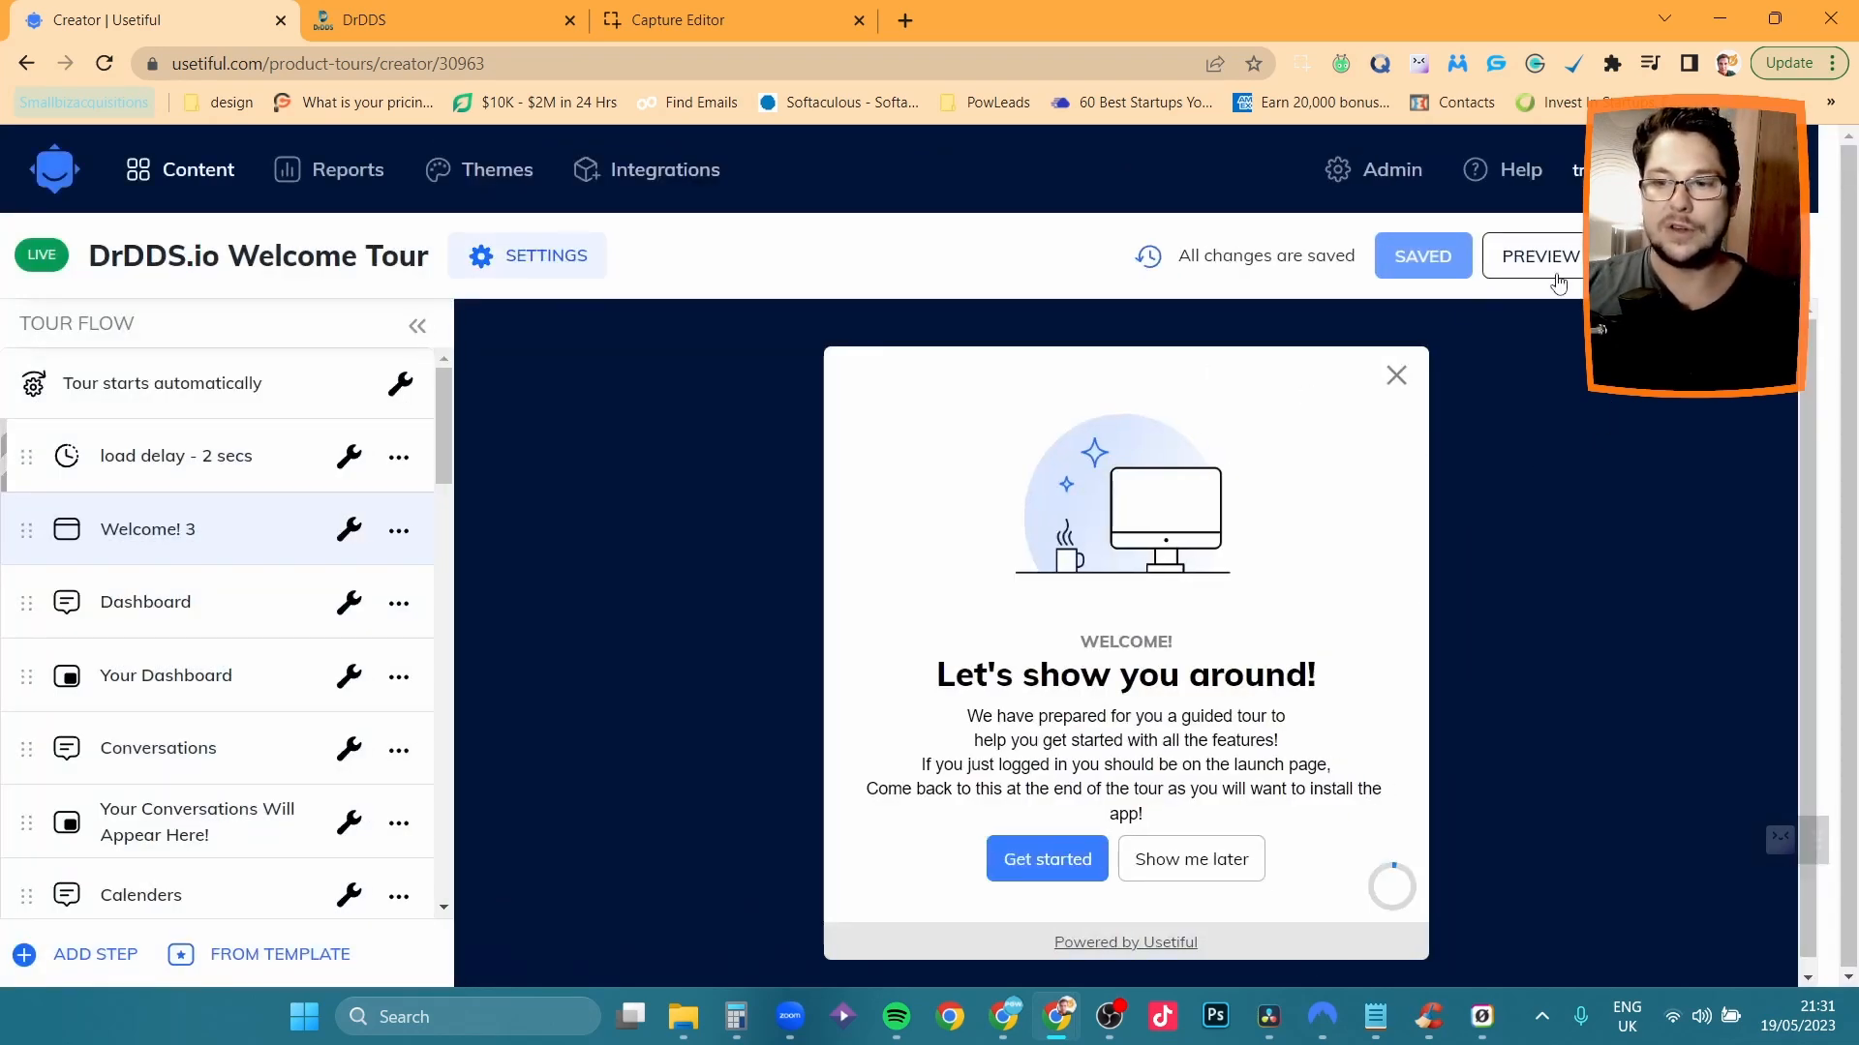
Preview the tour on the DrDDS Launchpad page, start it from the welcome message and close it at Your Dashboard.
{"action": "left_click", "coordinate": [1557, 263]}
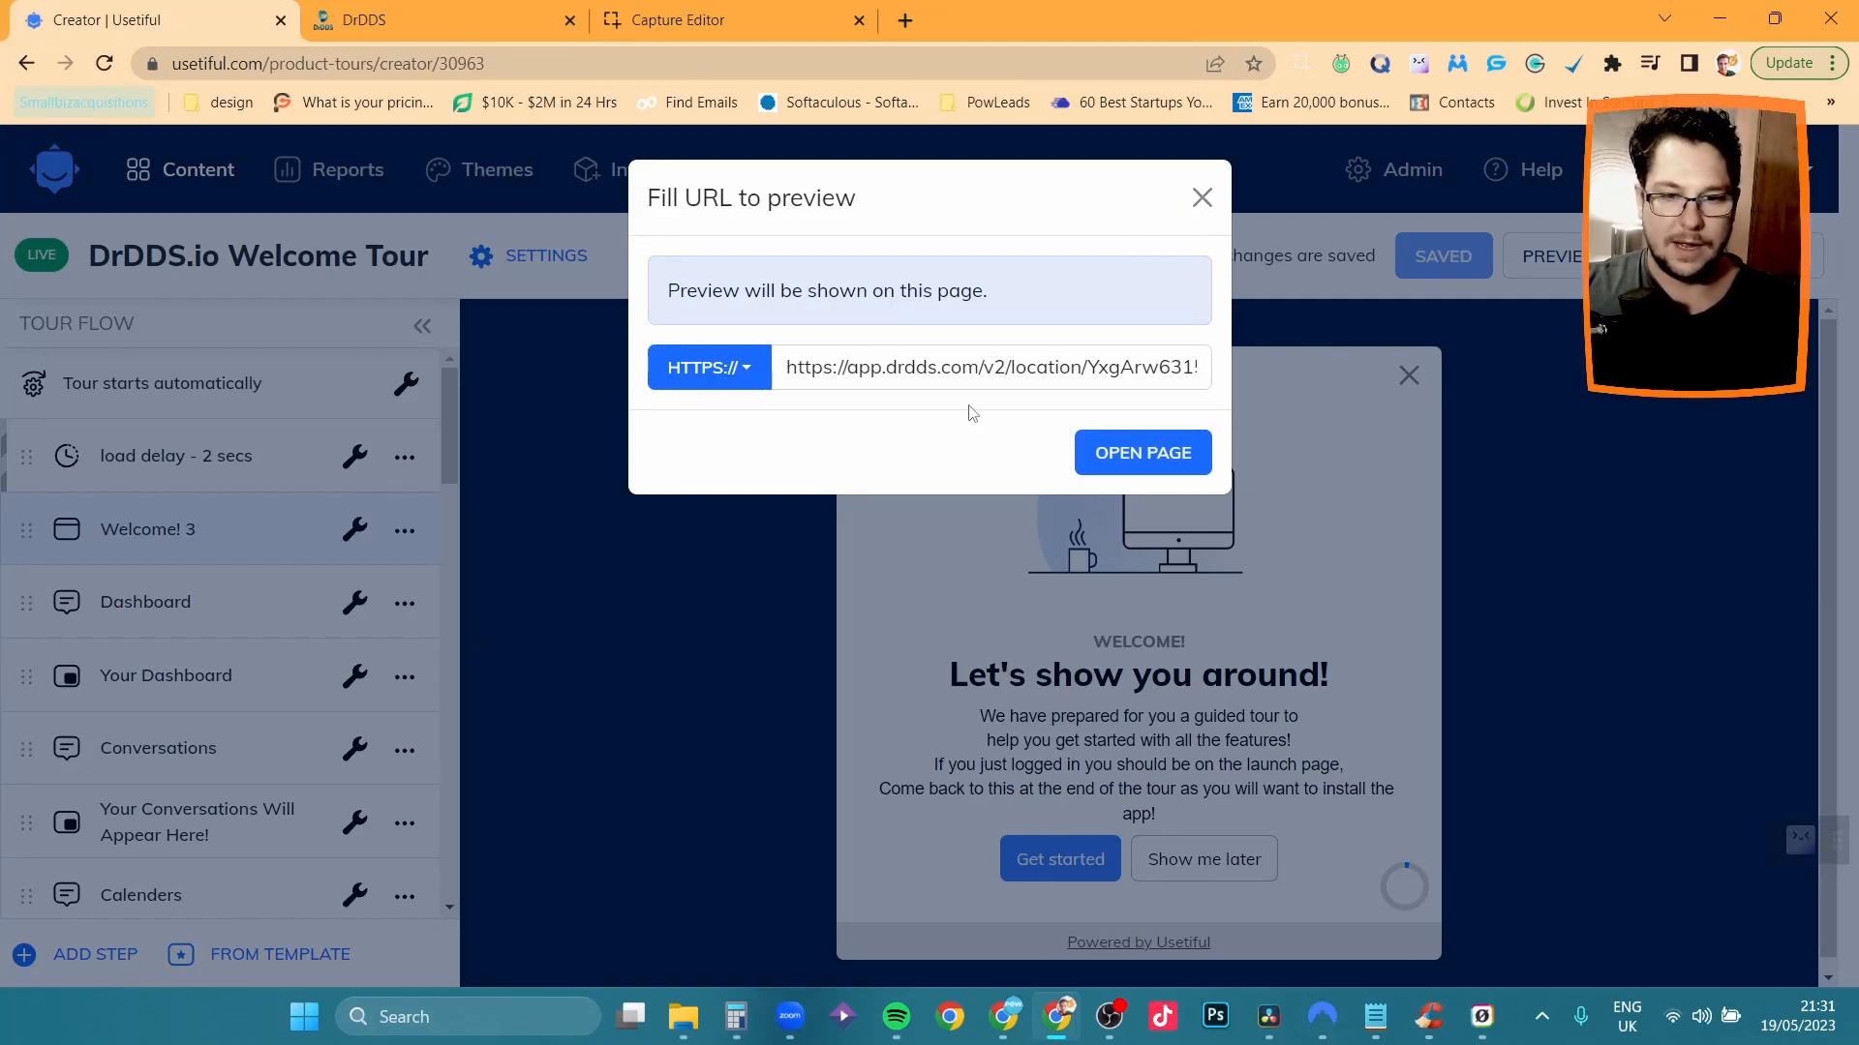
{"action": "left_click", "coordinate": [1144, 479]}
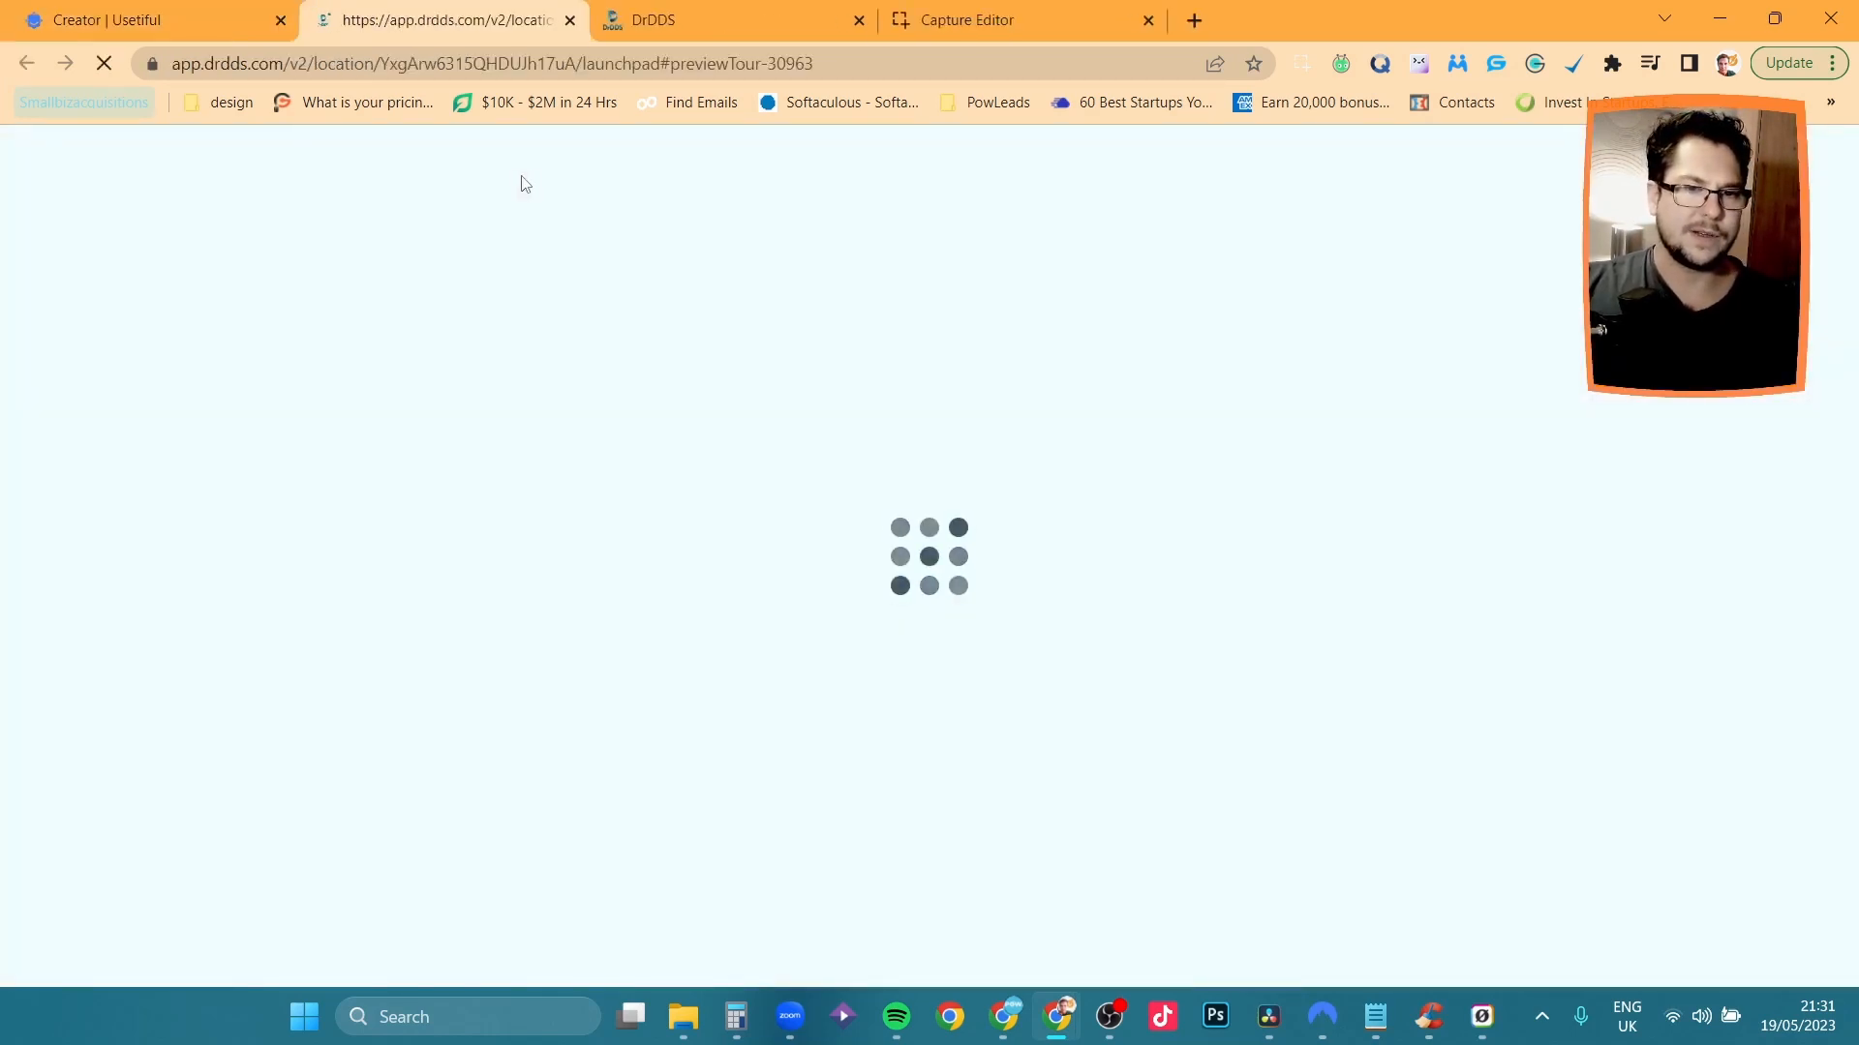
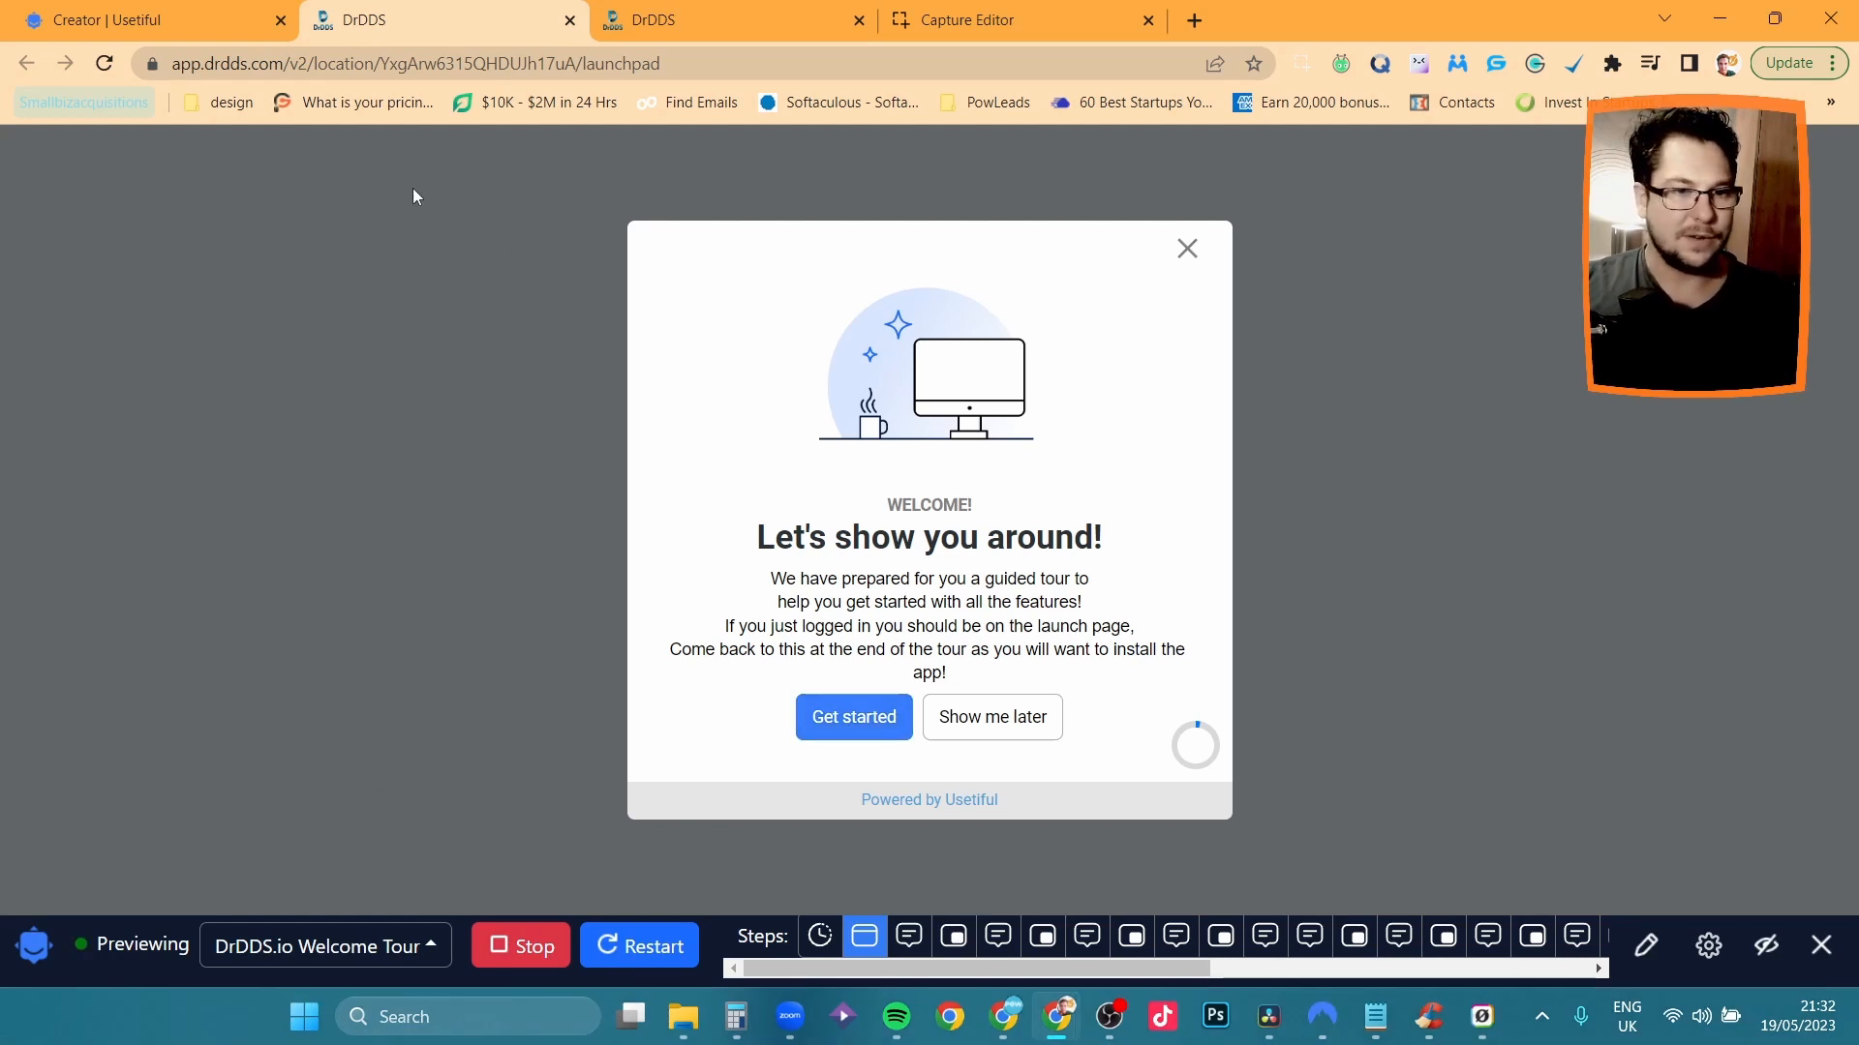
{"action": "left_click", "coordinate": [887, 721]}
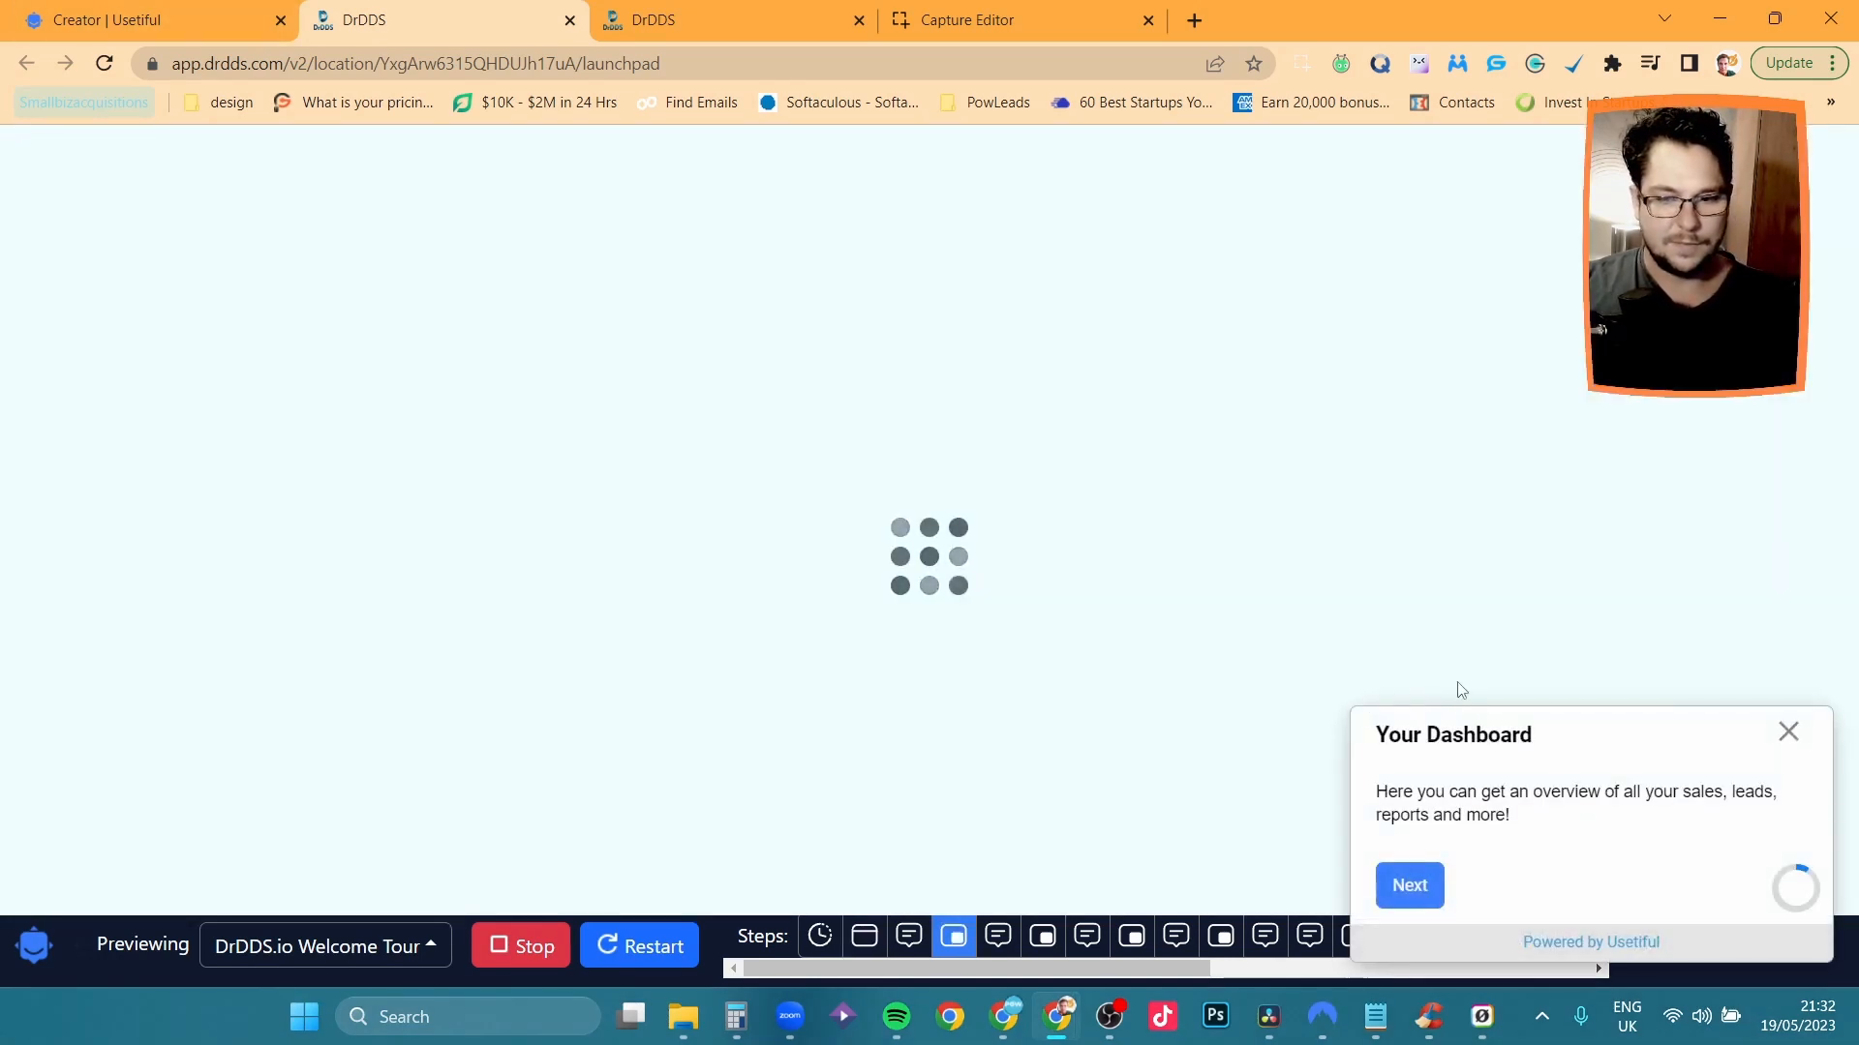
{"action": "left_click", "coordinate": [1789, 734]}
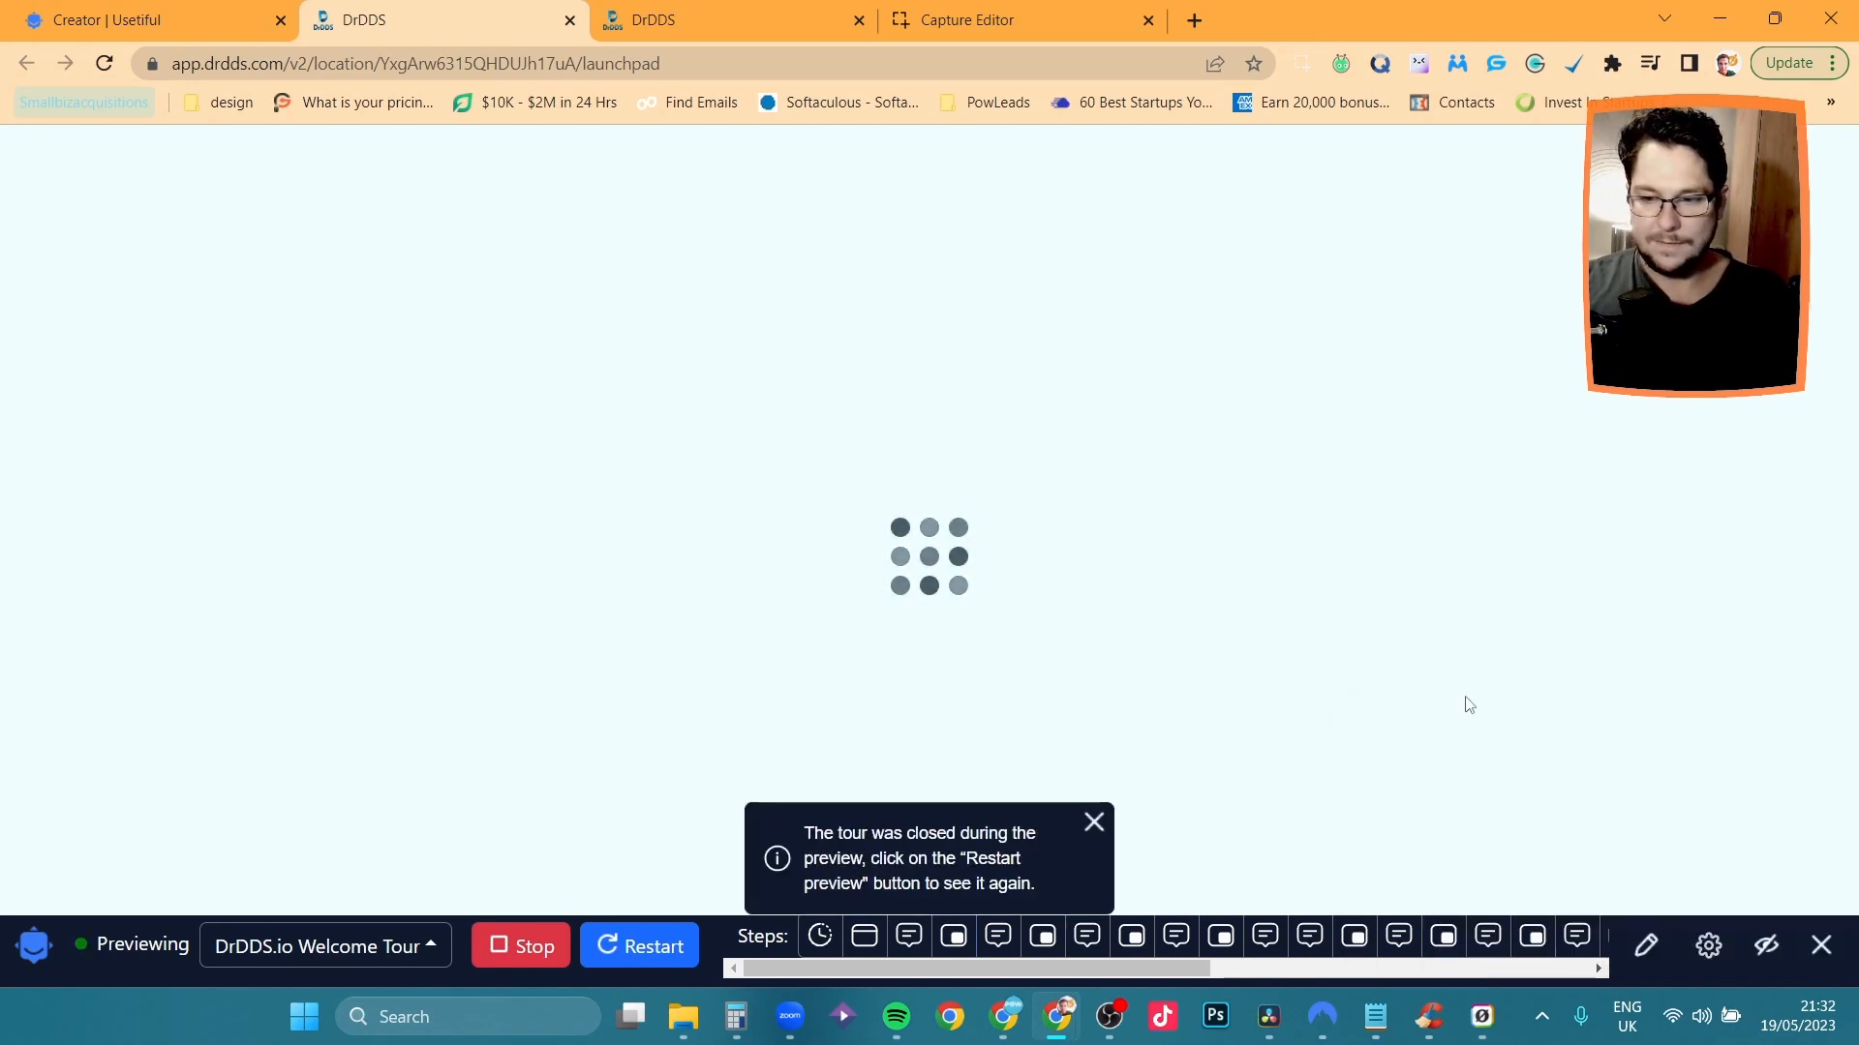
Check the load delay and Welcome! 3 steps in the Usetiful tour flow, and close the DrDDS preview page.
{"action": "left_click", "coordinate": [220, 9]}
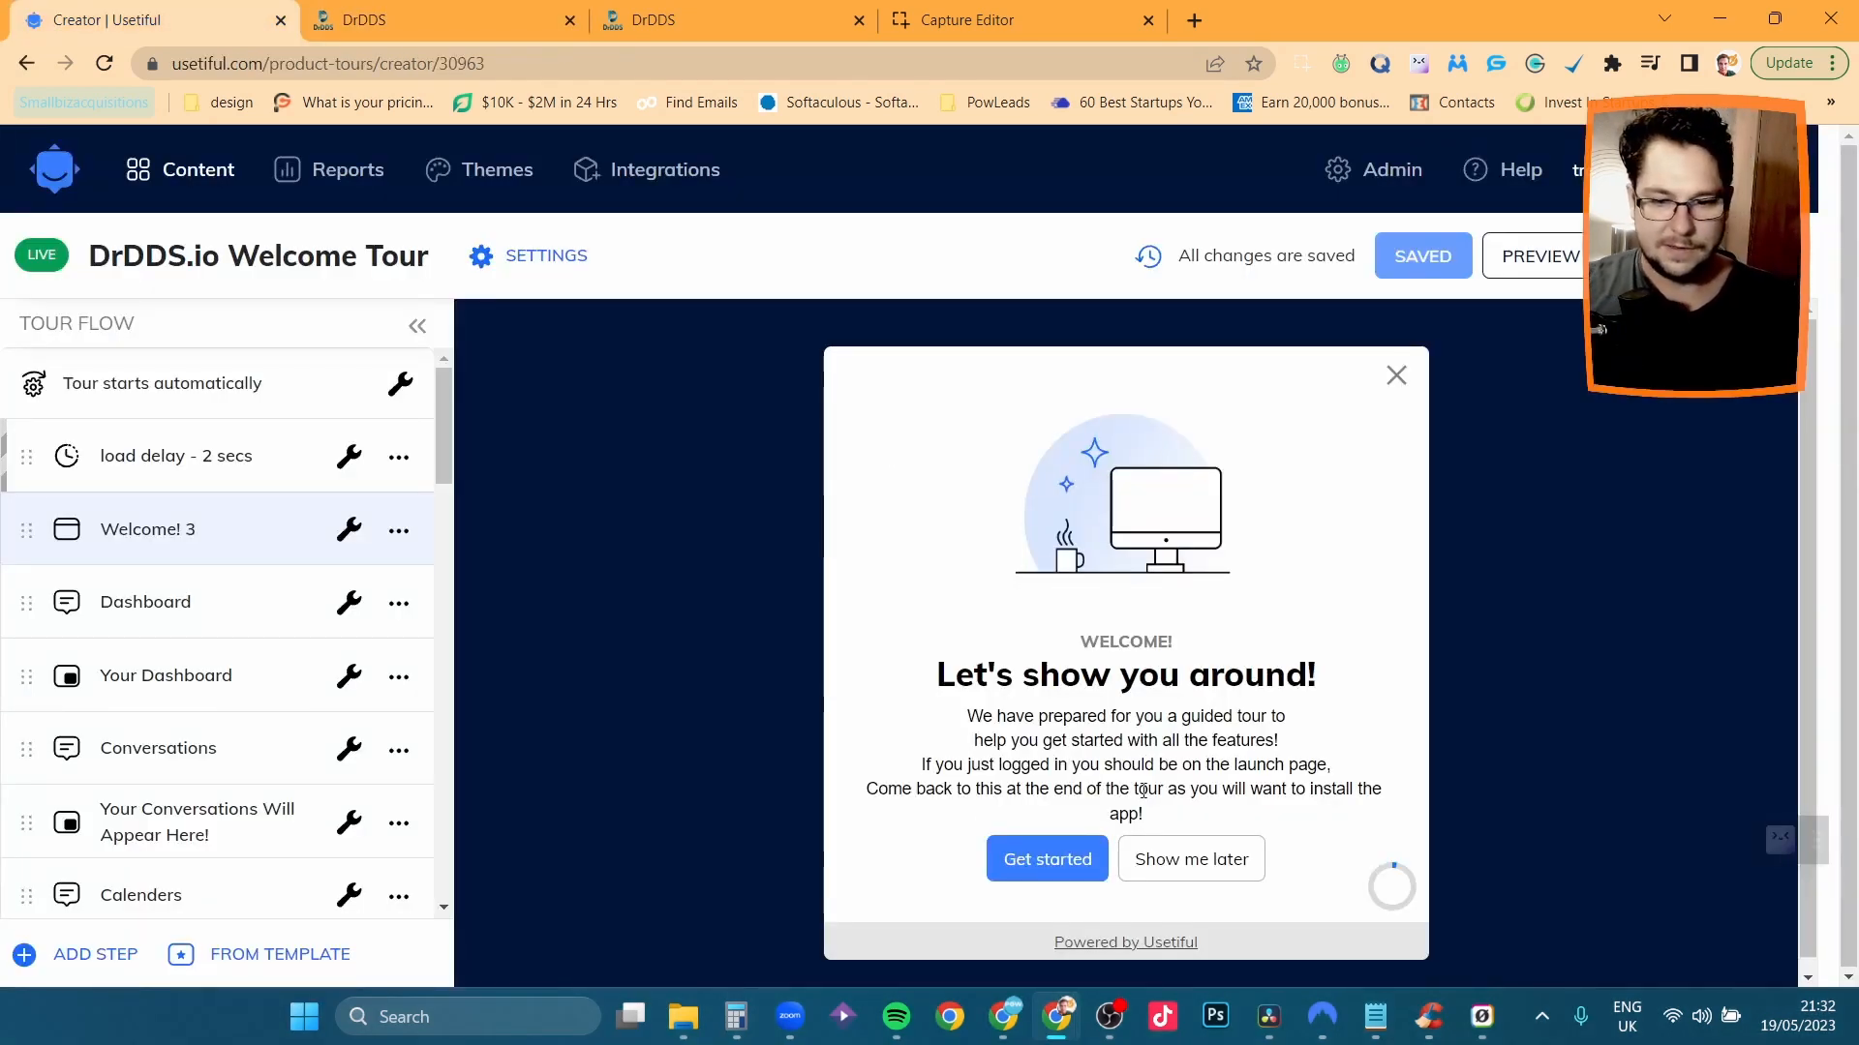
{"action": "left_click", "coordinate": [229, 461]}
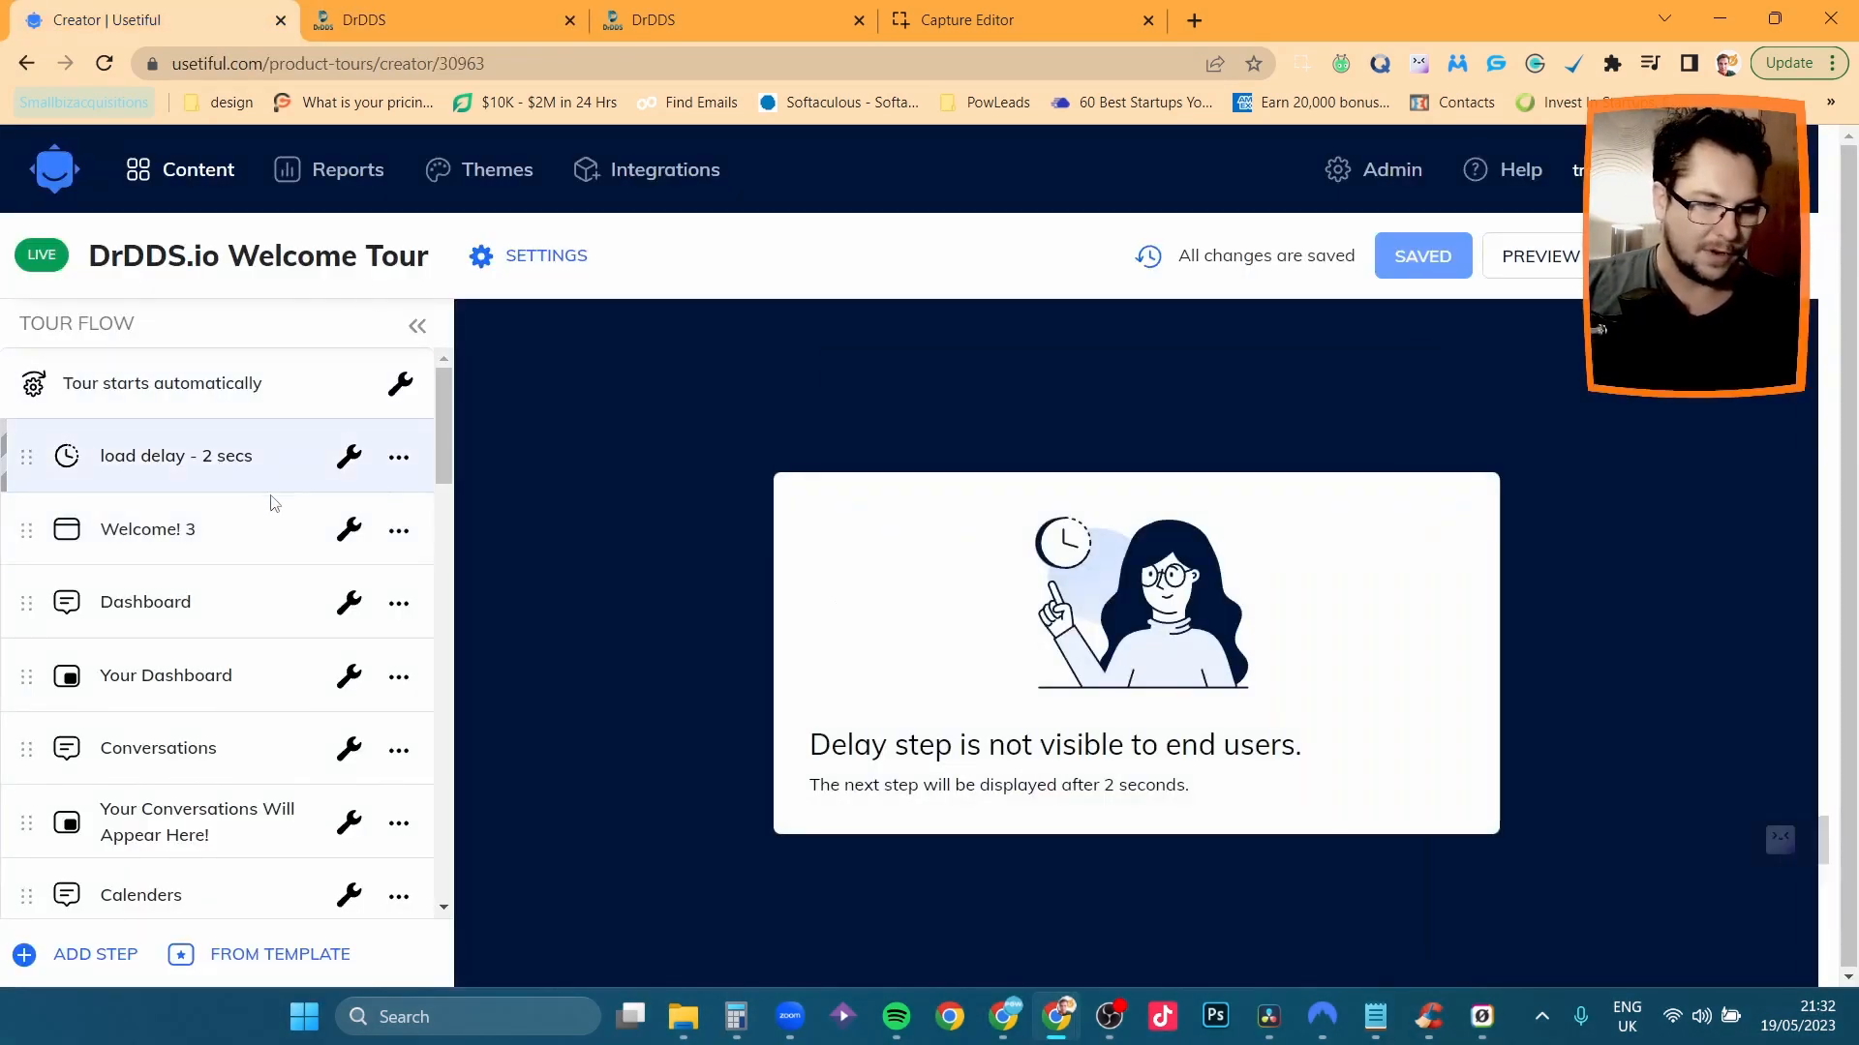
{"action": "left_click", "coordinate": [196, 531]}
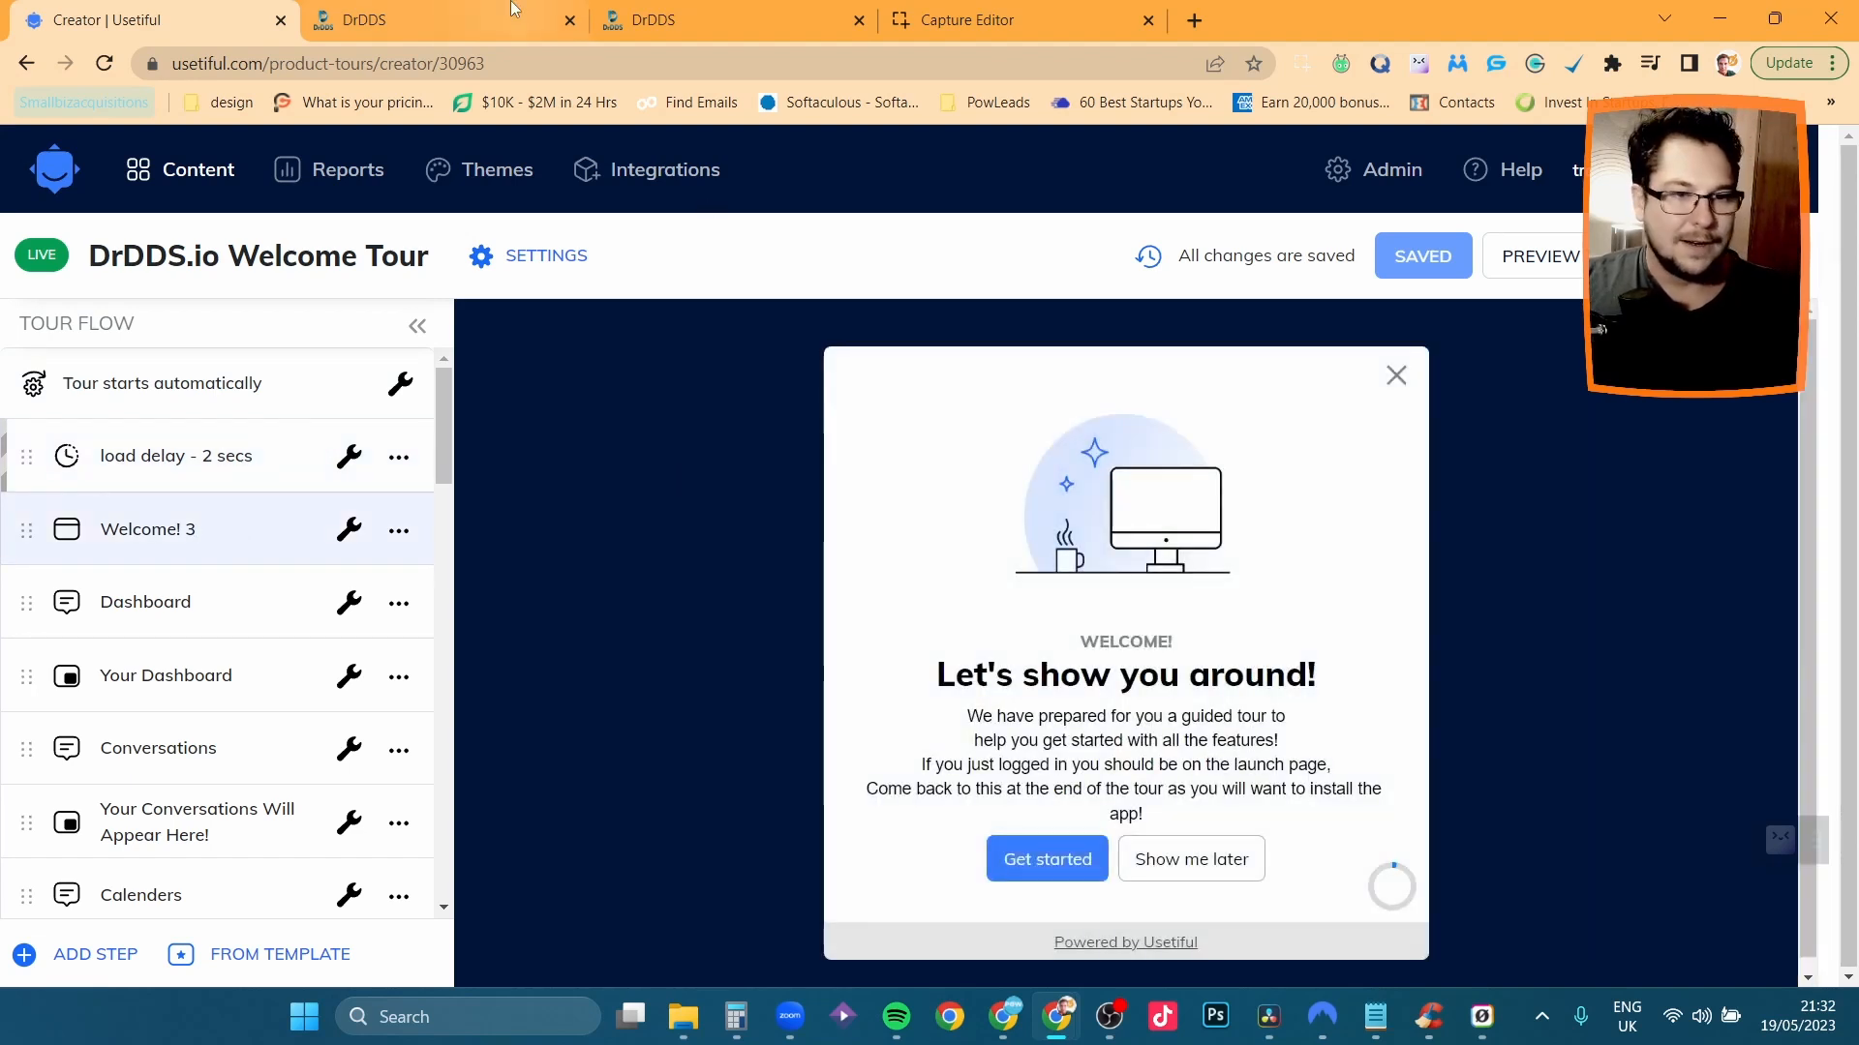
{"action": "left_click", "coordinate": [522, 19]}
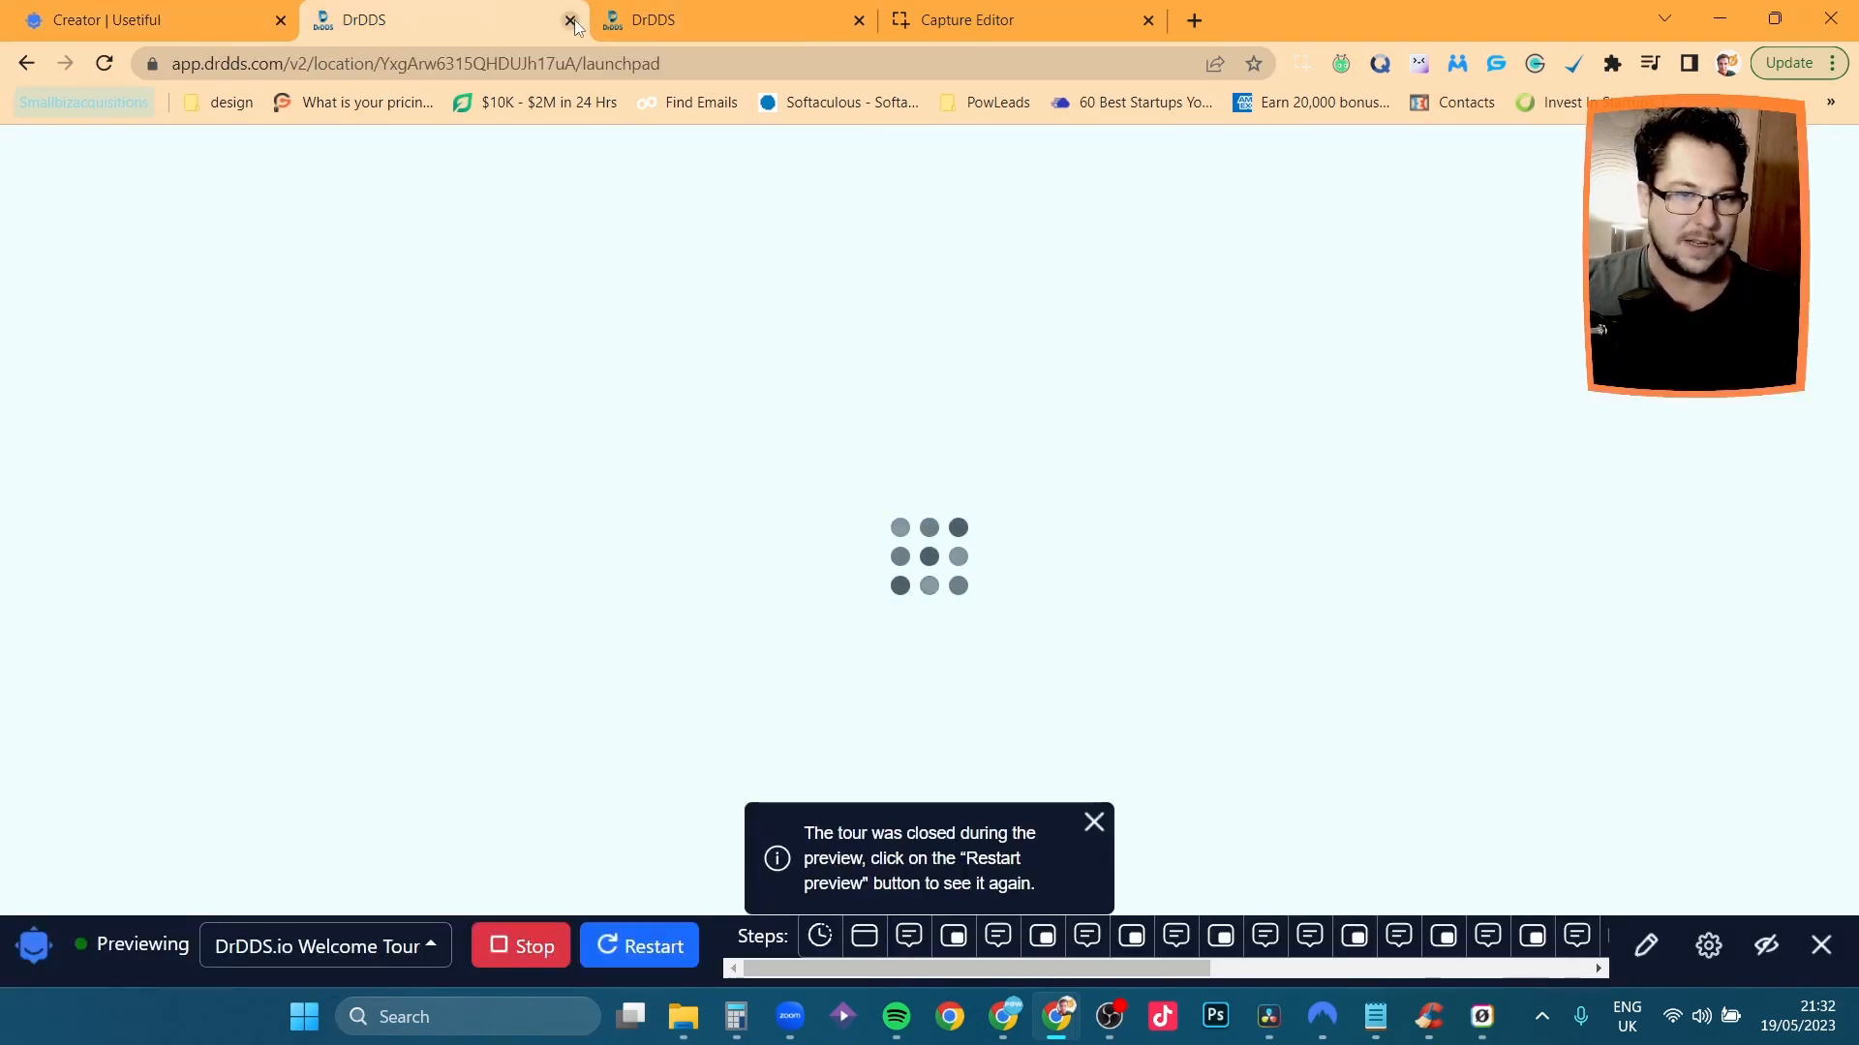
{"action": "left_click", "coordinate": [570, 20]}
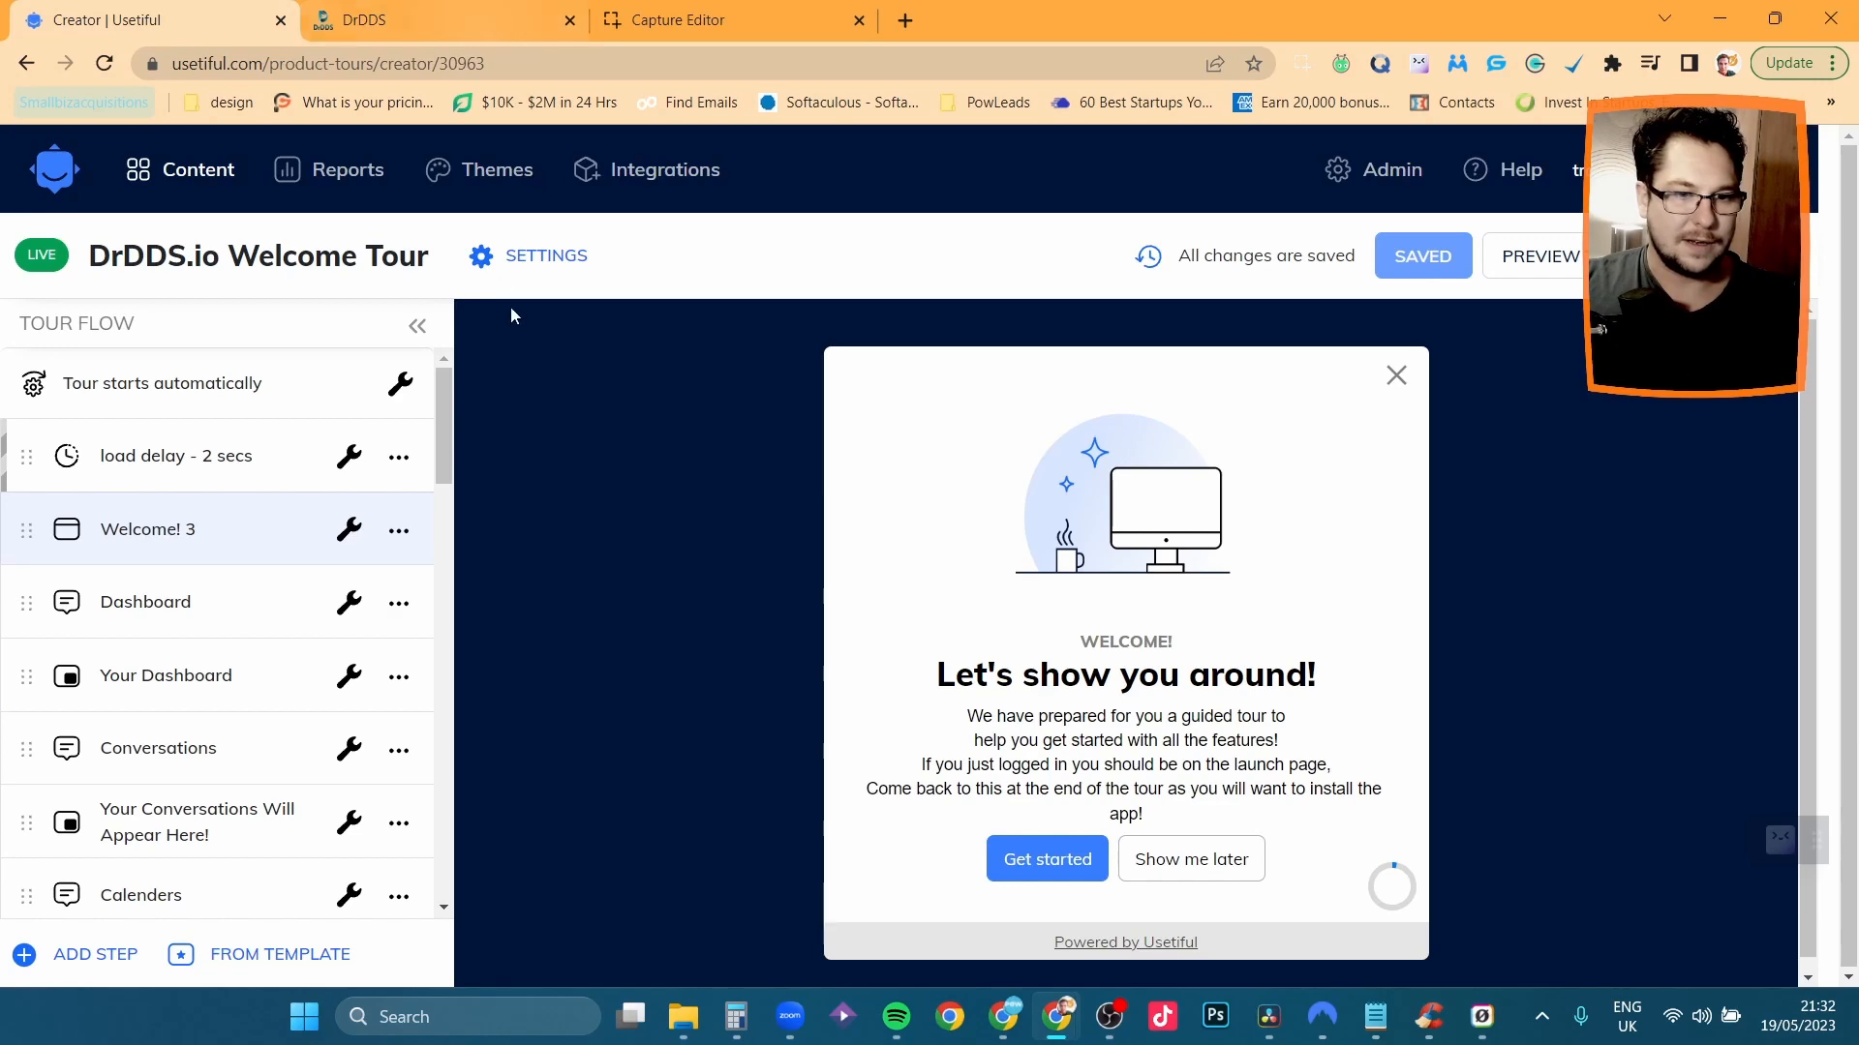
Check the DrDDS Launchpad, review the Usetiful tour settings through to the progress options, and exit the tour editor.
{"action": "left_click", "coordinate": [508, 27]}
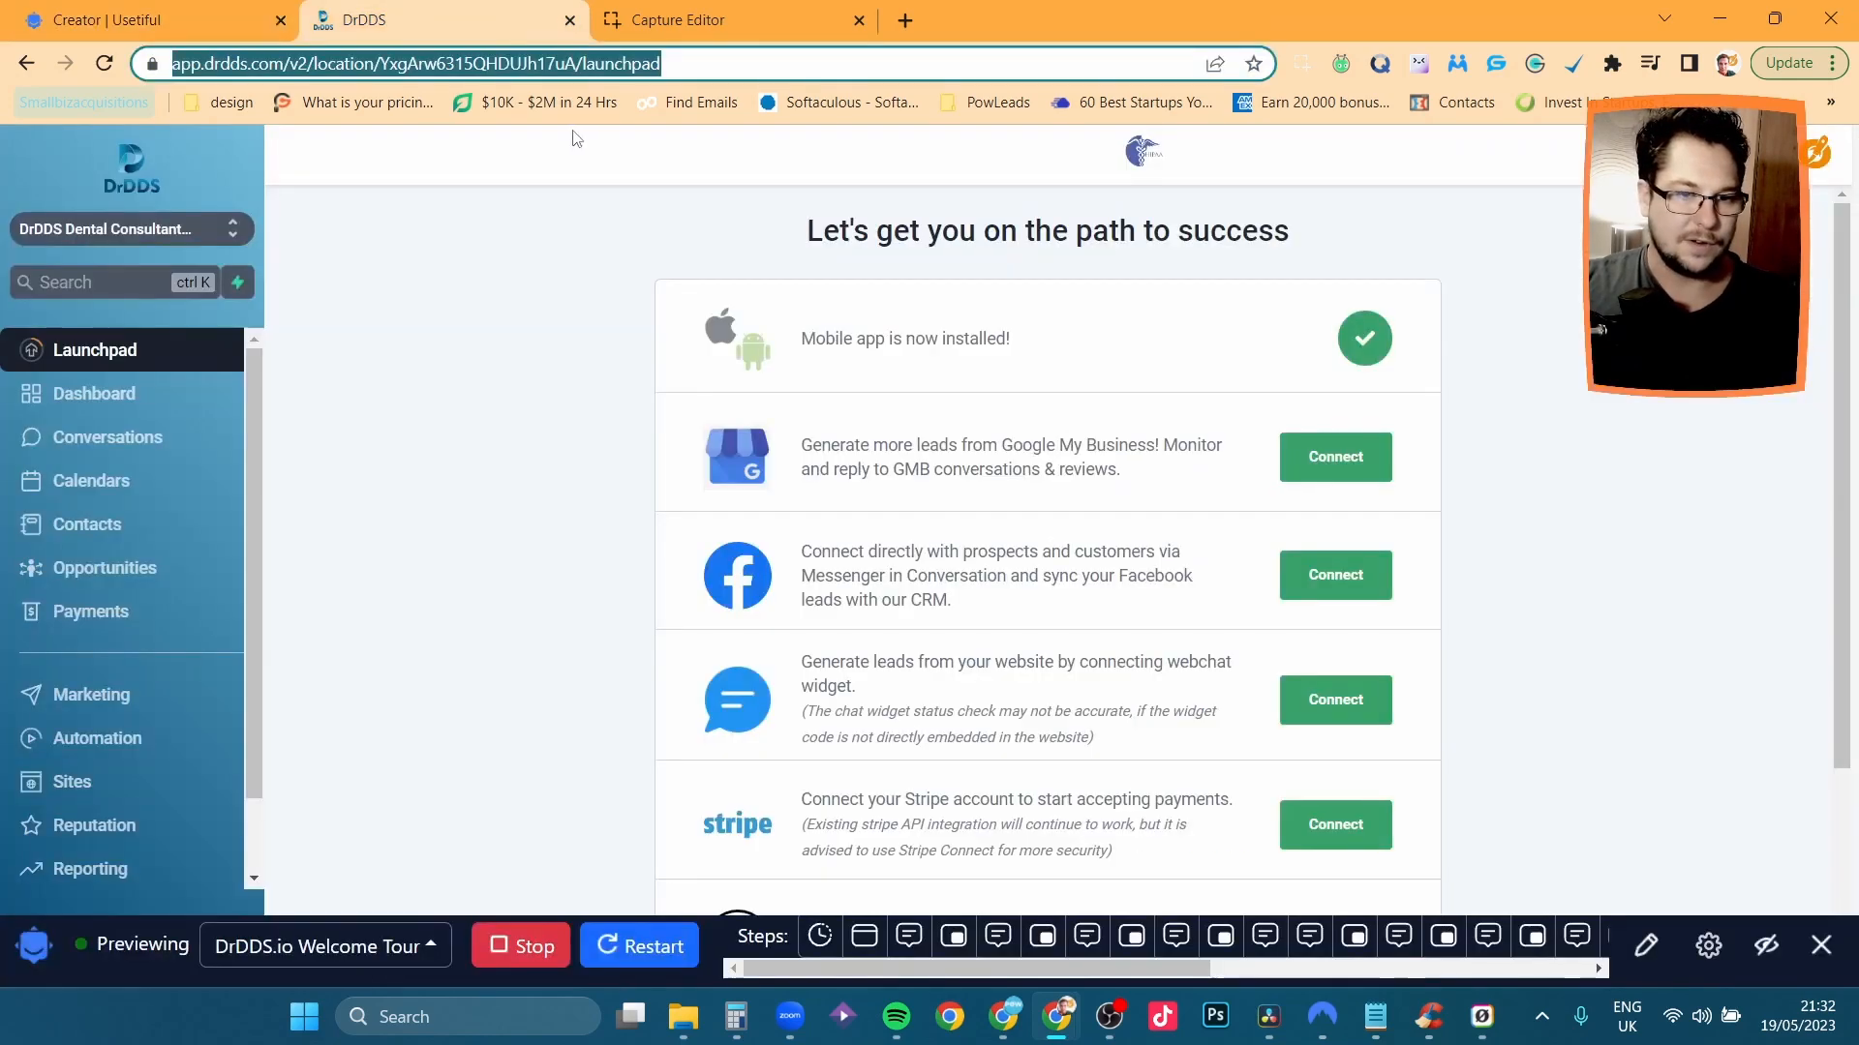
{"action": "left_click", "coordinate": [230, 24]}
{"action": "left_click", "coordinate": [533, 256]}
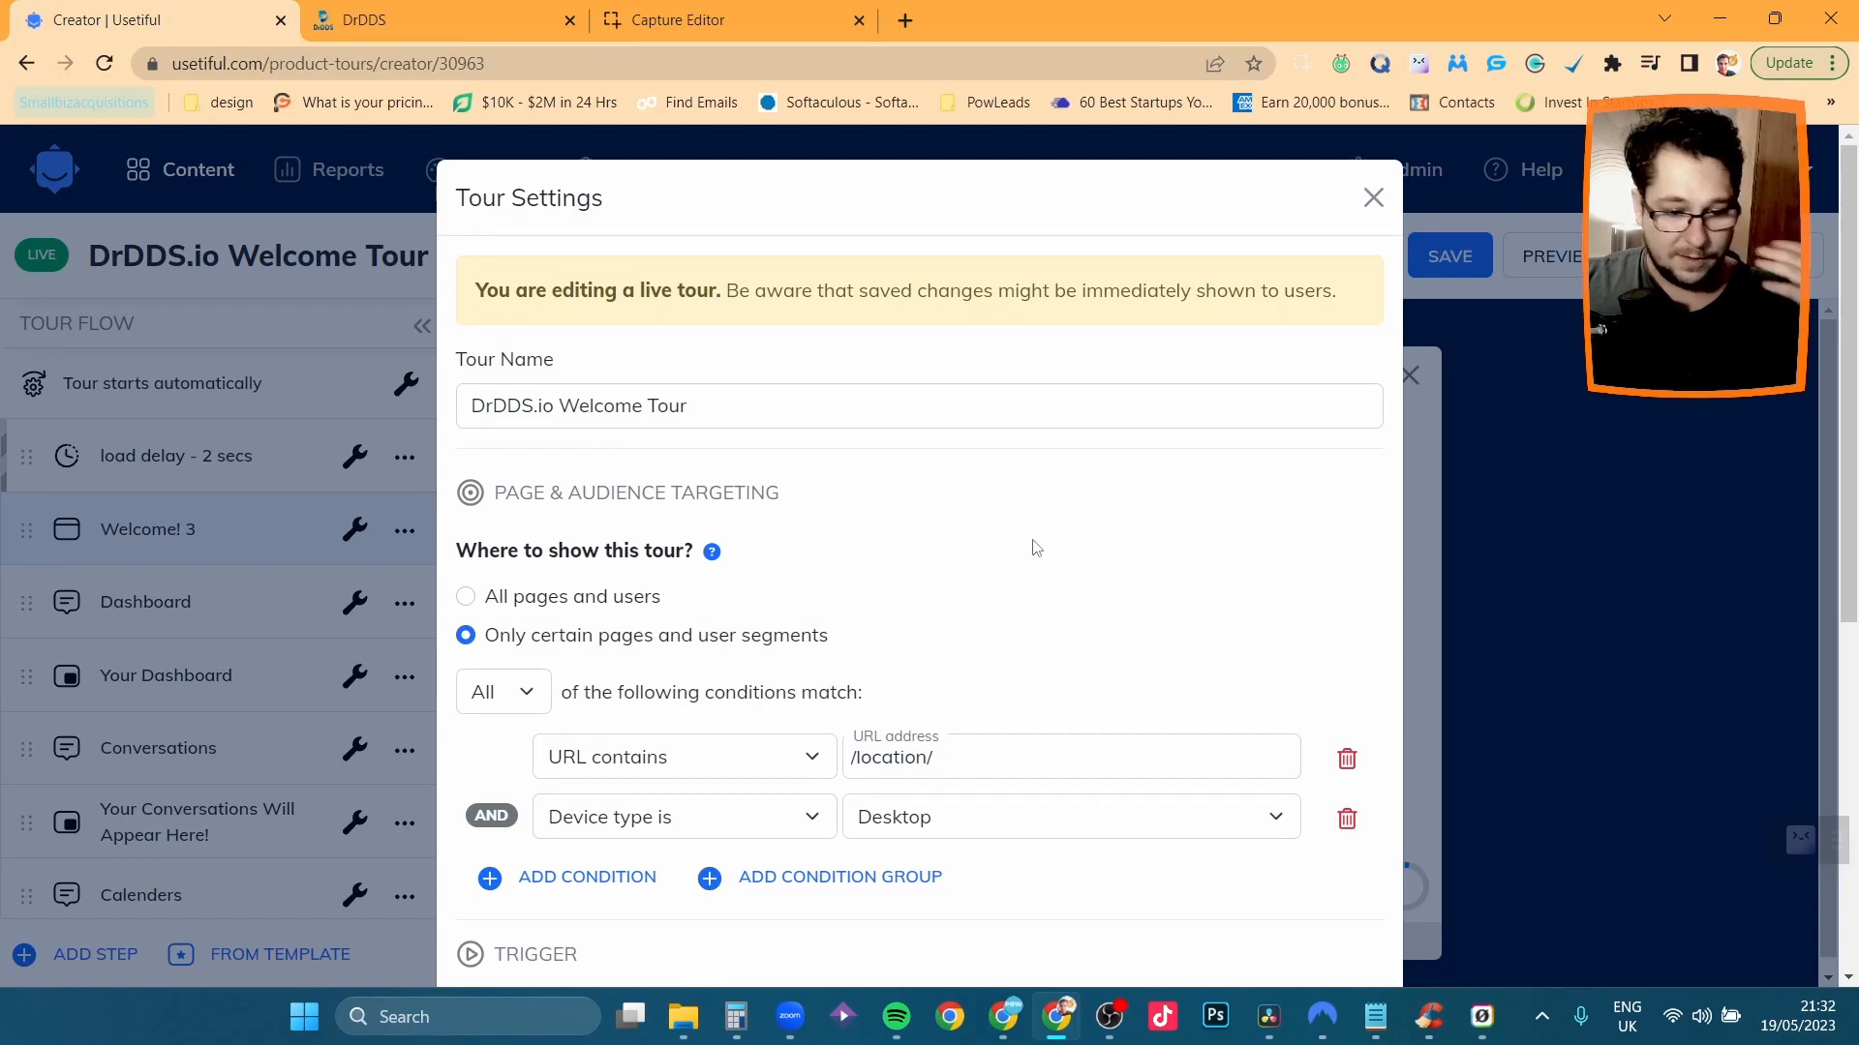
{"action": "scroll", "coordinate": [1036, 548], "scroll_direction": "down", "scroll_amount": 6}
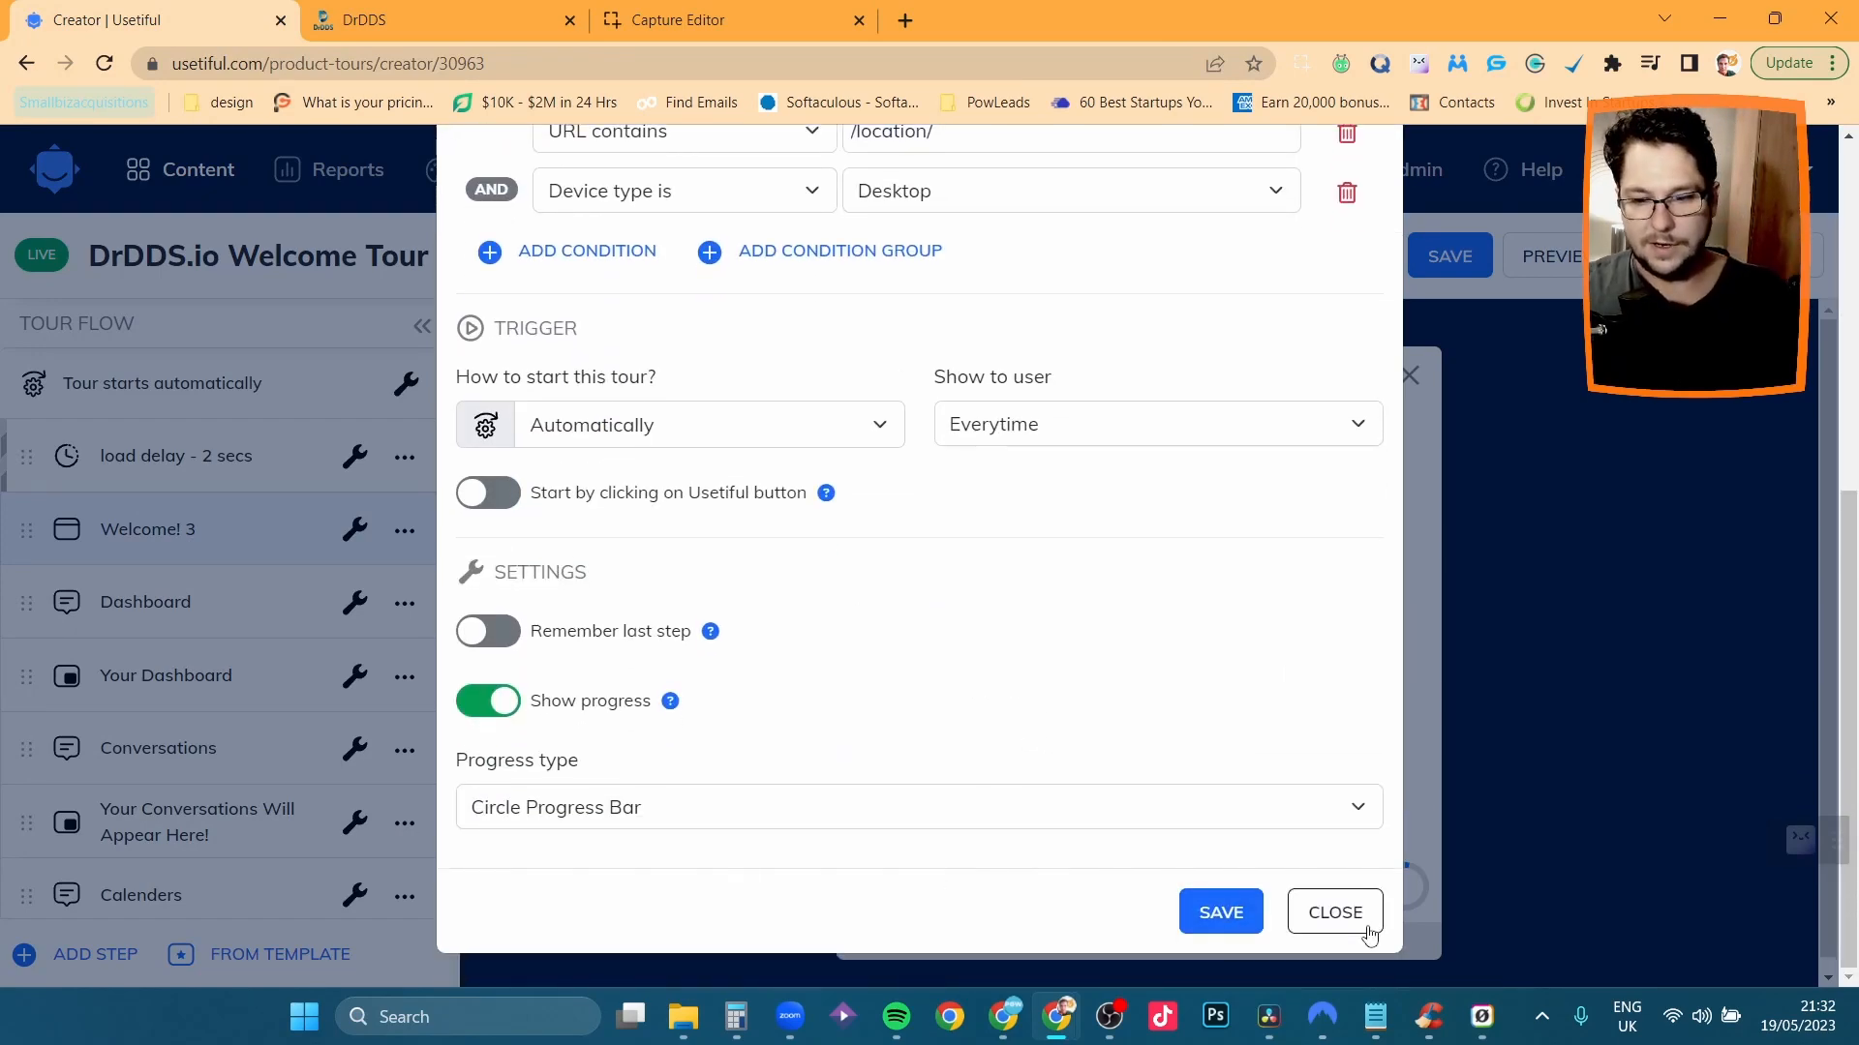
{"action": "left_click", "coordinate": [1338, 919]}
{"action": "left_click", "coordinate": [1684, 256]}
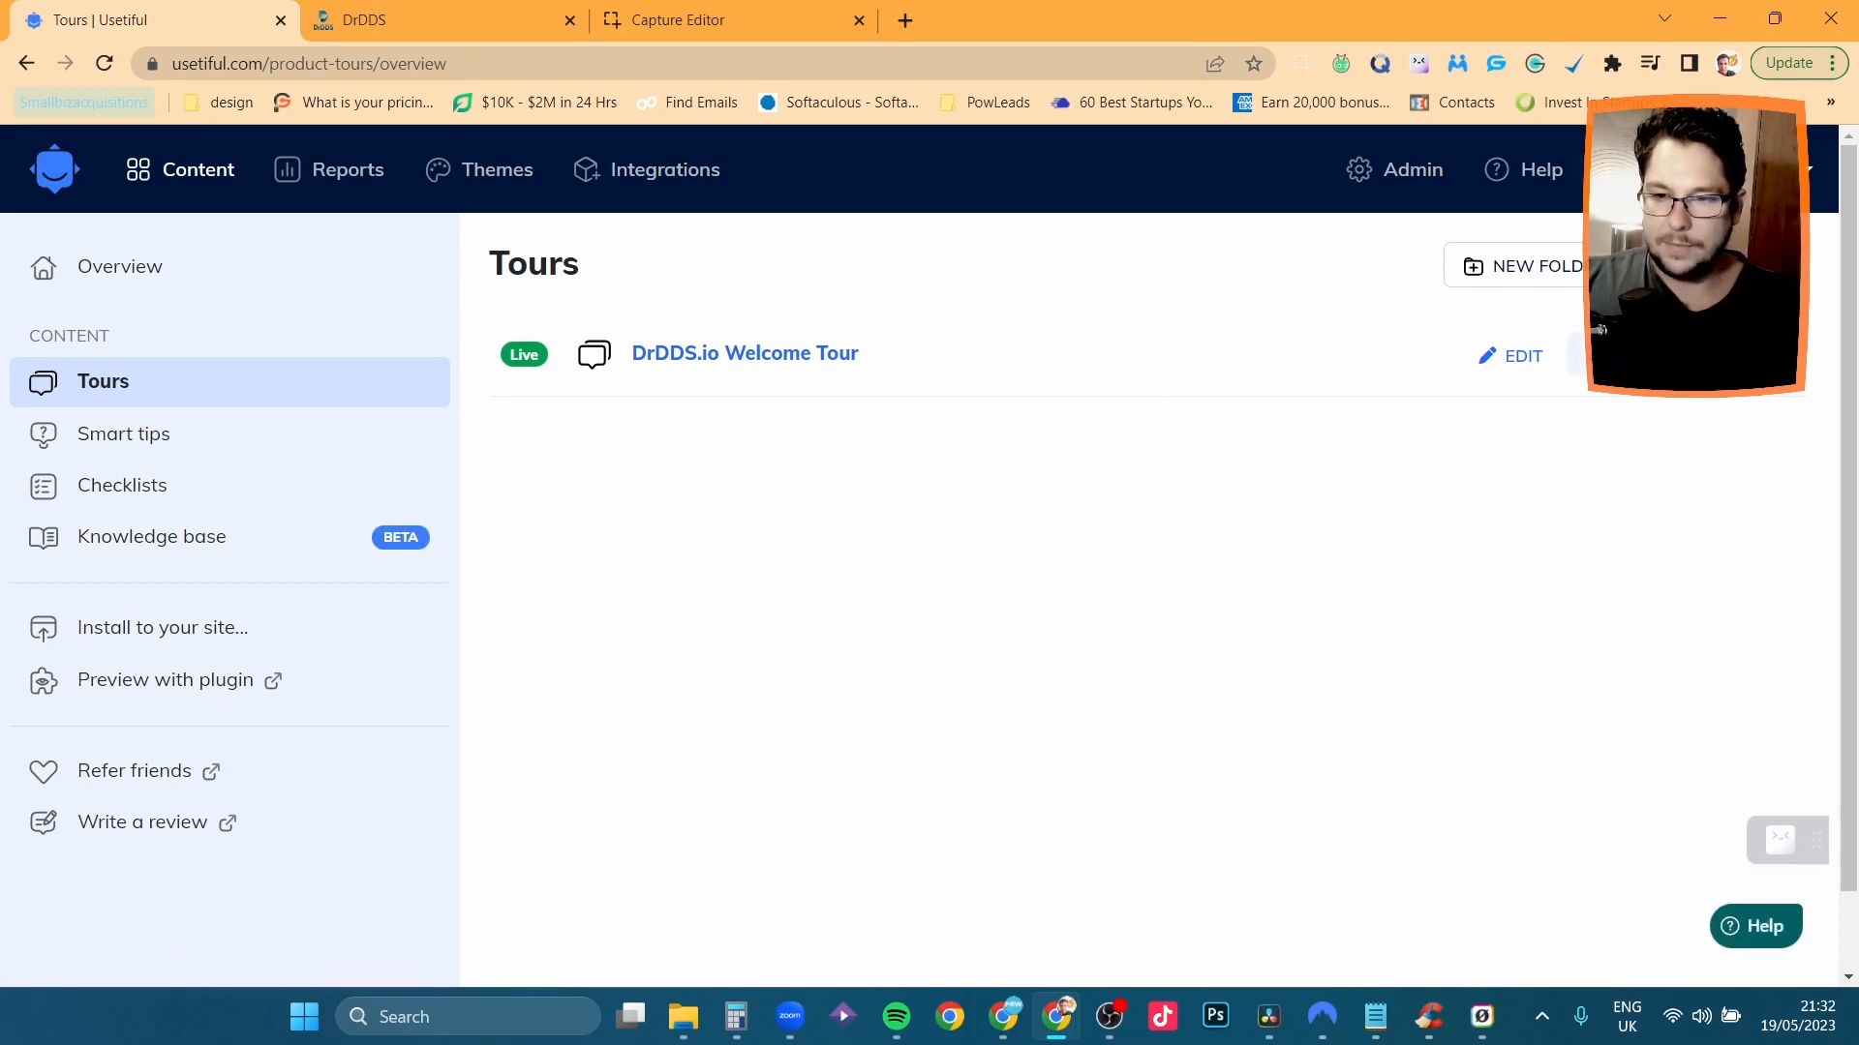
Close the preview bar in DrDDS, reload the Launchpad, and run the live tour up to Welcome To Your Calendar before dismissing it.
{"action": "left_click", "coordinate": [453, 7]}
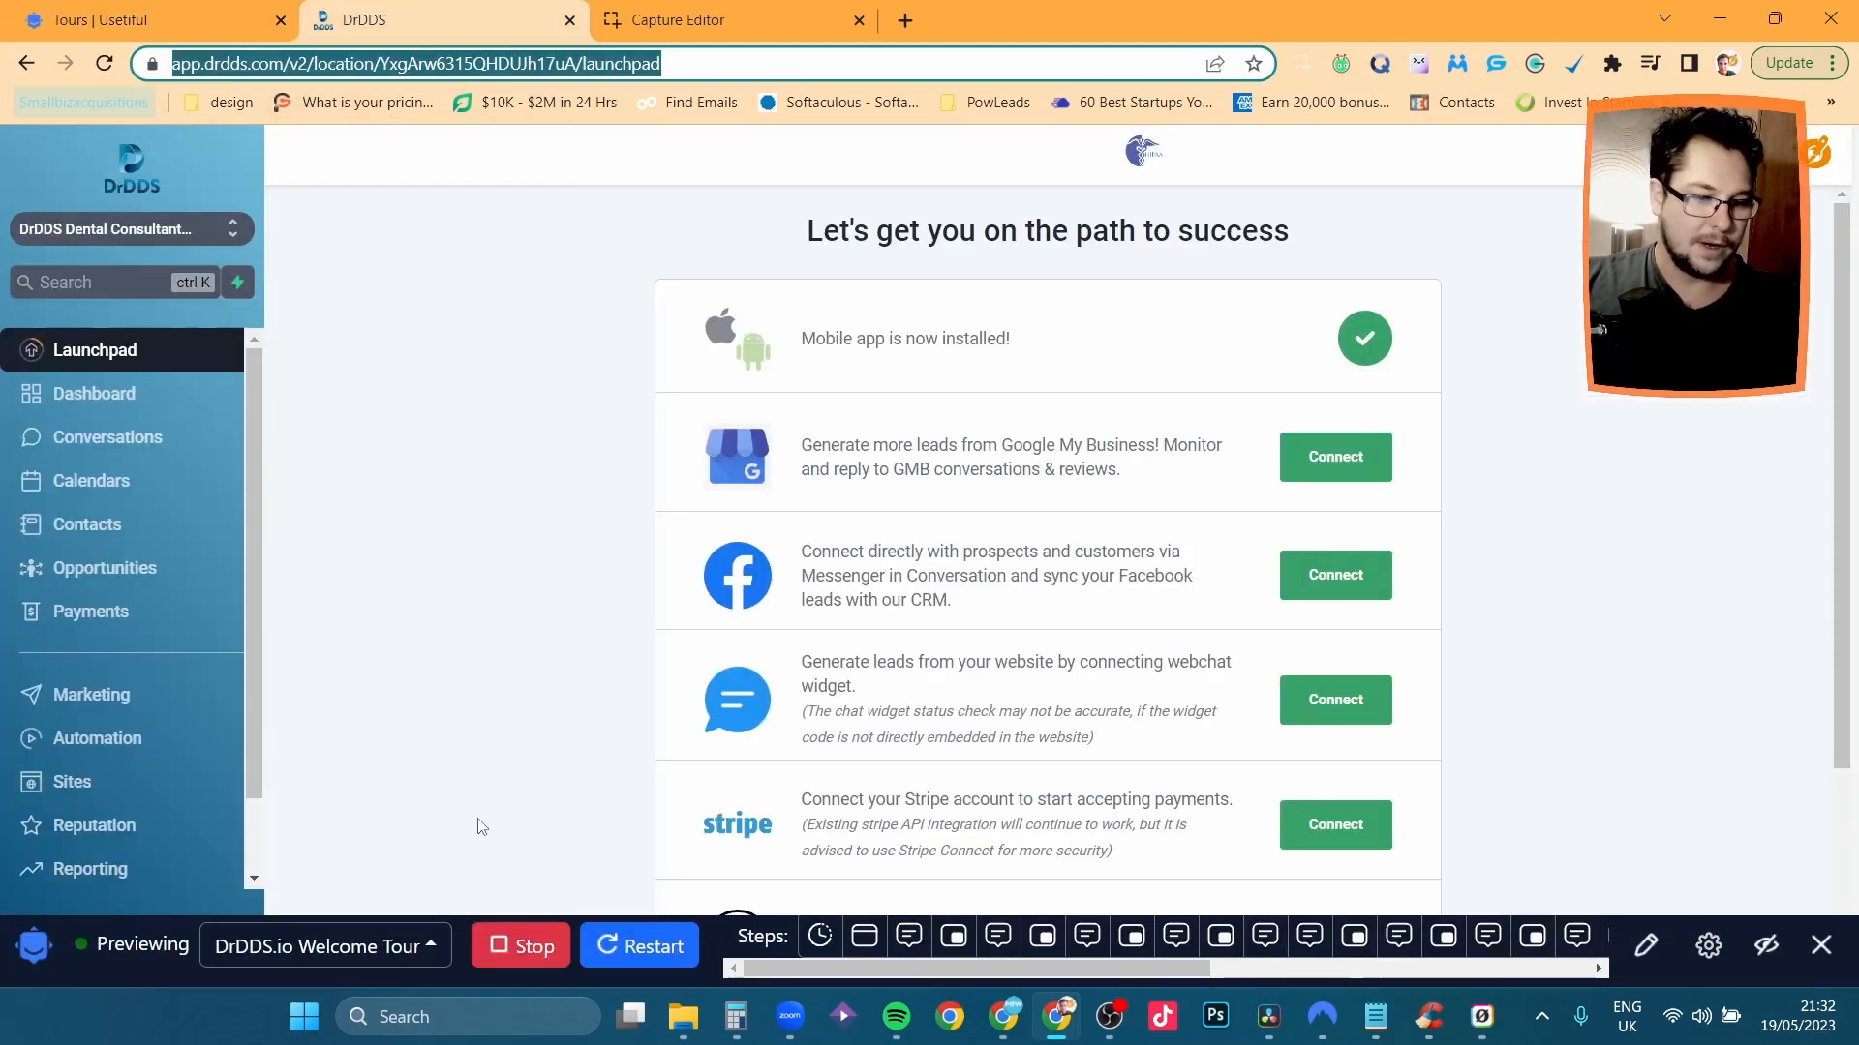
{"action": "left_click", "coordinate": [1820, 944]}
{"action": "left_click", "coordinate": [105, 64]}
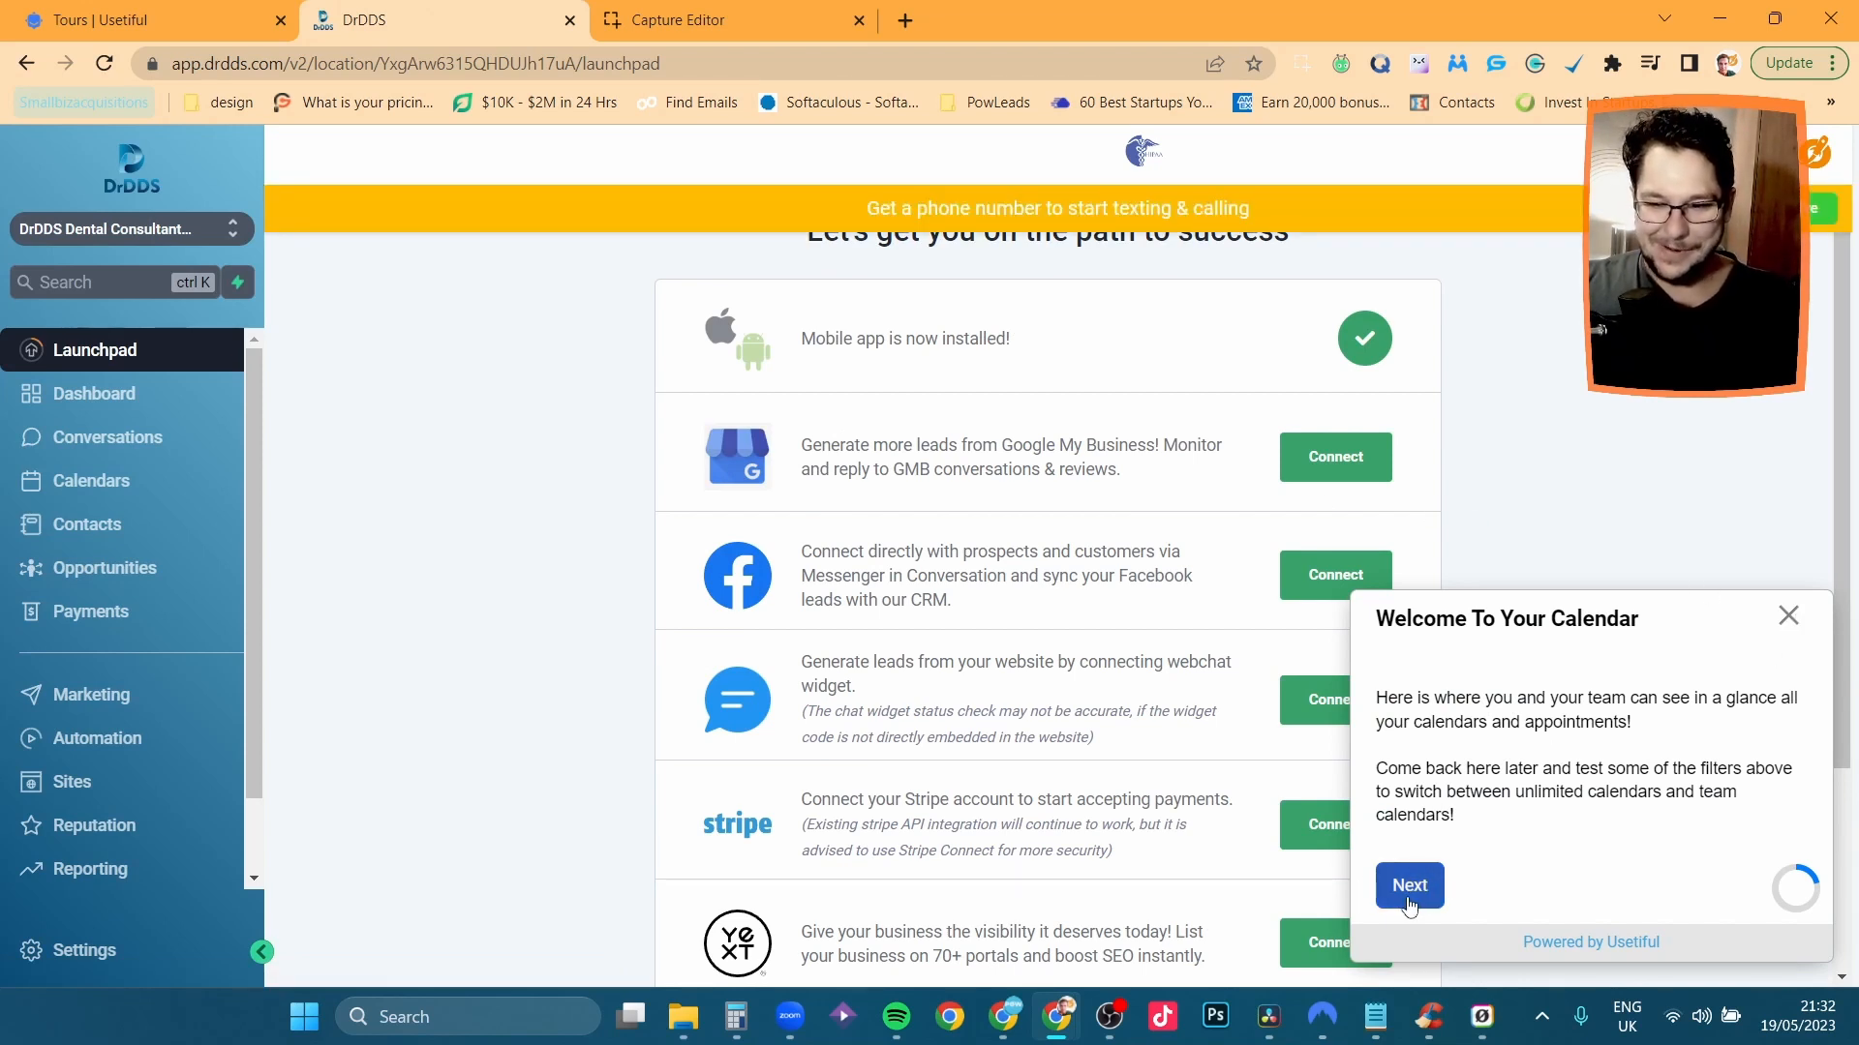
{"action": "left_click", "coordinate": [1786, 620]}
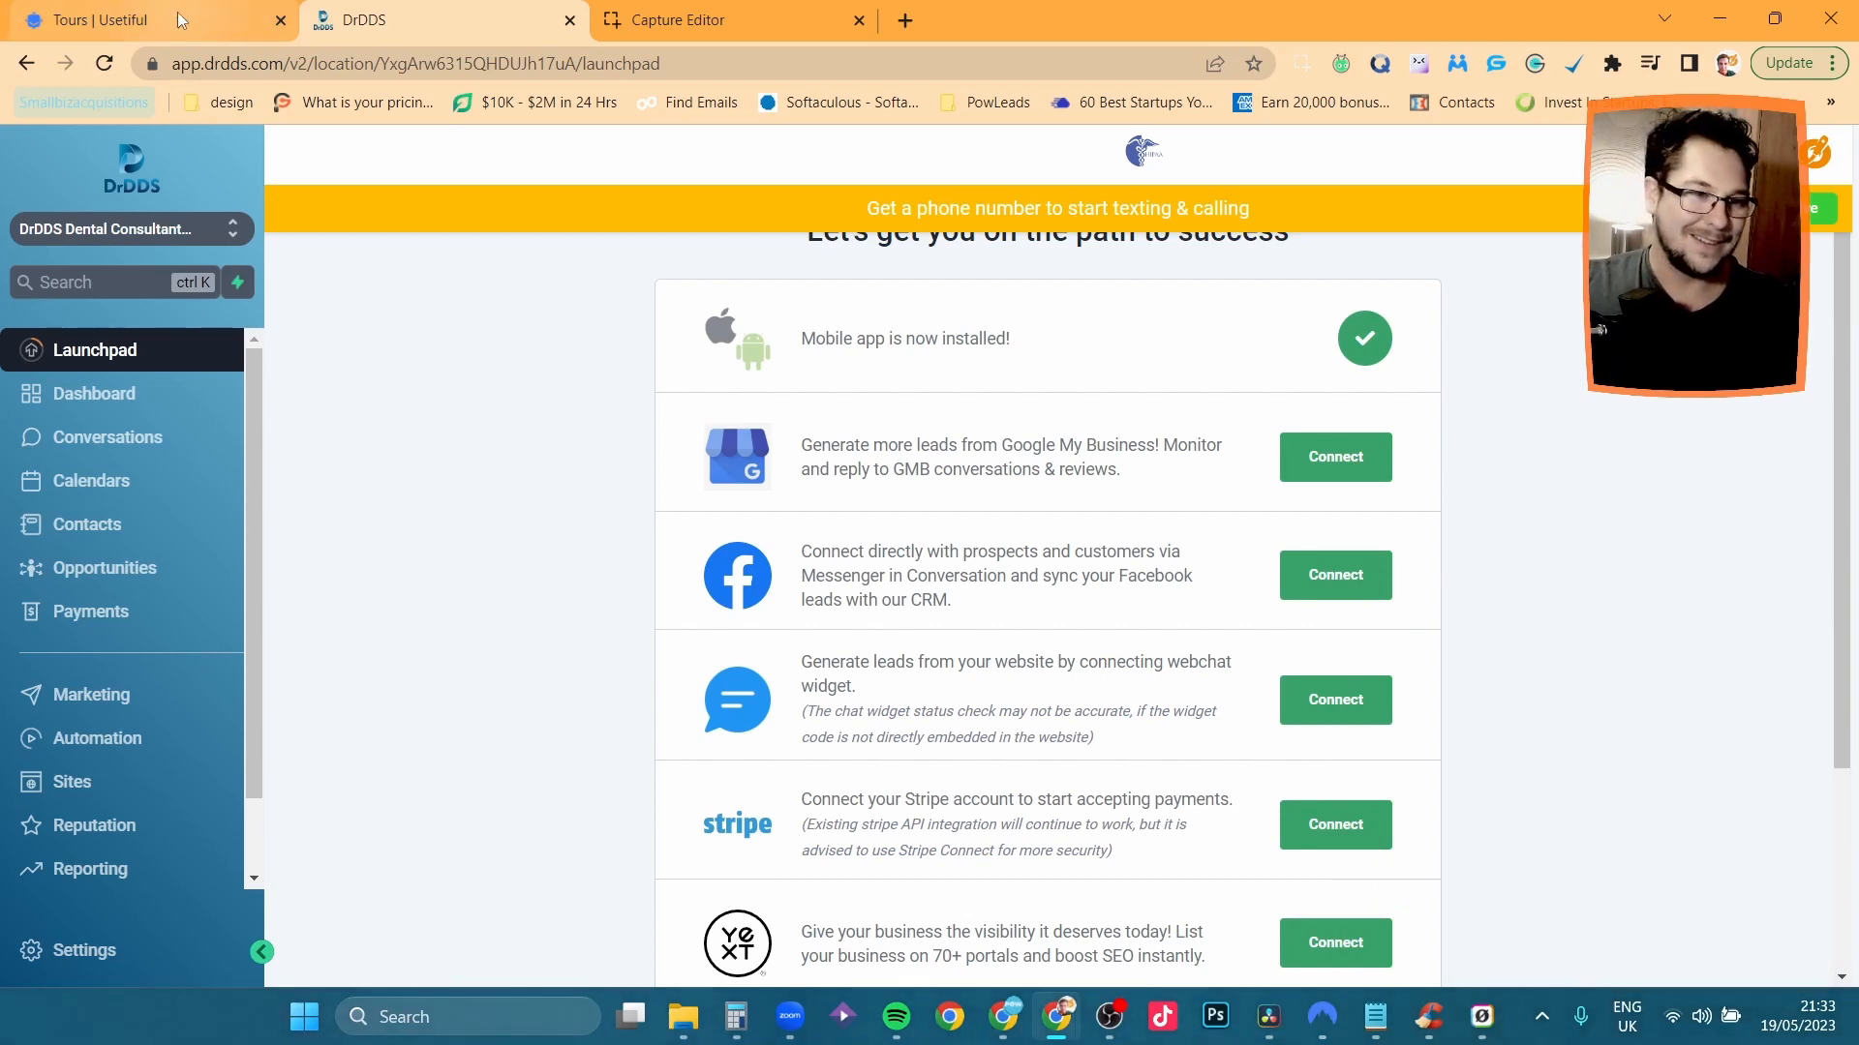
Reopen the DrDDS.io Welcome Tour in Usetiful, save its settings again and close them.
{"action": "left_click", "coordinate": [97, 19]}
{"action": "left_click", "coordinate": [794, 366]}
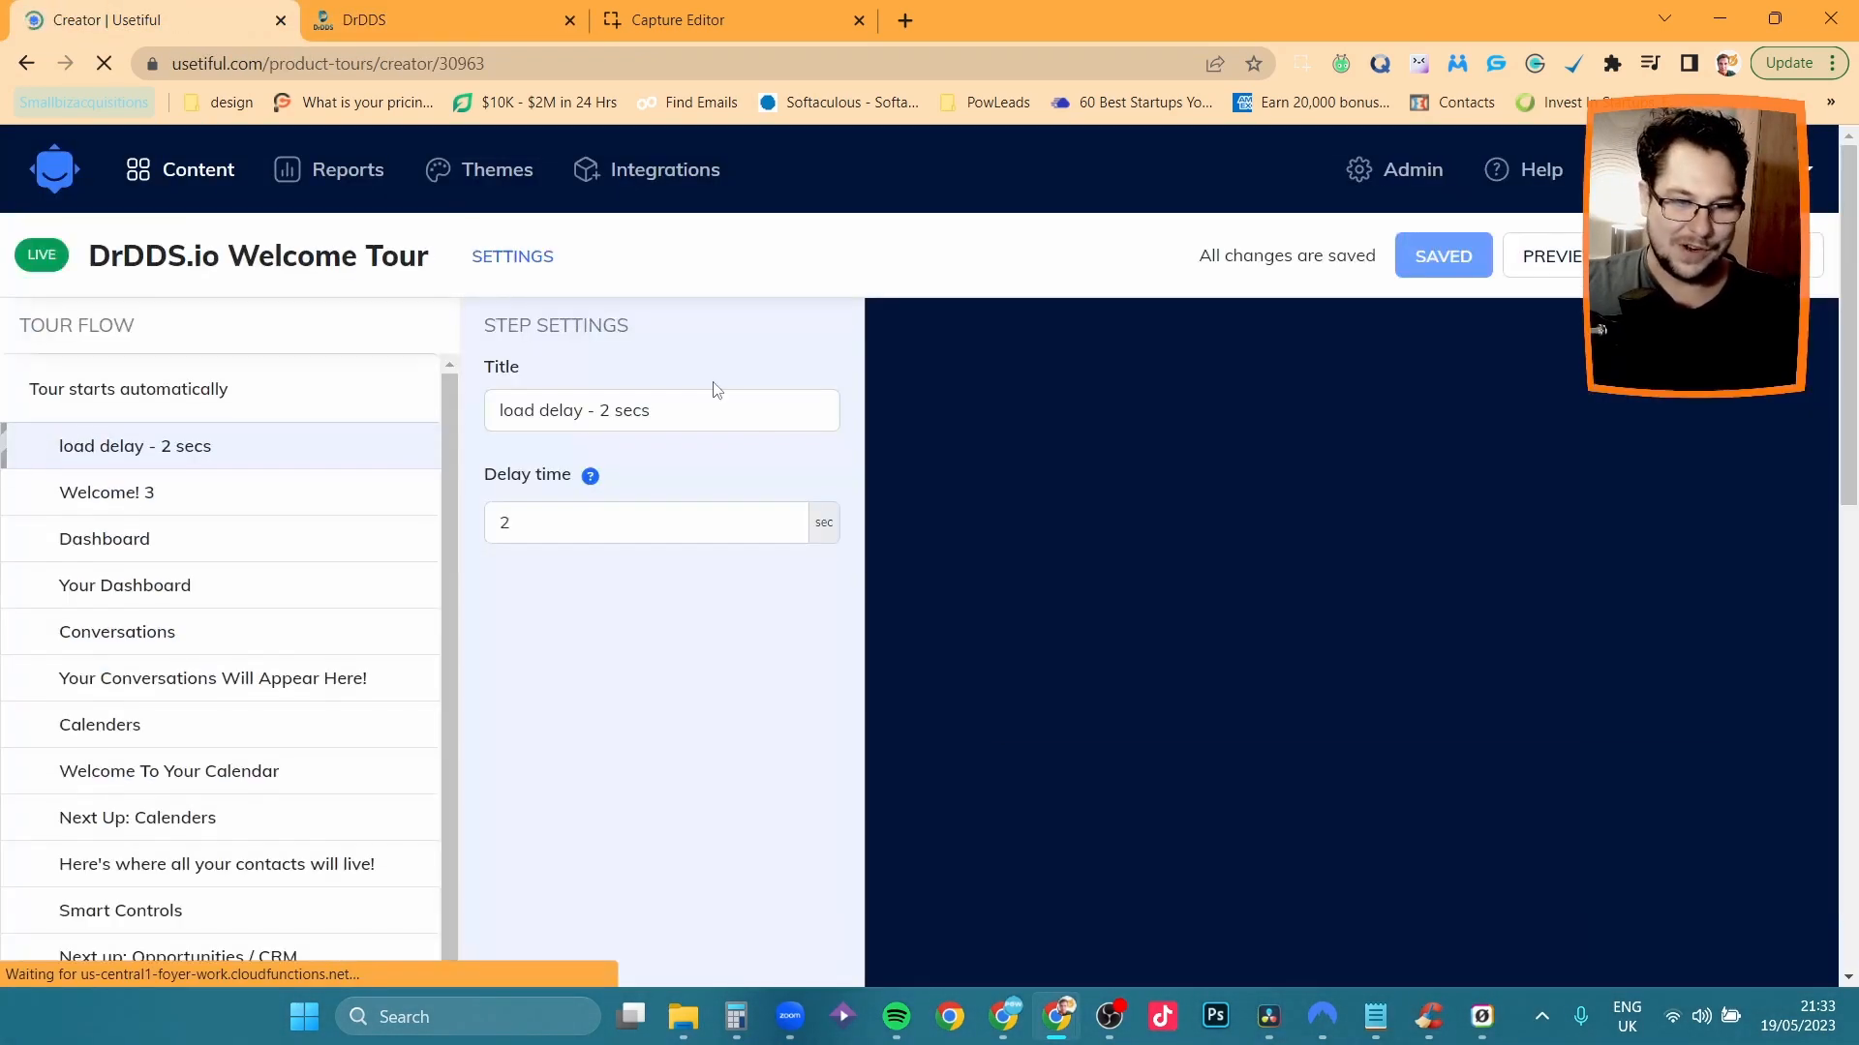
{"action": "left_click", "coordinate": [527, 257]}
{"action": "scroll", "coordinate": [1137, 714], "scroll_direction": "down", "scroll_amount": 5}
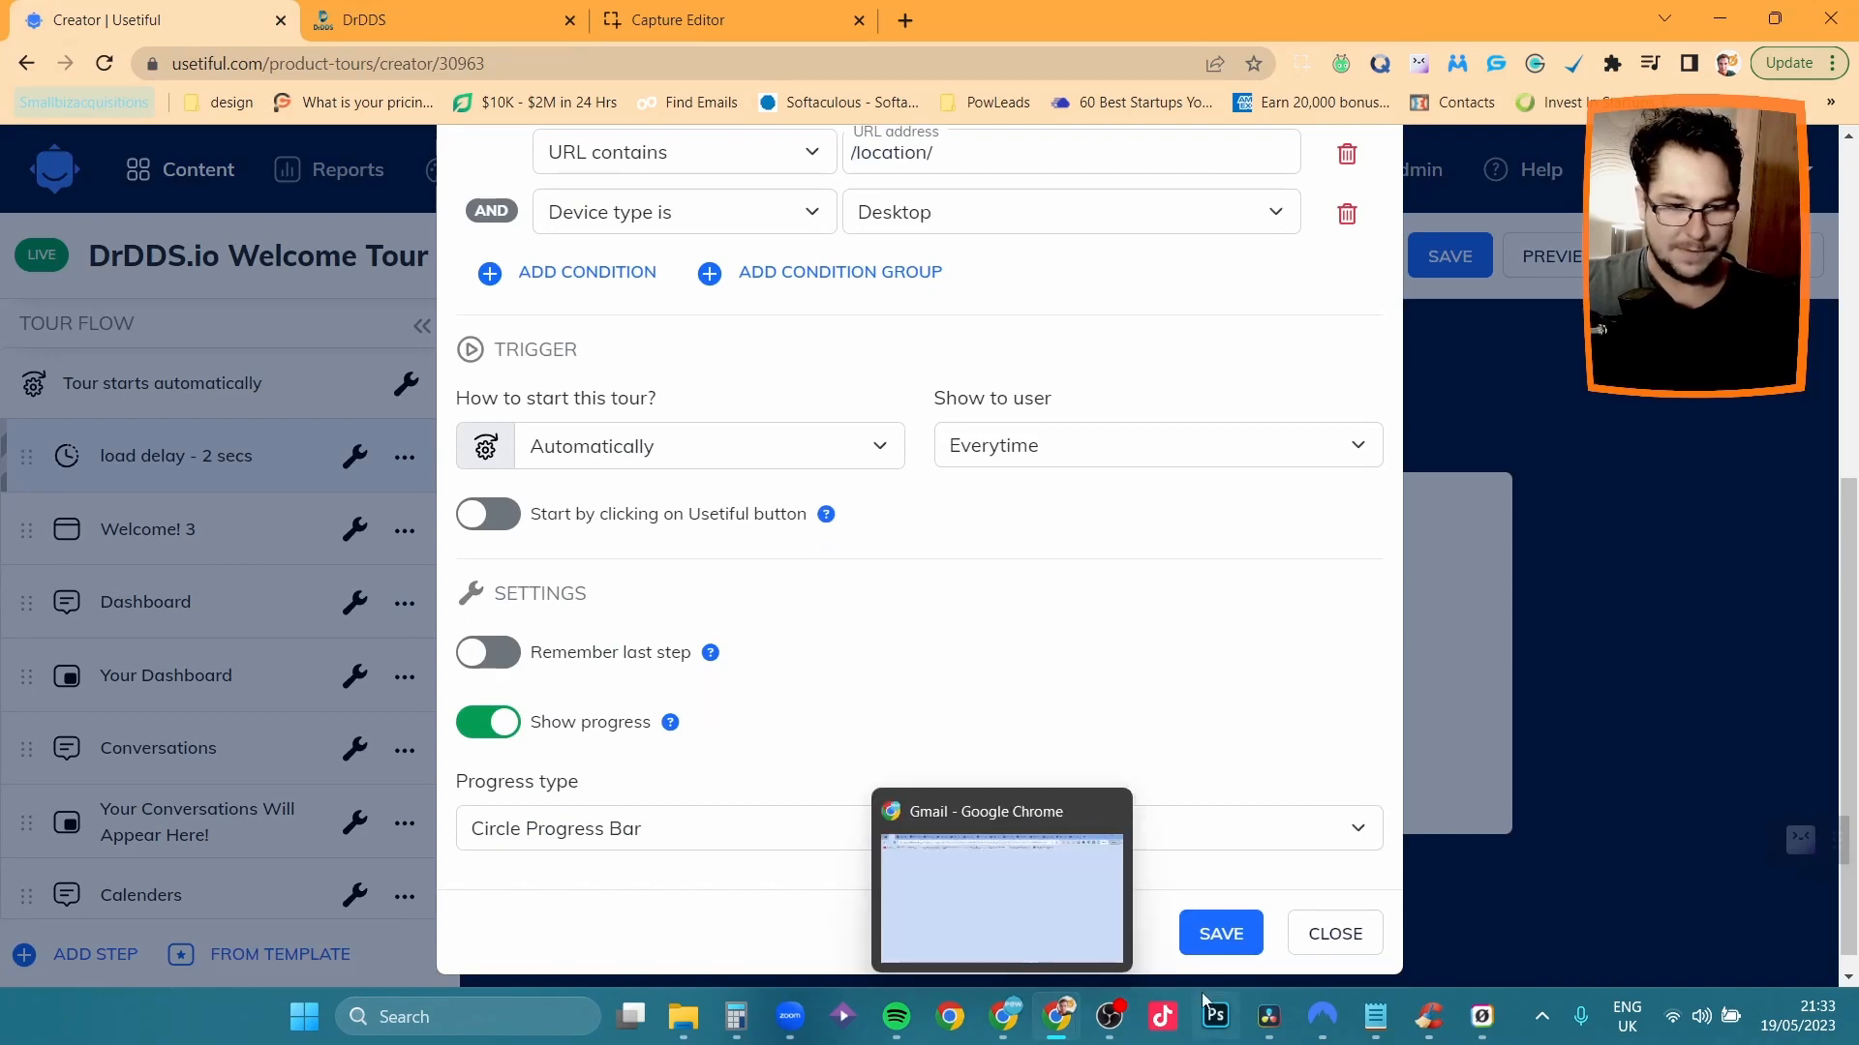
{"action": "left_click", "coordinate": [1221, 933]}
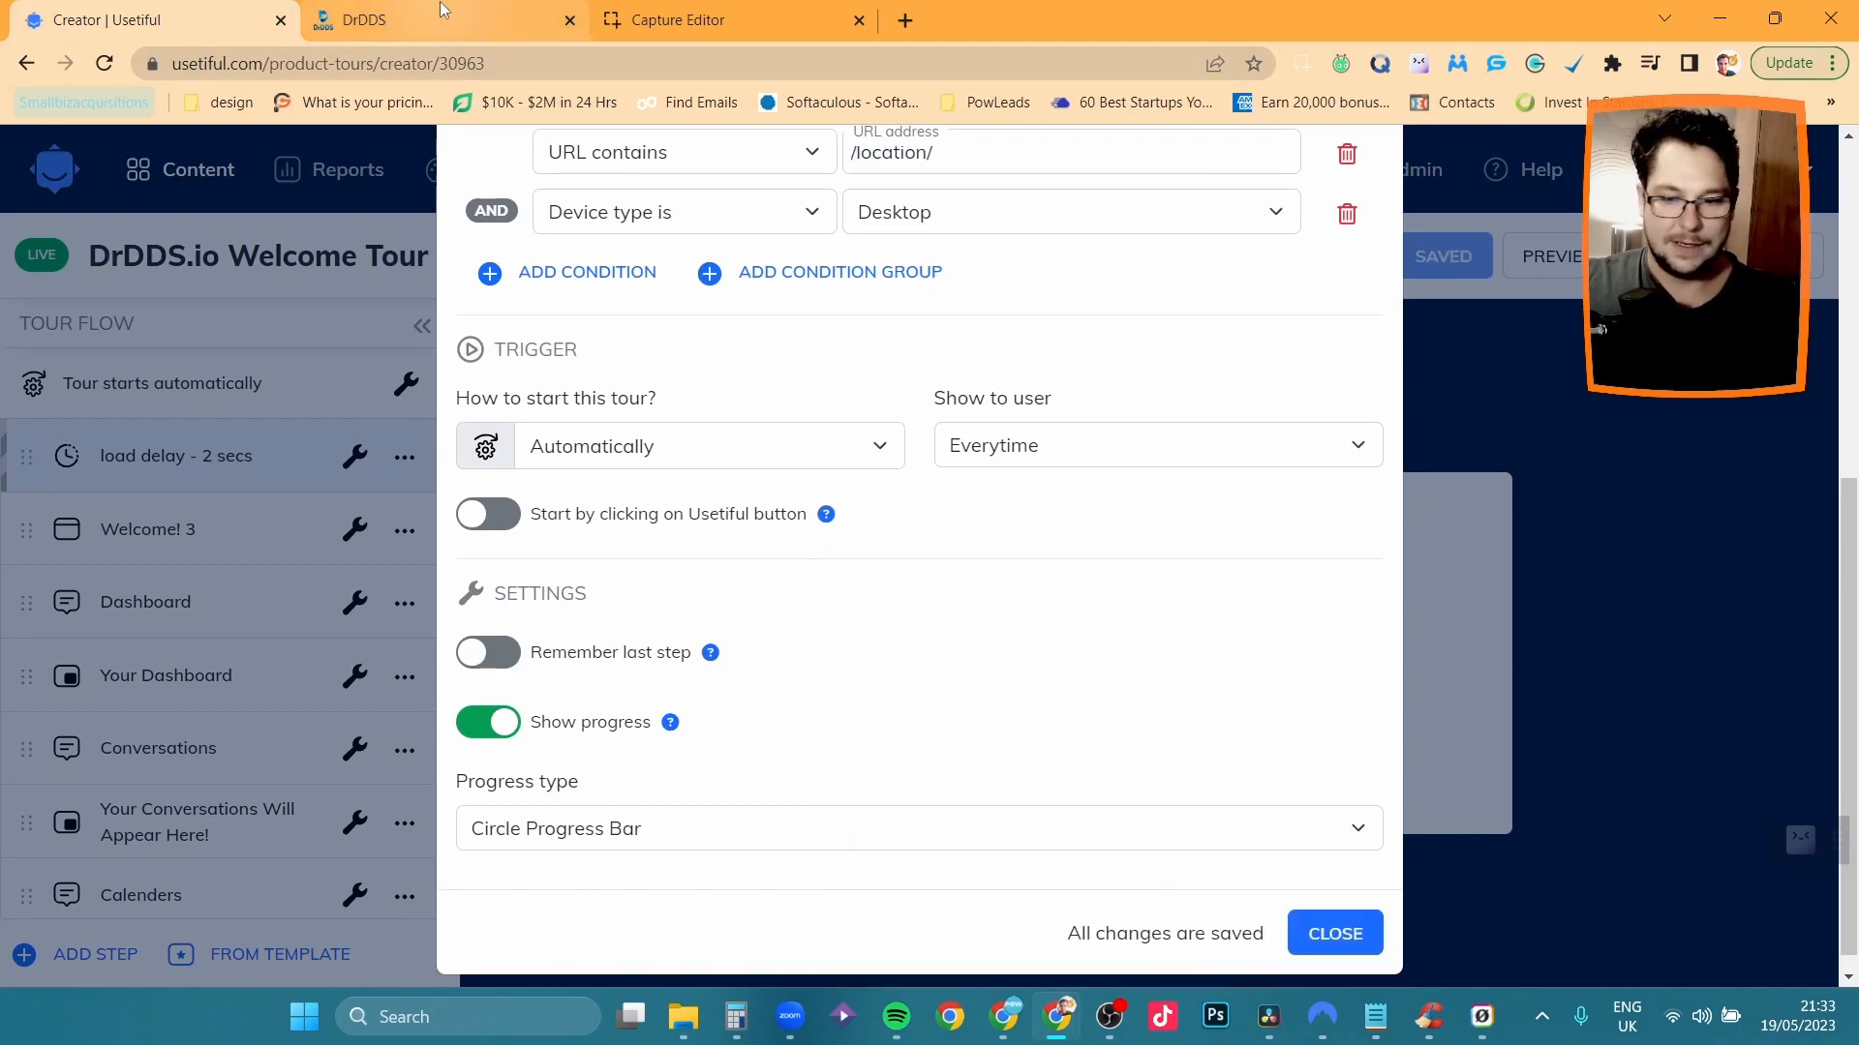
{"action": "left_click", "coordinate": [1333, 935]}
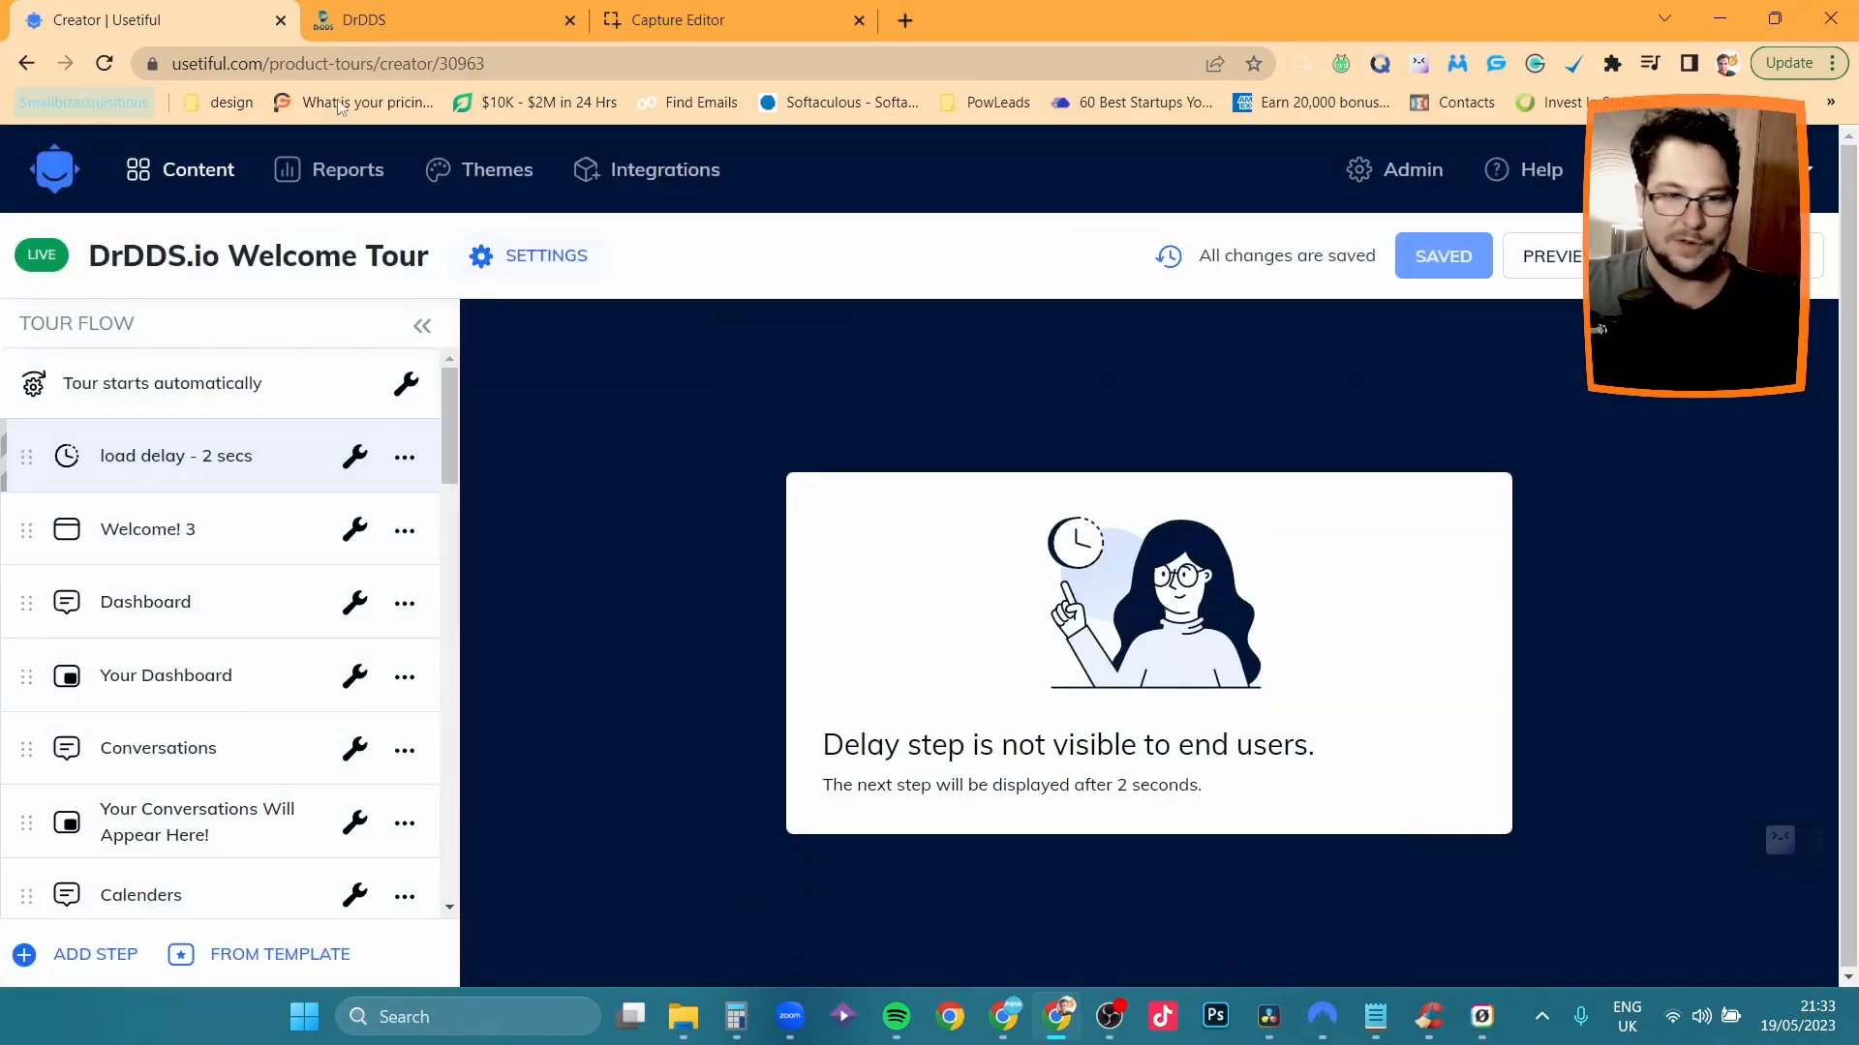
Reload the DrDDS Launchpad to test the automatic start of the live tour, and return to the Usetiful editor.
{"action": "left_click", "coordinate": [407, 12]}
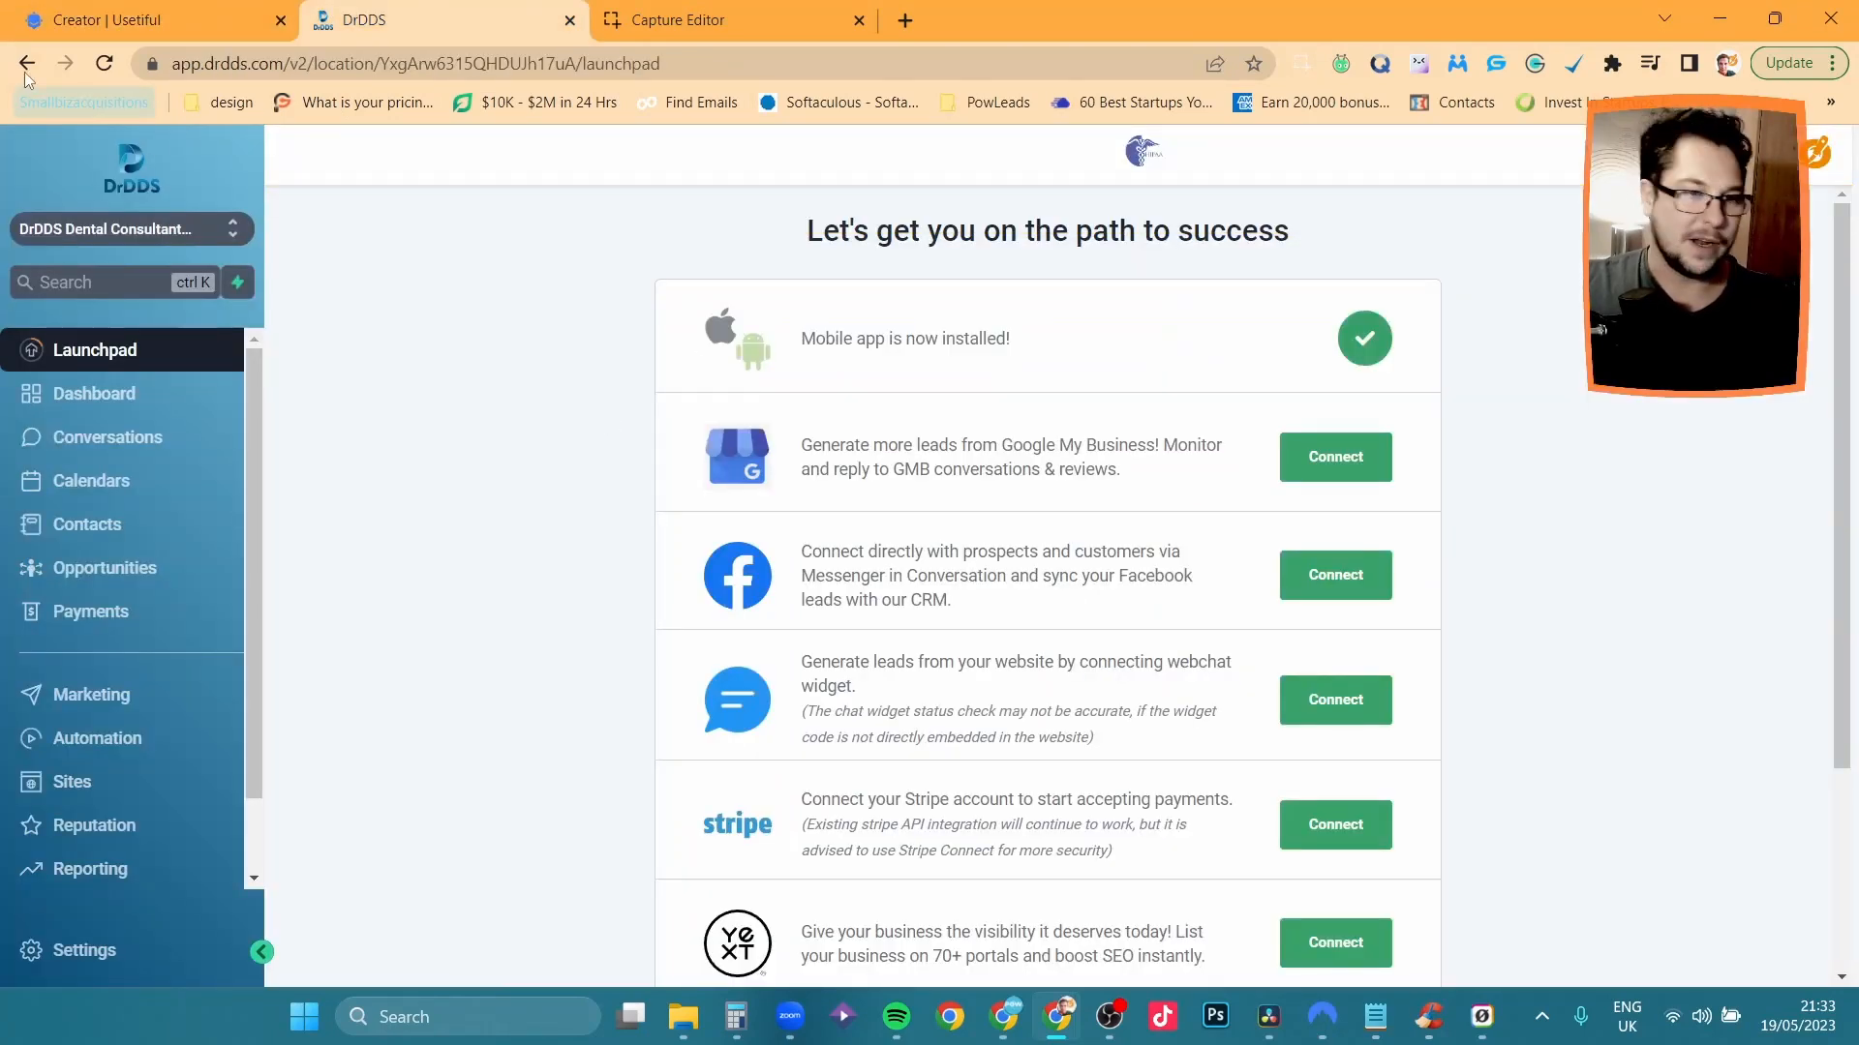
{"action": "left_click", "coordinate": [104, 63]}
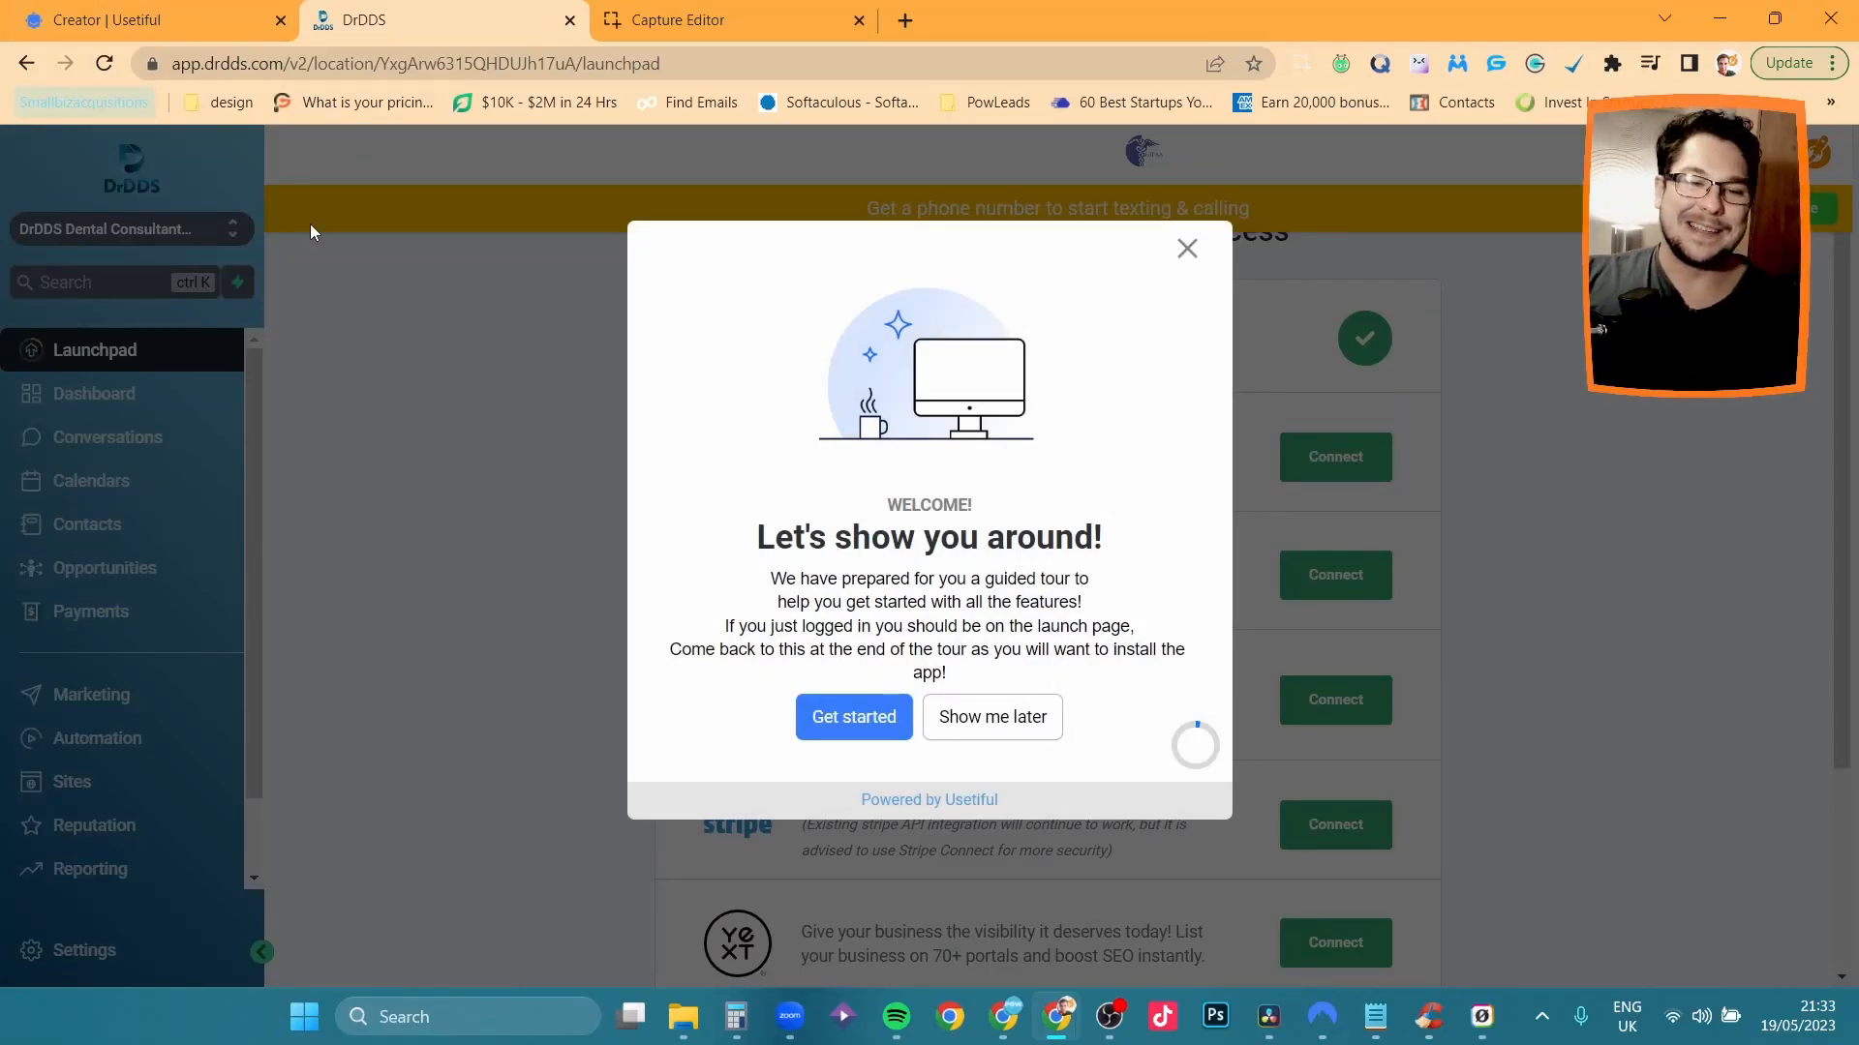
{"action": "left_click", "coordinate": [180, 14]}
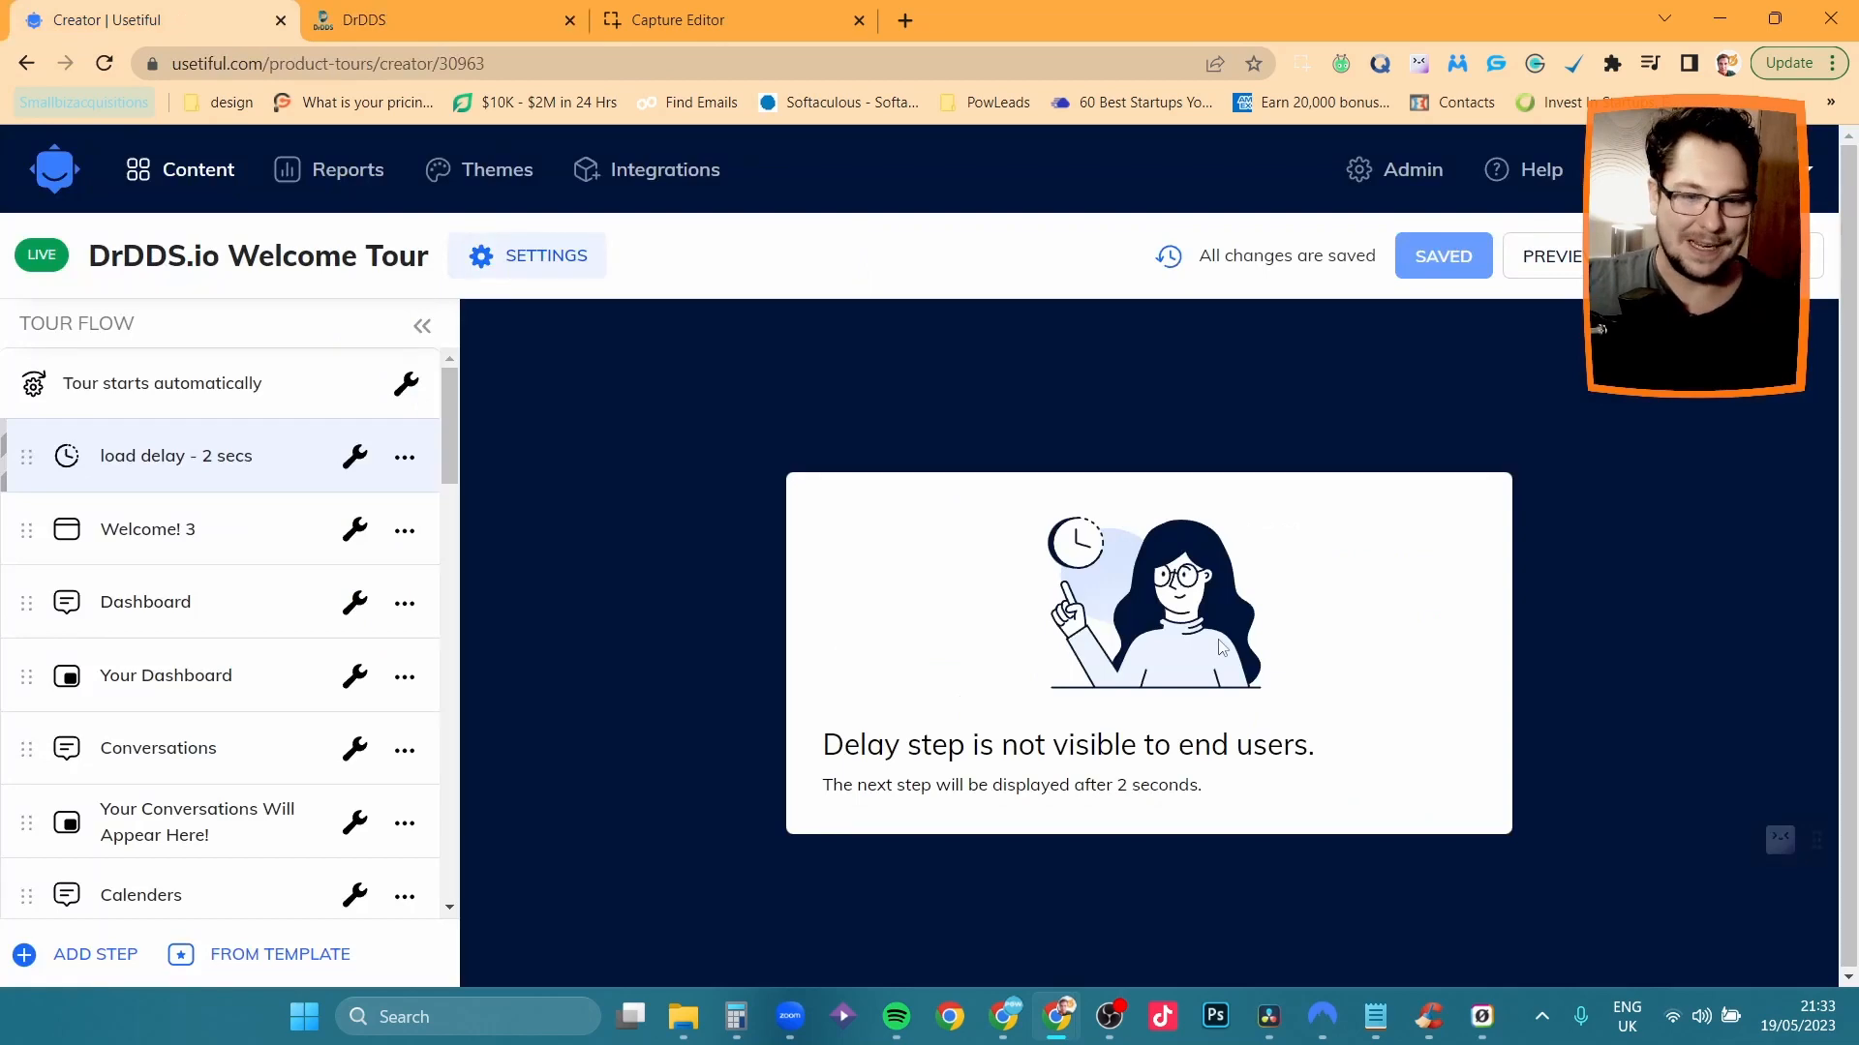
Open the tour settings and compare the /location/ URL condition with the DrDDS Launchpad page address.
{"action": "left_click", "coordinate": [569, 254]}
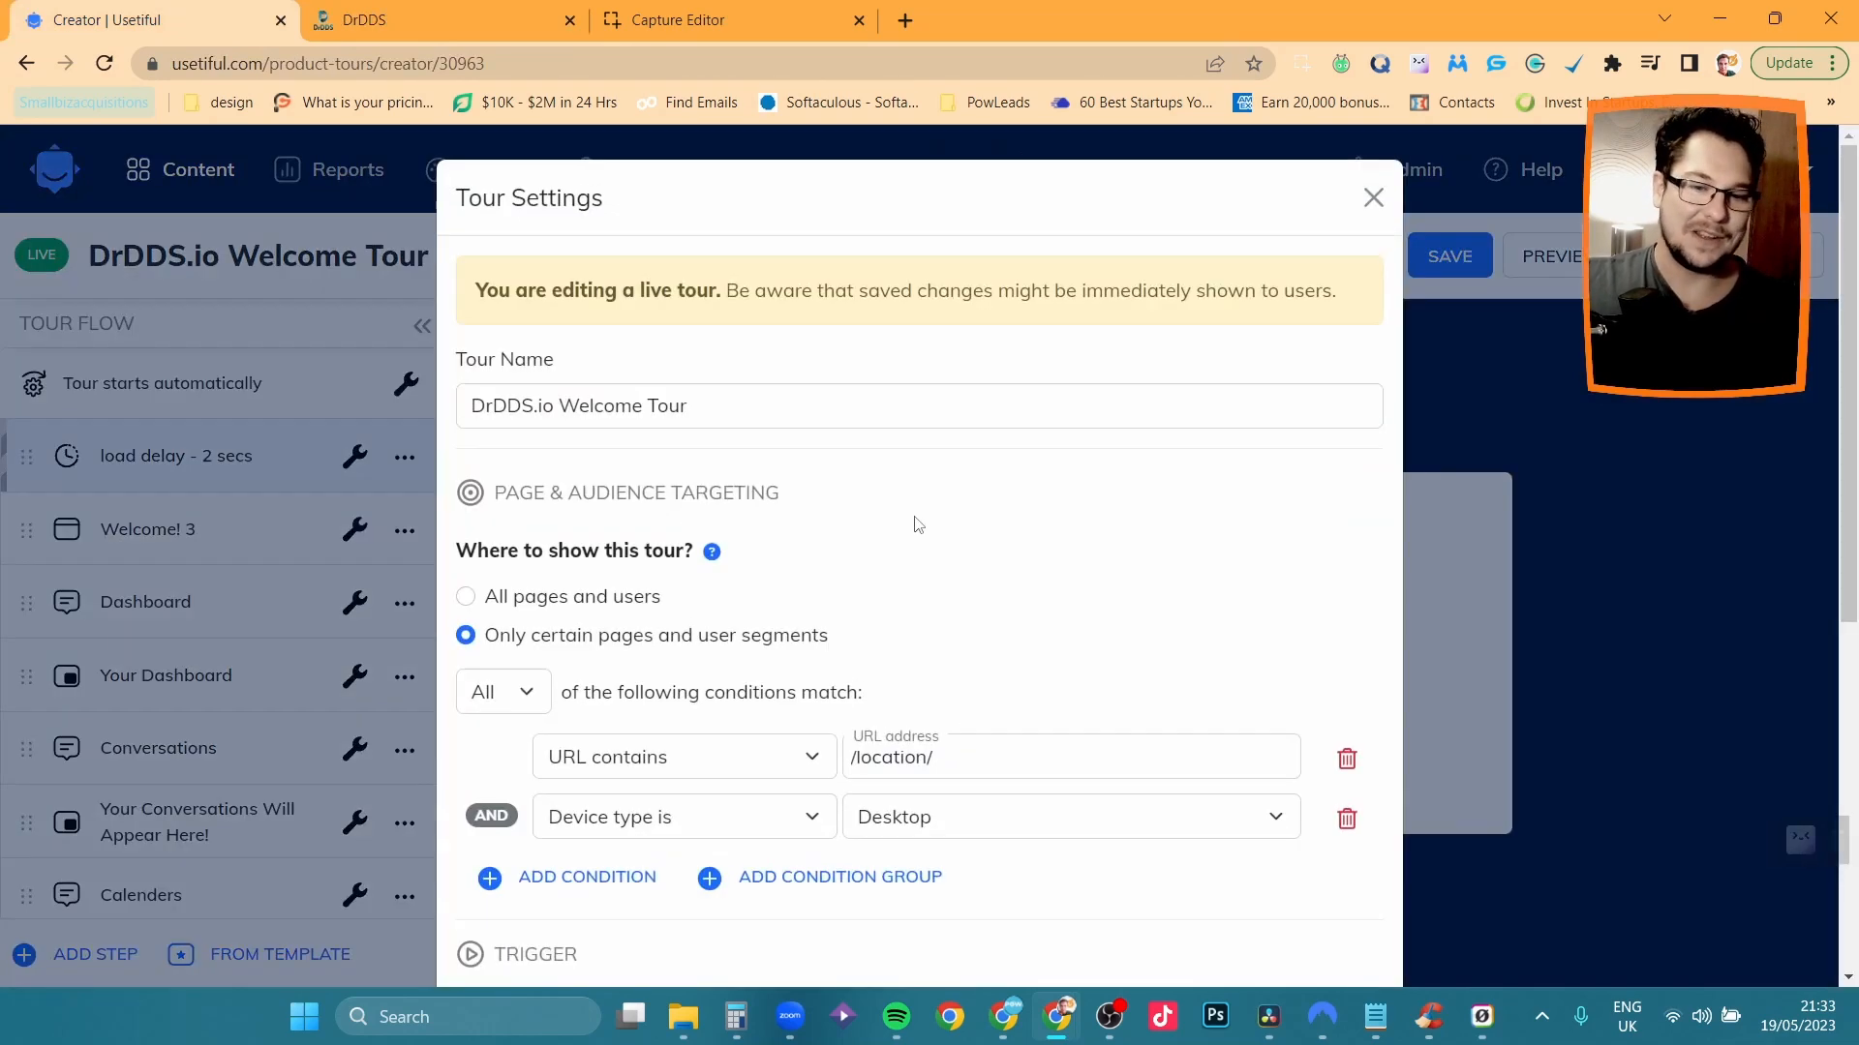
{"action": "scroll", "coordinate": [1085, 732], "scroll_direction": "down", "scroll_amount": 5}
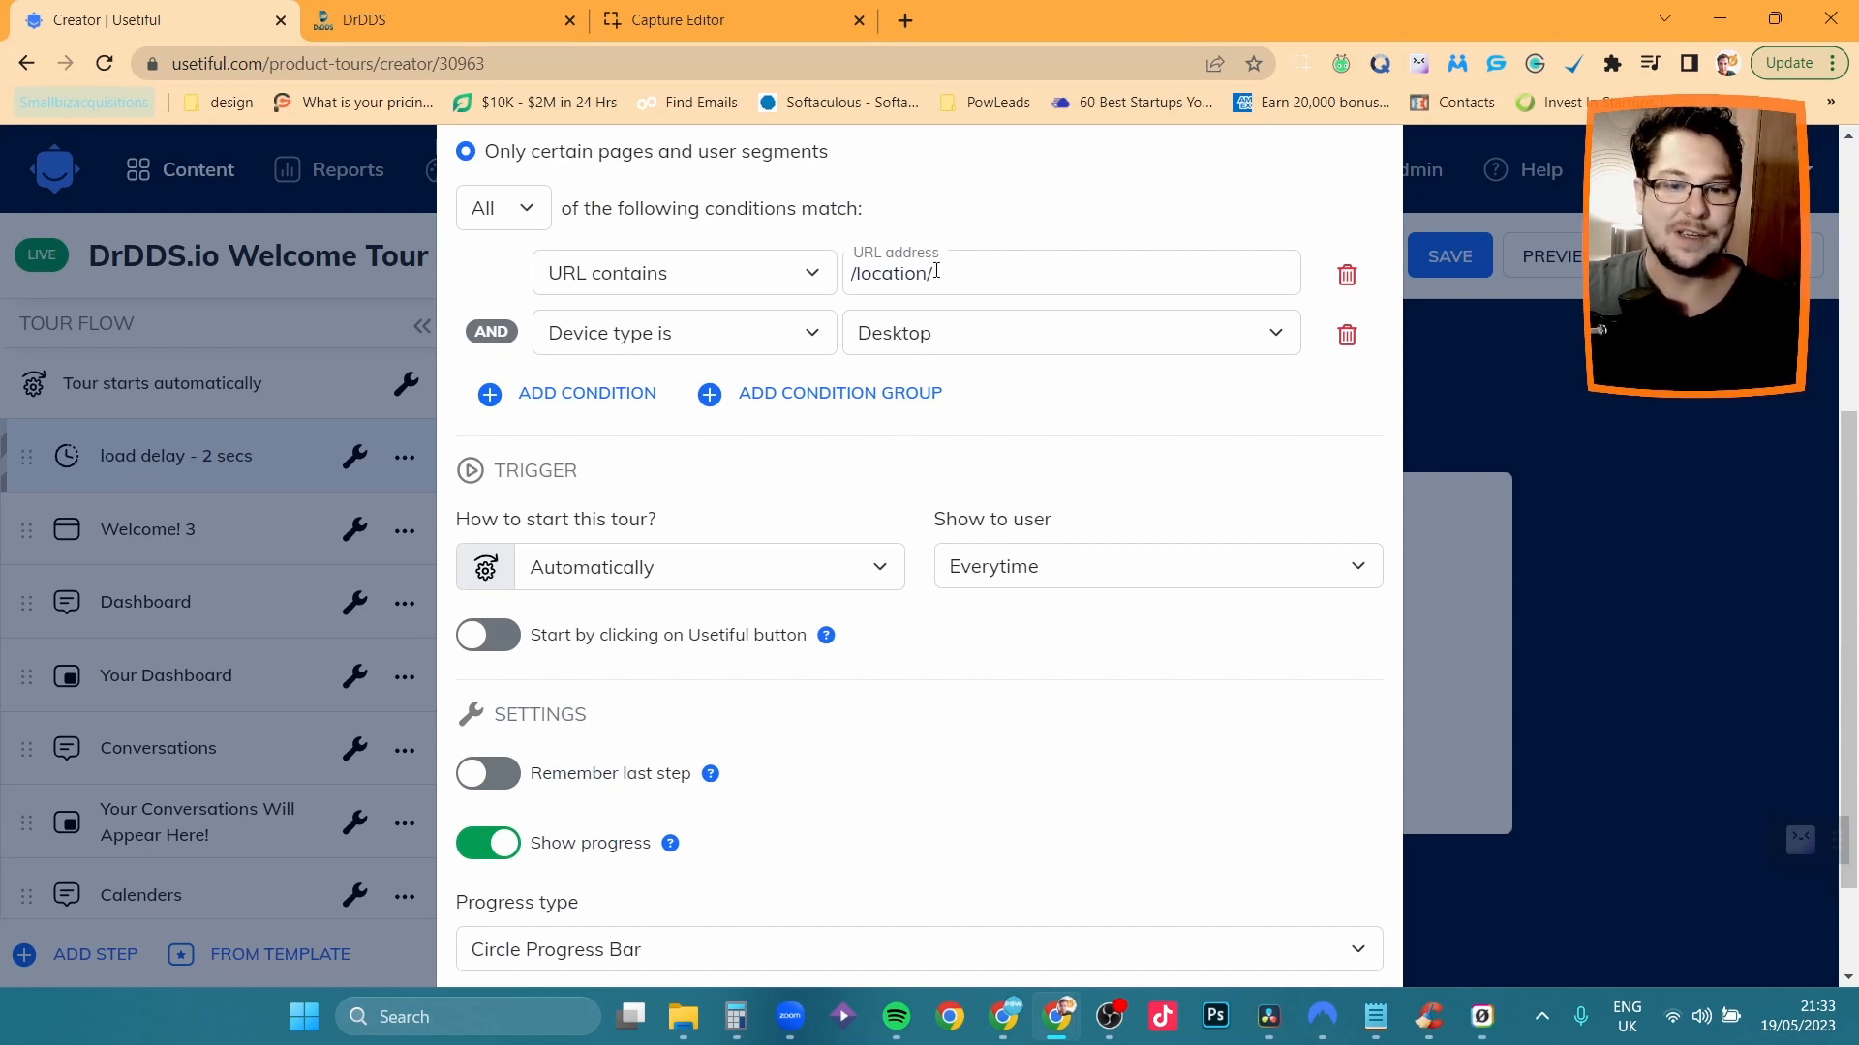
{"action": "scroll", "coordinate": [1106, 848], "scroll_direction": "up", "scroll_amount": 3}
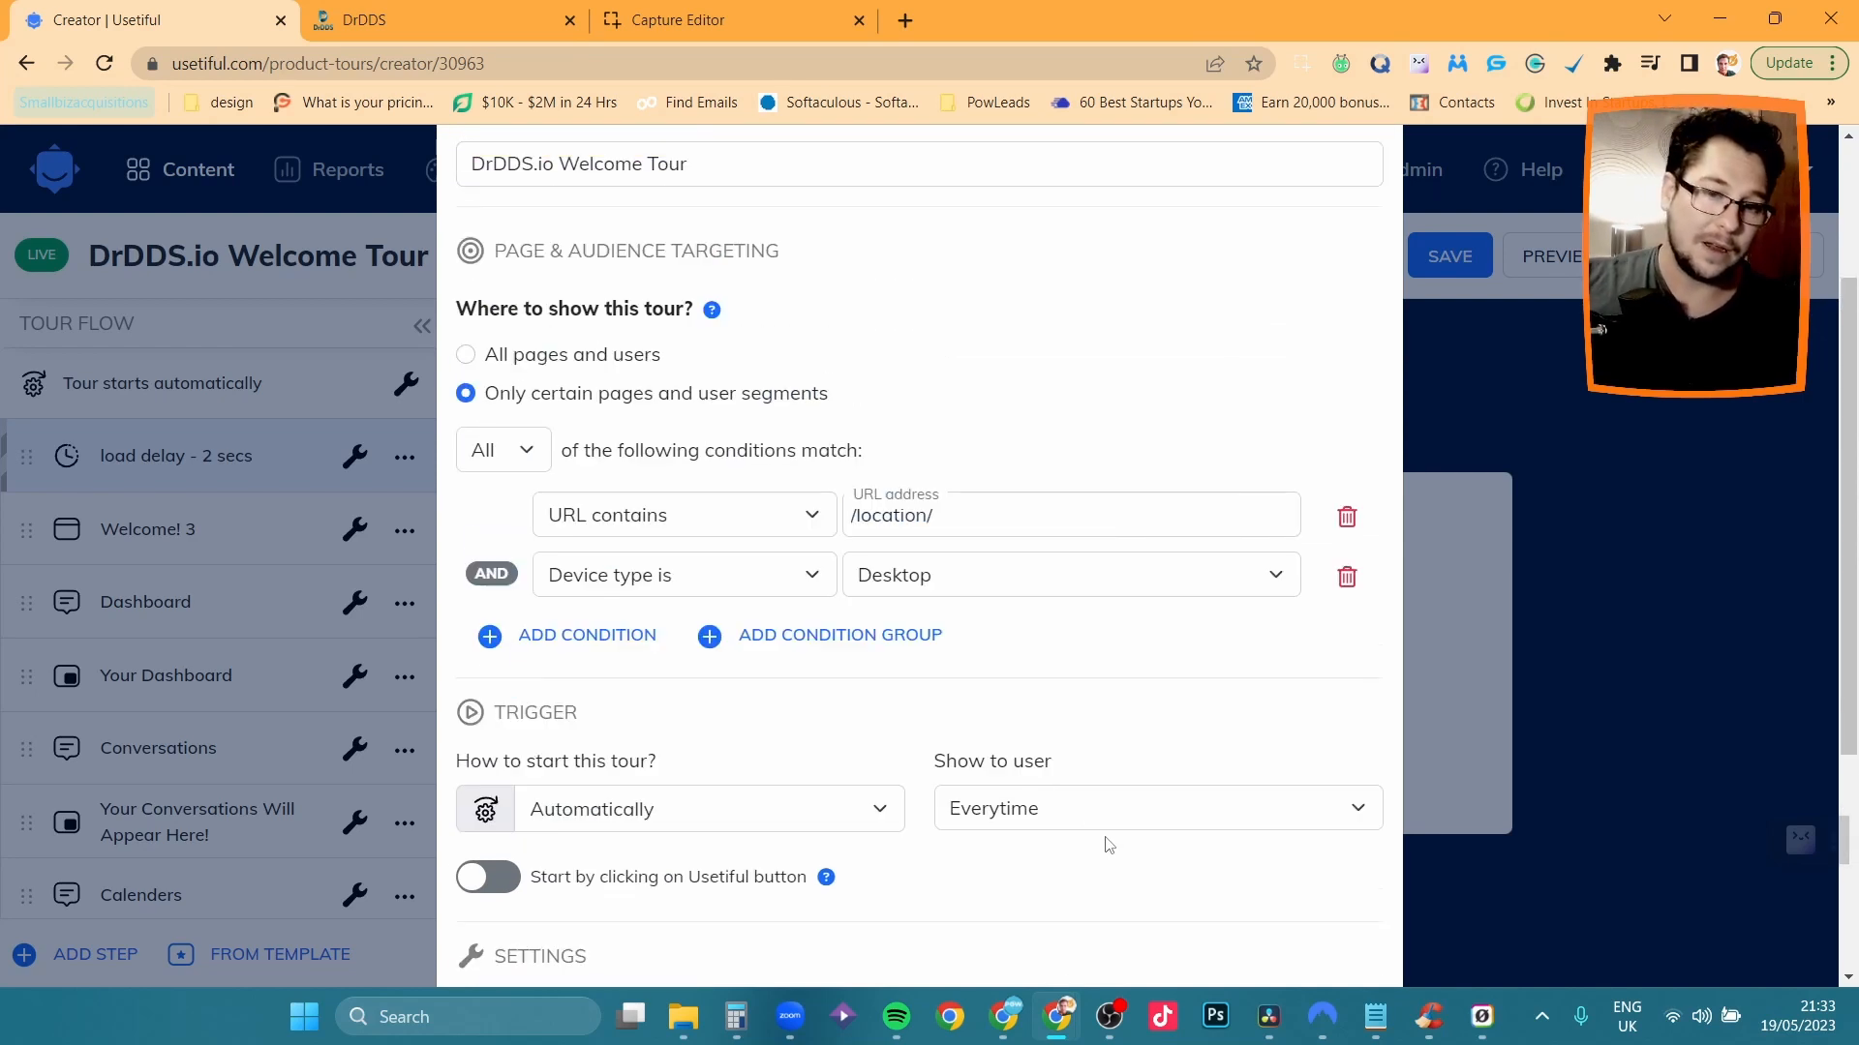
{"action": "left_click_drag", "start_coordinate": [939, 506], "coordinate": [868, 518]}
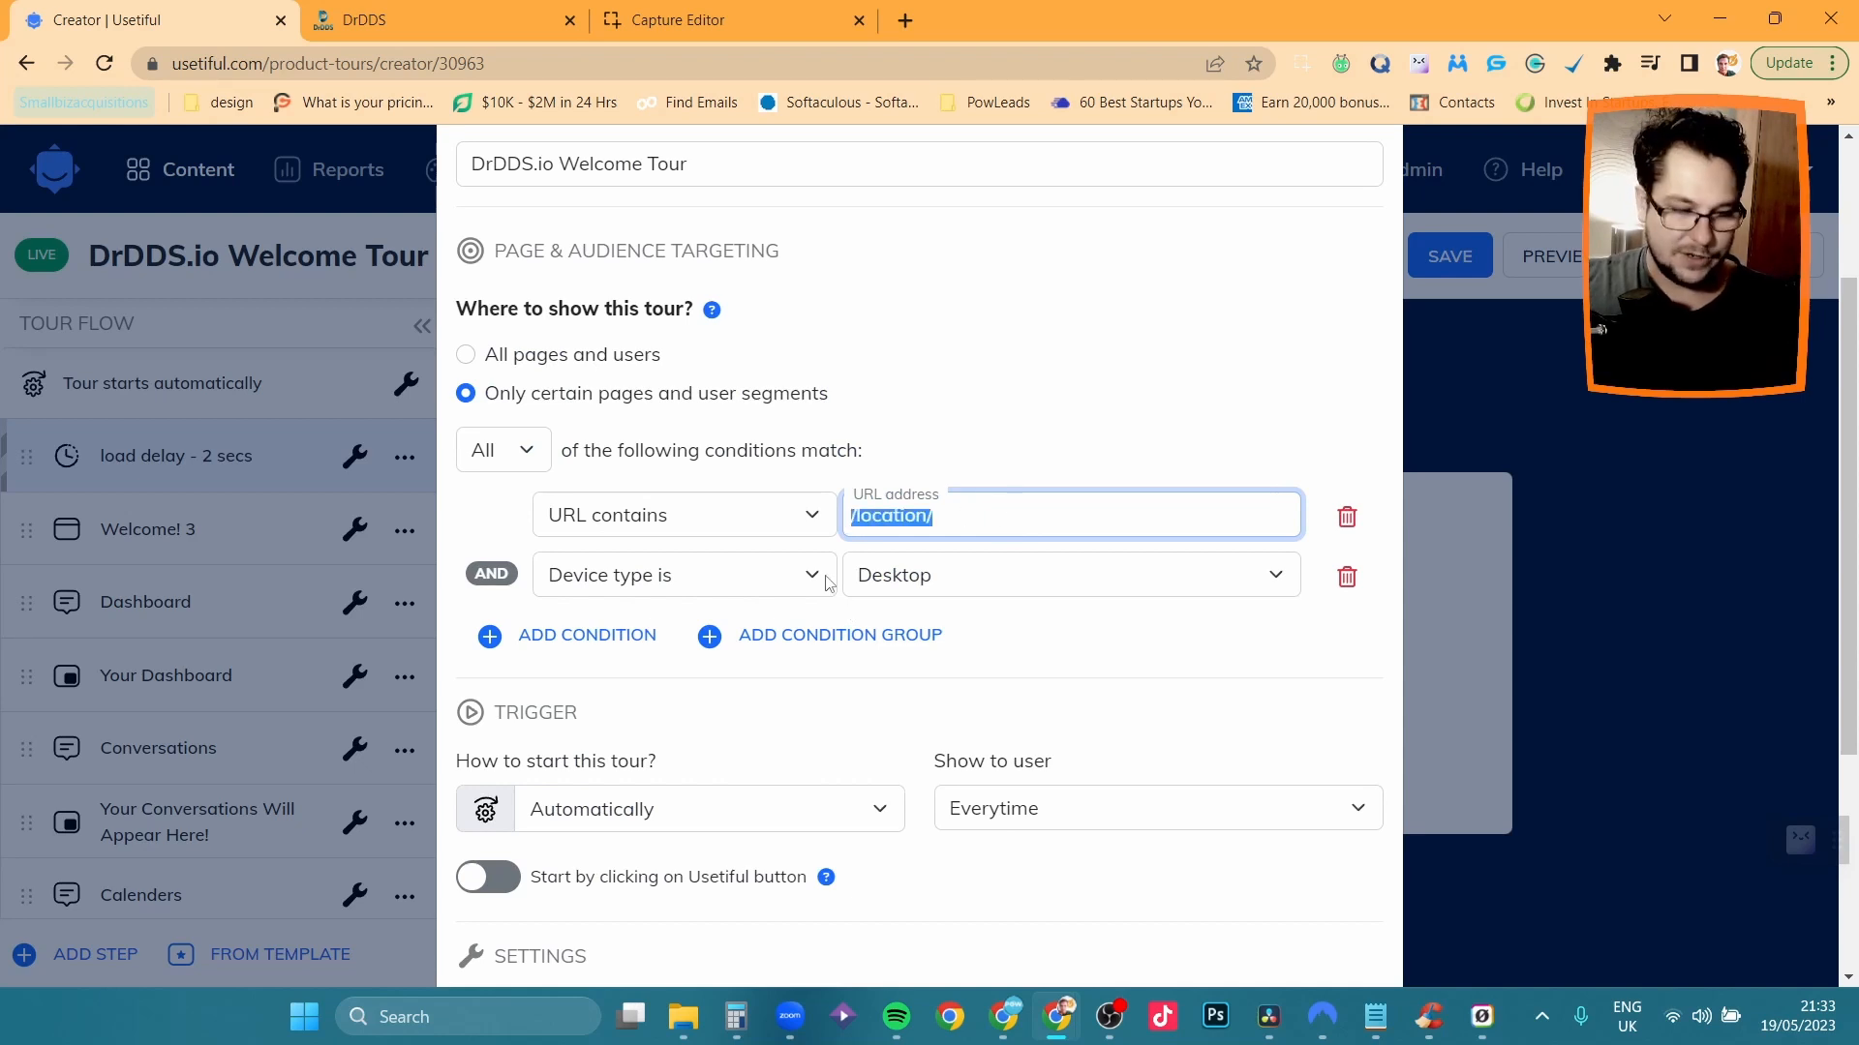
{"action": "left_click", "coordinate": [490, 12]}
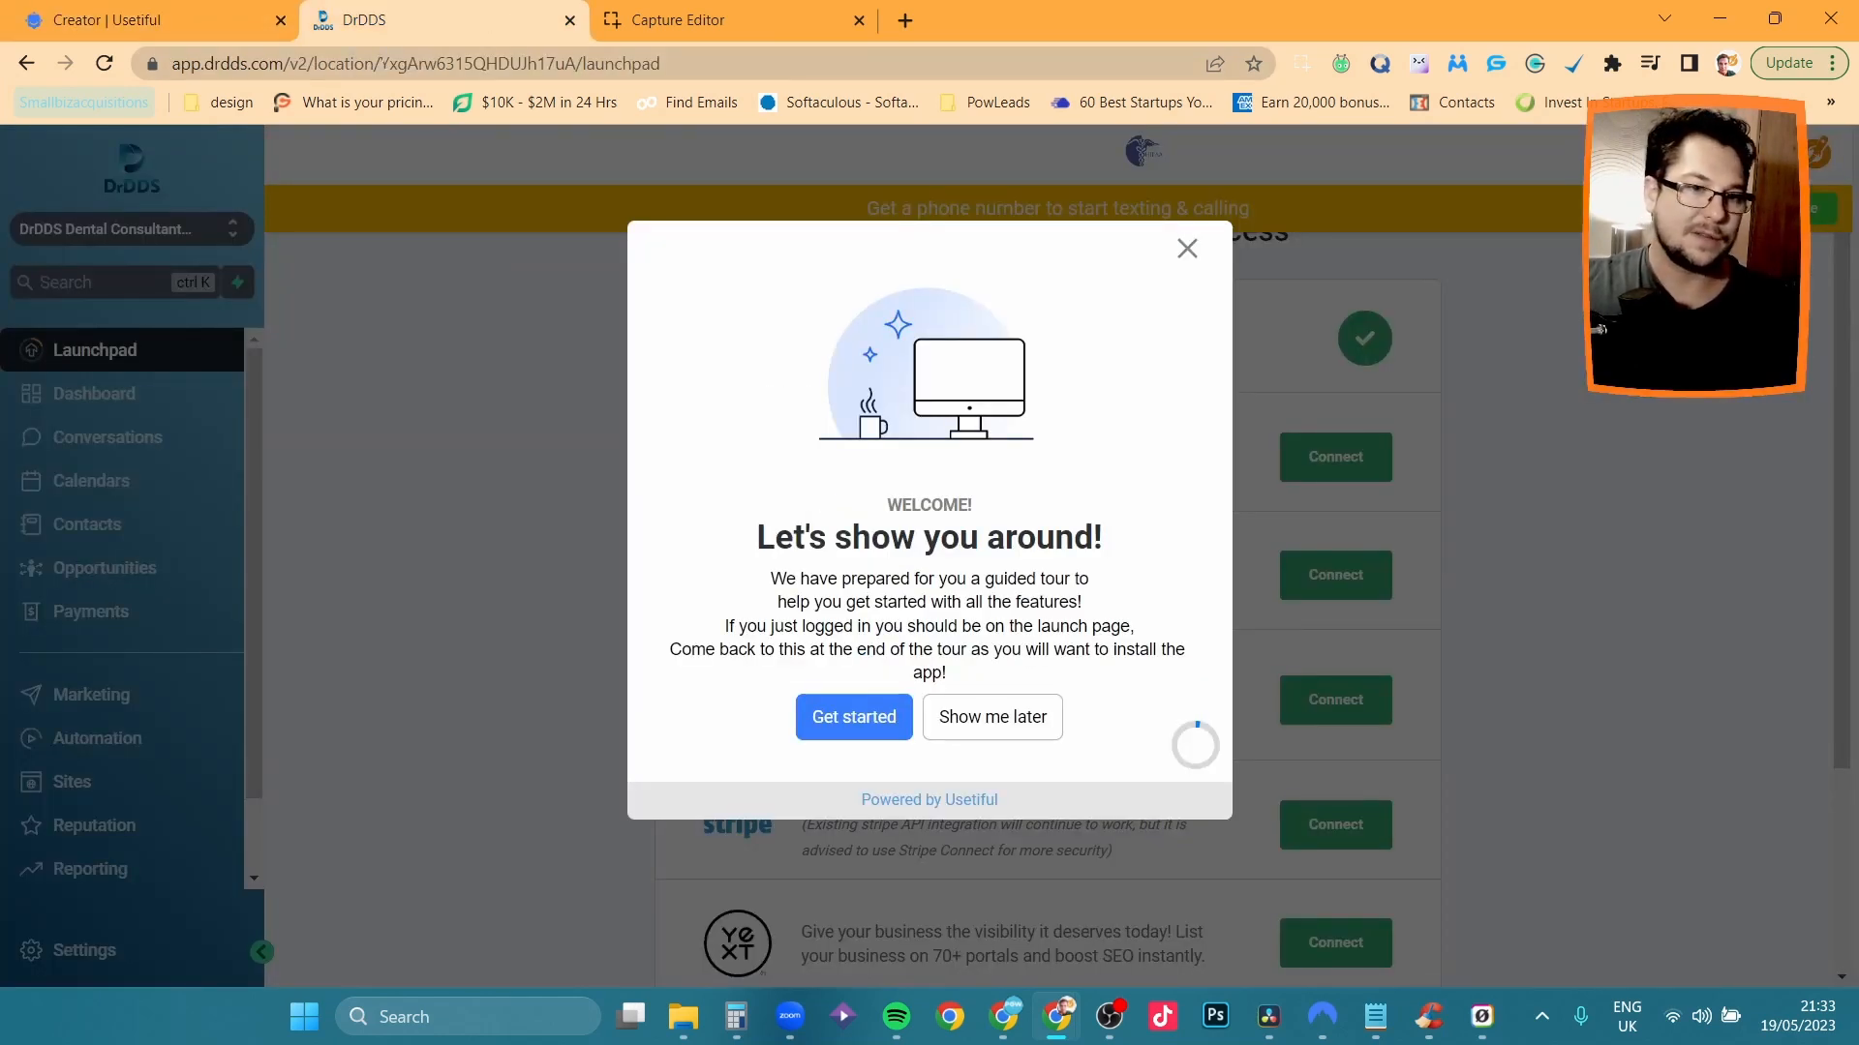
{"action": "double_click", "coordinate": [315, 63]}
{"action": "left_click_drag", "start_coordinate": [311, 63], "coordinate": [316, 63]}
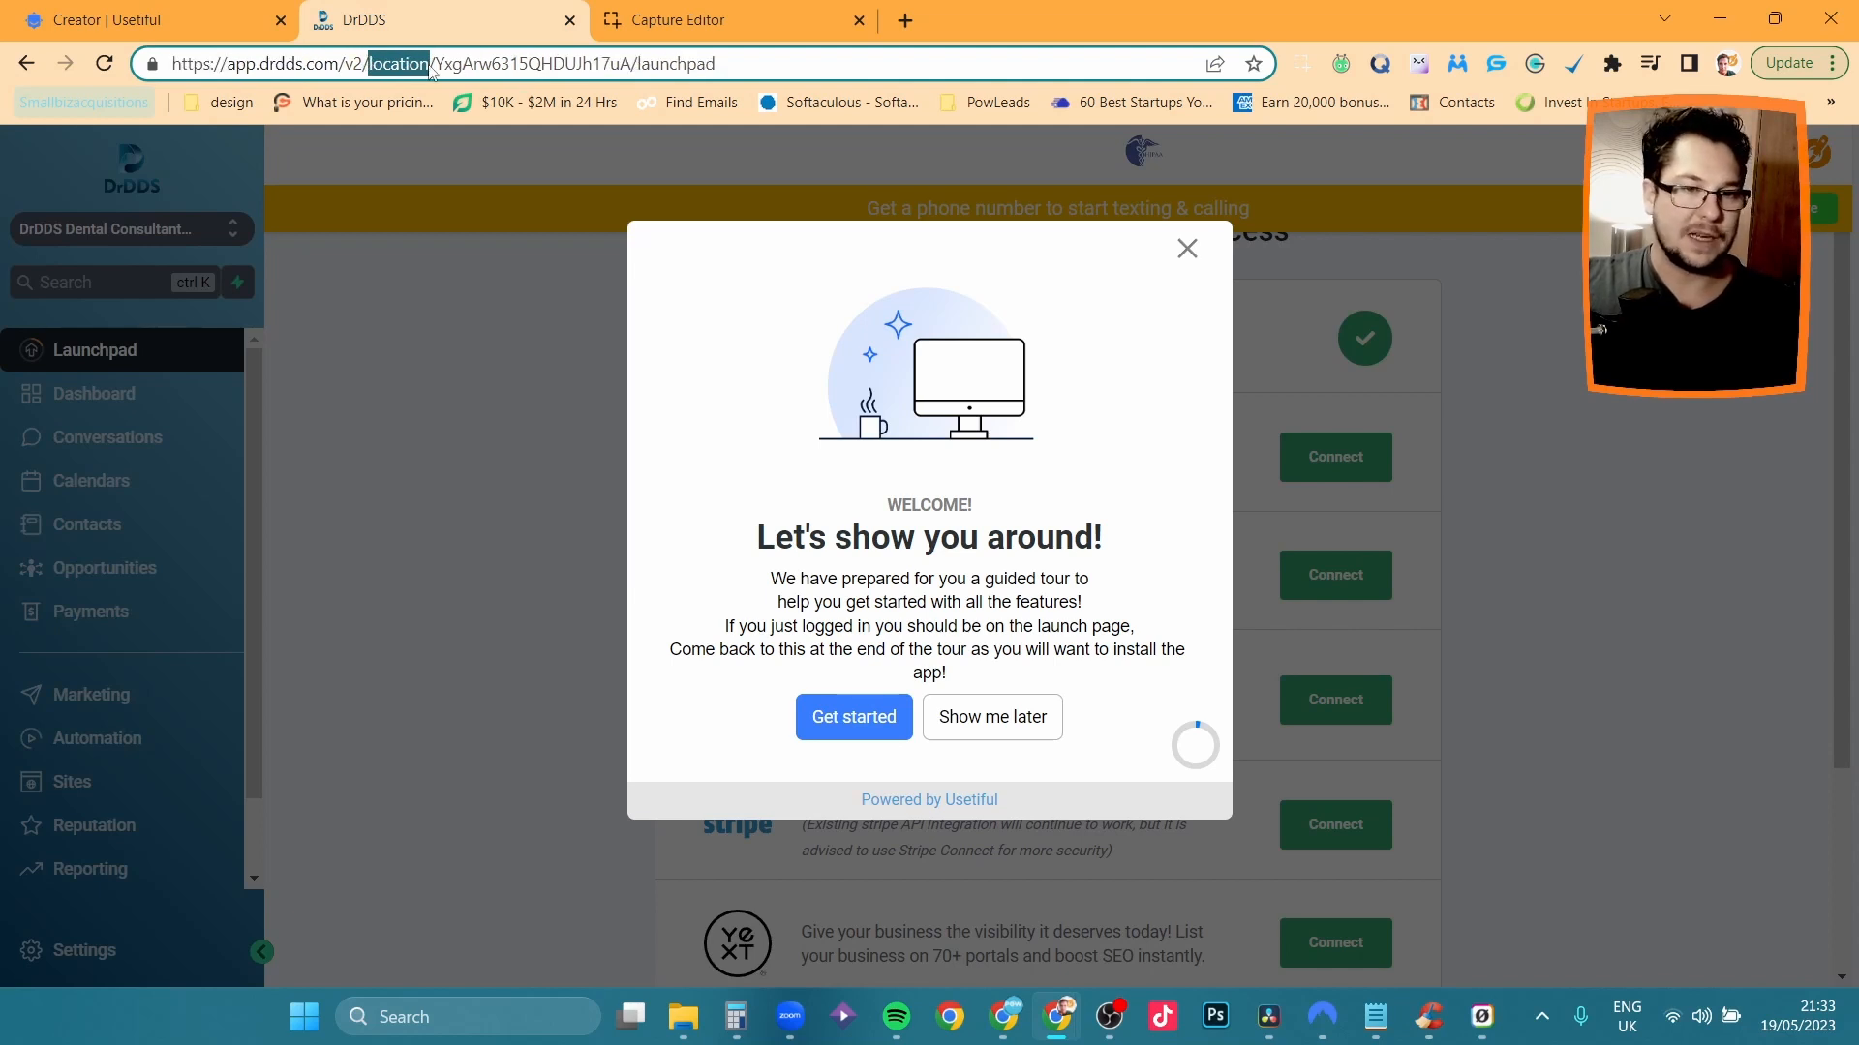
{"action": "left_click_drag", "start_coordinate": [439, 64], "coordinate": [364, 70]}
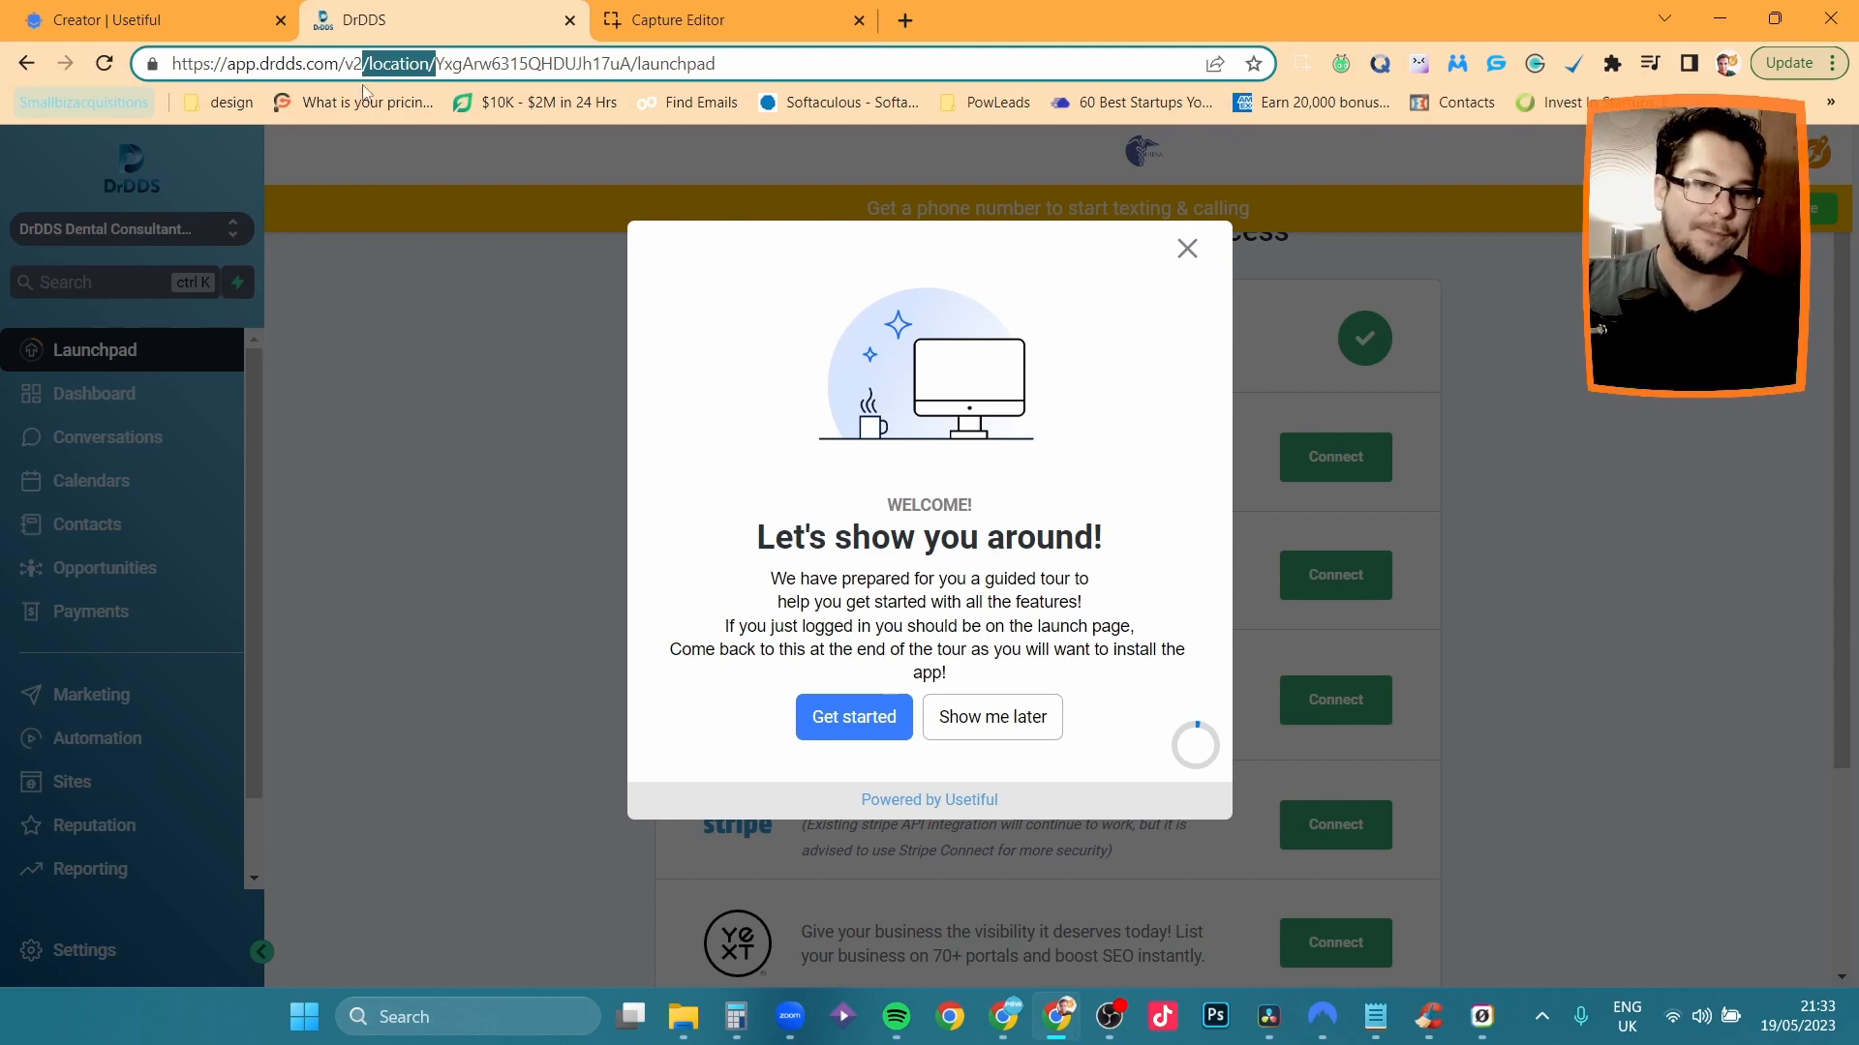
{"action": "left_click", "coordinate": [198, 21]}
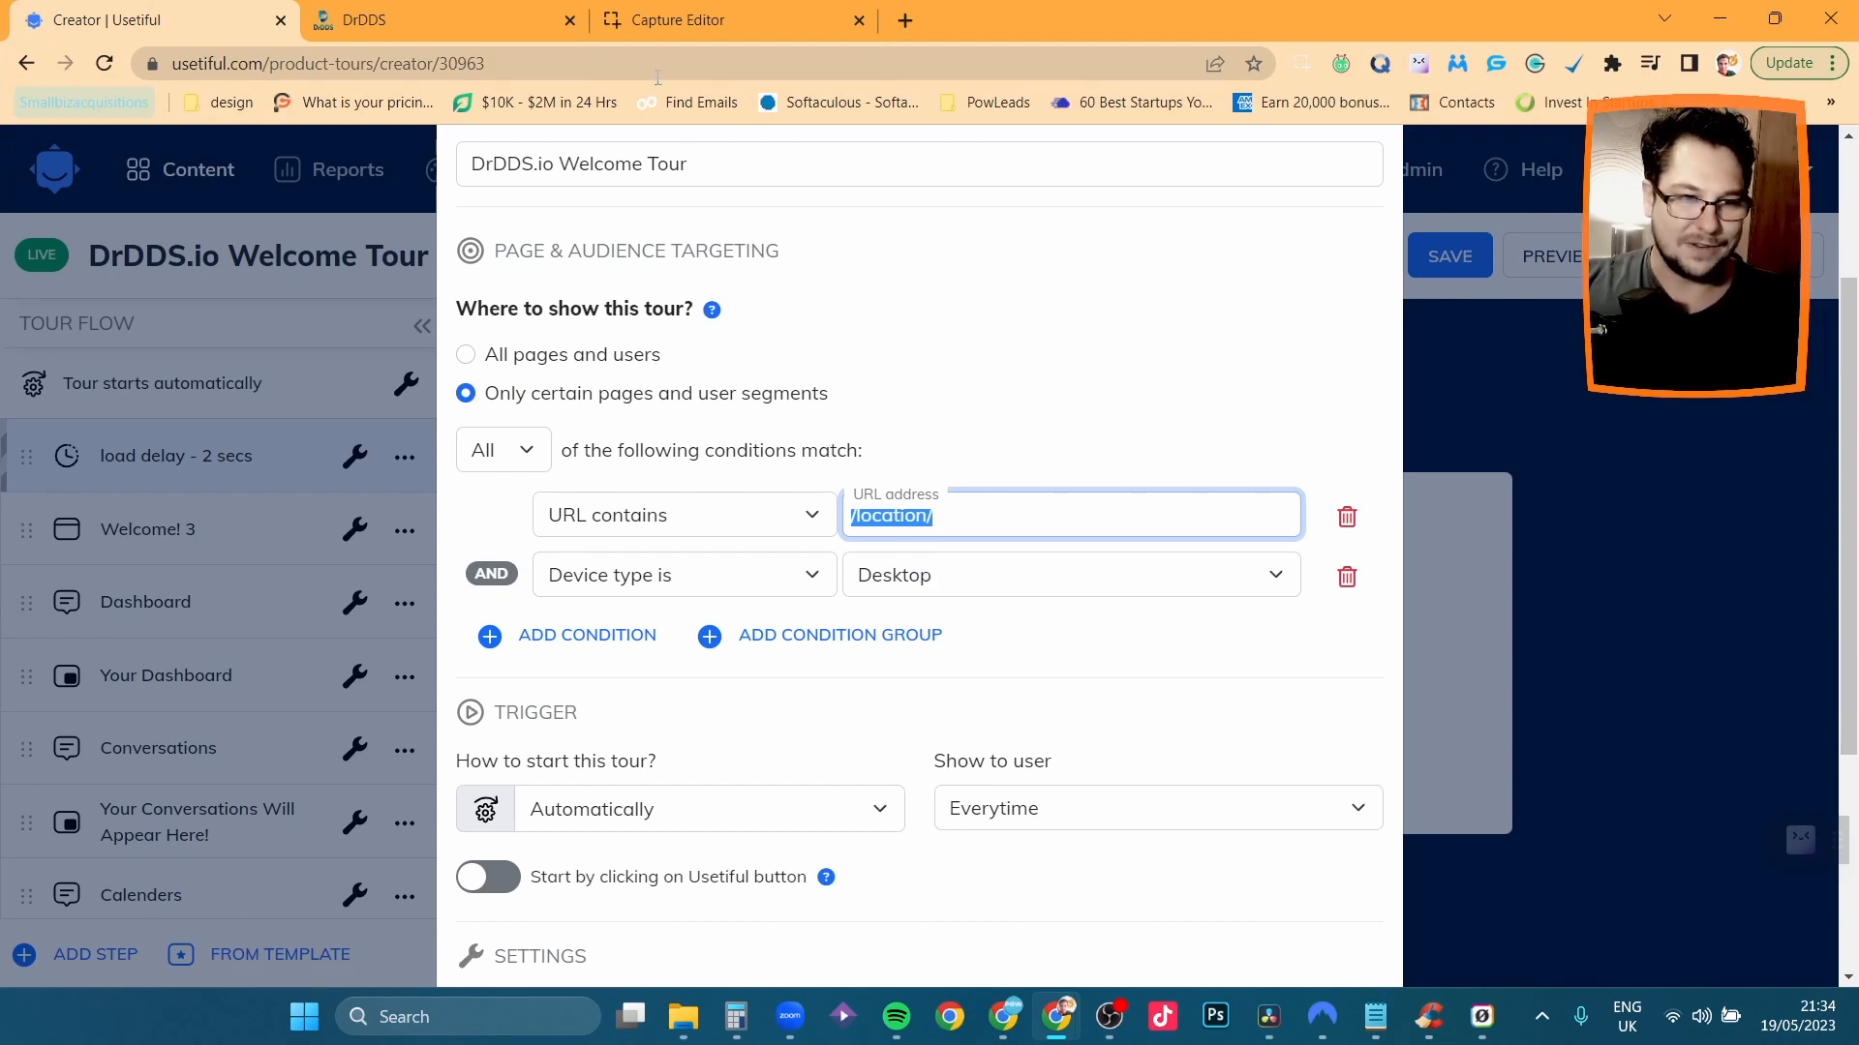
Run the live tour in DrDDS from the welcome message through Dashboard, Conversations and Calendars to the Contacts message.
{"action": "left_click", "coordinate": [426, 34]}
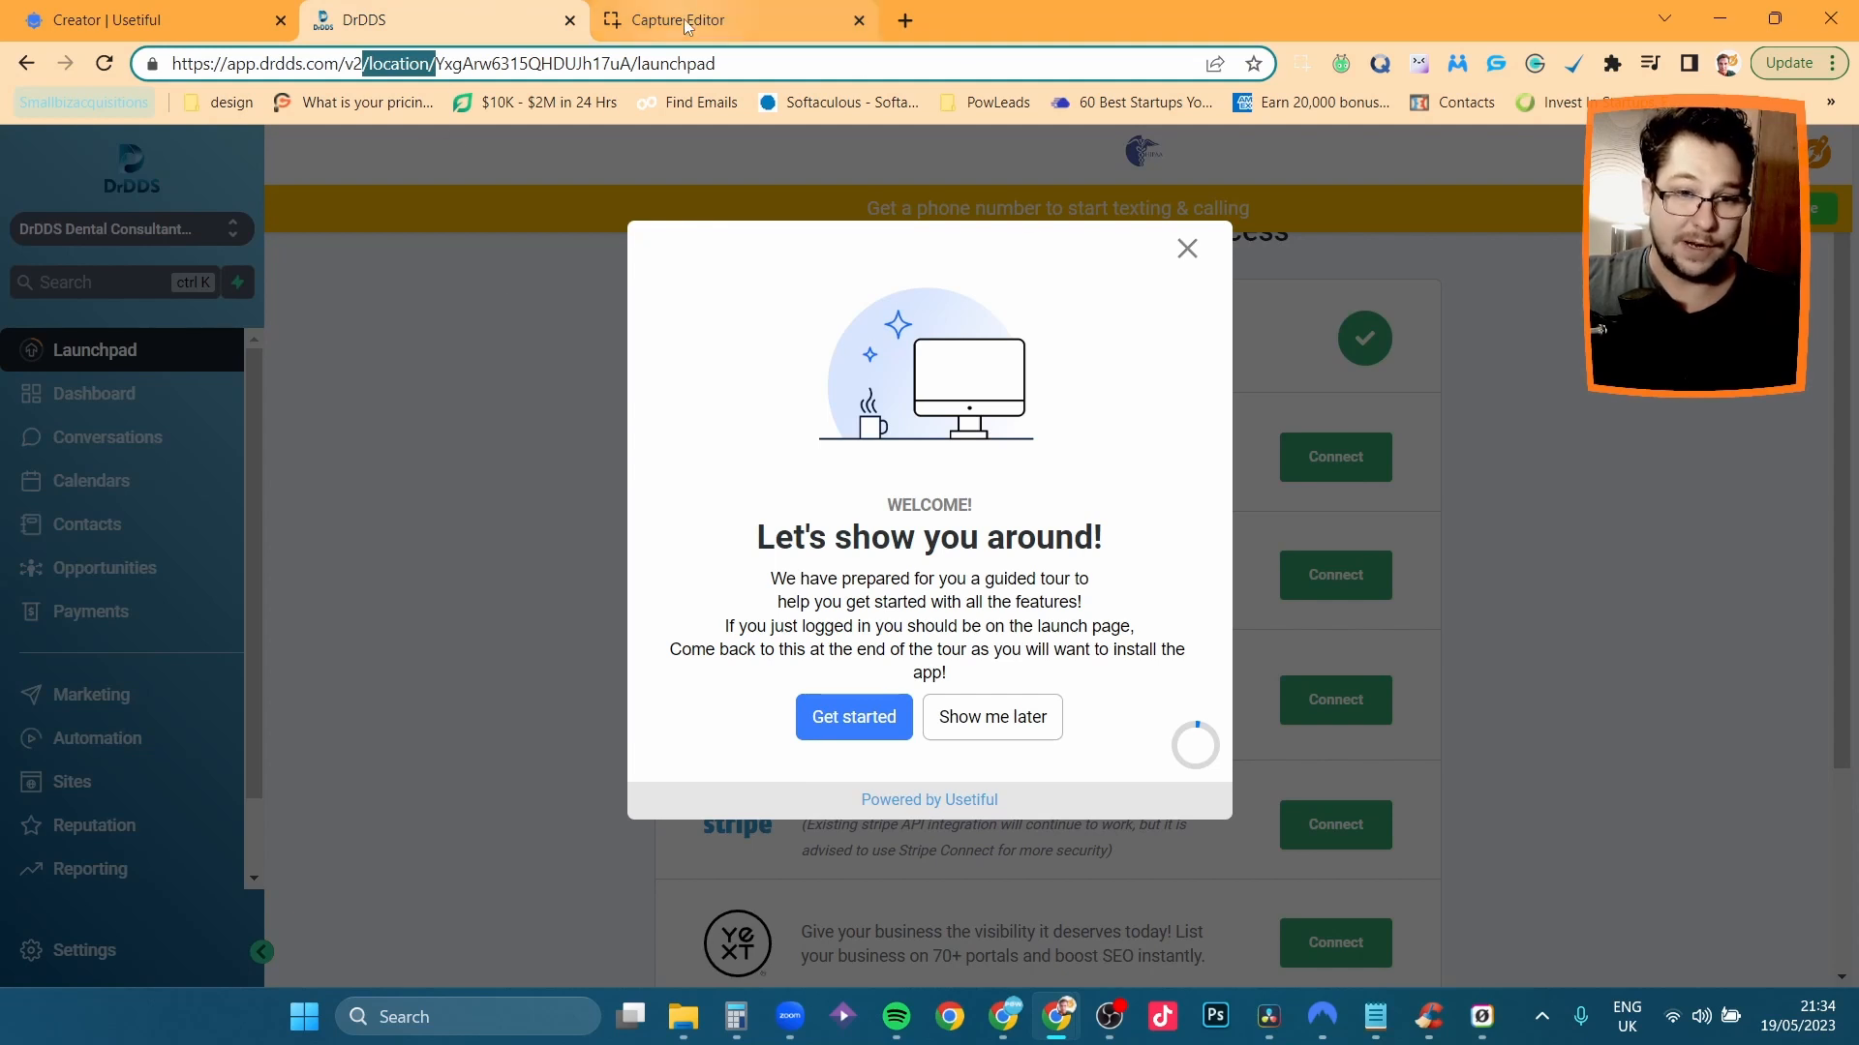
{"action": "left_click", "coordinate": [862, 721]}
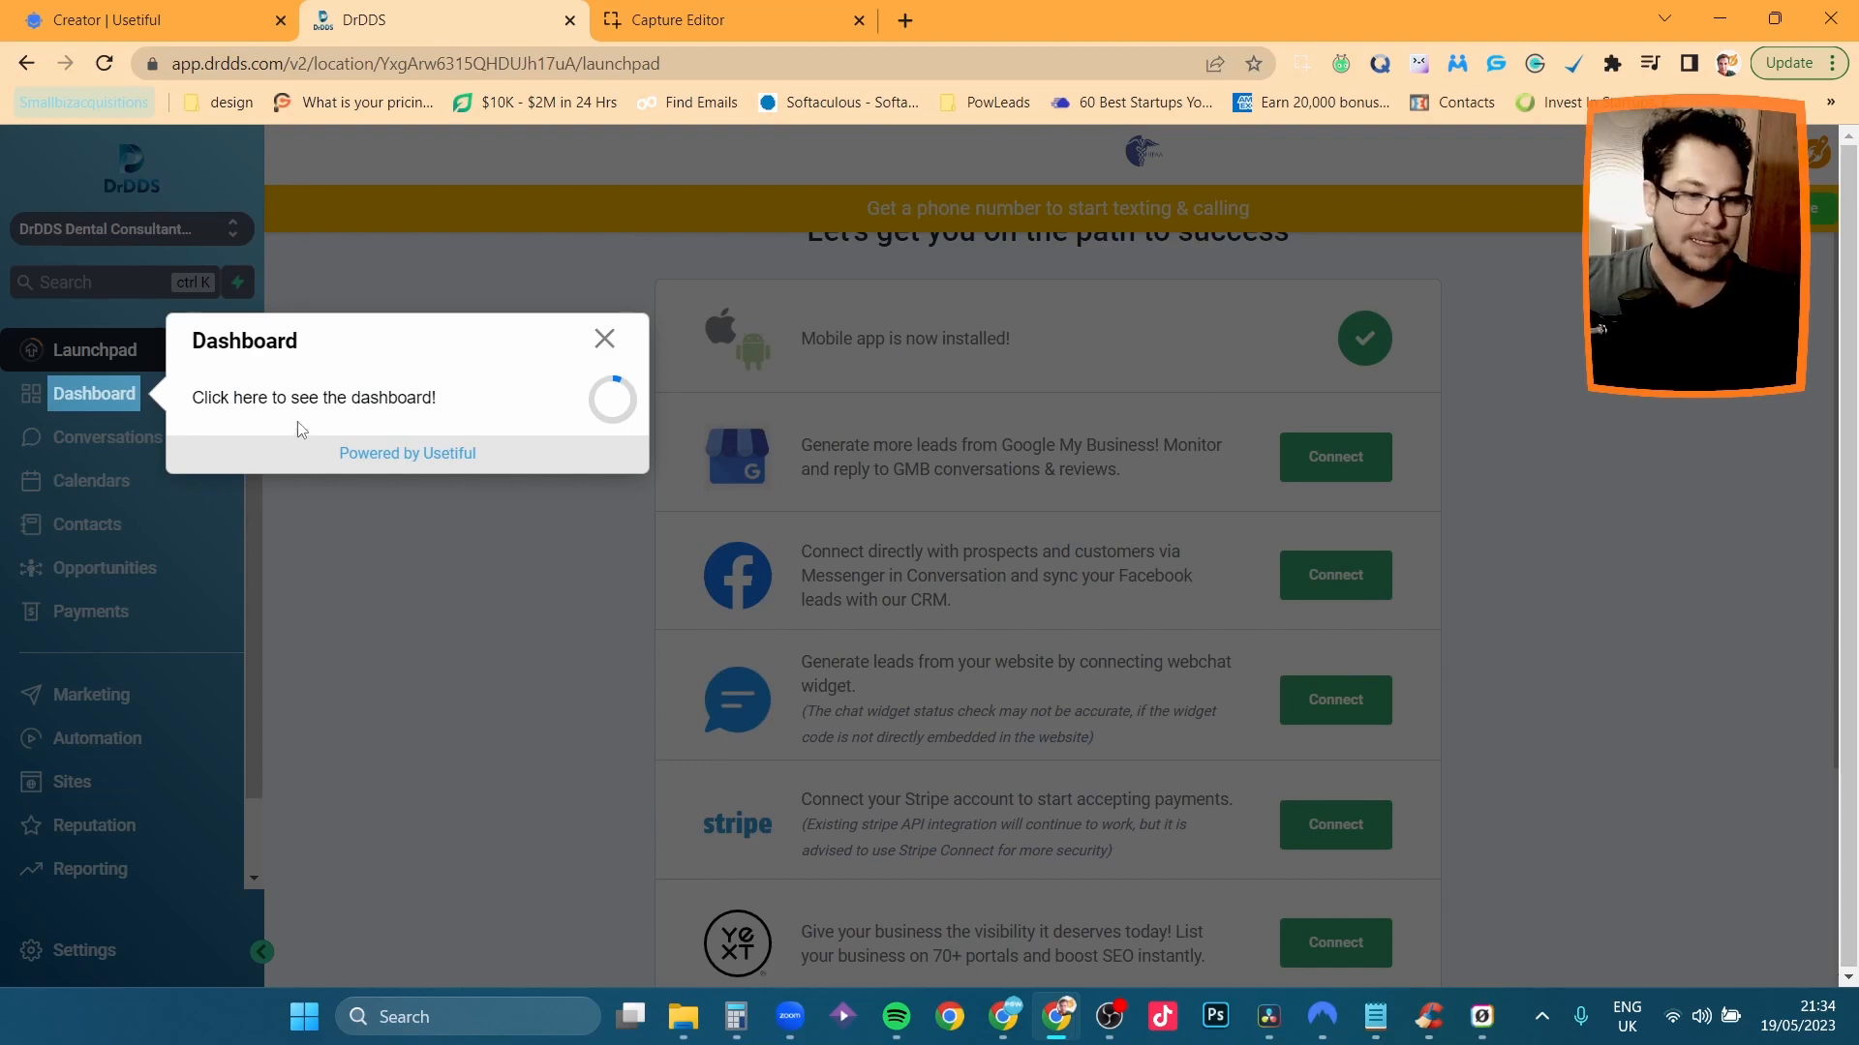
{"action": "left_click", "coordinate": [114, 398]}
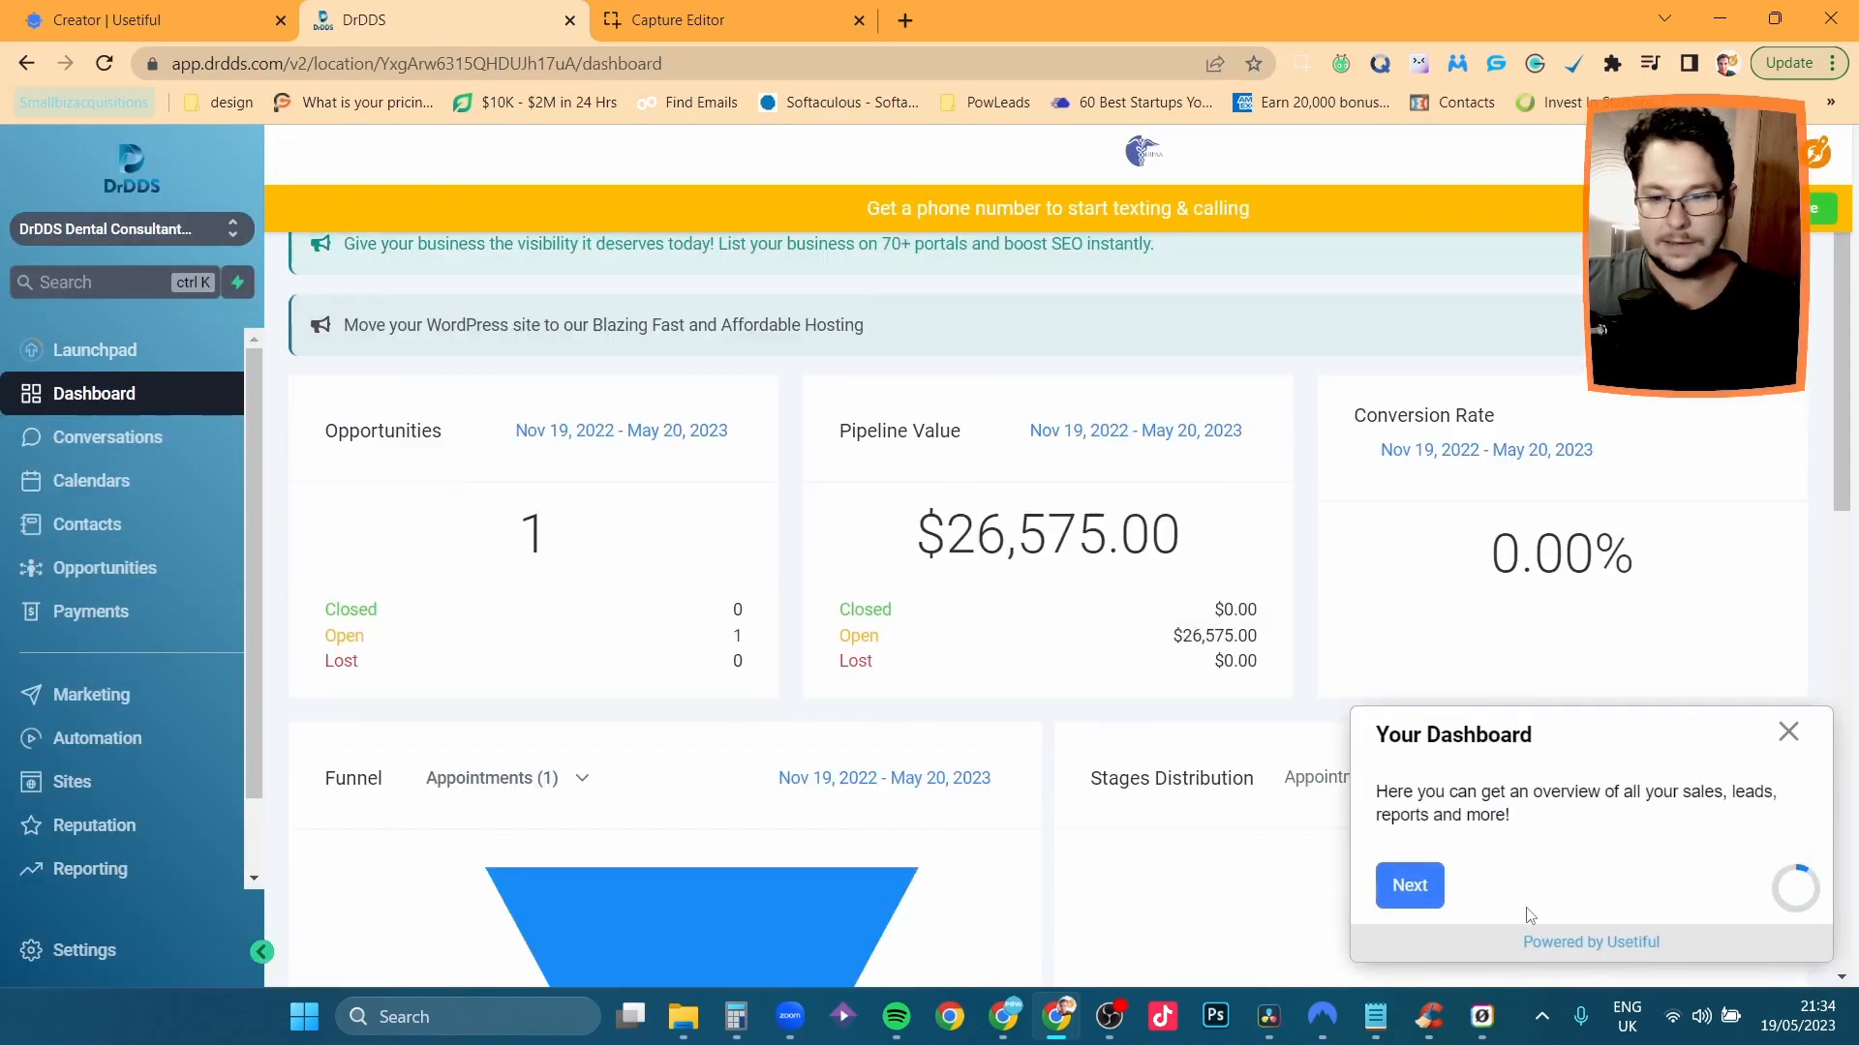
{"action": "left_click", "coordinate": [1429, 895]}
{"action": "left_click", "coordinate": [159, 444]}
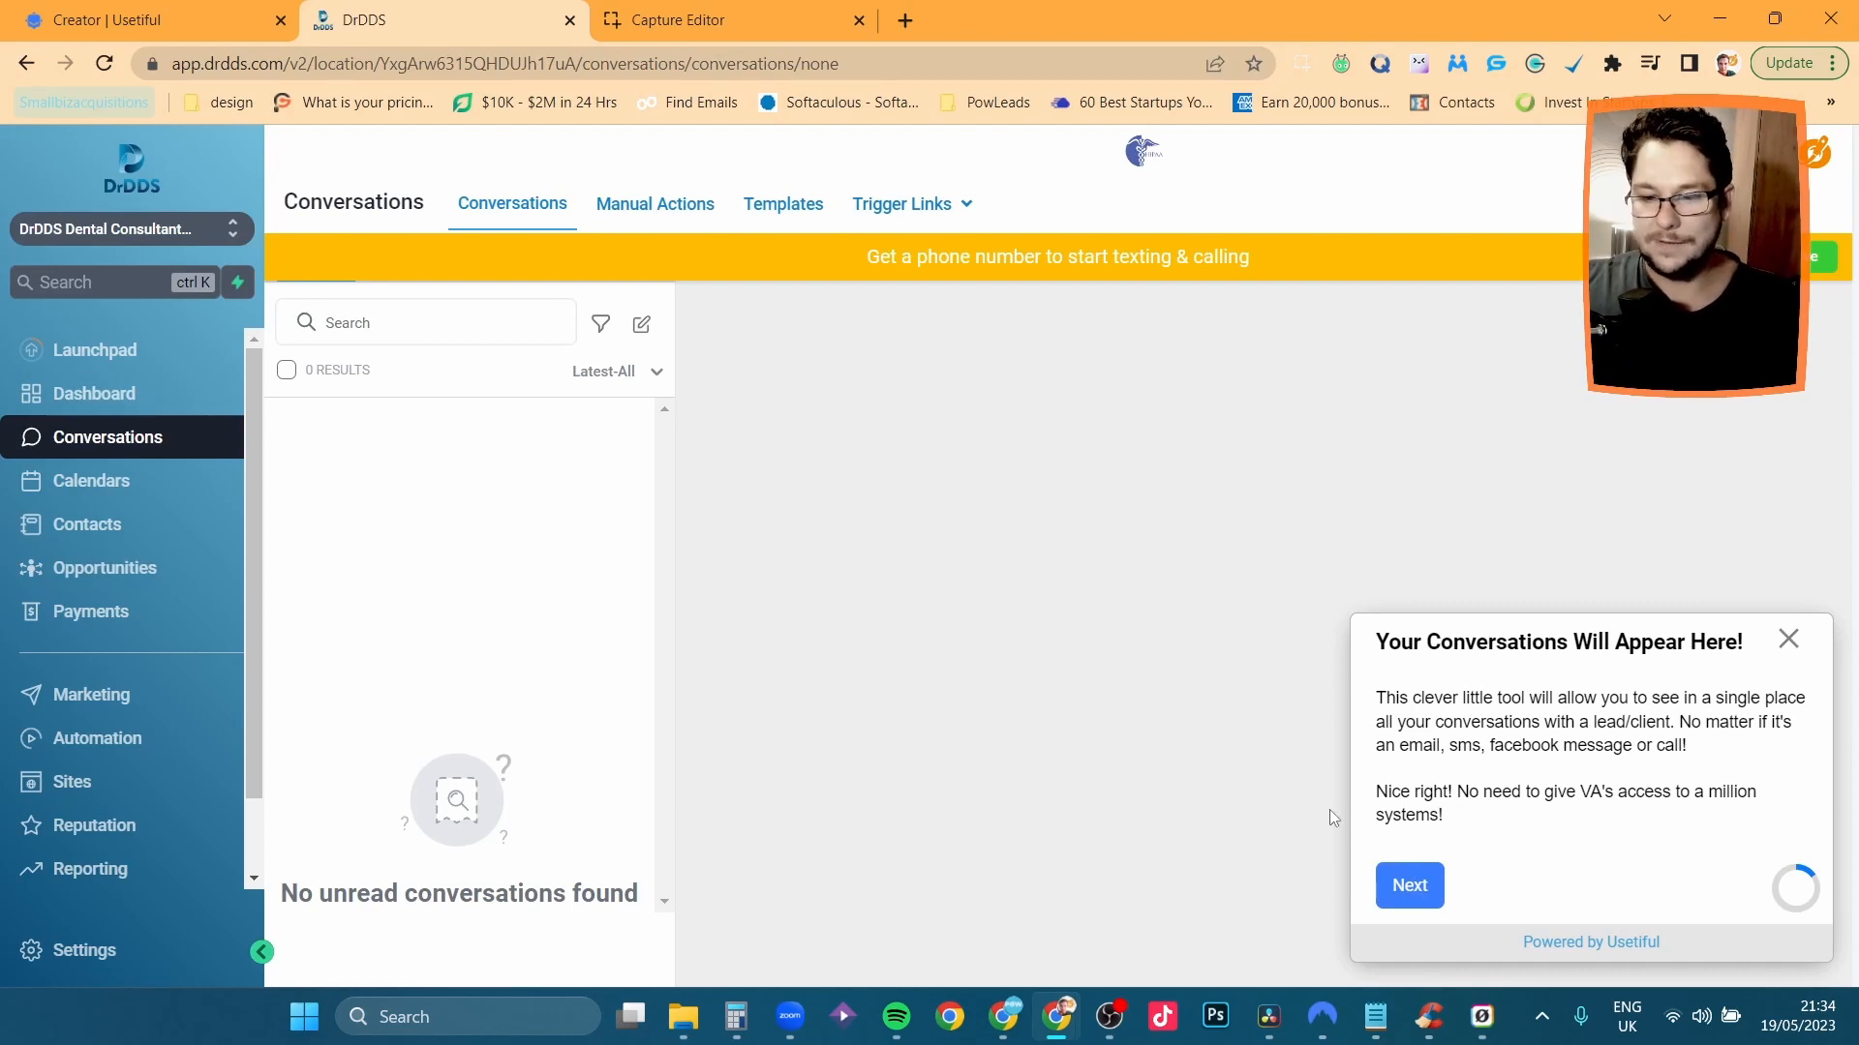
{"action": "left_click", "coordinate": [1432, 884]}
{"action": "left_click", "coordinate": [68, 481]}
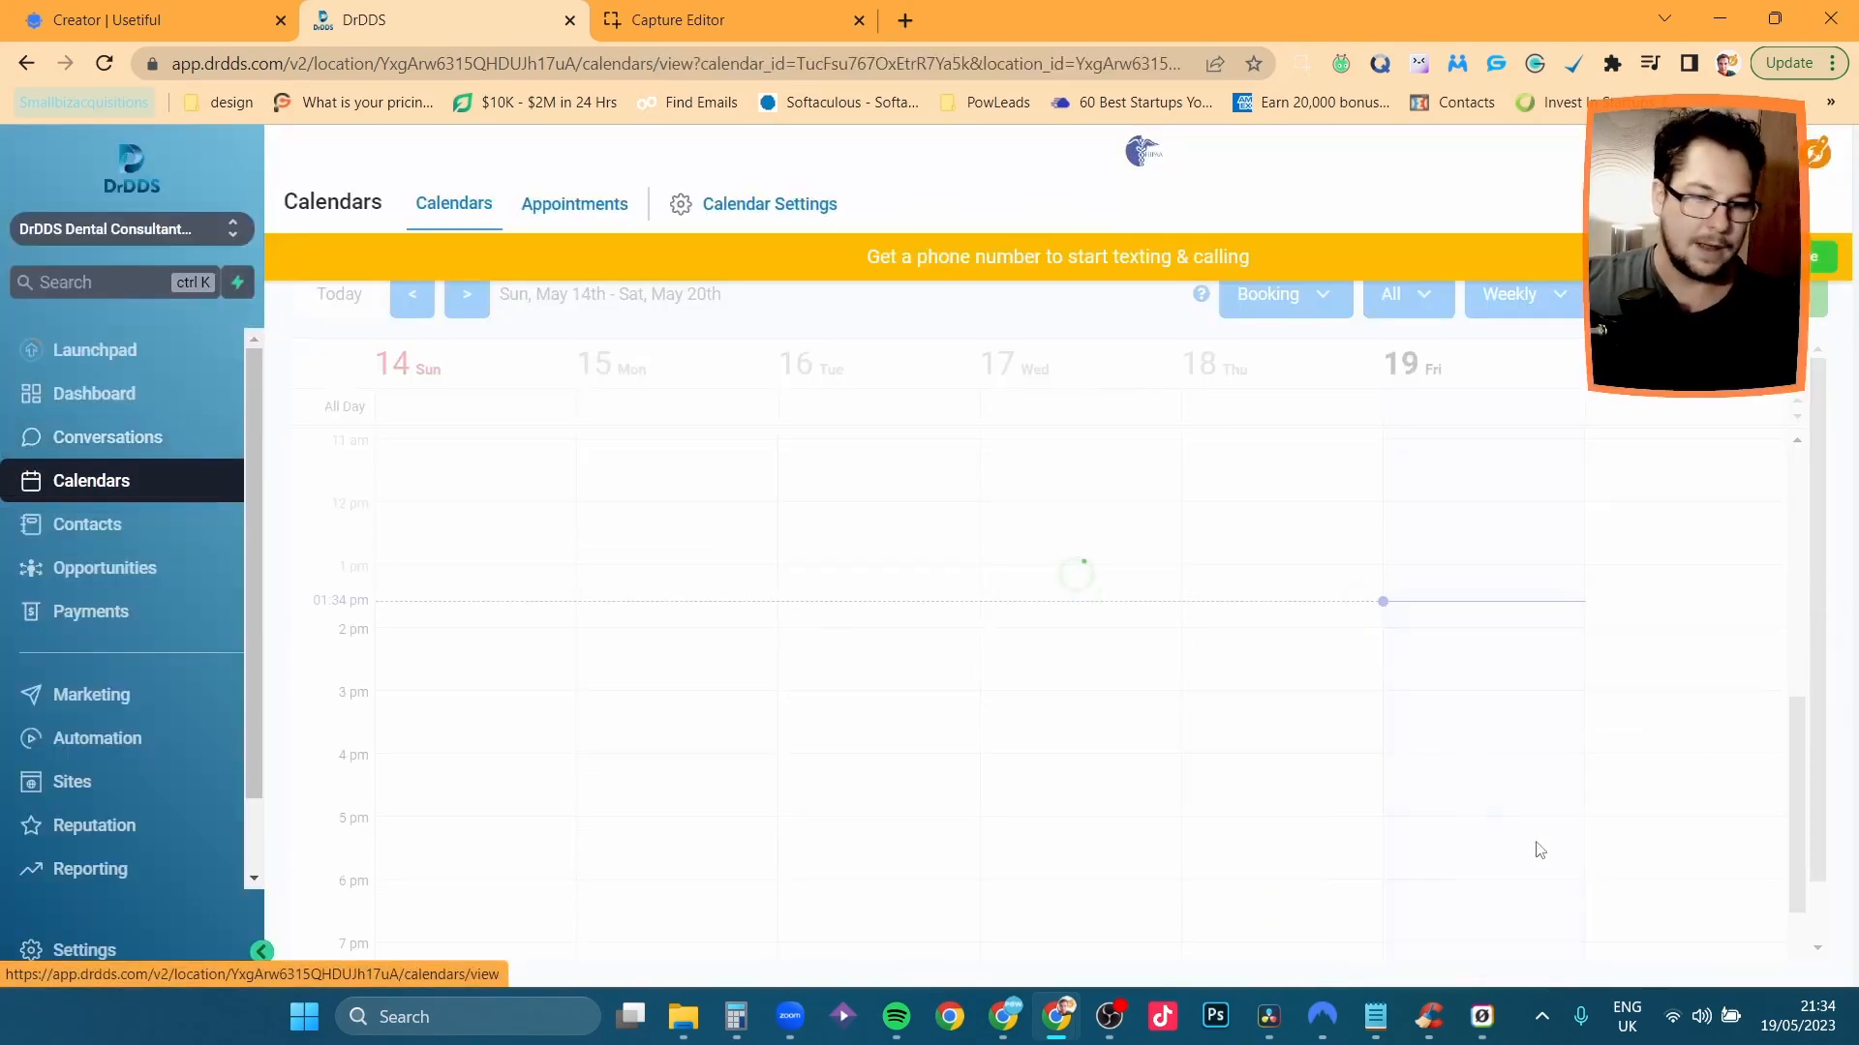
{"action": "left_click", "coordinate": [1409, 884]}
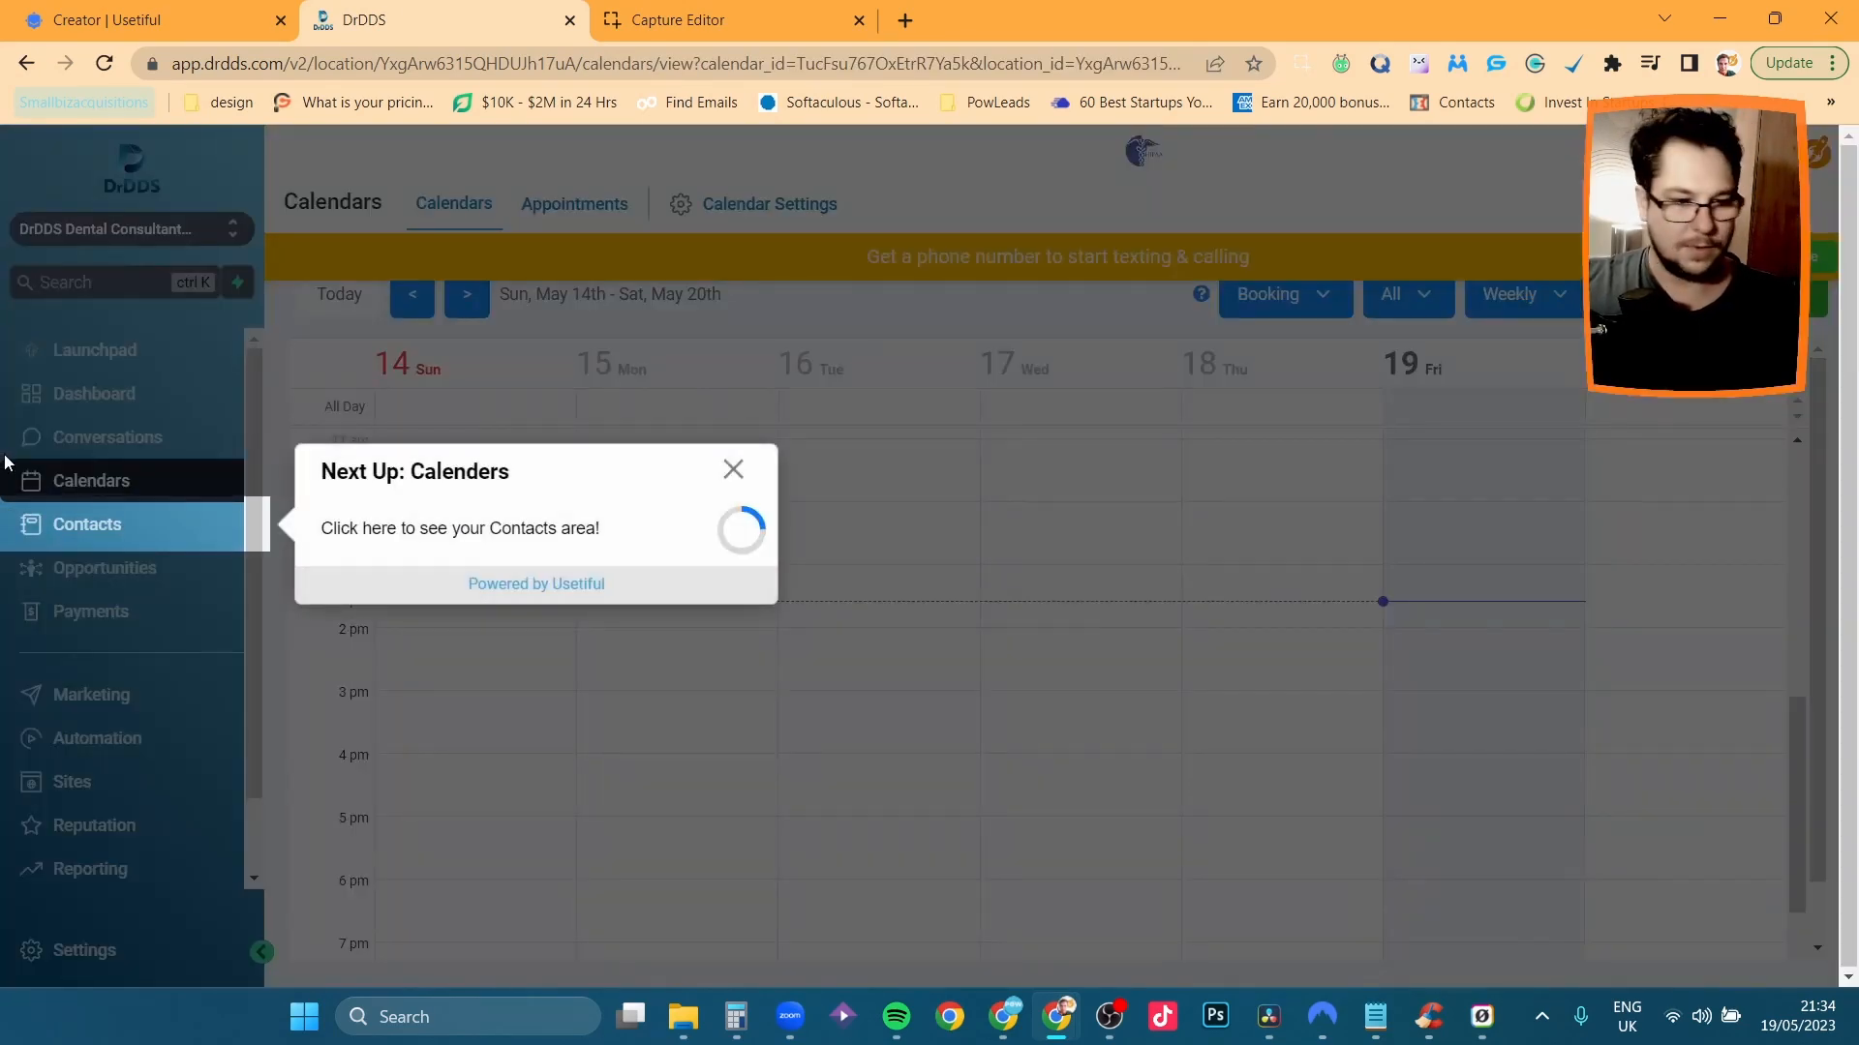
{"action": "left_click", "coordinate": [58, 524]}
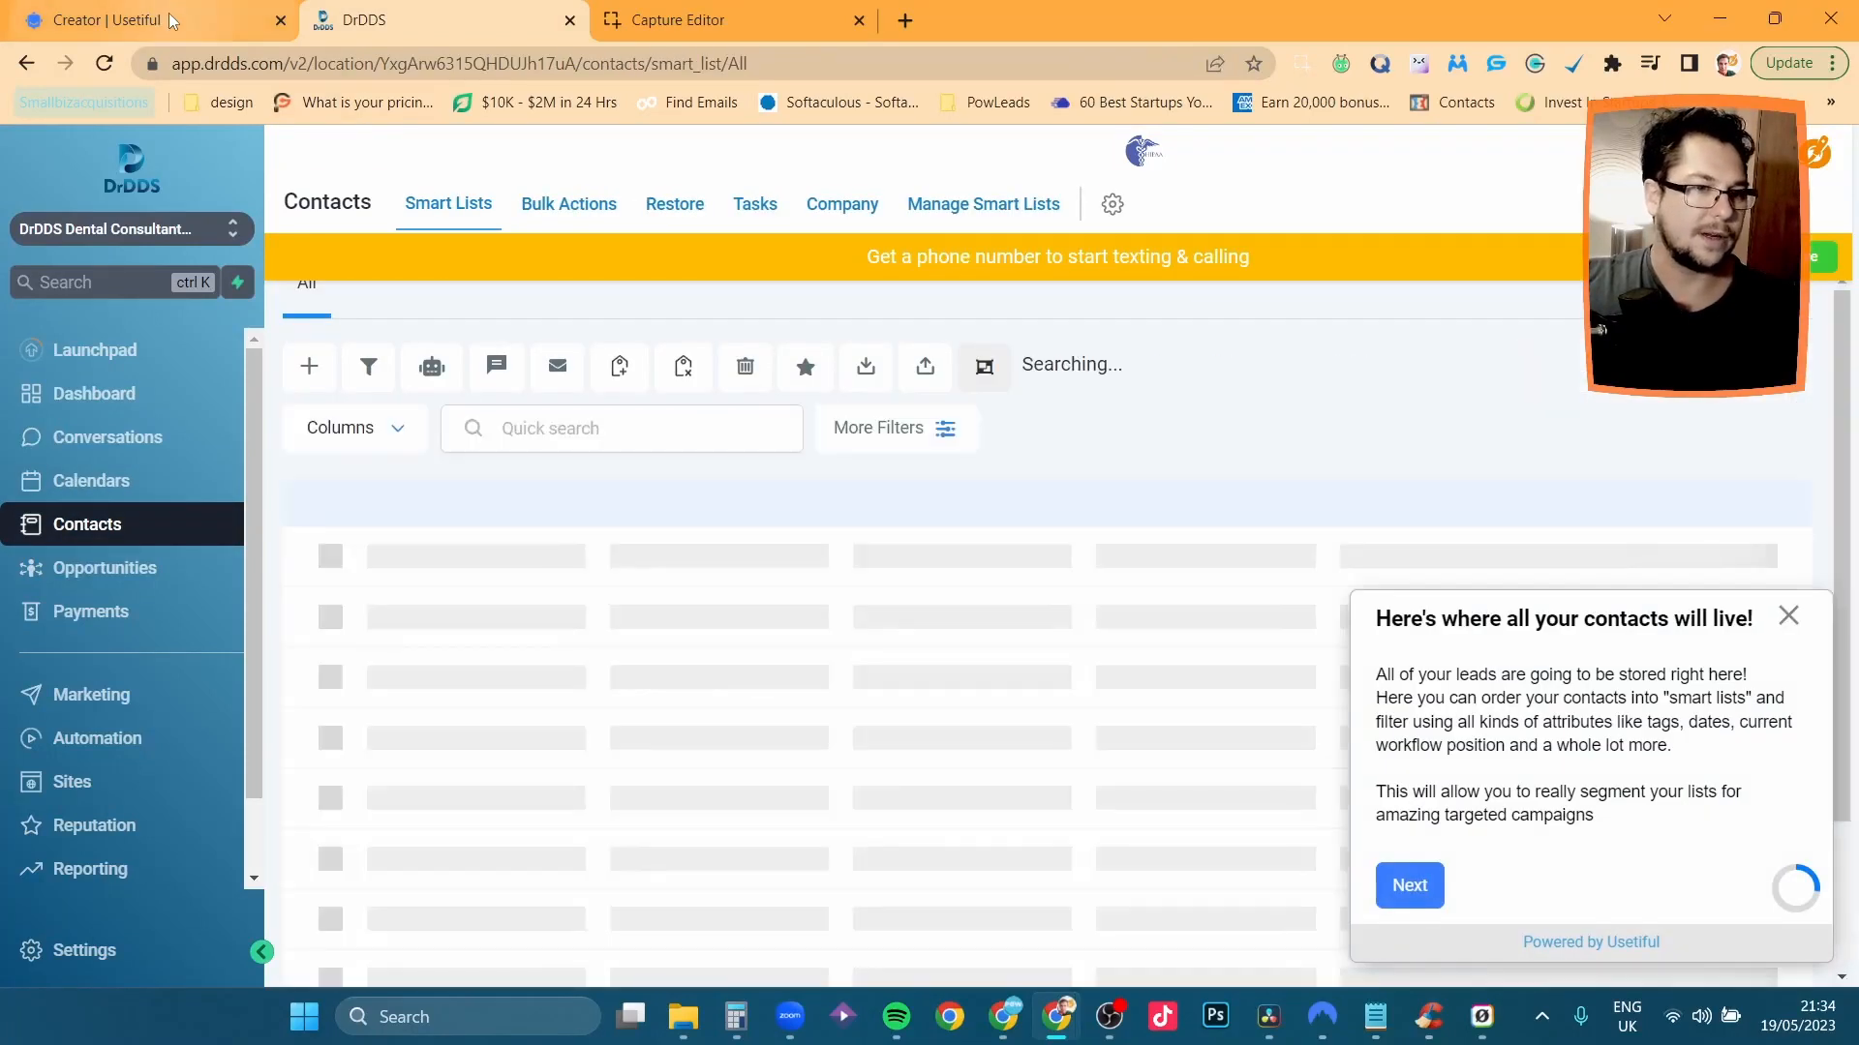
Review the tour settings in Usetiful down to the progress options, checking them against the live tour in DrDDS.
{"action": "left_click", "coordinate": [171, 20]}
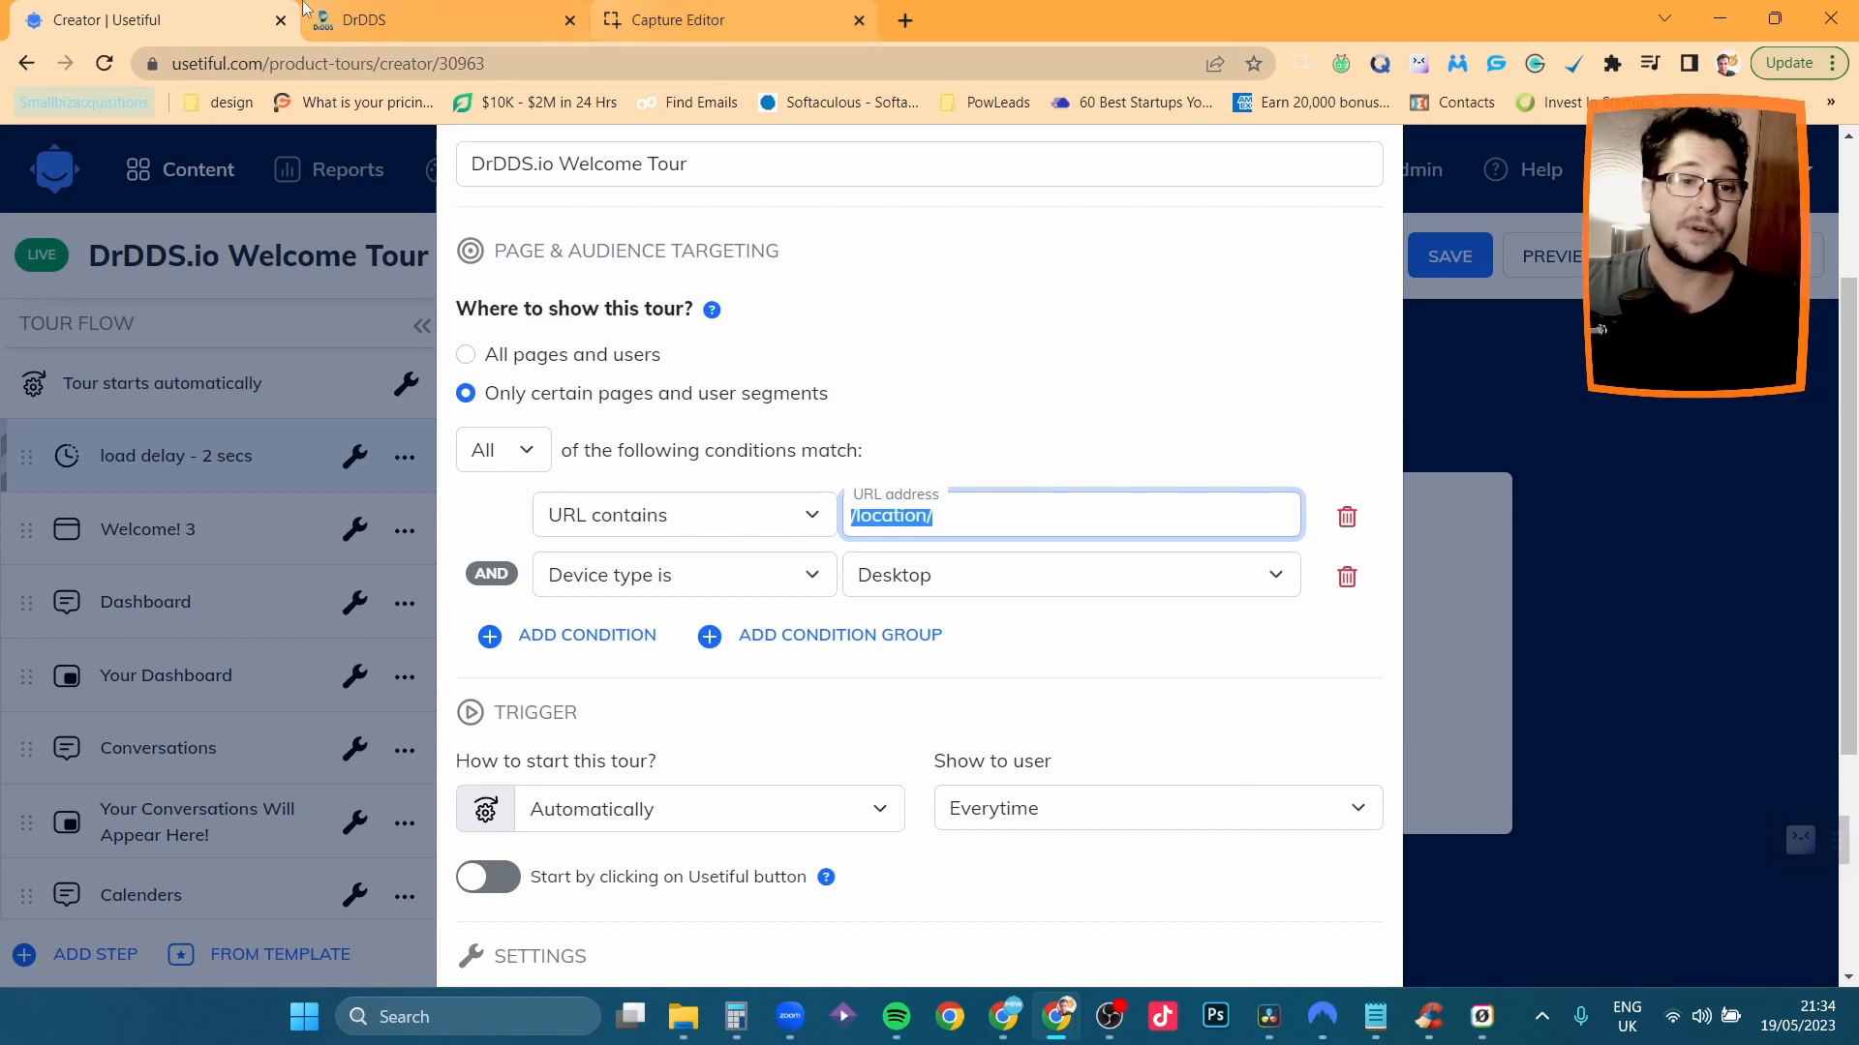
{"action": "left_click", "coordinate": [475, 35]}
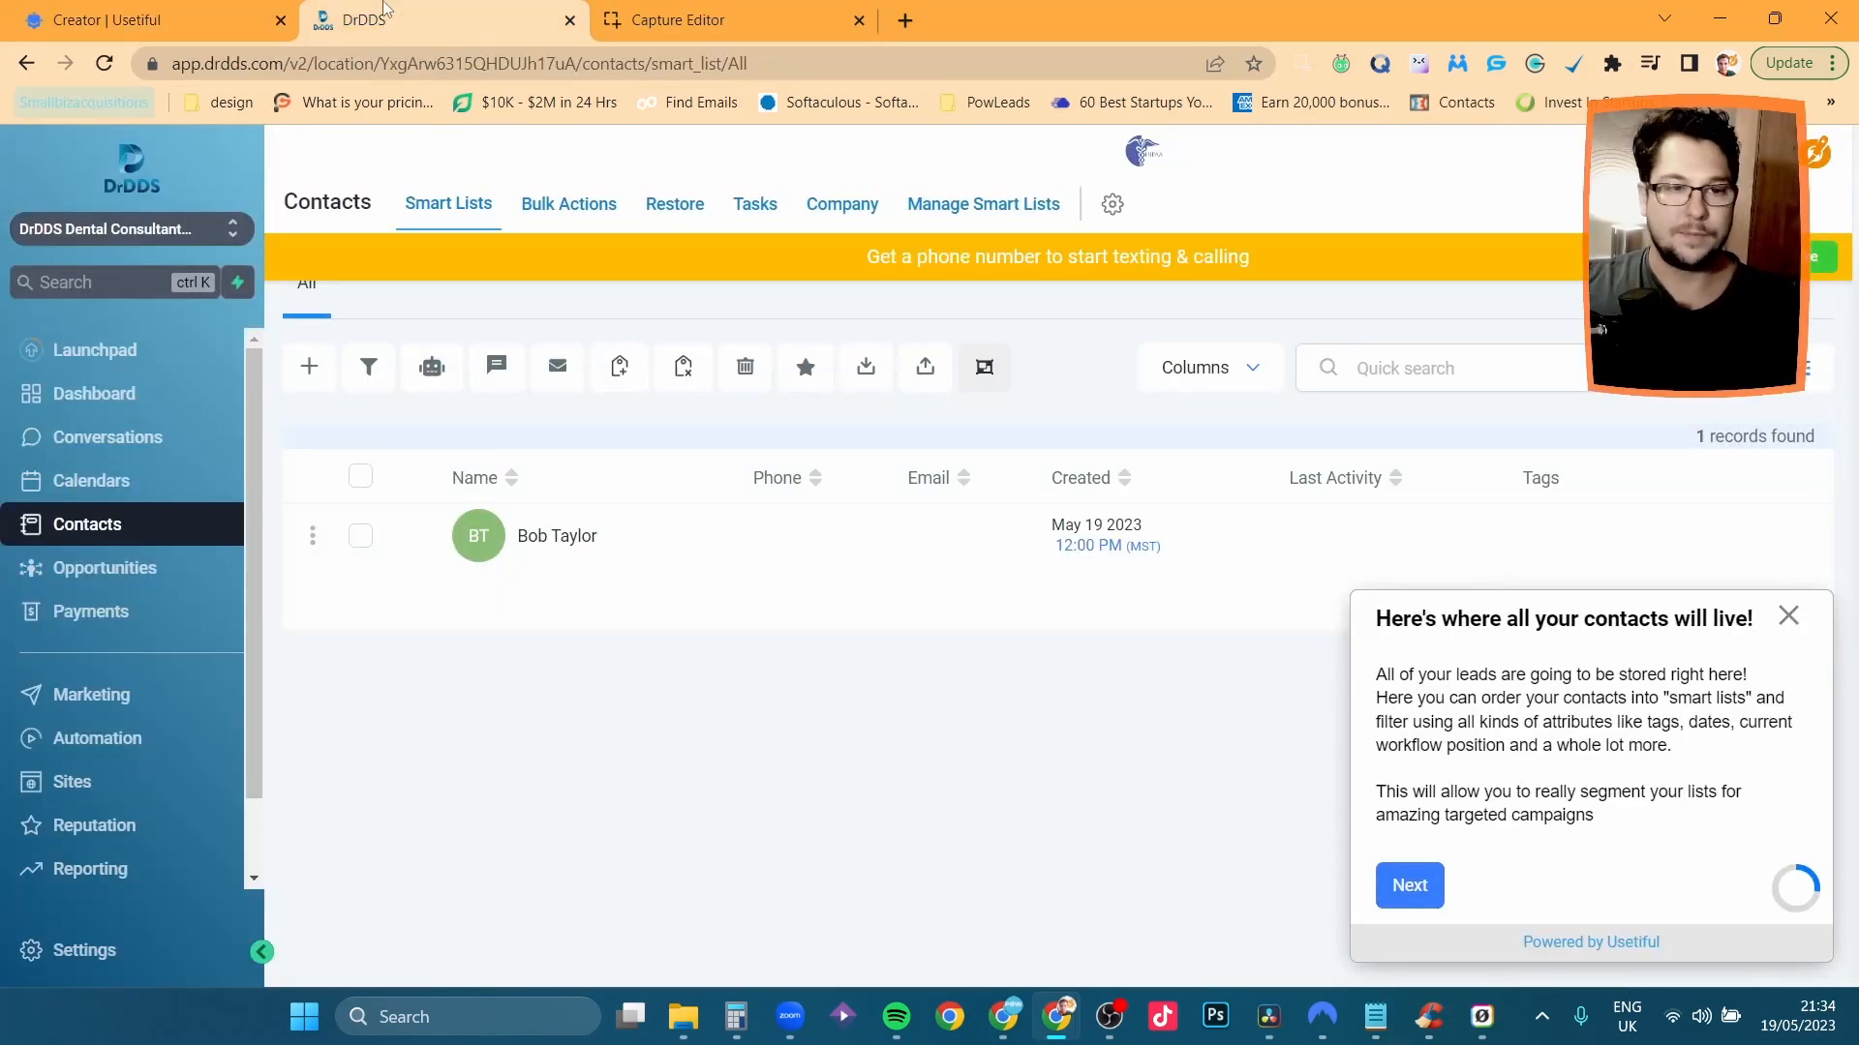
{"action": "left_click", "coordinate": [142, 15]}
{"action": "scroll", "coordinate": [1065, 746], "scroll_direction": "down", "scroll_amount": 4}
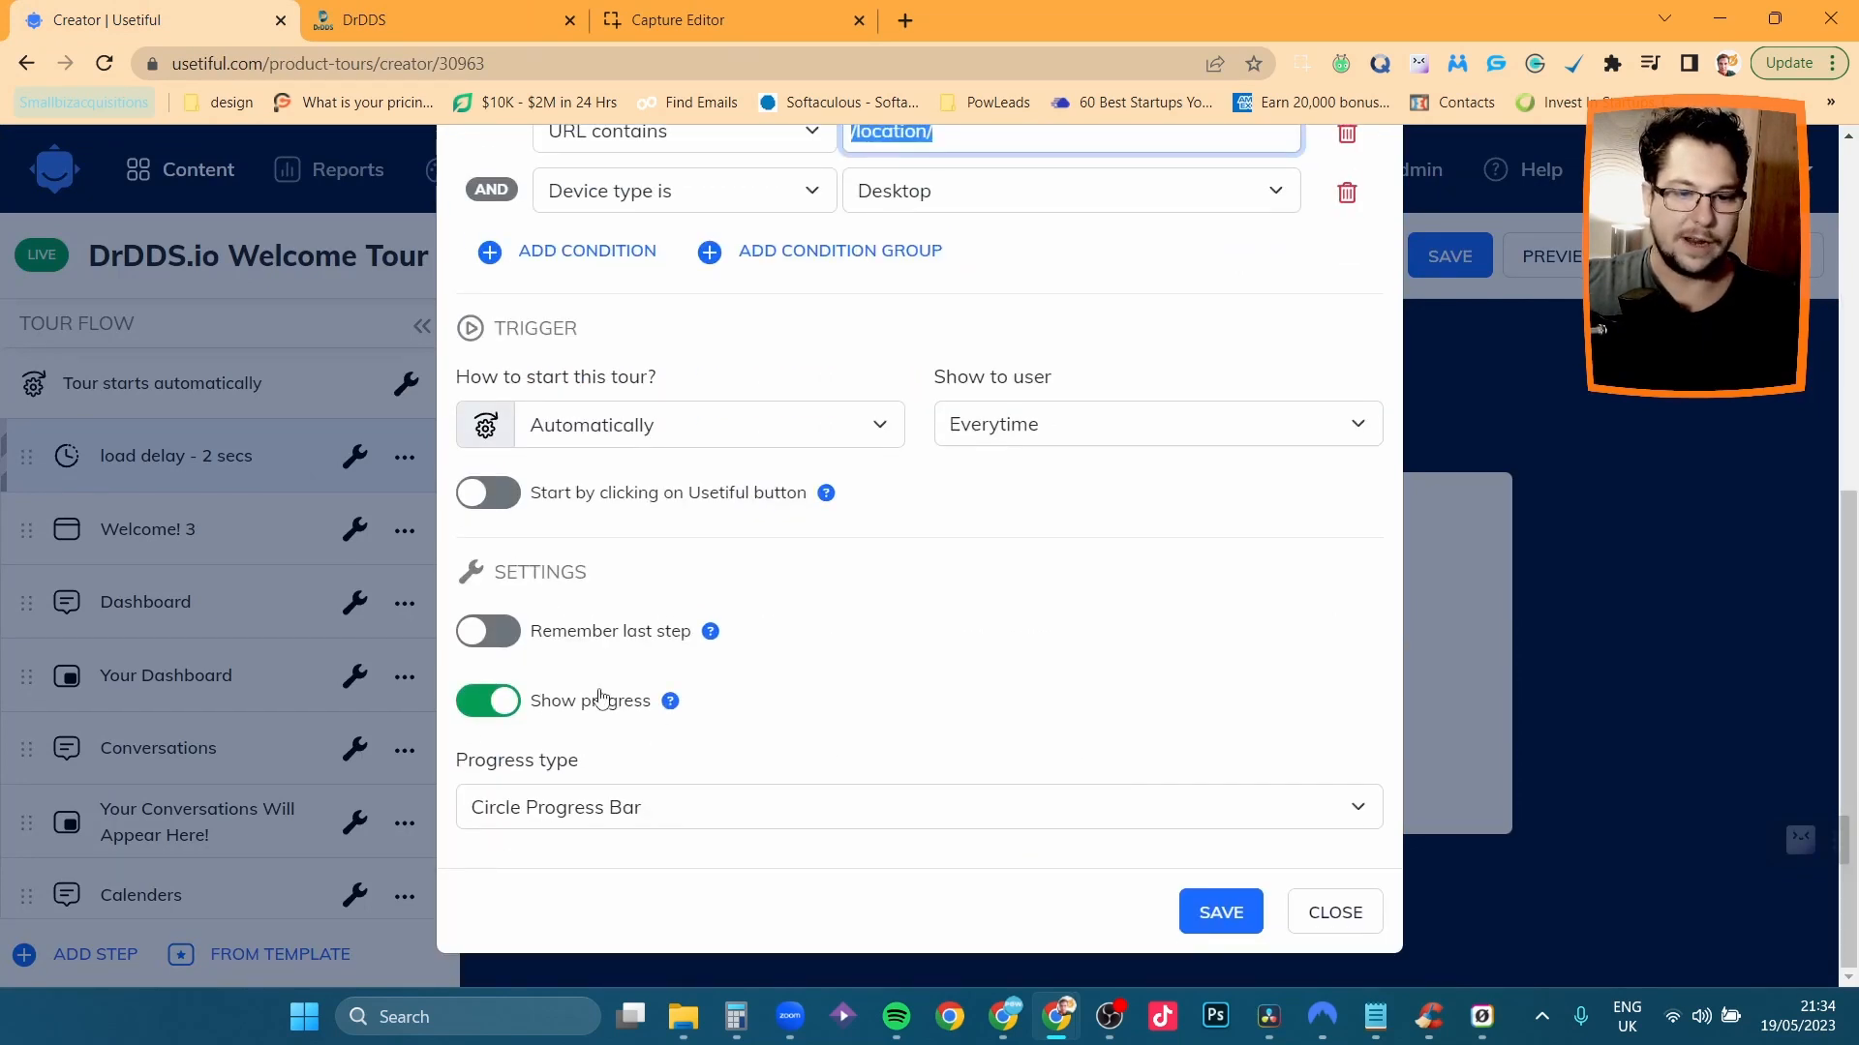
Advance the live tour in DrDDS to the Opportunities message, play its embedded video in full screen, and exit full screen.
{"action": "key", "text": "ctrl+Tab"}
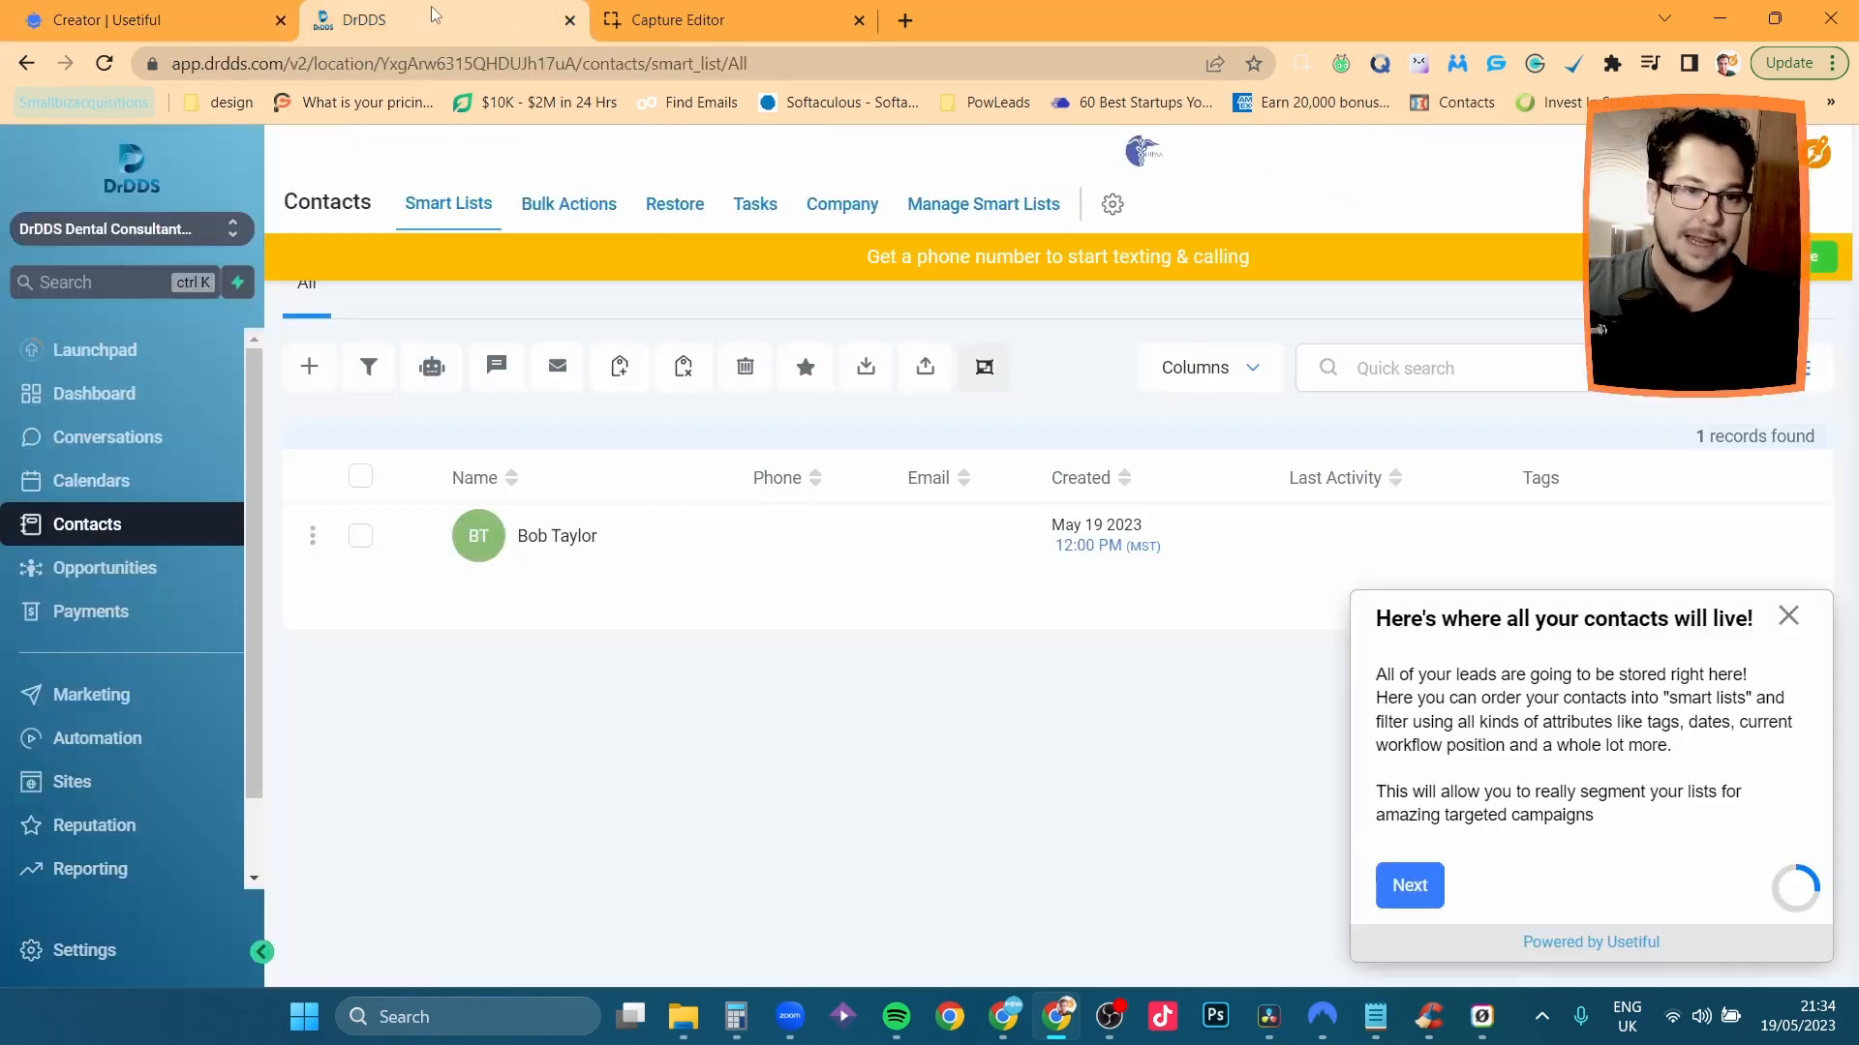
{"action": "left_click", "coordinate": [1409, 885]}
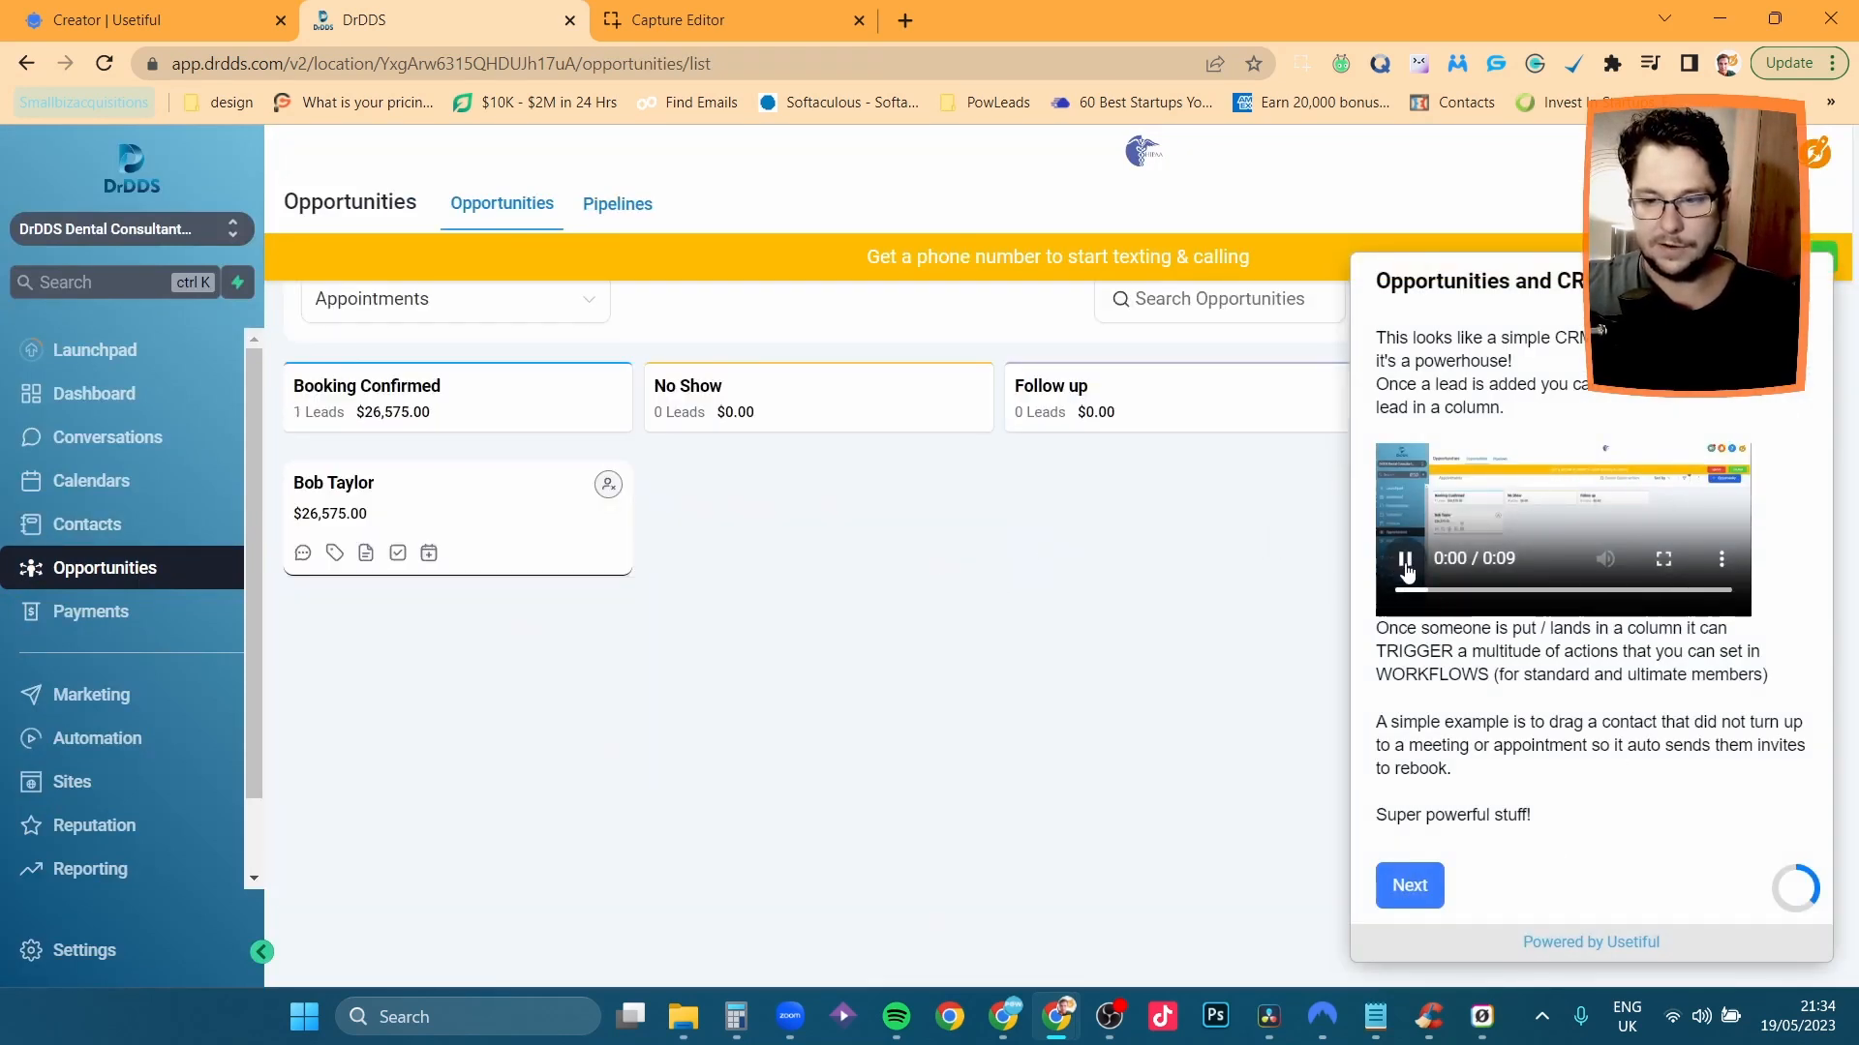
{"action": "left_click", "coordinate": [1663, 559]}
{"action": "left_click", "coordinate": [64, 981]}
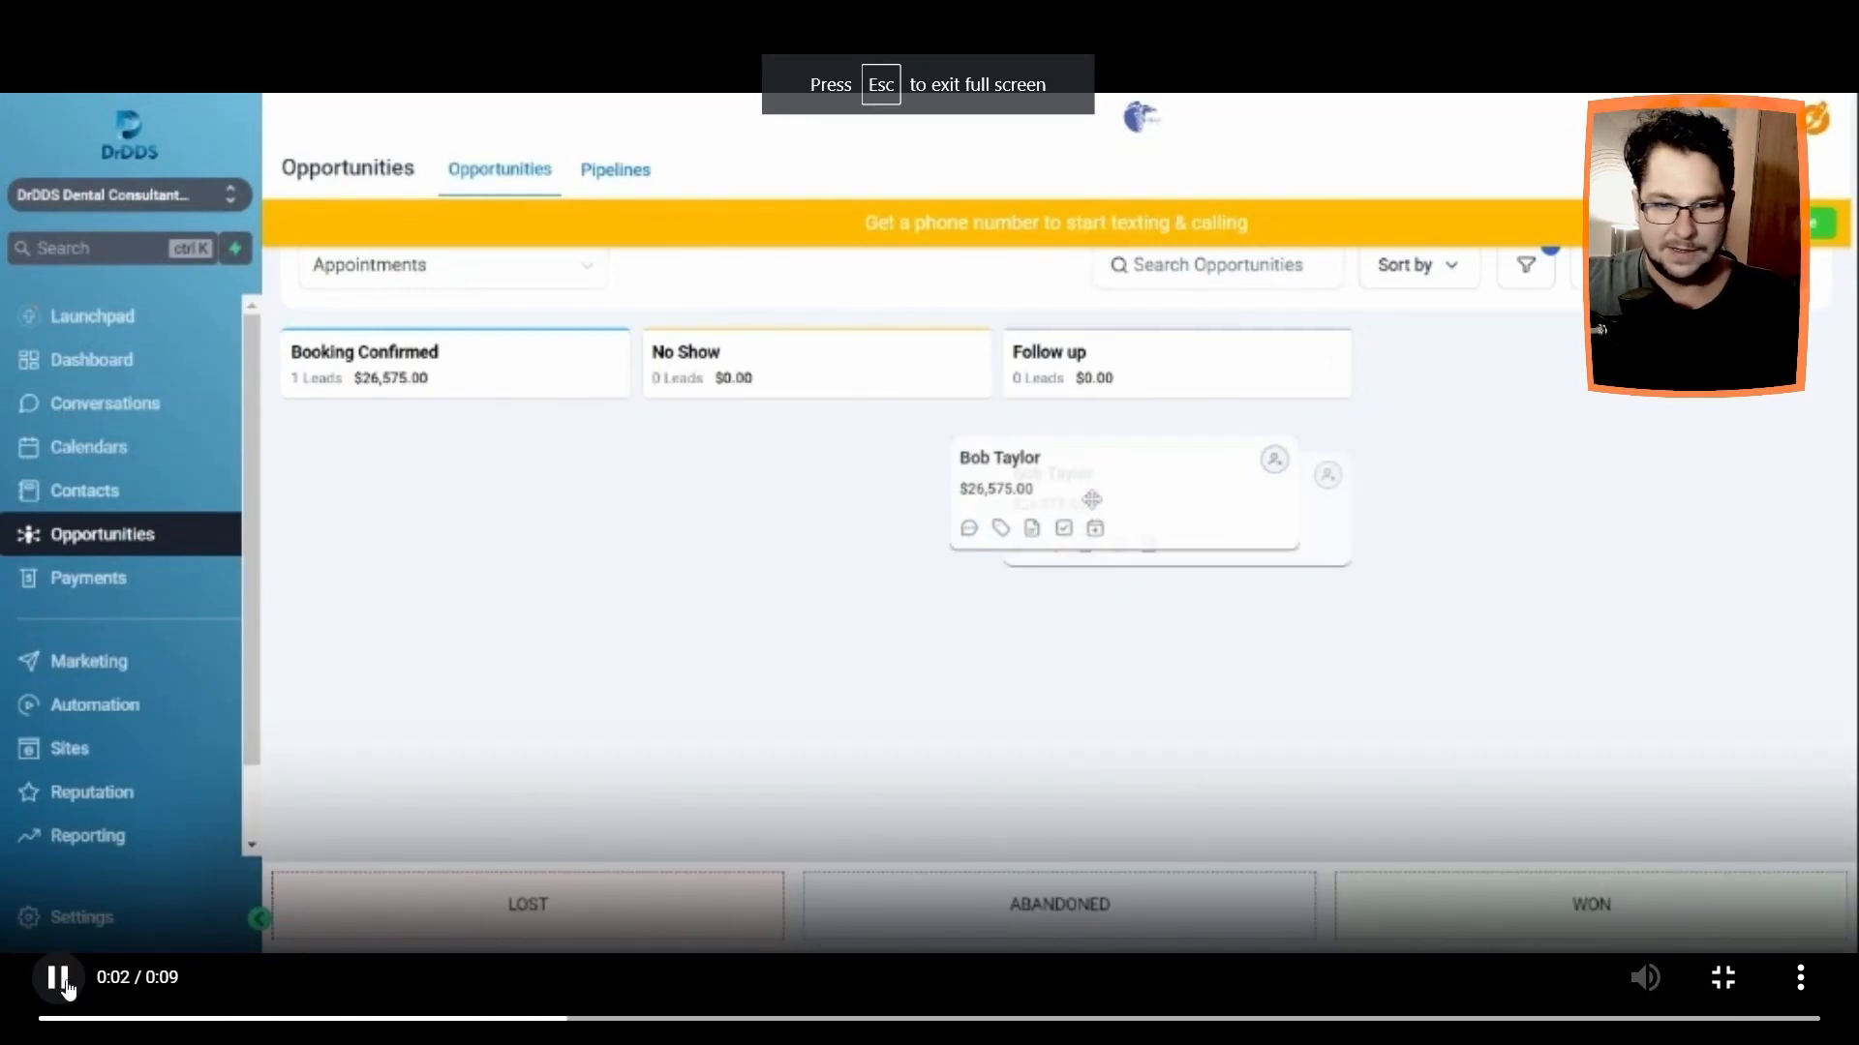
{"action": "left_click", "coordinate": [60, 979]}
{"action": "left_click", "coordinate": [1723, 978]}
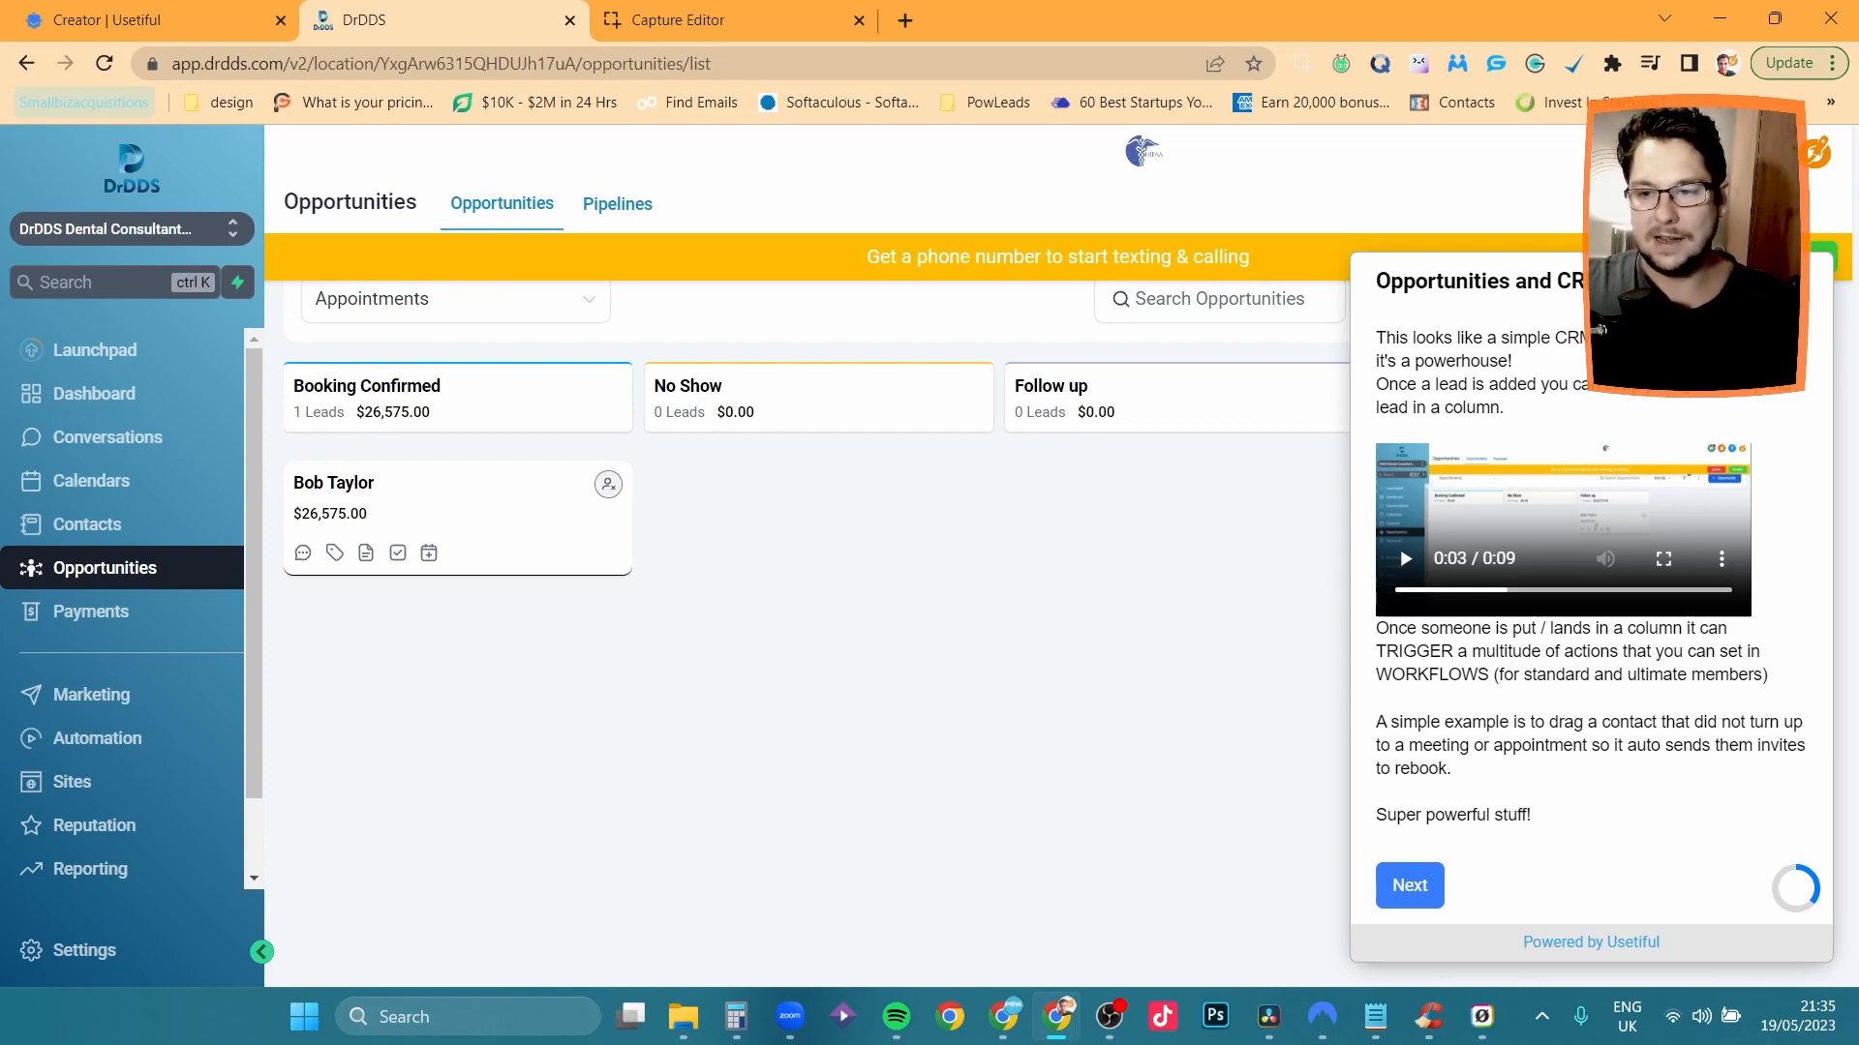
In the Usetiful tour settings, try showing the tour Once and then manually, and settle on Just once.
{"action": "left_click", "coordinate": [222, 21]}
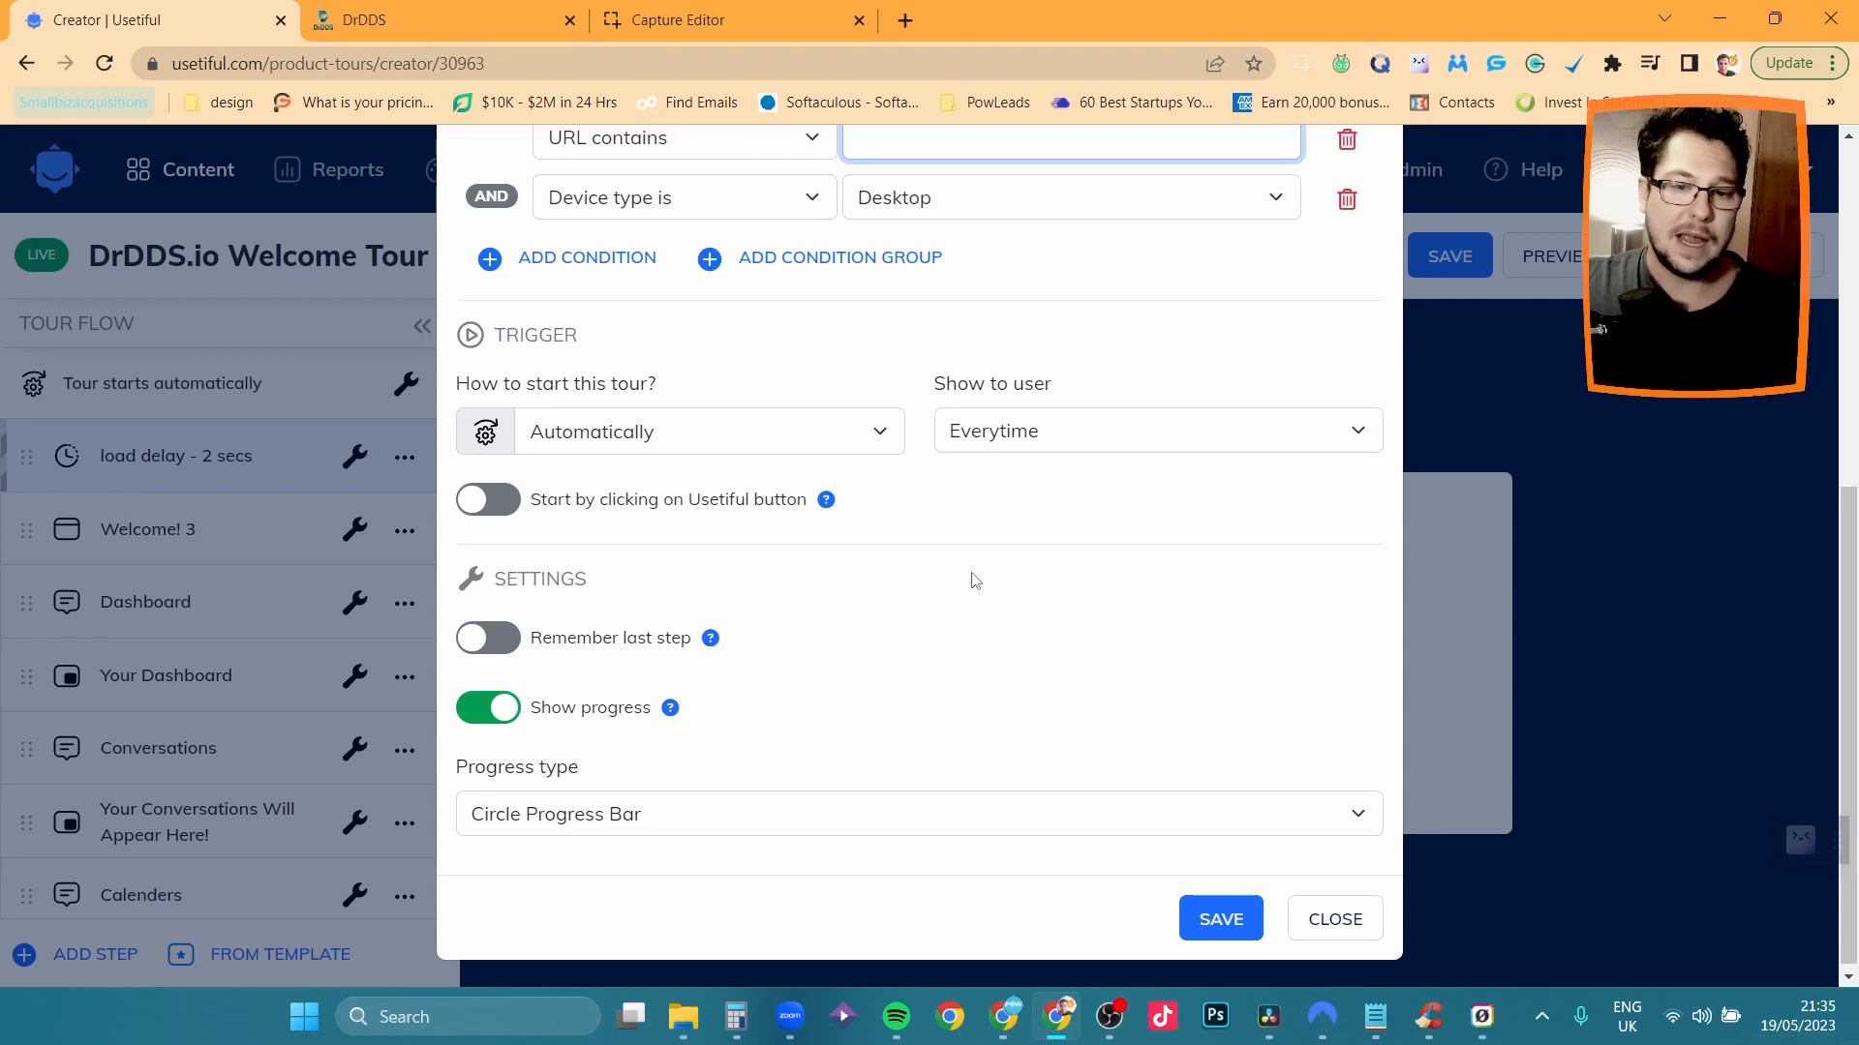
{"action": "left_click", "coordinate": [1061, 434]}
{"action": "left_click", "coordinate": [1032, 470]}
{"action": "left_click", "coordinate": [1065, 442]}
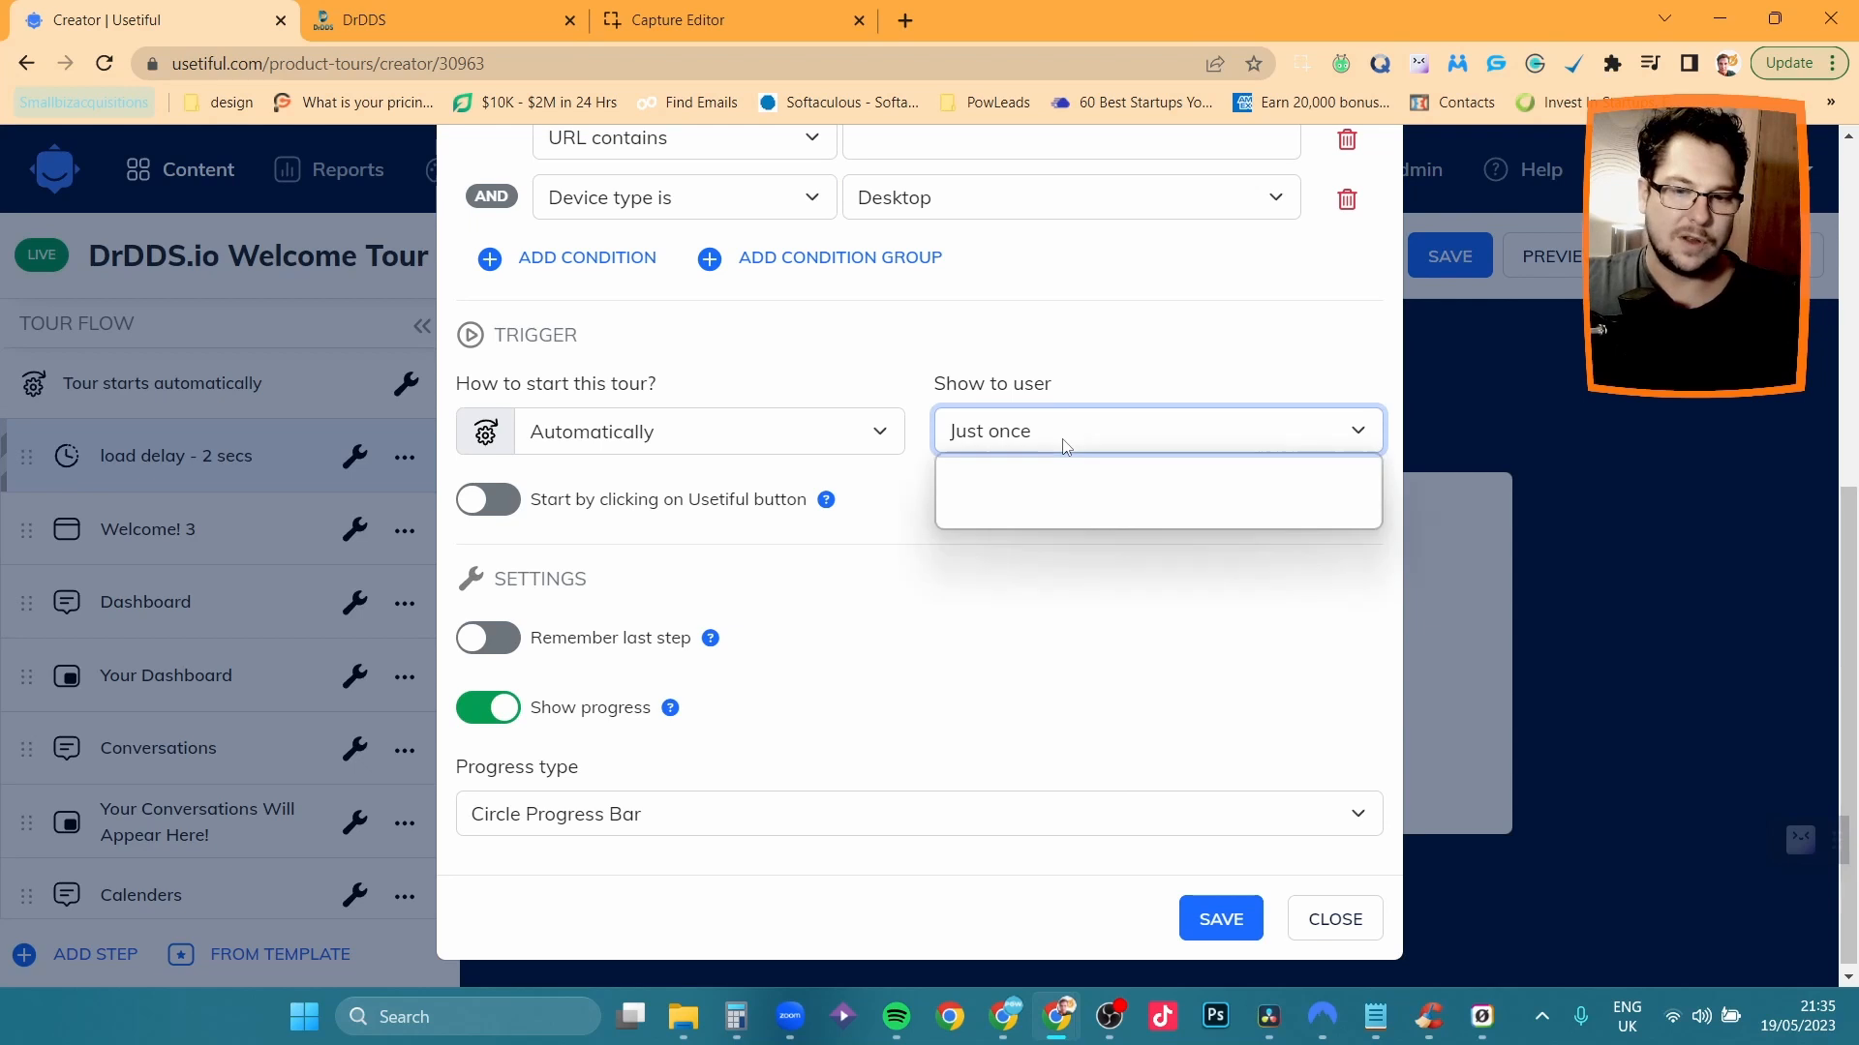
{"action": "left_click", "coordinate": [1053, 520]}
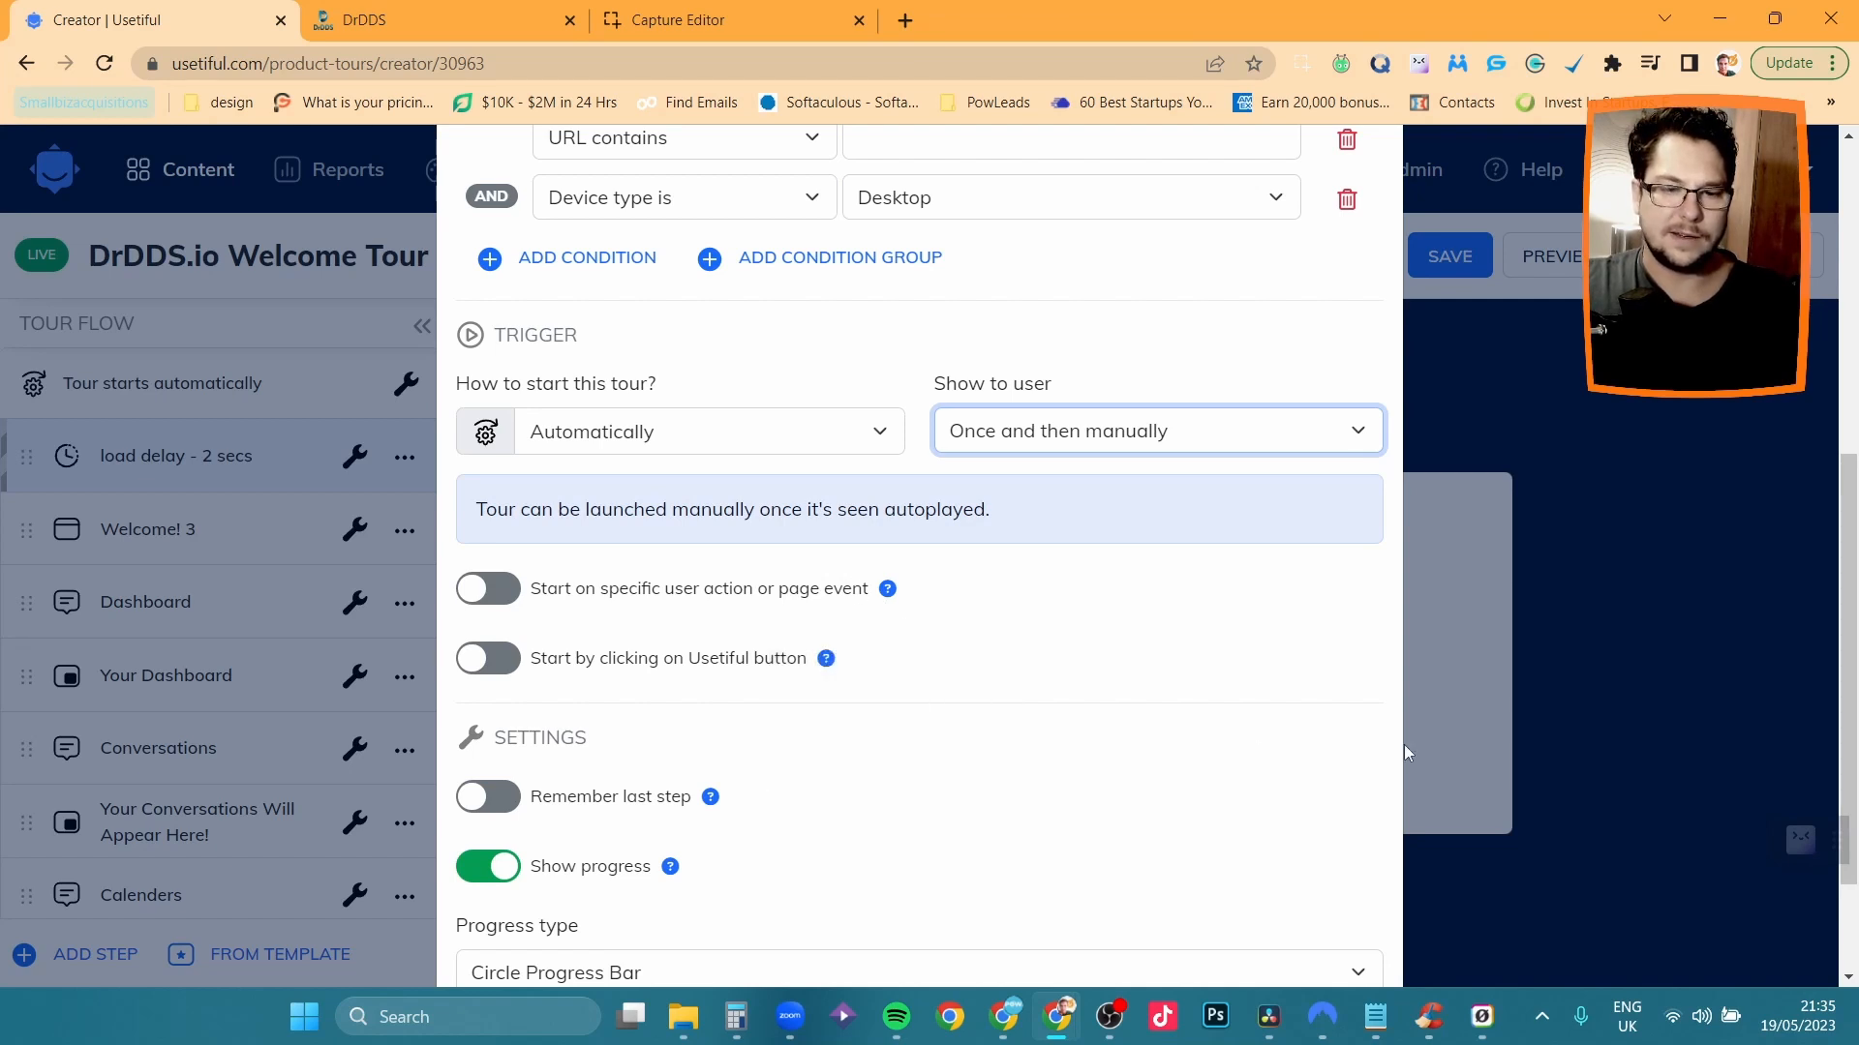
{"action": "left_click", "coordinate": [1163, 430]}
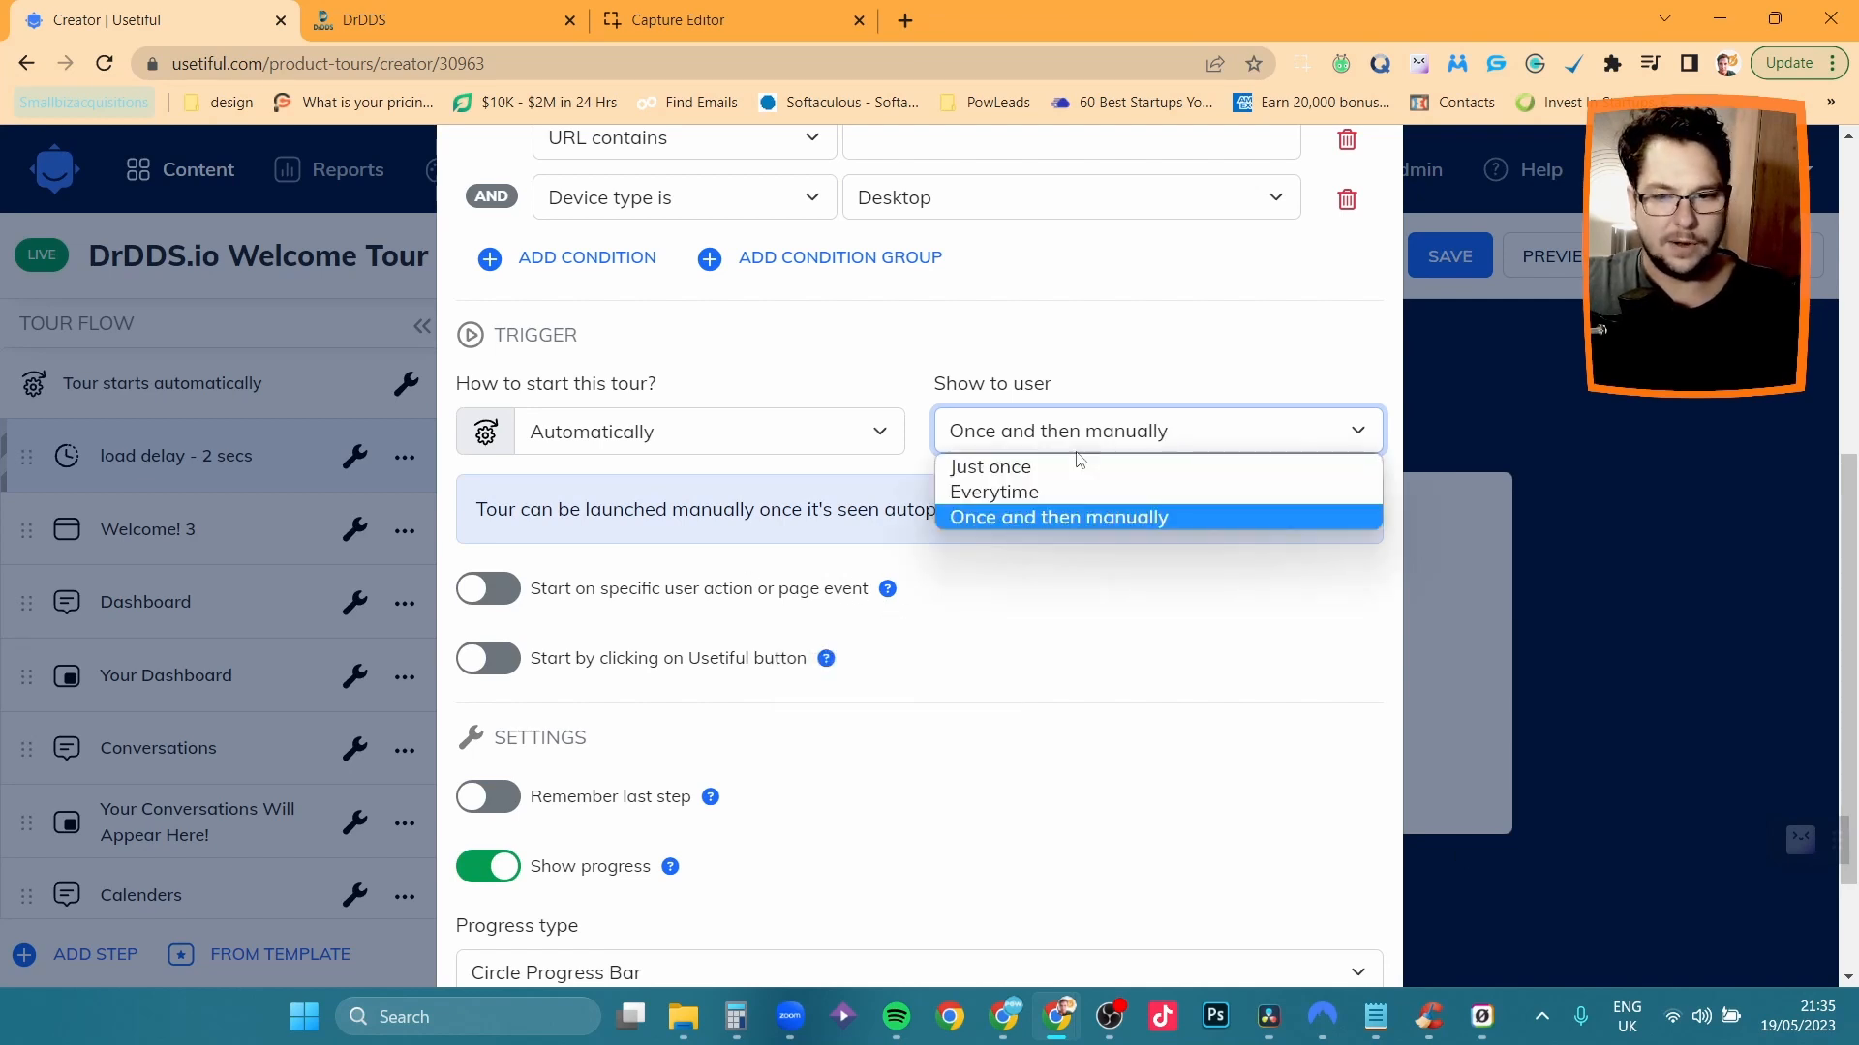
{"action": "left_click", "coordinate": [1078, 463]}
{"action": "mouse_move", "coordinate": [838, 507]}
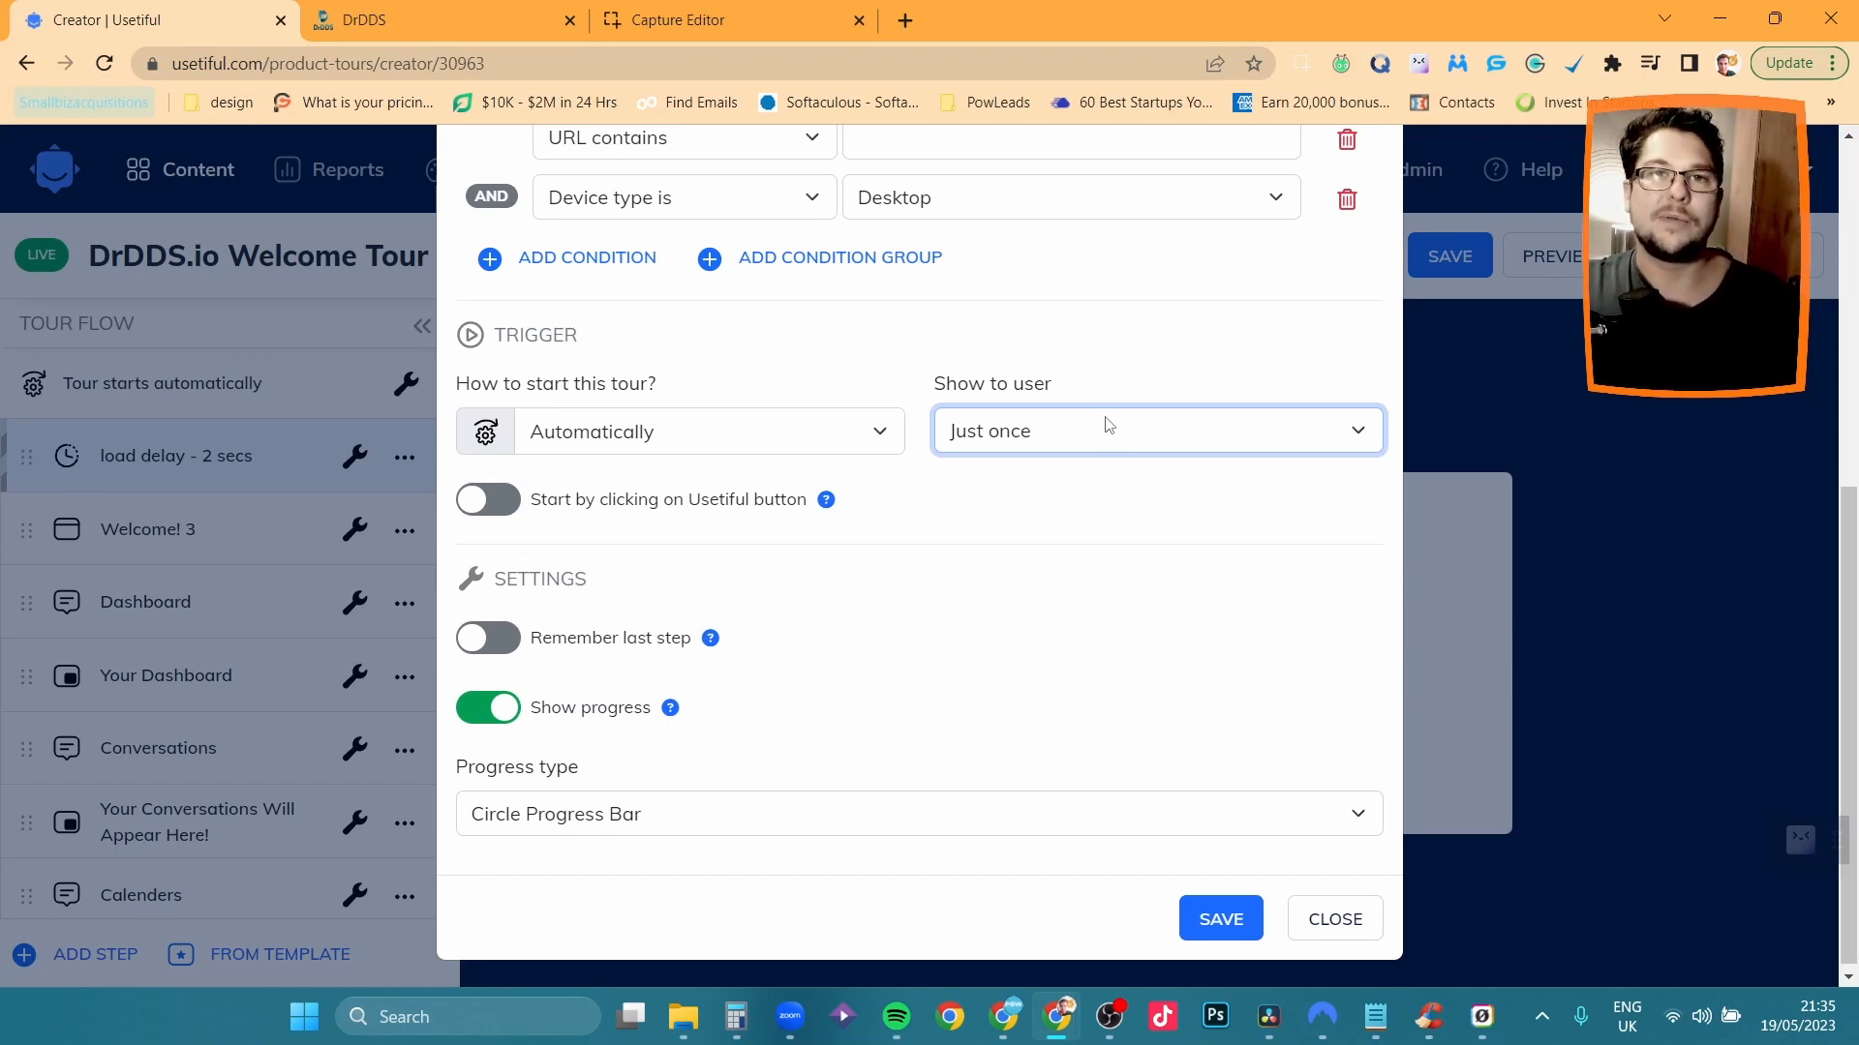
{"action": "left_click", "coordinate": [444, 23]}
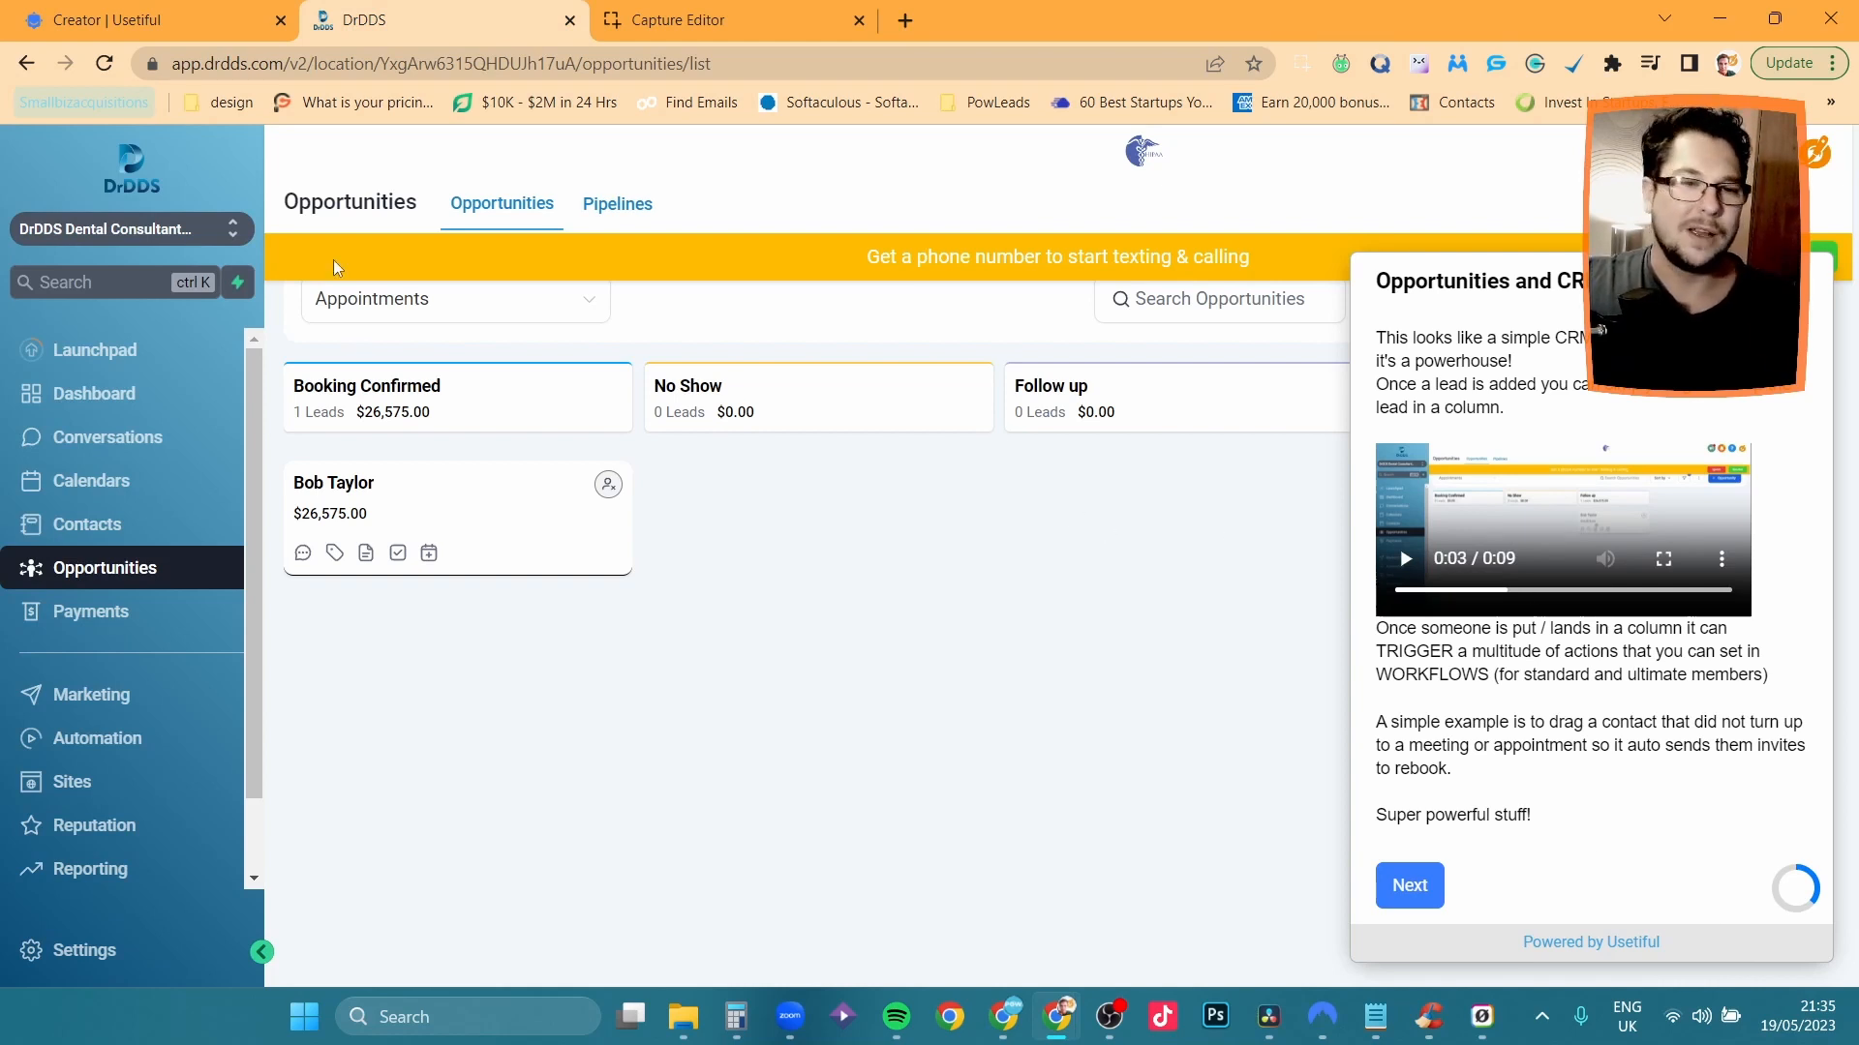
{"action": "left_click", "coordinate": [194, 37]}
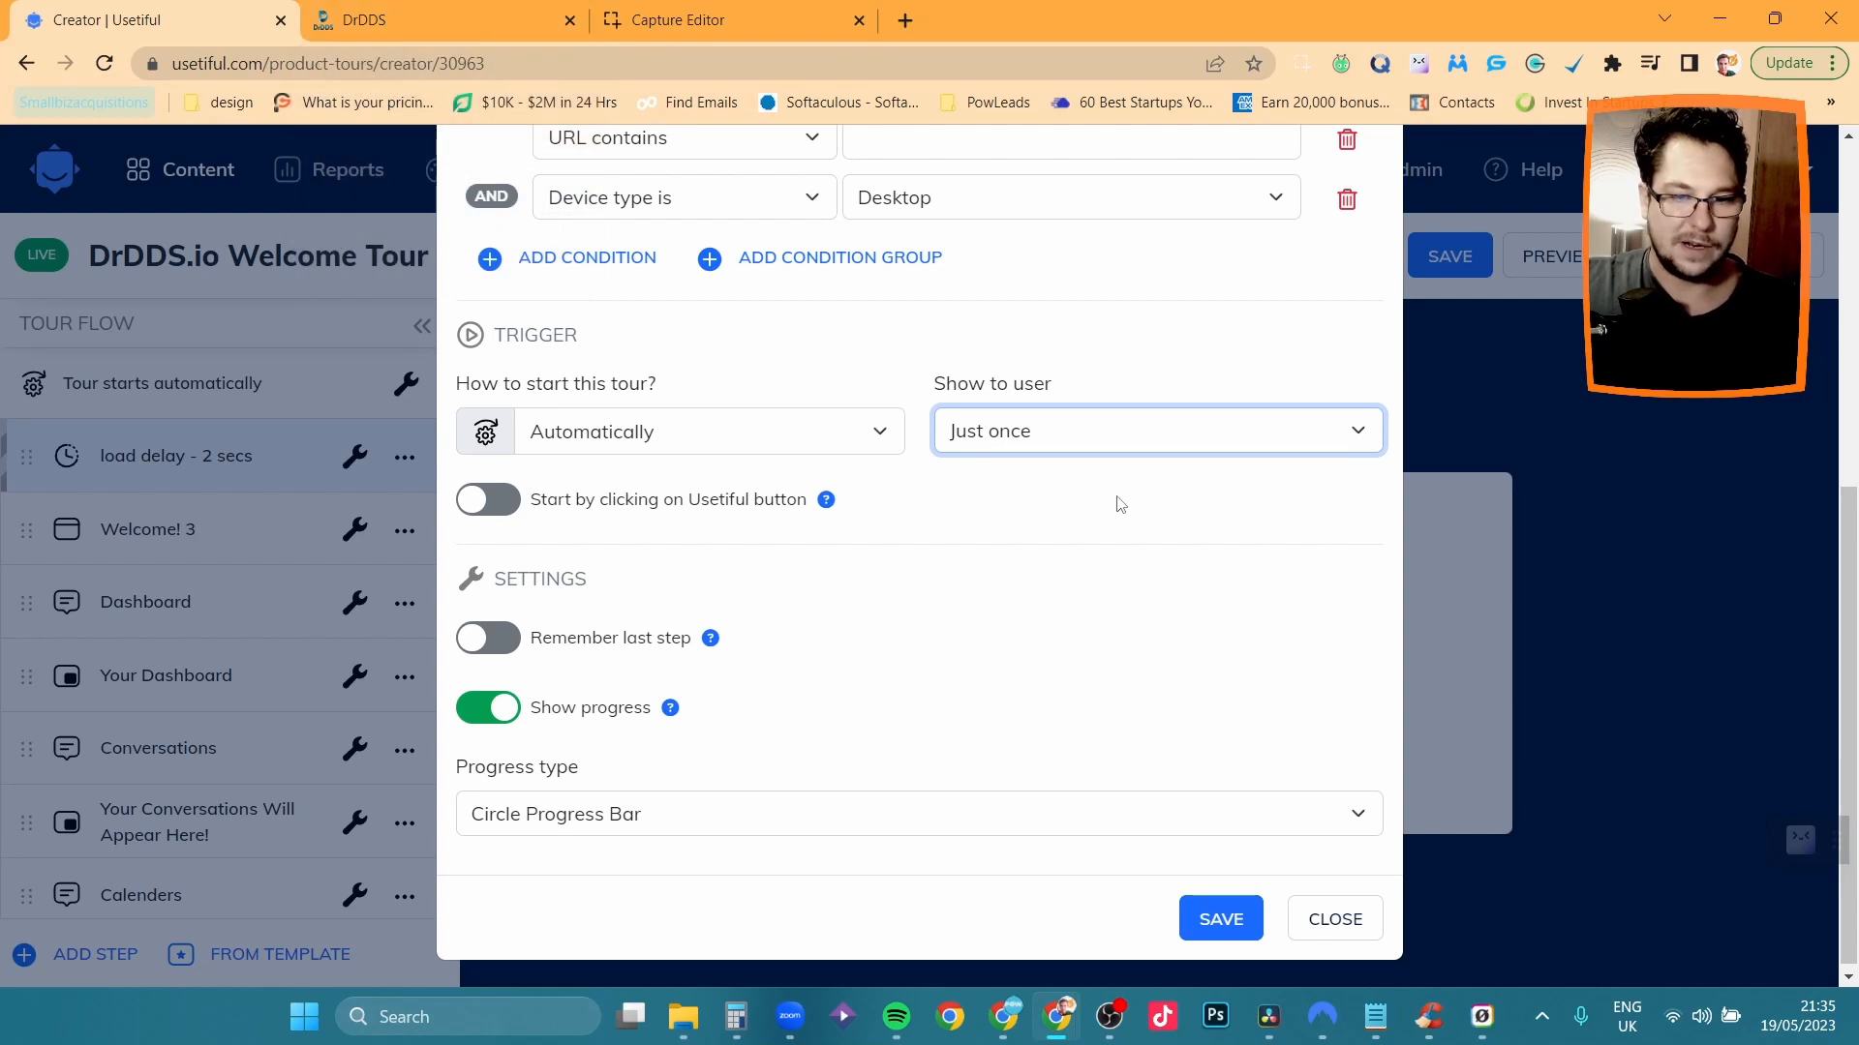
Add a third targeting condition to the tour and set its type to Element doesn't exist.
{"action": "scroll", "coordinate": [1058, 610], "scroll_direction": "up", "scroll_amount": 2}
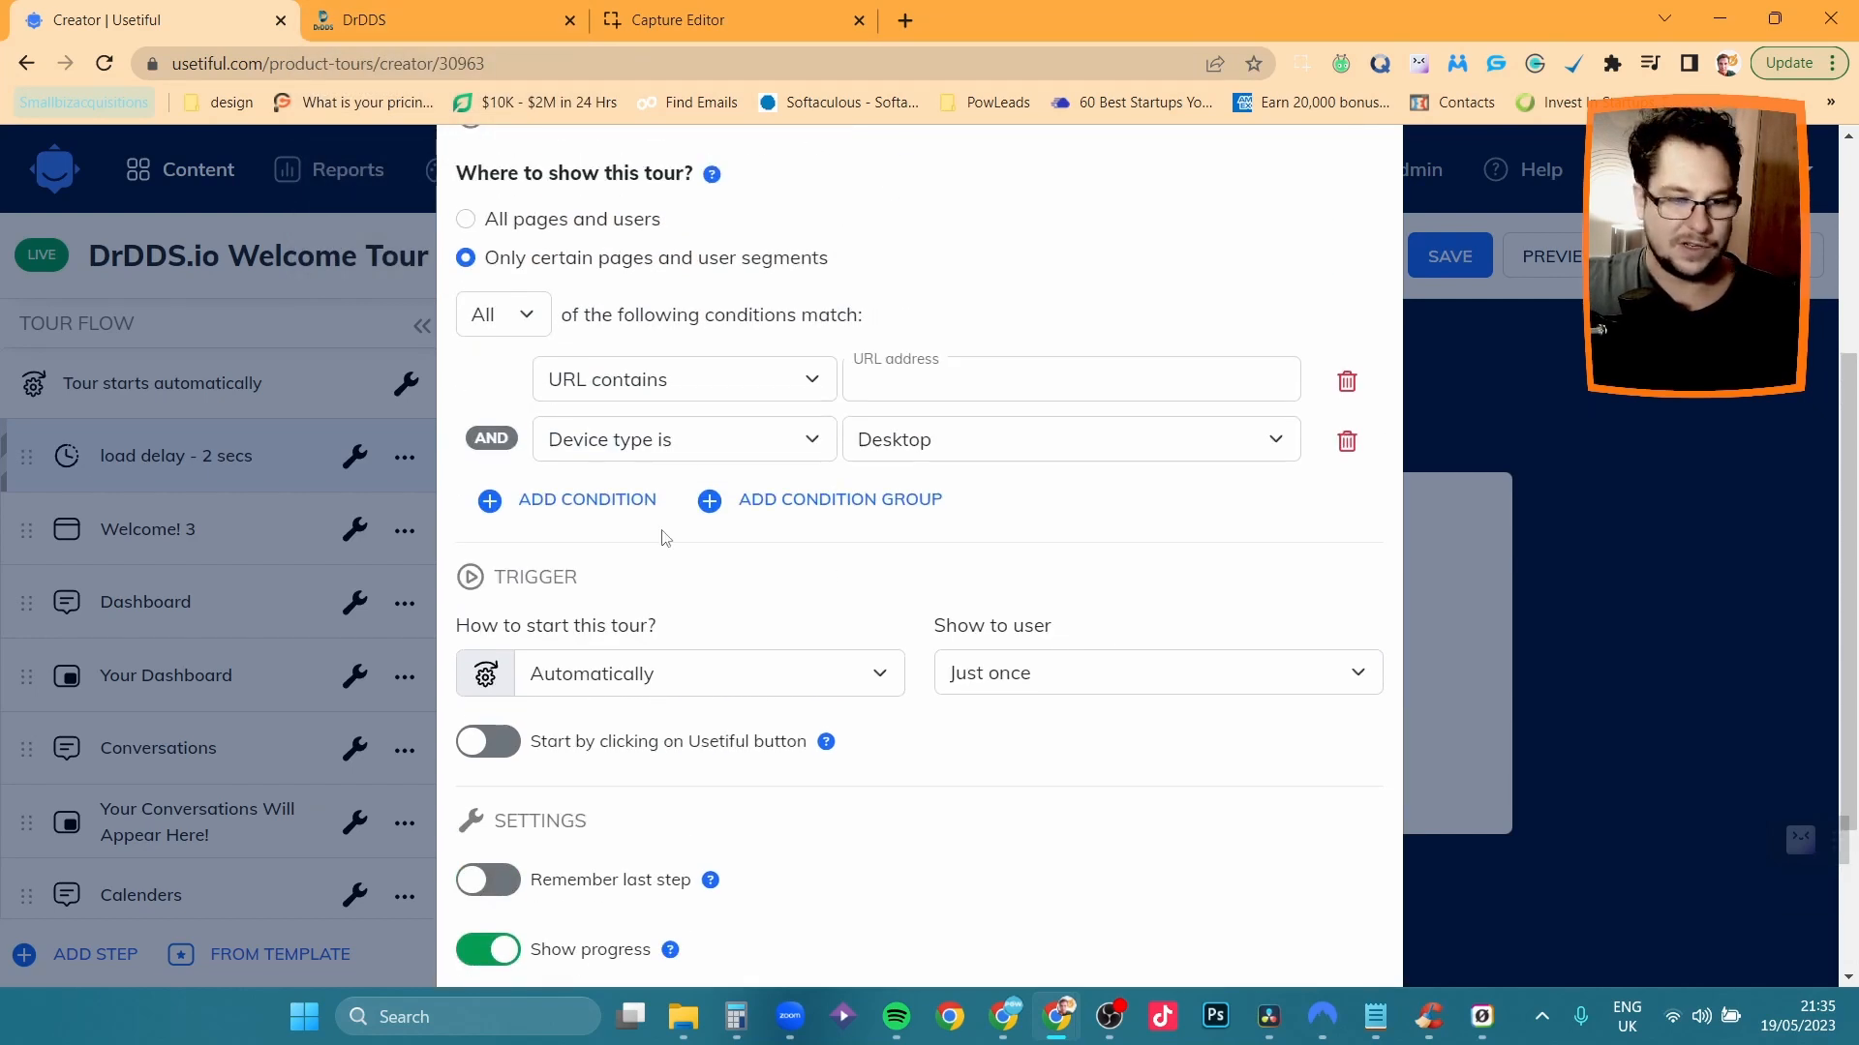
{"action": "left_click", "coordinate": [587, 500]}
{"action": "left_click", "coordinate": [706, 518]}
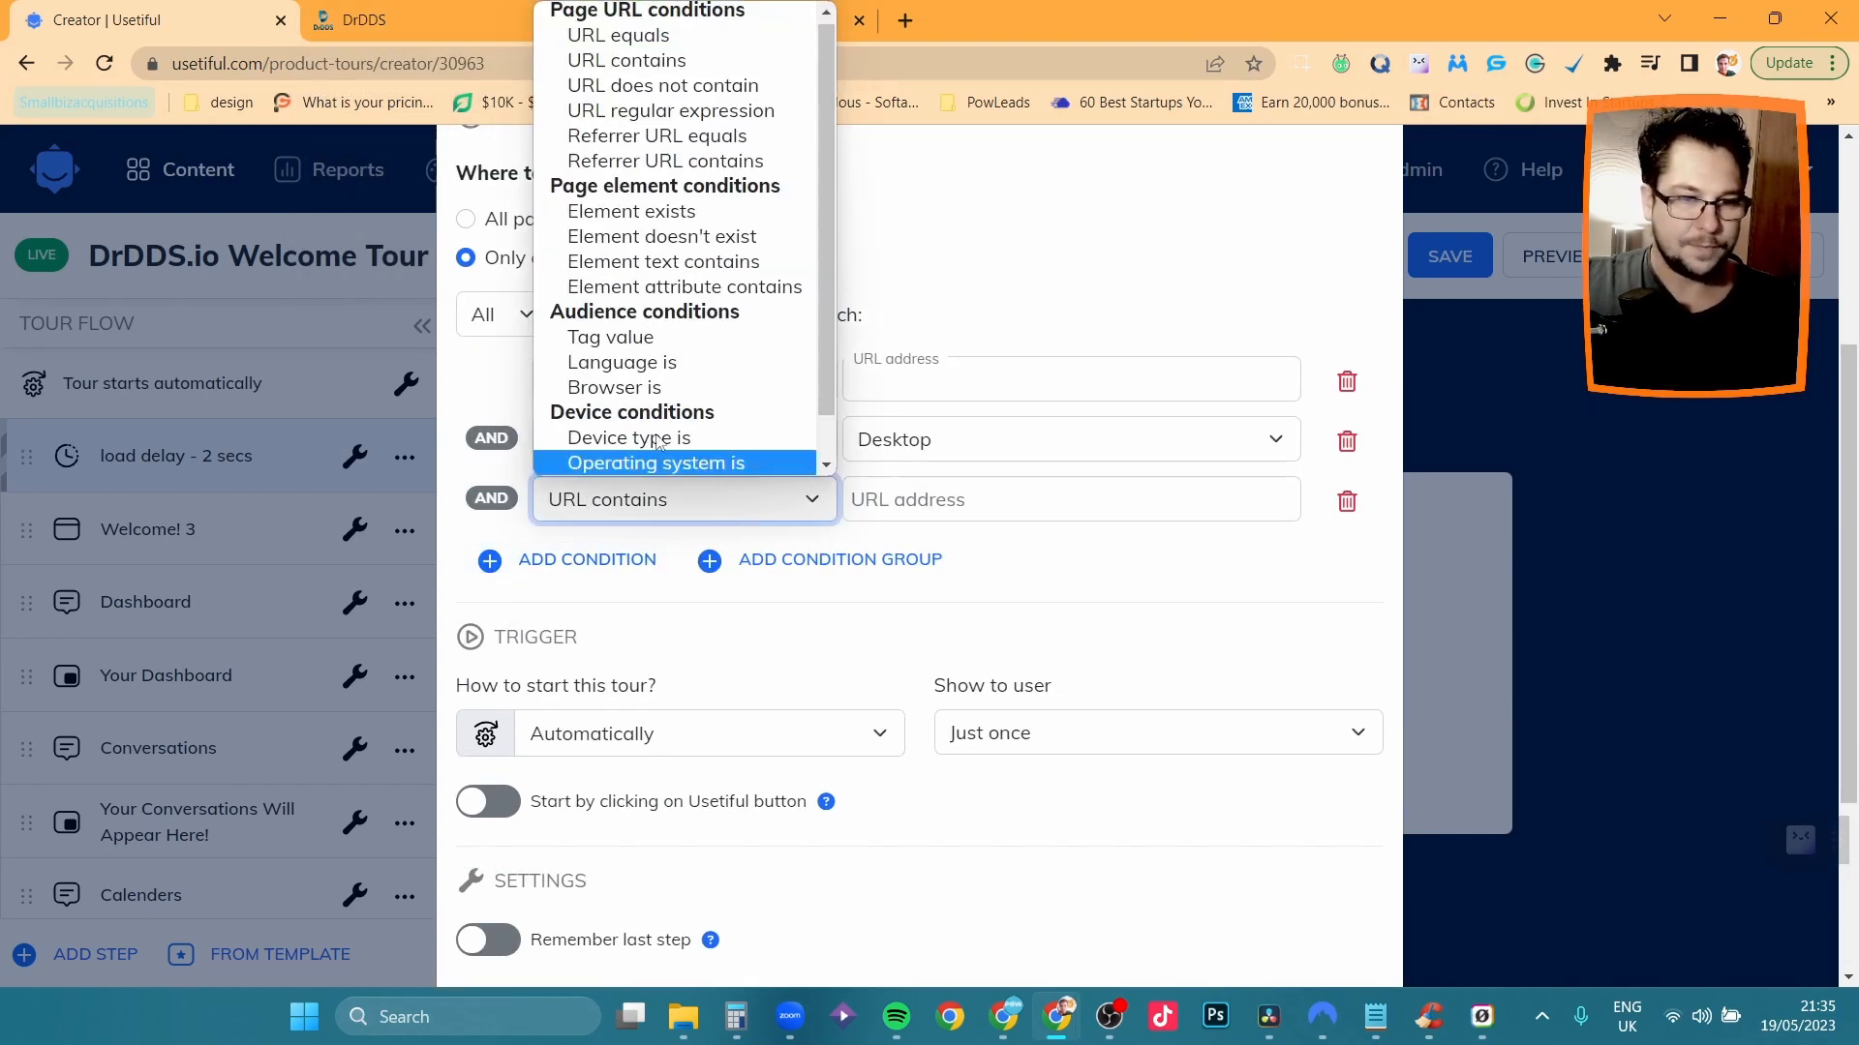
{"action": "left_click", "coordinate": [748, 238]}
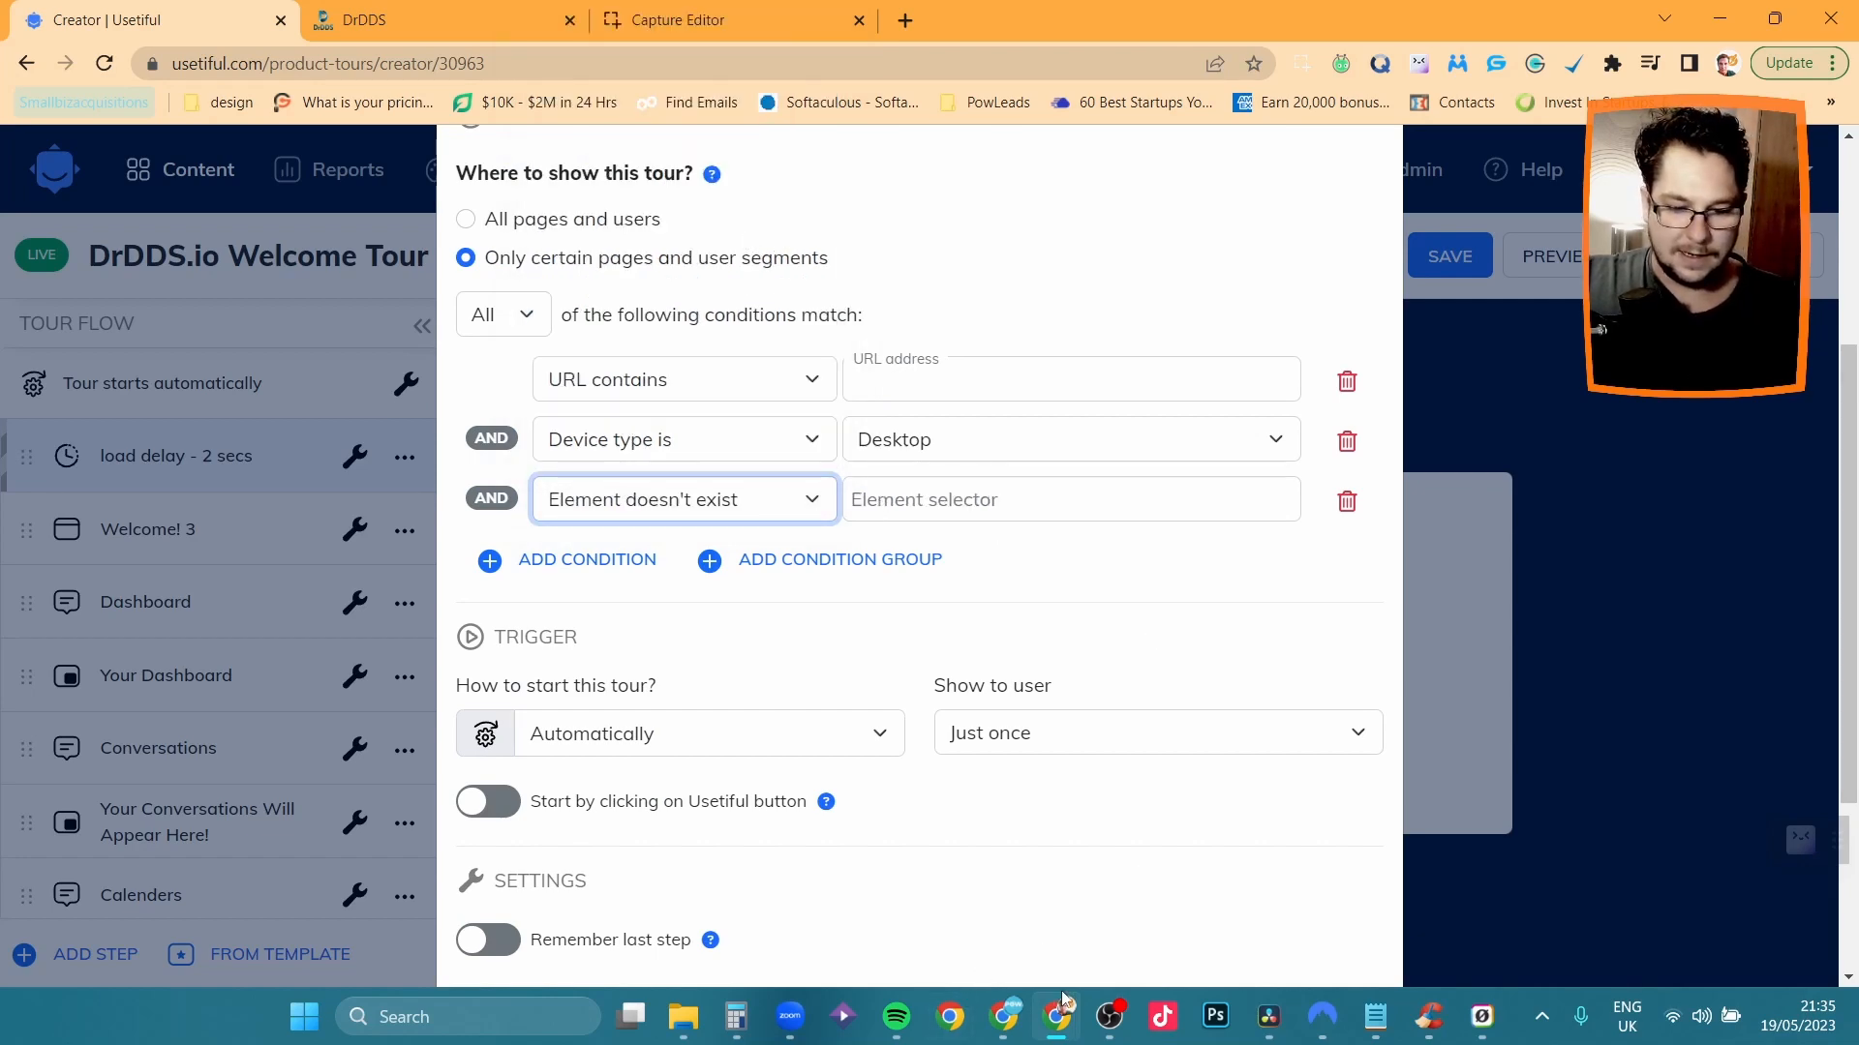
Copy the help icon selector #hl_header--help-icon > .fa from the build document and paste it into the URL contains condition.
{"action": "mouse_move", "coordinate": [1061, 1014]}
{"action": "left_click", "coordinate": [794, 895]}
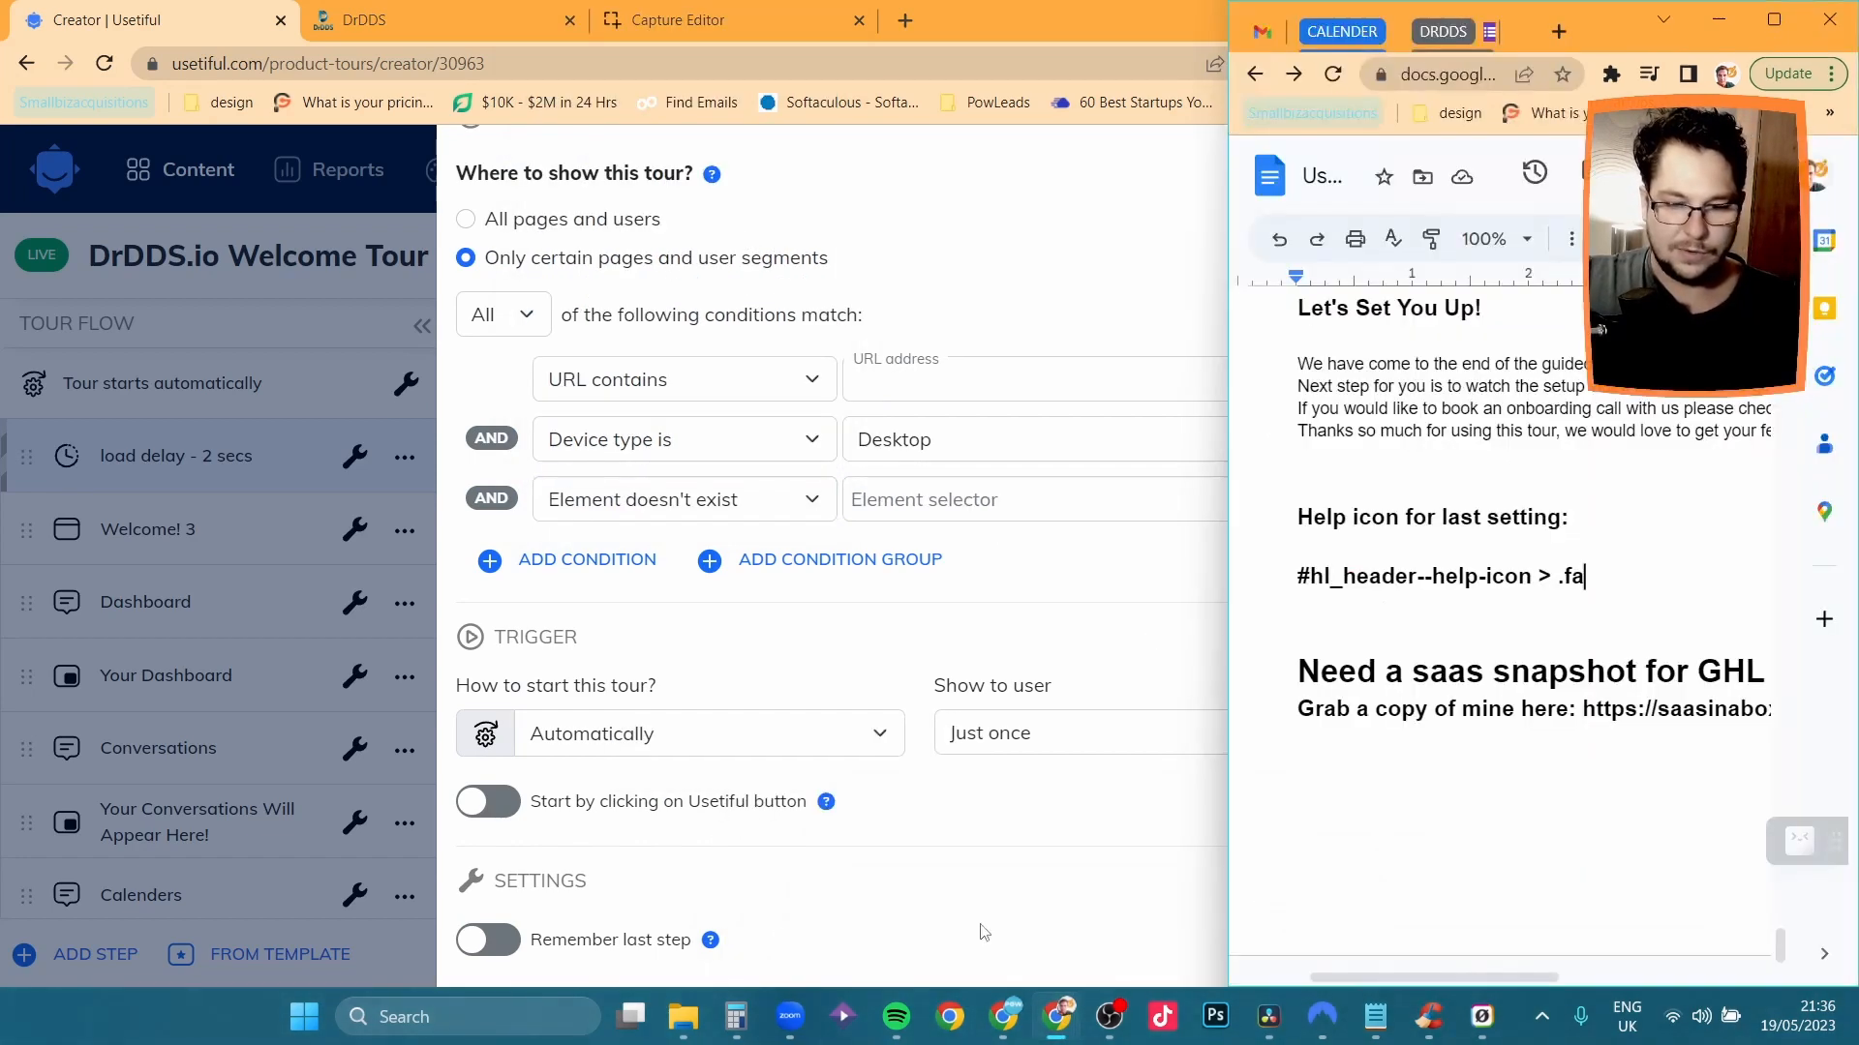
{"action": "left_click_drag", "start_coordinate": [1583, 577], "coordinate": [1290, 569]}
{"action": "key", "text": "ctrl+c"}
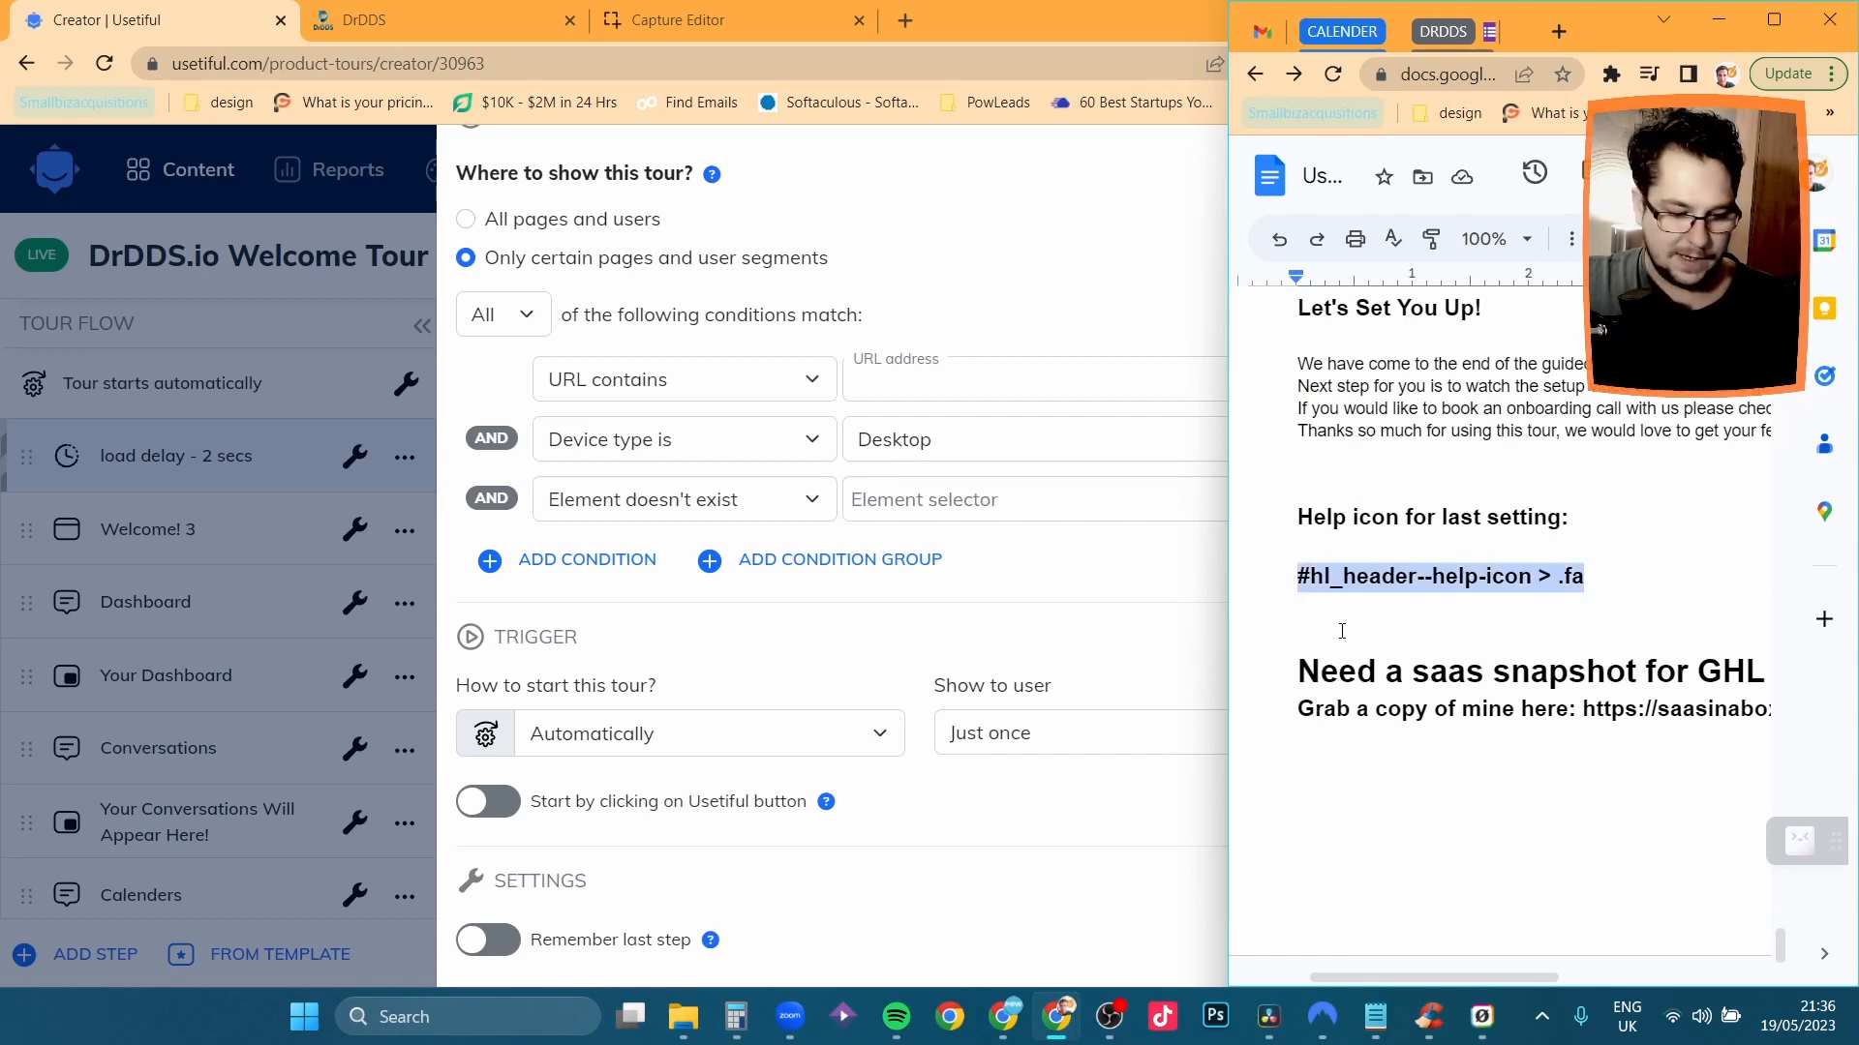
{"action": "left_click", "coordinate": [920, 367]}
{"action": "key", "text": "ctrl+v"}
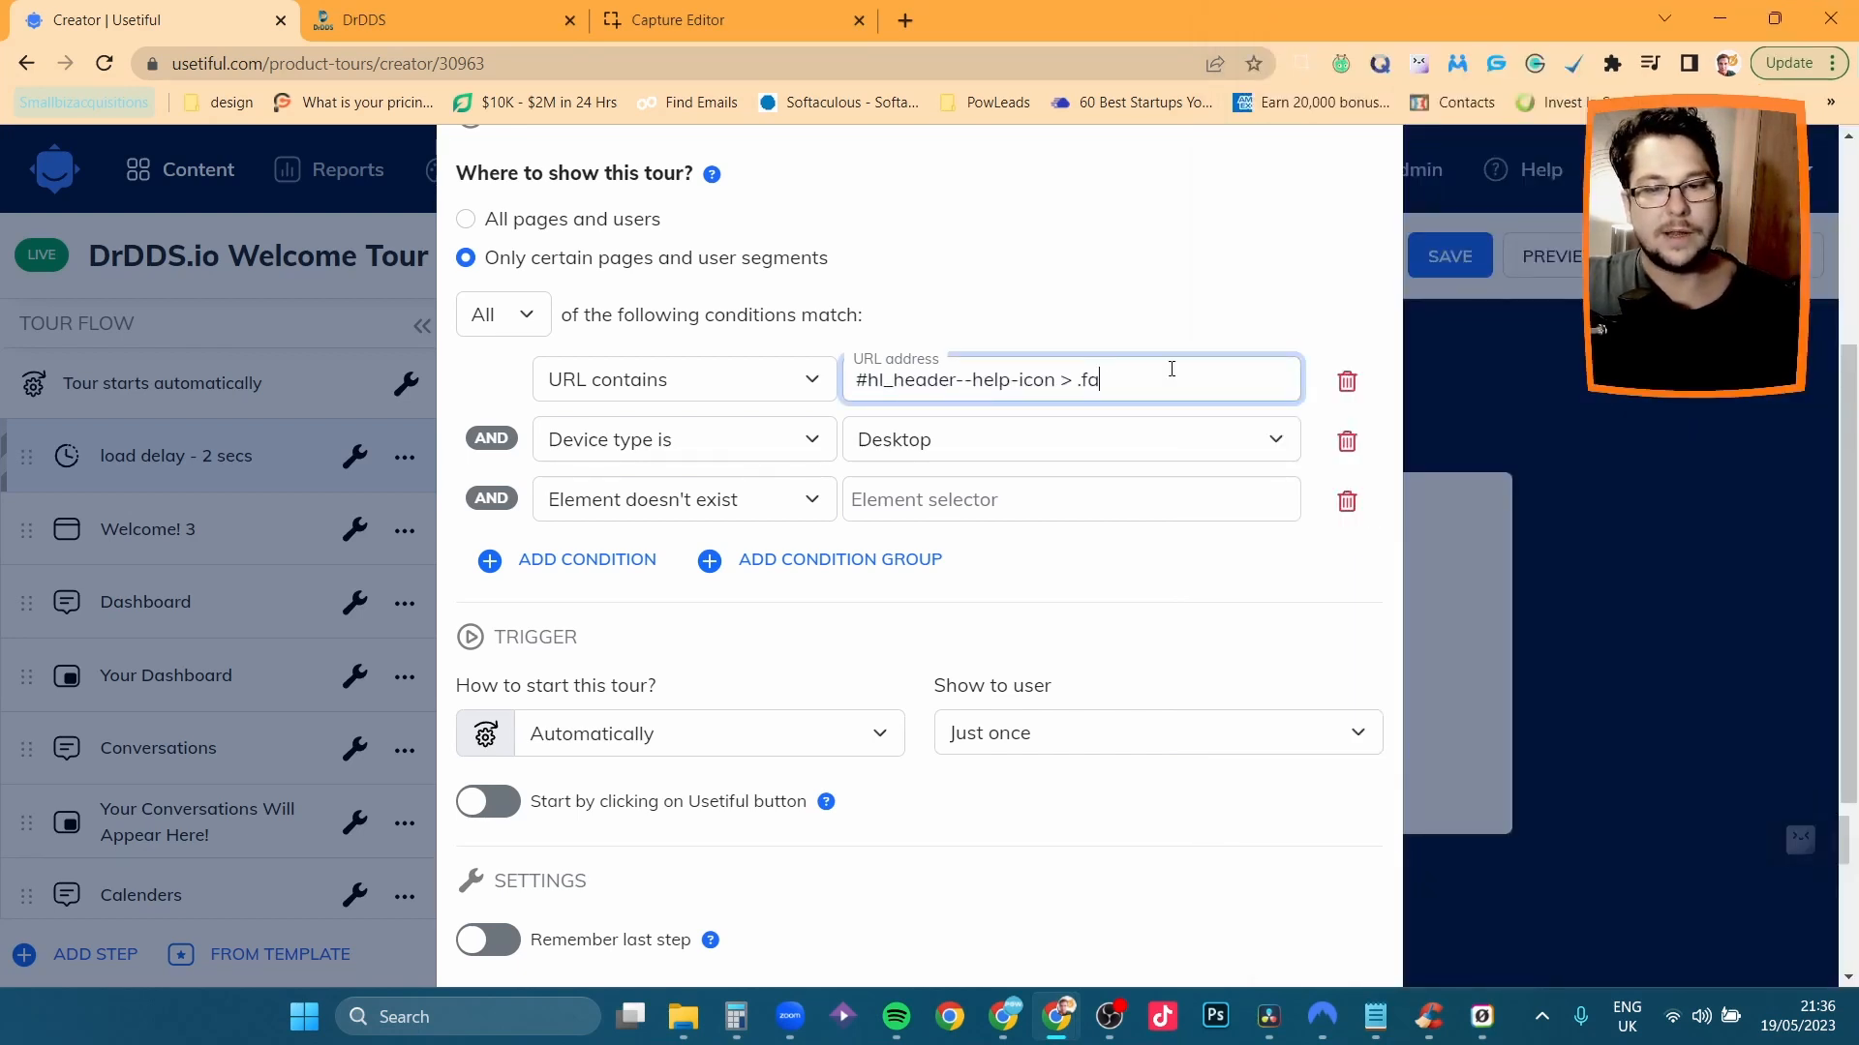
Restore the URL contains condition to /location/ and paste #hl_header--help-icon > .fa as the Element doesn't exist selector.
{"action": "key", "text": "ctrl+z"}
{"action": "key", "text": "ctrl+z"}
{"action": "left_click", "coordinate": [974, 502]}
{"action": "left_click", "coordinate": [983, 542]}
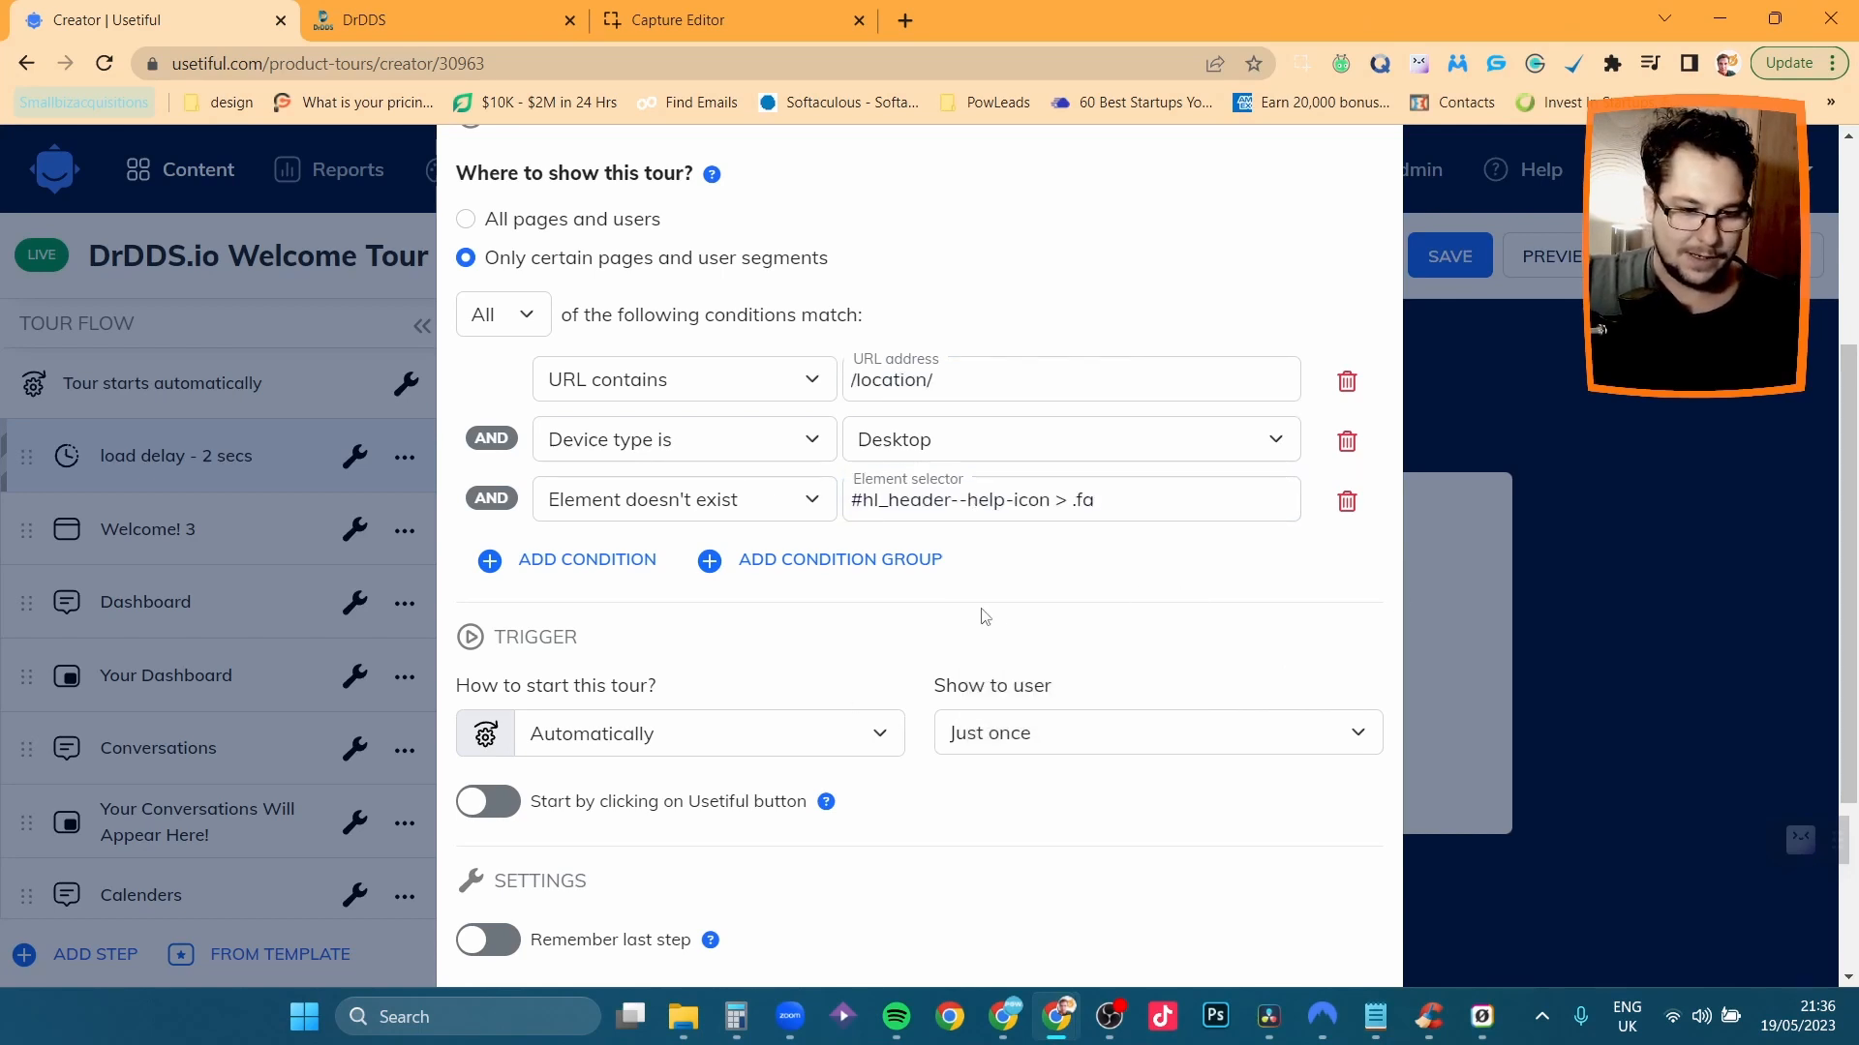
Enable Remember last step for the tour, review the targeting conditions, then save and close the tour settings.
{"action": "scroll", "coordinate": [1096, 606], "scroll_direction": "down", "scroll_amount": 3}
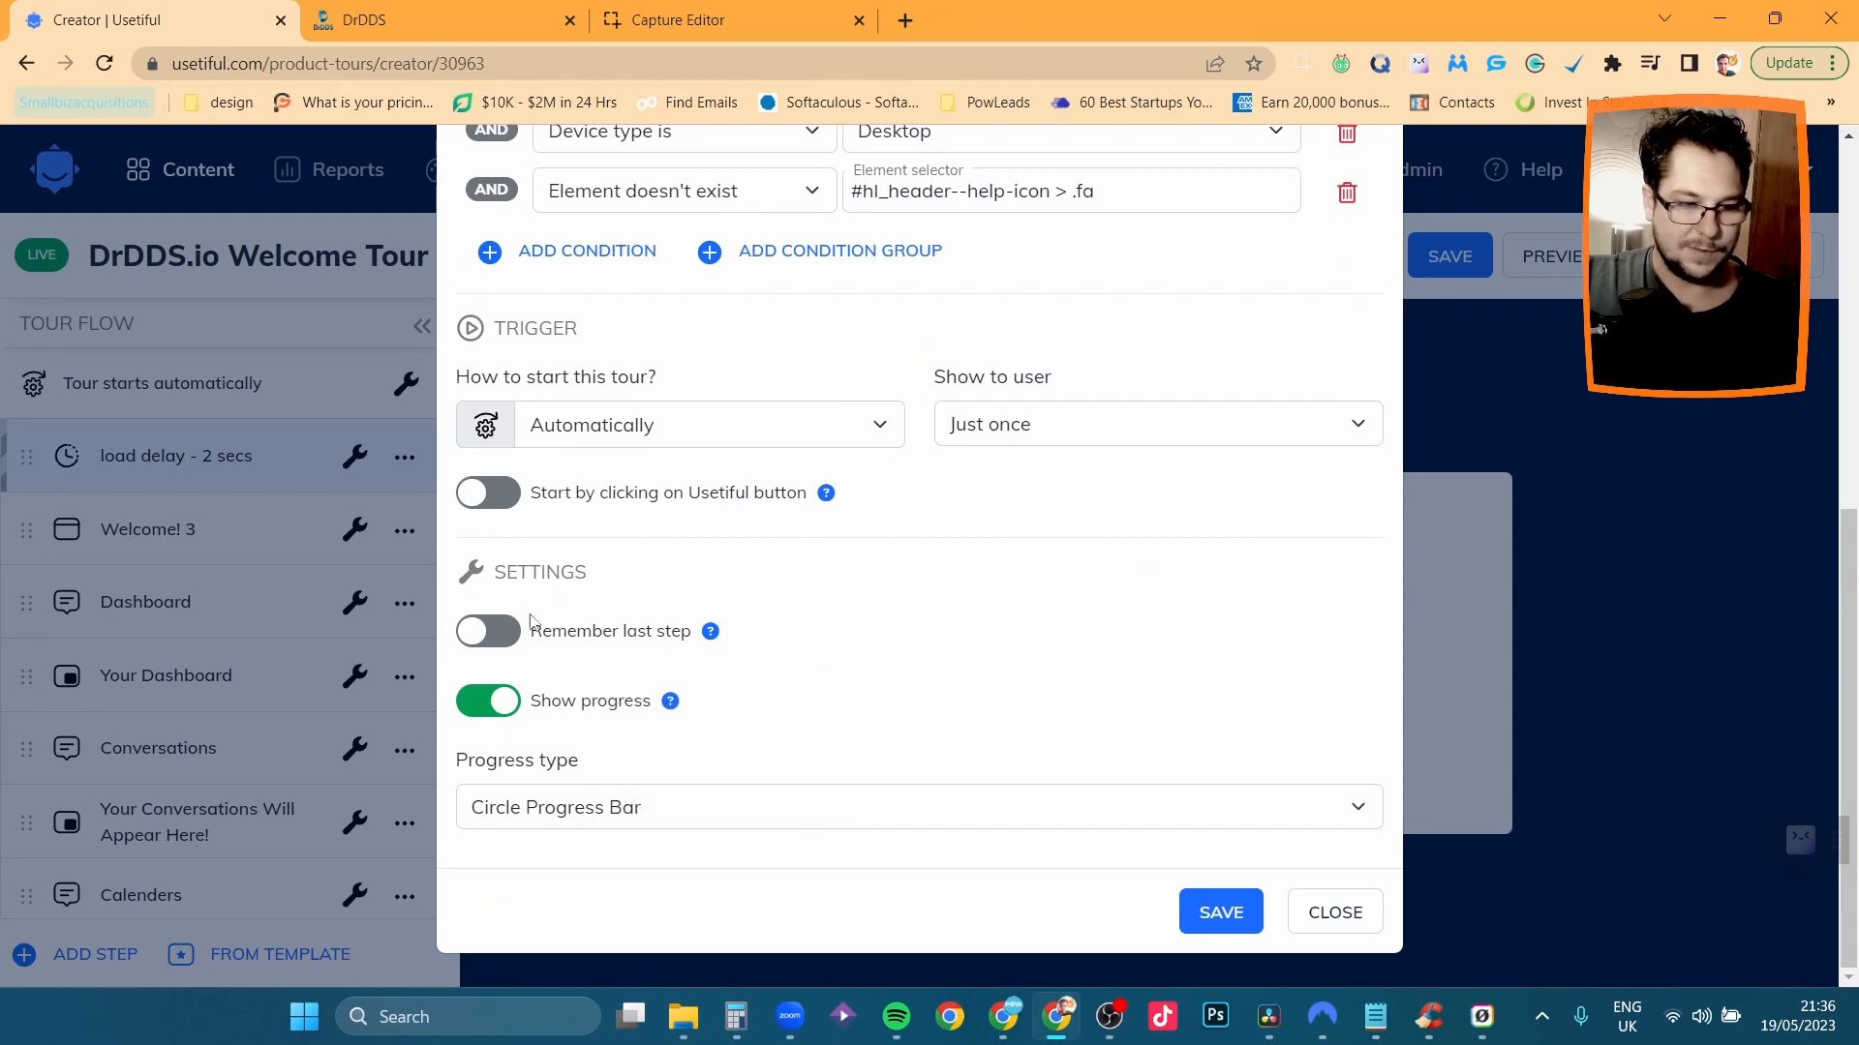
{"action": "left_click", "coordinate": [491, 635]}
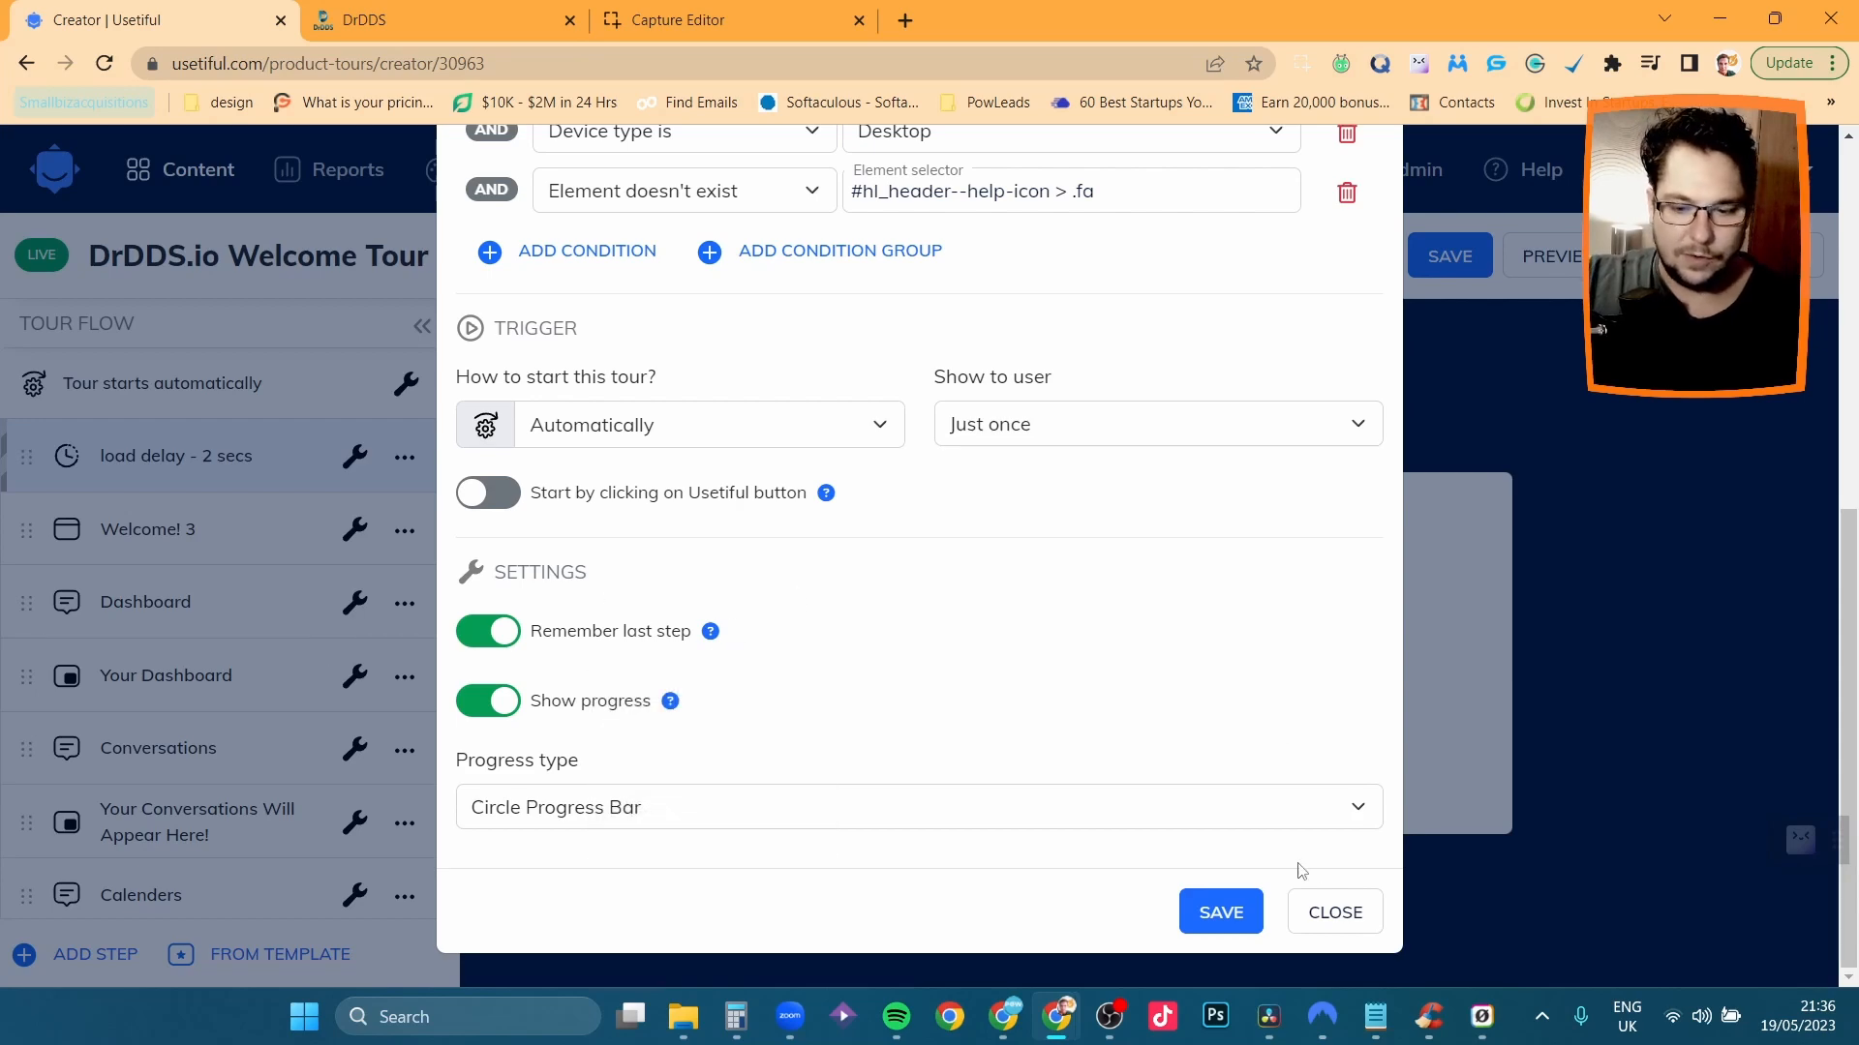
{"action": "scroll", "coordinate": [985, 728], "scroll_direction": "up", "scroll_amount": 5}
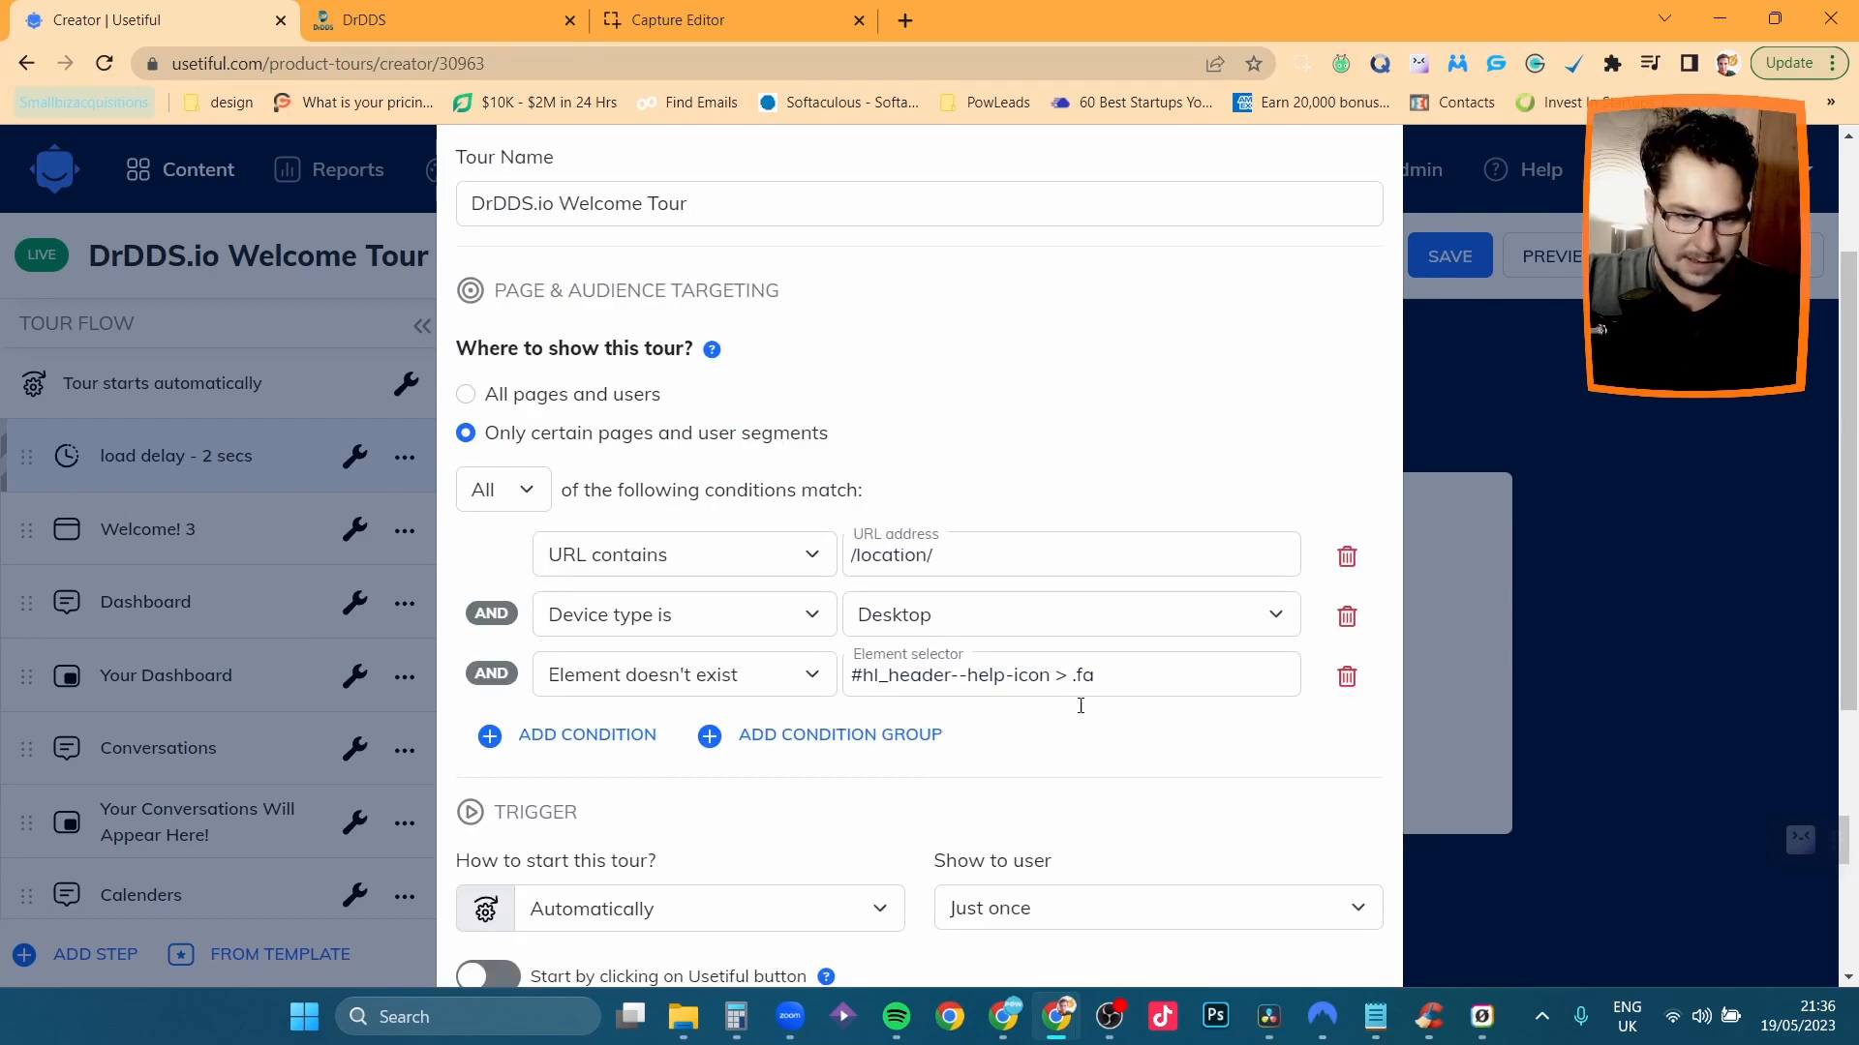
{"action": "scroll", "coordinate": [1113, 769], "scroll_direction": "up", "scroll_amount": 2}
{"action": "scroll", "coordinate": [973, 484], "scroll_direction": "down", "scroll_amount": 7}
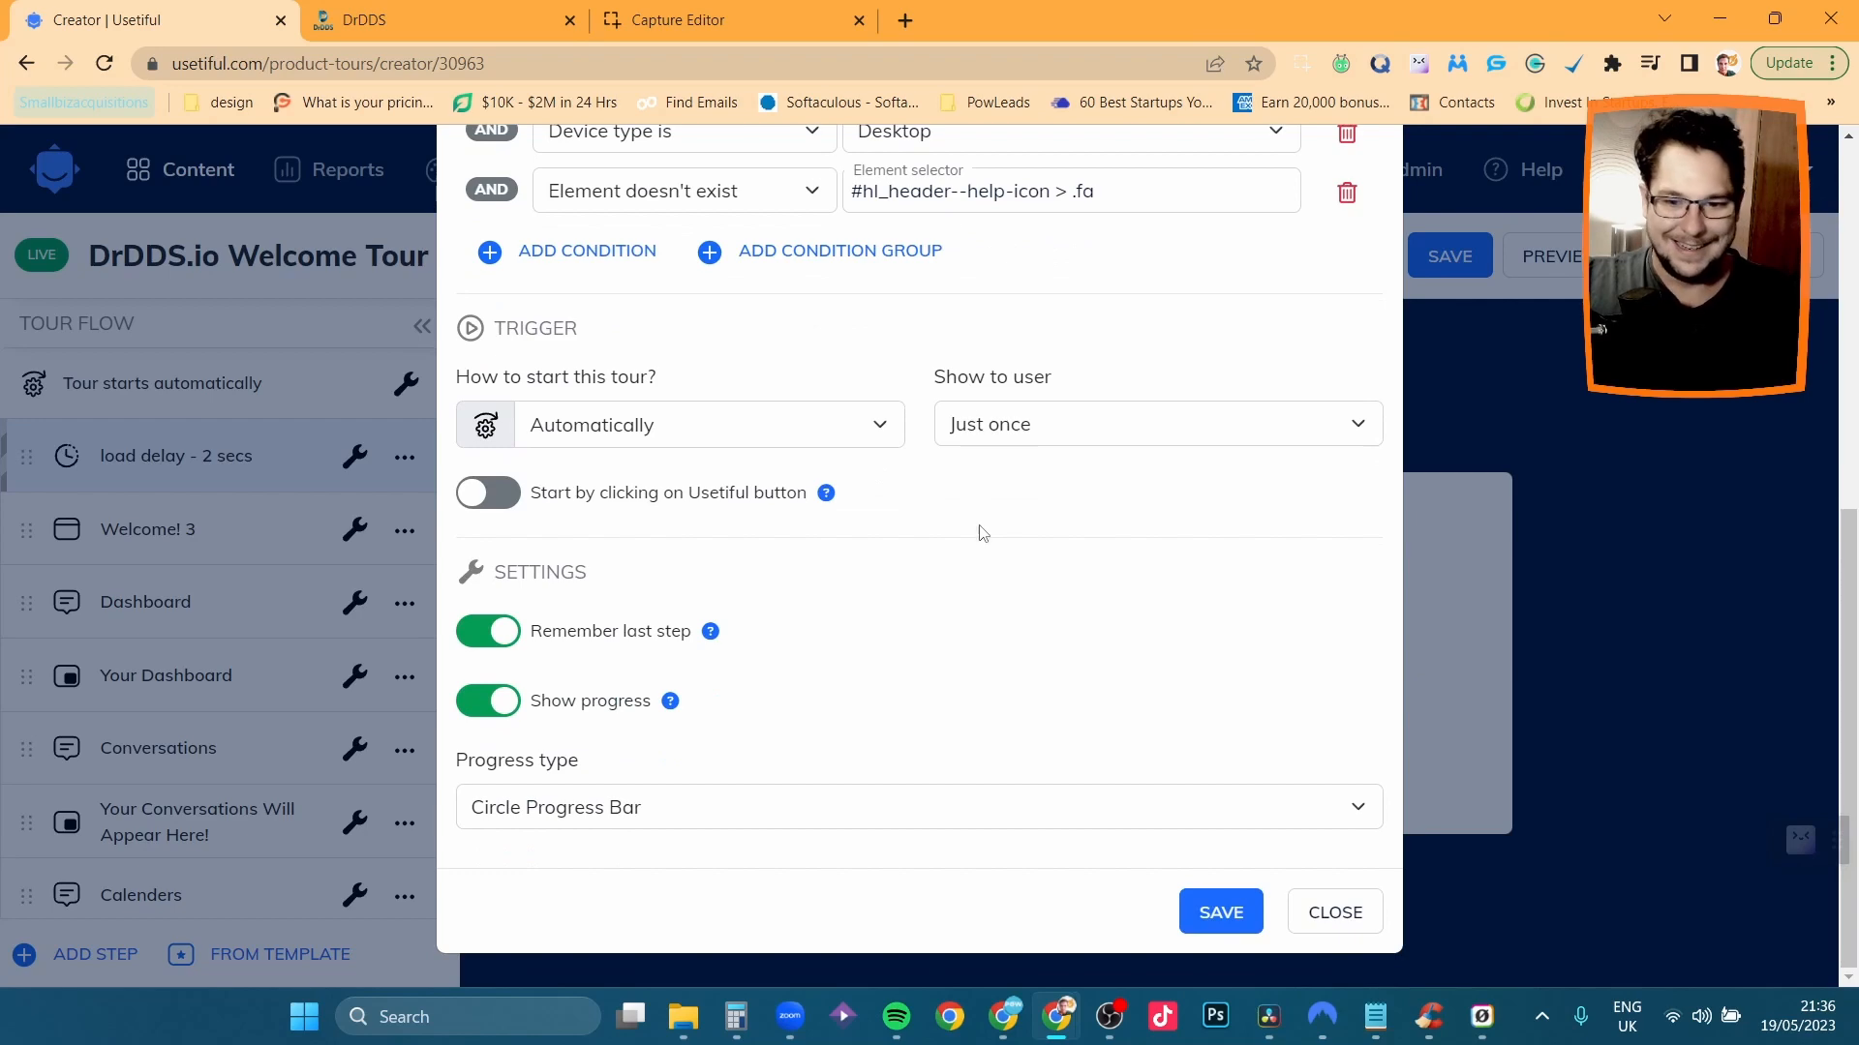
{"action": "left_click", "coordinate": [1218, 899]}
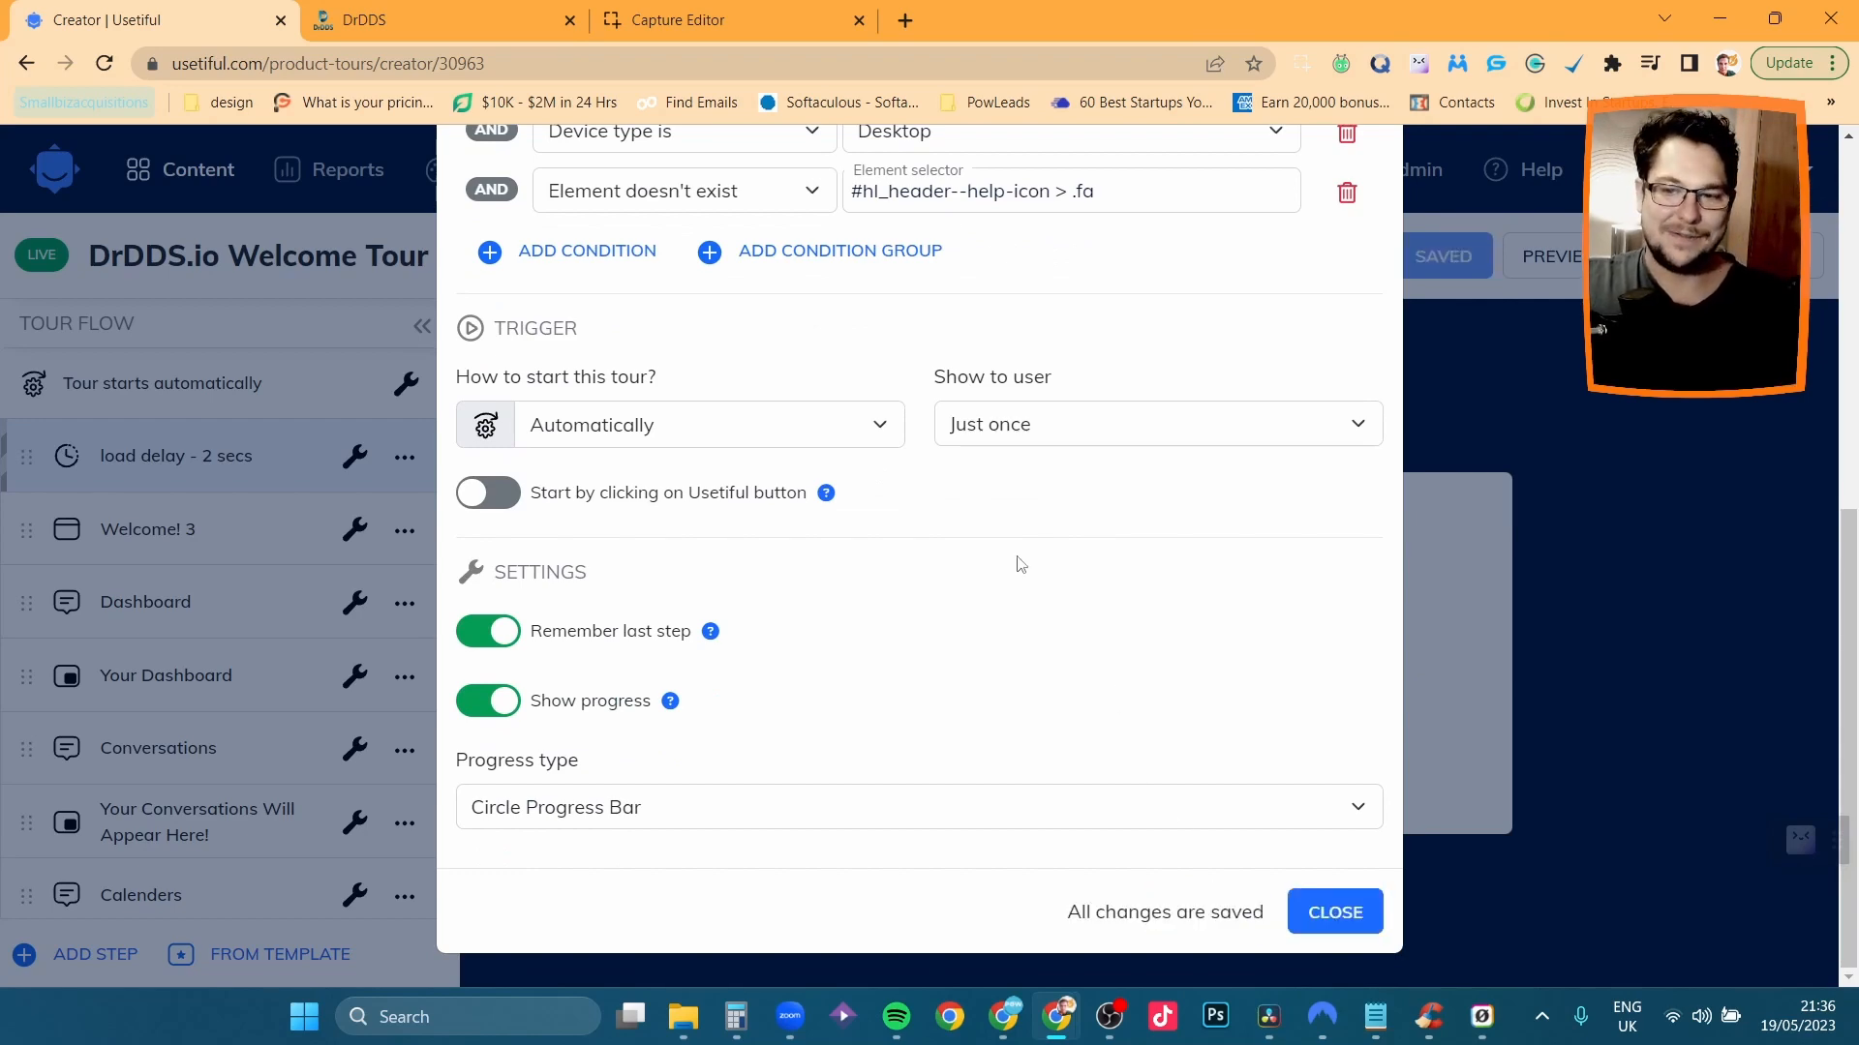
{"action": "left_click", "coordinate": [1334, 908]}
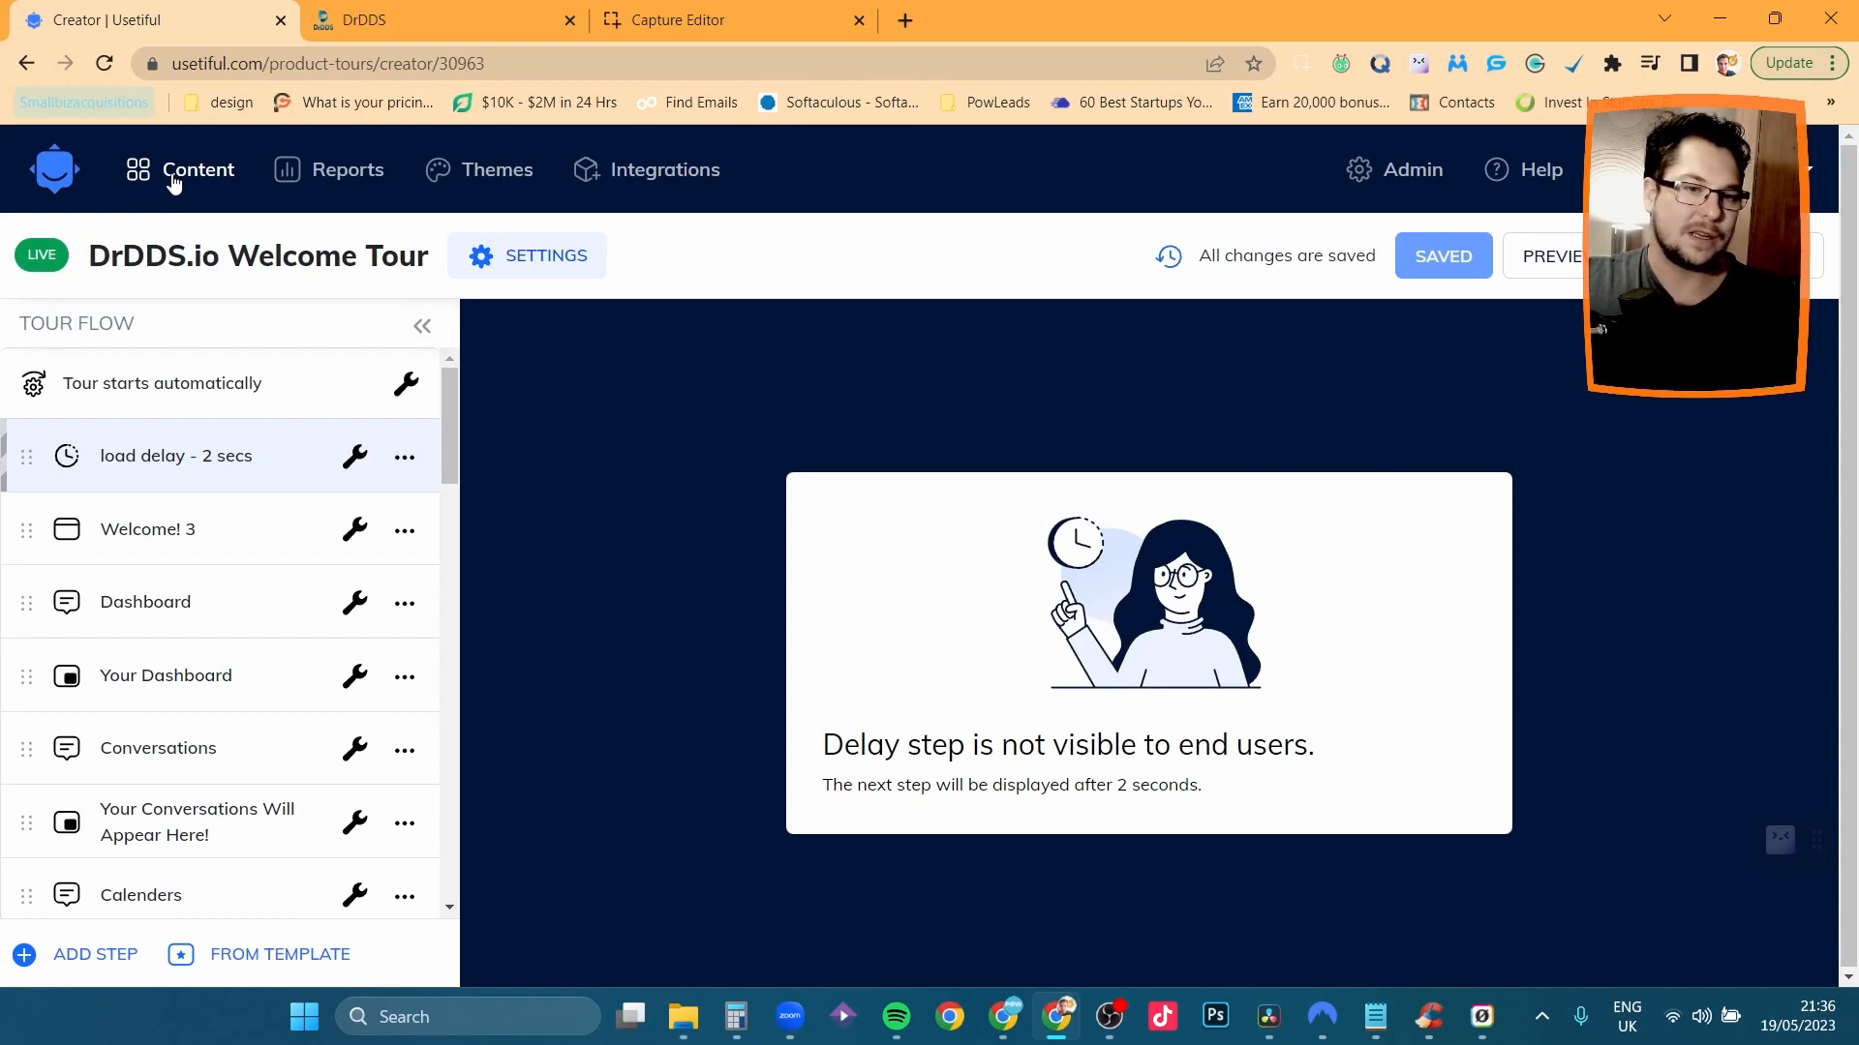
View the Themes page, return to the content area's Tours overview, and open the Checklists page.
{"action": "left_click", "coordinate": [498, 180]}
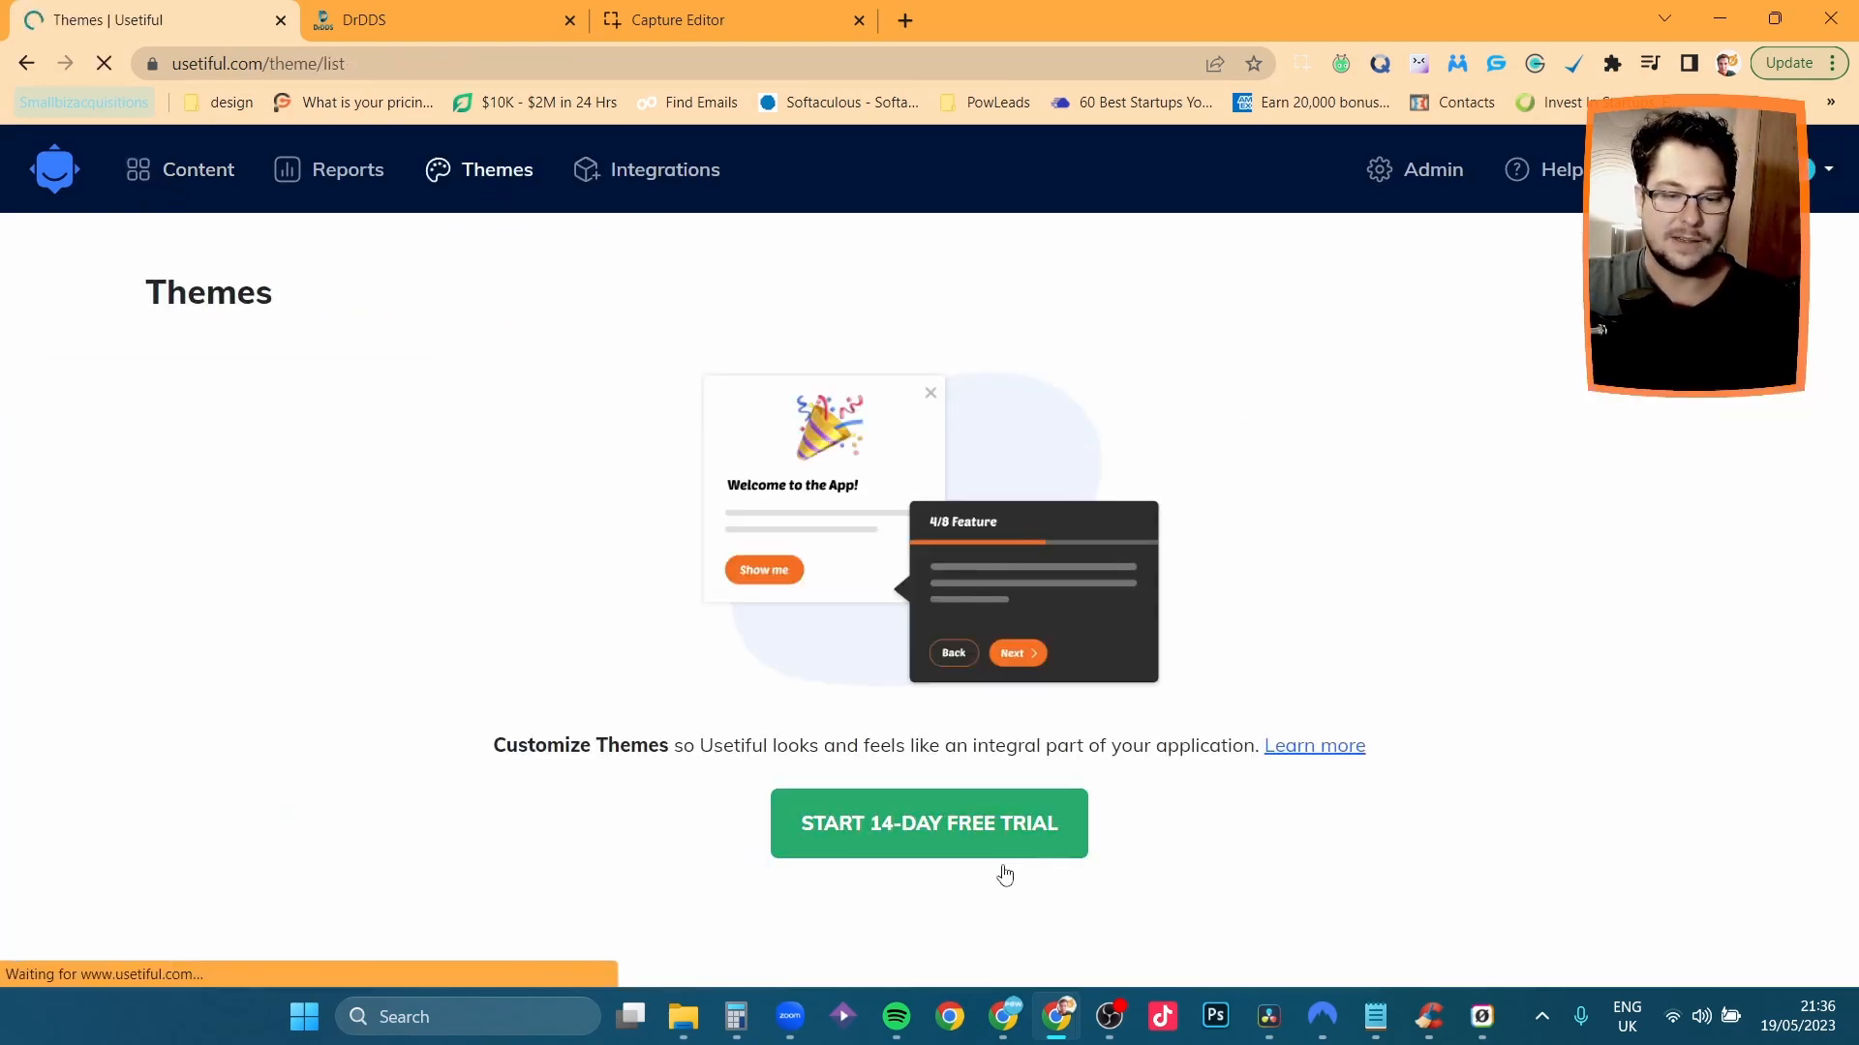
{"action": "left_click", "coordinate": [191, 163]}
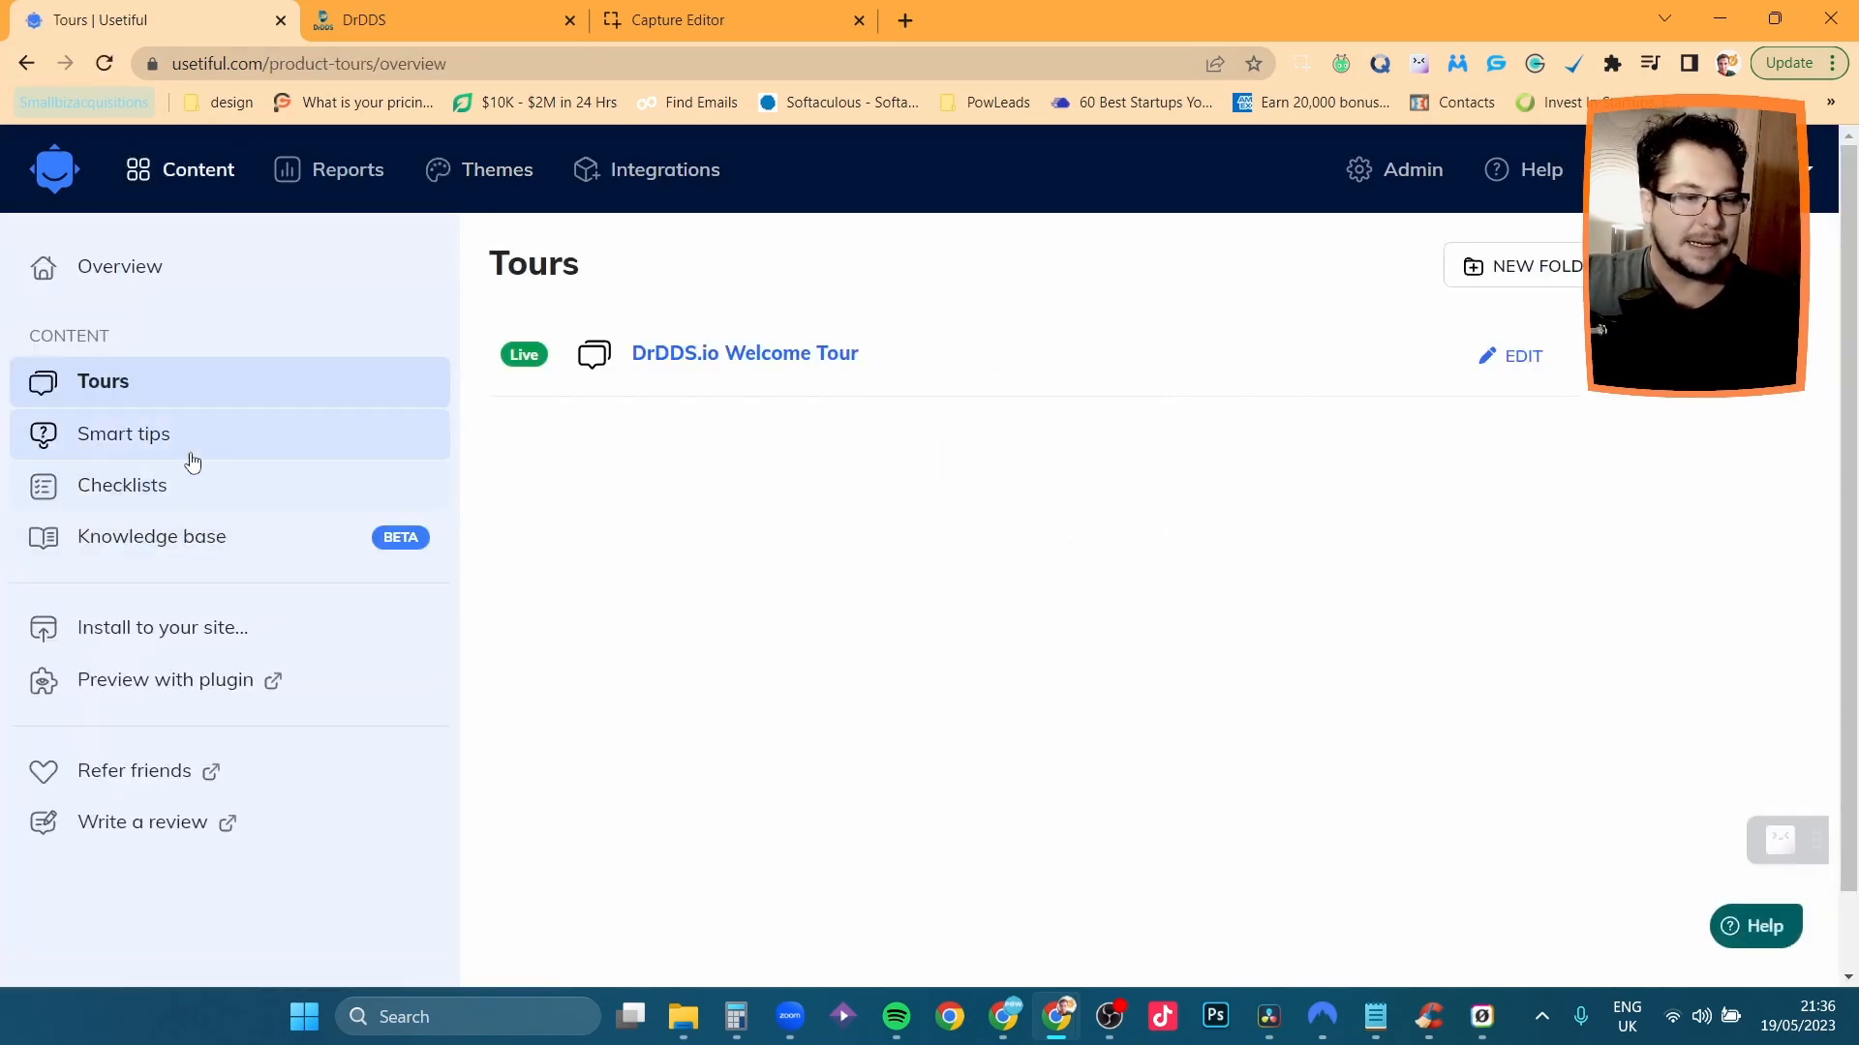
{"action": "left_click", "coordinate": [128, 484]}
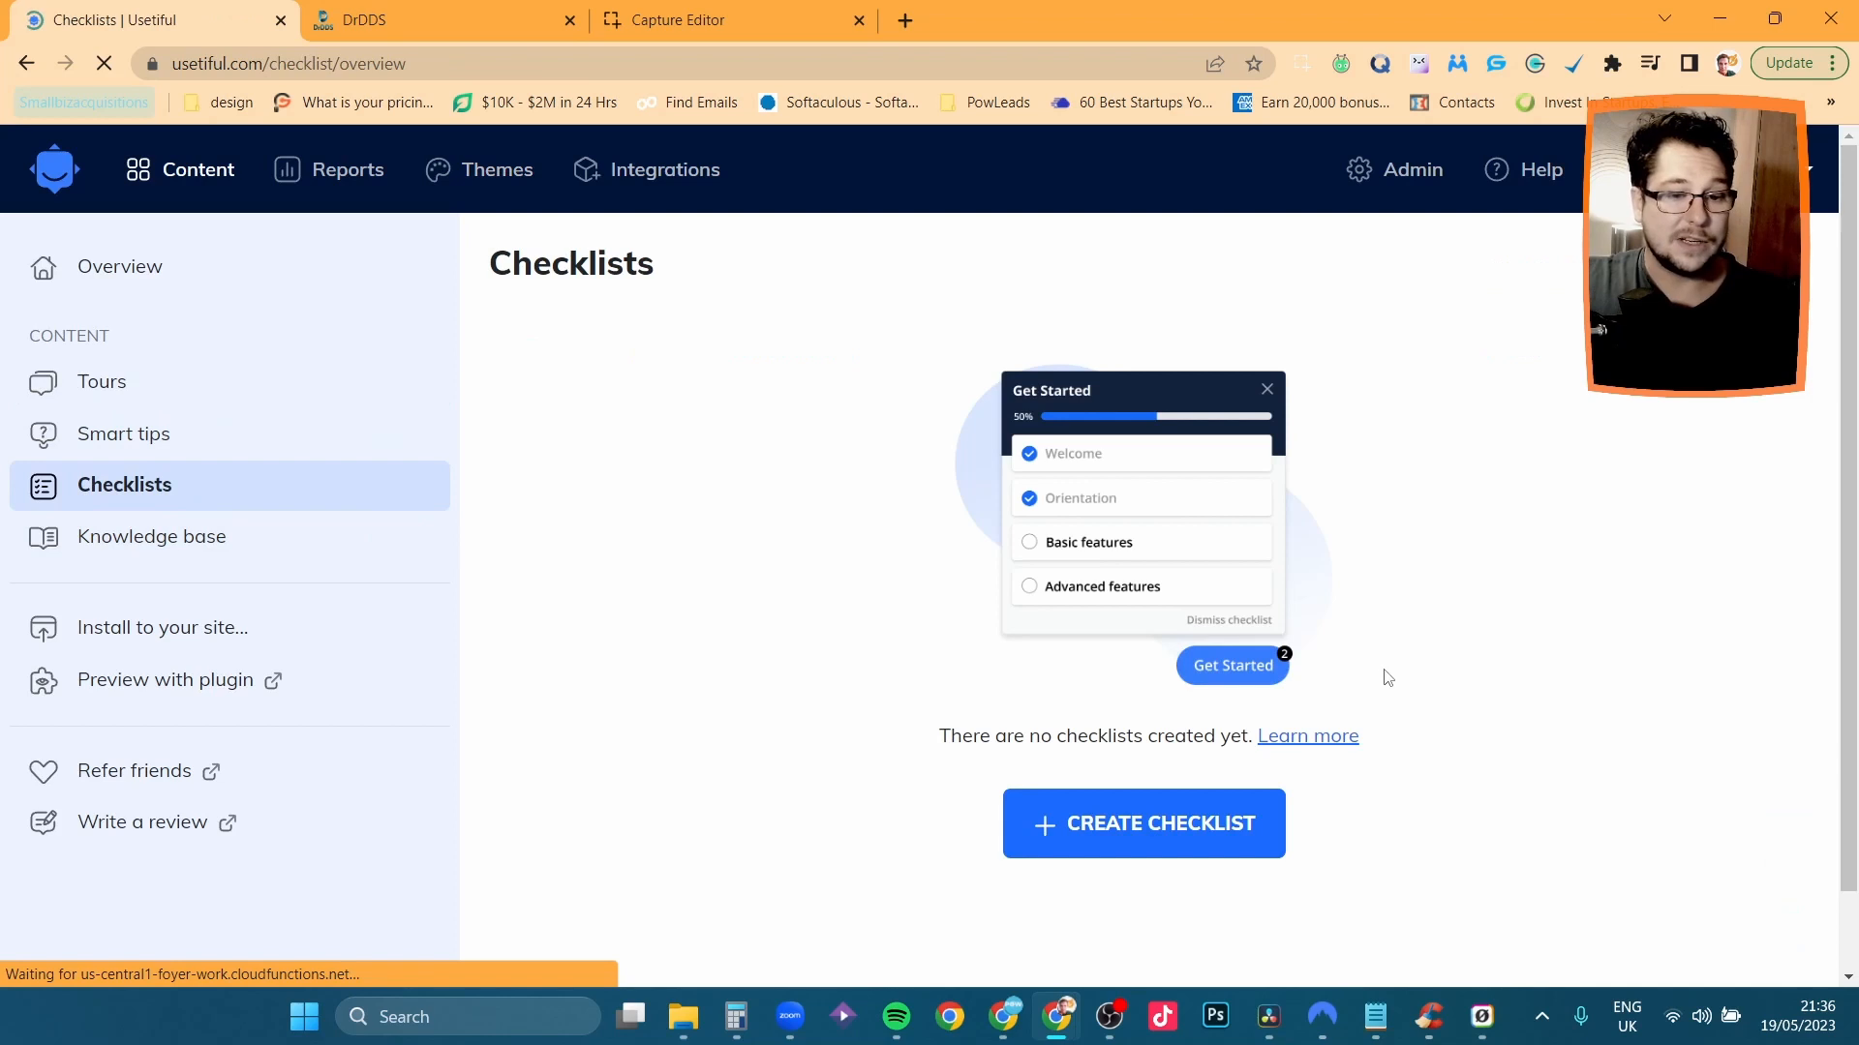